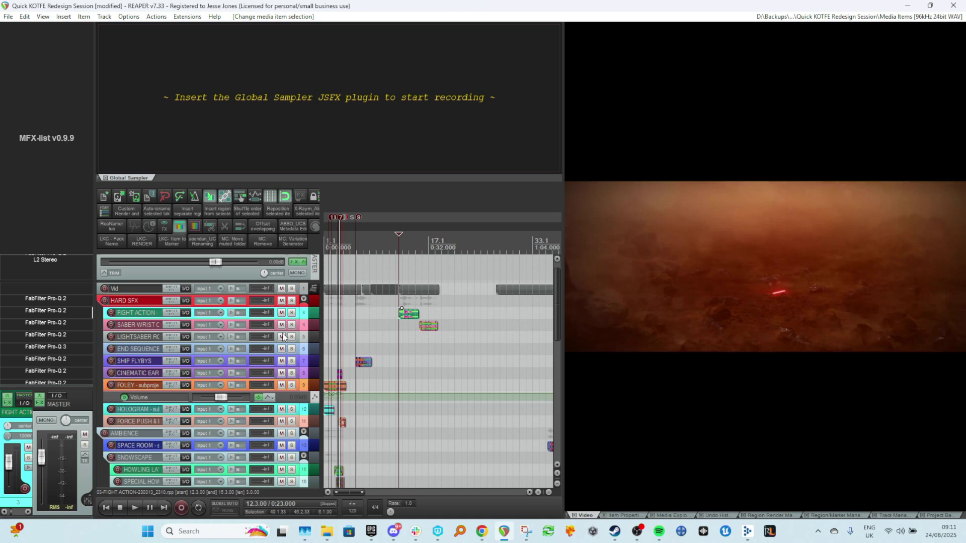
Scroll along the main project timeline and inspect the items on the sound-effect tracks.
scroll(451, 399, "right", 5)
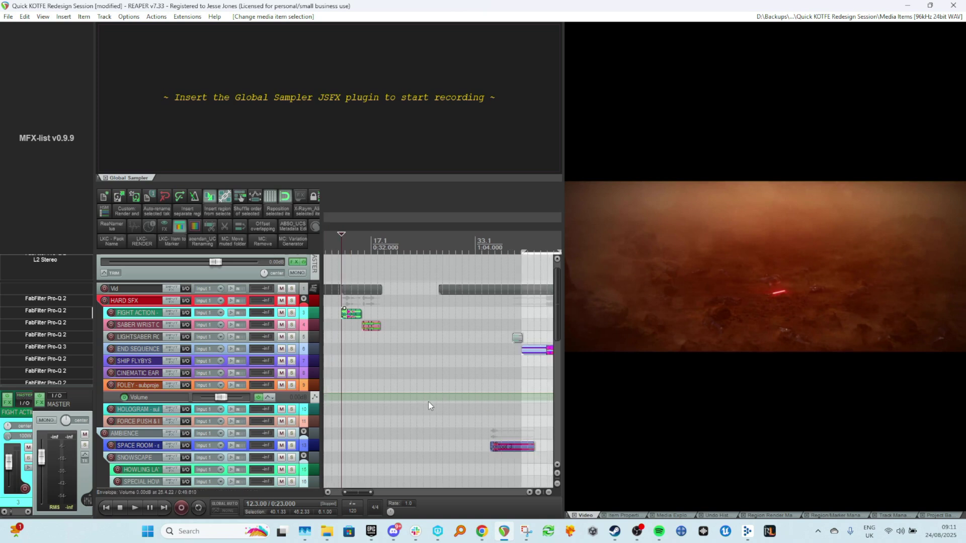
scroll(402, 401, "right", 5)
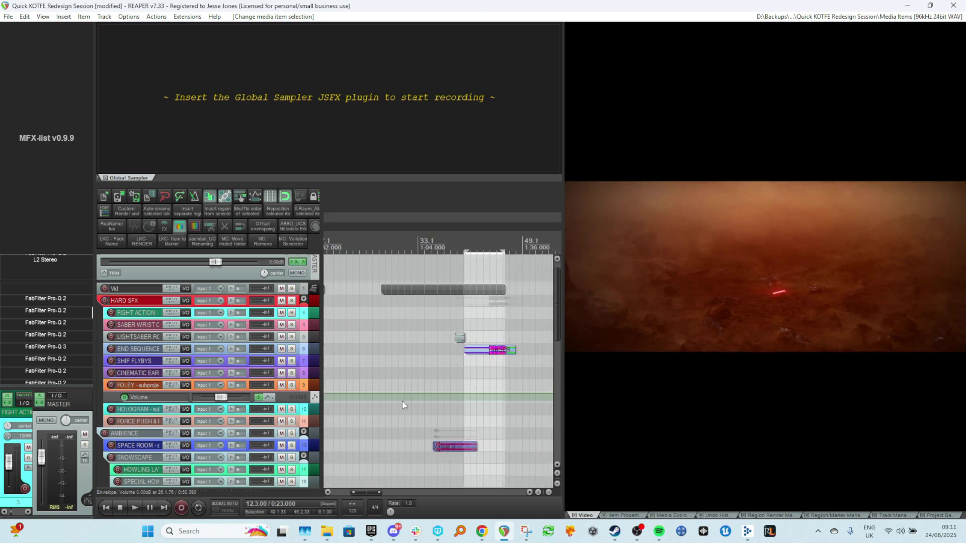
left_click(477, 311)
left_click(488, 315)
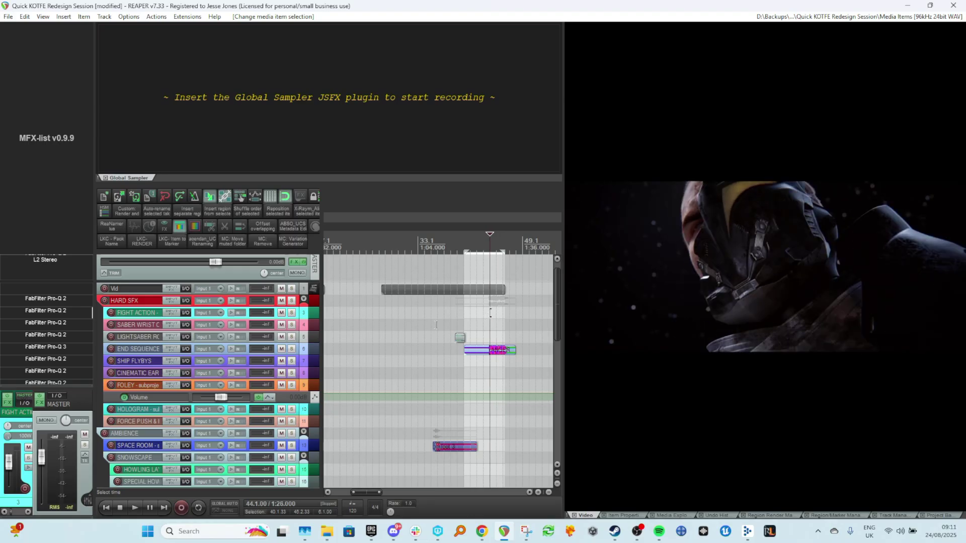
left_click(460, 336)
scroll(443, 327, "left", 10)
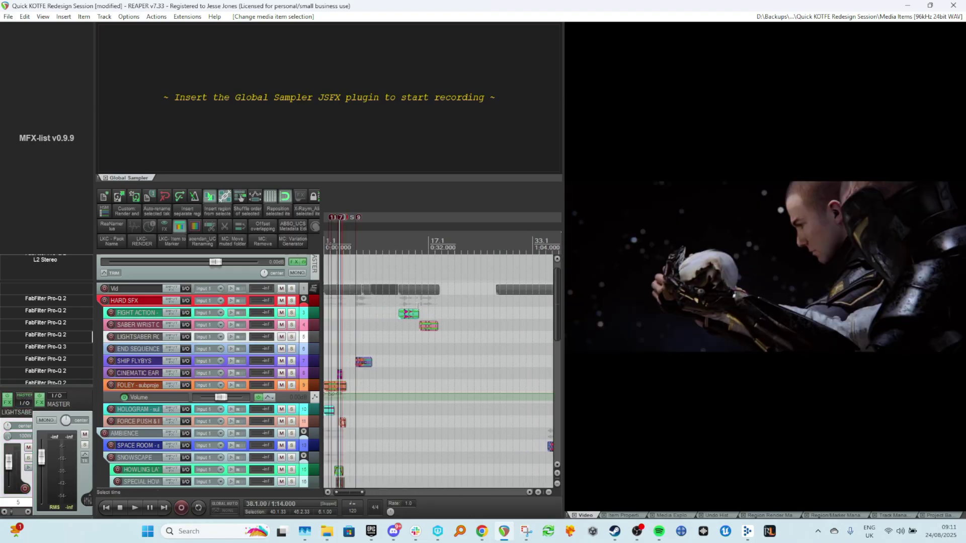
Select the FIGHT ACTION subproject item and zoom the timeline in on it.
left_click(402, 313)
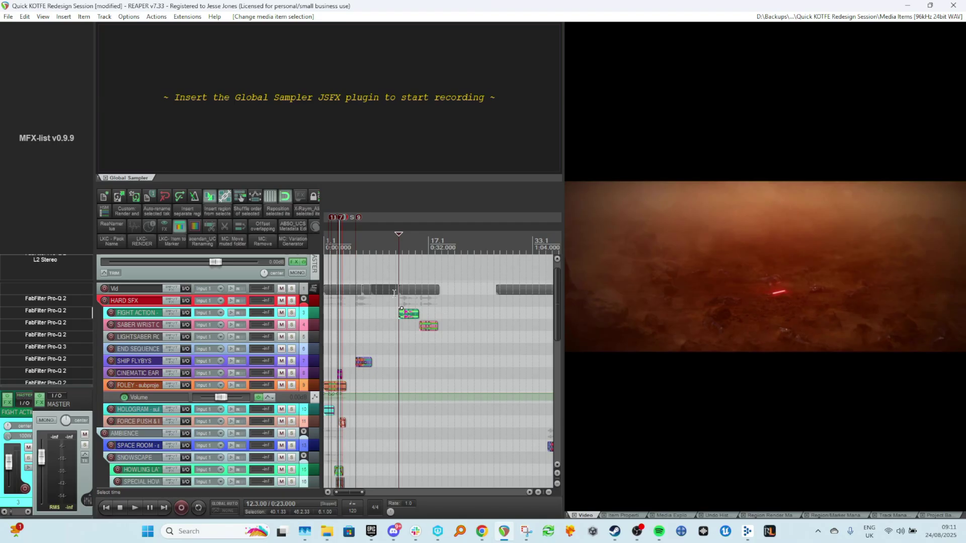
scroll(390, 316, "up", 4)
scroll(407, 282, "up", 8)
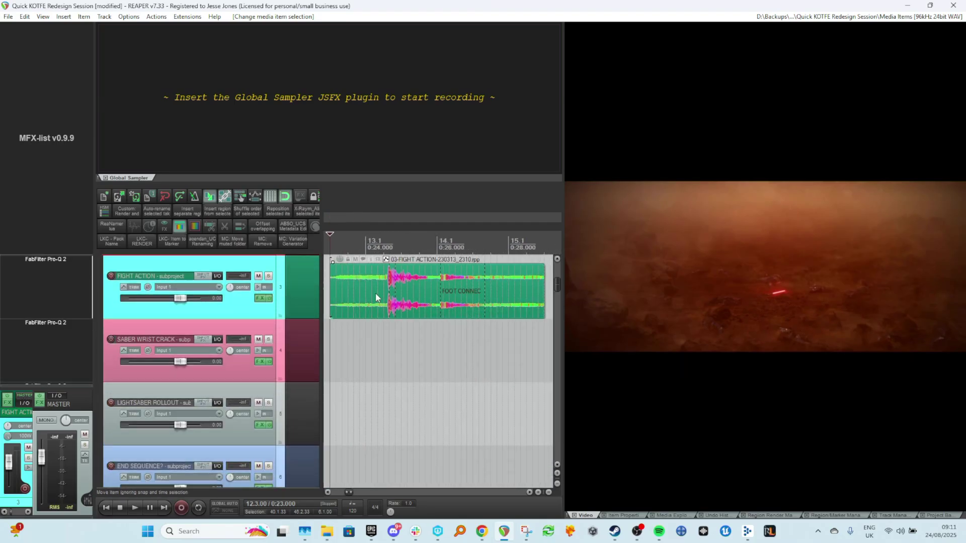
scroll(338, 330, "up", 1)
scroll(373, 324, "down", 2)
scroll(373, 328, "down", 5)
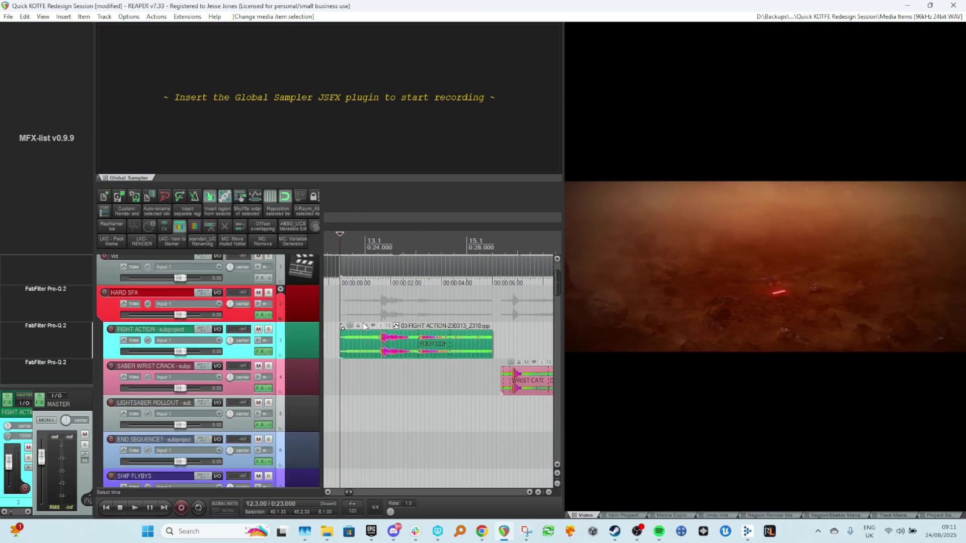
Narrow the video window to widen the arrange view, and preview playback of the fight section.
left_click_drag(561, 310, 527, 313)
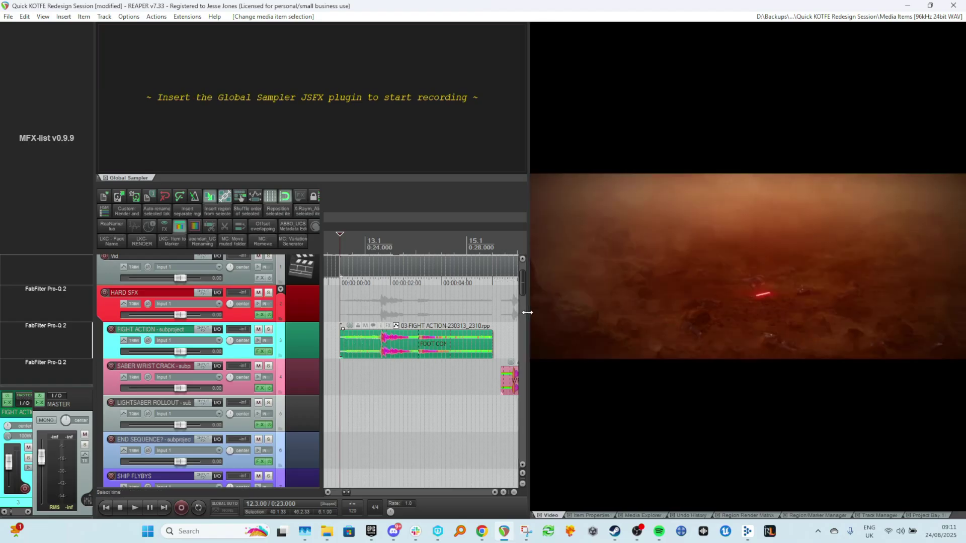
key("space")
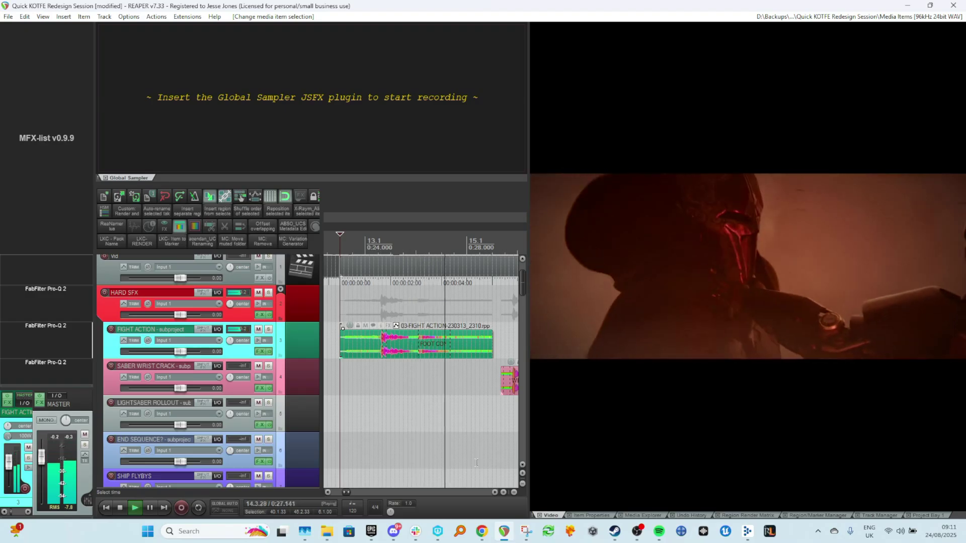
key("space")
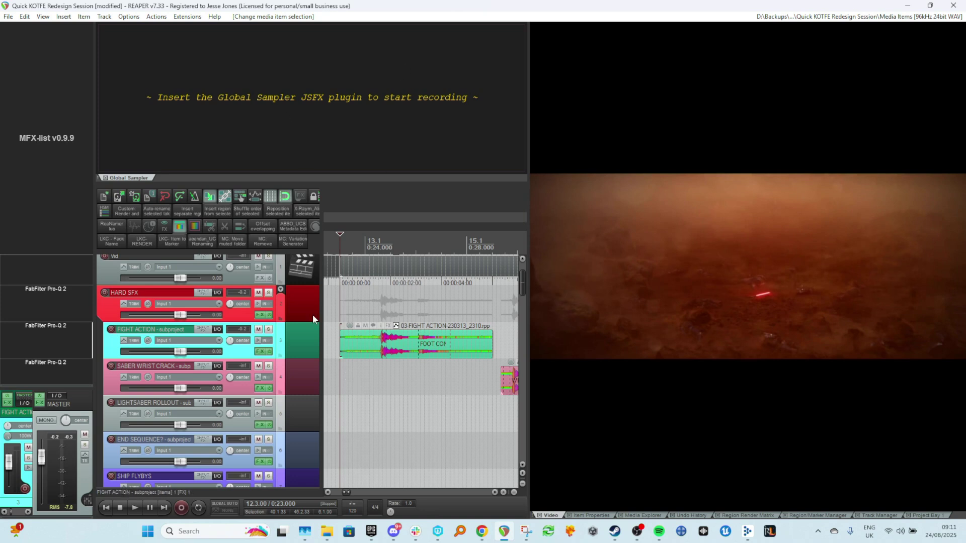
Open the FIGHT ACTION subproject, ignoring all missing files and dismissing the project load warning.
key("ctrl+t")
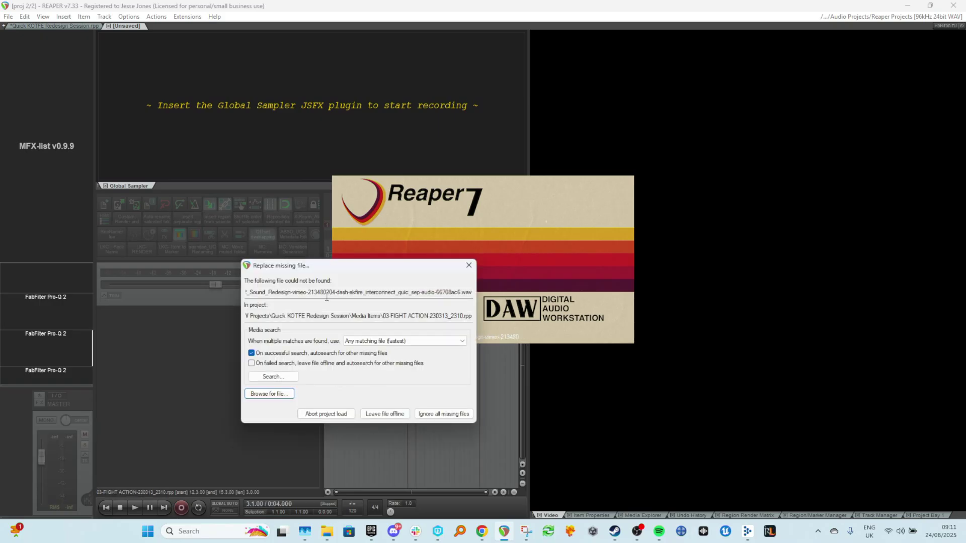
left_click(417, 414)
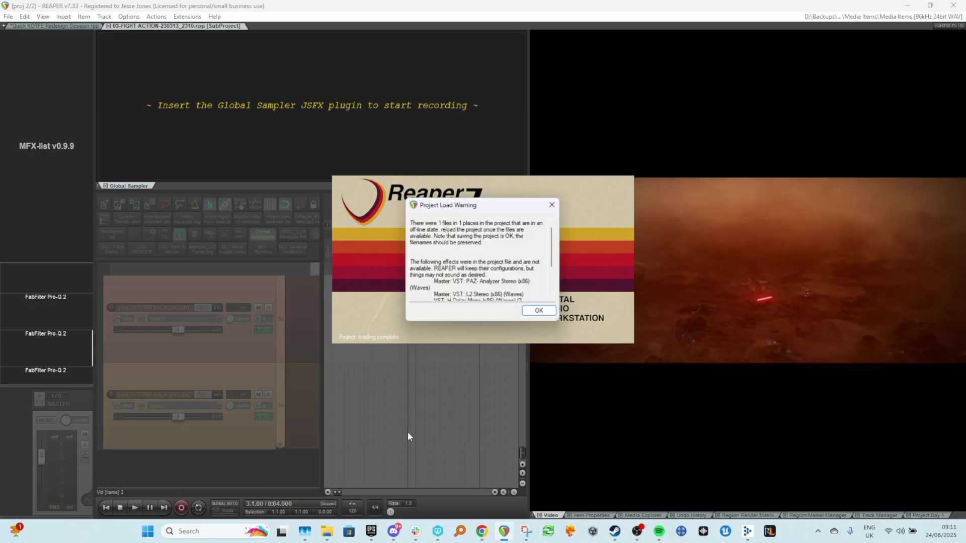
scroll(499, 310, "down", 3)
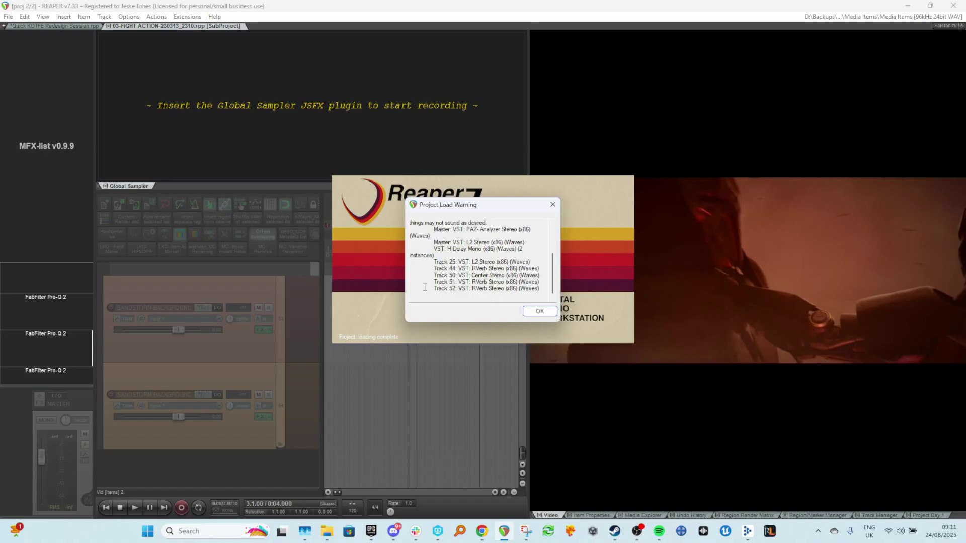
left_click(534, 311)
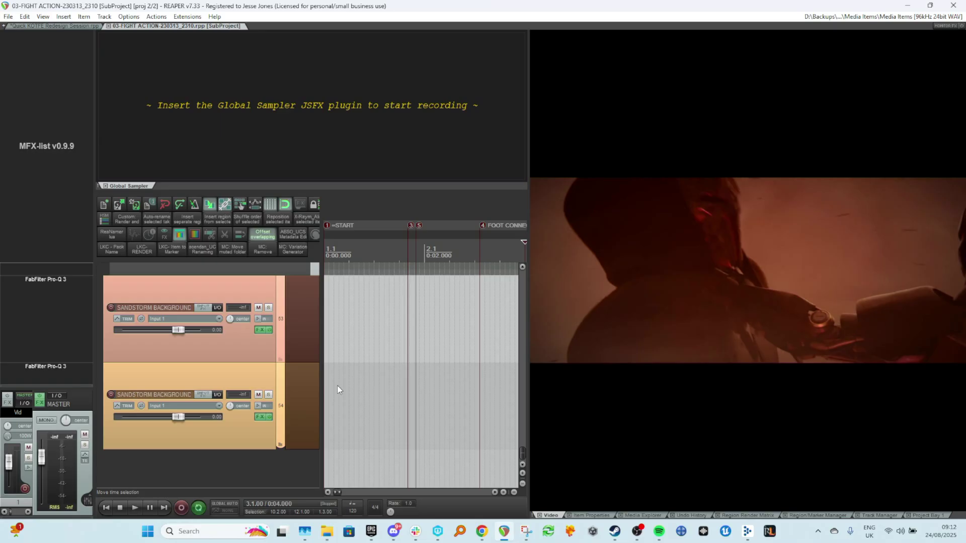
Scroll through the subproject's tracks while playing back to review the layered foley and sandstorm sounds.
scroll(337, 385, "up", 15)
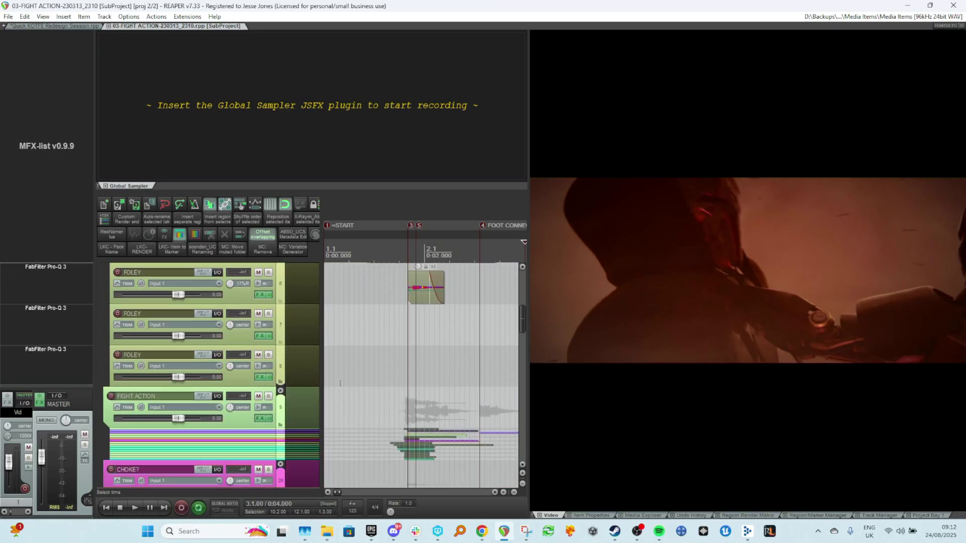
scroll(339, 384, "down", 5)
scroll(340, 384, "up", 1)
left_click(369, 299)
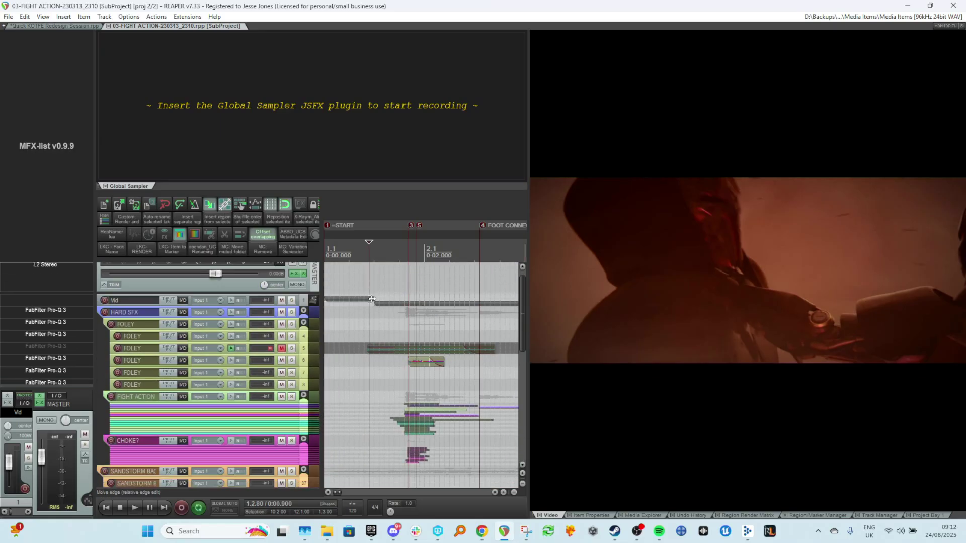
key("space")
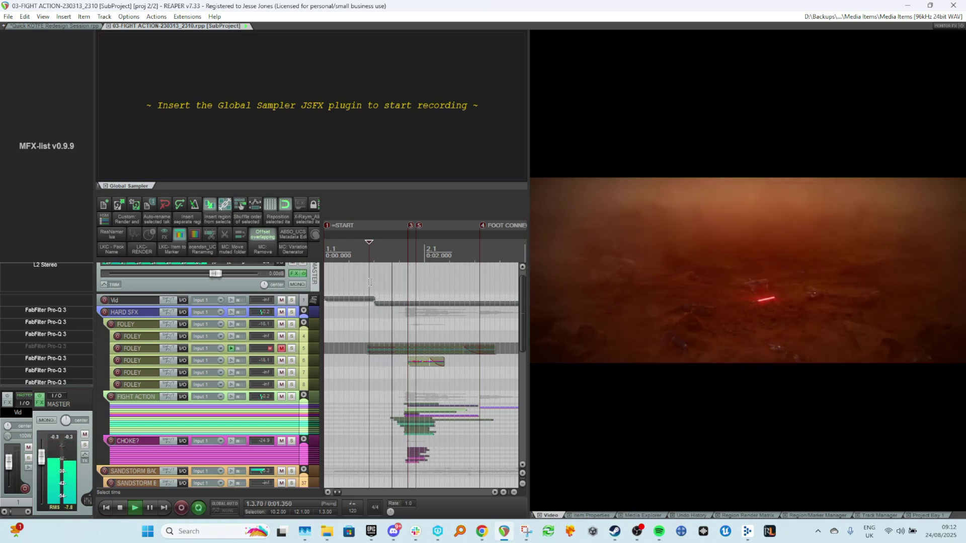
scroll(366, 279, "down", 3)
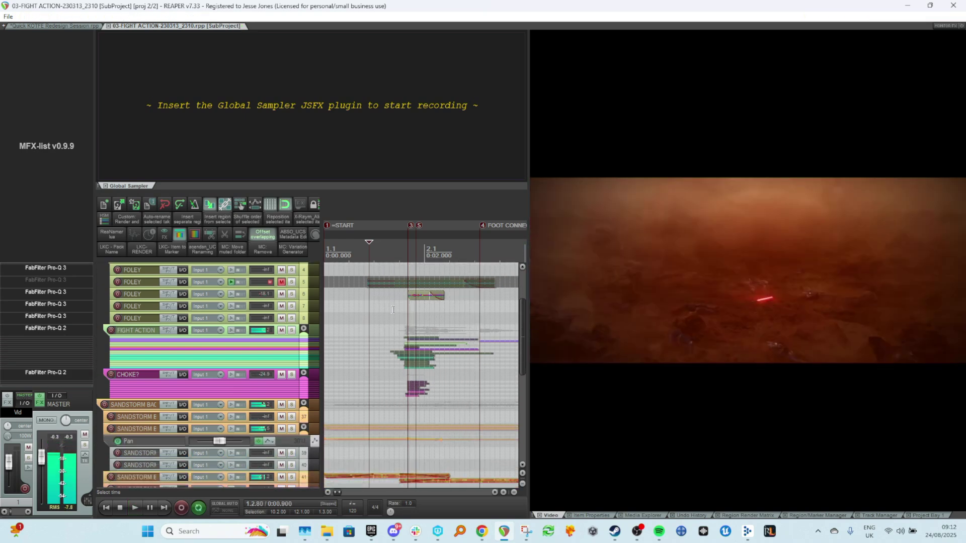
scroll(392, 310, "down", 5)
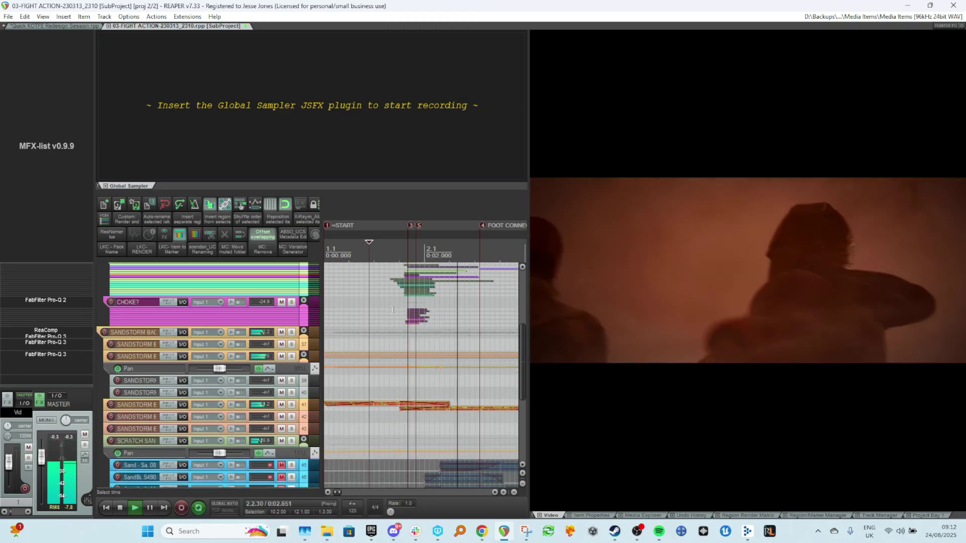
key("space")
scroll(393, 310, "up", 3)
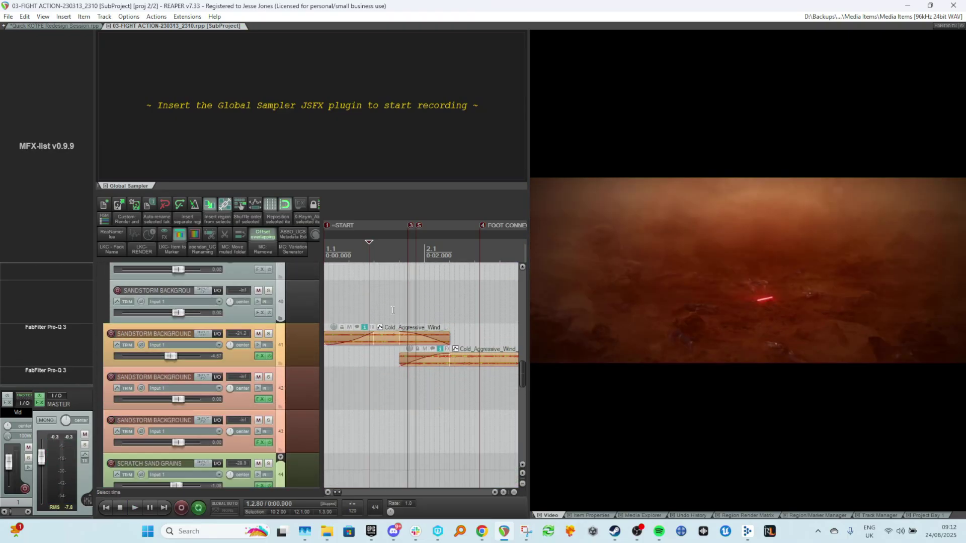
scroll(346, 367, "down", 5)
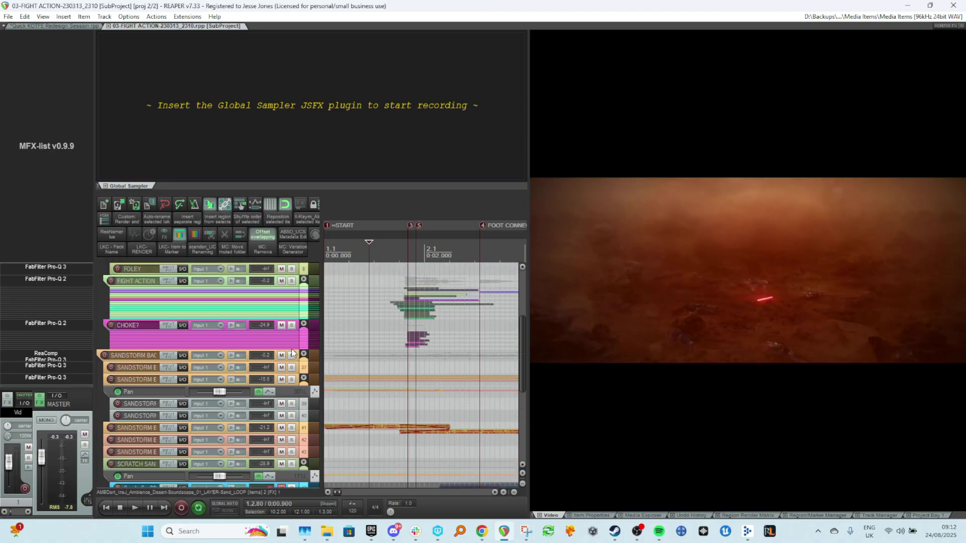
Solo the SANDSTORM BACKGROUND folder track and play back from the start of the subproject.
left_click(294, 358)
left_click(291, 356)
left_click(334, 335)
key("space")
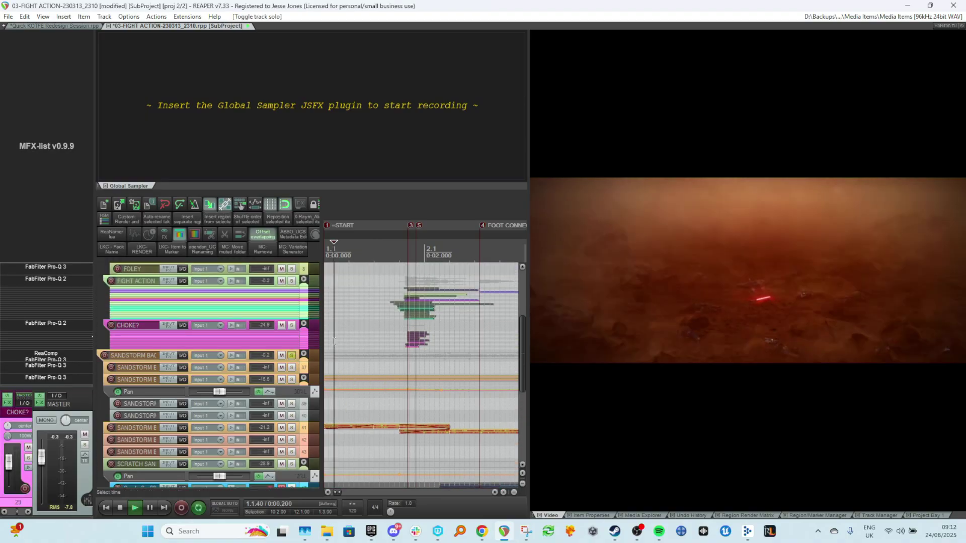
Scroll through the sandstorm tracks and their items during playback, then stop.
scroll(339, 336, "down", 2)
scroll(342, 342, "down", 5)
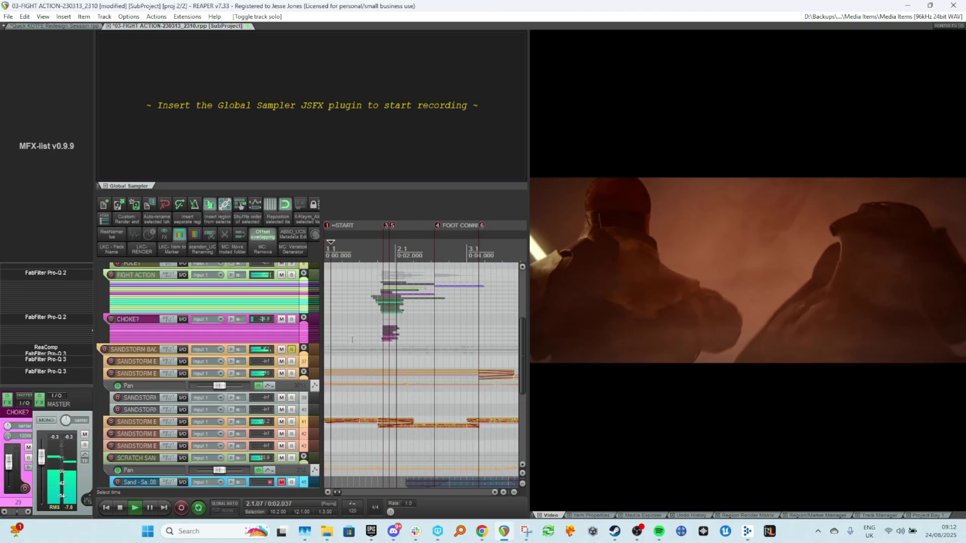
scroll(351, 352, "down", 2)
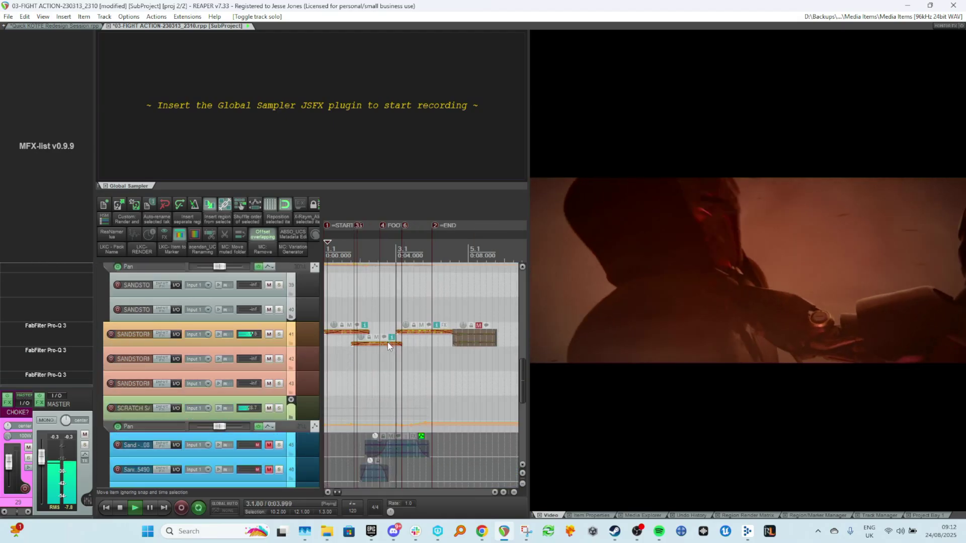
scroll(388, 342, "up", 3)
key("space")
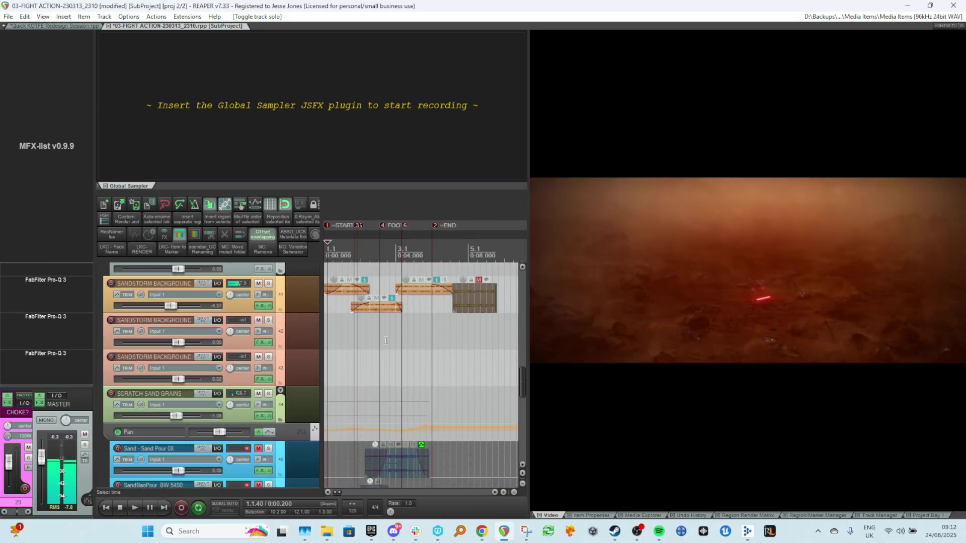
scroll(370, 358, "up", 1)
scroll(379, 308, "up", 2)
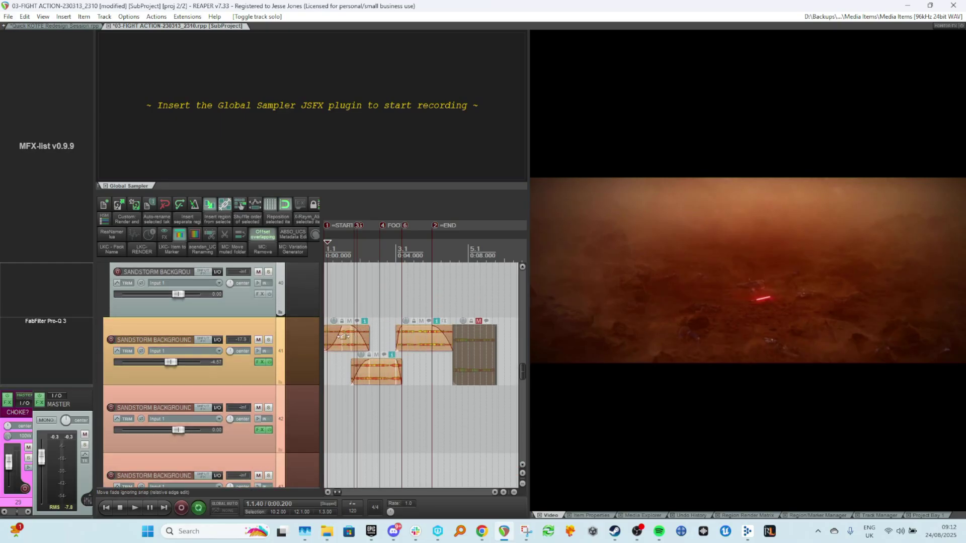
scroll(453, 326, "up", 8)
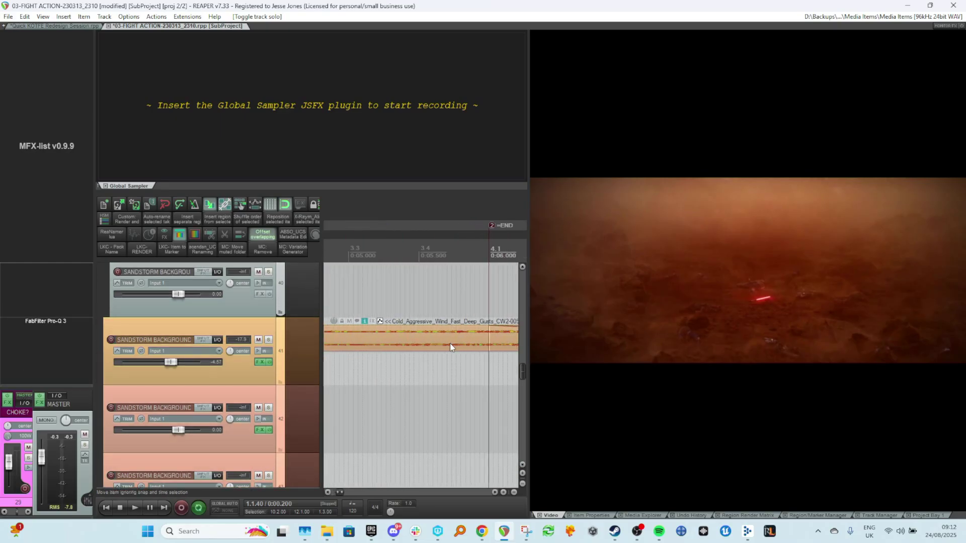
scroll(446, 343, "down", 8)
Toggle solo on the SANDSTORM BACKGROUND track 41 while auditioning its wind items.
left_click(268, 340)
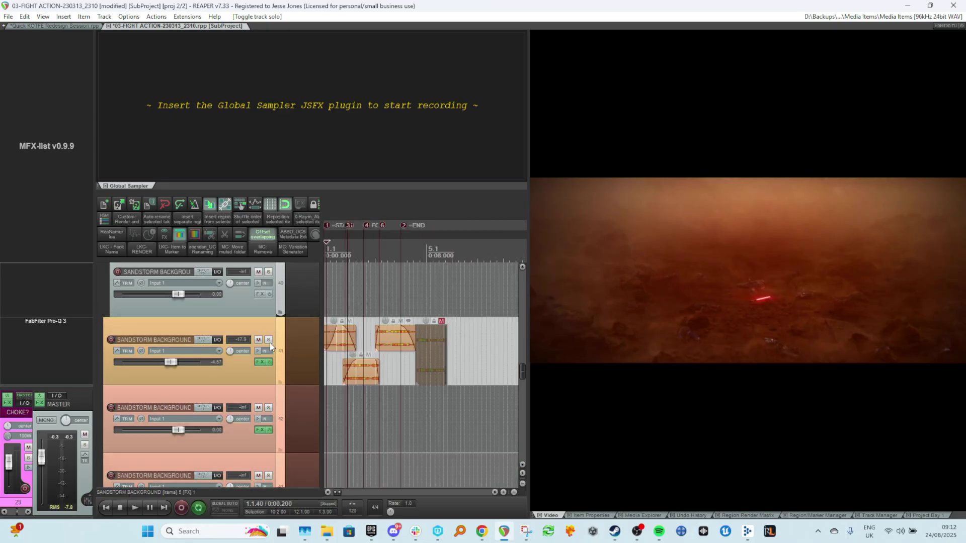
key("space")
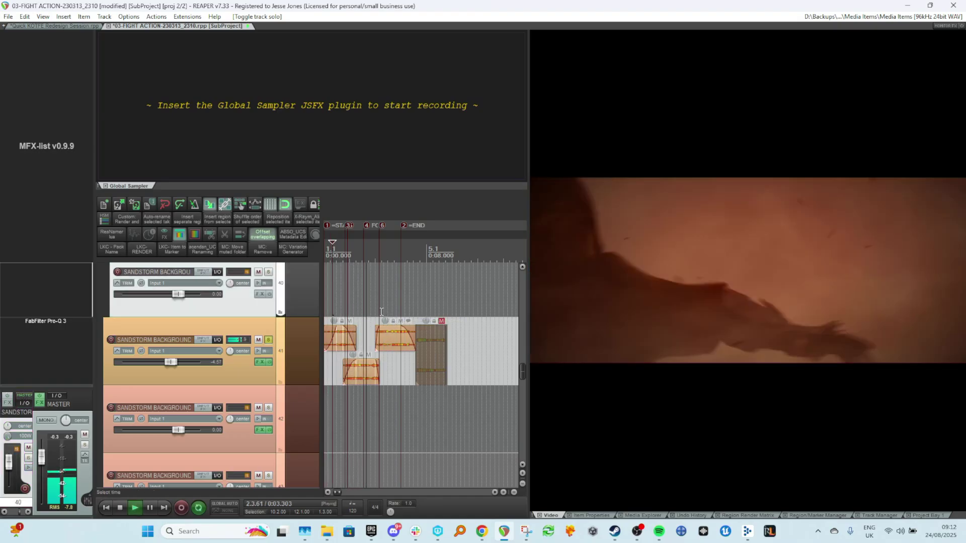
left_click(270, 340)
key("space")
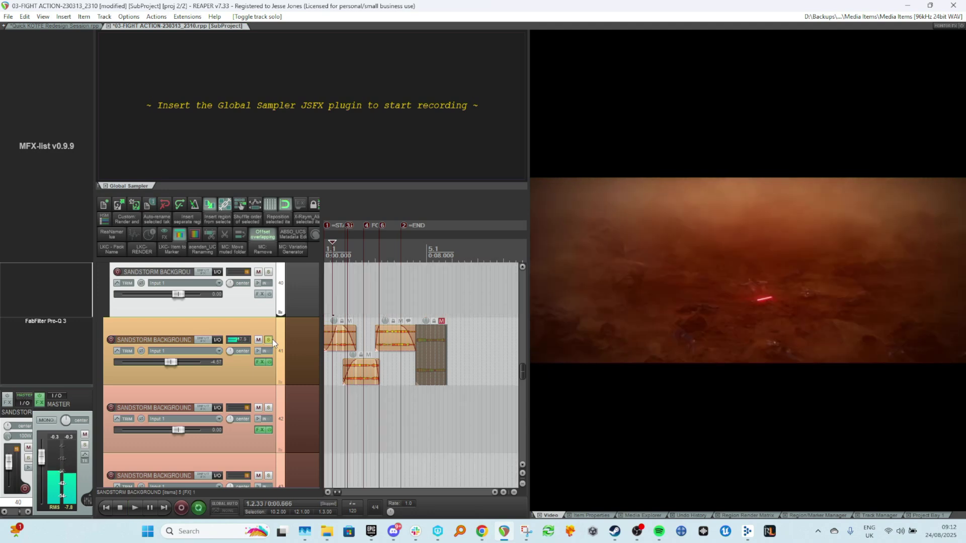
Audition playback while scrolling through the sandstorm background tracks and their wind layers.
key("space")
scroll(352, 363, "down", 6)
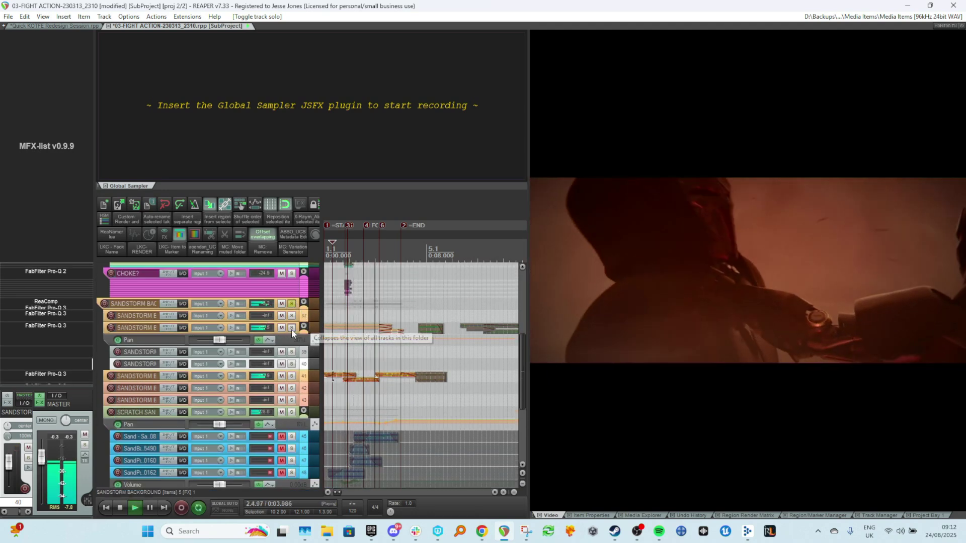
key("space")
key("space")
scroll(332, 330, "up", 8)
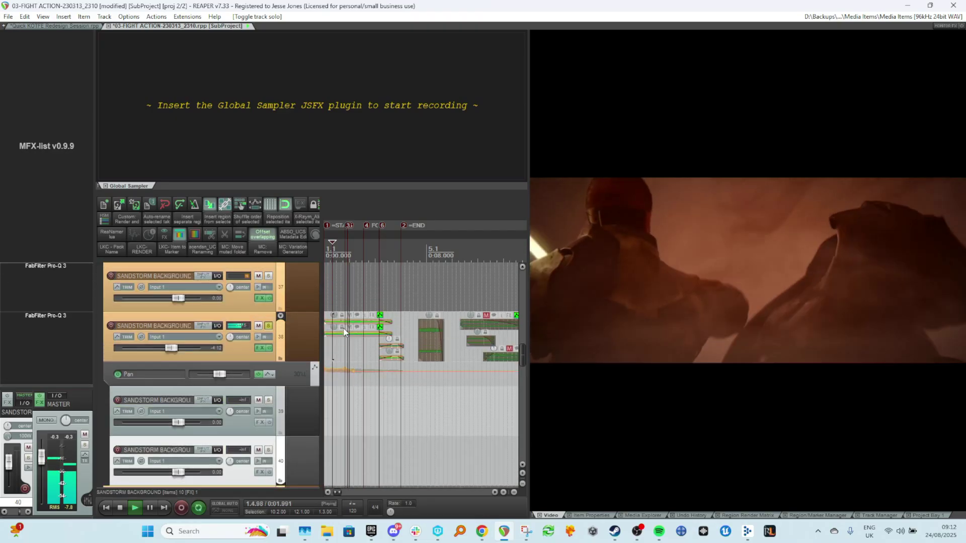
scroll(332, 327, "up", 3)
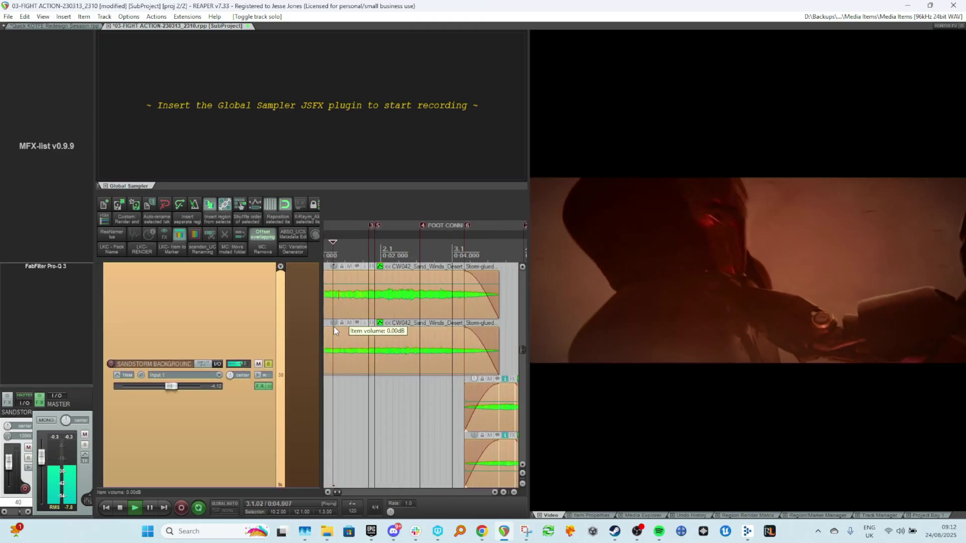
key("space")
key("space")
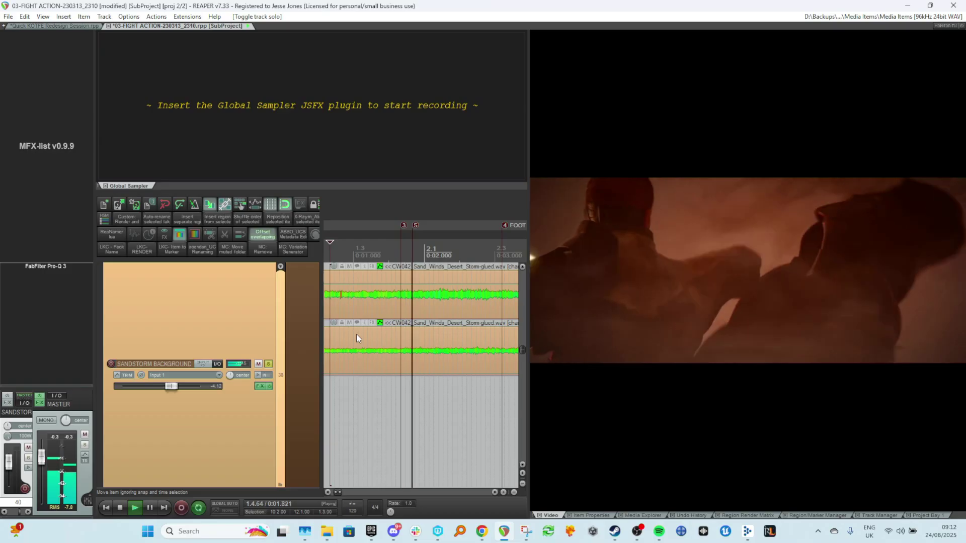
scroll(356, 333, "down", 6)
scroll(384, 331, "down", 4)
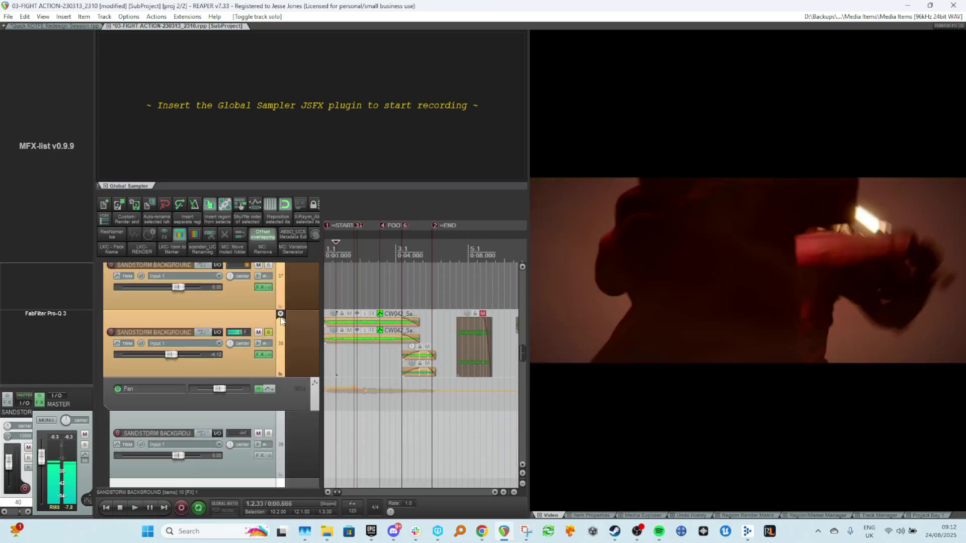
Stop playback, toggle solo on the SANDSTORM BACKGROUND track and collapse its folder to reach the sand grain tracks.
key("space")
left_click(270, 332)
left_click(280, 314)
scroll(347, 339, "down", 2)
scroll(346, 338, "down", 5)
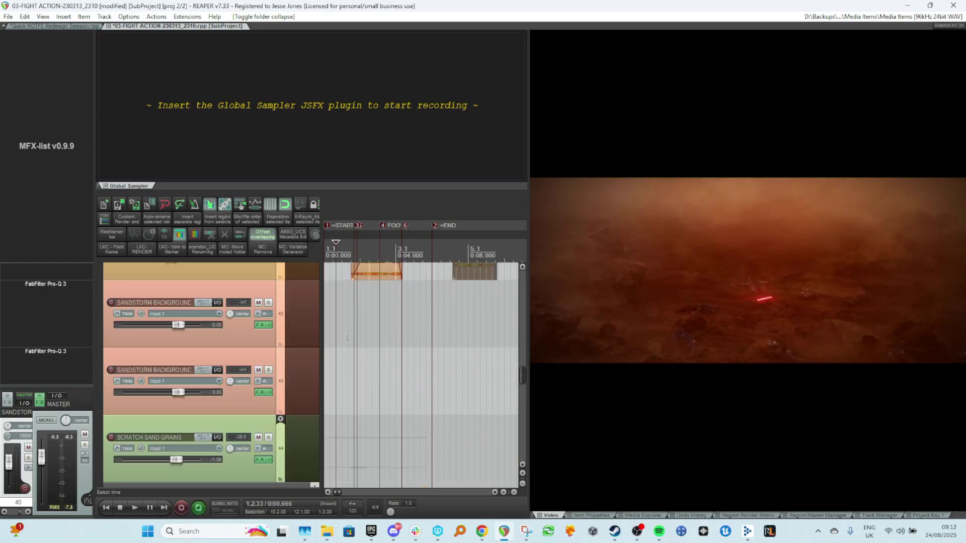
scroll(345, 338, "down", 4)
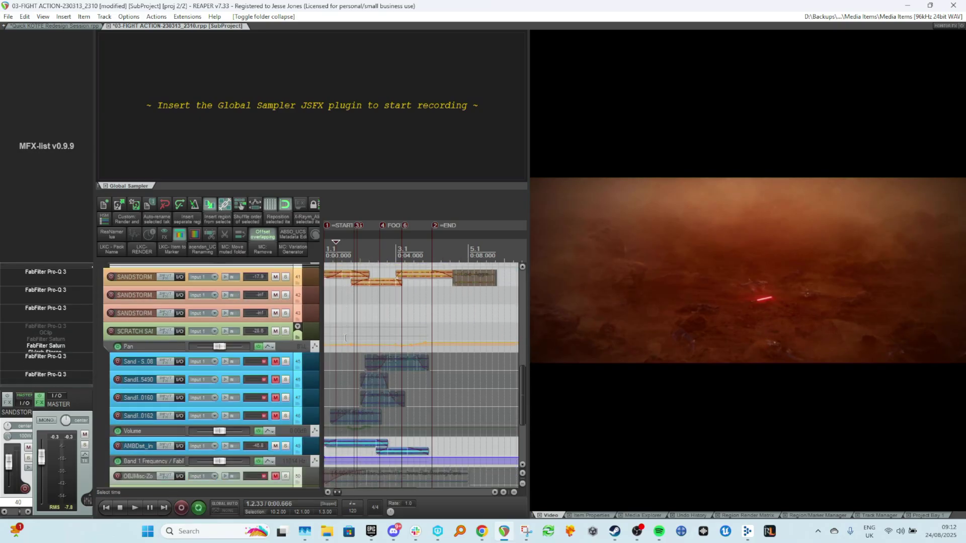
Solo the SCRATCH SAND GRAINS folder track and audition it from the start, stopping after scrolling through its layers.
scroll(301, 339, "up", 3)
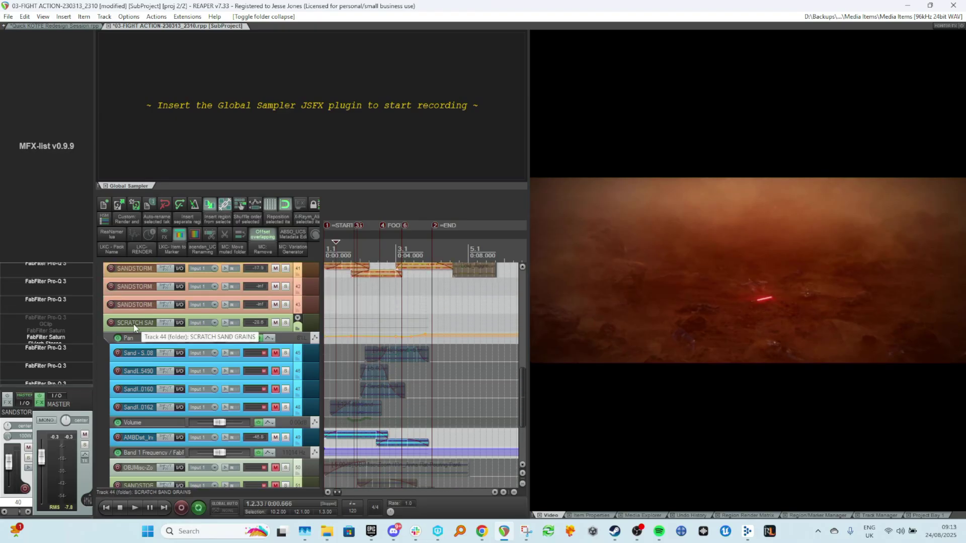
left_click(285, 323)
left_click(330, 323)
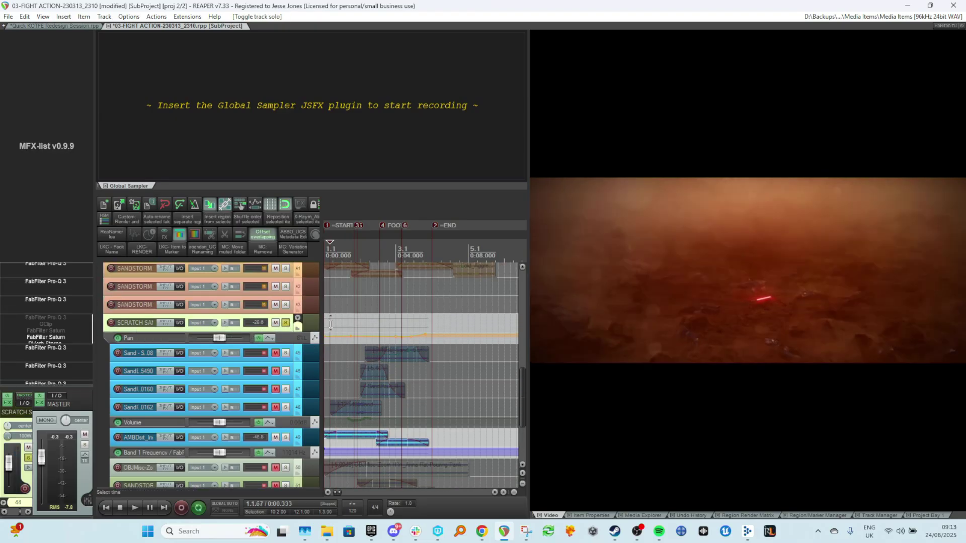
key("space")
scroll(340, 368, "down", 2)
scroll(340, 368, "up", 2)
scroll(340, 366, "up", 1)
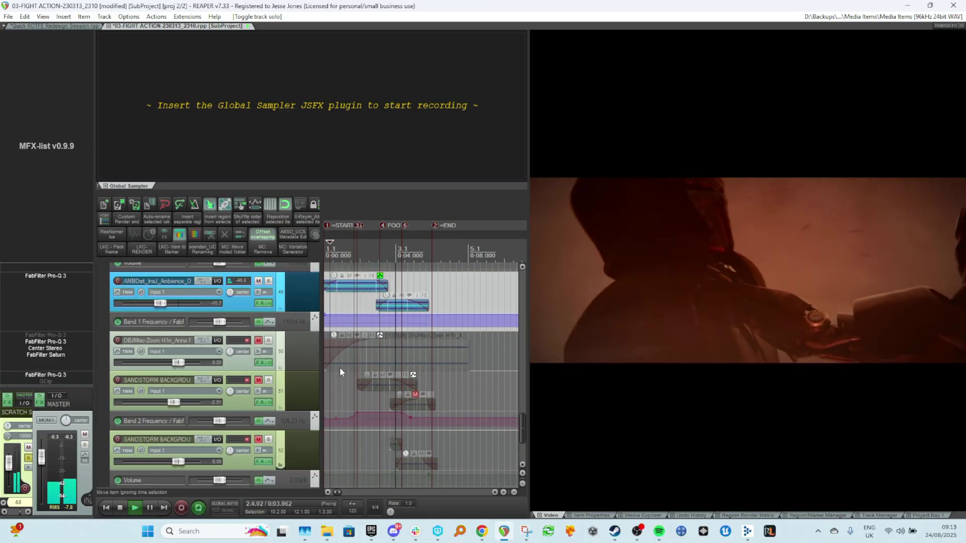
key("space")
Open the source properties of the AMBDst_InsJ ambience item and view its embedded metadata image.
scroll(354, 339, "up", 3)
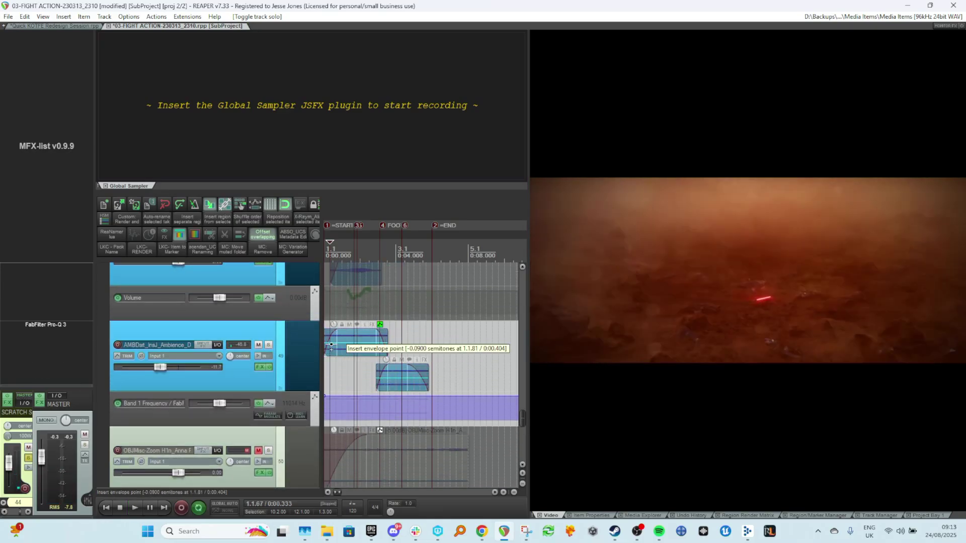
scroll(337, 347, "up", 4)
scroll(451, 343, "down", 1)
scroll(452, 343, "up", 2)
scroll(452, 344, "right", 3)
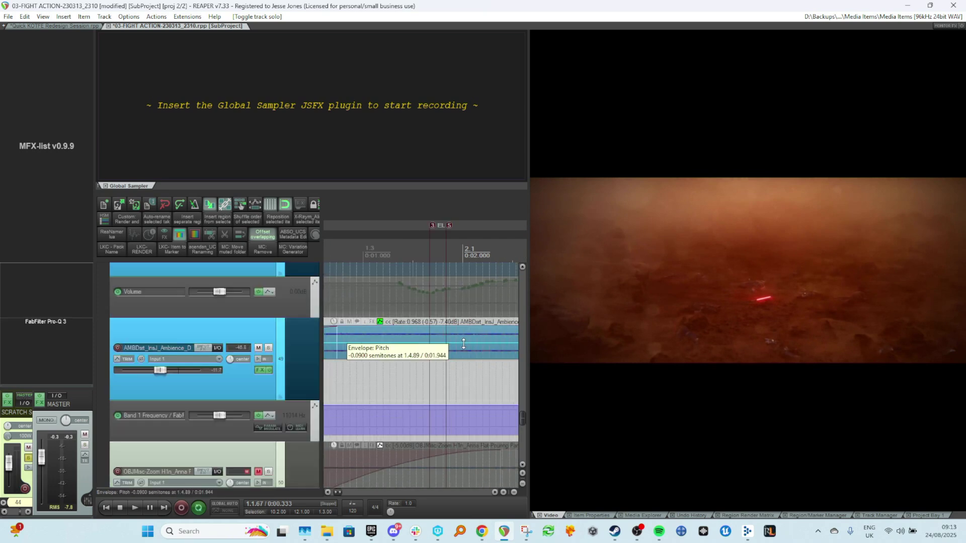
left_click(423, 337)
right_click(423, 337)
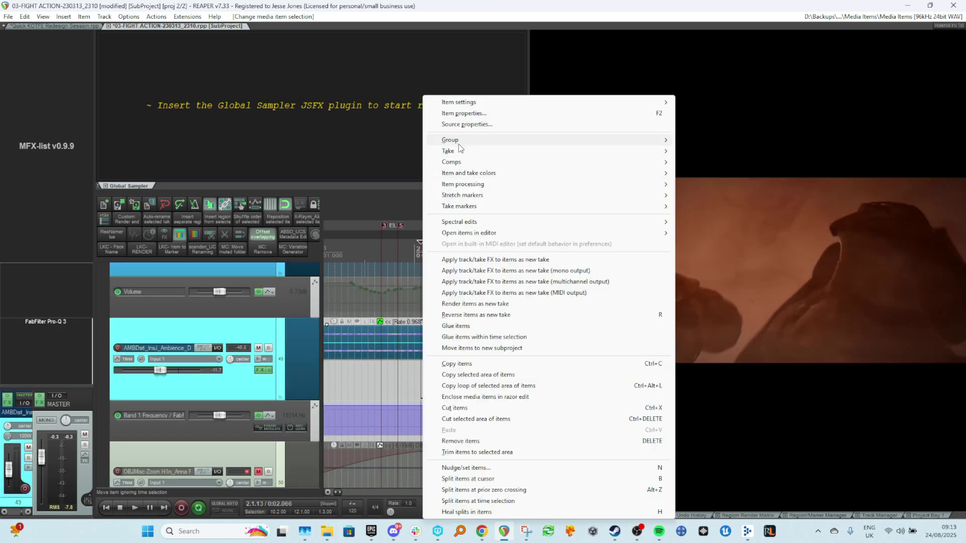
left_click(452, 126)
left_click(358, 347)
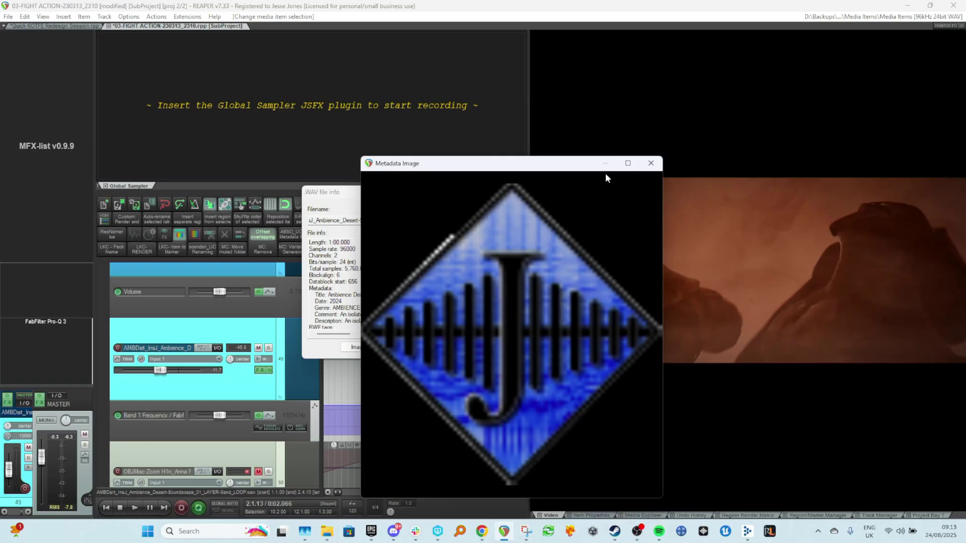
left_click(651, 162)
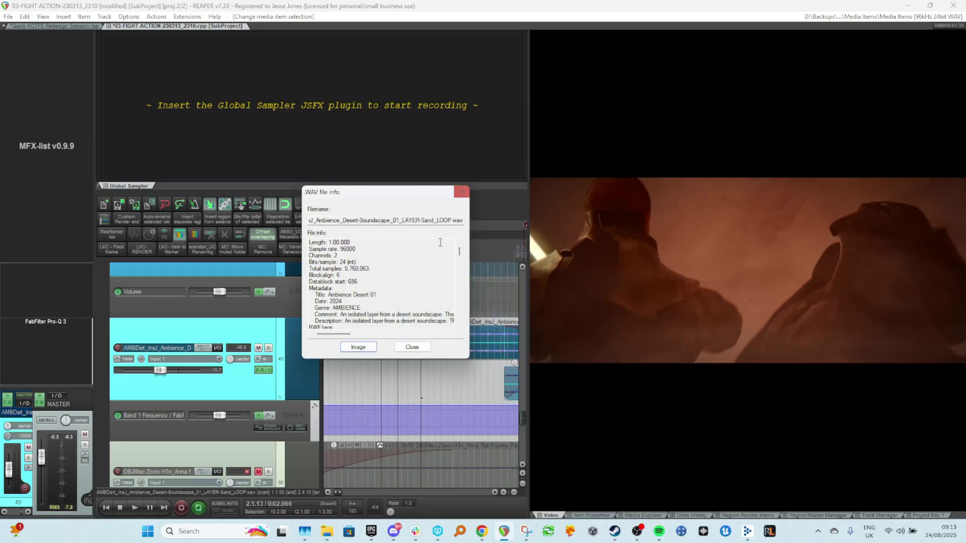
Examine the source file path and metadata in the WAV file info dialog, then close it.
mouse_move(343, 334)
left_mouse_down()
mouse_move(446, 336)
mouse_move(328, 337)
left_mouse_up()
left_click_drag(454, 221, 292, 224)
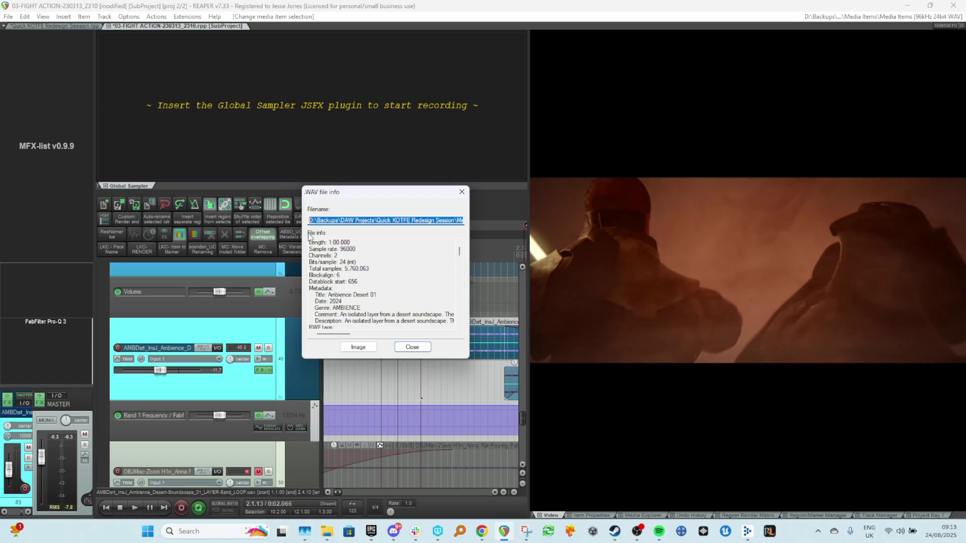
left_click(394, 221)
left_click_drag(444, 215, 480, 223)
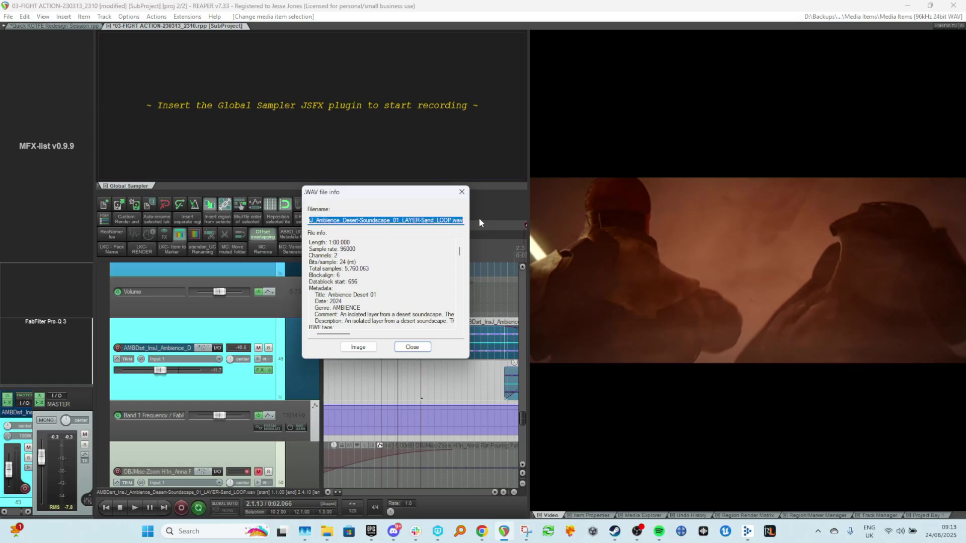
left_click(428, 248)
left_click_drag(383, 191, 295, 175)
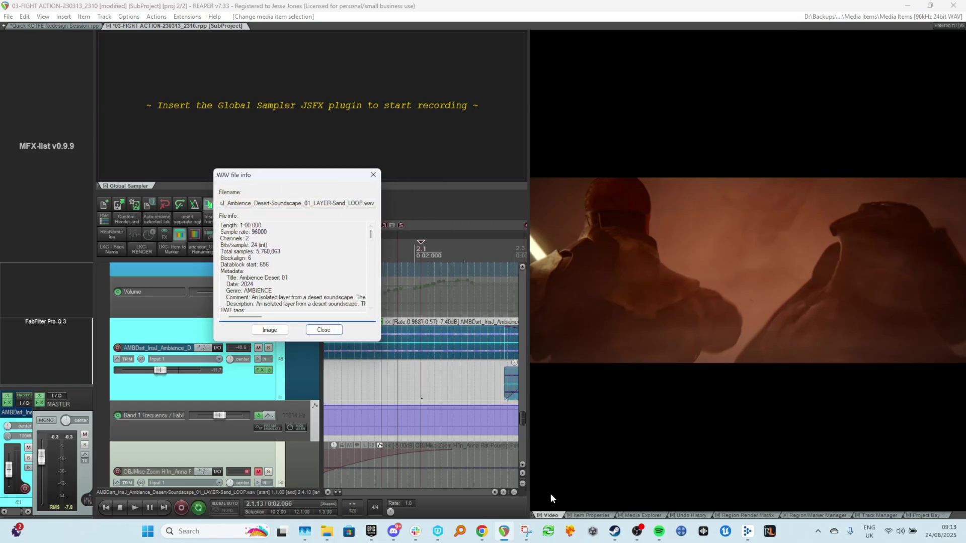
left_click(327, 334)
Scroll through the AMBDst ambience track's items and their pitch envelopes.
scroll(446, 346, "up", 3)
scroll(447, 345, "right", 1)
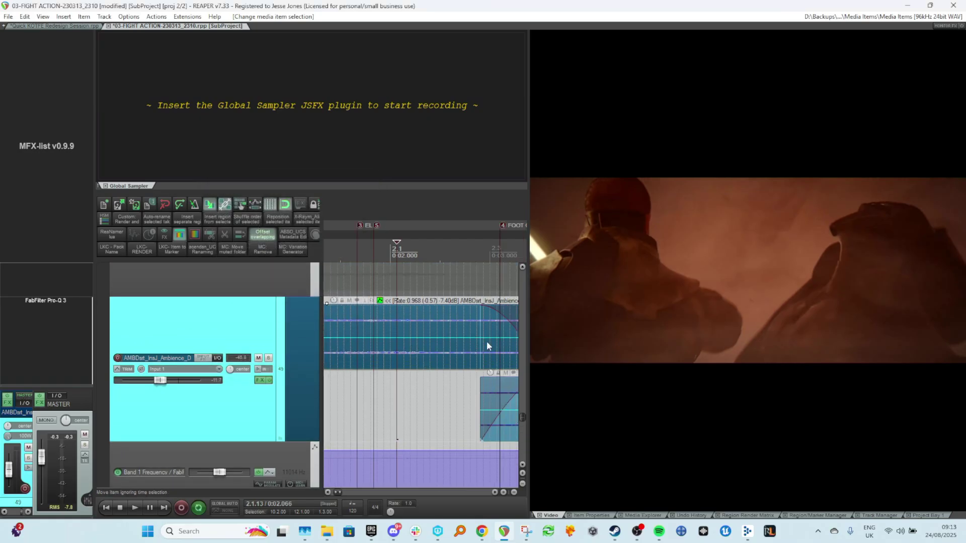
scroll(483, 342, "down", 1)
scroll(483, 343, "down", 2)
scroll(472, 374, "down", 3)
scroll(452, 371, "up", 3)
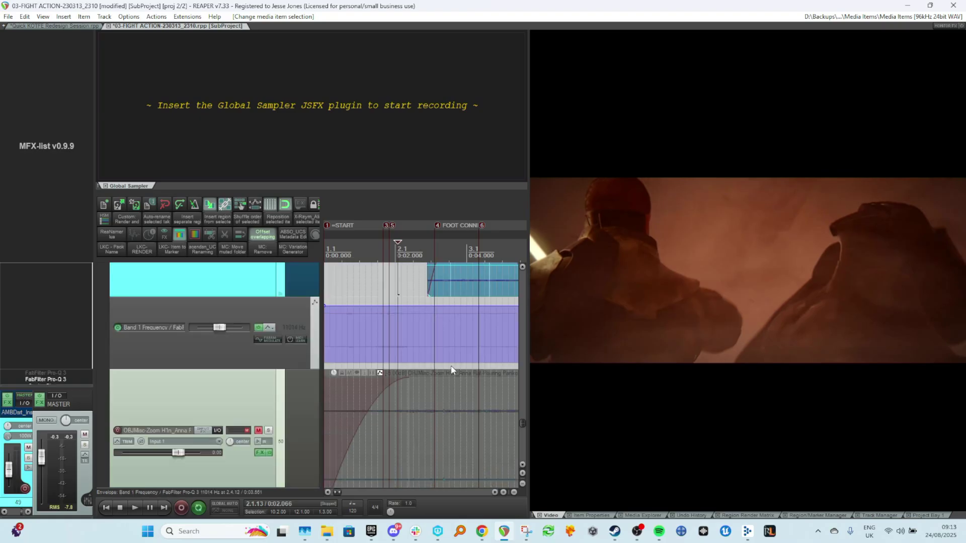
scroll(436, 371, "down", 1)
scroll(463, 332, "right", 1)
left_click(451, 314)
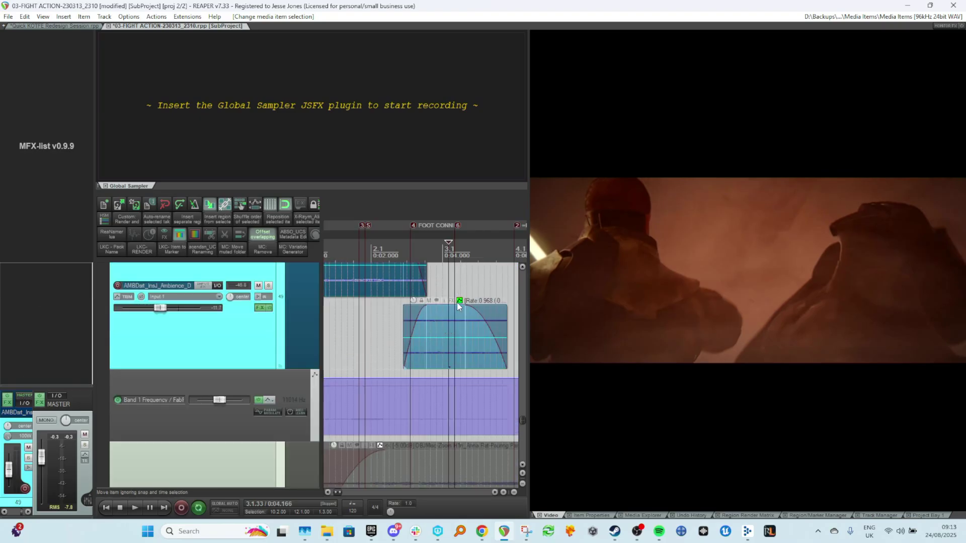
scroll(474, 313, "up", 2)
scroll(488, 317, "up", 3)
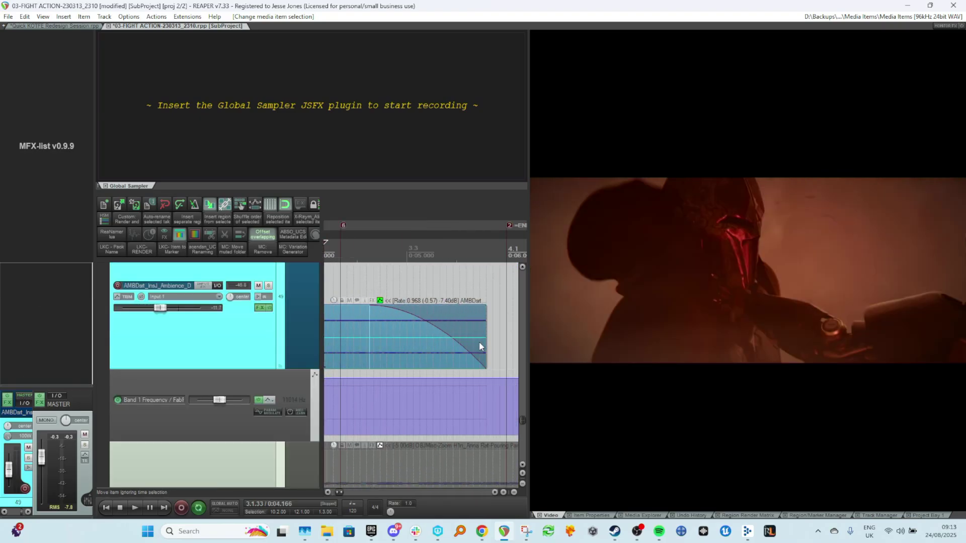
scroll(482, 359, "left", 1)
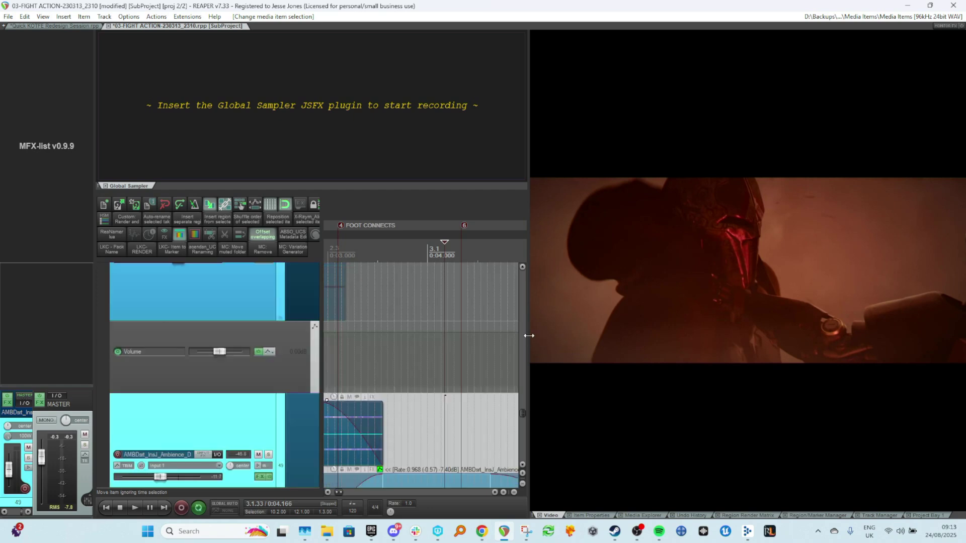
Open the Media Explorer in the docker beside the arrange view and widen it.
left_click_drag(527, 340, 725, 340)
left_click(521, 349)
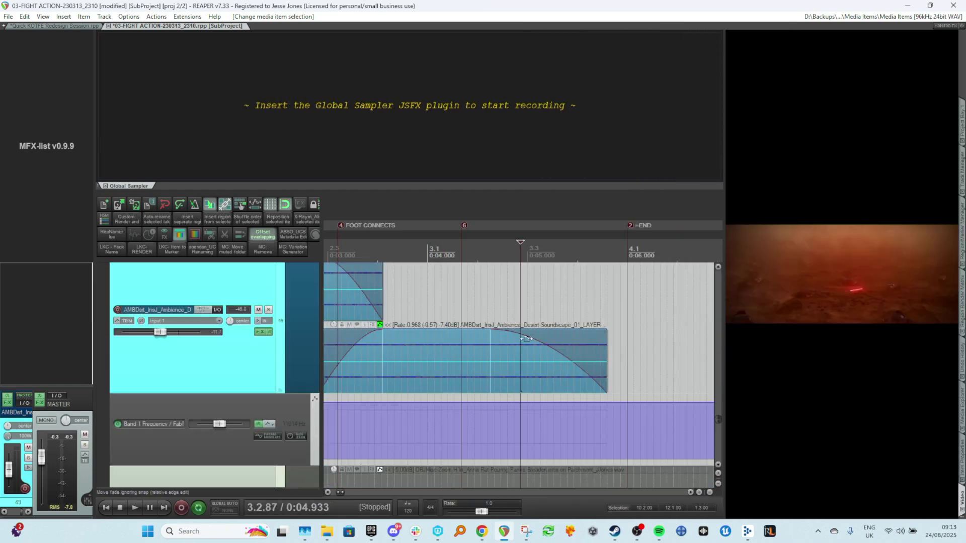
scroll(517, 354, "up", 2)
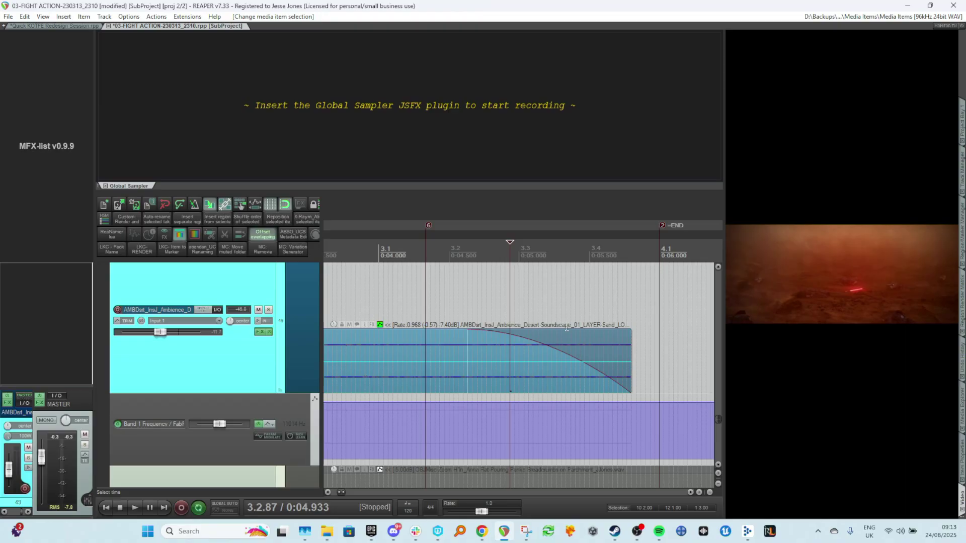
scroll(607, 332, "up", 1)
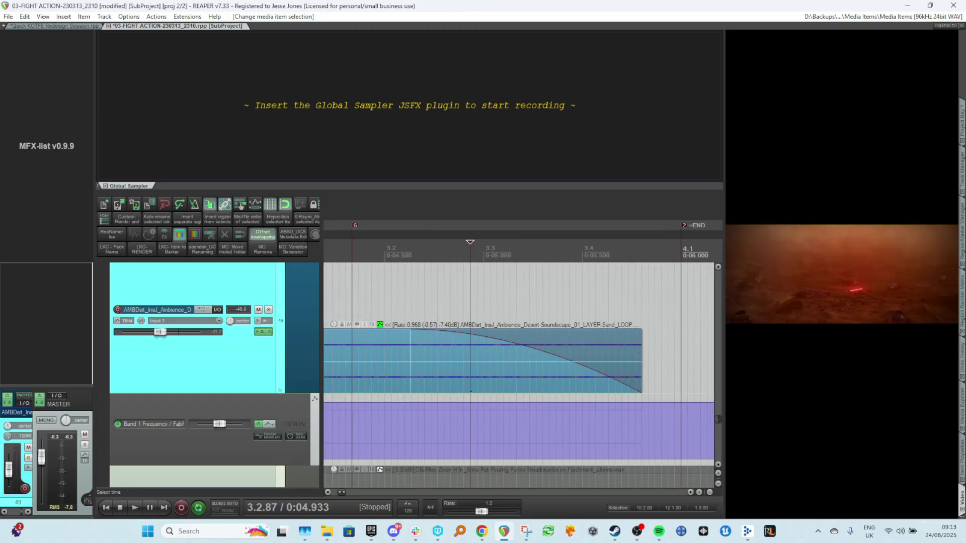
left_click(962, 471)
left_click(962, 410)
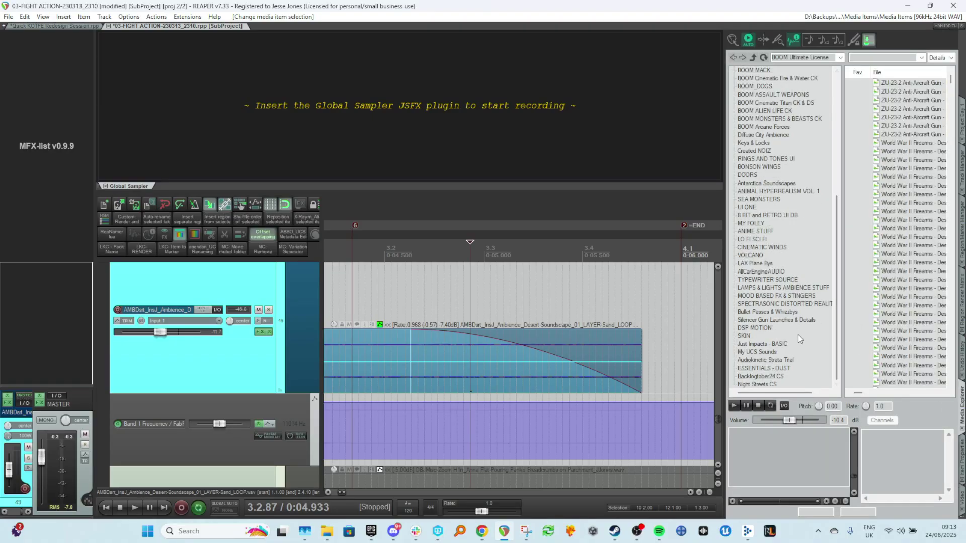
left_click_drag(724, 358, 609, 362)
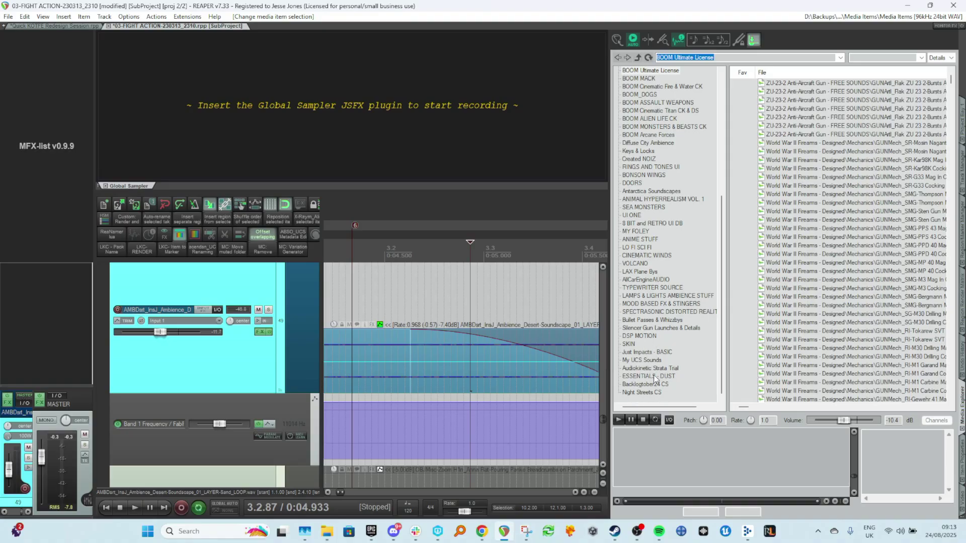
Browse the ESSENTIALS - DUST library folder and filter its files by AMBDst.
left_click(654, 377)
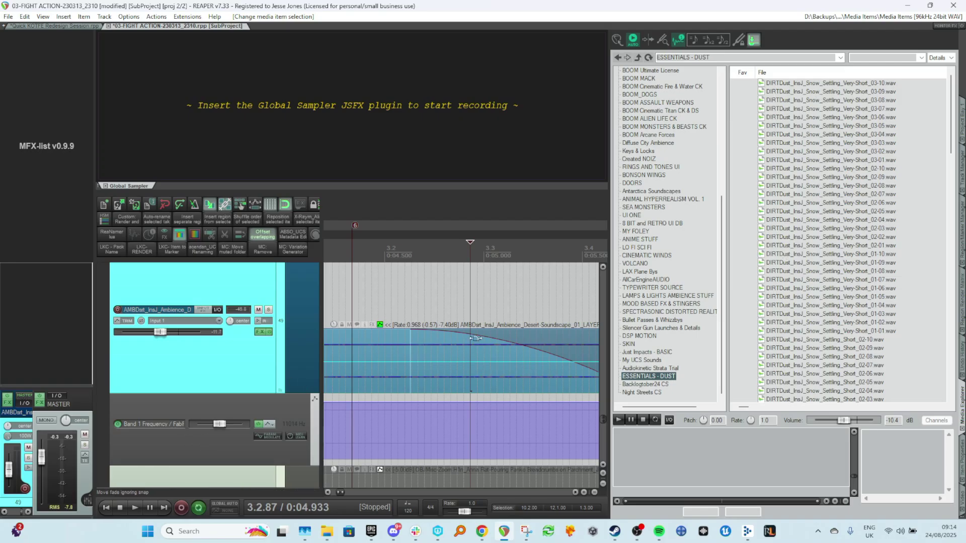
left_click(880, 58)
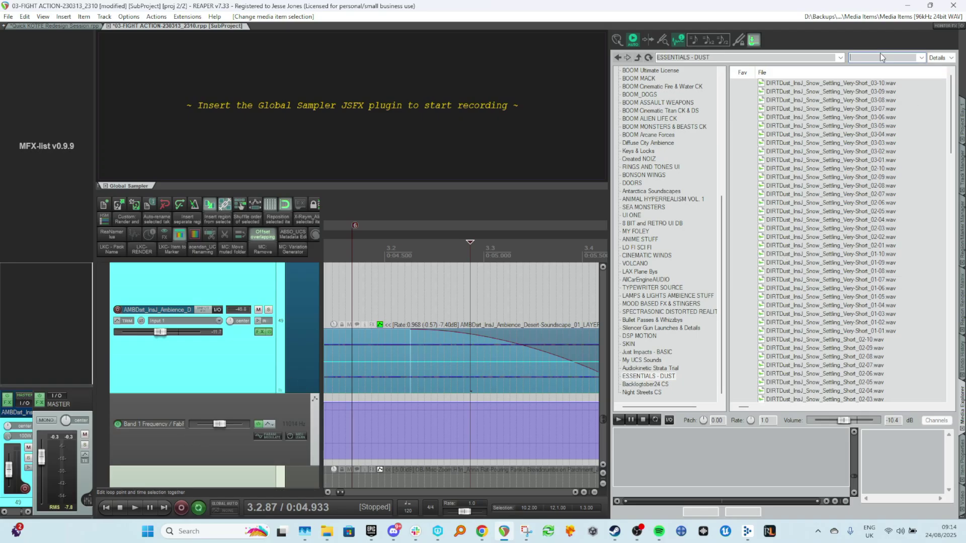
type("AMbDs")
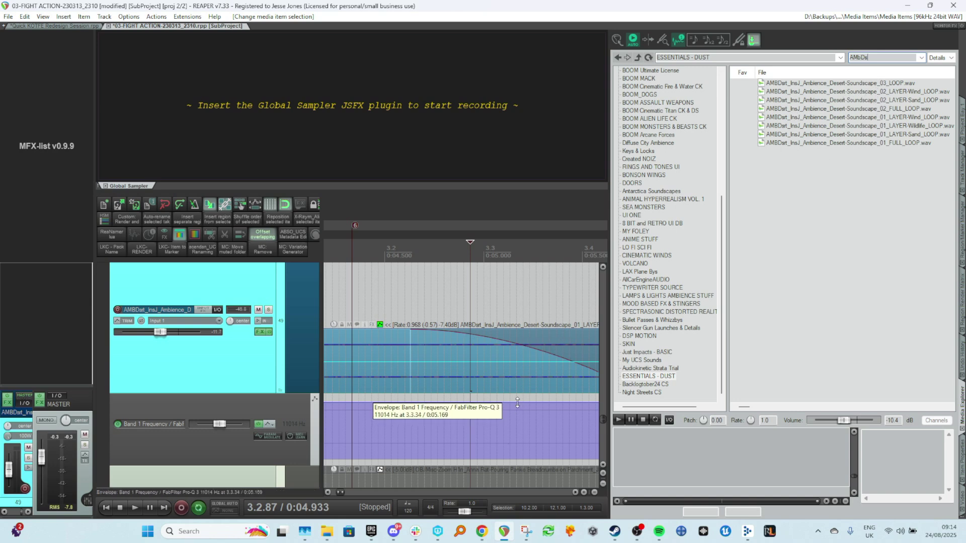
Resize the Media Explorer docker so the full ambience file names are readable.
scroll(528, 391, "right", 1)
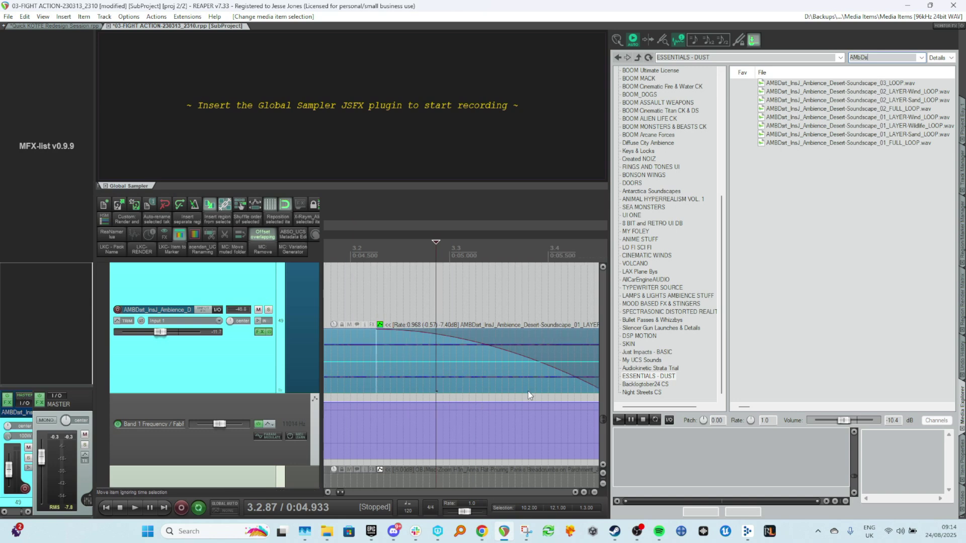
right_click(441, 361)
left_click(382, 345)
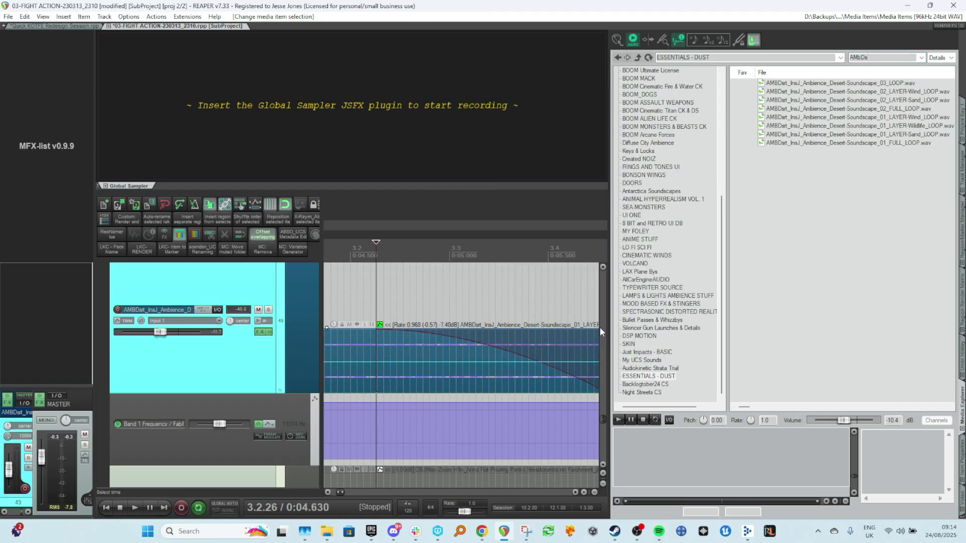
left_click_drag(609, 328, 688, 327)
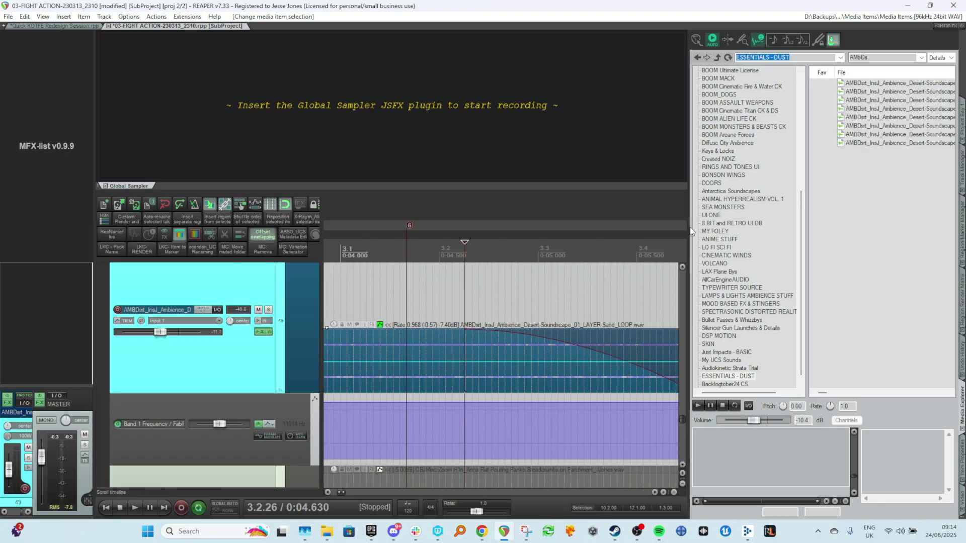
left_click_drag(693, 230, 585, 228)
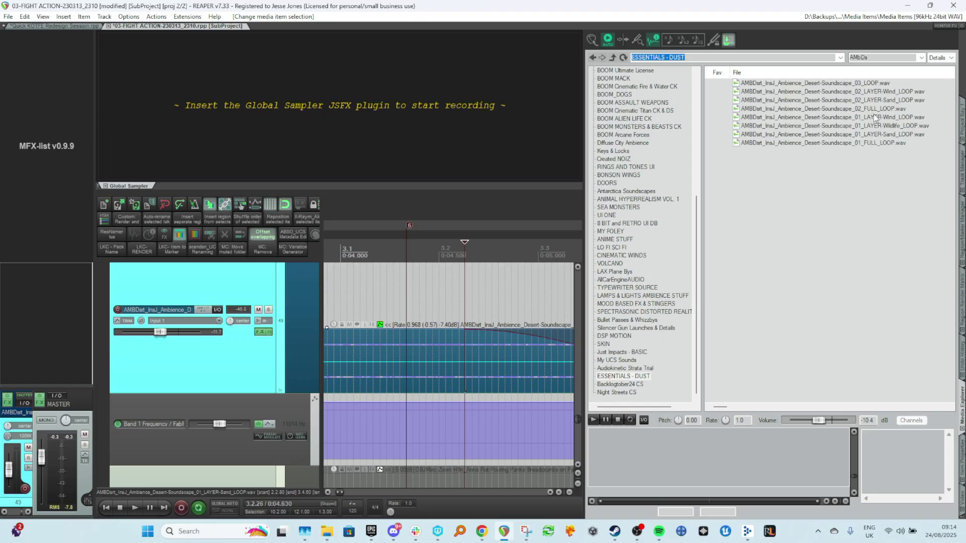
Preview the Desert-Soundscape_01_LAYER-Sand_LOOP file, seeking through its waveform, then stop.
left_click(890, 135)
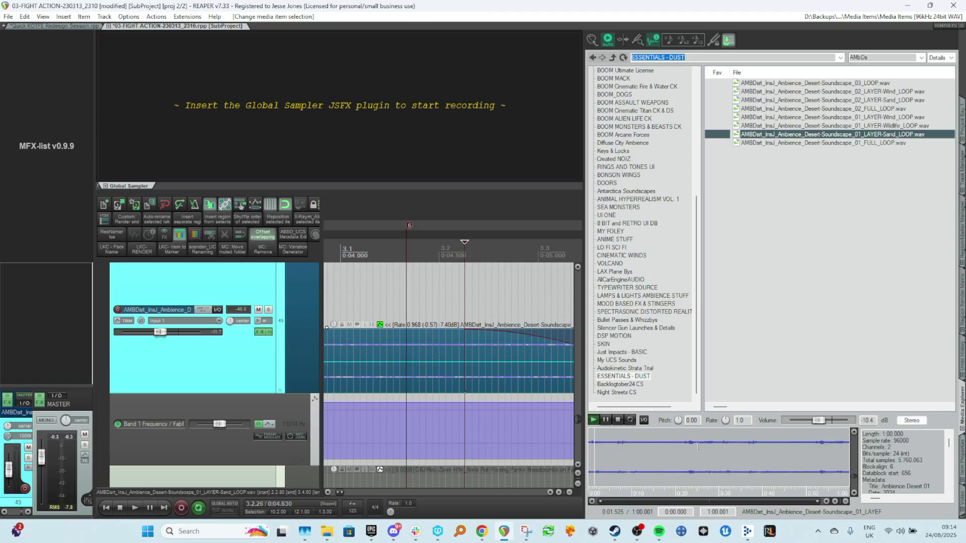
left_click(703, 460)
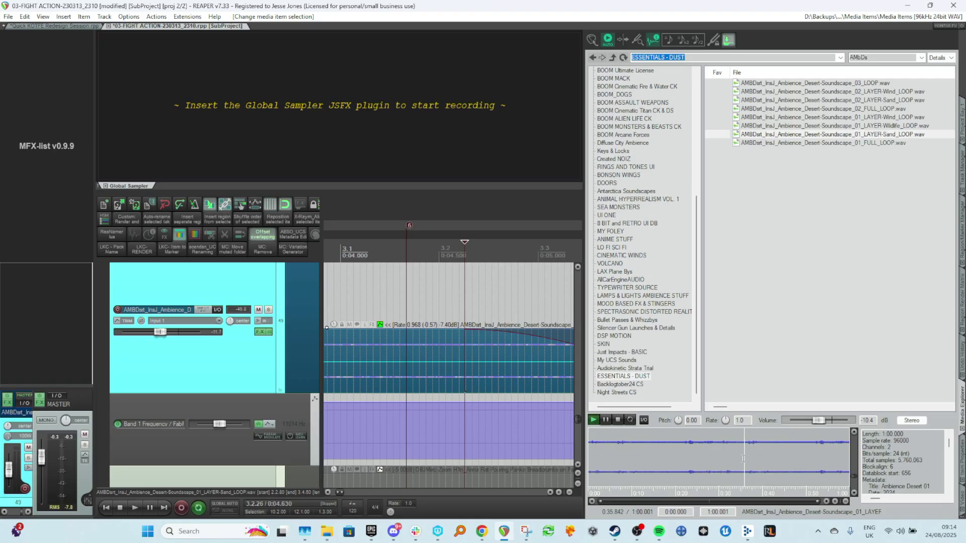
left_click(822, 491)
left_click(619, 421)
Preview the 01_LAYER-Wind_LOOP and 01_LAYER-Wildlife_LOOP files, seeking within the wildlife waveform.
left_click(895, 118)
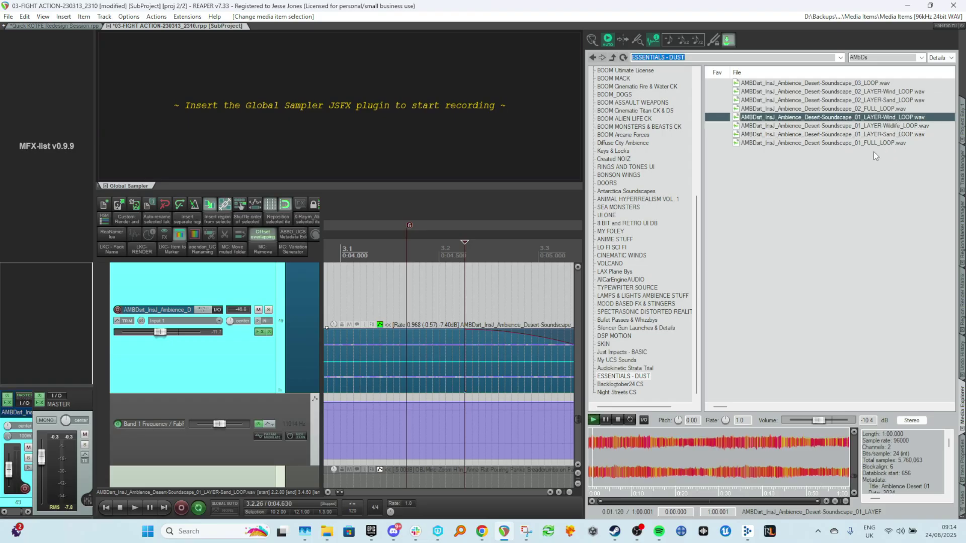
left_click(898, 127)
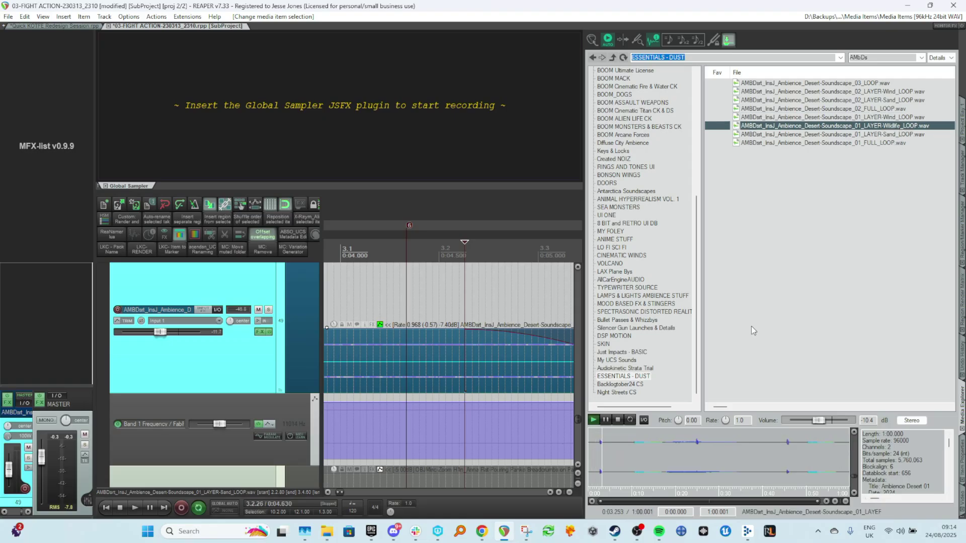
left_click(636, 448)
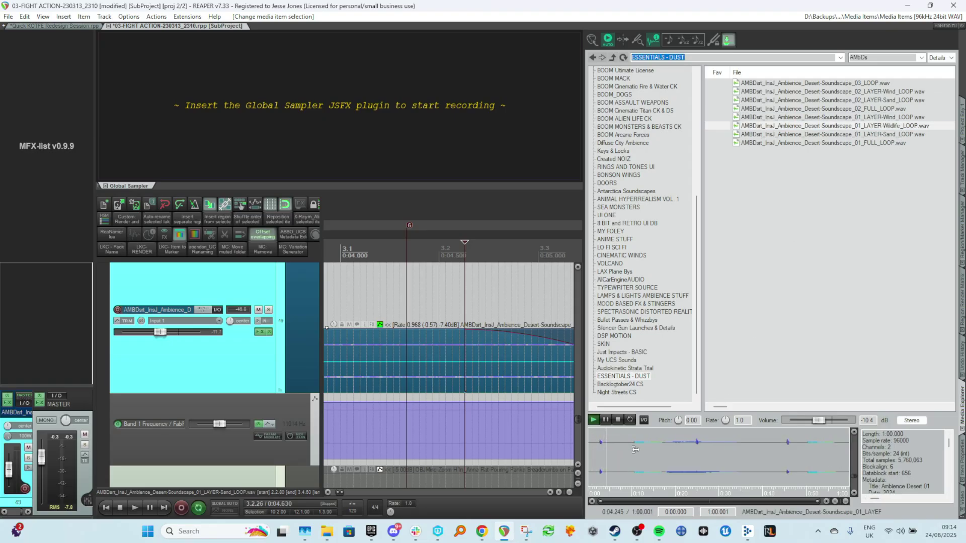
Stop the wildlife layer preview and preview the Desert-Soundscape_01_FULL_LOOP file.
left_click(694, 448)
left_click(812, 452)
left_click(619, 422)
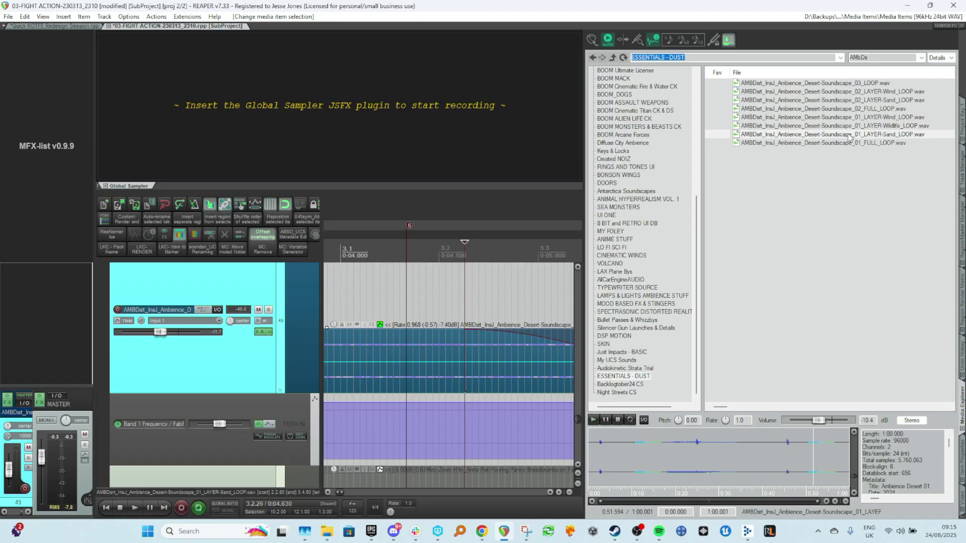
key("Down")
left_click(869, 142)
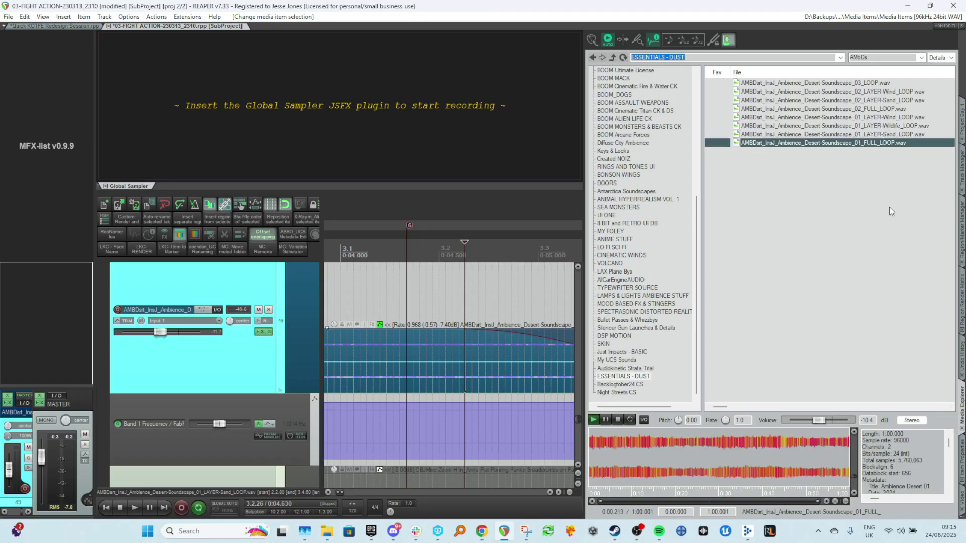
Audition the 01_LAYER-Wind, 03_LOOP and 02_LAYER-Sand files, seeking through the sand layer's waveform.
left_click(890, 119)
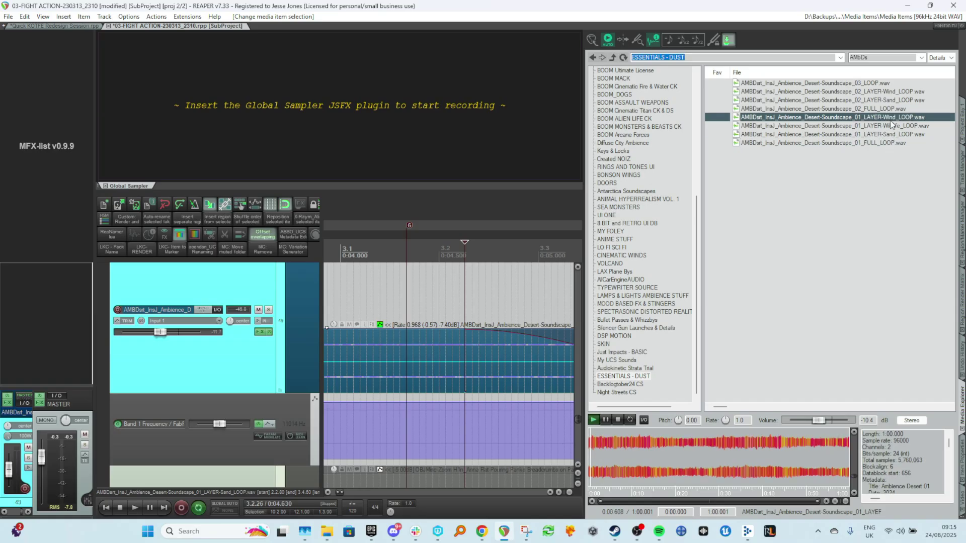
left_click(890, 84)
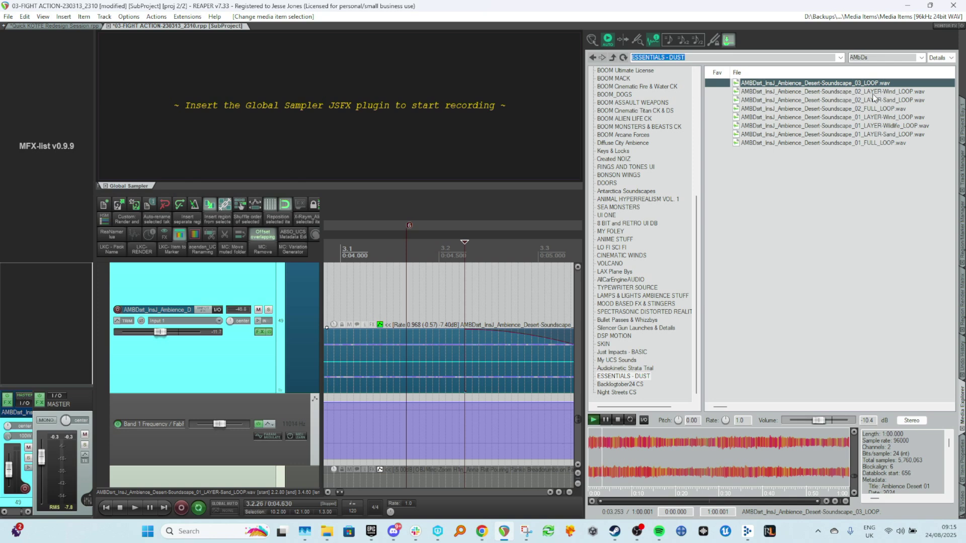
left_click(905, 100)
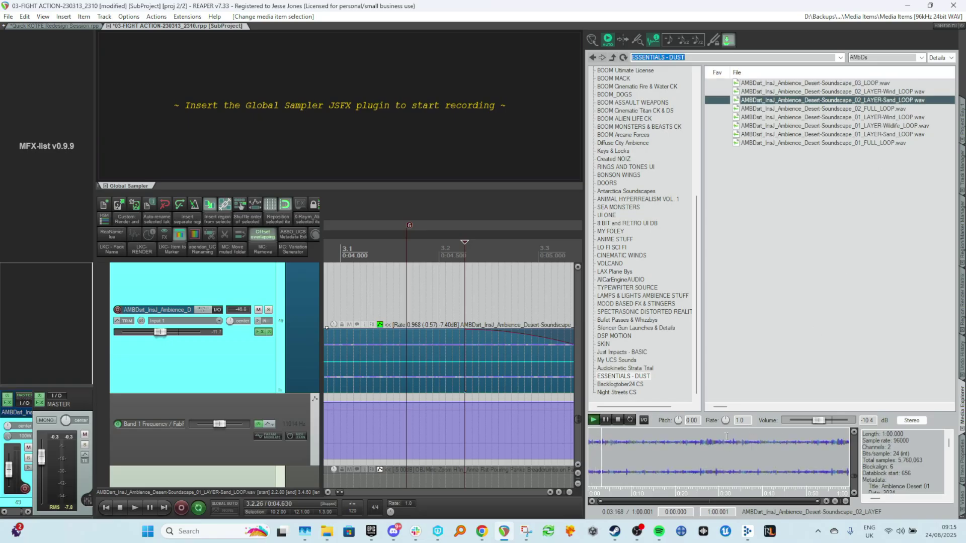
left_click(744, 445)
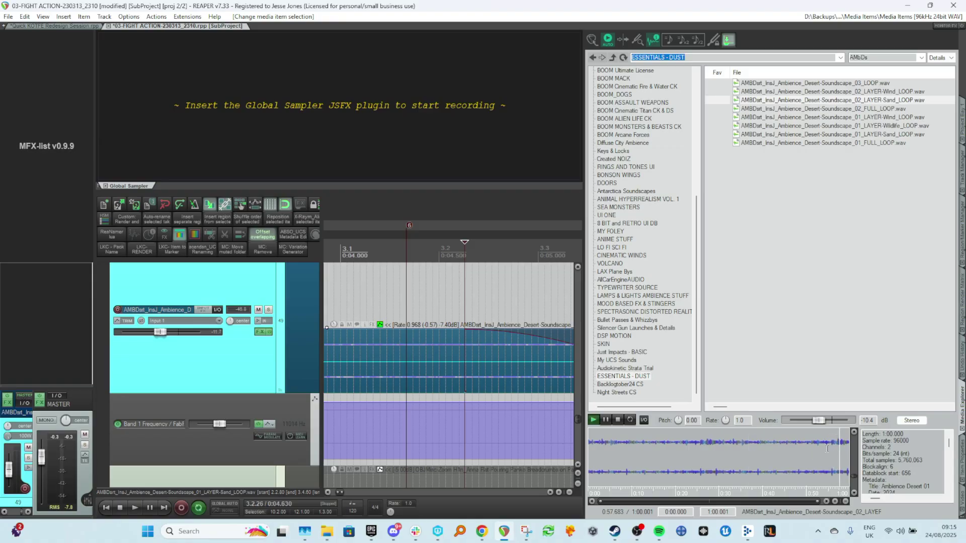
left_click(693, 465)
Preview the 01_LAYER-Sand_LOOP file, seeking to several points in its waveform.
left_click(907, 135)
left_click(689, 441)
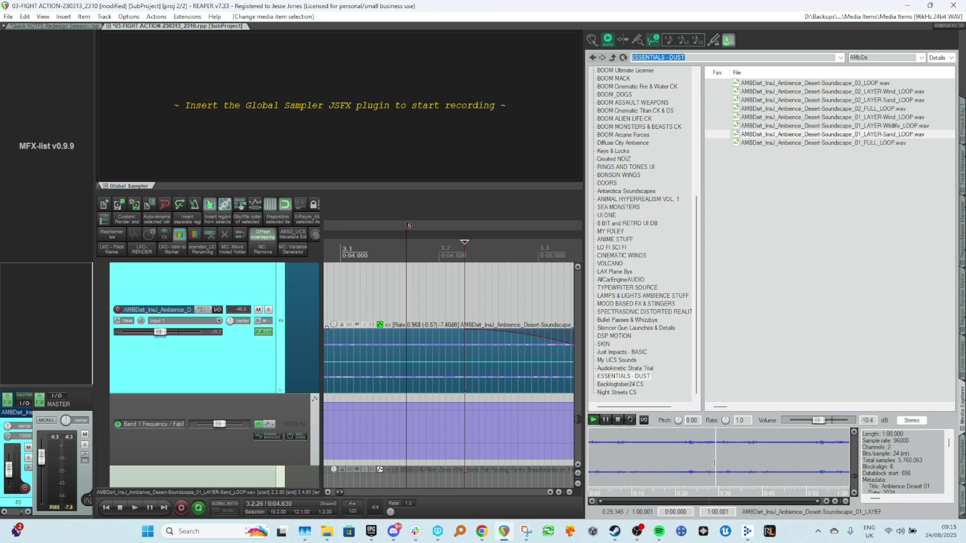
left_click(747, 445)
left_click(671, 445)
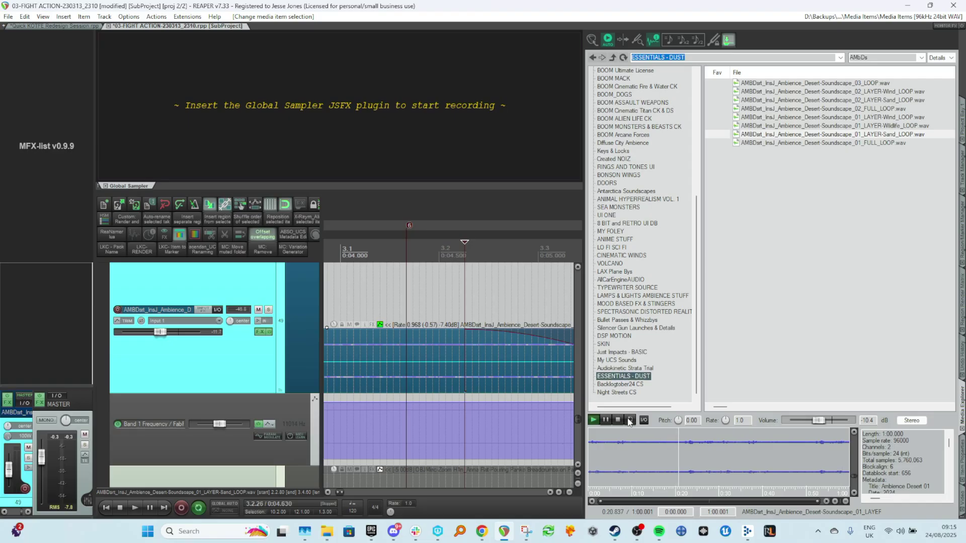
Play the sand ambience track while examining its Pro-Q 3 low-pass filter, then close the plugin window.
left_click(380, 352)
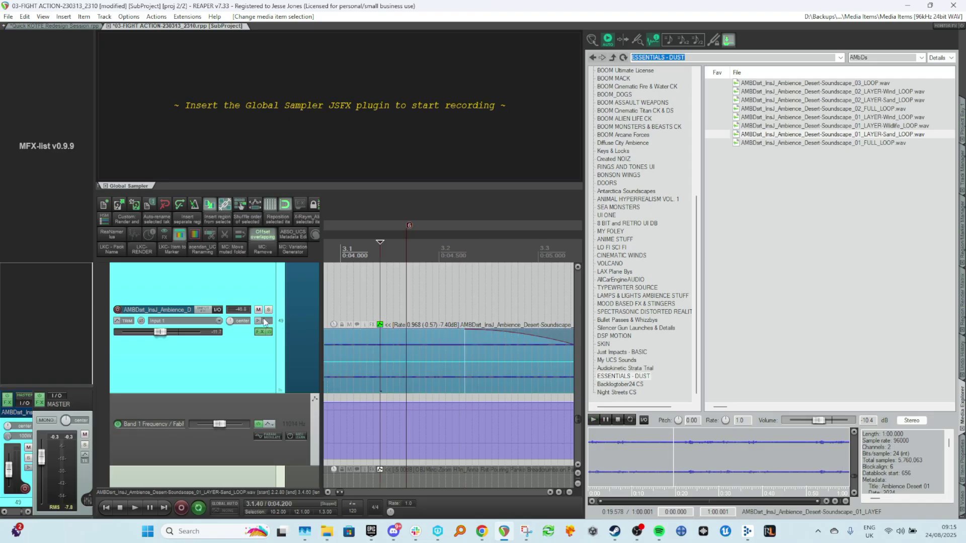
scroll(397, 362, "down", 5)
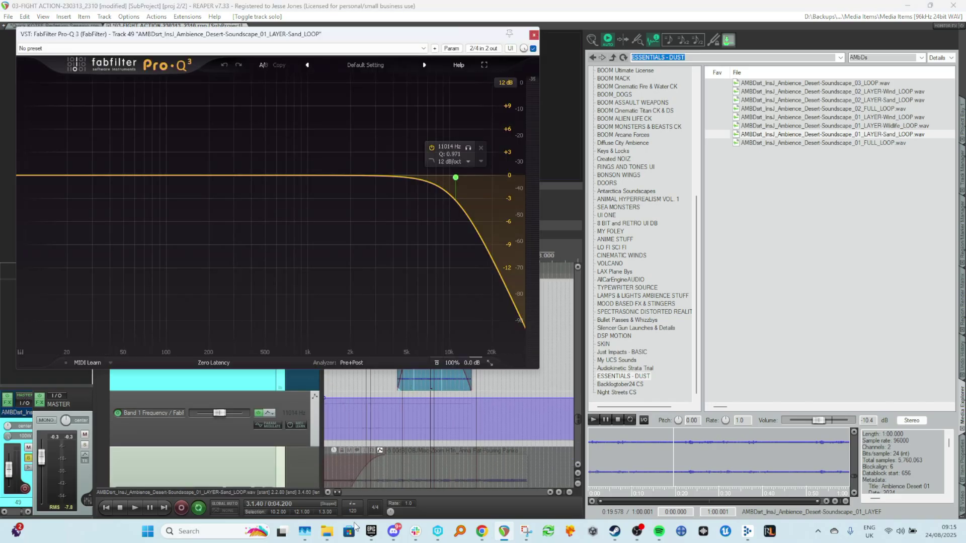
scroll(354, 510, "up", 2)
scroll(375, 453, "up", 3)
left_click(334, 457)
key("space")
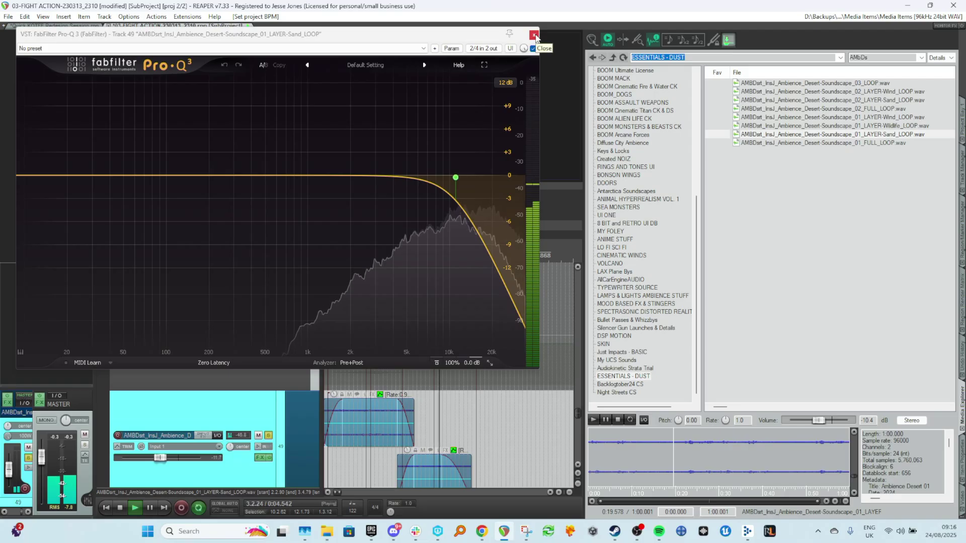
scroll(444, 456, "down", 2)
scroll(443, 456, "up", 2)
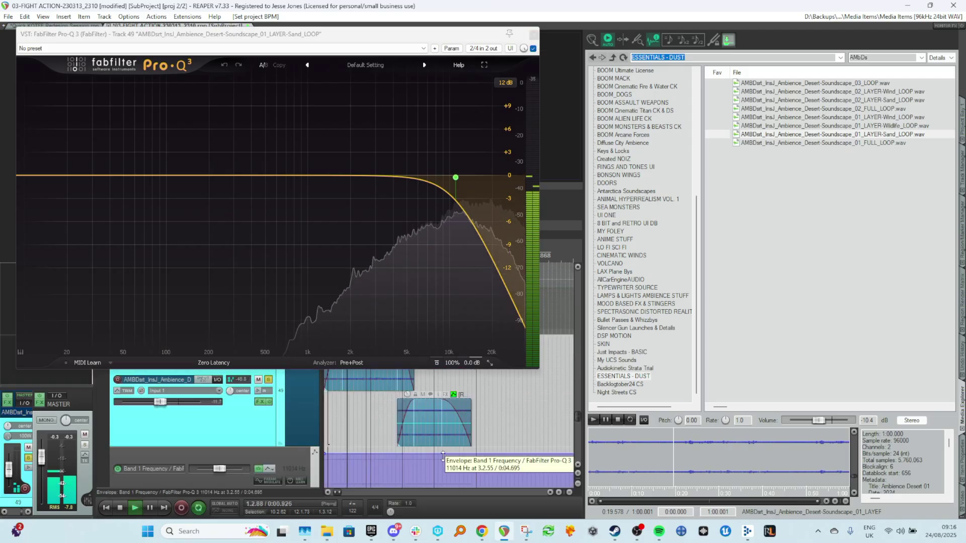
scroll(441, 455, "down", 2)
scroll(440, 455, "up", 2)
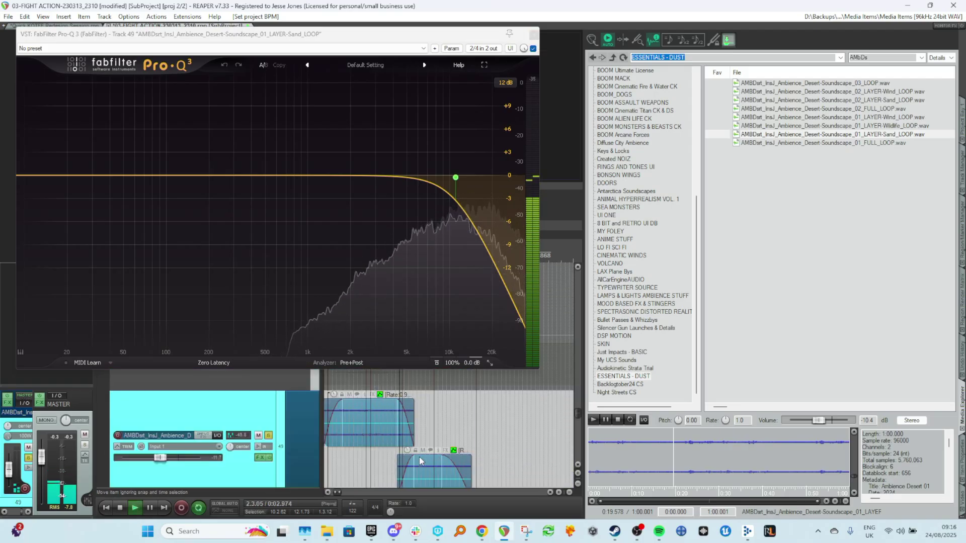
scroll(425, 454, "up", 3)
key("space")
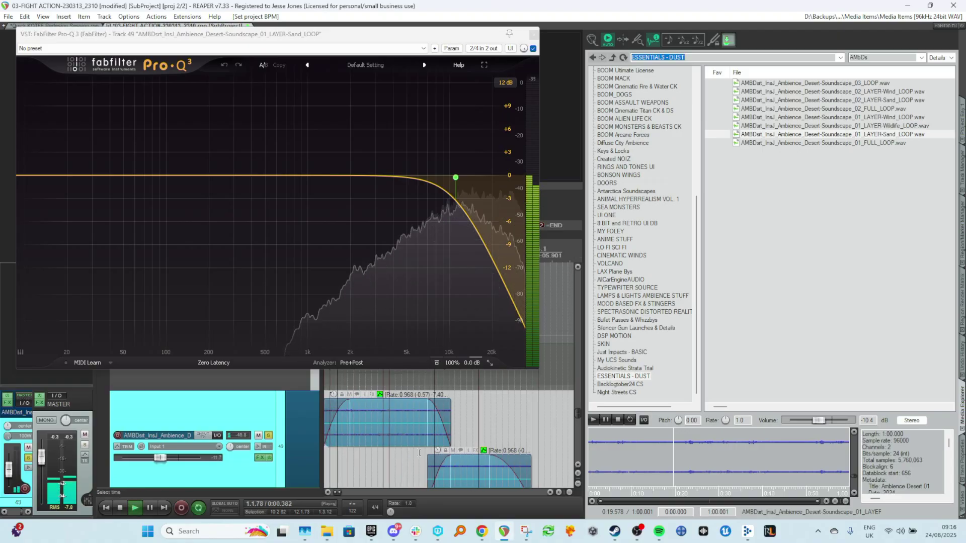
left_click(533, 34)
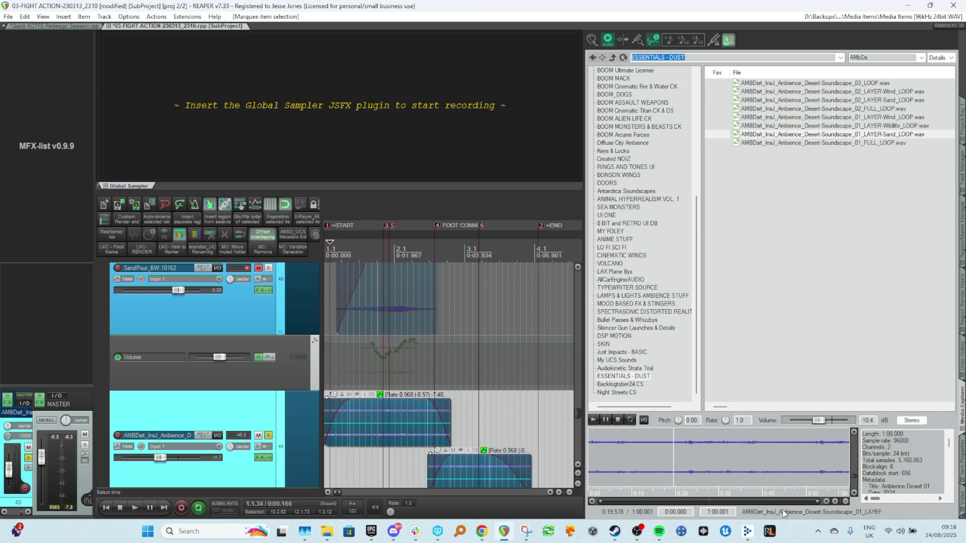
Open the item properties for the selected sand ambience items, then return to the Media Explorer.
left_click(962, 452)
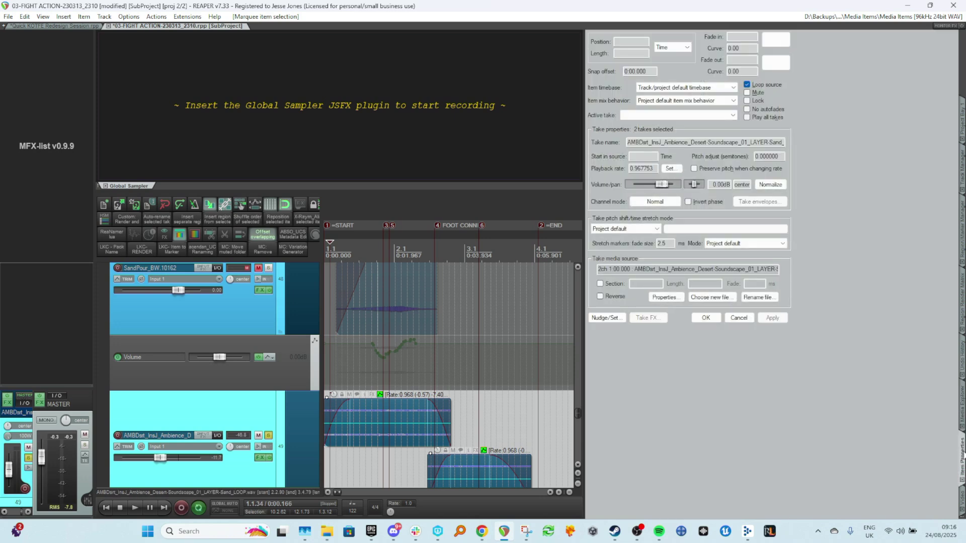
left_click(472, 415)
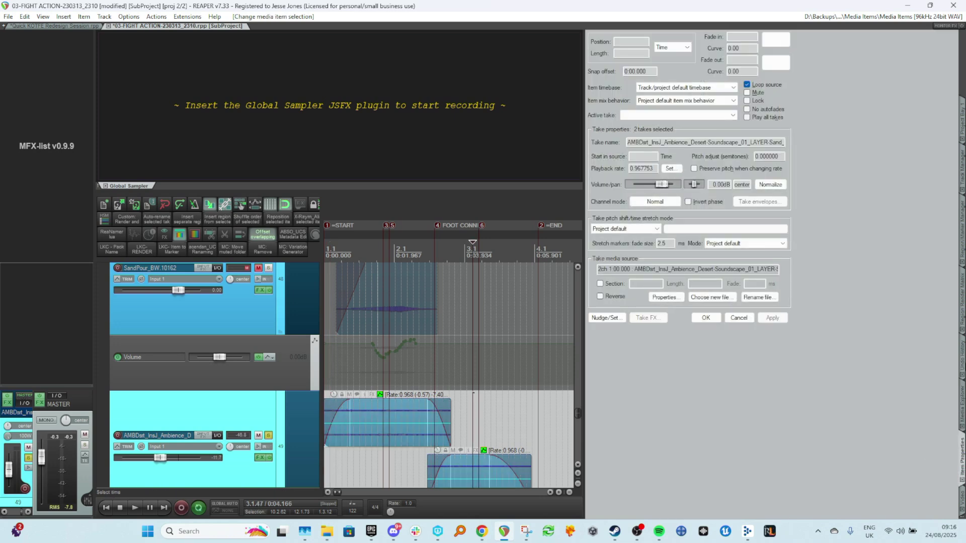
left_click(961, 405)
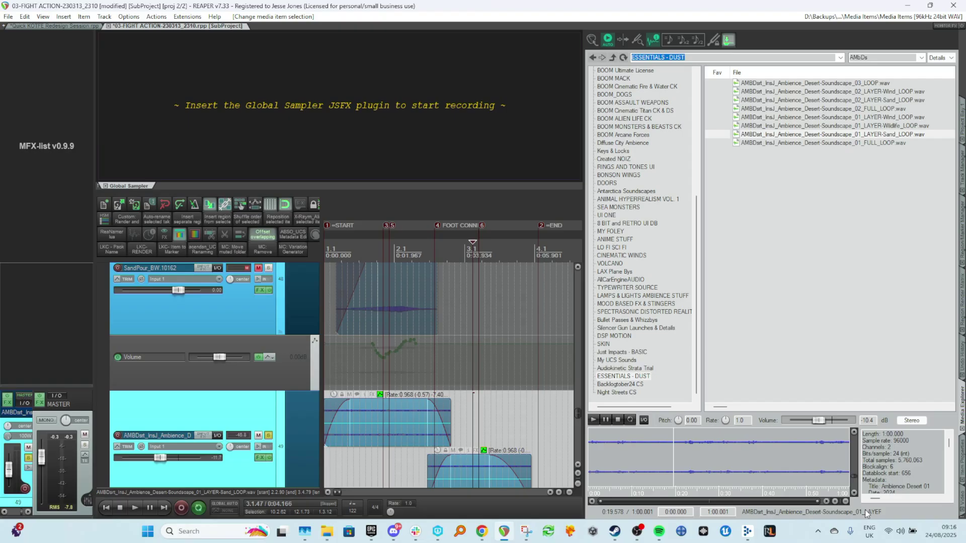
Audition the sand layer preview once more, then time-select the scene from its start and play it back.
left_click(467, 427)
left_click(759, 449)
left_click(810, 454)
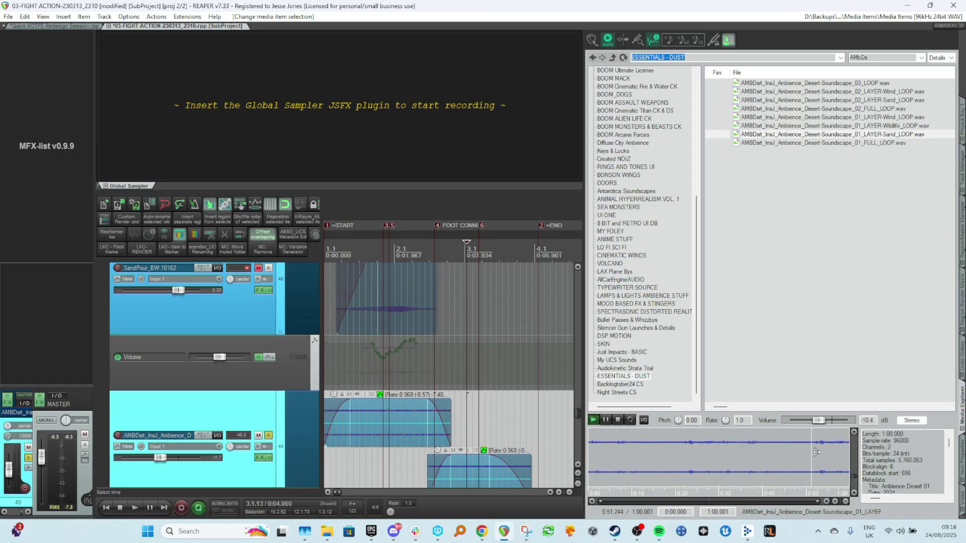
left_click(618, 419)
left_click_drag(536, 431, 324, 442)
key("space")
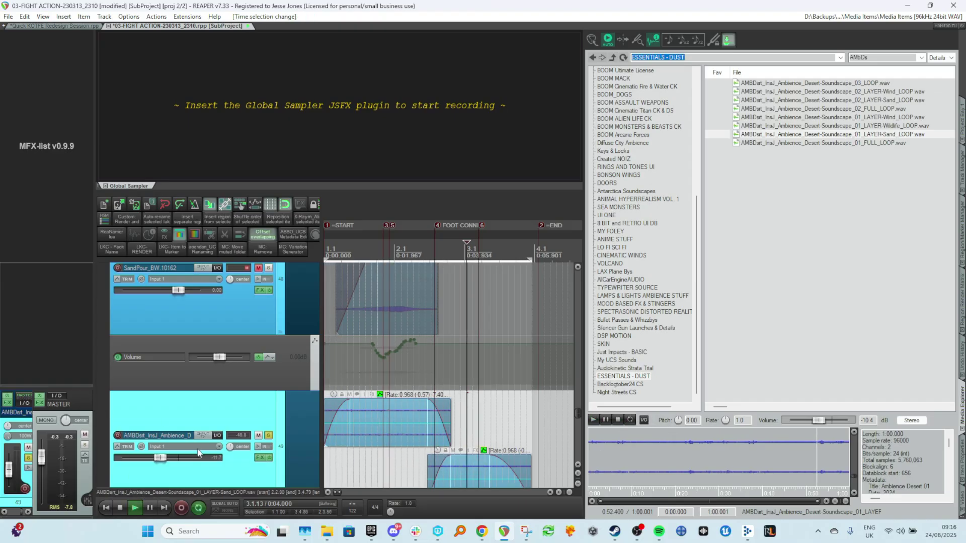
Add the OTT (Xfer Records) plugin to the sand ambience track's FX chain after Pro-Q 3.
left_click(260, 457)
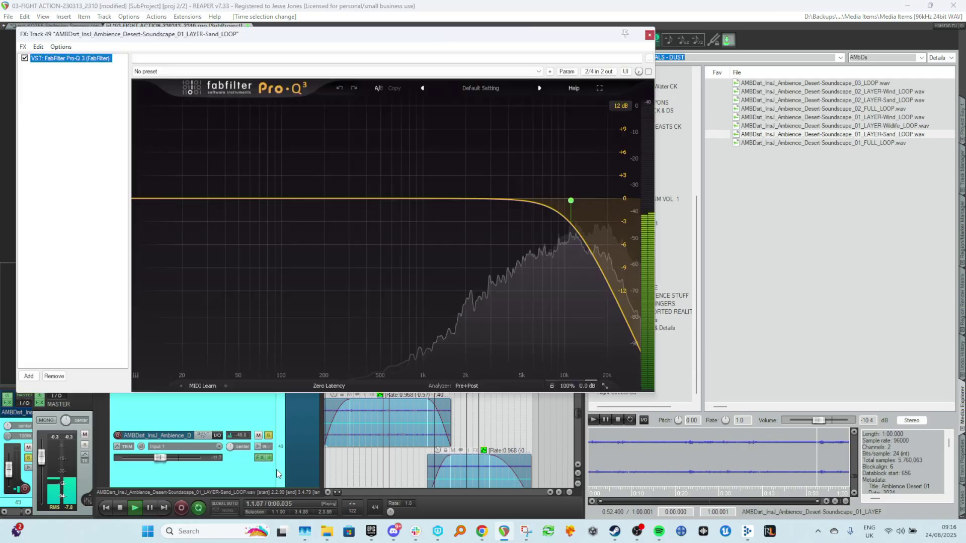
left_click(33, 379)
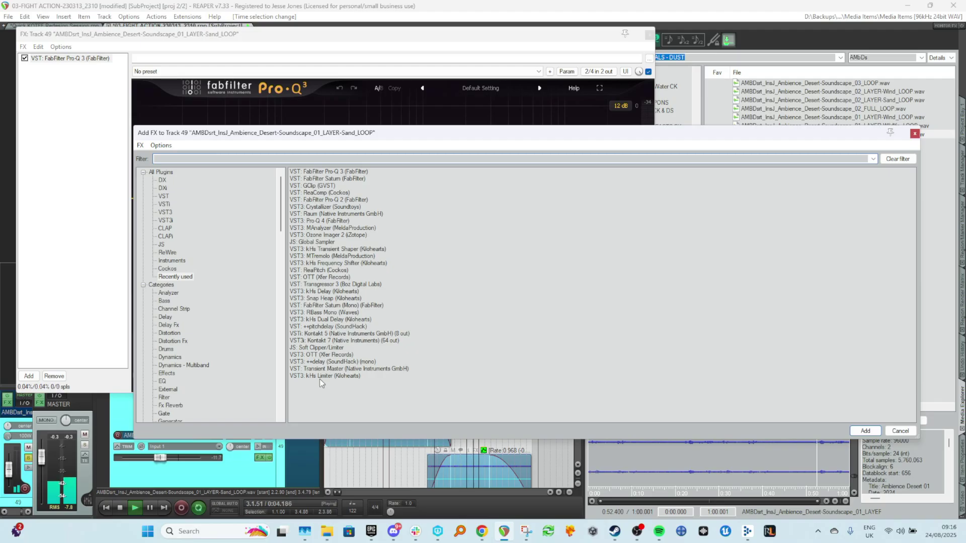
double_click(320, 277)
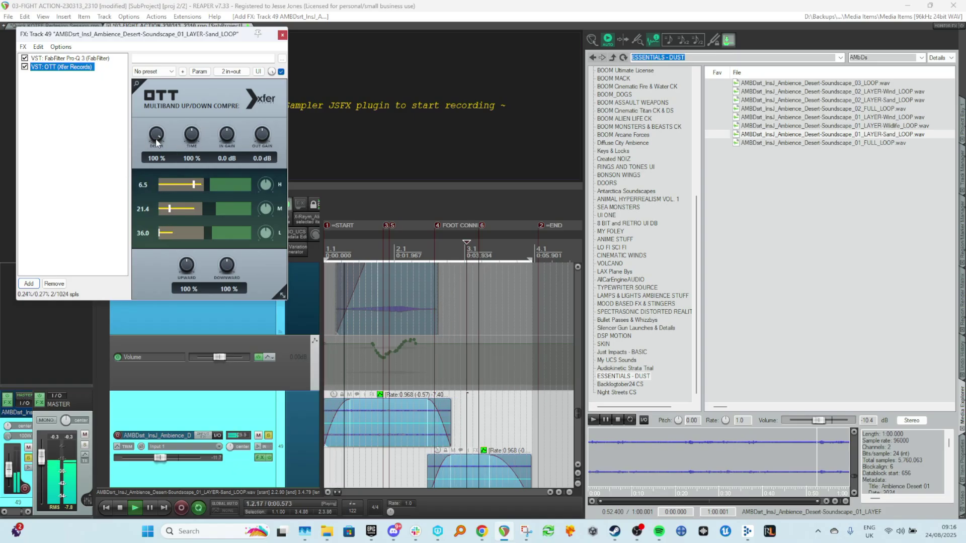
Set OTT's depth to about 90% and upward amount to 106%, then close the FX chain.
left_click_drag(179, 146, 183, 170)
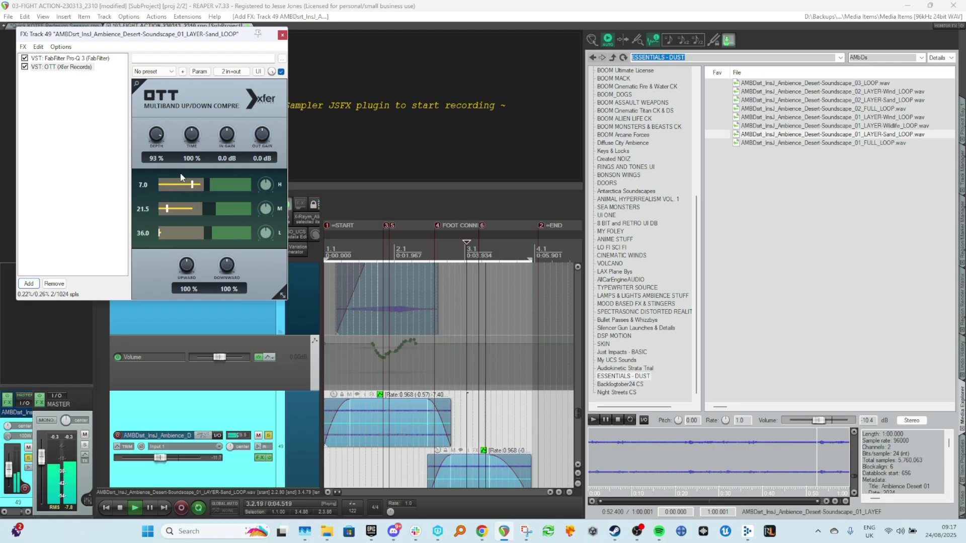
left_click_drag(191, 271, 190, 267)
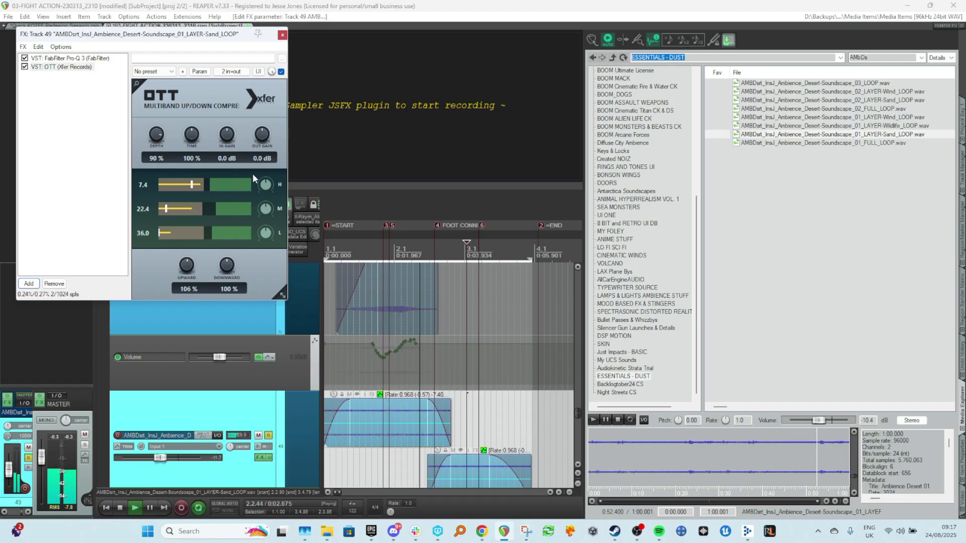
left_click(282, 35)
Solo the sand ambience track and play it back with the video window shown.
scroll(289, 422, "down", 3)
scroll(290, 426, "down", 6)
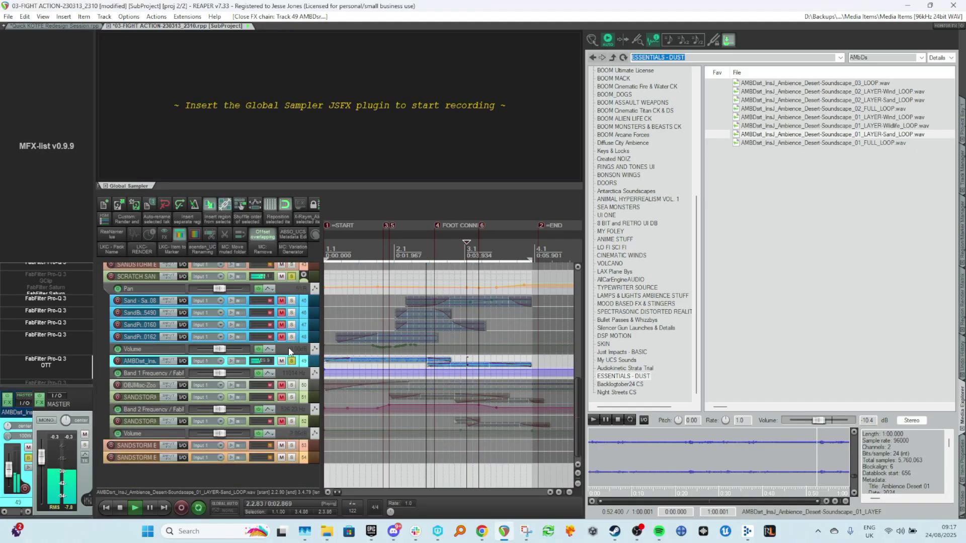
left_click(291, 361)
key("space")
left_click(961, 499)
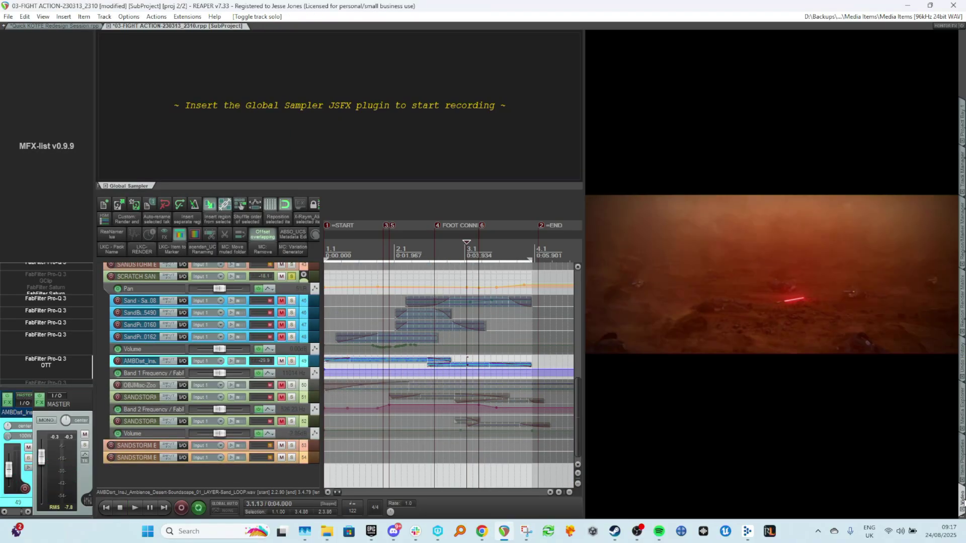
Replay from the project start and also solo the SCRATCH SAND GRAINS track.
key("space")
key("space")
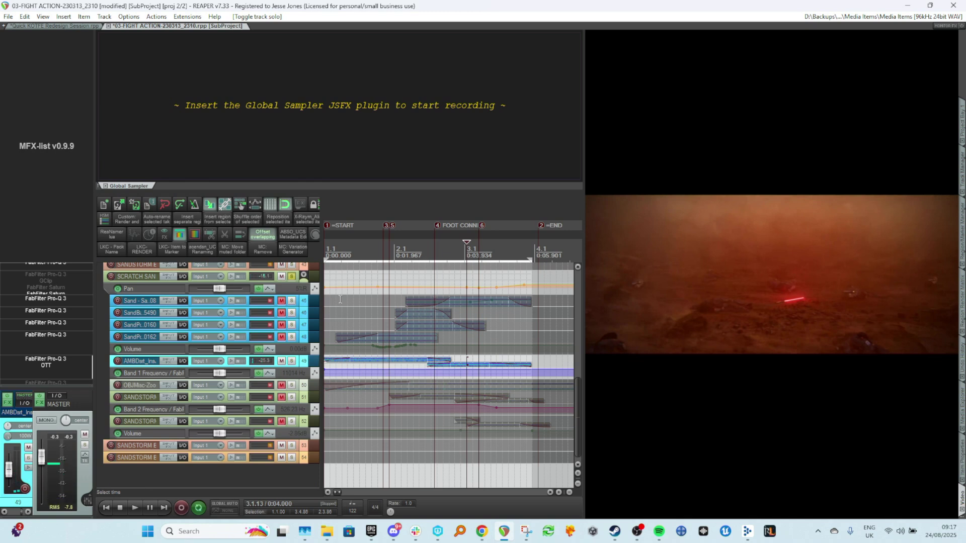
key("w")
key("space")
scroll(340, 299, "up", 4)
key("space")
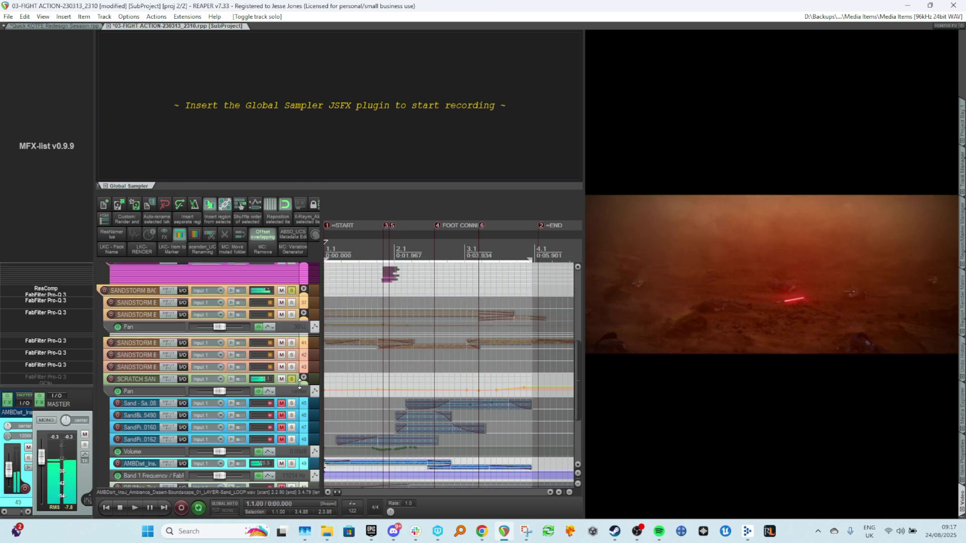
left_click(291, 379)
key("space")
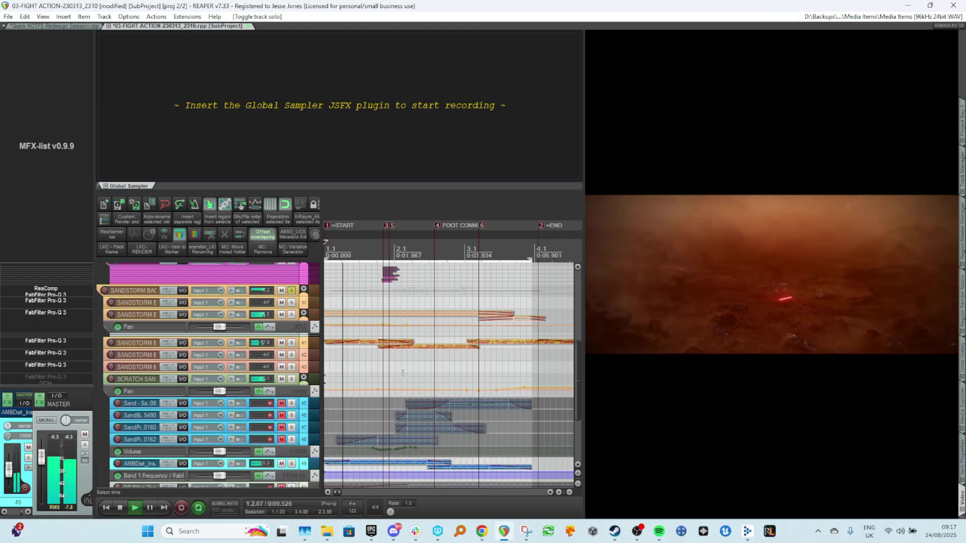
Open the sand ambience track's OTT plugin to check its settings, then close it.
scroll(475, 392, "up", 3)
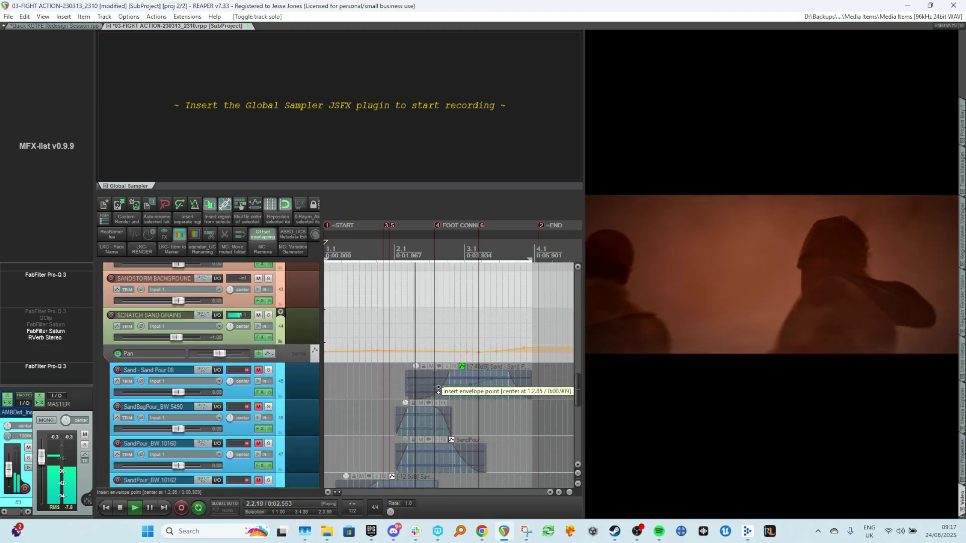
scroll(438, 387, "down", 6)
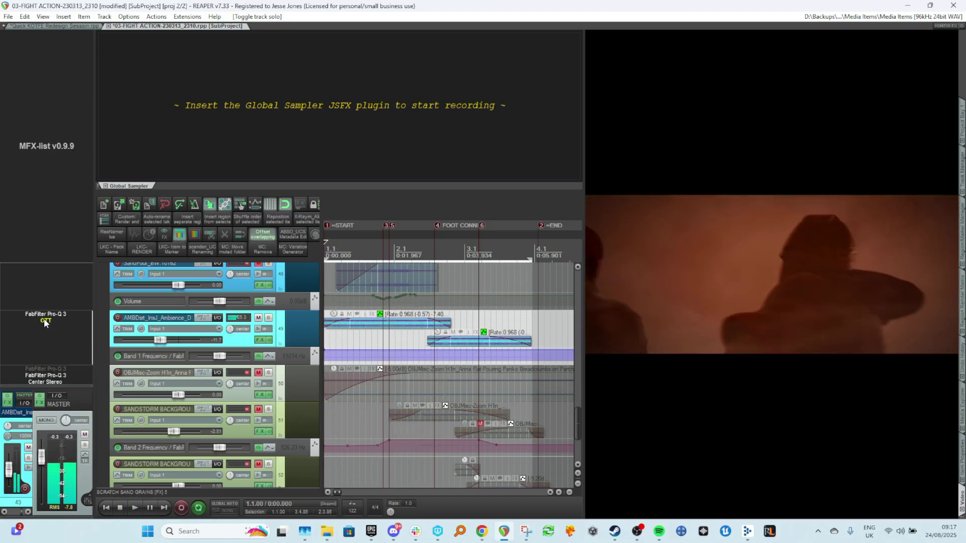
key("space")
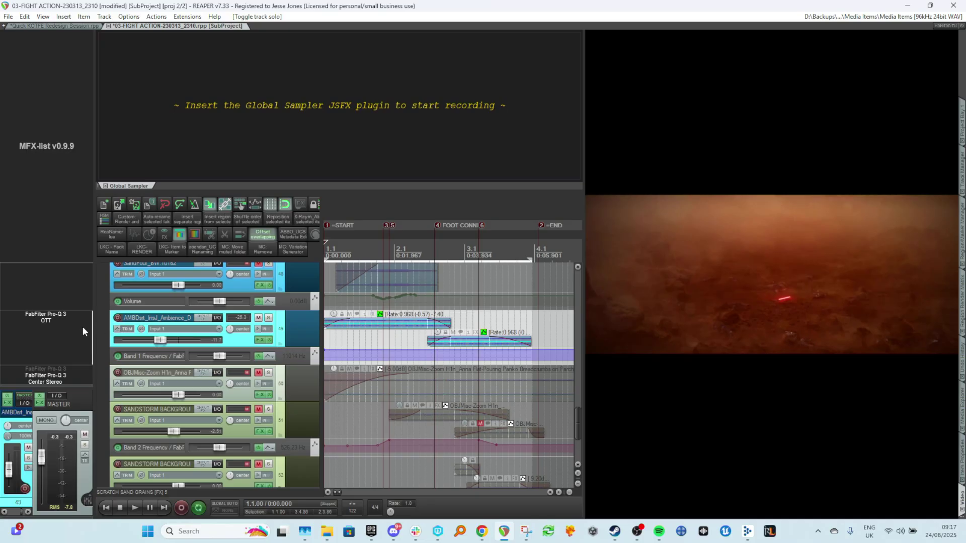
left_click(60, 326)
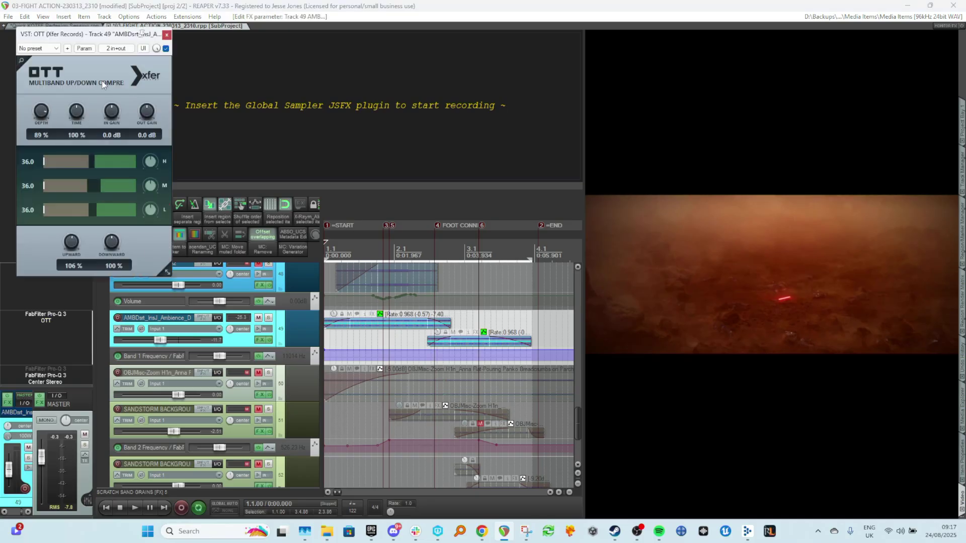
left_click(167, 37)
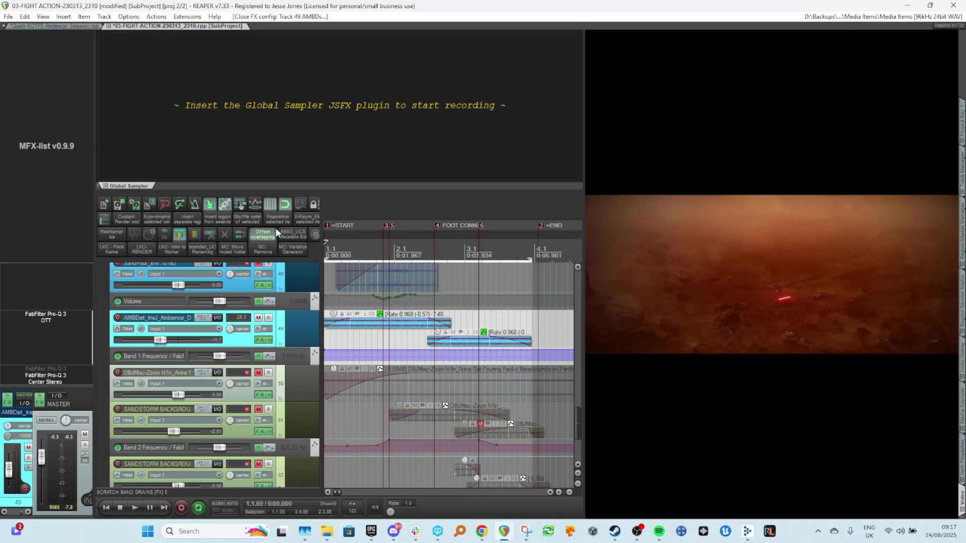
Open the sand ambience track's FX chain and set OTT's depth to 90%.
left_click(260, 340)
left_click(229, 73)
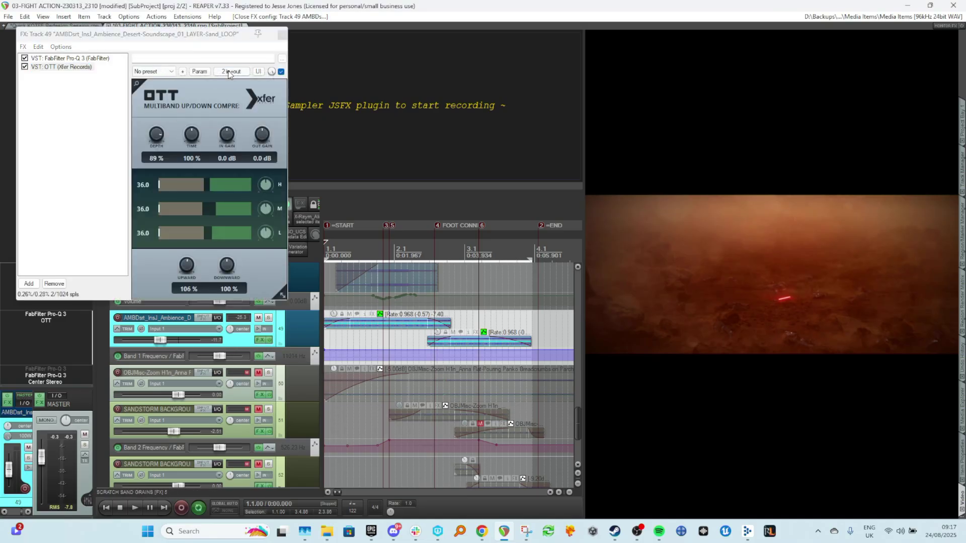
left_click(200, 72)
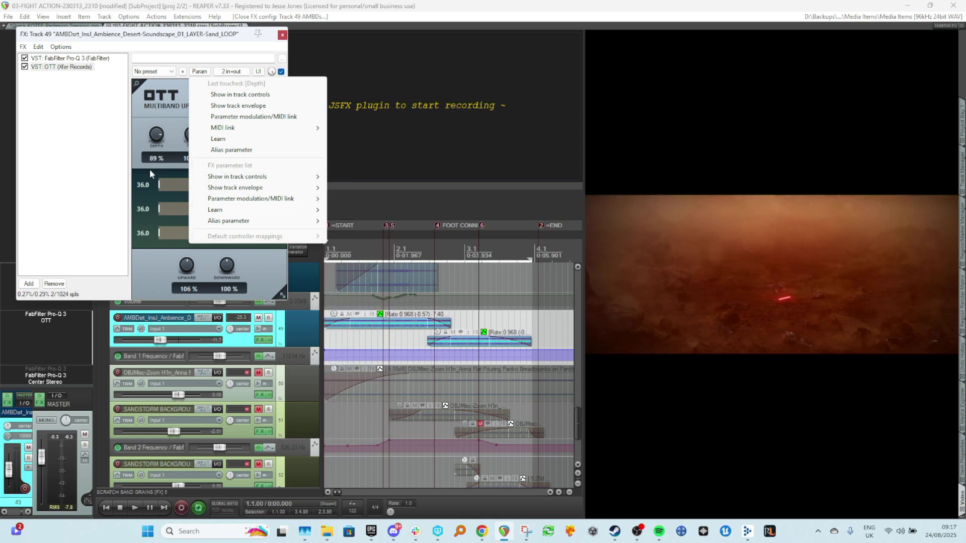
left_click(165, 135)
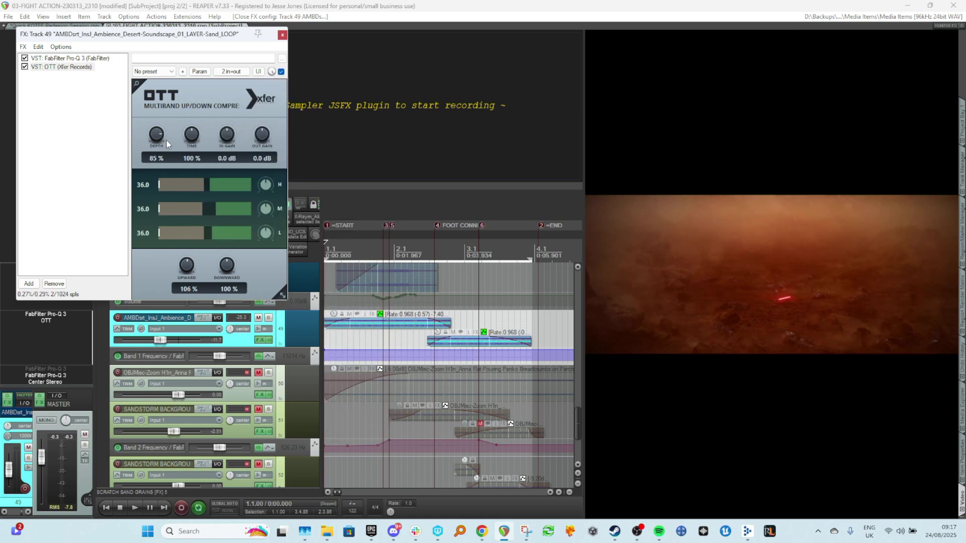
left_click_drag(167, 140, 169, 142)
Show the OTT Depth automation envelope and create a ramp rising from a low start to 90% near bar 1.3.
left_click(203, 72)
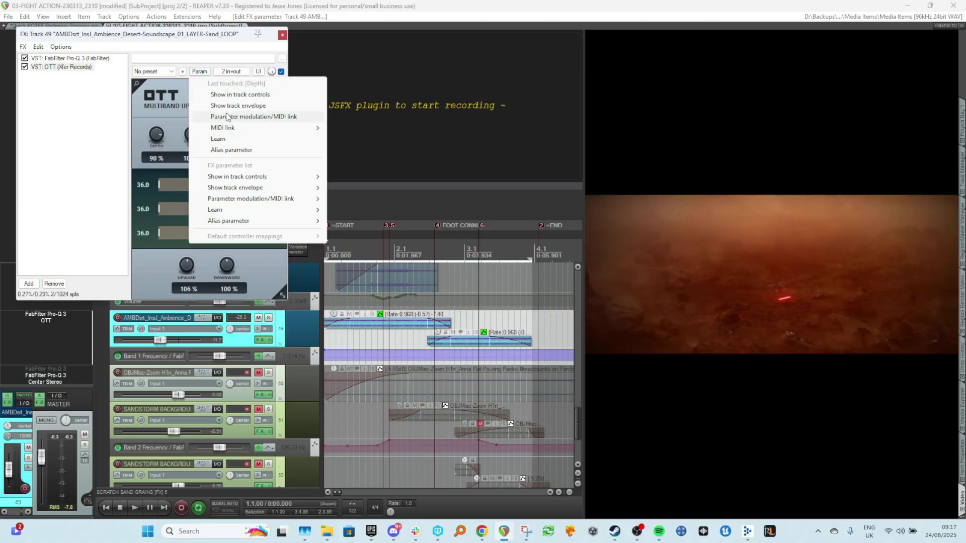
left_click(248, 106)
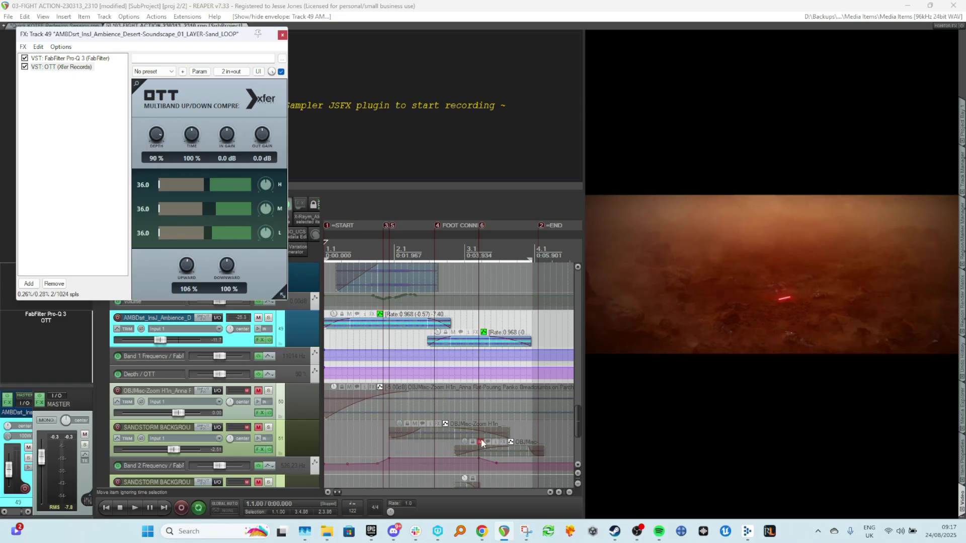
scroll(442, 373, "up", 3)
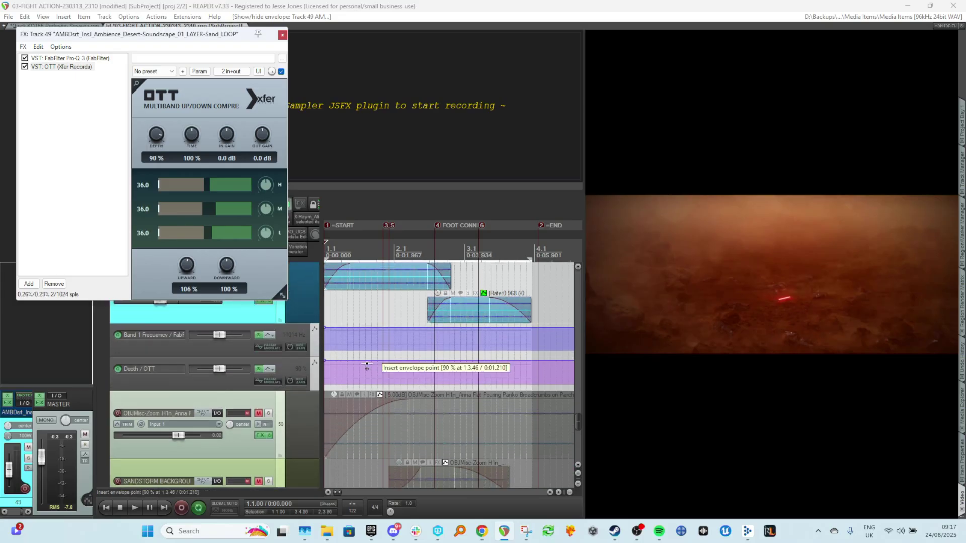
left_click(372, 360)
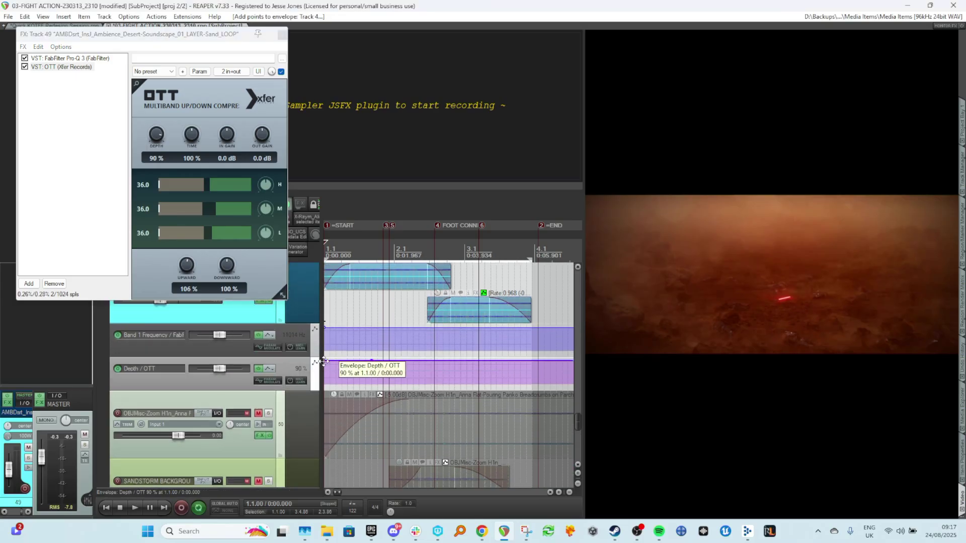
left_click_drag(326, 361, 326, 381)
Play the ramp back from near the start and set OTT's output gain to -4.9 dB.
left_click(335, 301)
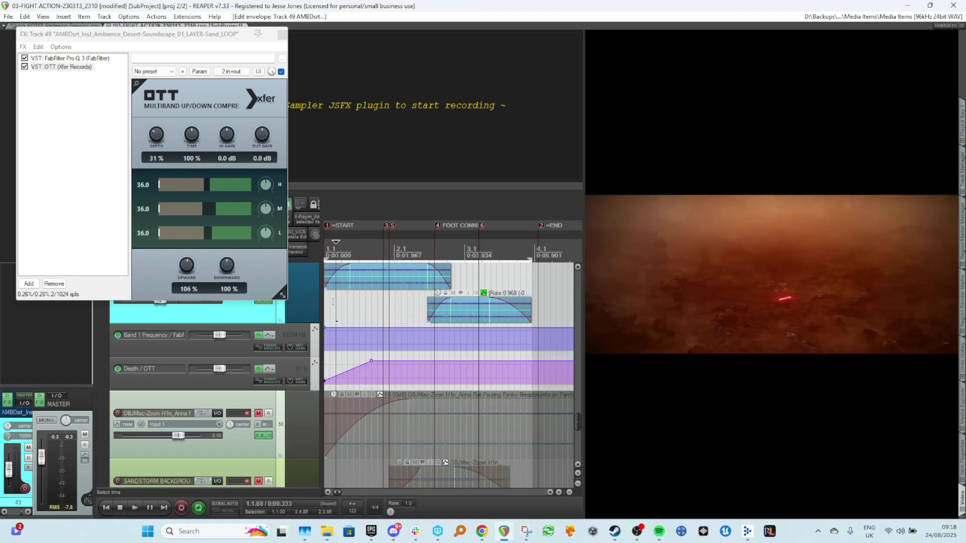
key("space")
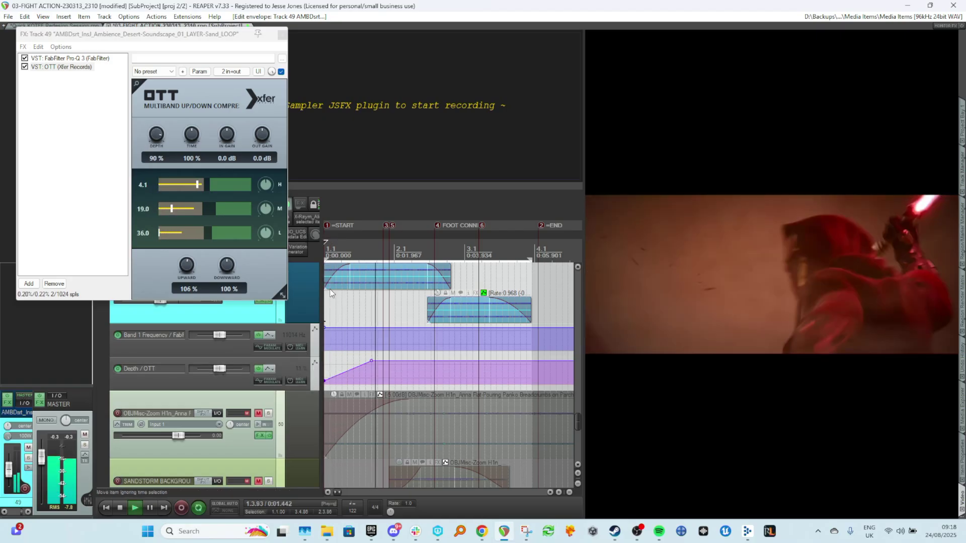
scroll(187, 397, "up", 3)
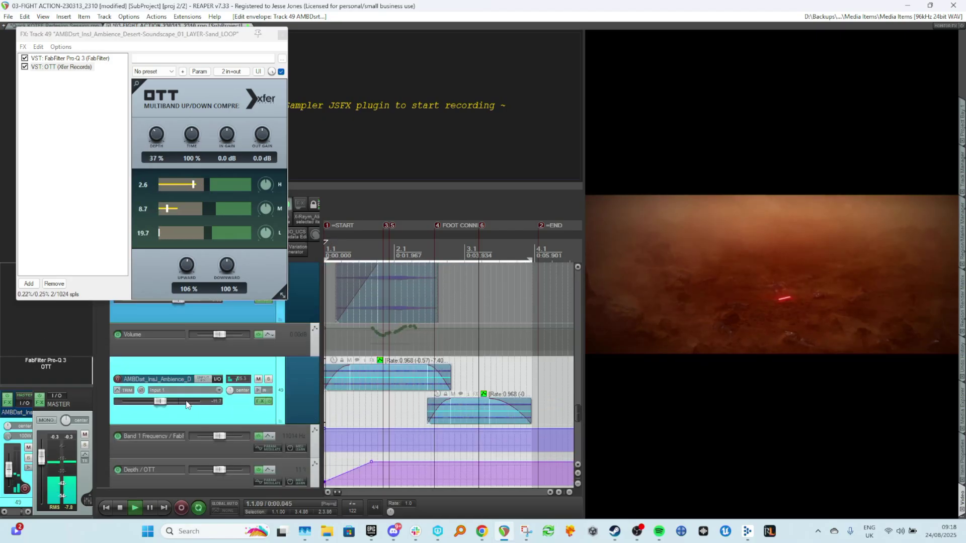
key("space")
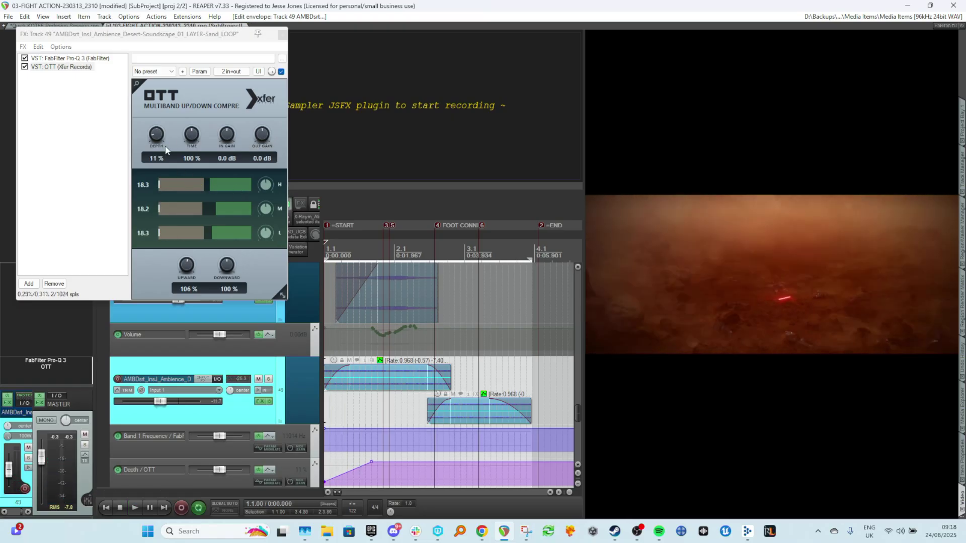
left_click_drag(264, 141, 266, 142)
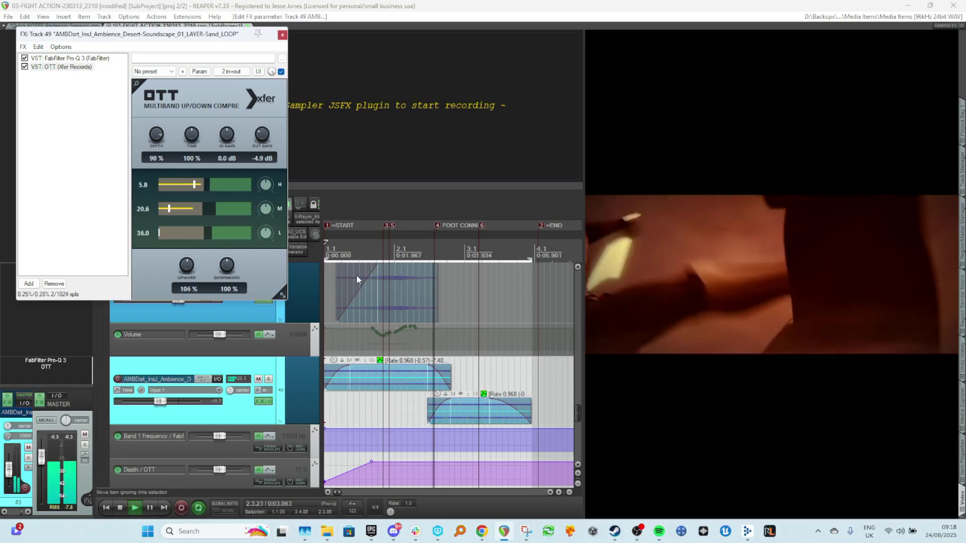
key("space")
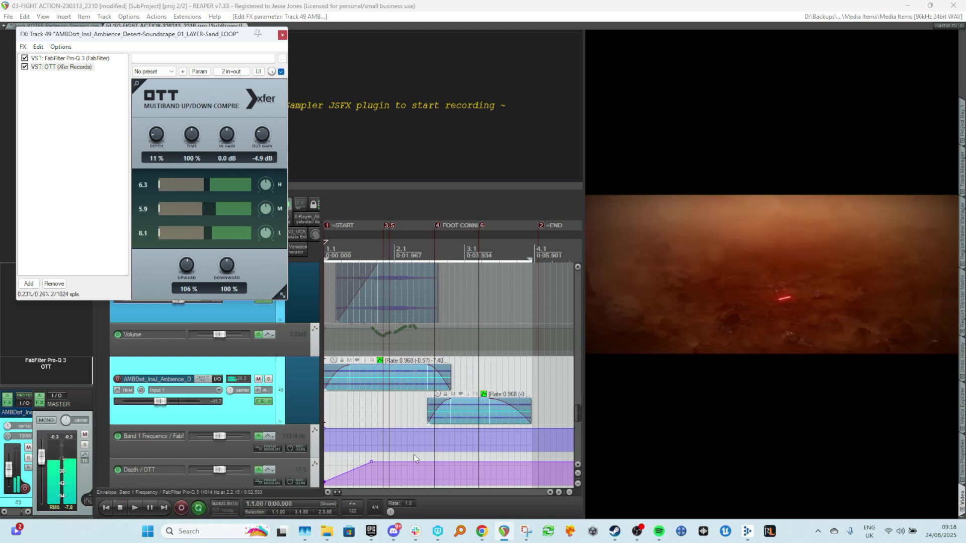
Move the Depth envelope's 90% point later, to about bar 1.3.78, and play it back.
left_click(395, 461, "shift")
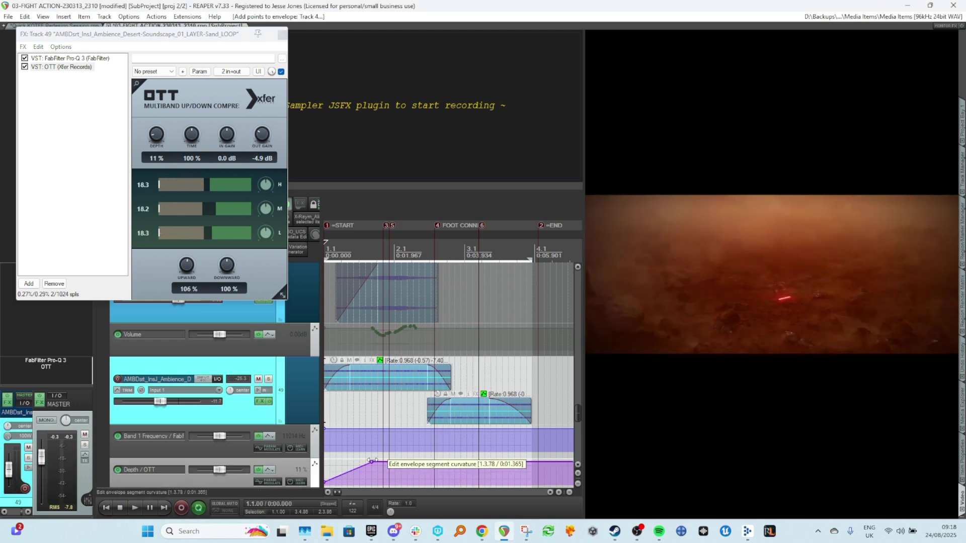
left_click(371, 461, "alt")
key("space")
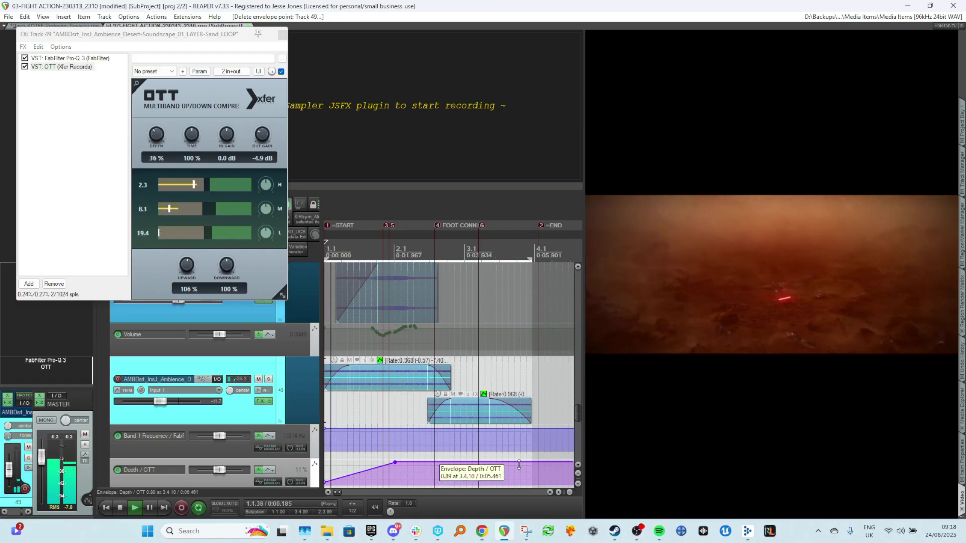
Close the FX window, bypass OTT on the sand ambience track and play it back for comparison.
left_click(282, 35)
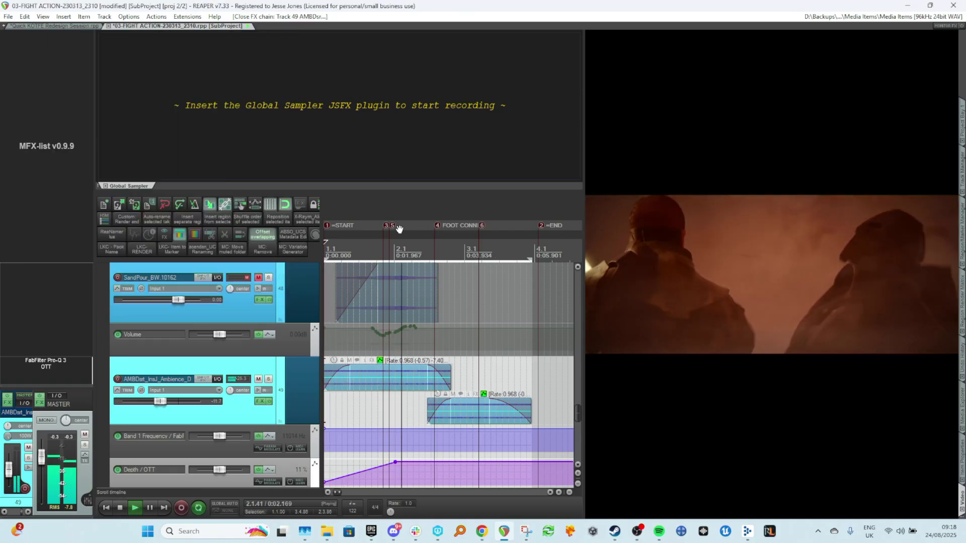
scroll(126, 318, "down", 3)
key("space")
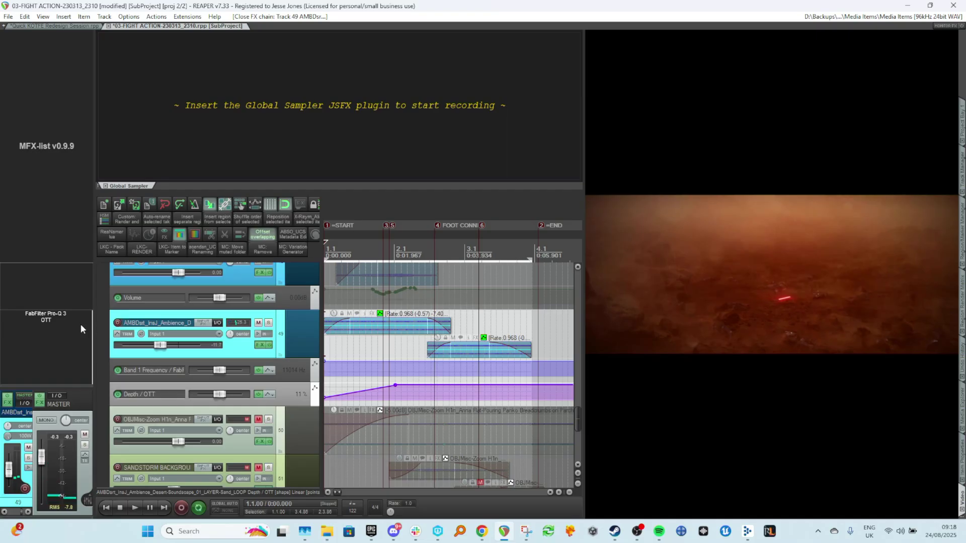
left_click(357, 368)
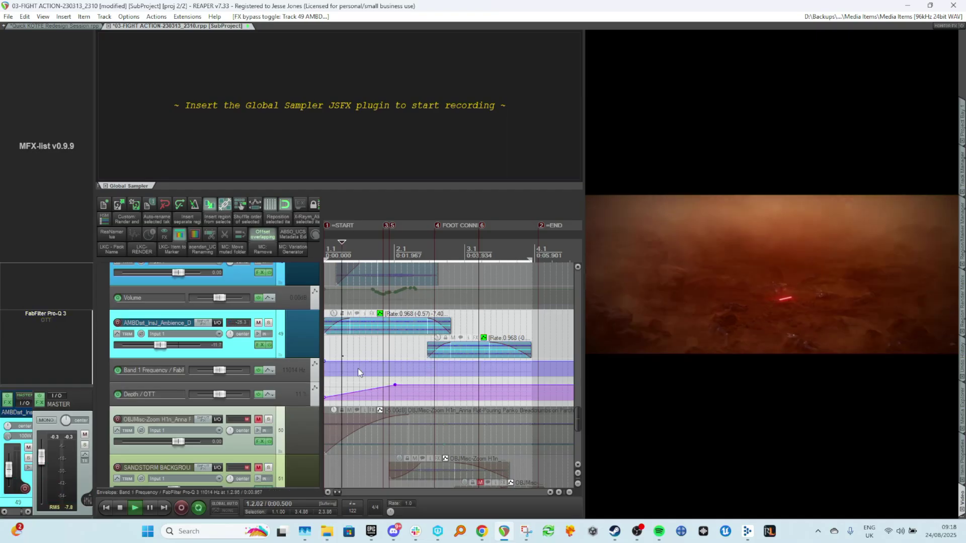
key("space")
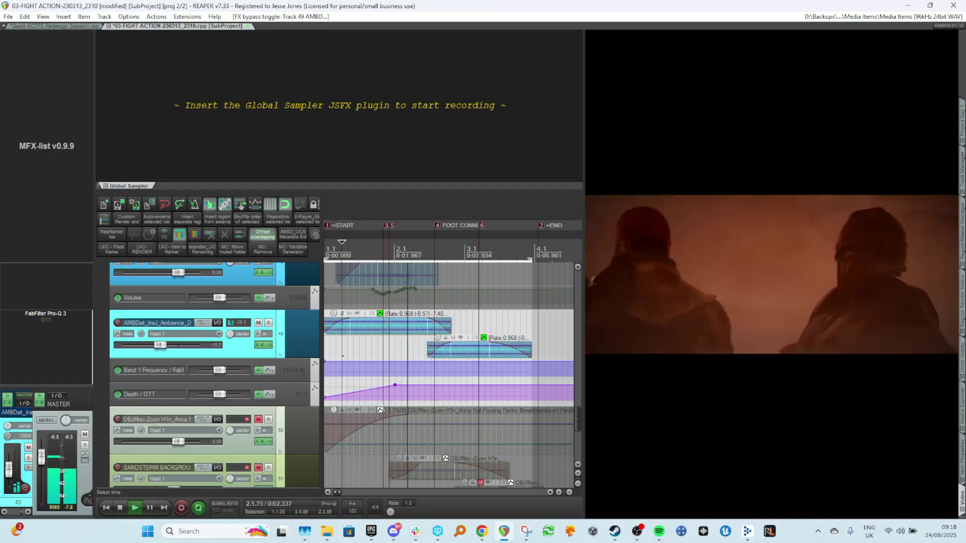
Toggle solo on a sandstorm background track and replay the project from the start.
scroll(380, 408, "up", 6)
scroll(379, 408, "up", 10)
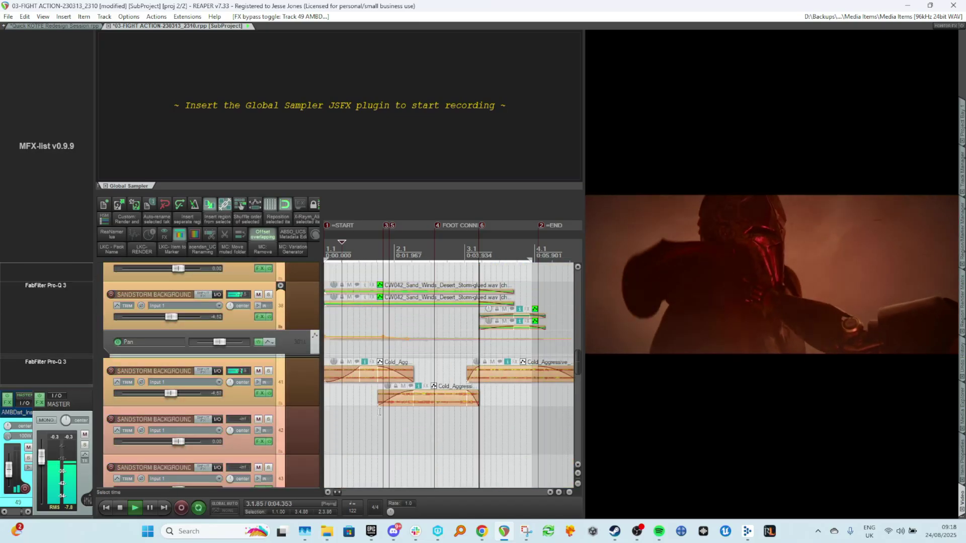
key("space")
left_click(366, 429)
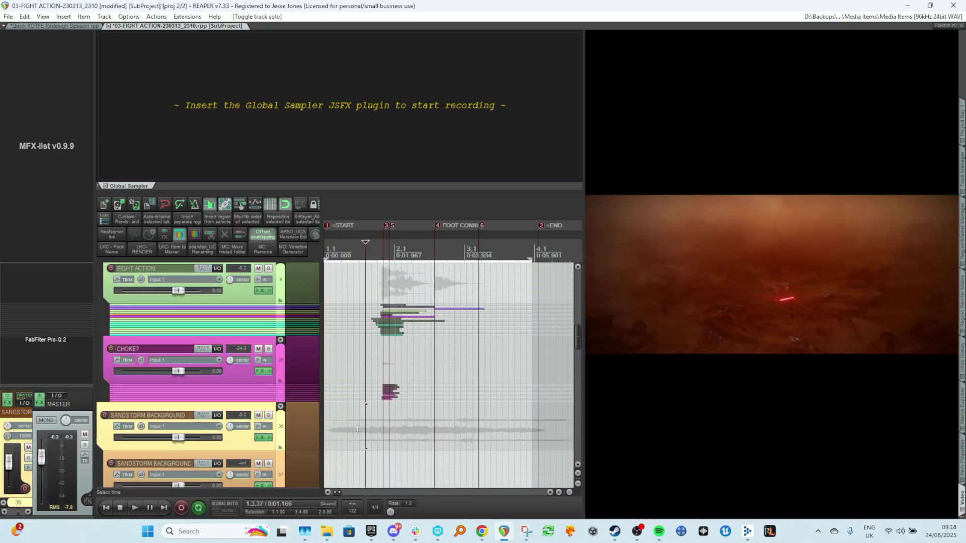
key("Home")
key("space")
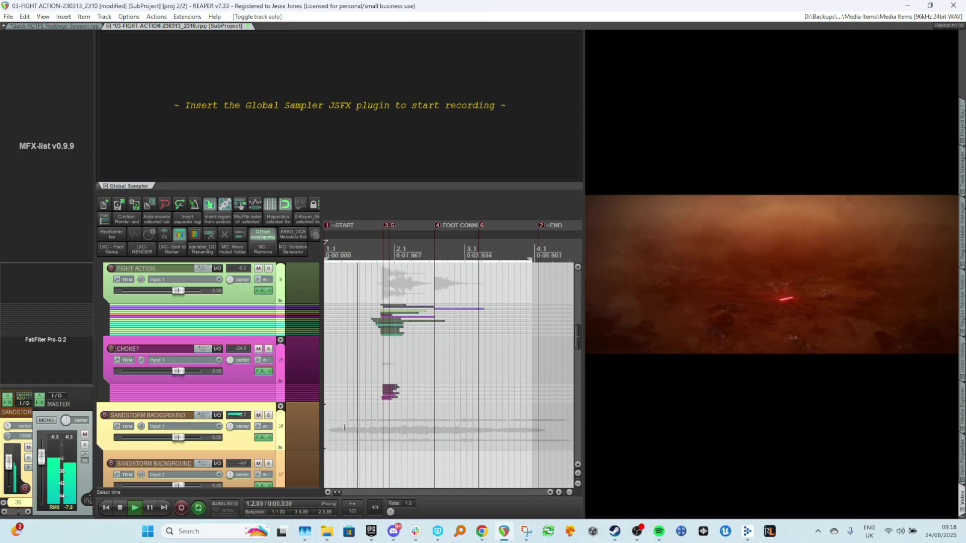
Re-enable the OTT plugin on the sand ambience track and stop playback.
scroll(344, 428, "down", 10)
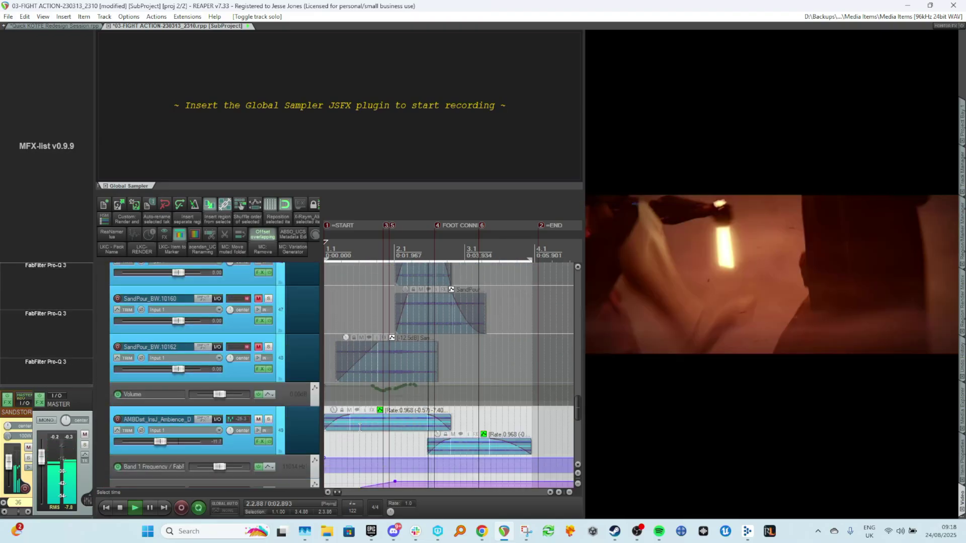
left_click(48, 320)
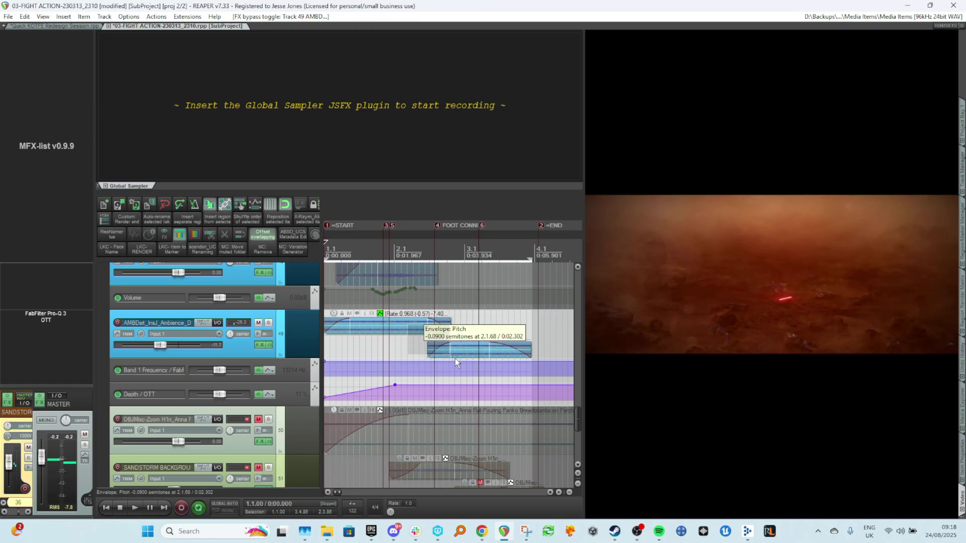
left_click(477, 370)
key("space")
Open the sand ambience items' properties and set their playback rate to 1.
key("F2")
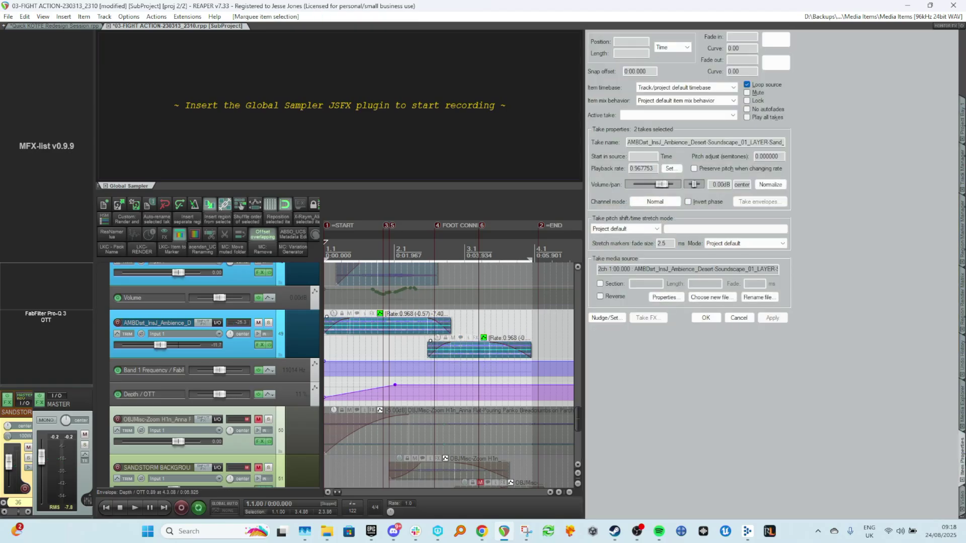
left_click(669, 169)
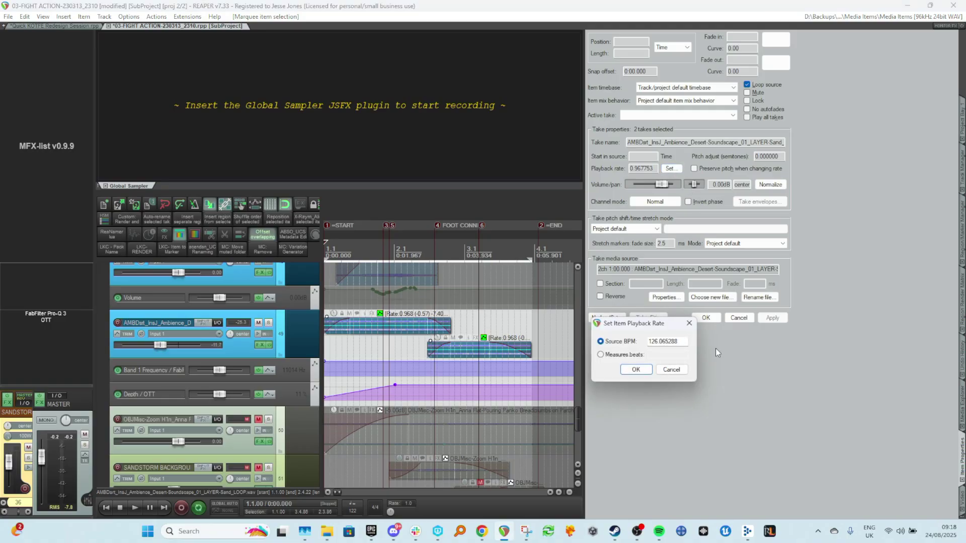
left_click(689, 325)
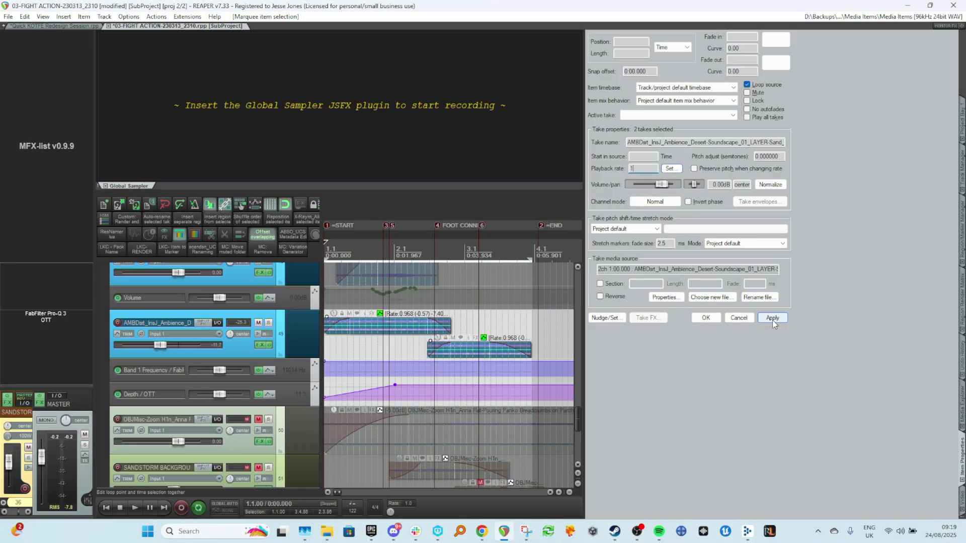
left_click(390, 350)
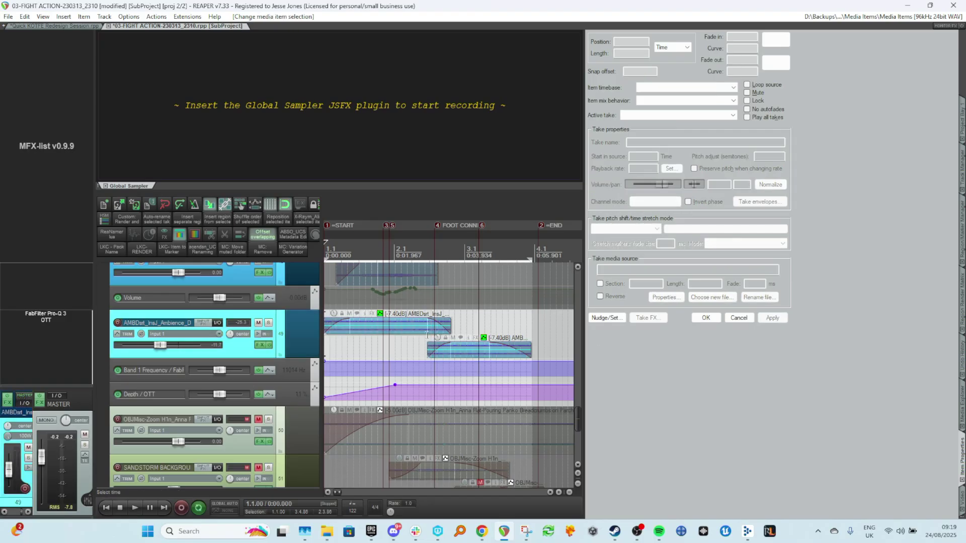
Solo the sand ambience track and audition its items at the new playback rate.
key("space")
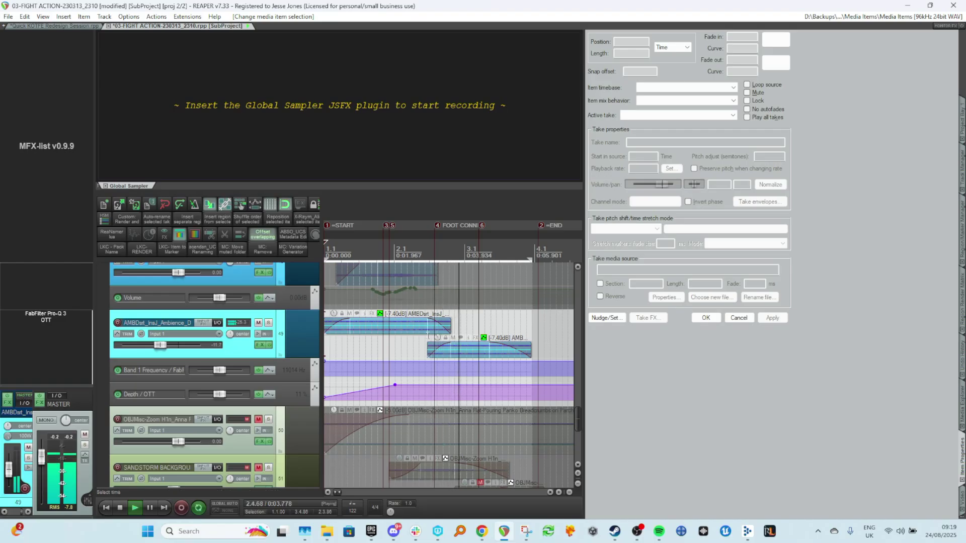
left_click(424, 346)
key("space")
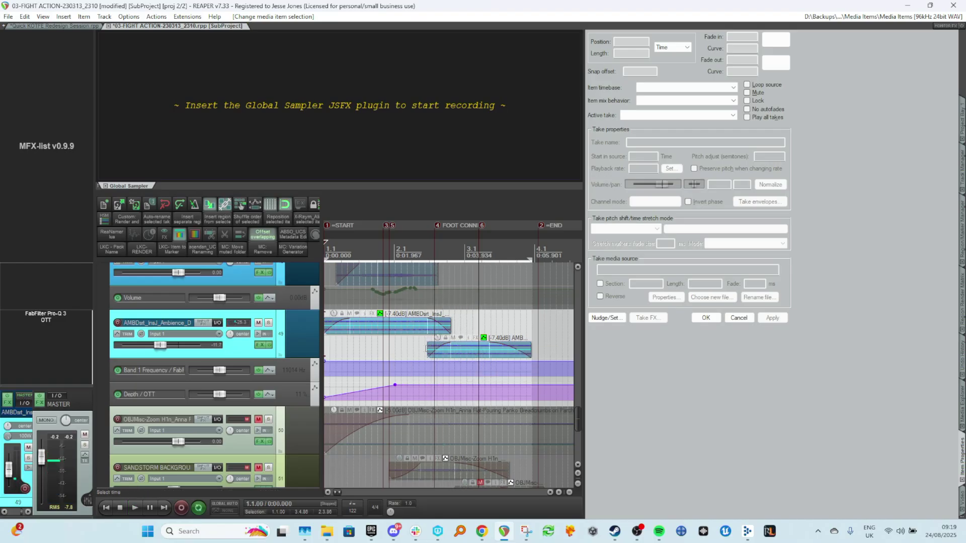
left_click(270, 324)
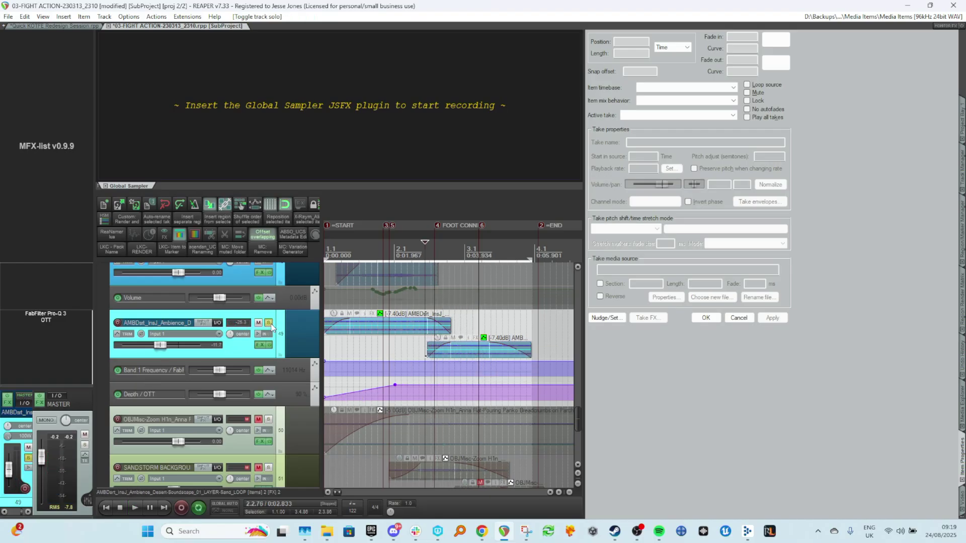
key("space")
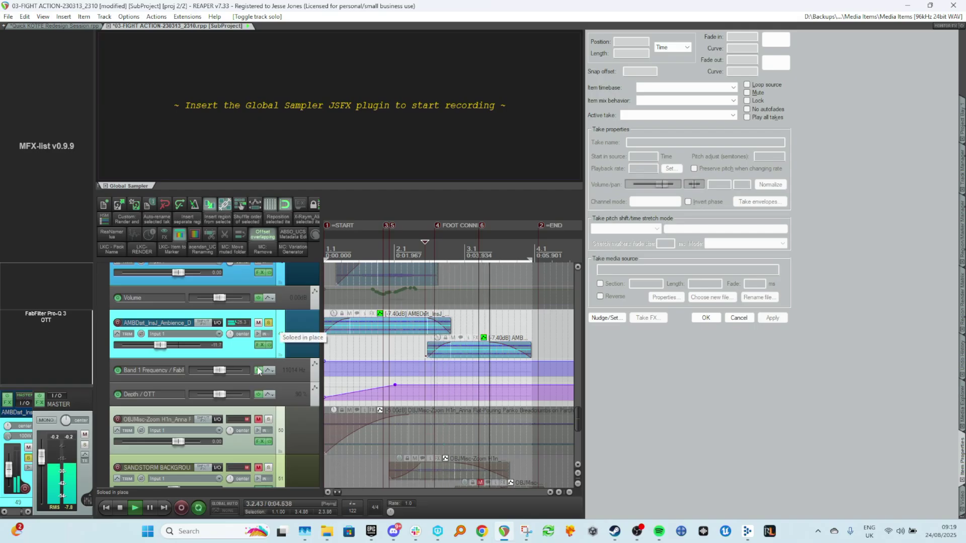
key("space")
Toggle OTT off and back on for comparison, then unsolo the sand ambience track and resume playback.
left_click(44, 320)
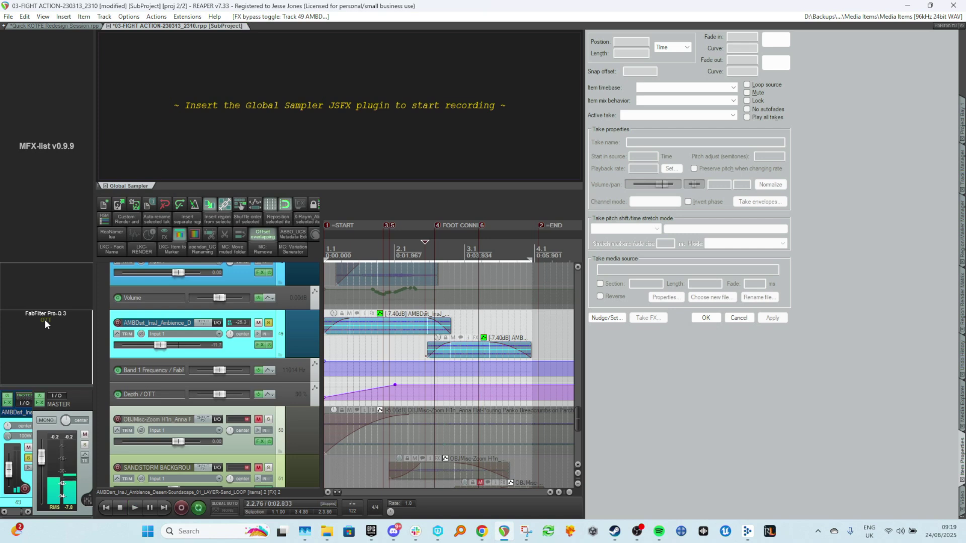
left_click(44, 319)
key("space")
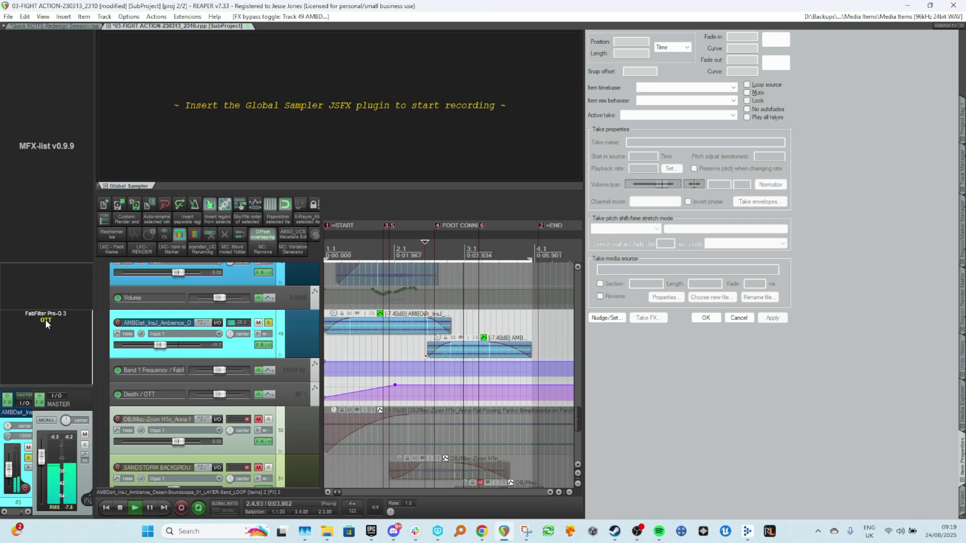
left_click(268, 322)
key("space")
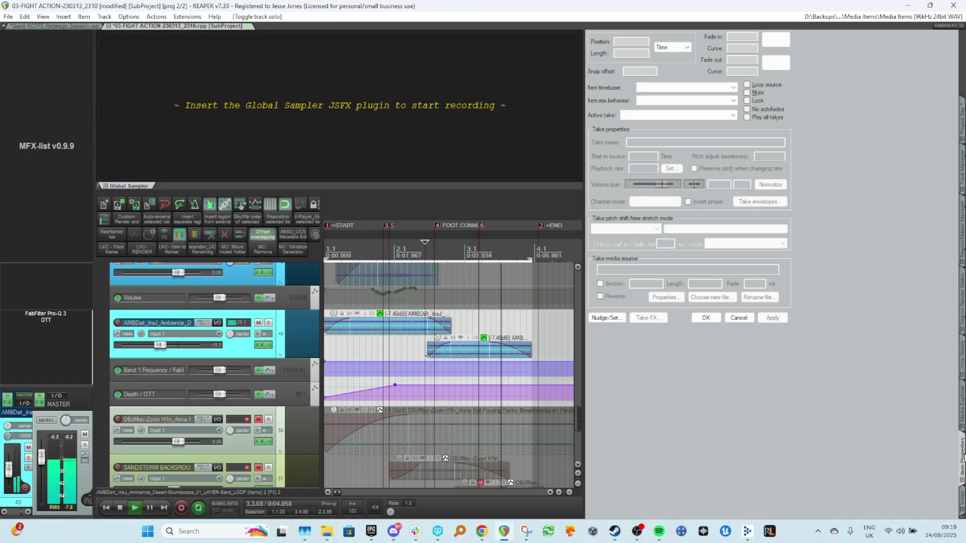
Show the video window and audition the sand ambience items against the picture.
left_click(962, 507)
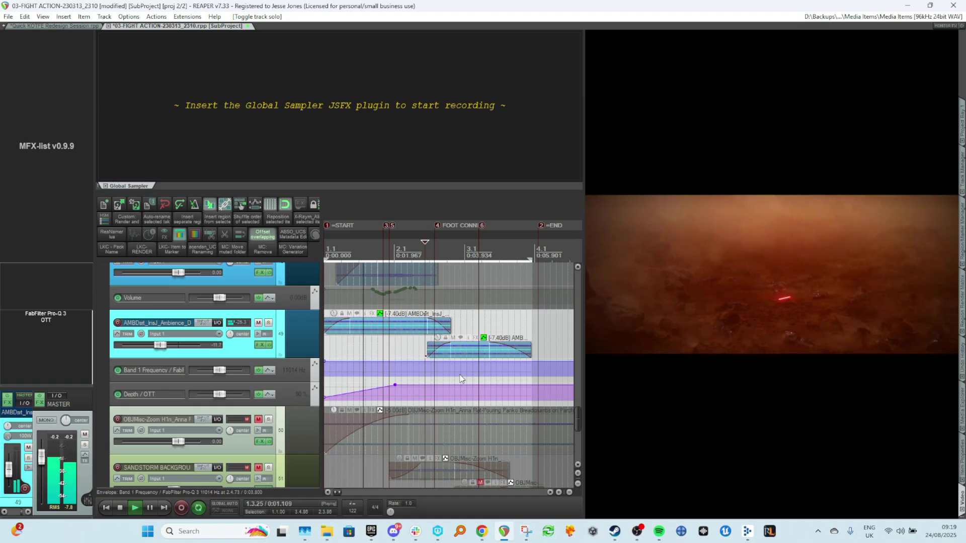
key("space")
left_click(375, 341)
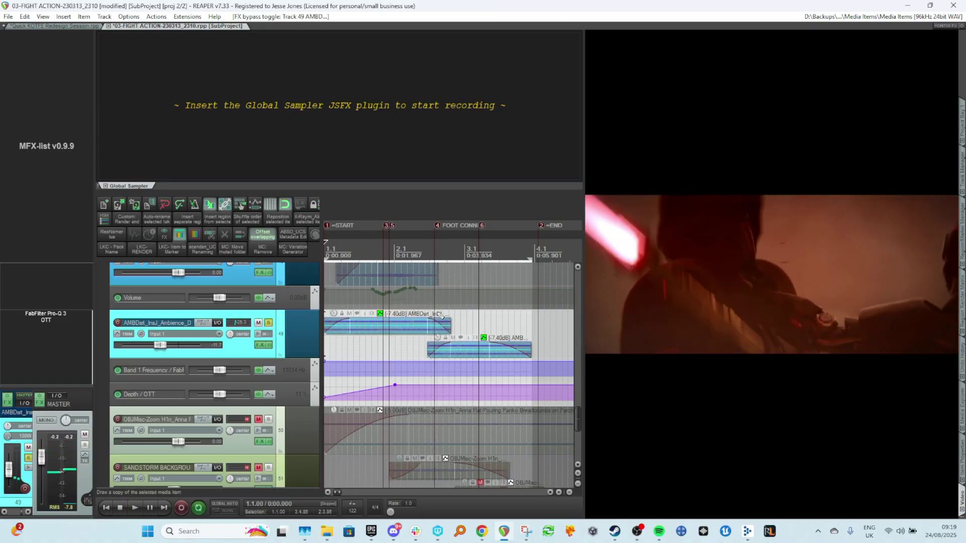
key("space")
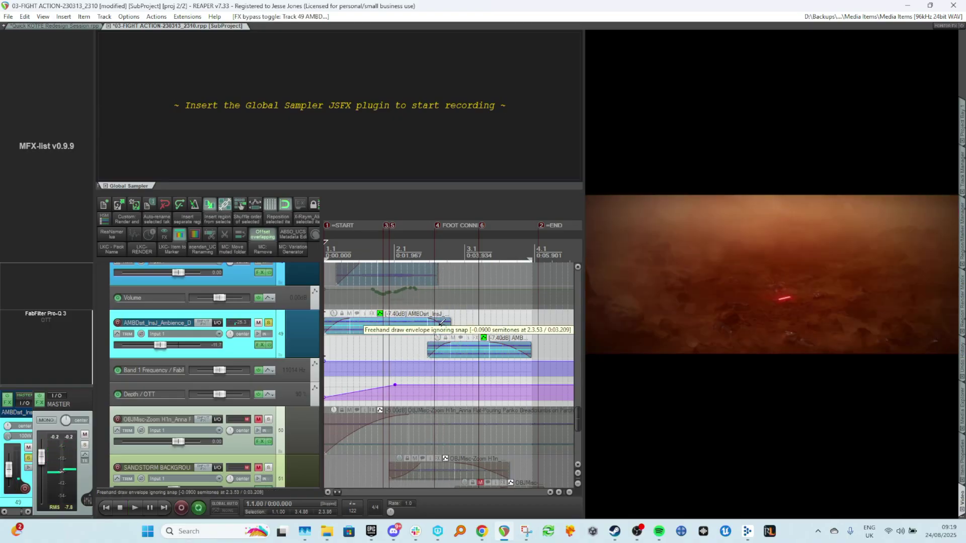
Adjust the sand ambience items' playback rate to 0.968 and play them back against the video.
left_click(426, 347)
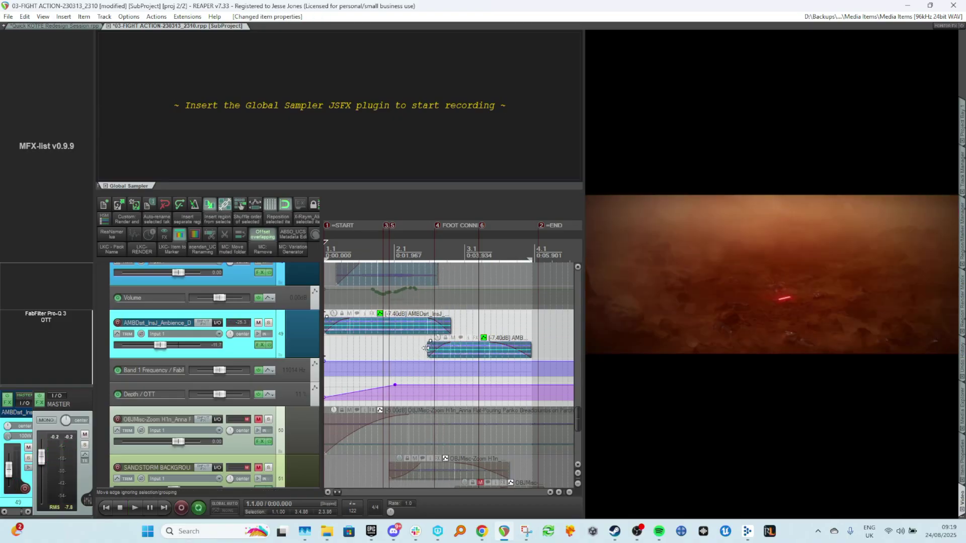
left_click(353, 351)
key("space")
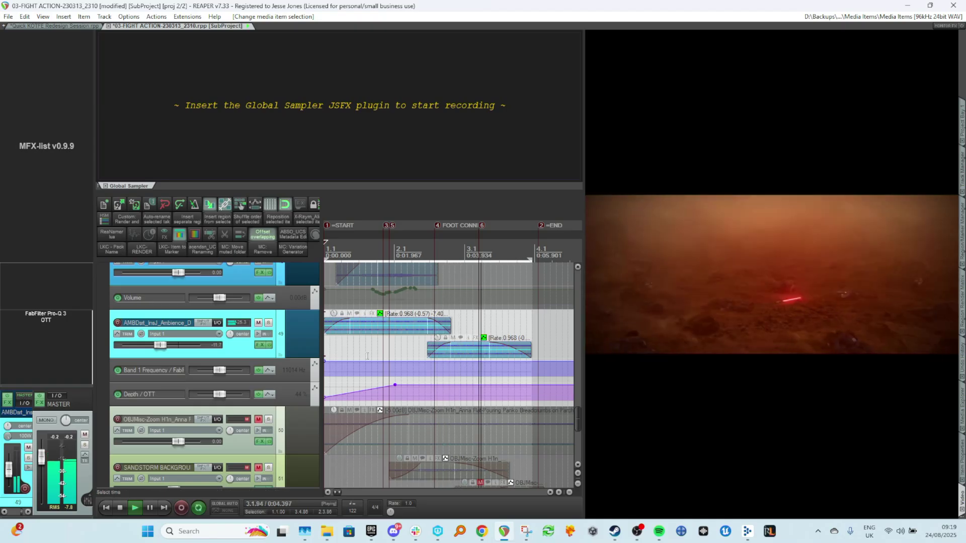
key("space")
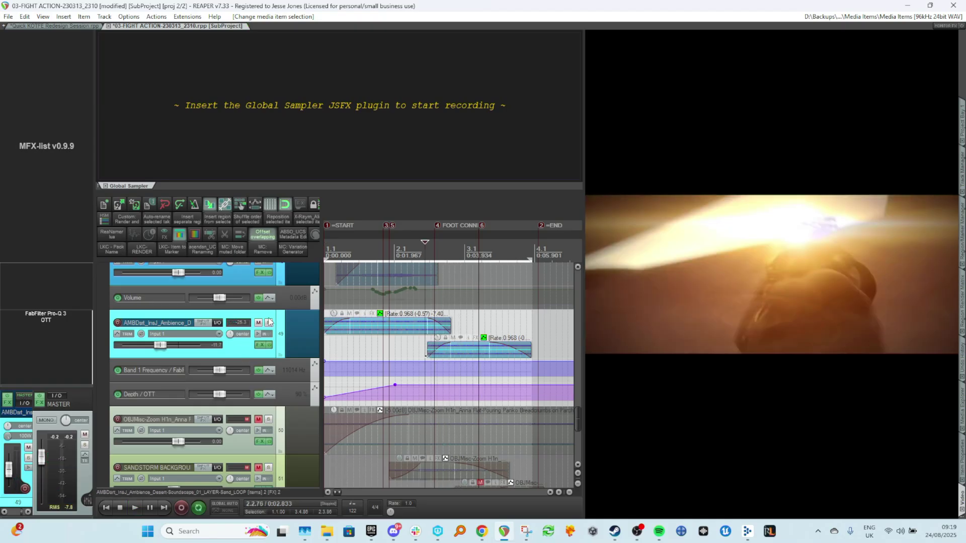
Toggle solo on the sand ambience track and review its Pro-Q 3 low-pass EQ during playback, then close it.
left_click(270, 324)
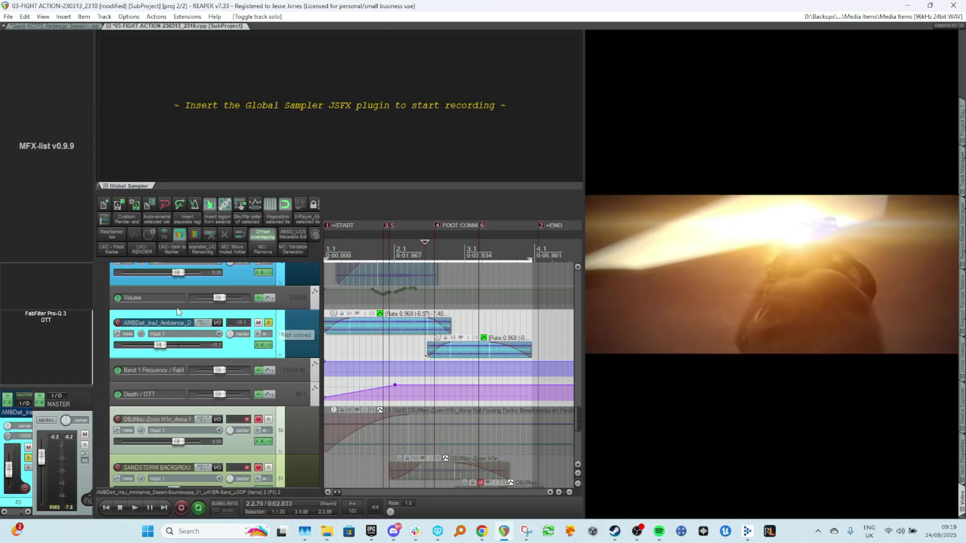
left_click(66, 315)
key("space")
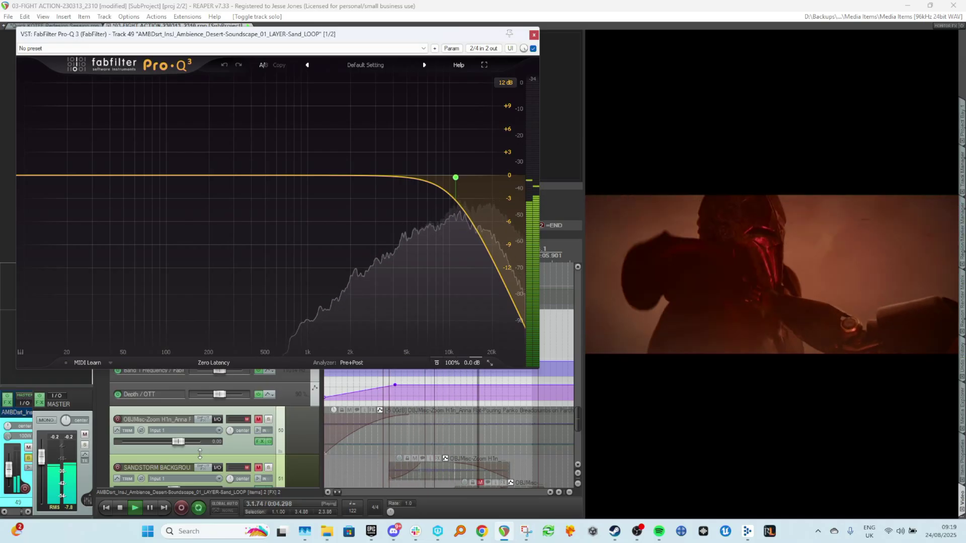
left_click(533, 35)
key("space")
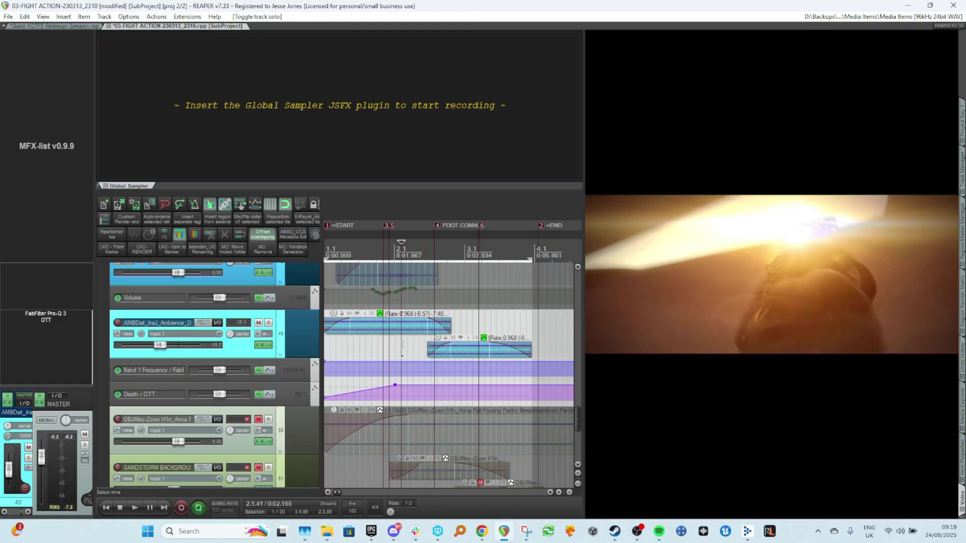
Add points to the OTT Depth envelope so it holds around 90% then ramps down toward the end.
key("Home")
key("space")
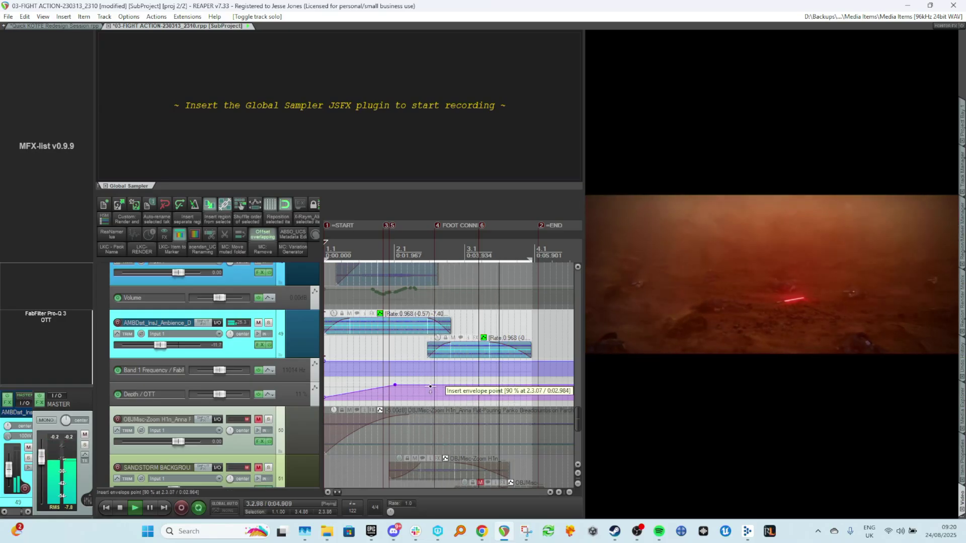
left_click(430, 387)
left_click_drag(509, 386, 495, 446)
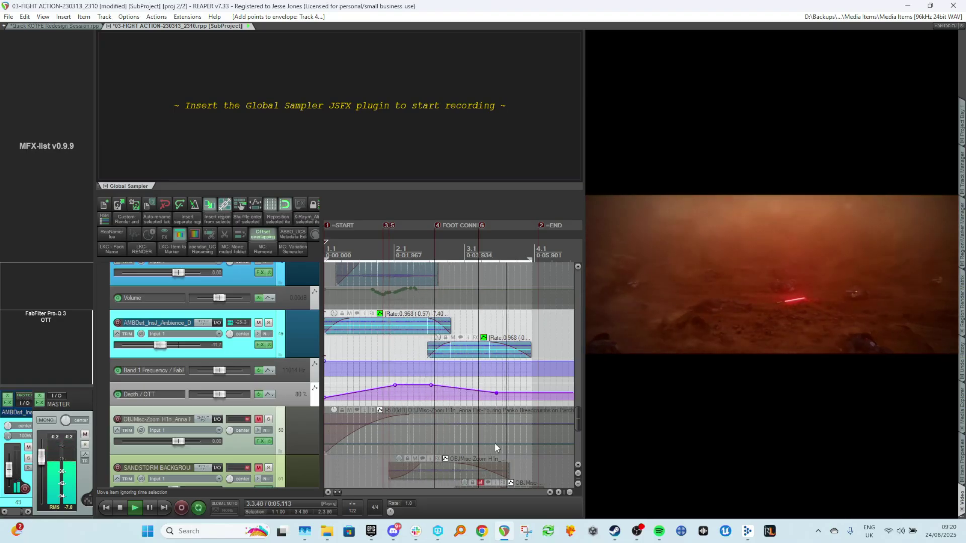
mouse_move(511, 392)
left_mouse_down()
mouse_move(500, 394)
mouse_move(536, 419)
mouse_move(513, 405)
left_mouse_up()
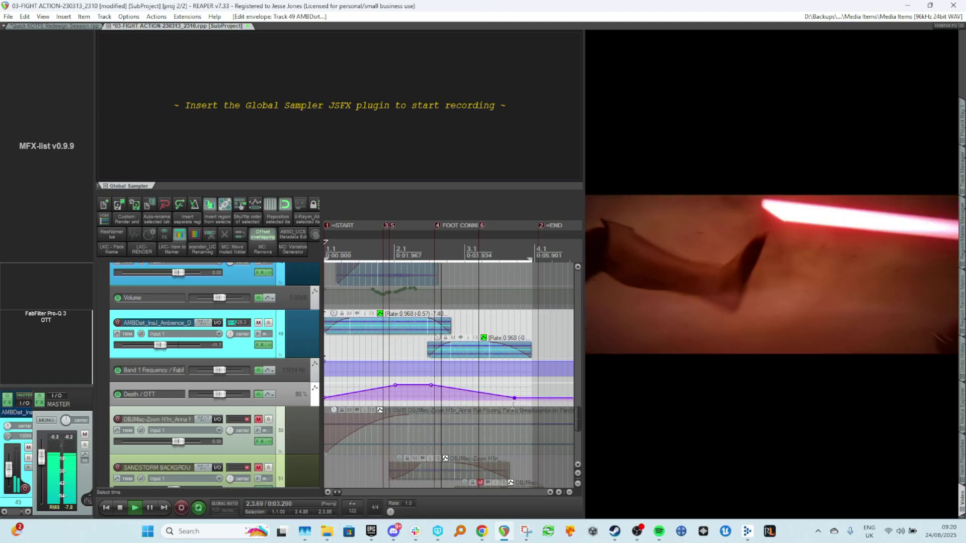
left_click(461, 390)
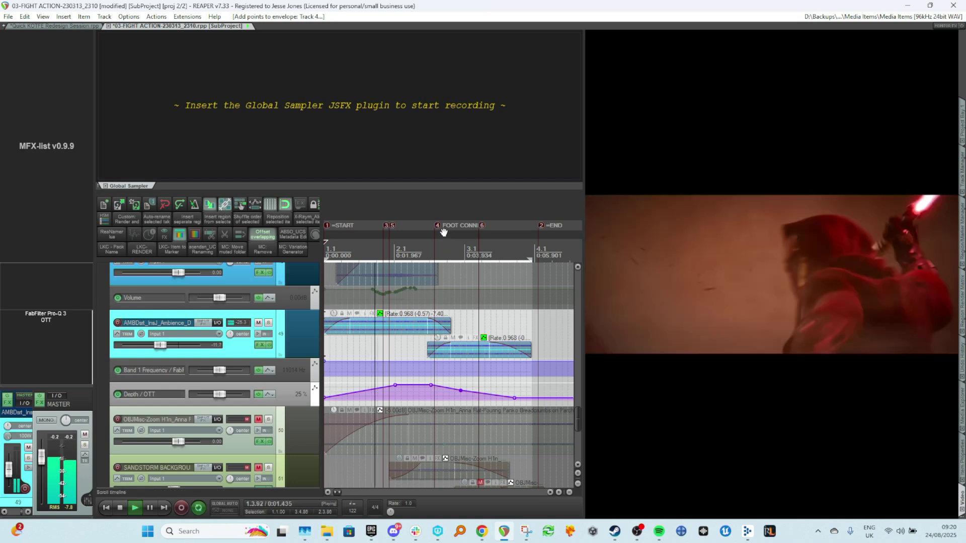
left_click(467, 247)
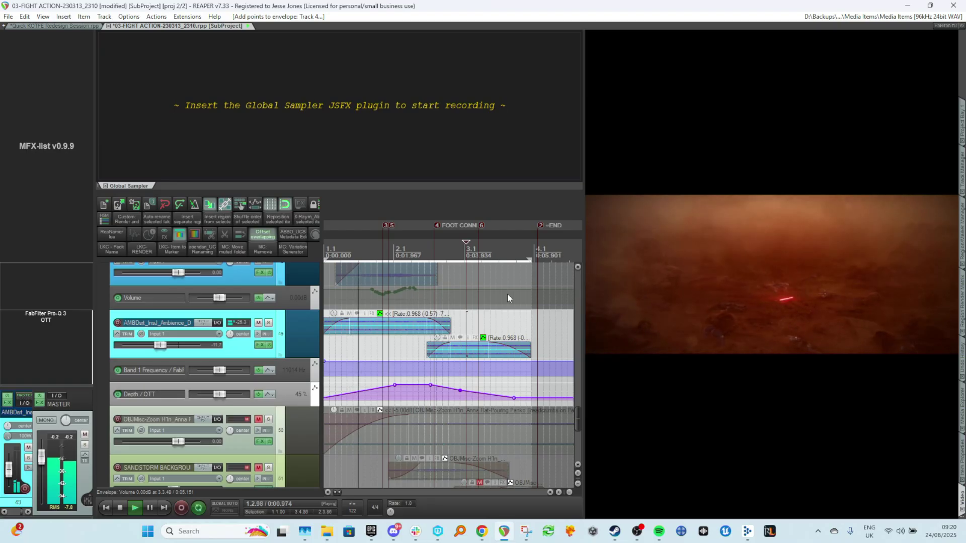
Mute the SCRATCH SAND GRAINS folder track.
scroll(296, 350, "up", 4)
scroll(292, 353, "down", 4)
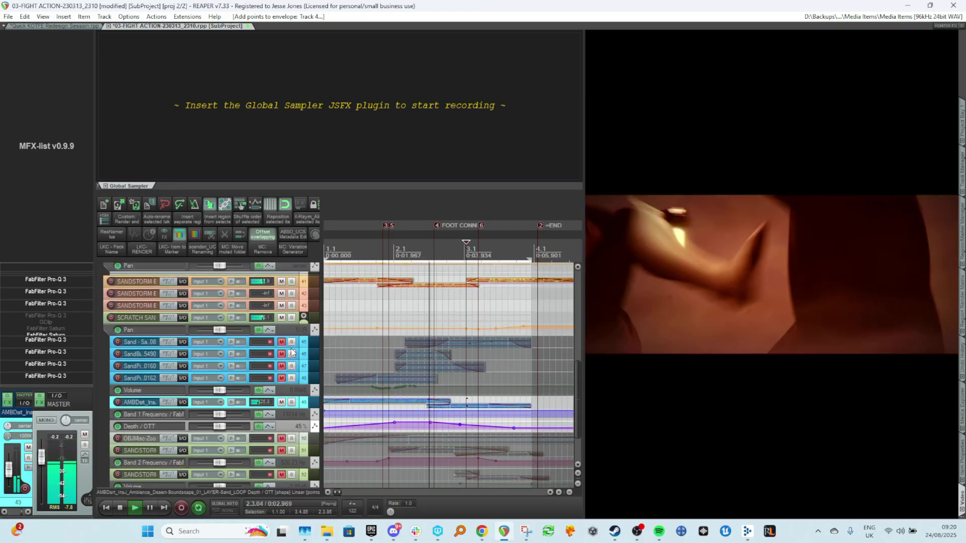
key("space")
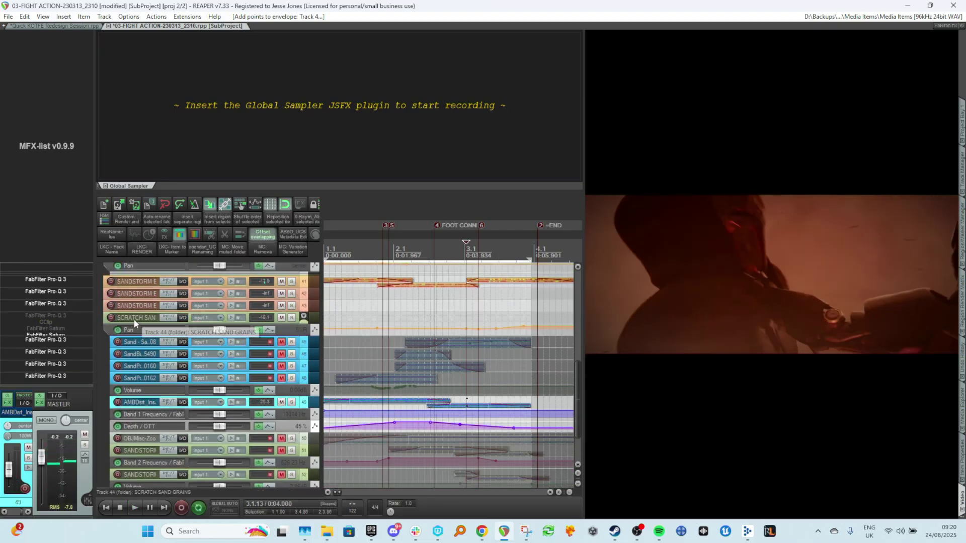
left_click(282, 318)
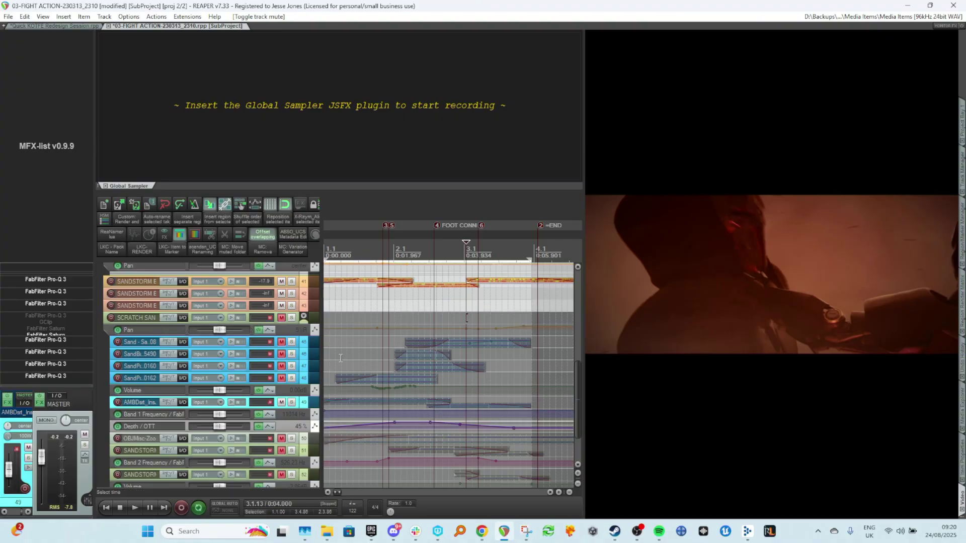
Solo the first SANDSTORM BACKGROUND track and play it from near the start.
scroll(288, 347, "up", 4)
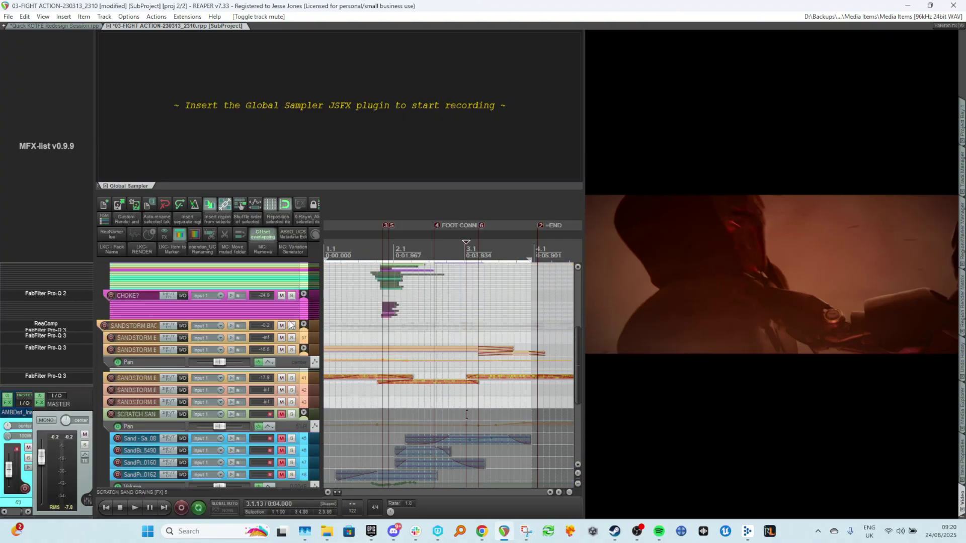
left_click(291, 325)
left_click(344, 337)
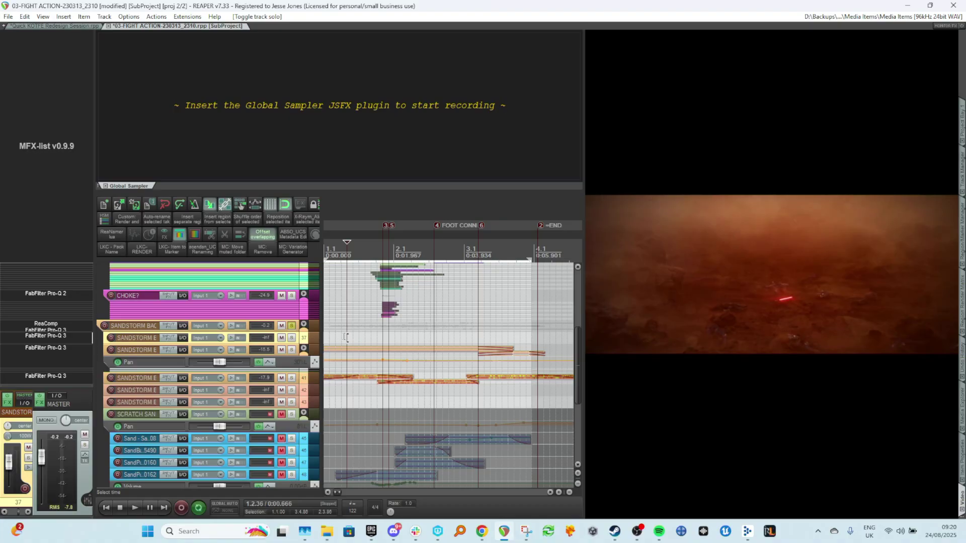
key("space")
Audition the Cold_Aggressive sandstorm background track soloed, then unsolo it.
scroll(344, 336, "up", 3)
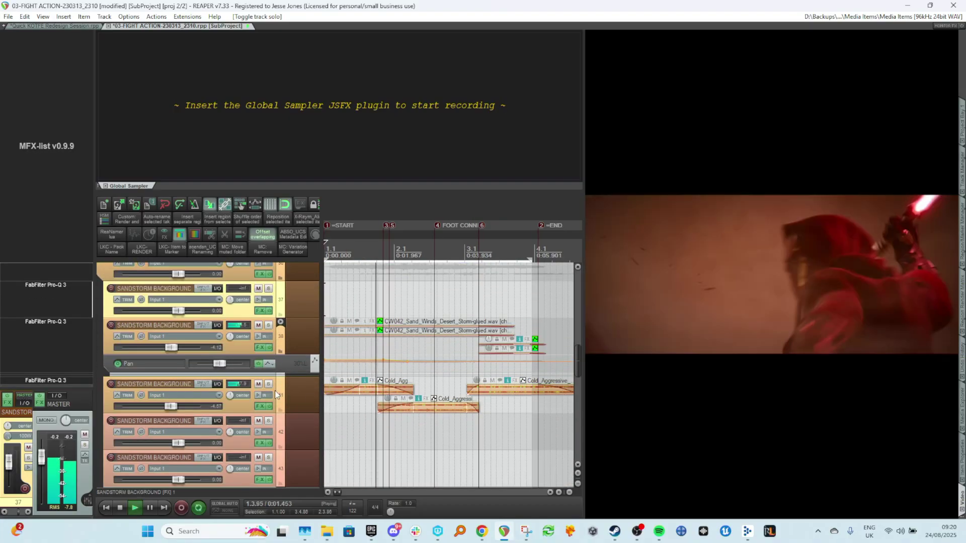
key("space")
left_click(270, 385)
key("space")
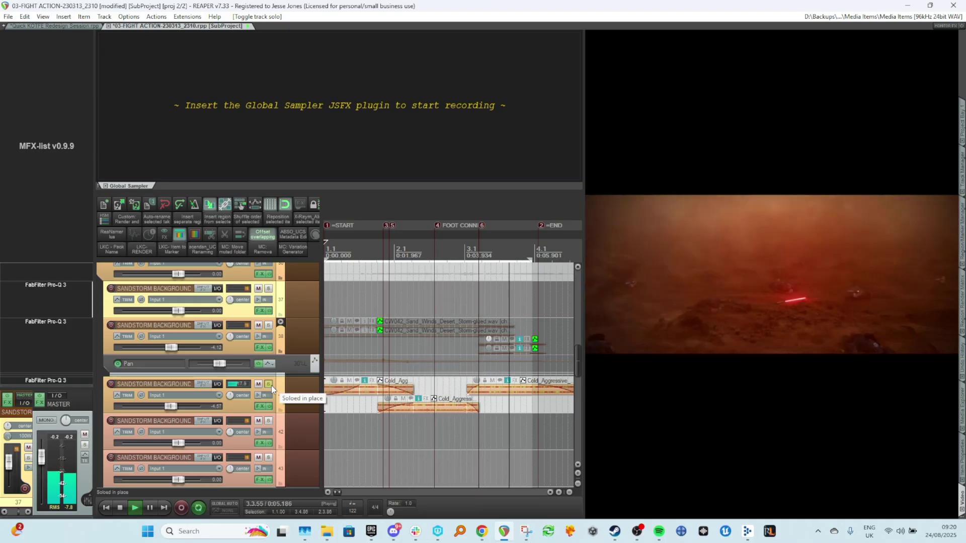
key("space")
left_click(270, 385)
Play the sandstorm background layers from the start against the video.
scroll(451, 419, "down", 5)
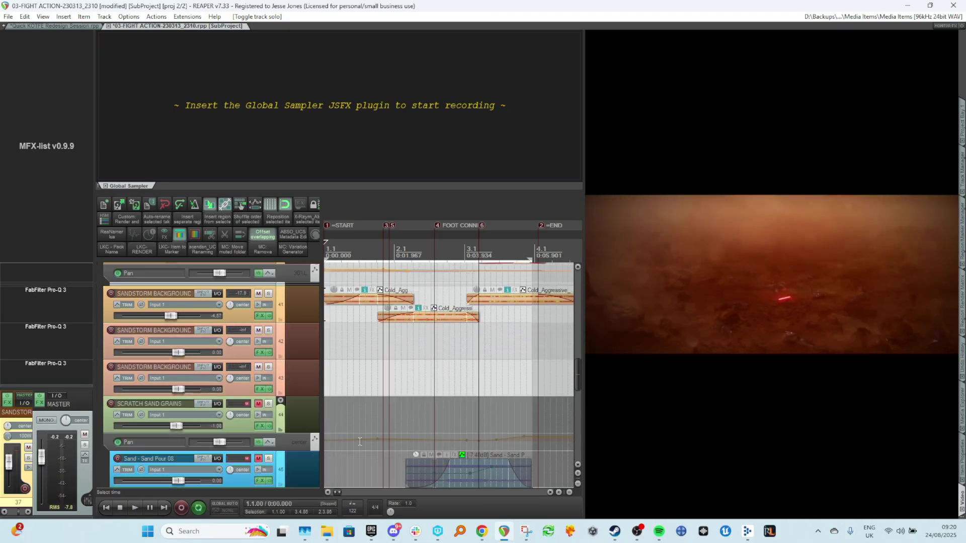
scroll(451, 420, "up", 5)
left_click(336, 296)
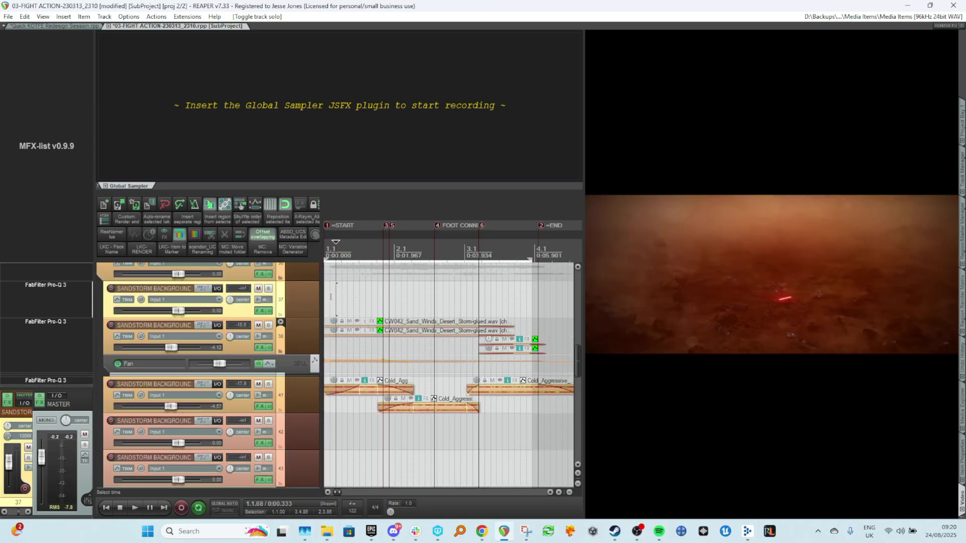
key("space")
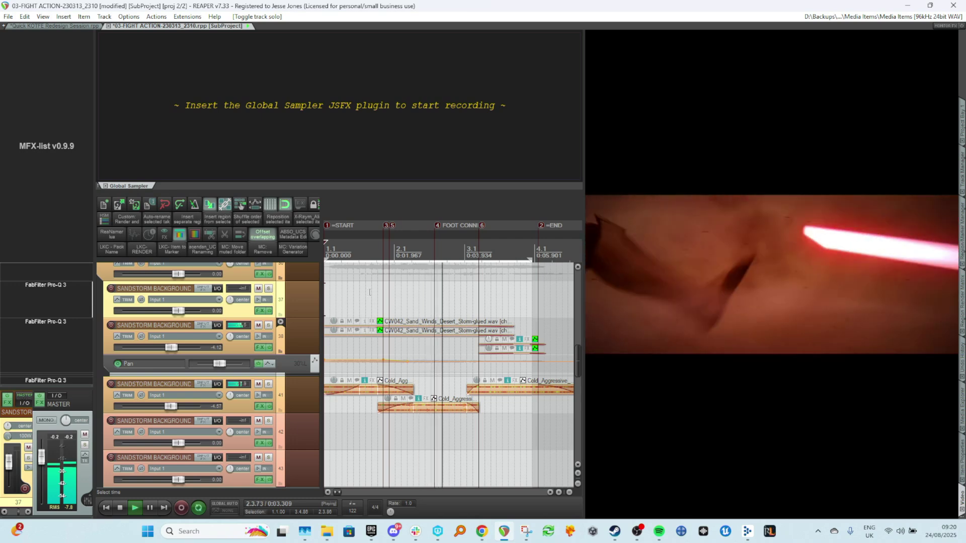
scroll(362, 302, "down", 2)
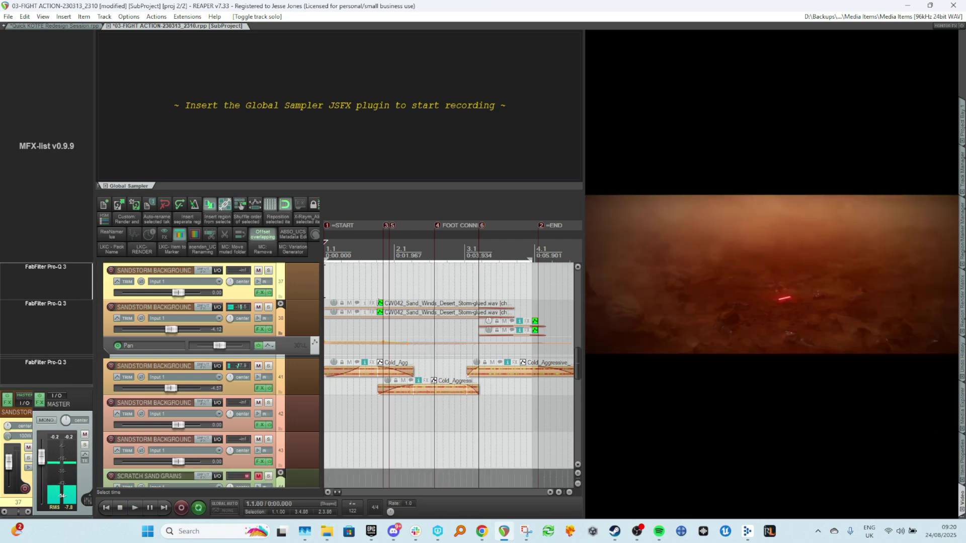
key("space")
Compare the Sand Winds sandstorm background track muted and unmuted.
scroll(354, 311, "up", 2)
scroll(348, 326, "down", 1)
scroll(312, 327, "up", 1)
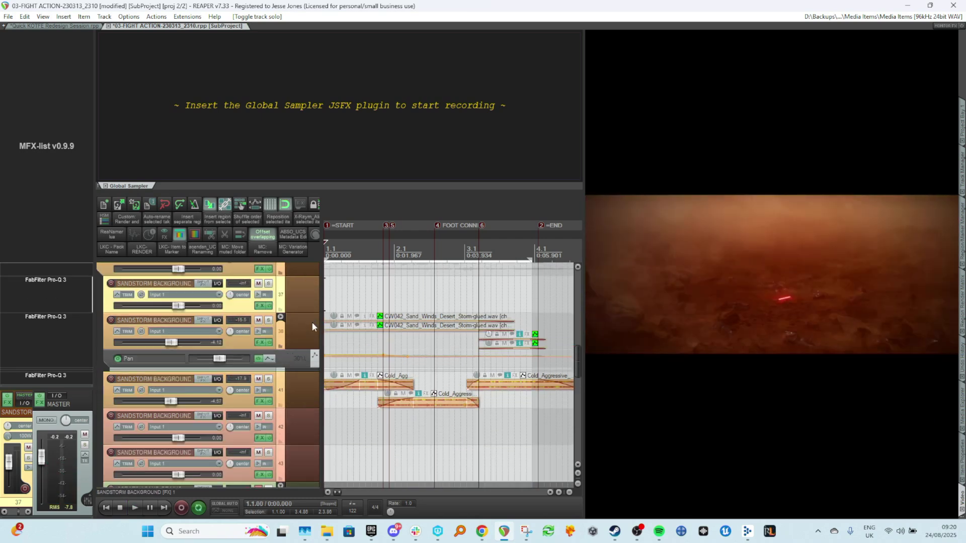
left_click(259, 321)
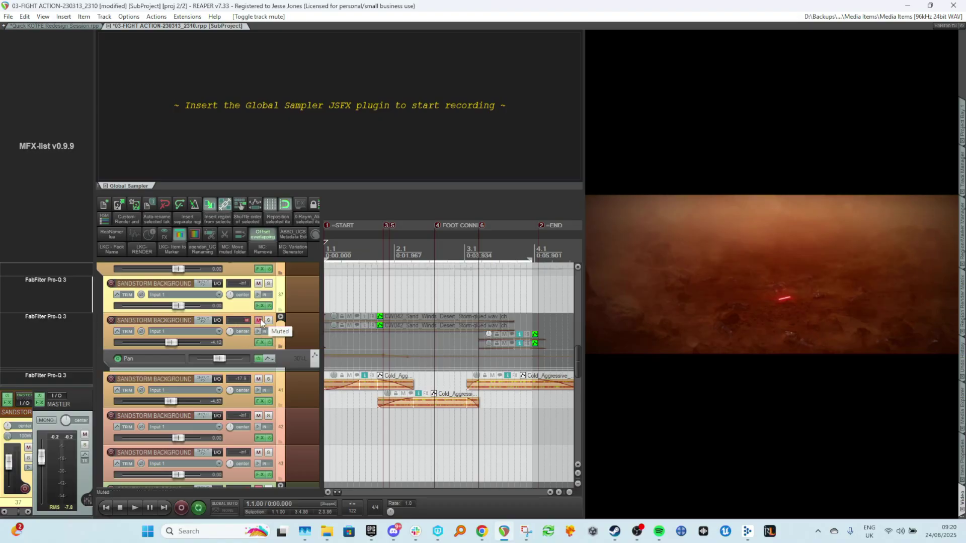
left_click(260, 322)
left_click(280, 317)
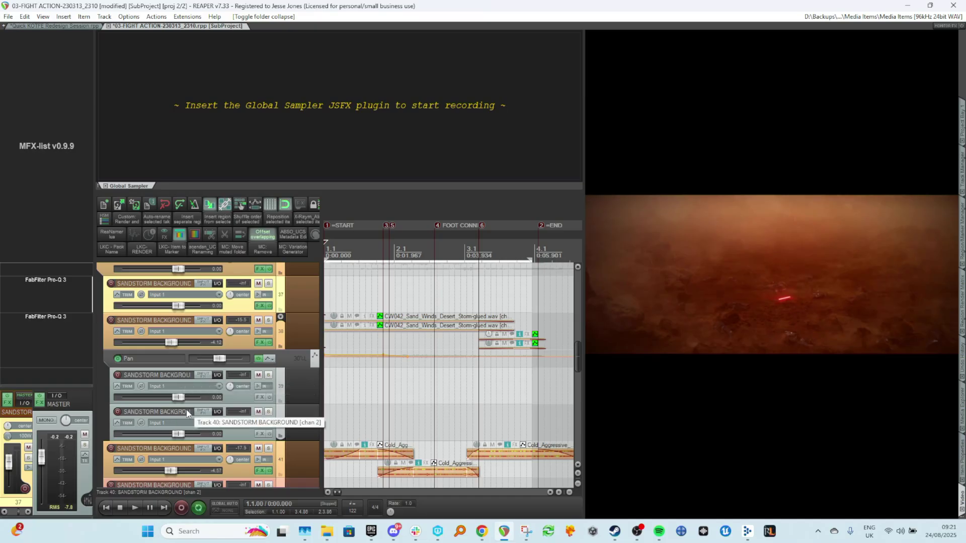
left_click(280, 317)
Select the Sand Winds and Cold_Aggressive sandstorm background tracks and mute them.
left_click(309, 389)
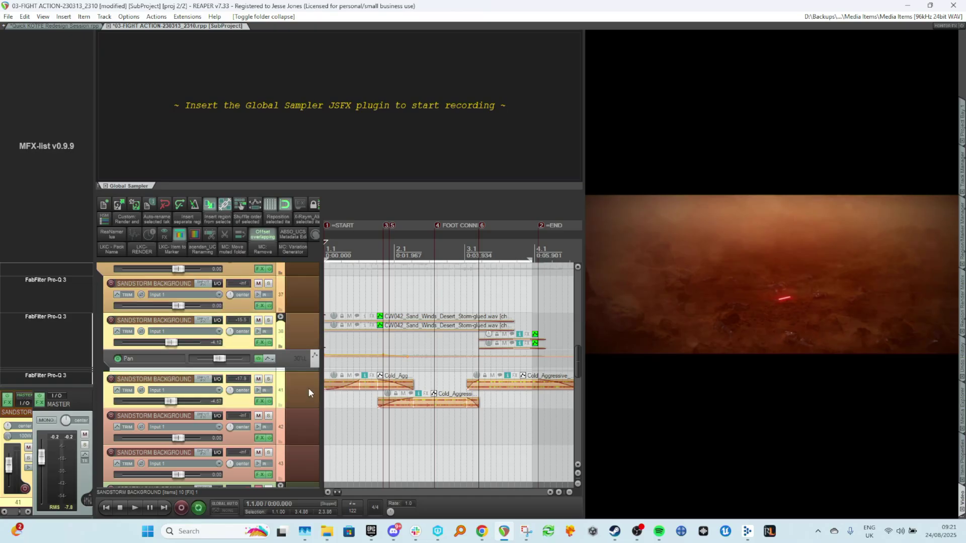
left_click(304, 338)
left_click(301, 392, "ctrl")
key("F5")
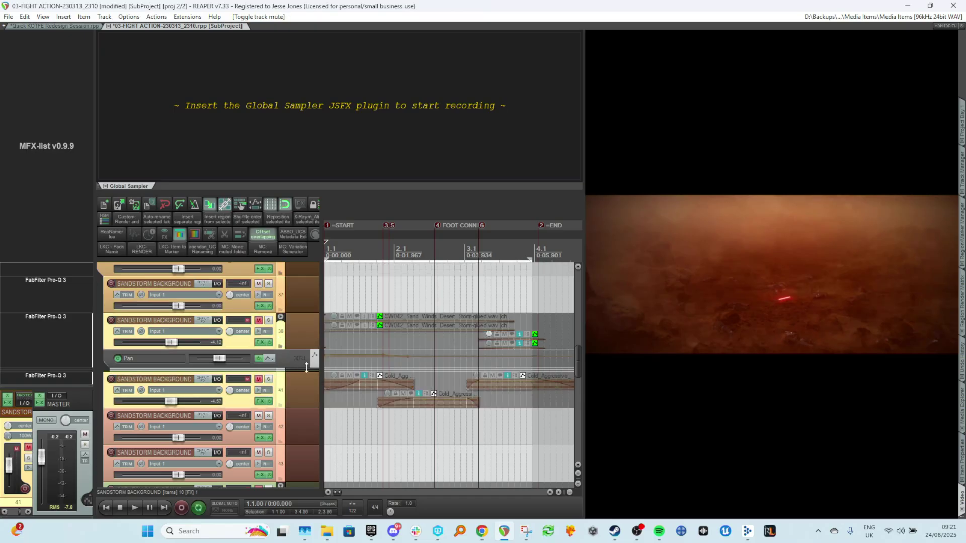
left_click(324, 293)
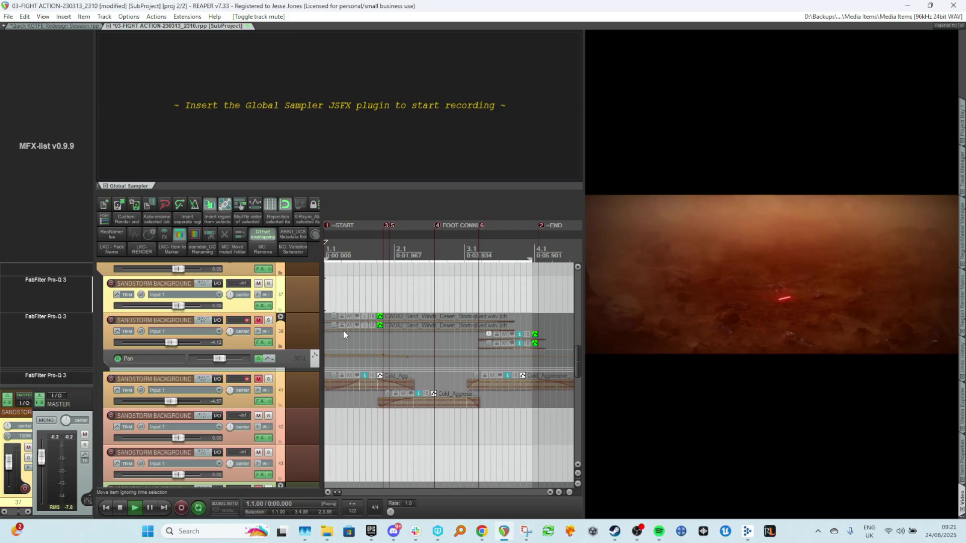
Return playback to the project start and open the item properties panel.
scroll(506, 399, "up", 3)
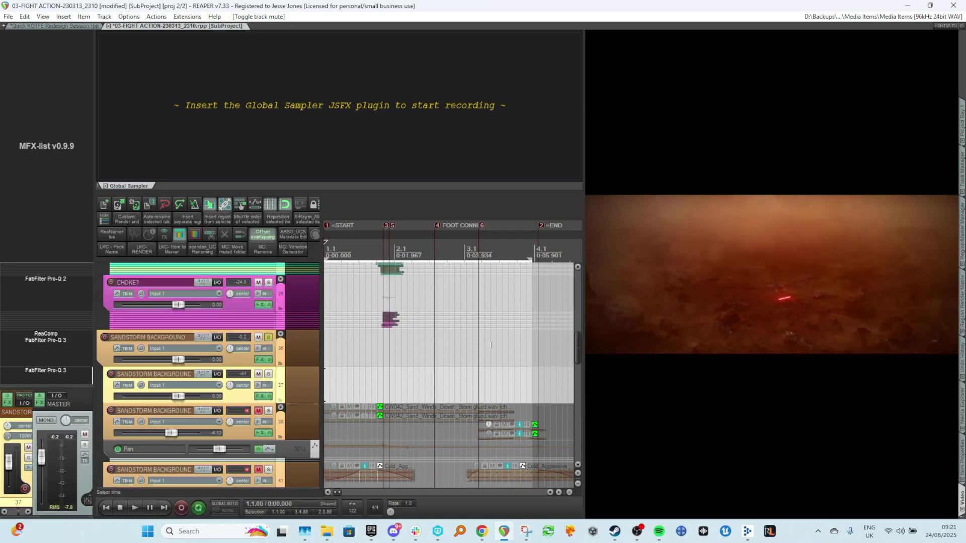
left_click(359, 350)
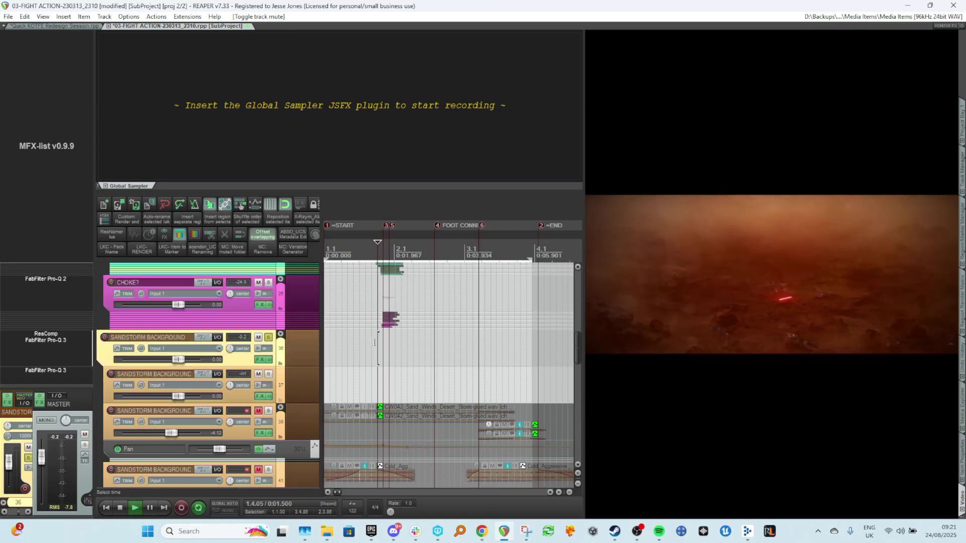
key("Home")
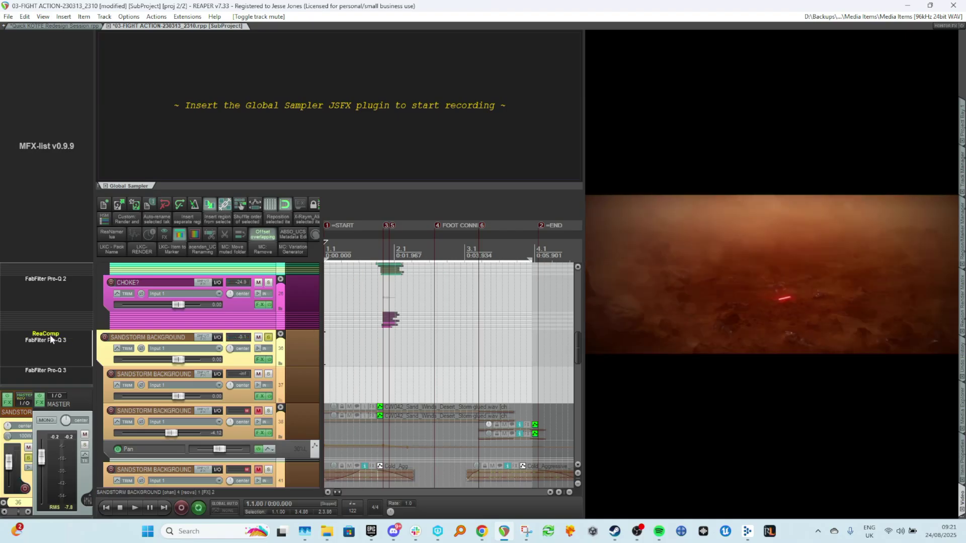
left_click(962, 459)
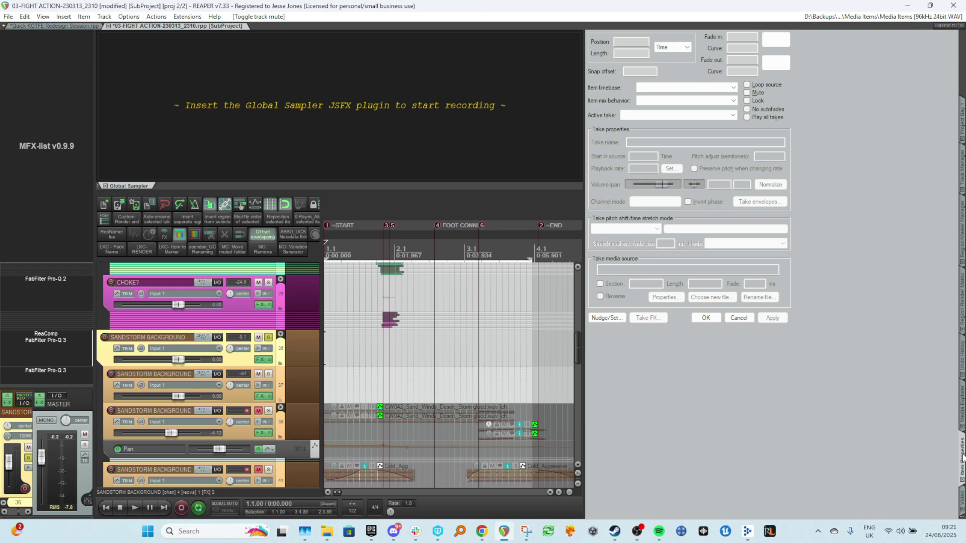
Audition the desert soundscape loops in the media explorer and add AMBDst_InsJ_Ambience_Desert-Soundscape_03_LOOP.wav to sandstorm background track 37.
left_click(962, 404)
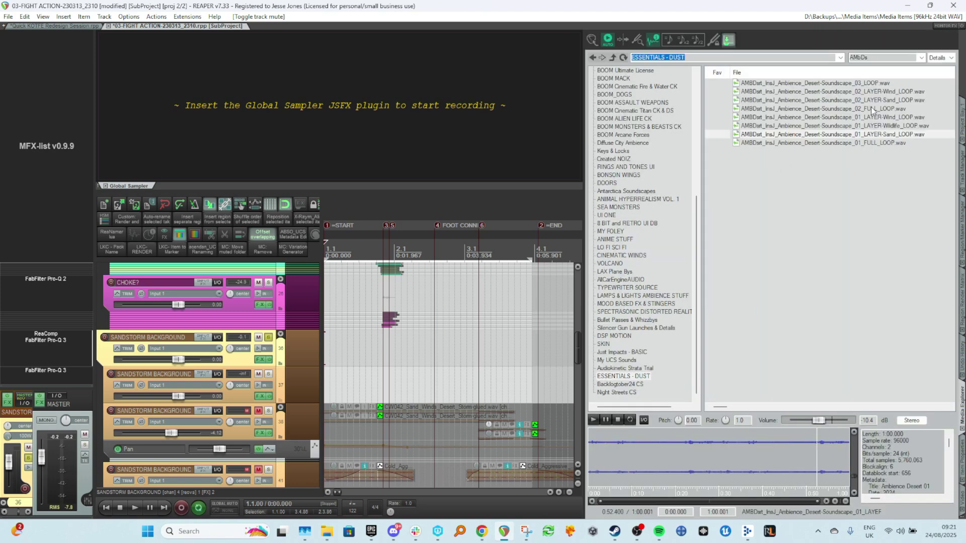
left_click(866, 92)
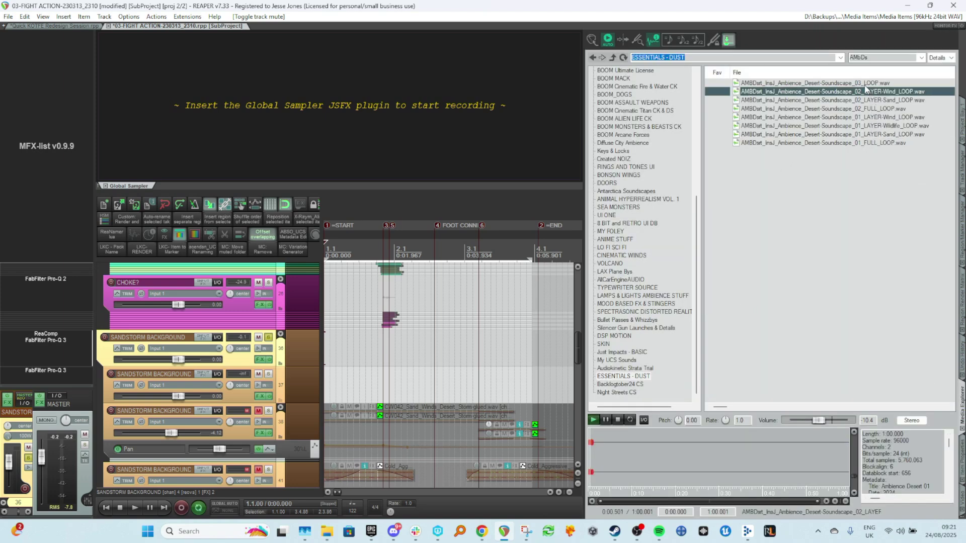
key("Up")
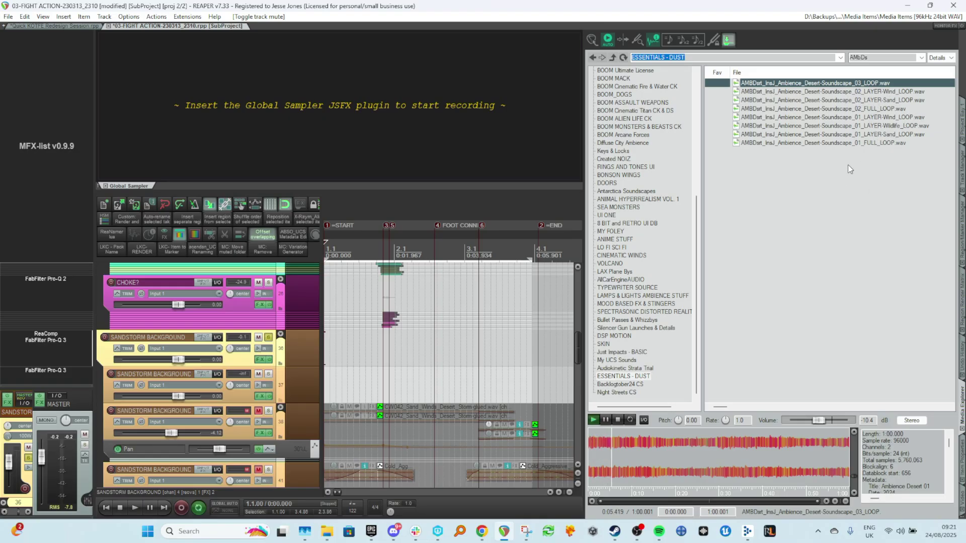
left_click(800, 454)
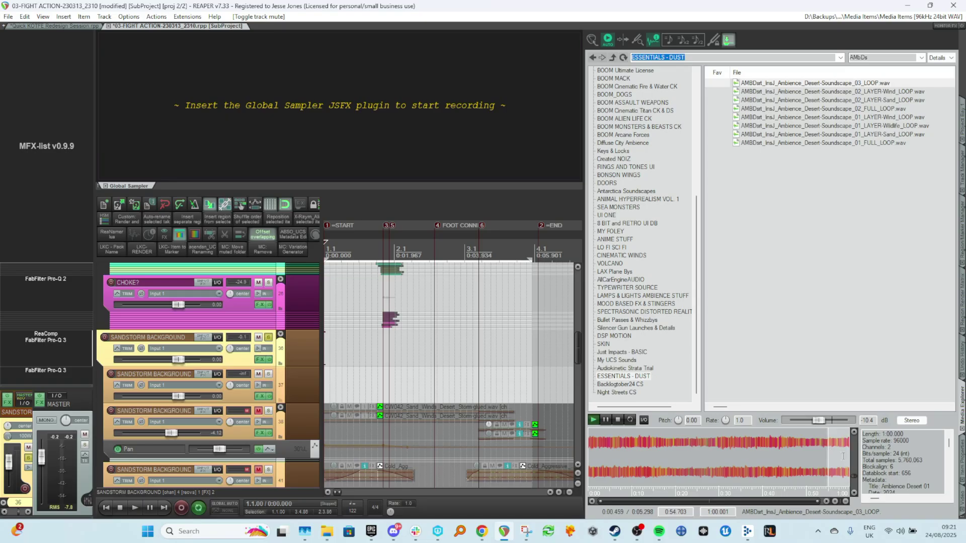
left_click_drag(843, 455, 504, 401)
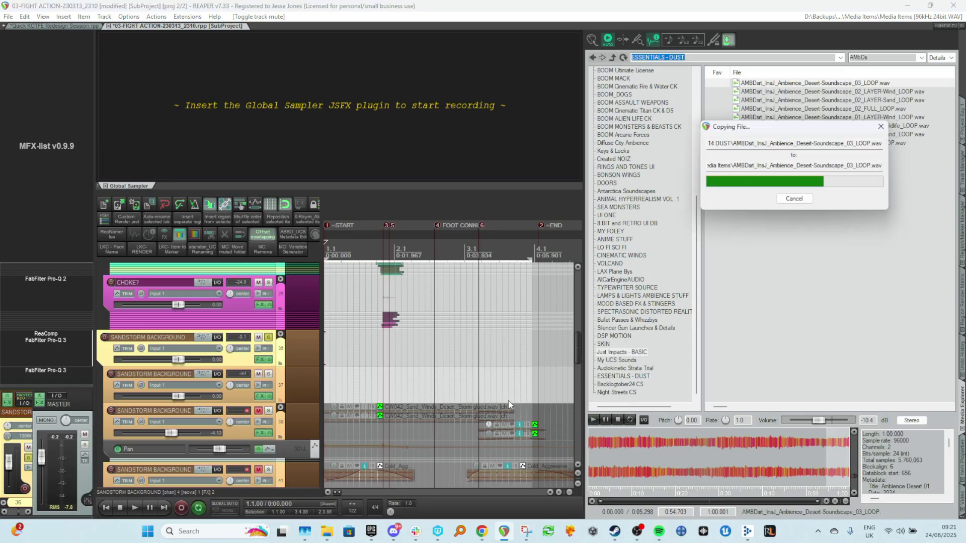
Shorten the end of the new desert soundscape item and change its fade shape.
scroll(501, 395, "down", 3)
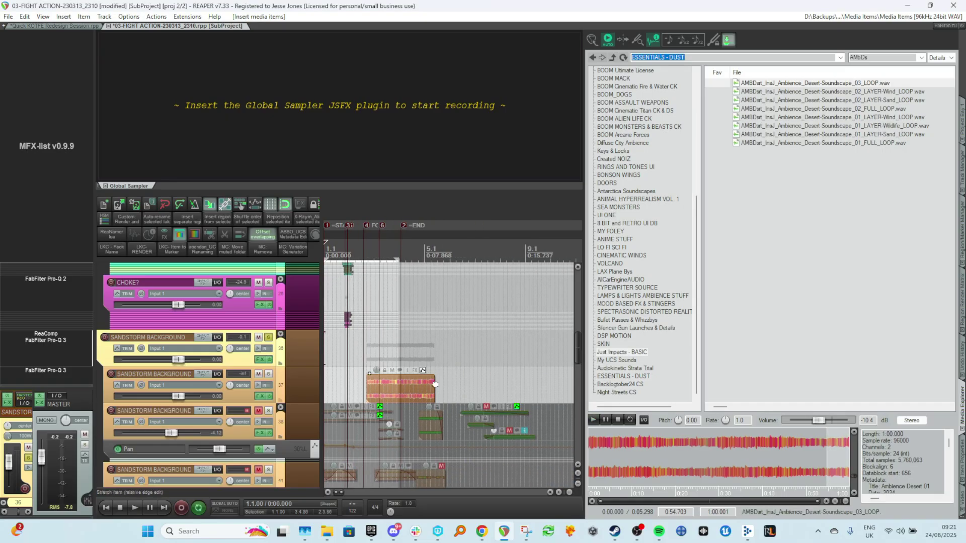
left_click_drag(431, 386, 379, 379)
right_click(374, 377)
left_click(403, 412)
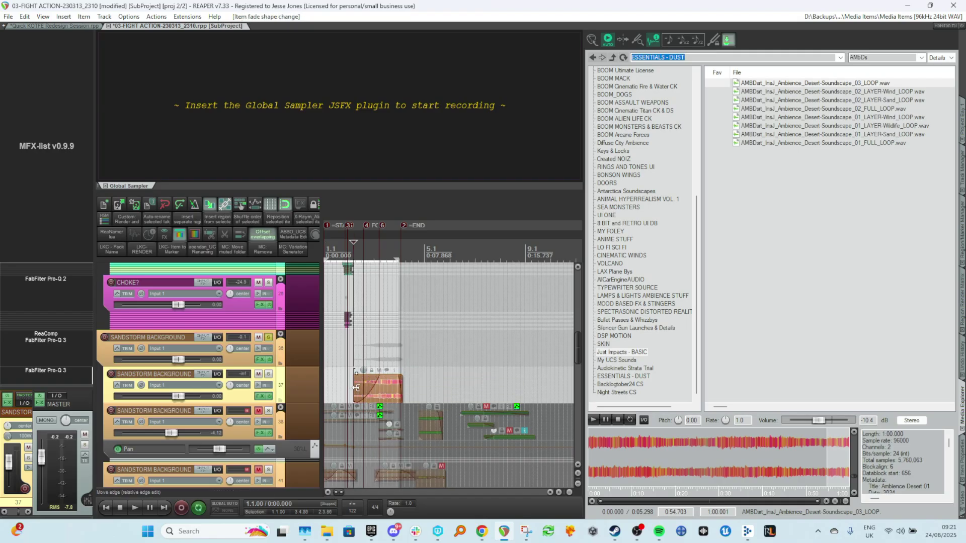
Show the video window beside the arrangement.
left_click(962, 499)
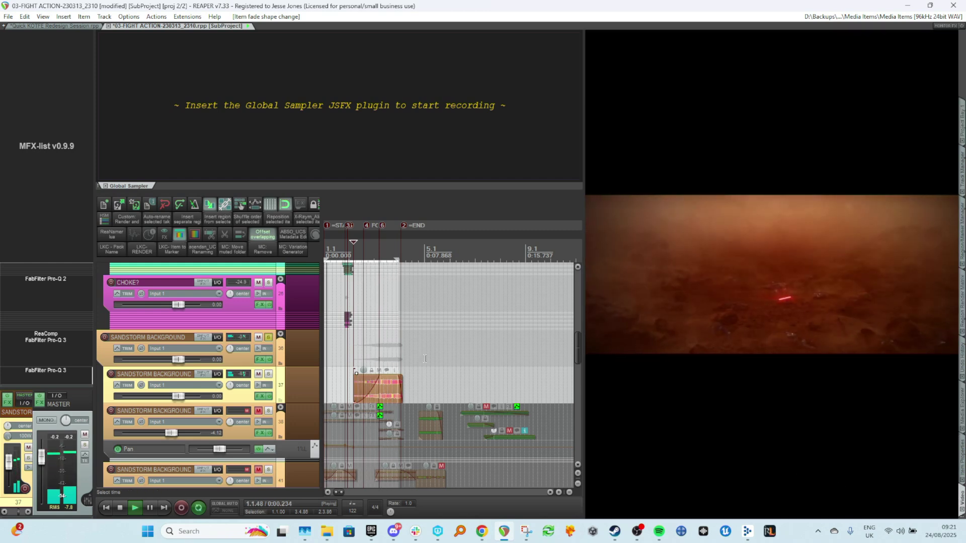
scroll(72, 372, "down", 1)
scroll(73, 358, "down", 1)
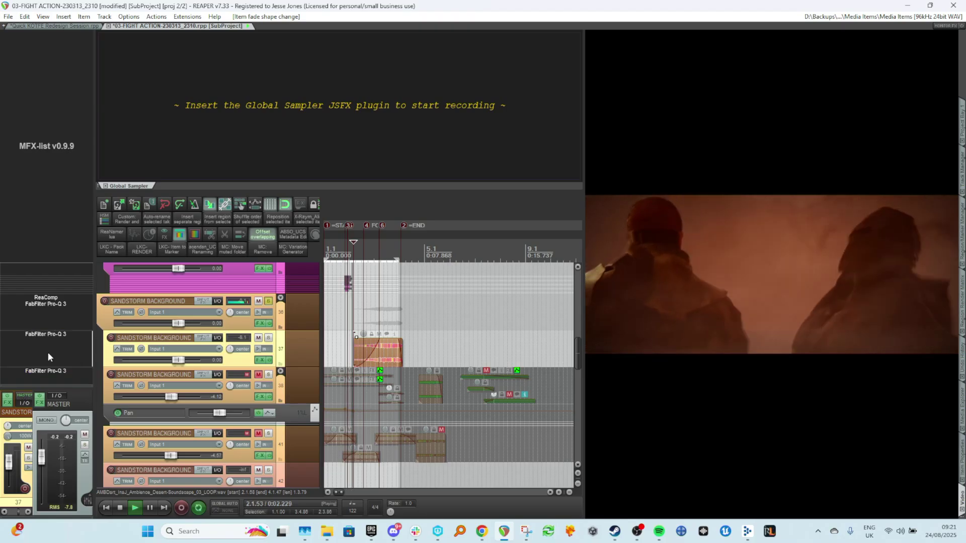
Open FabFilter Pro-Q 3 on sandstorm background track 37 and add a 12 dB/oct low cut at about 107 Hz.
left_click(45, 337)
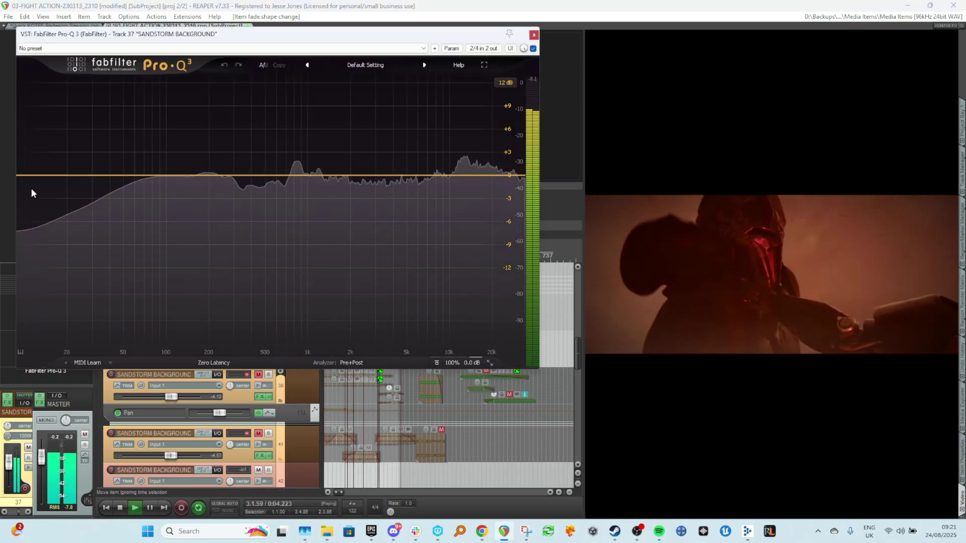
left_click(66, 176)
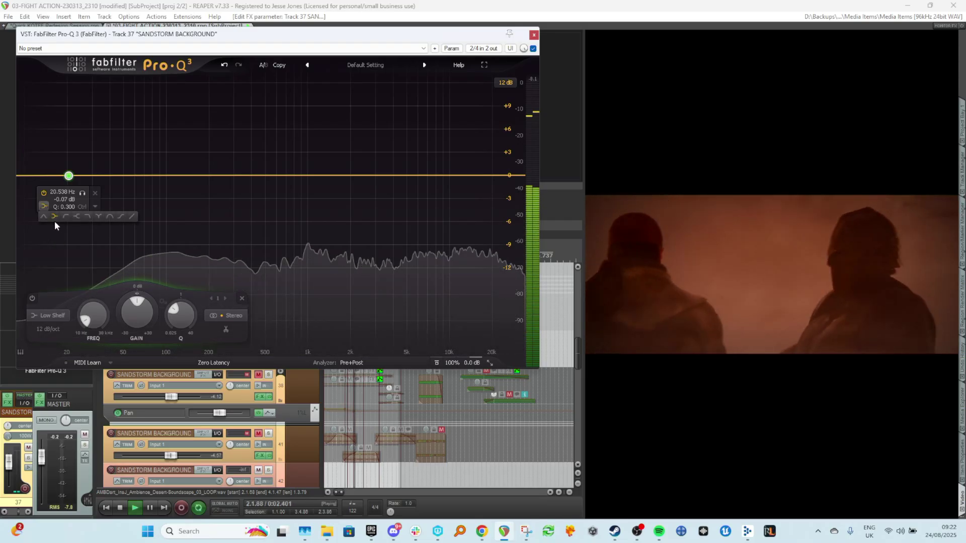
left_click(65, 216)
left_click_drag(69, 255, 173, 176)
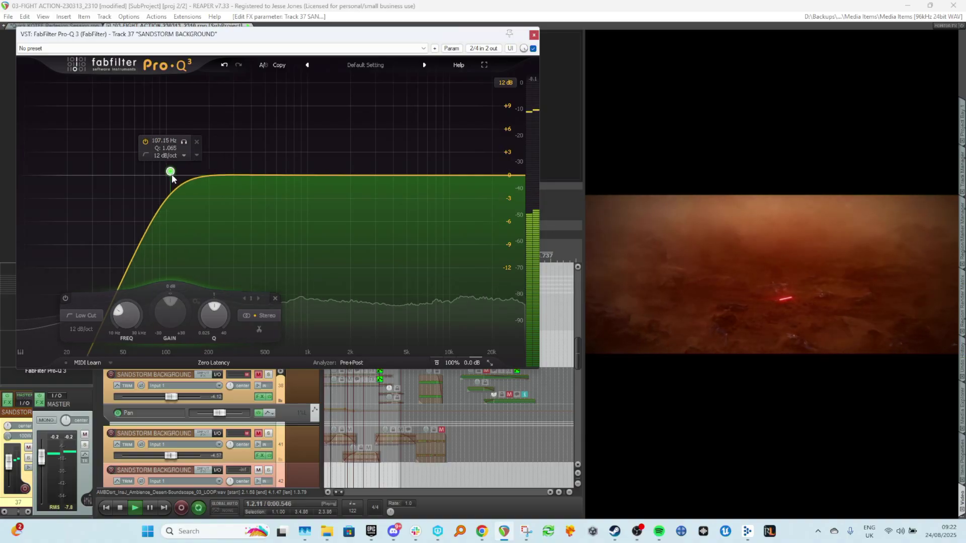
Add a low shelf at about 270 Hz with -3.55 dB gain and Q 0.758, and nudge the low cut slightly higher.
left_click(107, 183)
left_click_drag(107, 190, 226, 189)
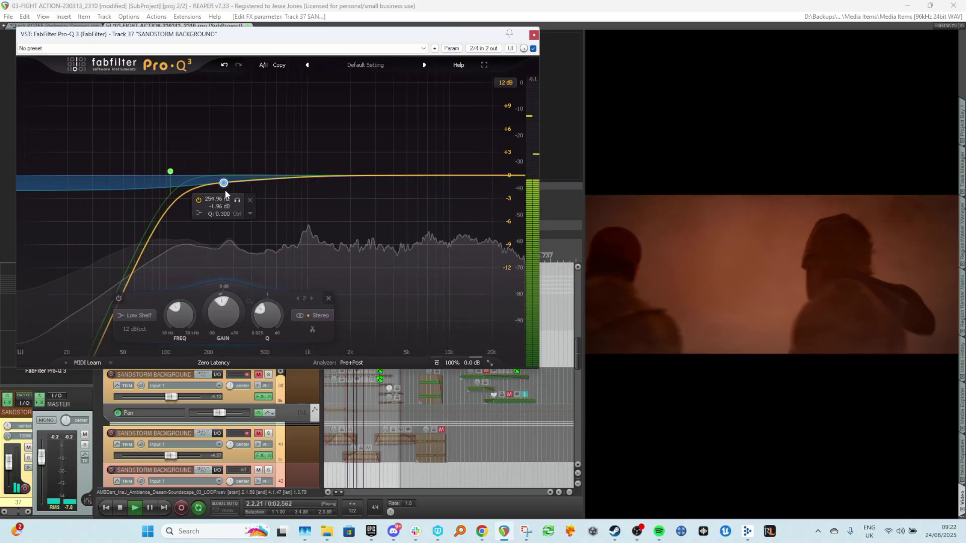
scroll(227, 309, "down", 3)
key("space")
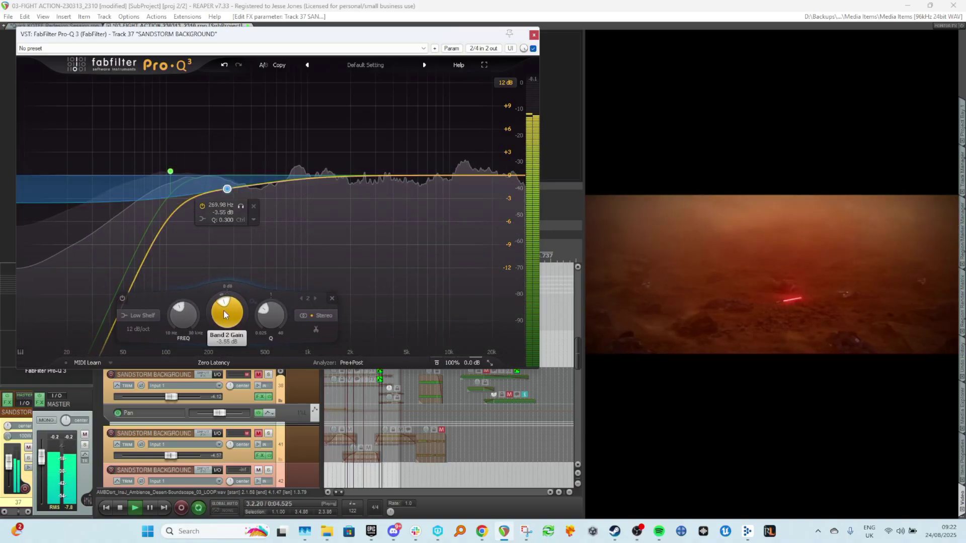
key("space")
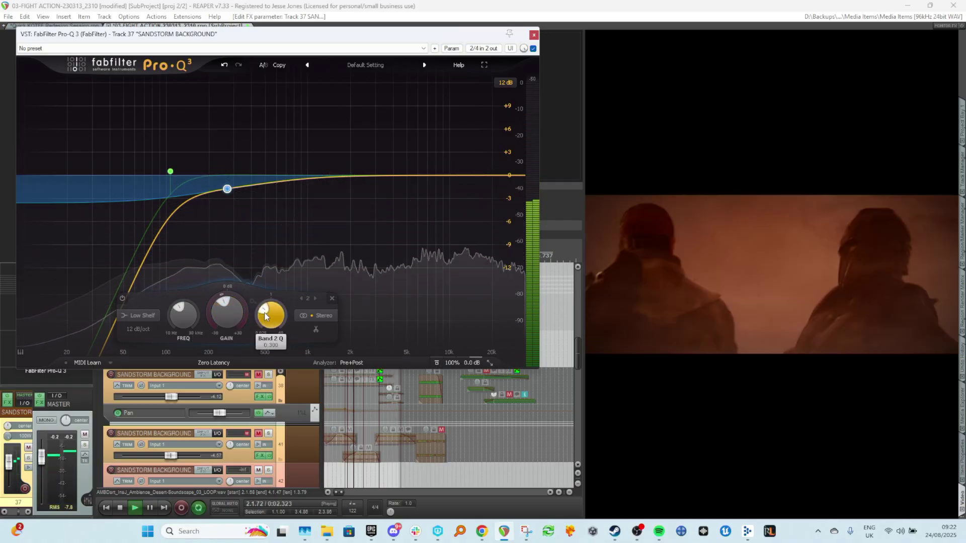
mouse_move(227, 191)
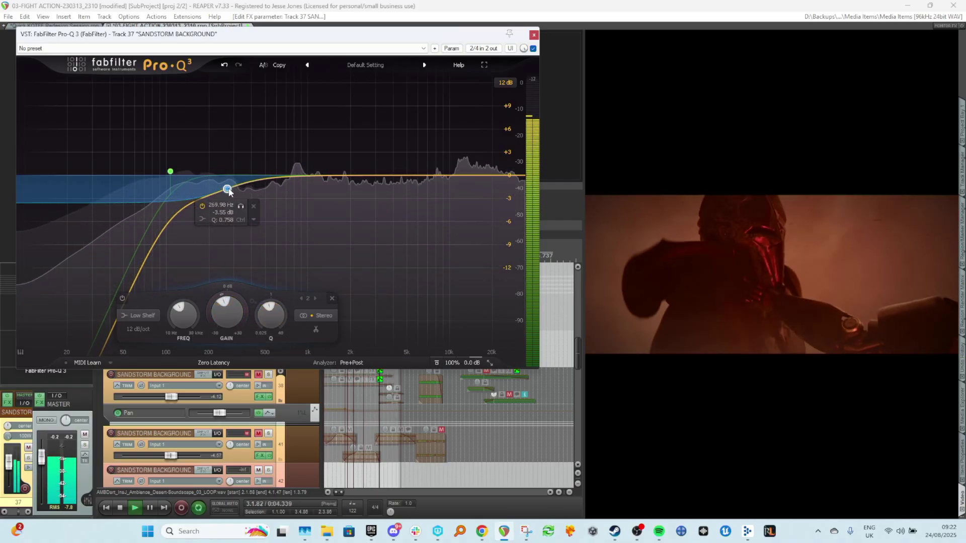
left_click_drag(171, 171, 177, 172)
key("space")
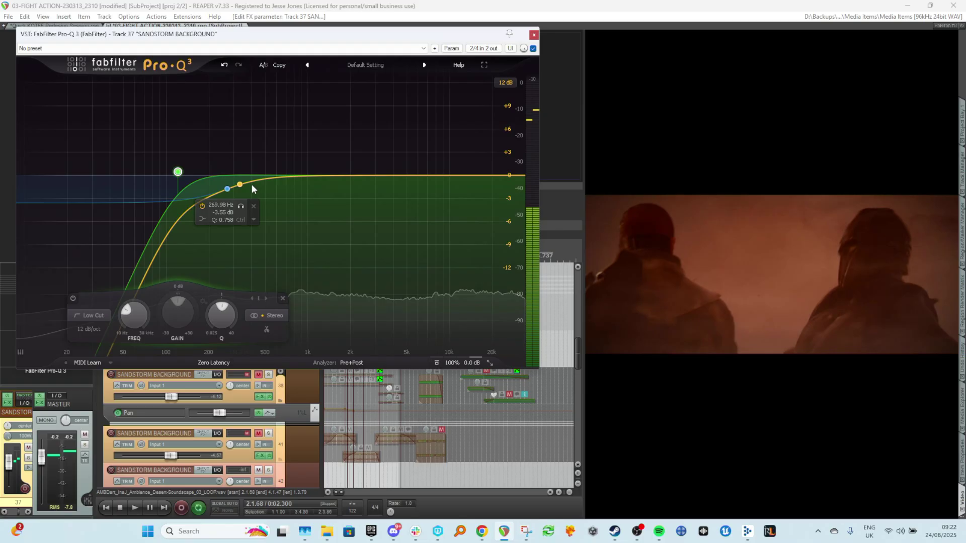
Add a dynamic bell band at about 943 Hz with about -6 dB dynamic range and Q 1.637.
left_click(301, 176)
left_click(305, 176)
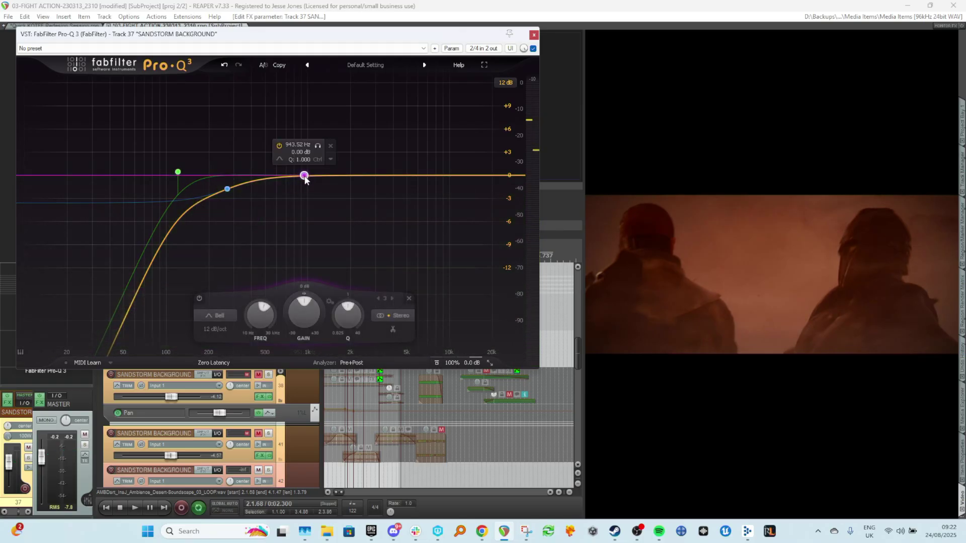
left_click_drag(304, 305, 245, 354)
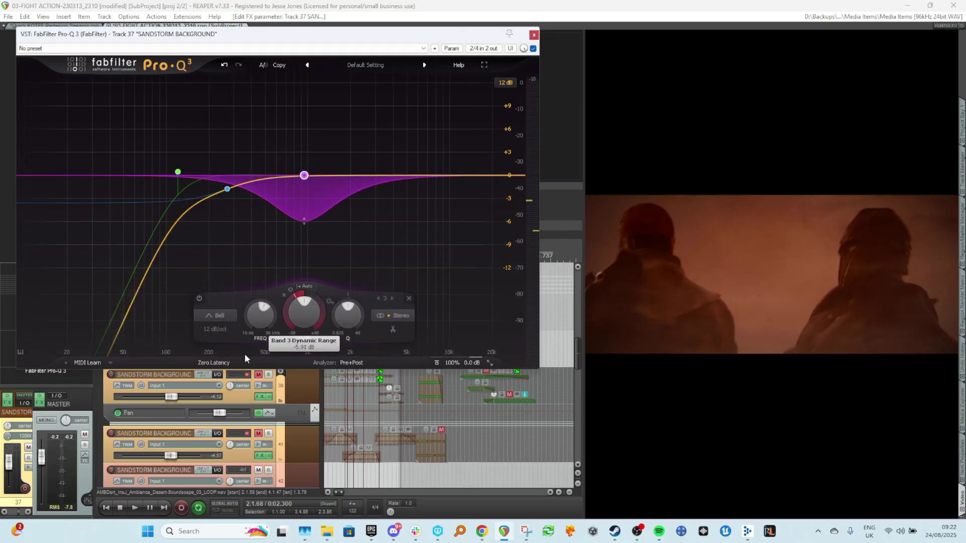
left_click_drag(343, 316, 344, 307)
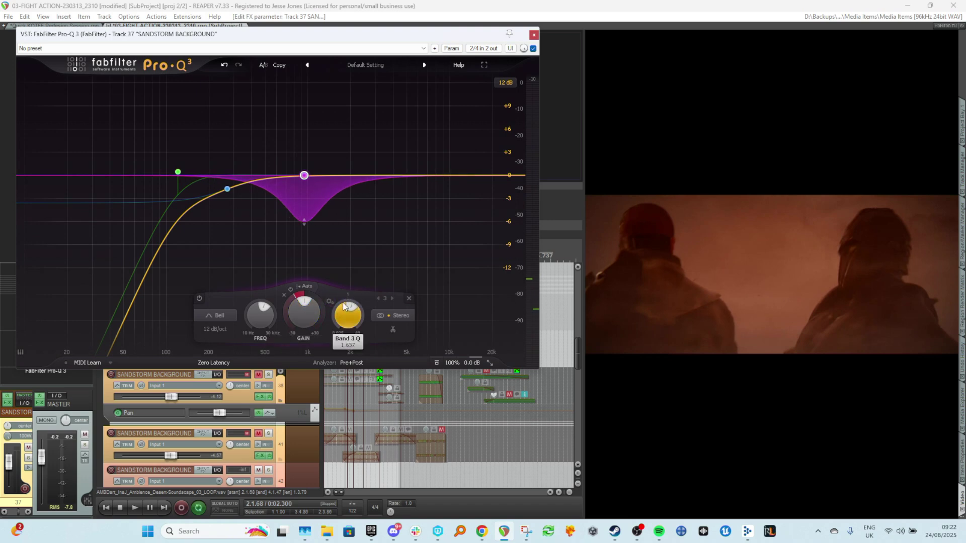
Set the dynamic bell band's threshold to about -27.3 dB while auditioning playback.
key("space")
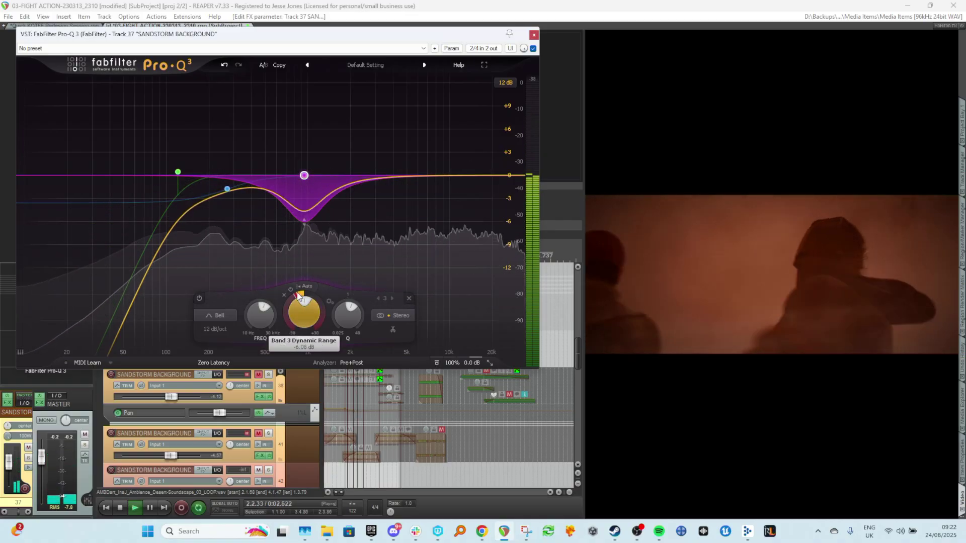
left_click(303, 286)
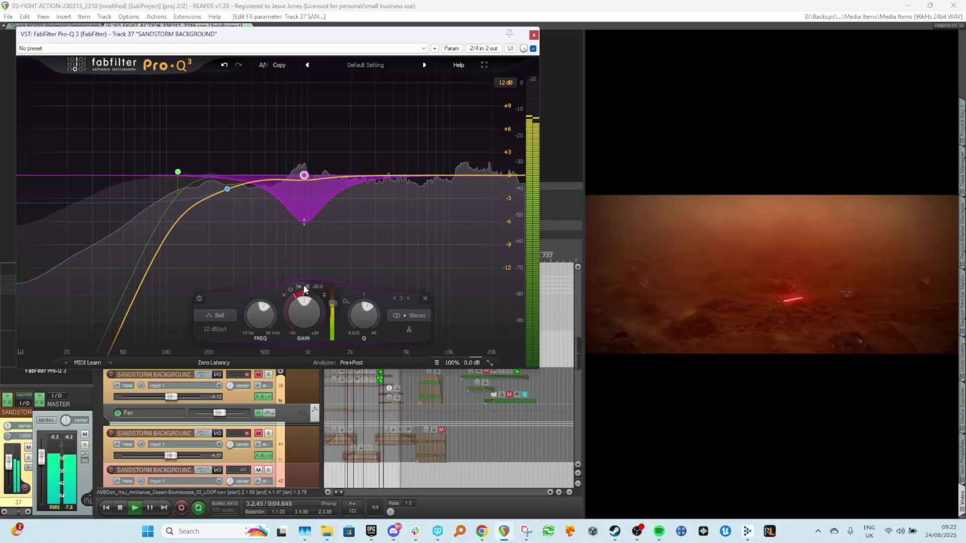
left_click_drag(334, 300, 340, 313)
key("space")
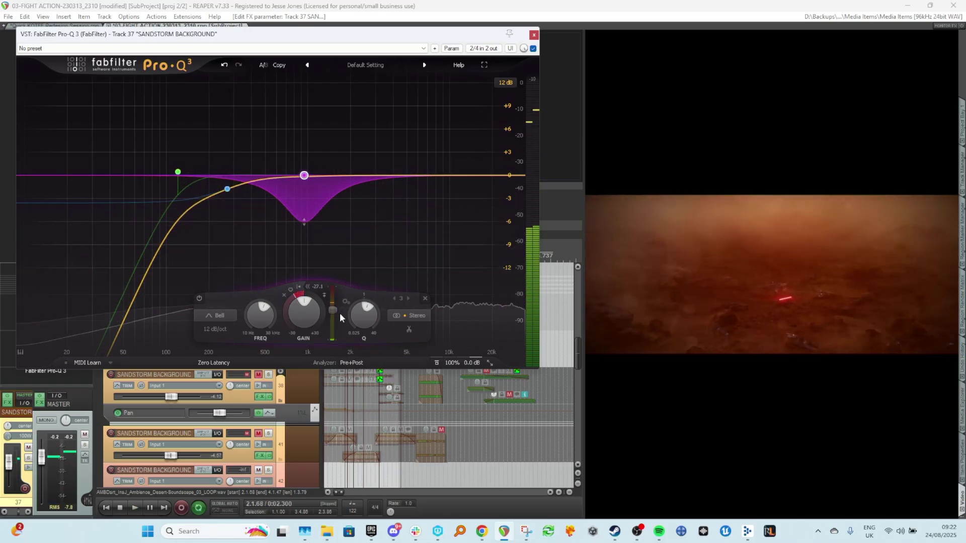
key("space")
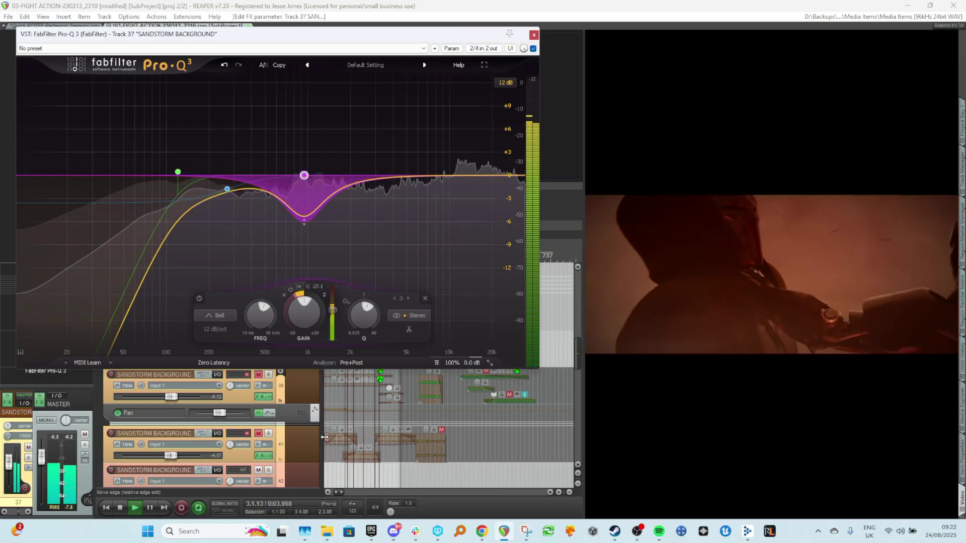
key("space")
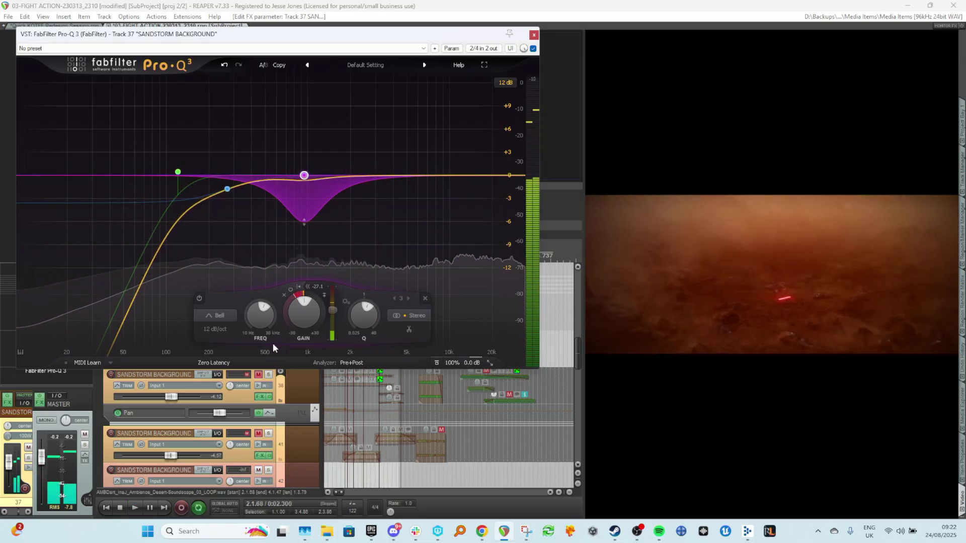
key("space")
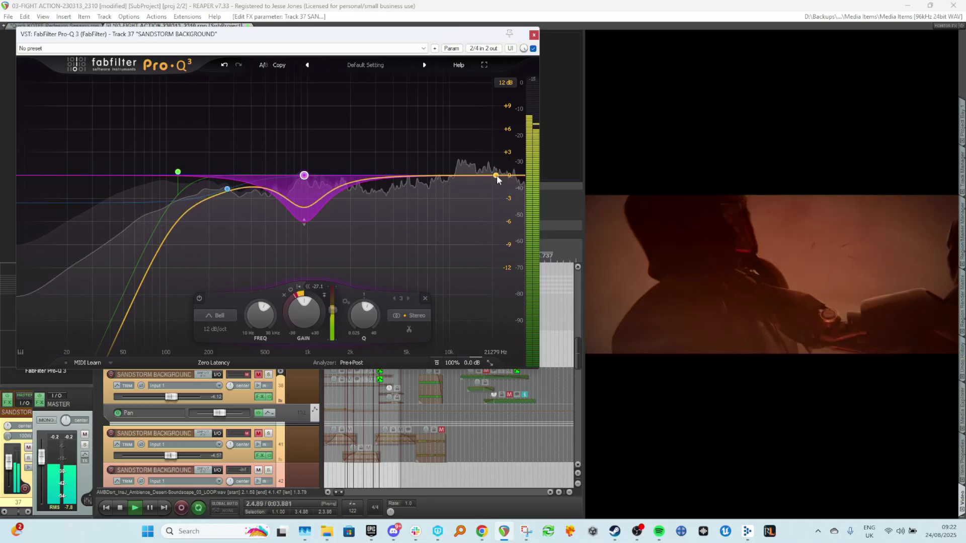
Add a high shelf band near 7.5 kHz, move it down to around 4 kHz, and close the equalizer.
left_click(431, 177)
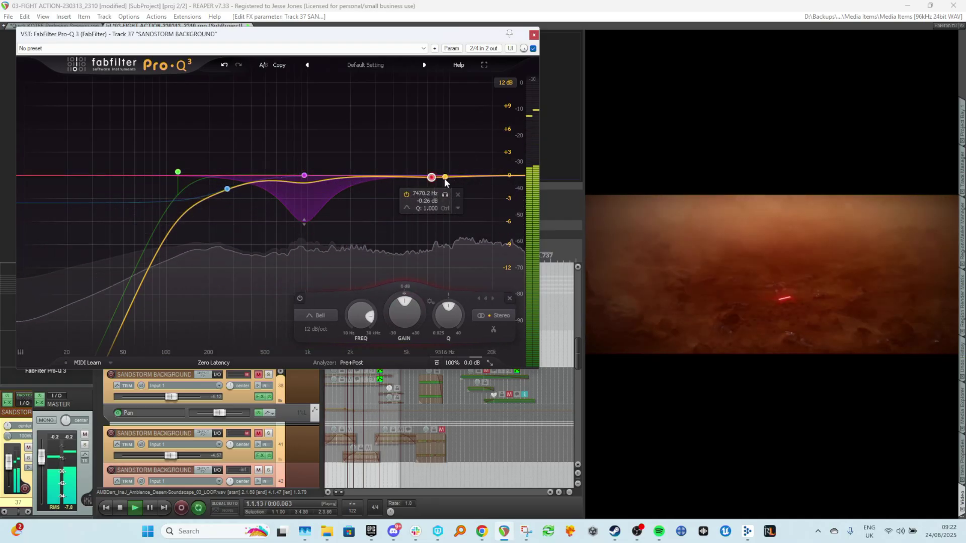
left_click(317, 316)
left_click(316, 252)
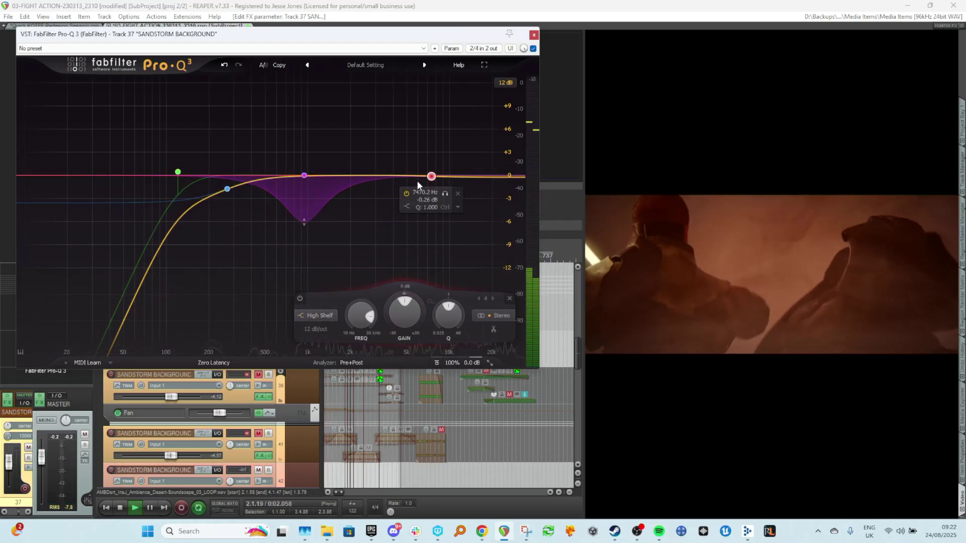
left_click_drag(431, 177, 391, 179)
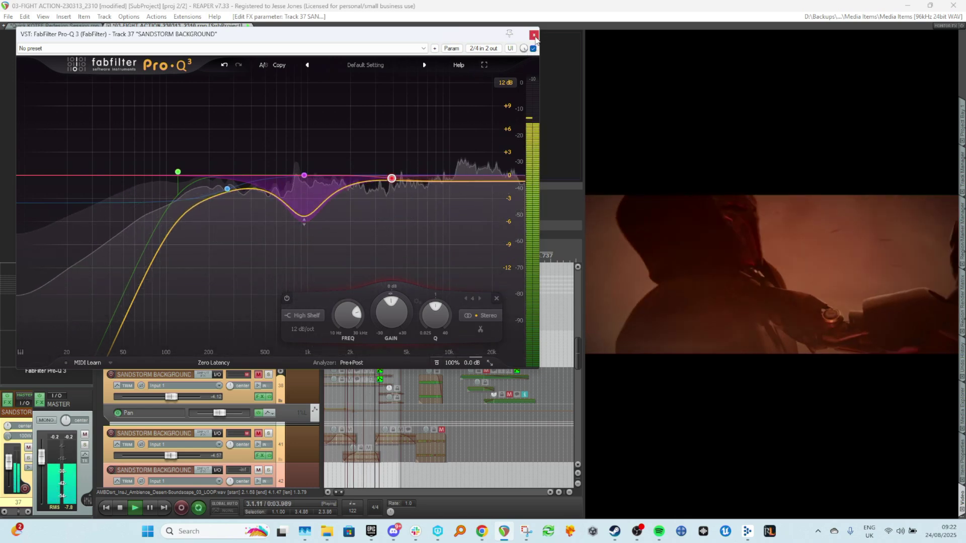
left_click(534, 34)
Lengthen the fade-in of the desert soundscape item while auditioning playback.
key("space")
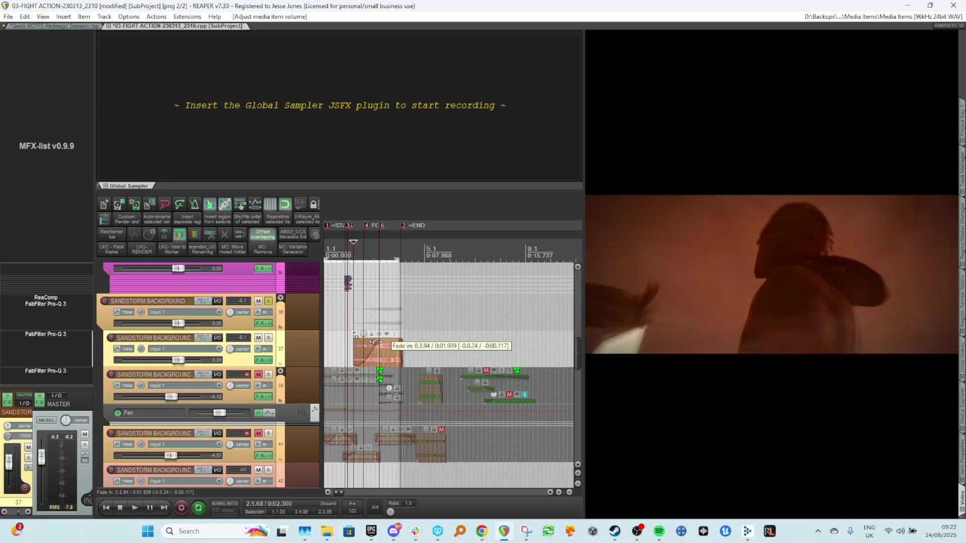
left_click_drag(355, 357, 409, 352)
key("space")
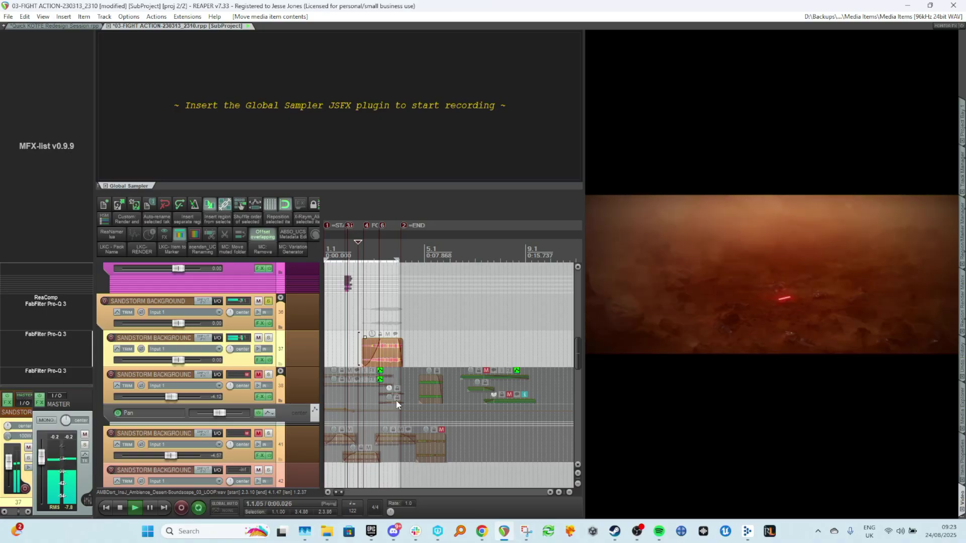
key("space")
Stretch the desert soundscape item's end to a playback rate of 0.979 and audition it against the video.
mouse_move(388, 346)
left_mouse_down()
mouse_move(380, 351)
mouse_move(402, 356)
left_mouse_up()
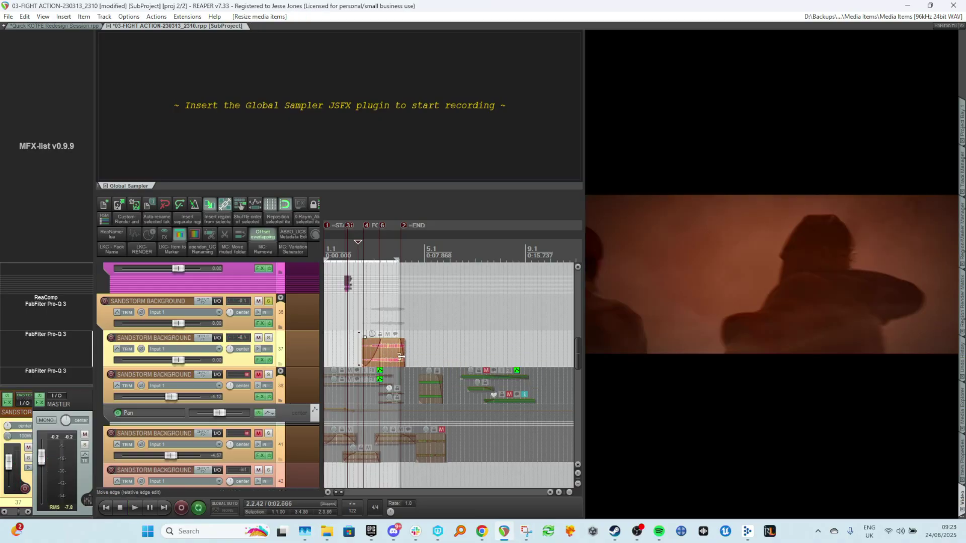
scroll(391, 349, "up", 2)
scroll(390, 350, "up", 4)
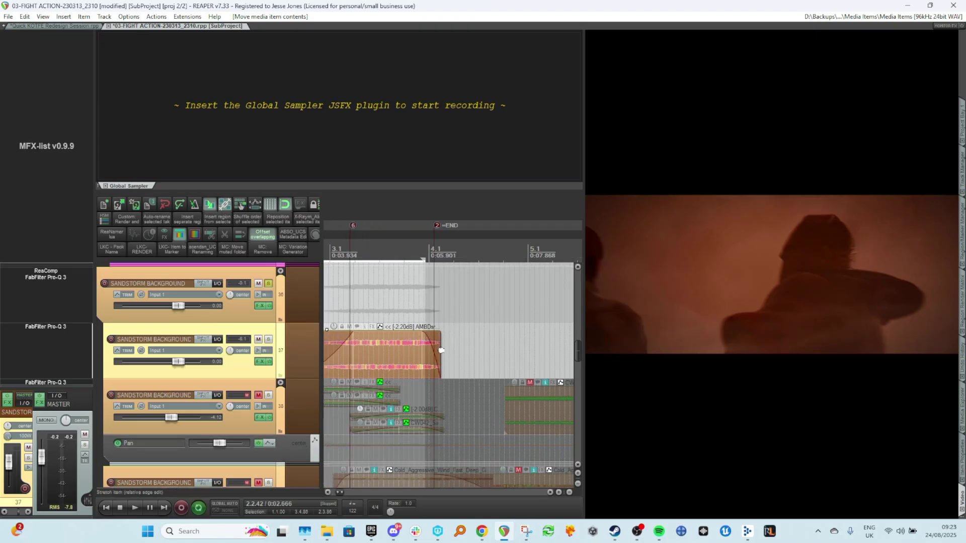
left_click_drag(440, 351, 440, 351)
key("space")
scroll(373, 342, "down", 2)
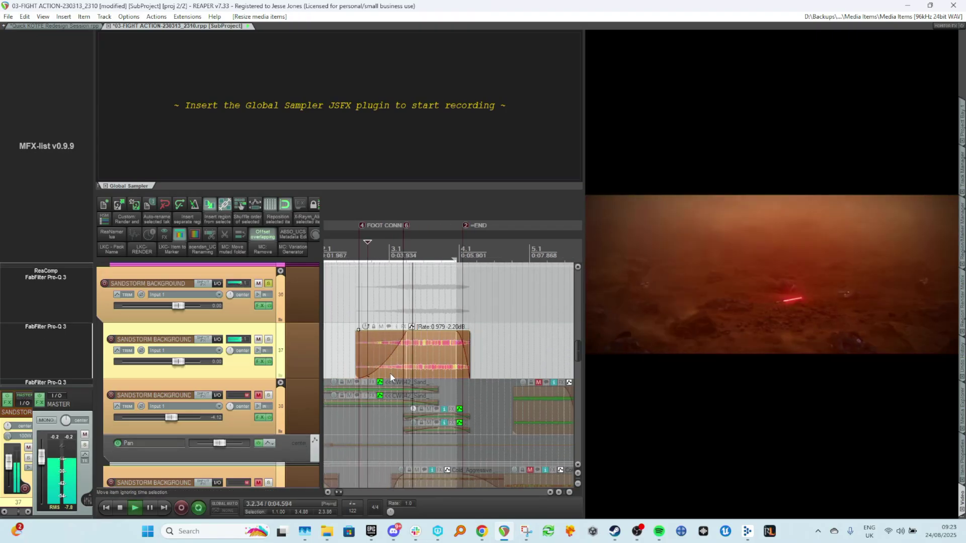
key("space")
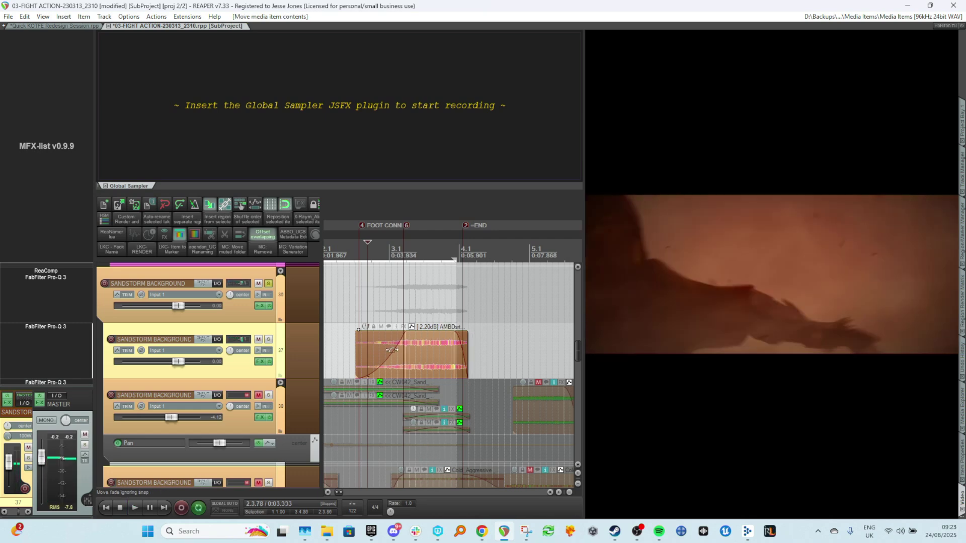
Undo the last item edit and view the desert soundscape item's source WAV file info.
key("ctrl+z")
left_click(392, 307)
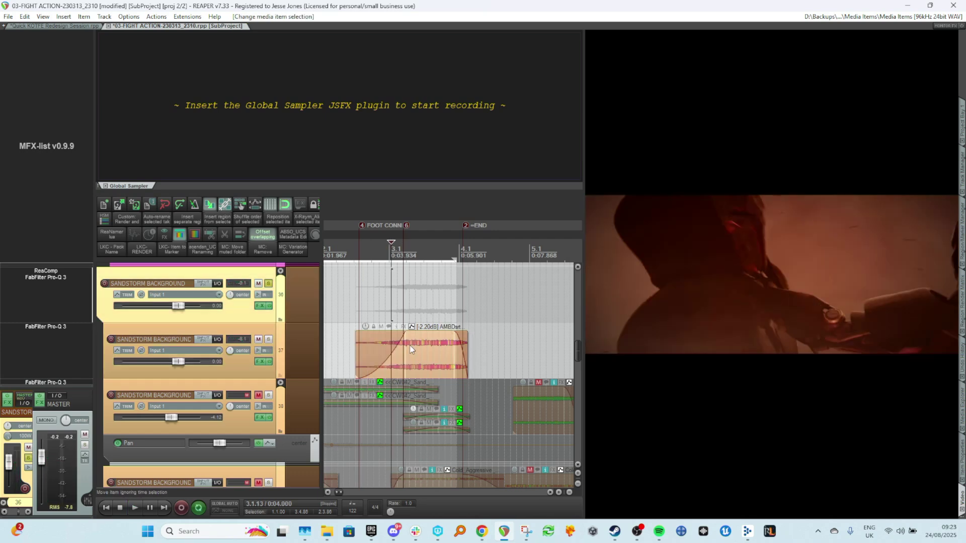
right_click(410, 345)
left_click(442, 124)
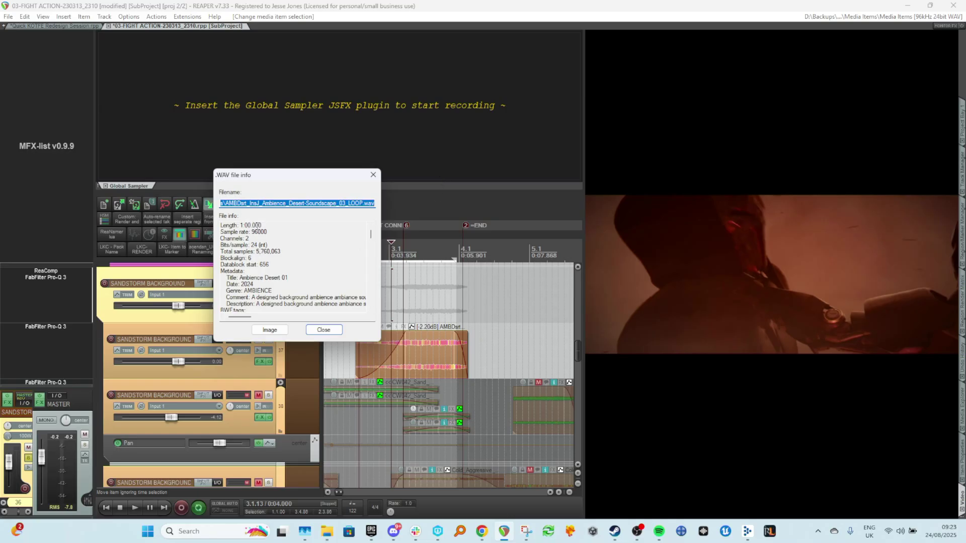
left_click(373, 175)
Try stretching the desert soundscape item's end to a playback rate of 0.752 while auditioning, then undo it.
left_click(397, 307)
key("space")
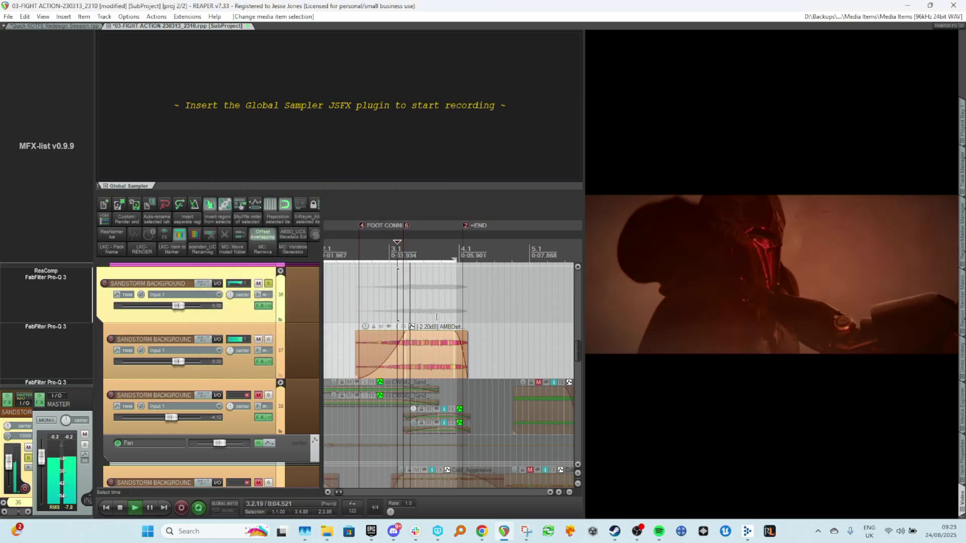
key("space")
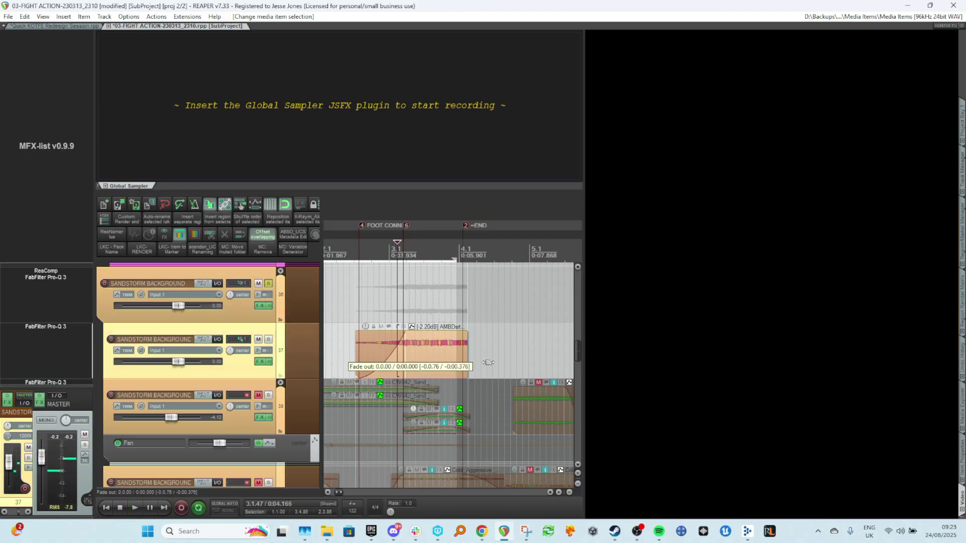
left_click_drag(463, 361, 498, 367)
key("space")
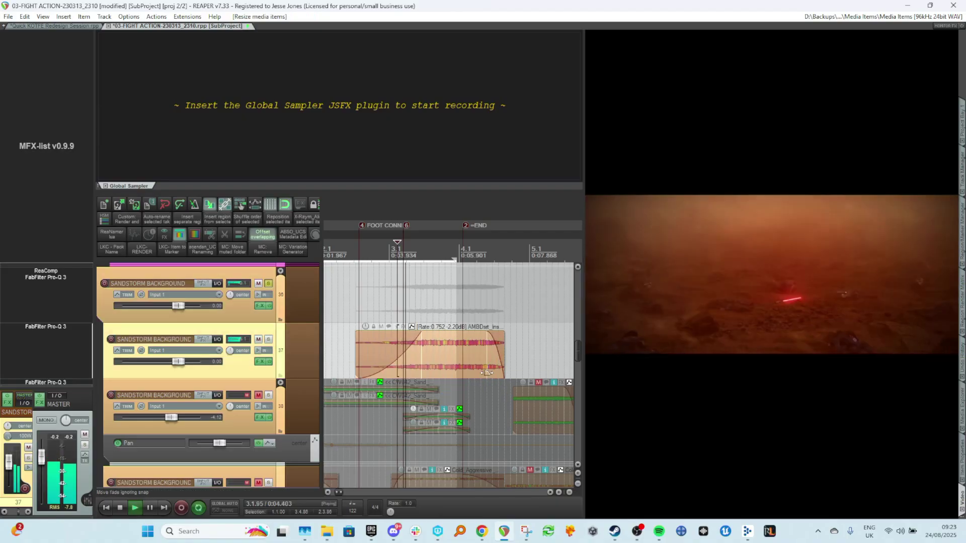
key("ctrl+z")
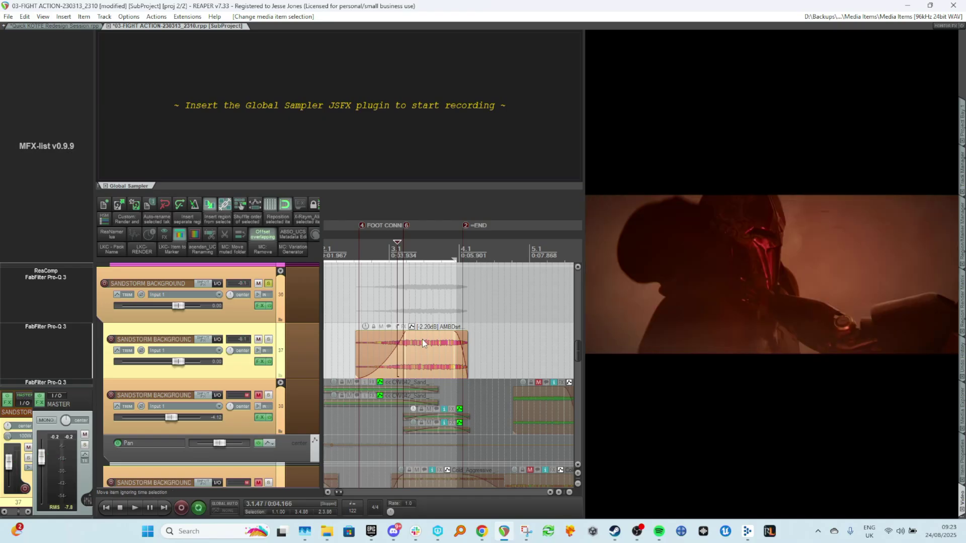
Inspect the item's properties and the project settings' Advanced options for preserving pitch on playback rate changes.
scroll(345, 368, "up", 2)
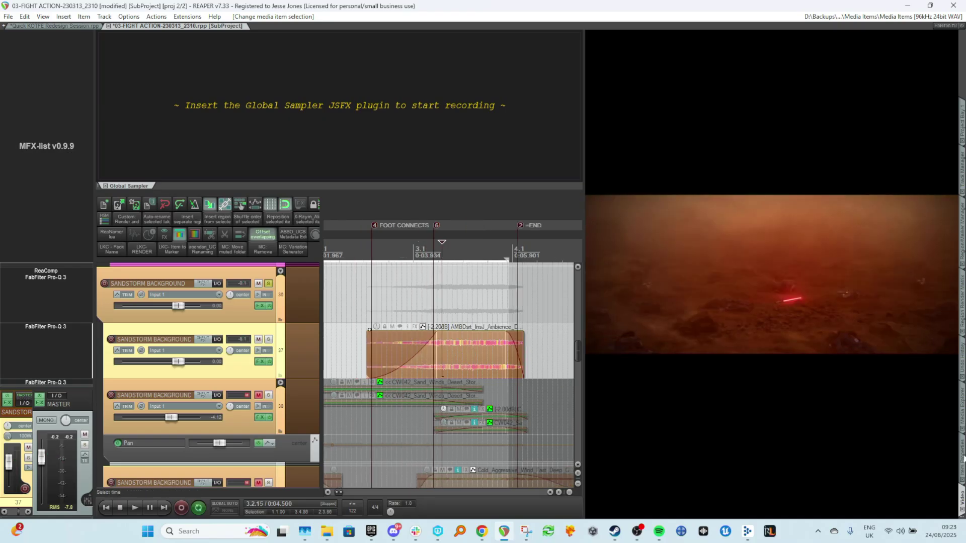
key("F2")
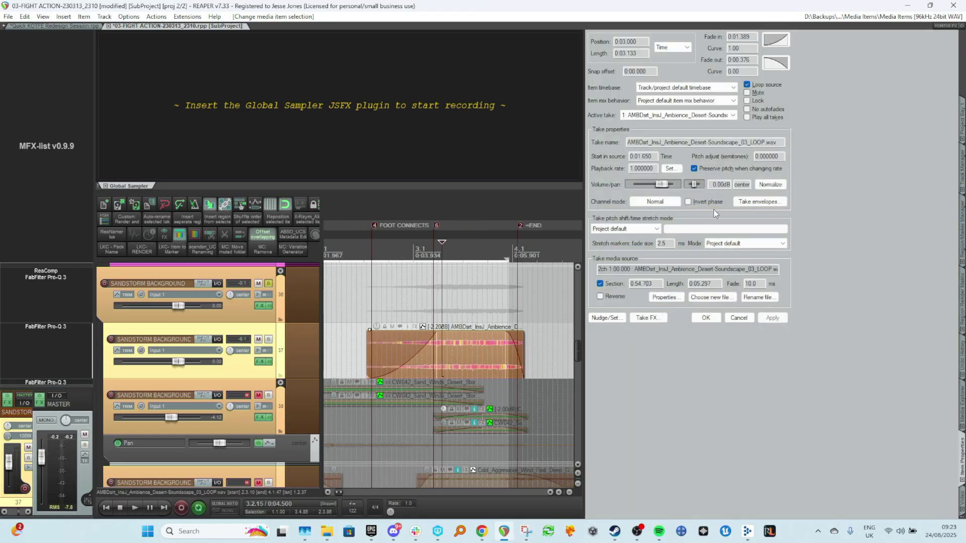
left_click(491, 287)
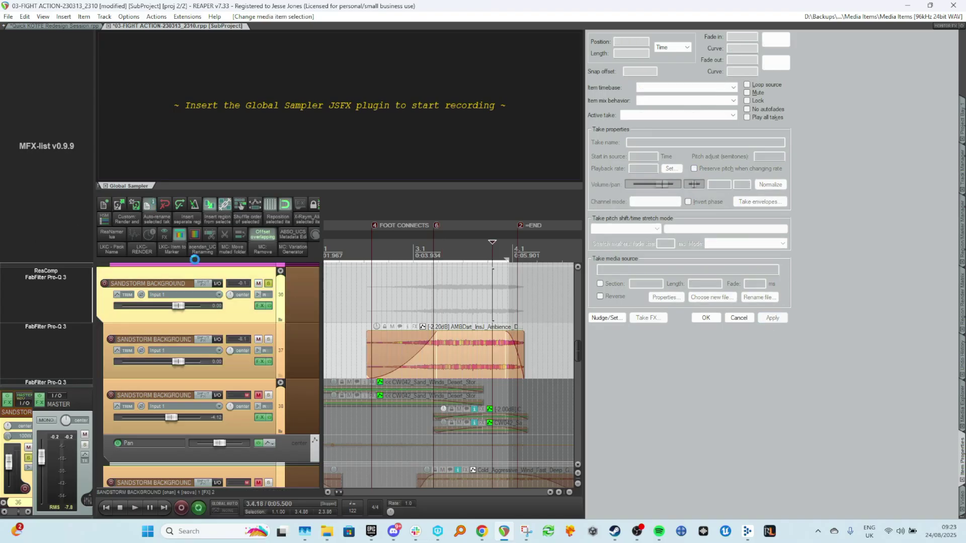
key("alt+Return")
left_click(407, 194)
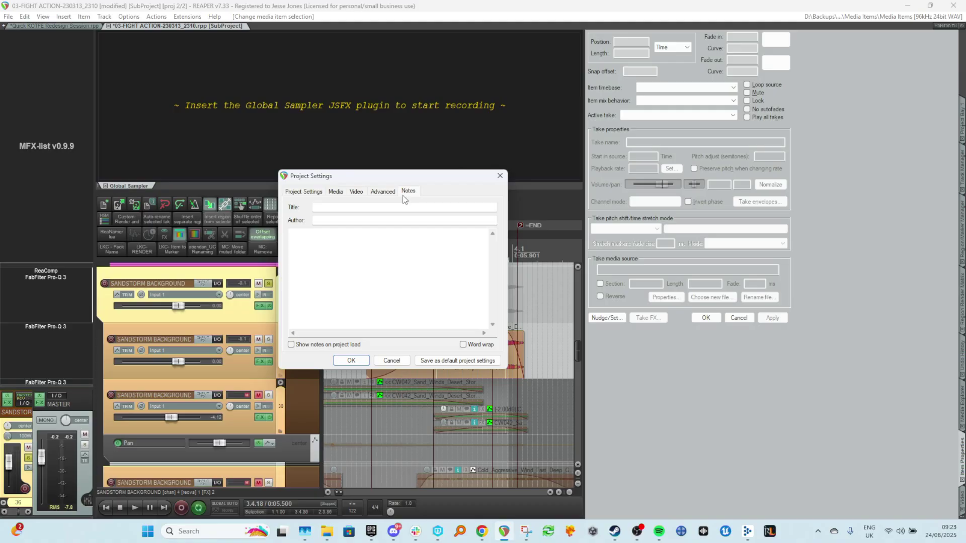
left_click(383, 192)
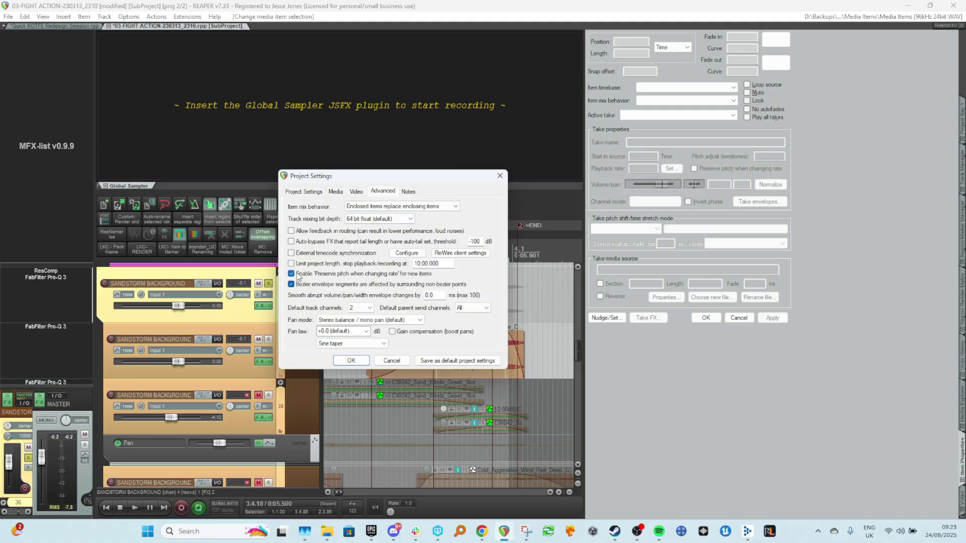
key("Escape")
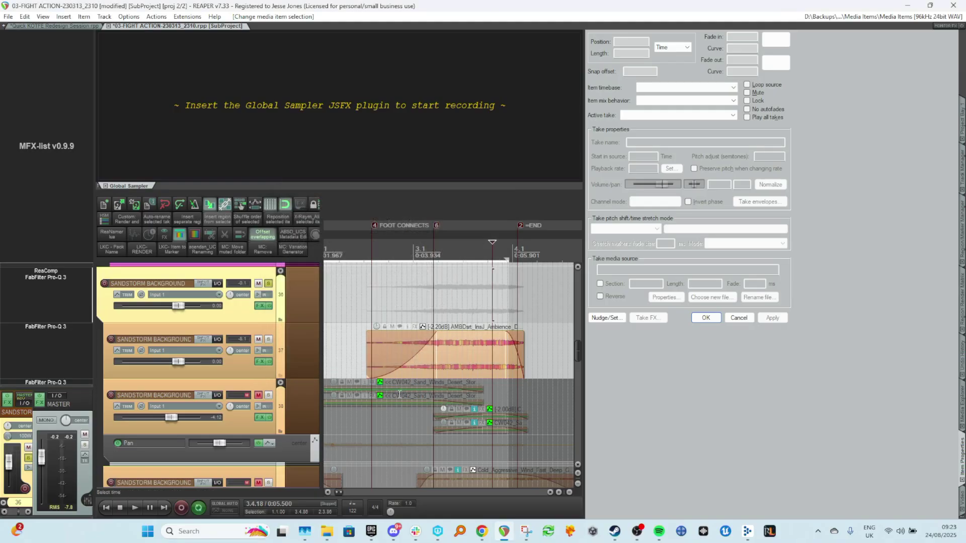
Try stretching the item's end to a playback rate of 0.855, audition it against the video and undo it.
key("space")
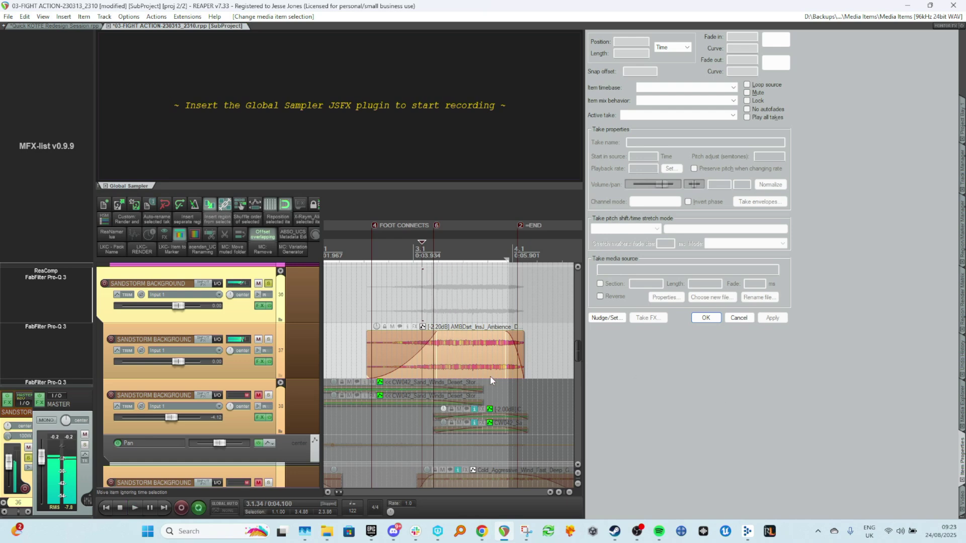
scroll(493, 377, "up", 4)
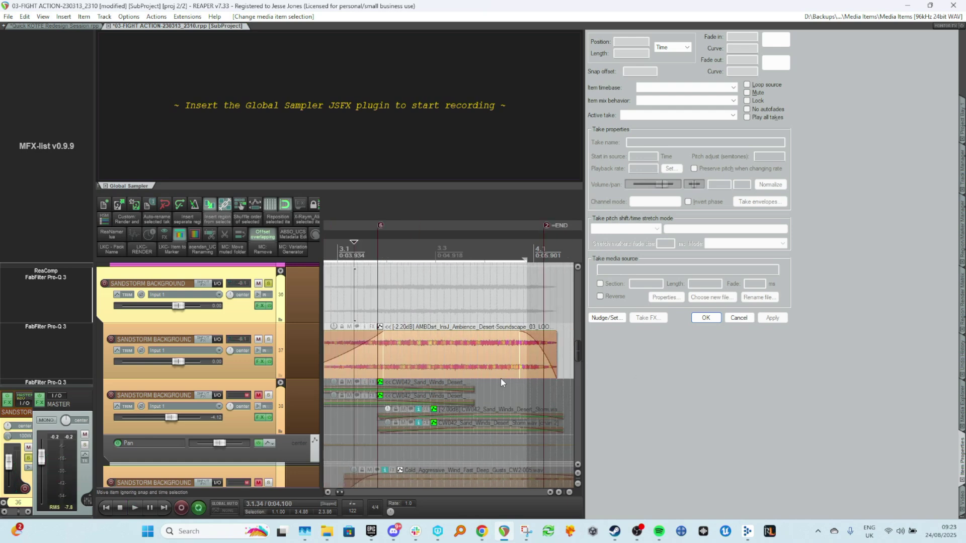
scroll(501, 382, "down", 3)
left_click_drag(511, 348, 530, 350)
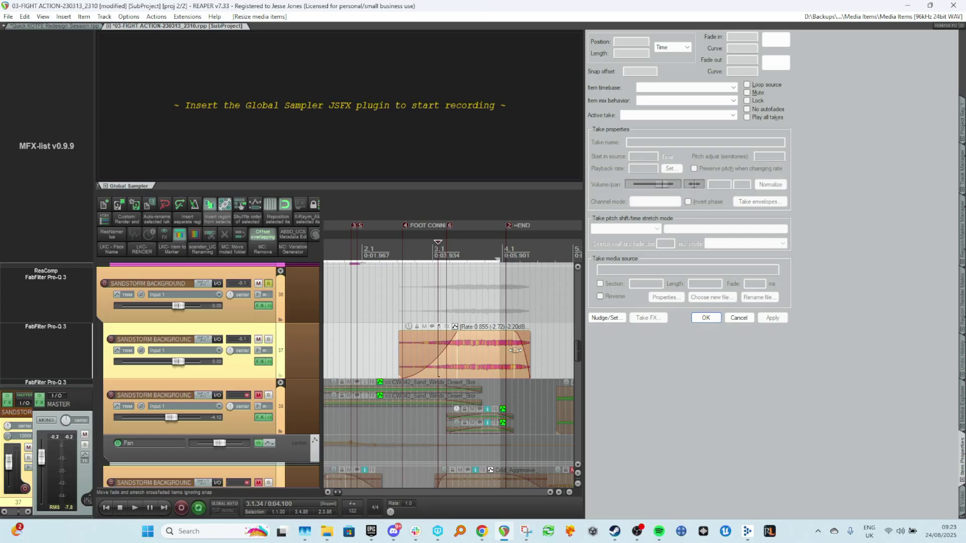
key("space")
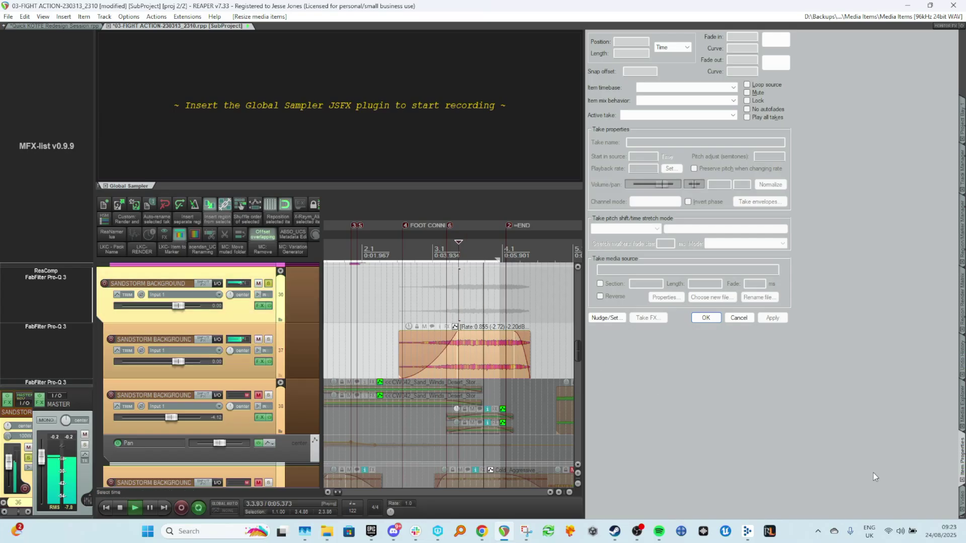
left_click(957, 498)
left_click(429, 304)
key("space")
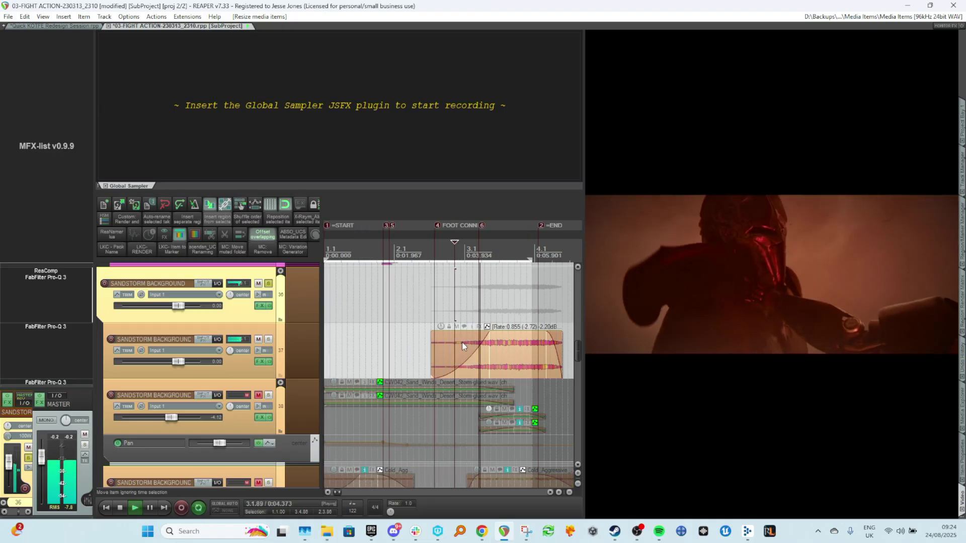
key("ctrl+z")
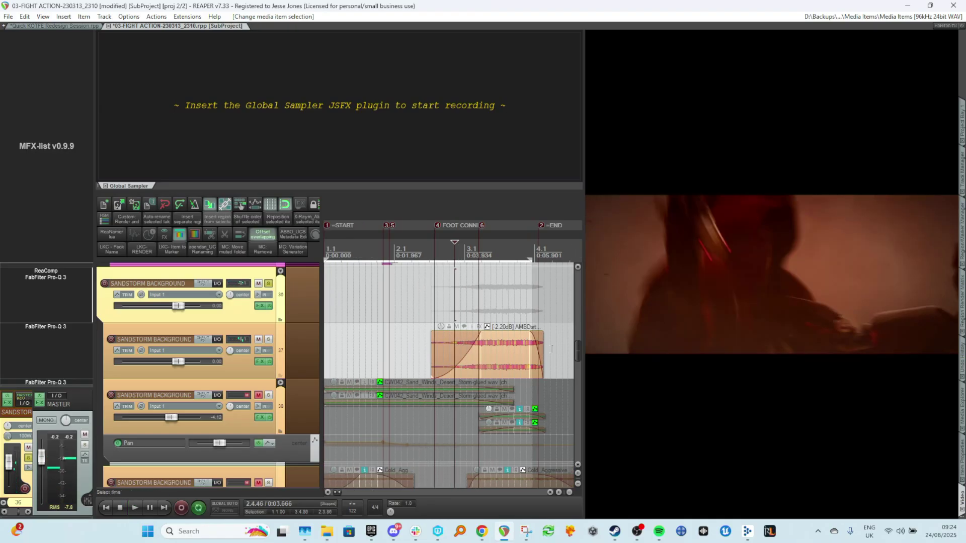
Stretch the desert soundscape item's end to a playback rate of 0.940 and audition it.
left_click_drag(542, 349, 546, 356)
key("space")
key("space")
key("space")
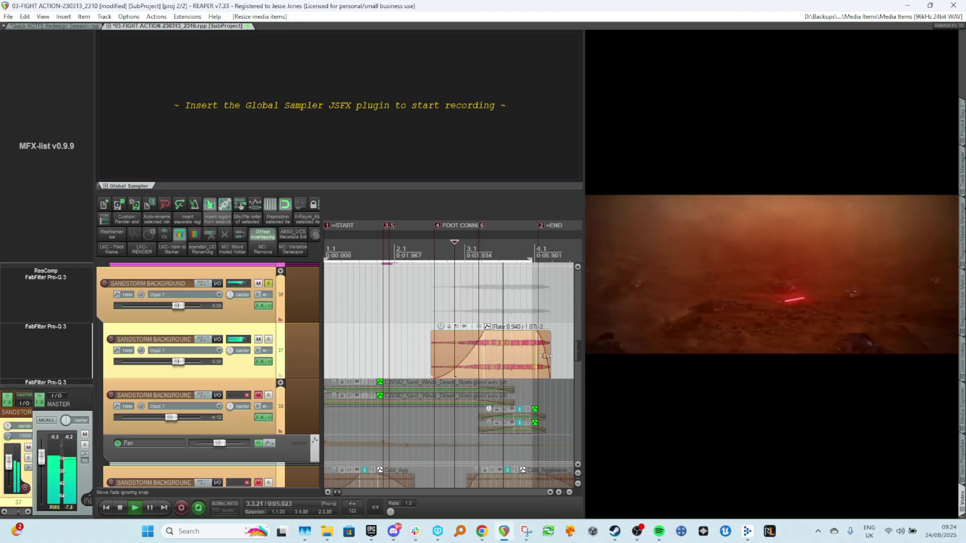
Stretch the item's end to a playback rate of 0.895 and audition it from the start against the video.
key("space")
left_click_drag(549, 355, 555, 358)
key("space")
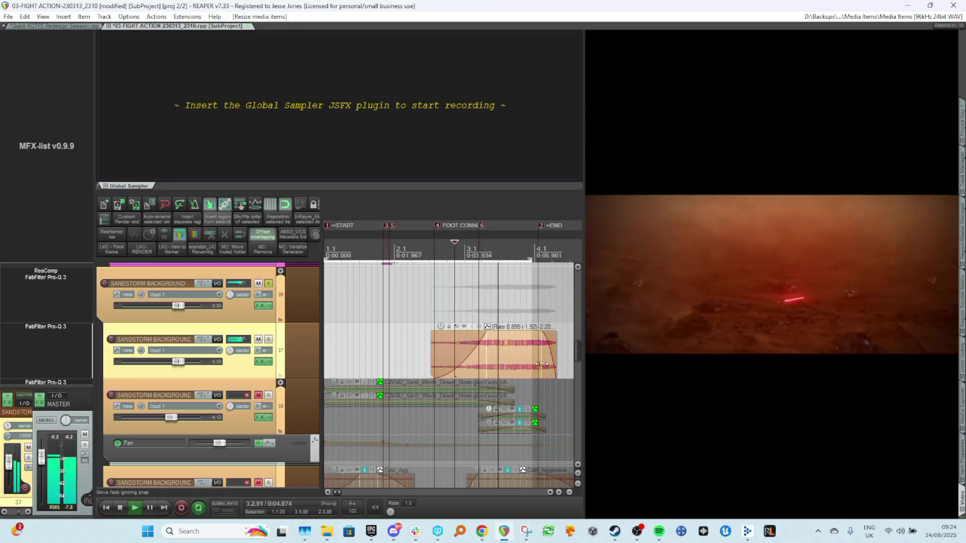
left_click(425, 302)
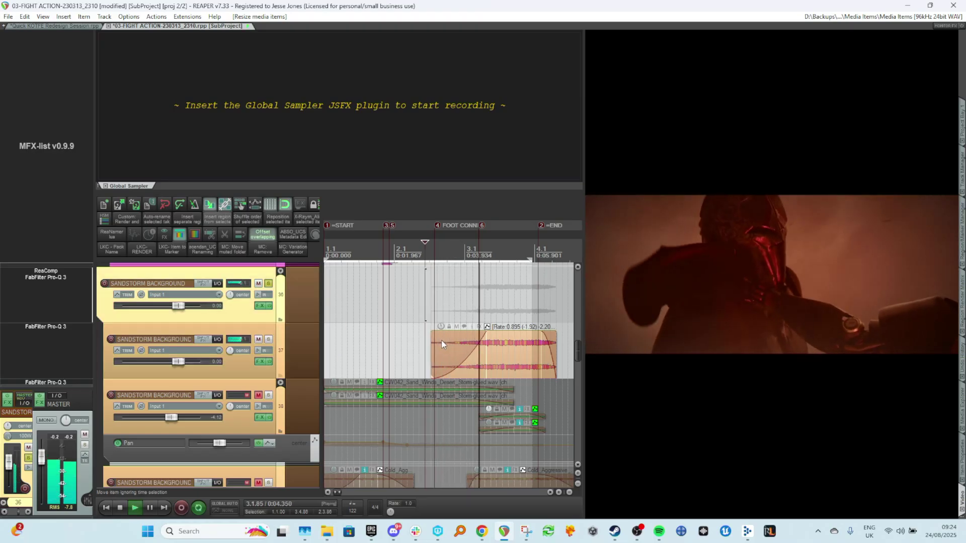
key("space")
Rename the desert soundscape track to NEW STORM SOUND and colour it green.
scroll(441, 343, "down", 2)
scroll(442, 343, "down", 2)
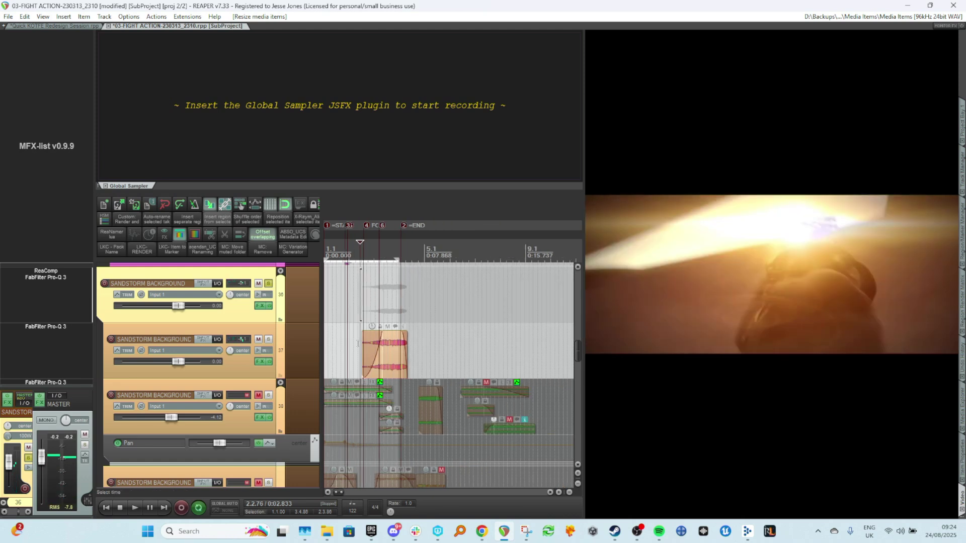
left_click(303, 352)
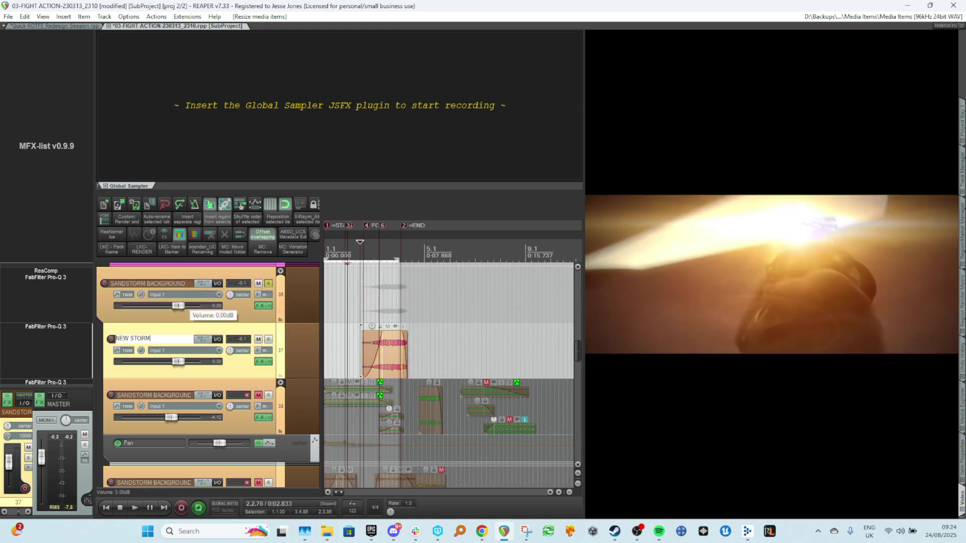
type("ND")
key("Return")
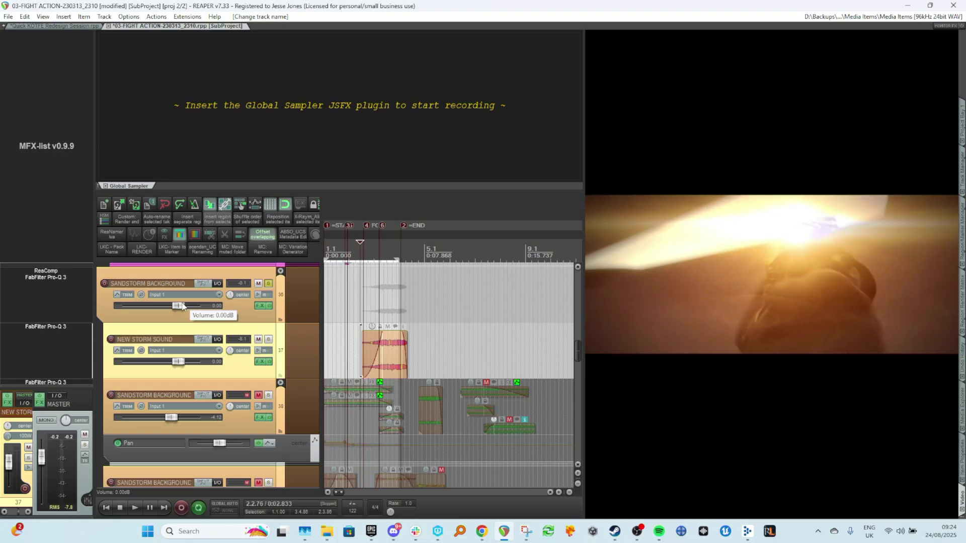
key("ctrl+s")
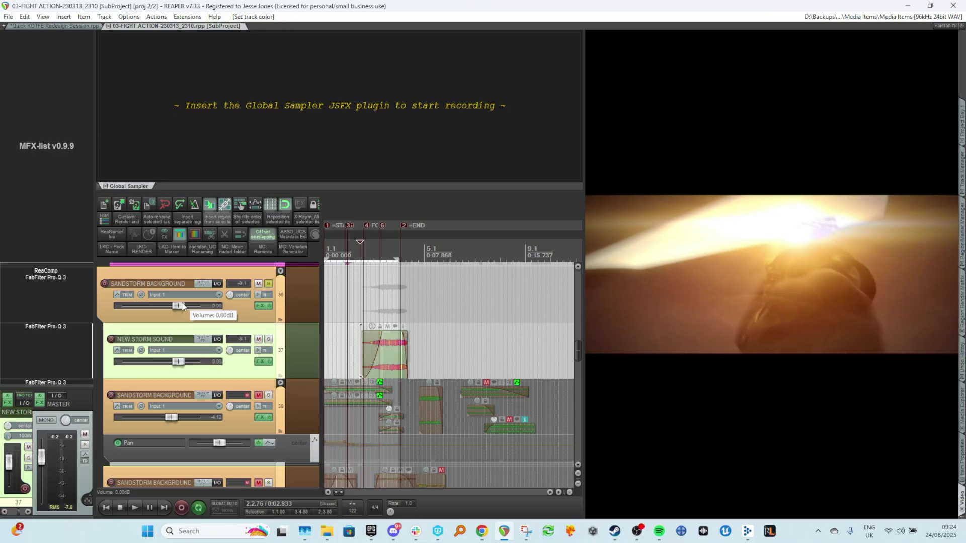
Duplicate the NEW STORM SOUND track.
key("ctrl+d")
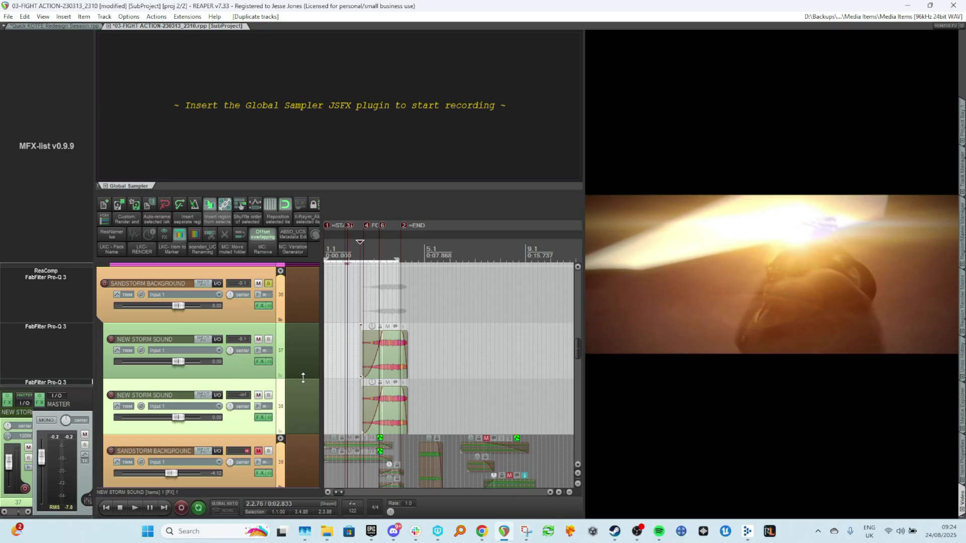
scroll(352, 327, "down", 3)
scroll(359, 258, "up", 1)
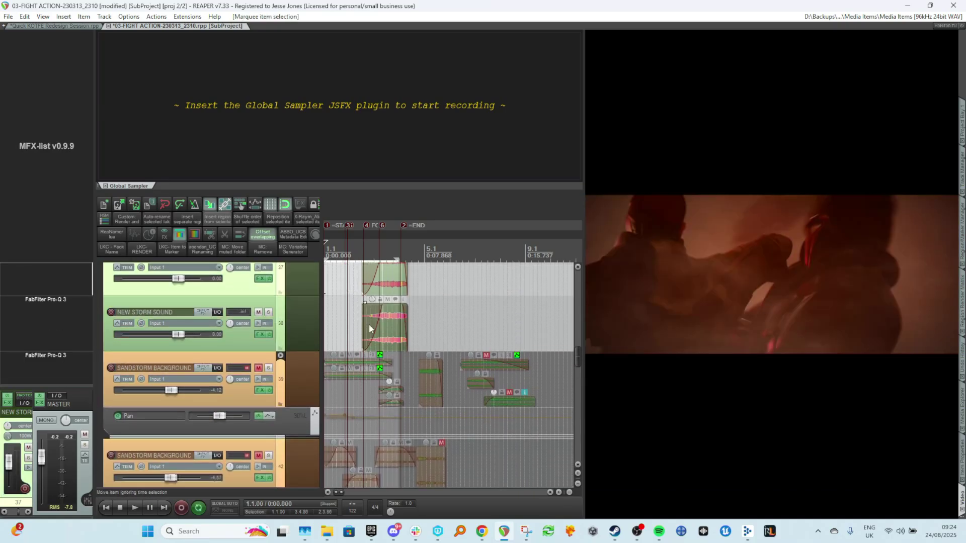
Delete the duplicate track's item and bypass its FX.
key("Delete")
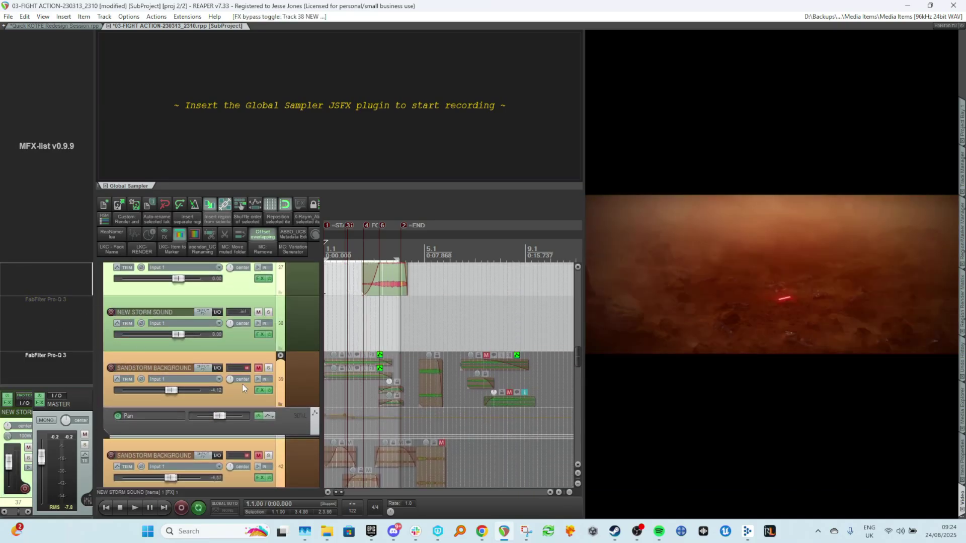
left_click(304, 343)
key("ctrl+s")
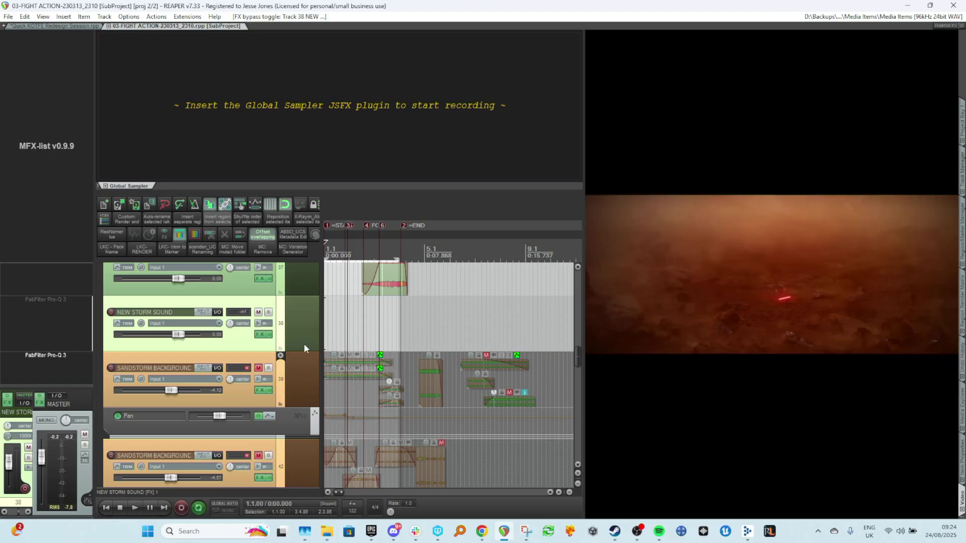
Open the media explorer and preview selected ranges of AMBDsrt_InsJ_Ambience_Desert-Soundscape_03_LOOP.wav.
key("ctrl+alt+x")
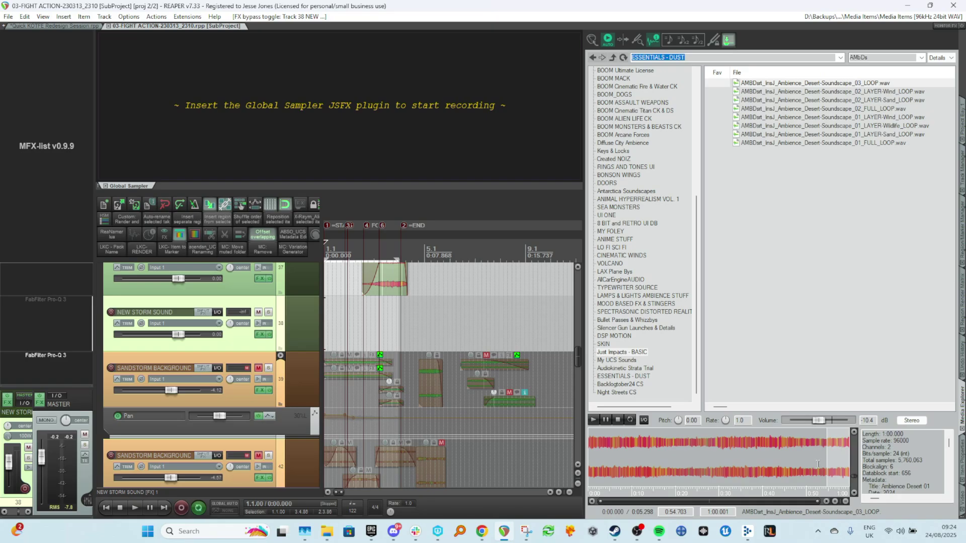
left_click(712, 443)
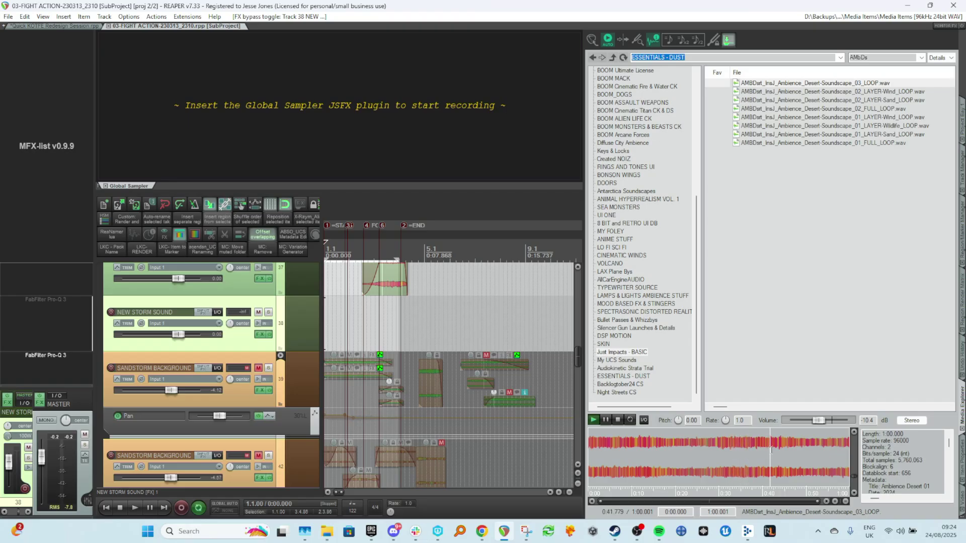
left_click_drag(719, 448, 762, 460)
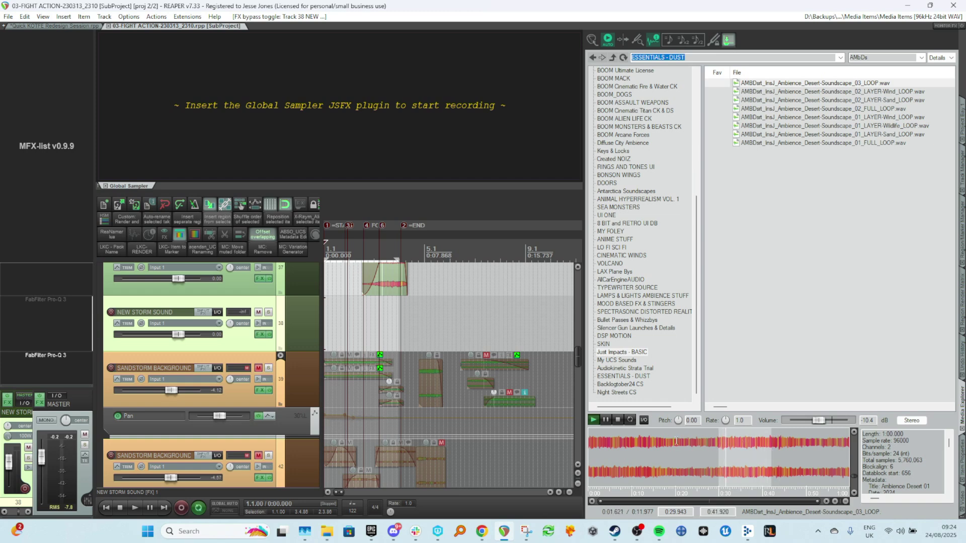
left_click(700, 443)
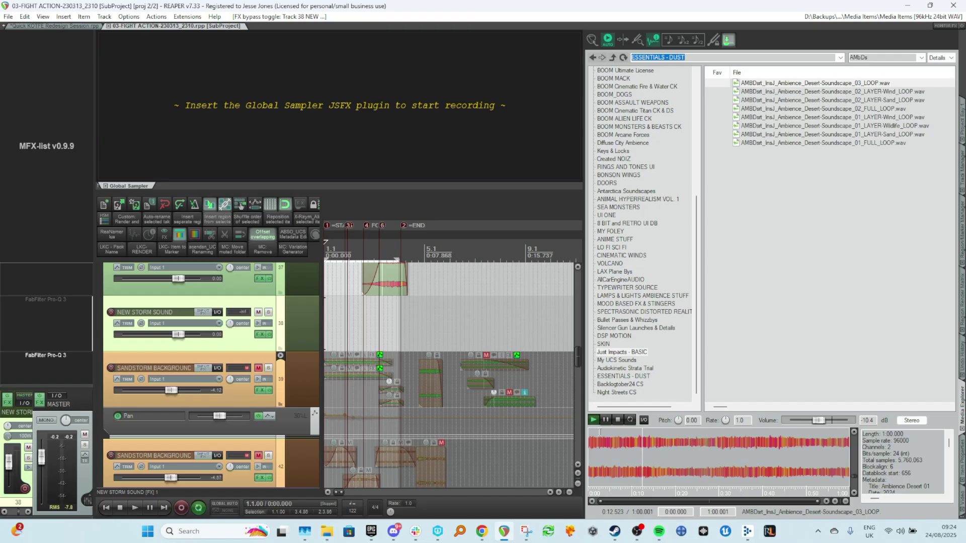
left_click_drag(703, 445, 763, 457)
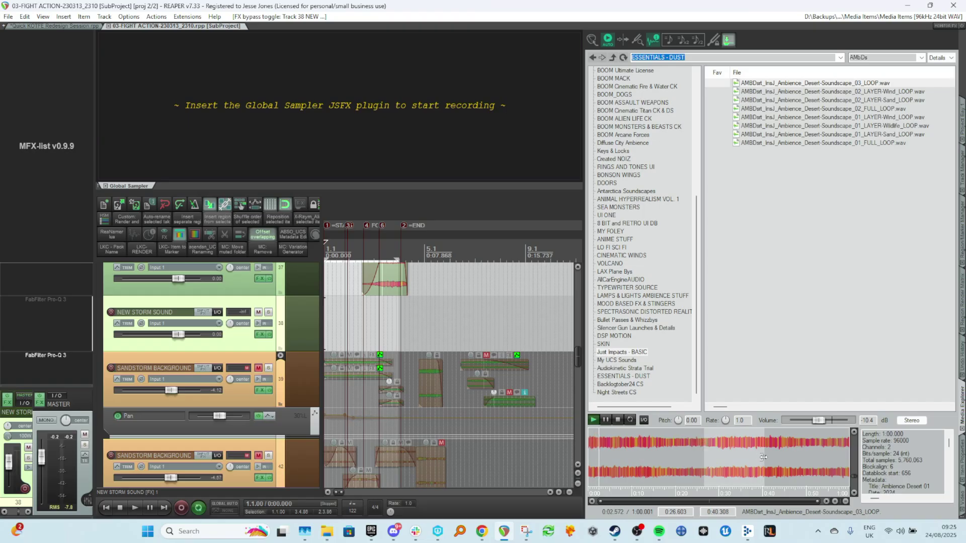
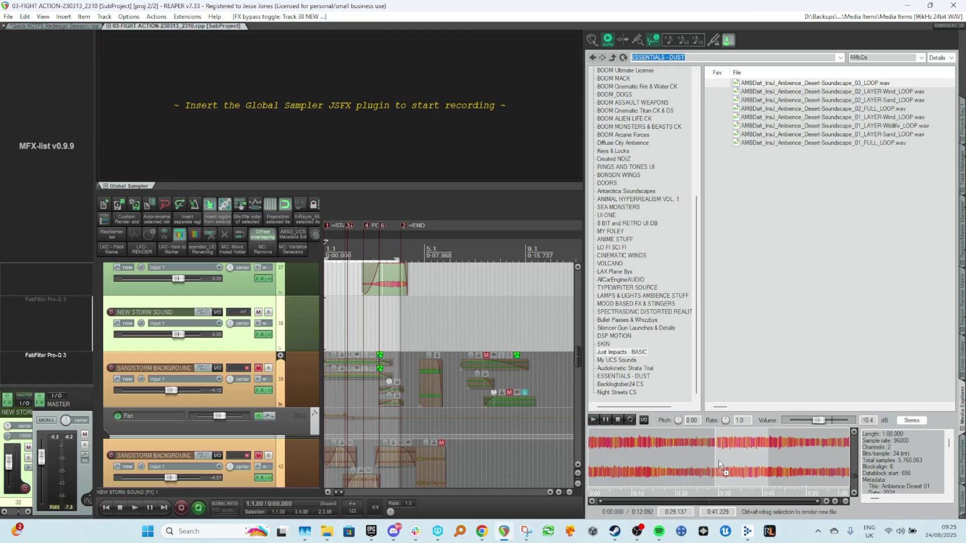
Insert the selected range of the desert soundscape loop onto the duplicate NEW STORM SOUND track with a short fade-in.
left_click_drag(720, 465, 400, 335)
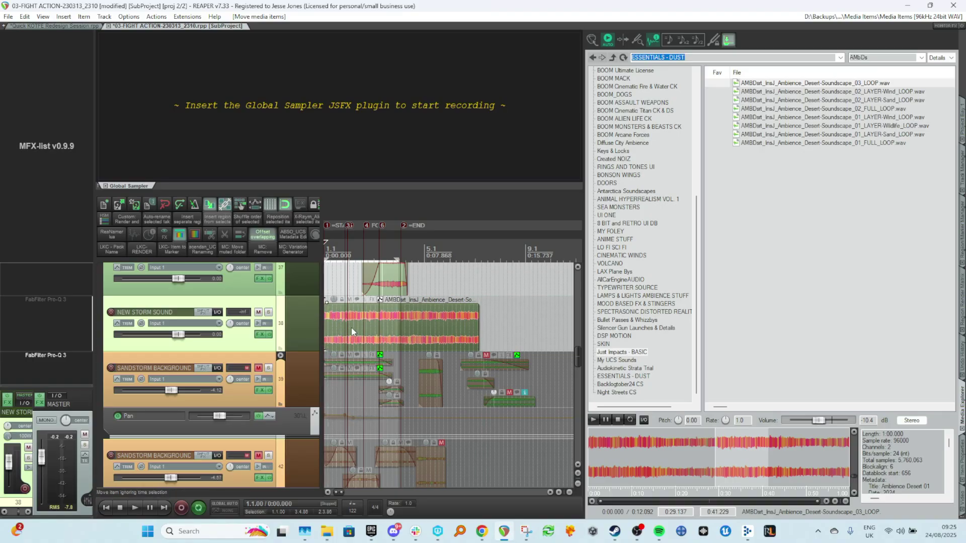
left_click_drag(326, 311, 341, 312)
scroll(423, 331, "up", 2)
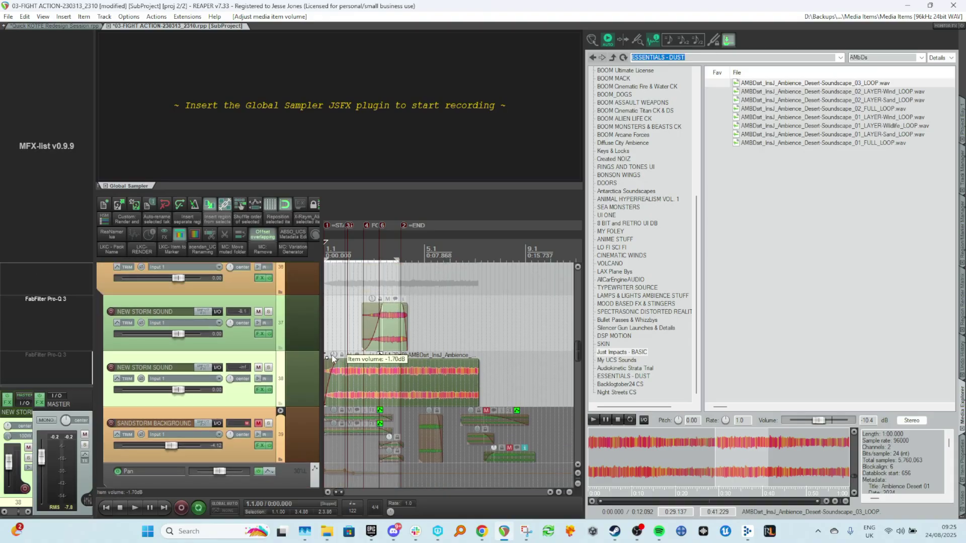
Lower the new item's volume to -2.20 dB and move it onto the upper NEW STORM SOUND track.
left_click_drag(333, 358, 329, 356)
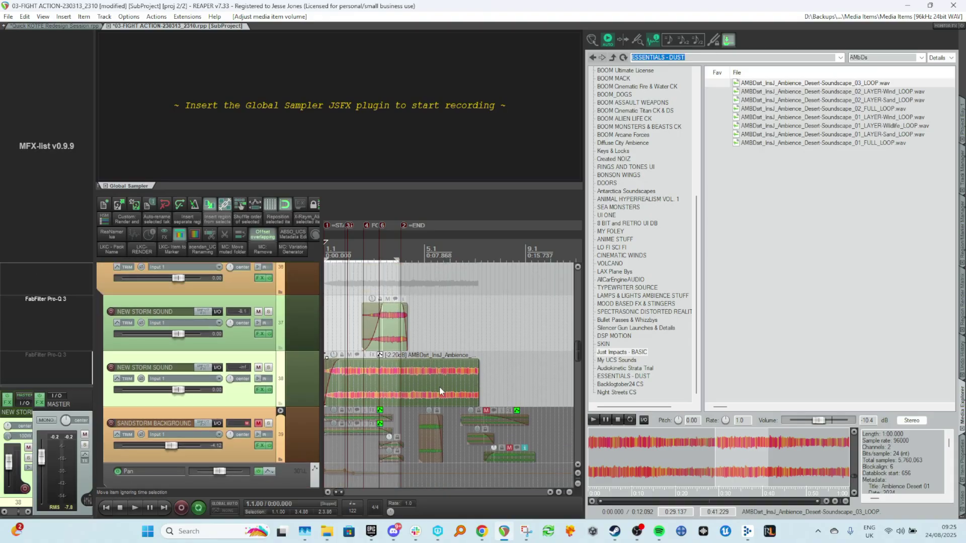
left_click_drag(474, 387, 363, 319)
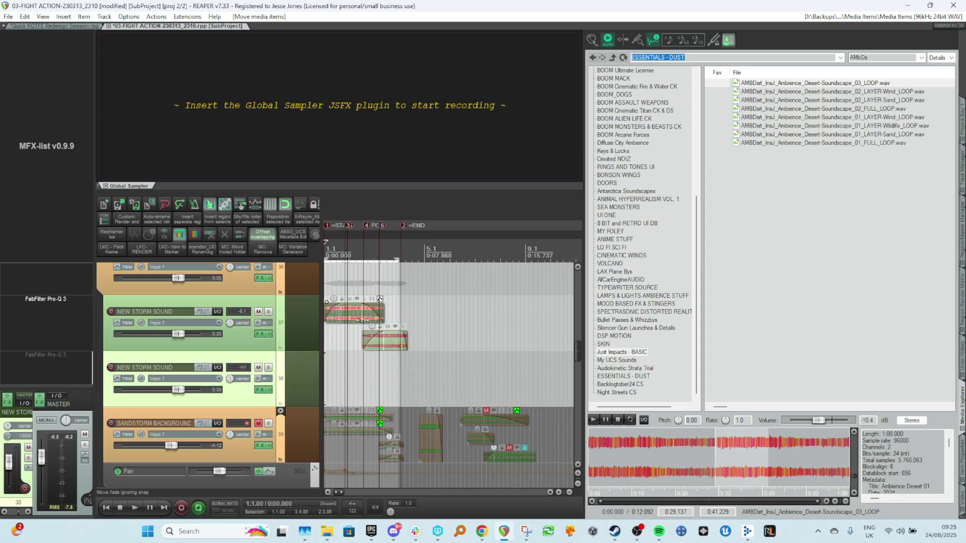
Play the scene from near the start to audition the new storm layer against the picture.
left_click(333, 280)
key("space")
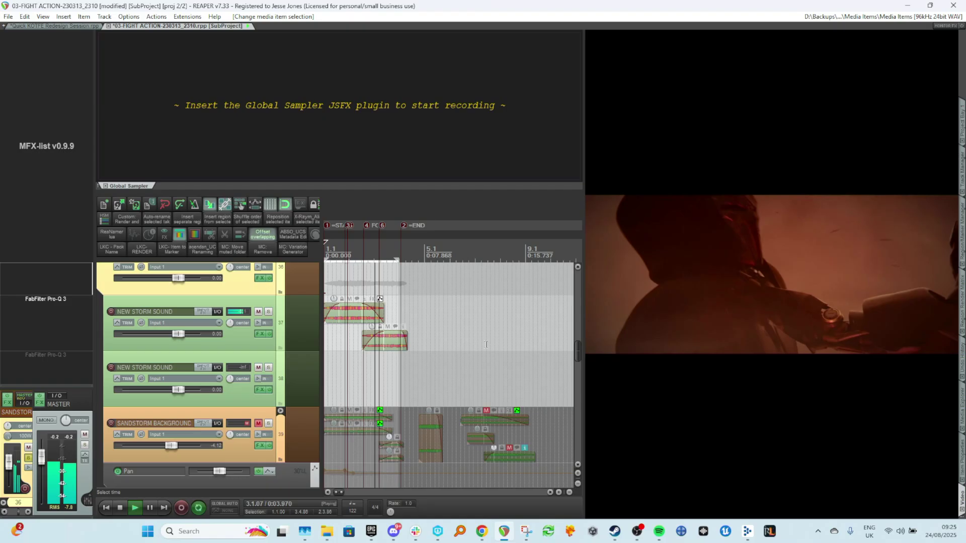
key("space")
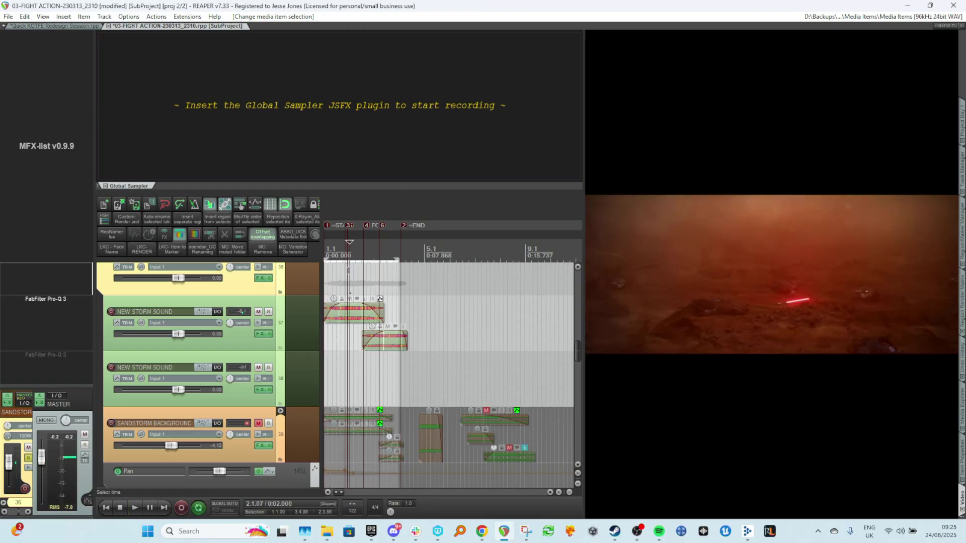
key("space")
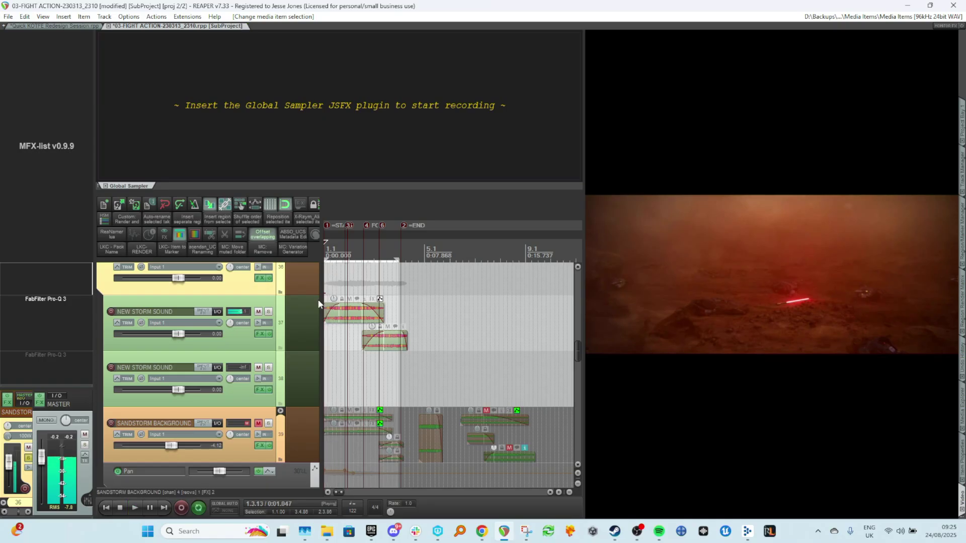
Stretch the end of the upper storm item to slow its playback rate to about 0.966 and audition it.
scroll(391, 299, "up", 3)
scroll(324, 306, "up", 3)
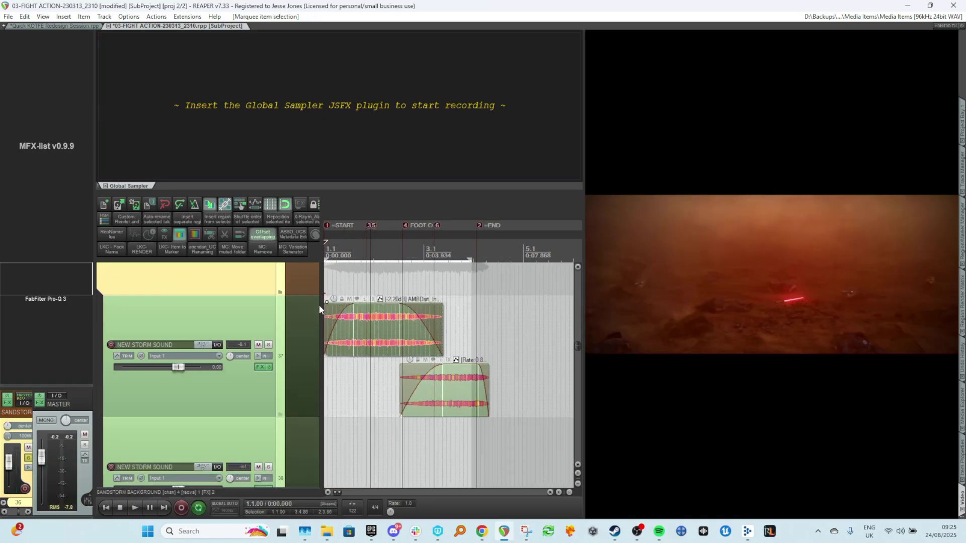
left_click(961, 467)
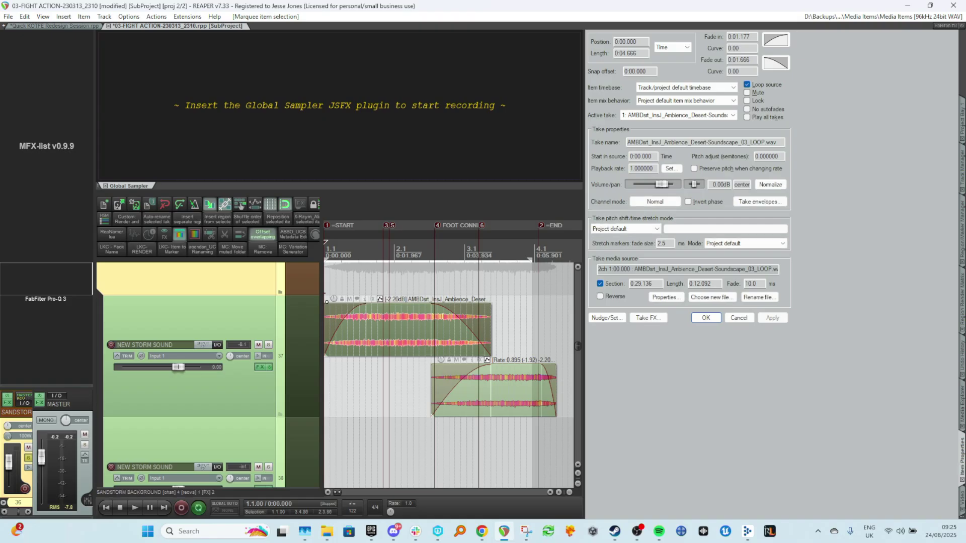
left_click(962, 502)
left_click_drag(489, 320, 497, 324)
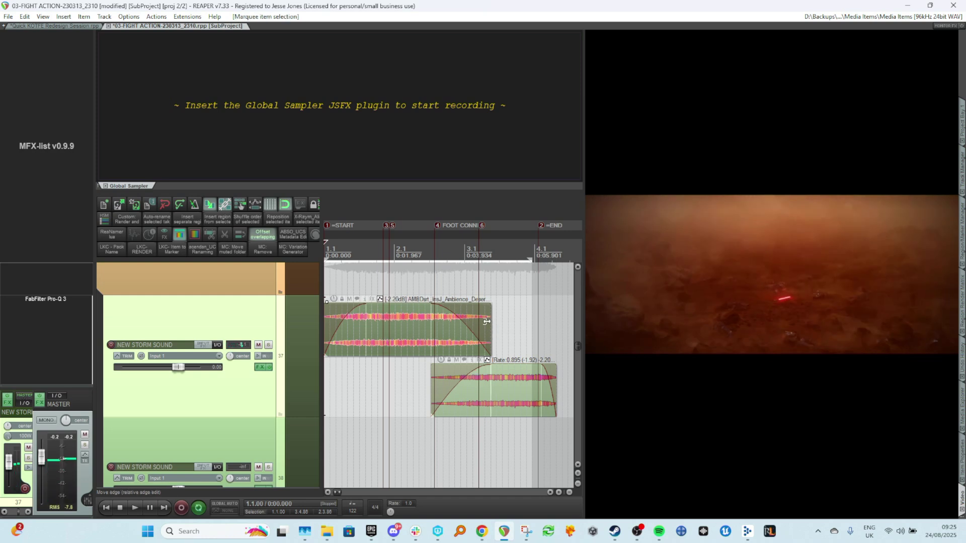
left_click(407, 279)
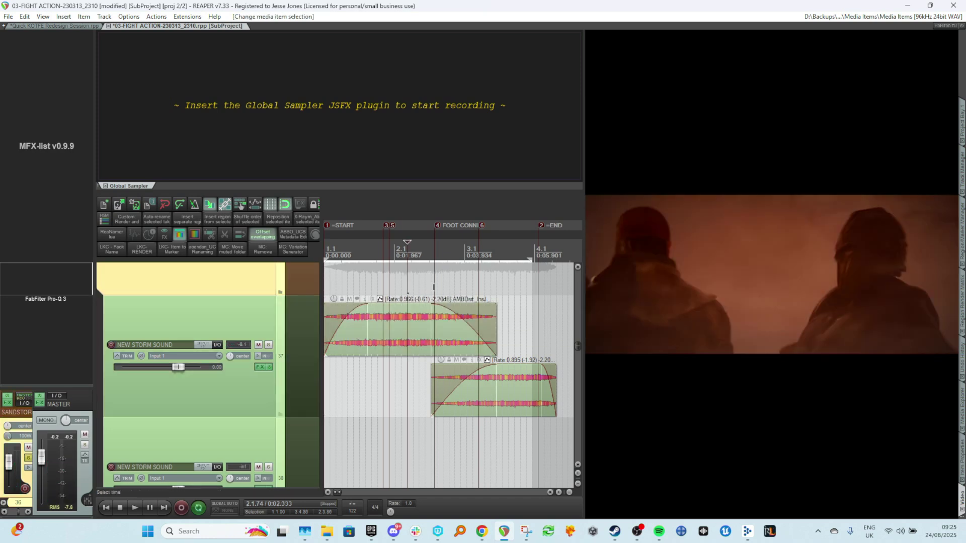
key("w")
key("space")
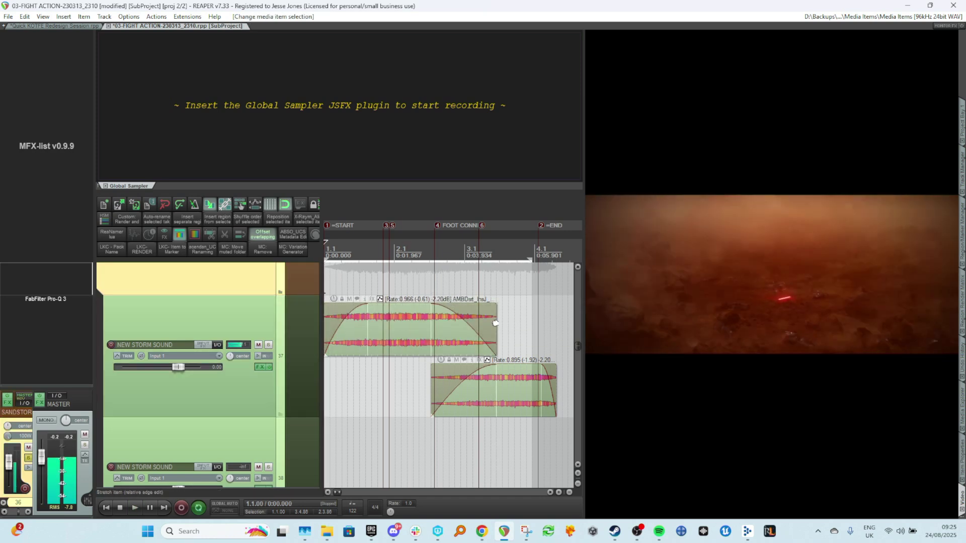
key("space")
Try stretching the storm item further to a playback rate of about 0.875, then undo it.
left_click_drag(495, 324, 514, 324)
key("space")
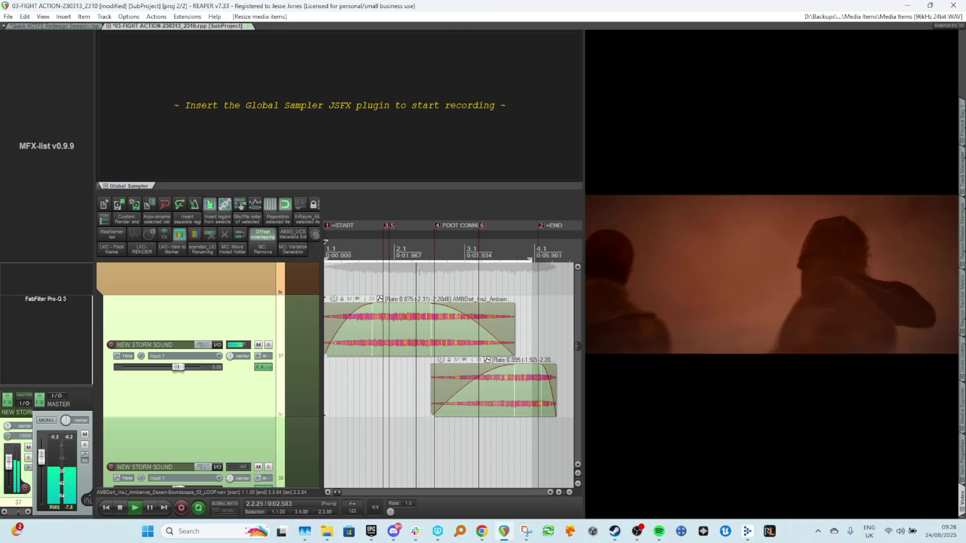
key("space")
key("ctrl+z")
Stretch the storm item's end again to a playback rate of about 0.881 and play it back.
left_click_drag(497, 328, 513, 332)
key("space")
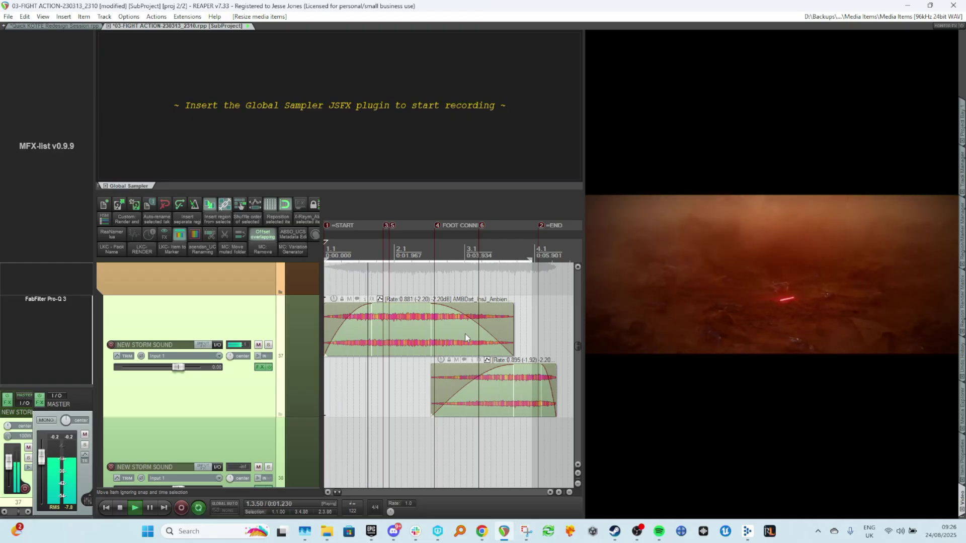
scroll(448, 336, "down", 2)
scroll(437, 333, "down", 3)
key("space")
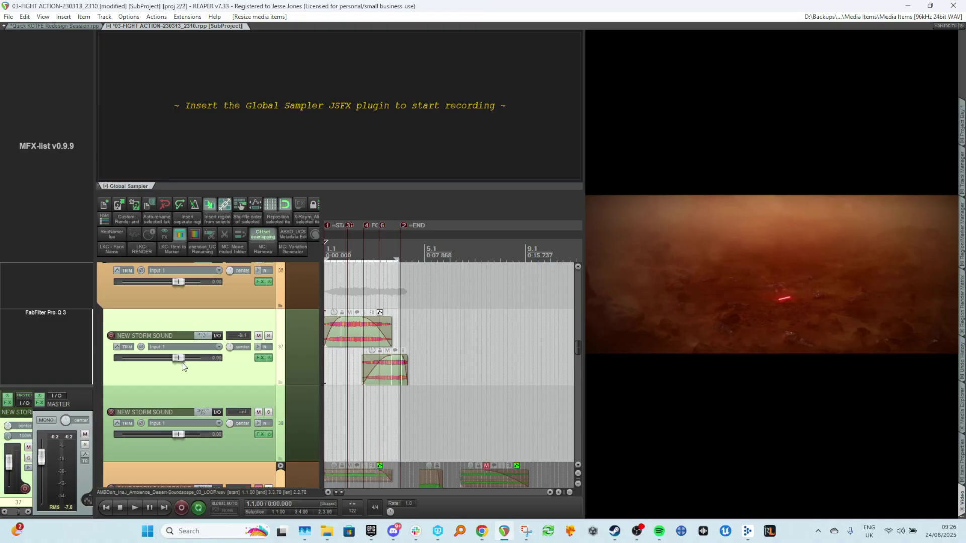
Nudge the upper NEW STORM SOUND track's volume down slightly and save the project.
left_click_drag(182, 362, 180, 360)
left_click(341, 298)
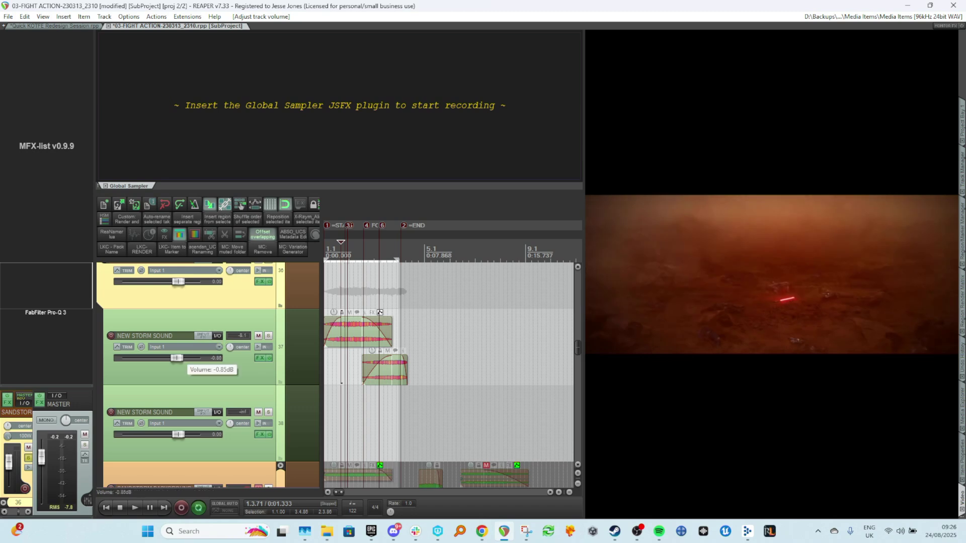
left_click(324, 272)
key("ctrl+s")
Audition the scene with the SANDSTORM BACKGROUND tracks muted and soloed in turn.
scroll(312, 325, "down", 6)
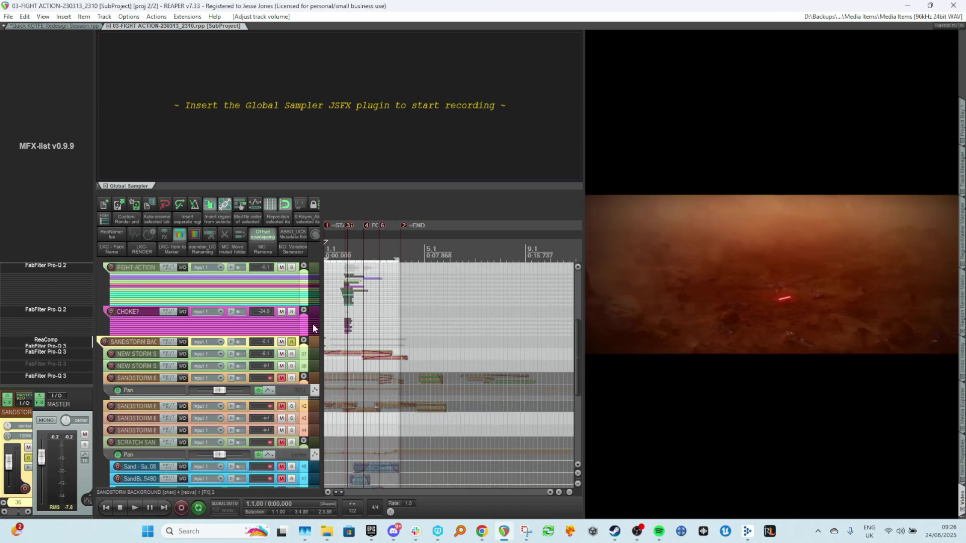
scroll(338, 371, "up", 4)
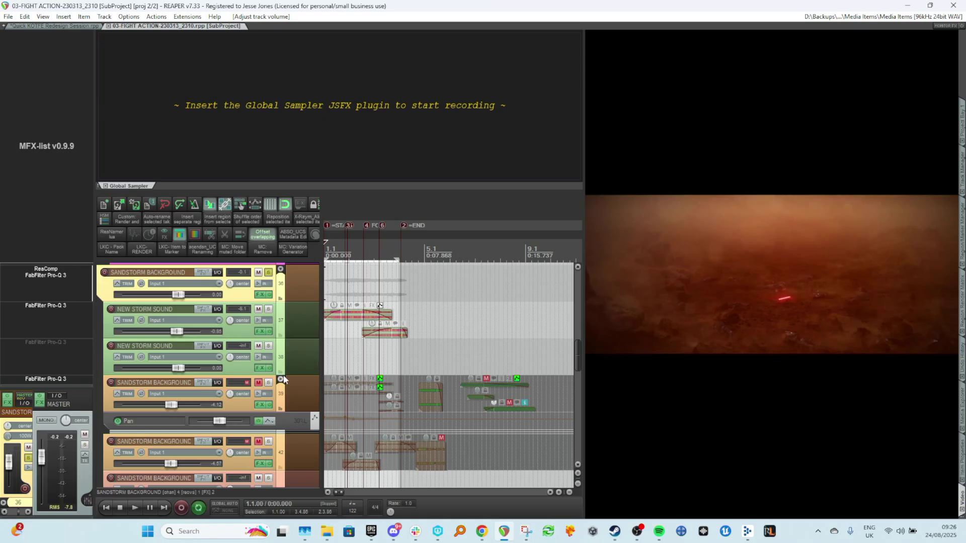
left_click(259, 383)
left_click(264, 442)
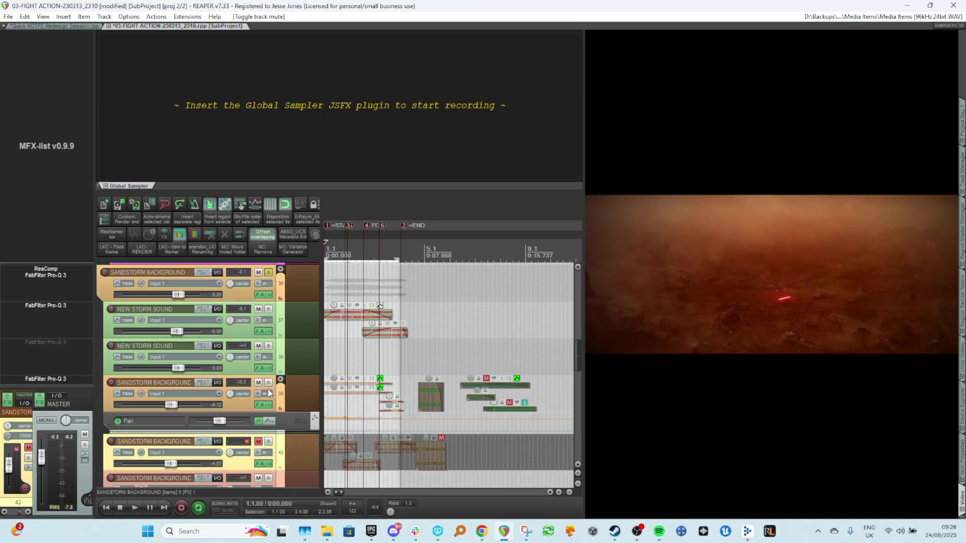
left_click(259, 442)
left_click(258, 383)
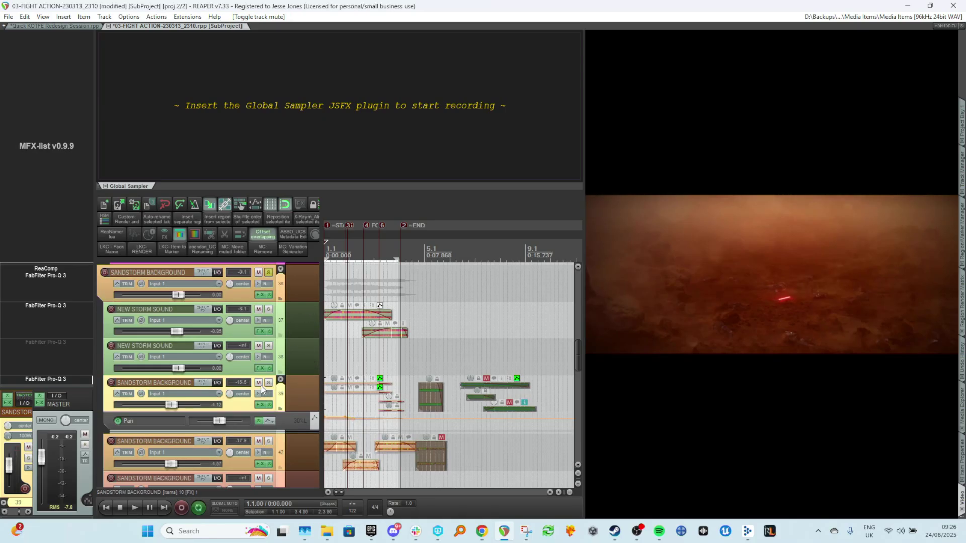
left_click(345, 338)
key("Home")
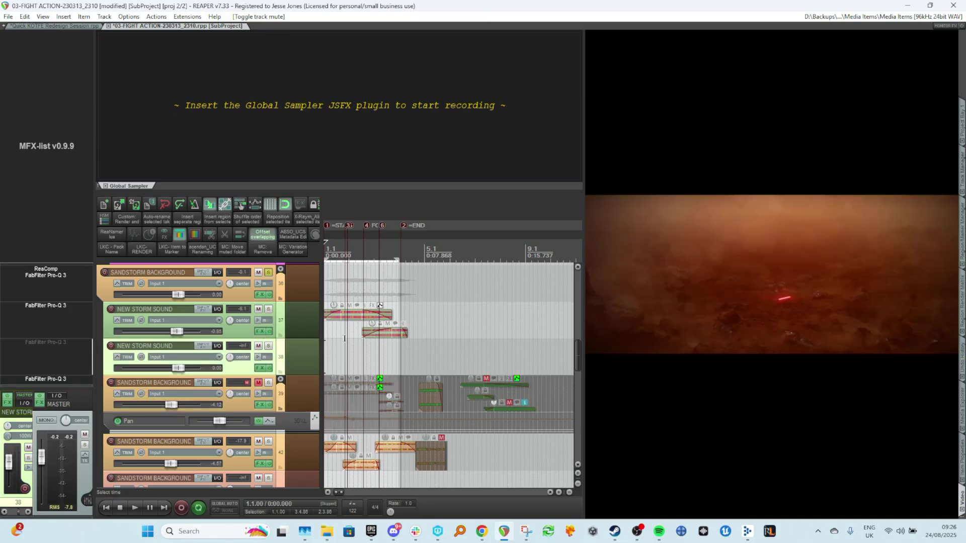
left_click(268, 442)
key("space")
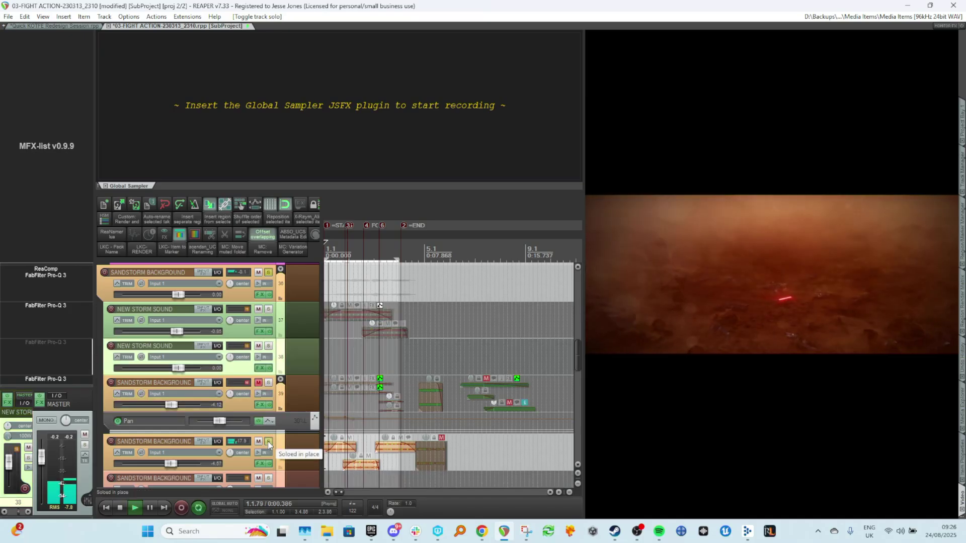
left_click(268, 442)
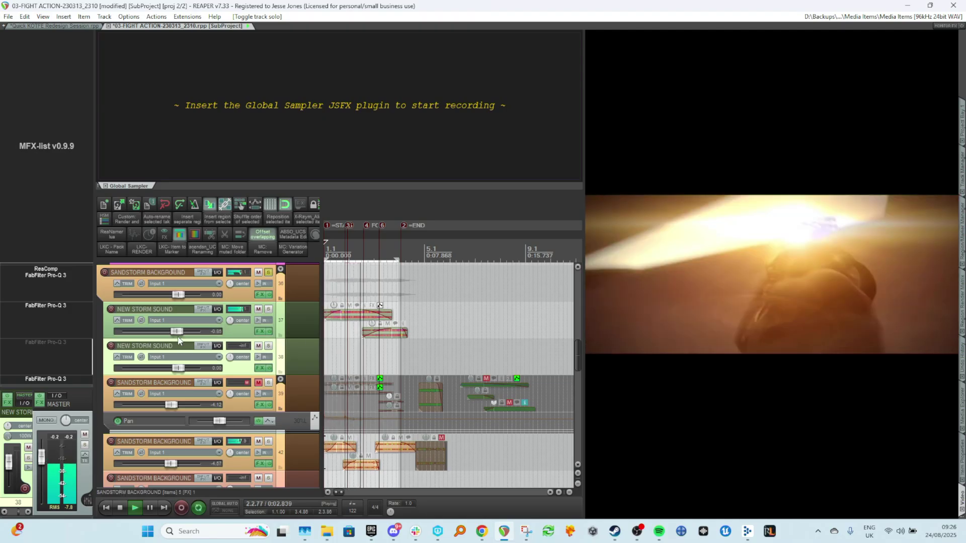
Lower the upper NEW STORM SOUND track's fader a little more and play the scene back.
left_click(179, 333)
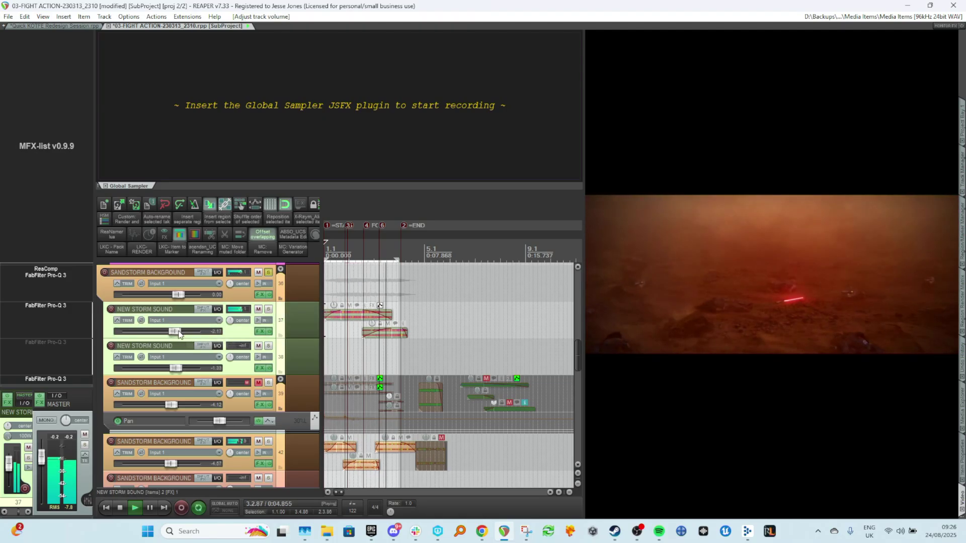
left_click(231, 338)
left_click_drag(176, 331, 172, 331)
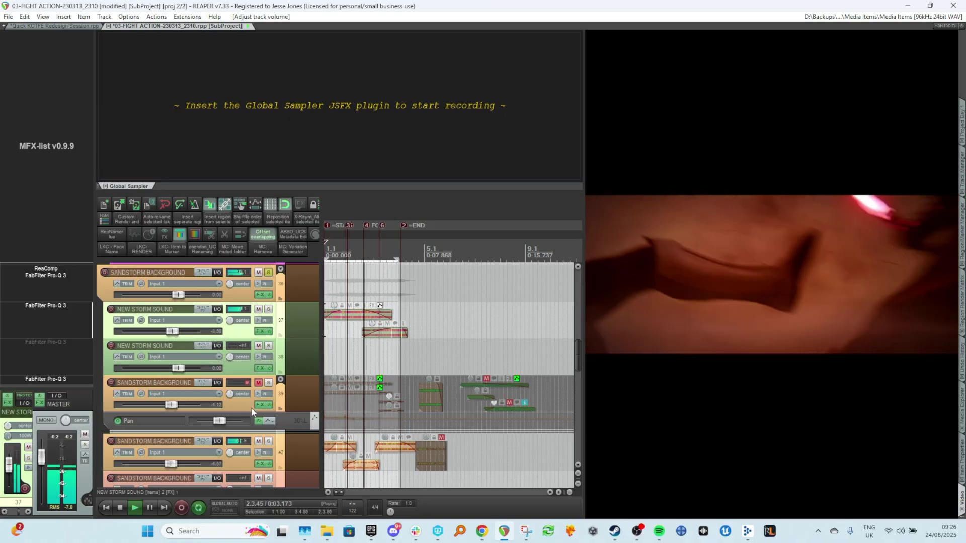
key("space")
key("space")
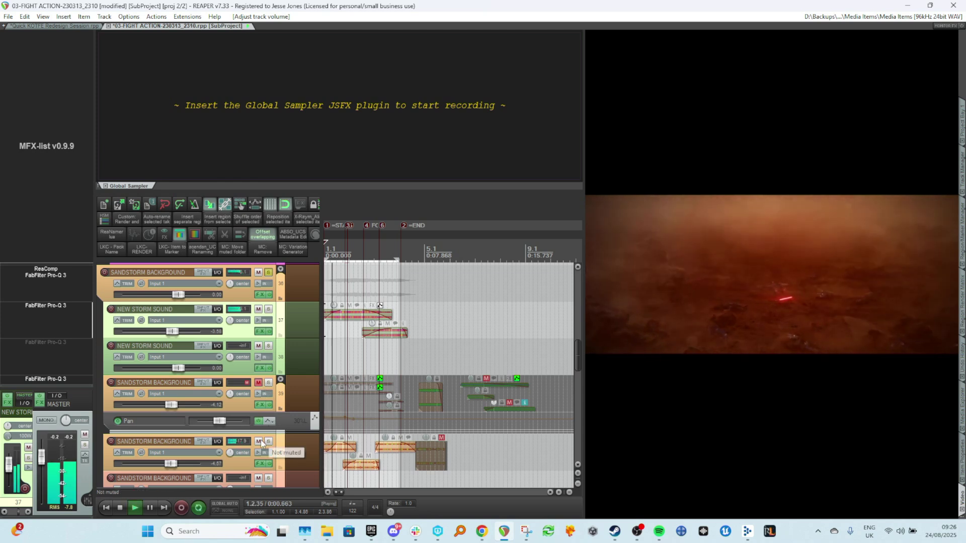
Compare the track 42 SANDSTORM BACKGROUND layer muted and soloed during playback.
left_click(260, 441)
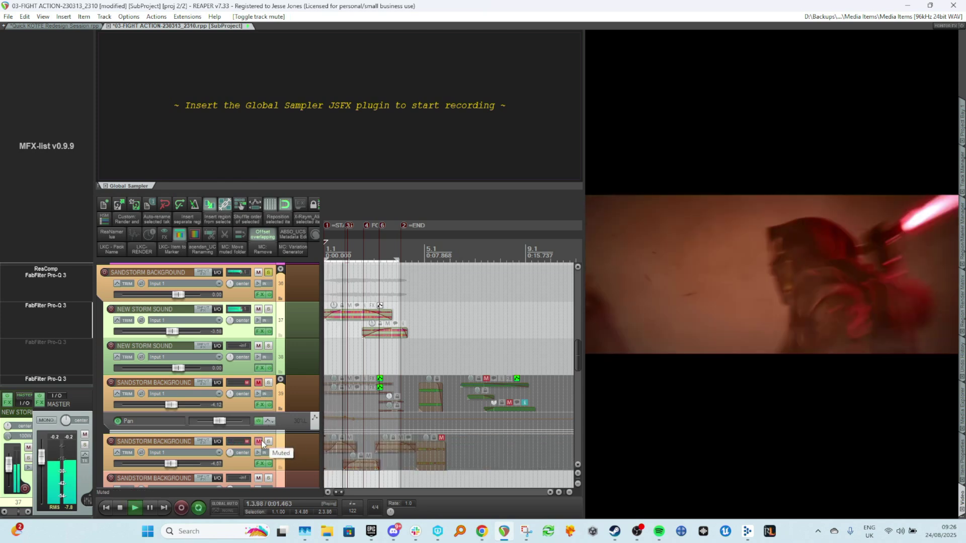
left_click(260, 441)
key("space")
left_click(268, 441)
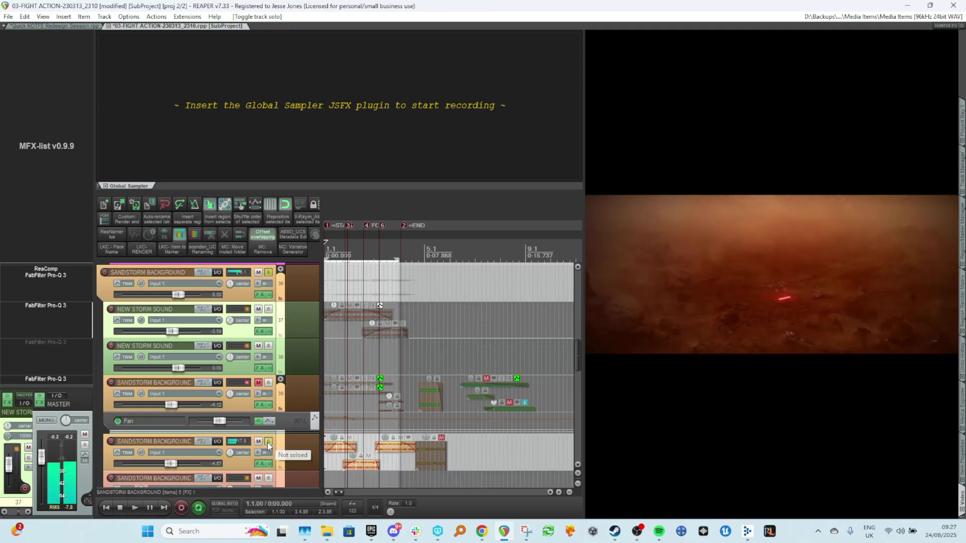
key("space")
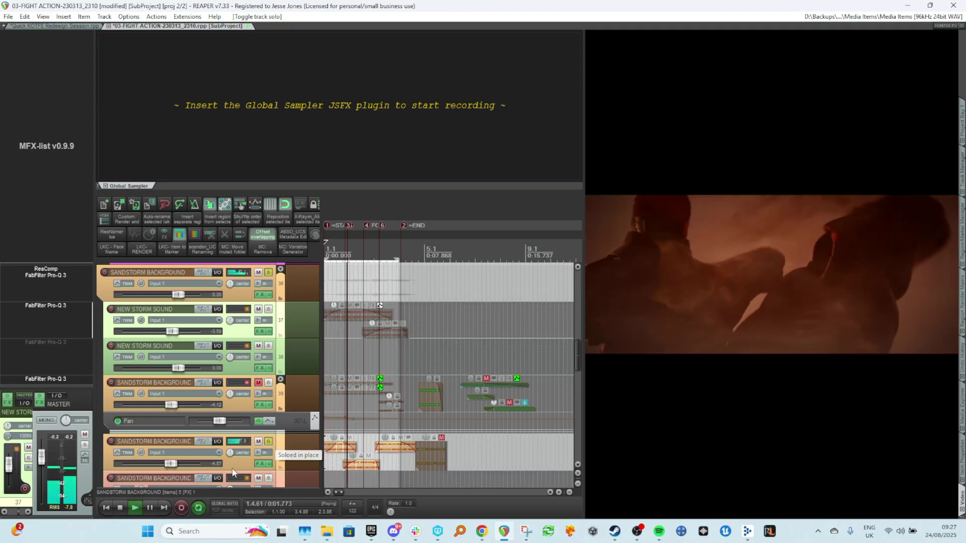
key("space")
Open the FabFilter Pro-Q 3 on the track 42 SANDSTORM BACKGROUND and play the scene to view its spectrum.
scroll(277, 427, "down", 1)
scroll(278, 427, "down", 1)
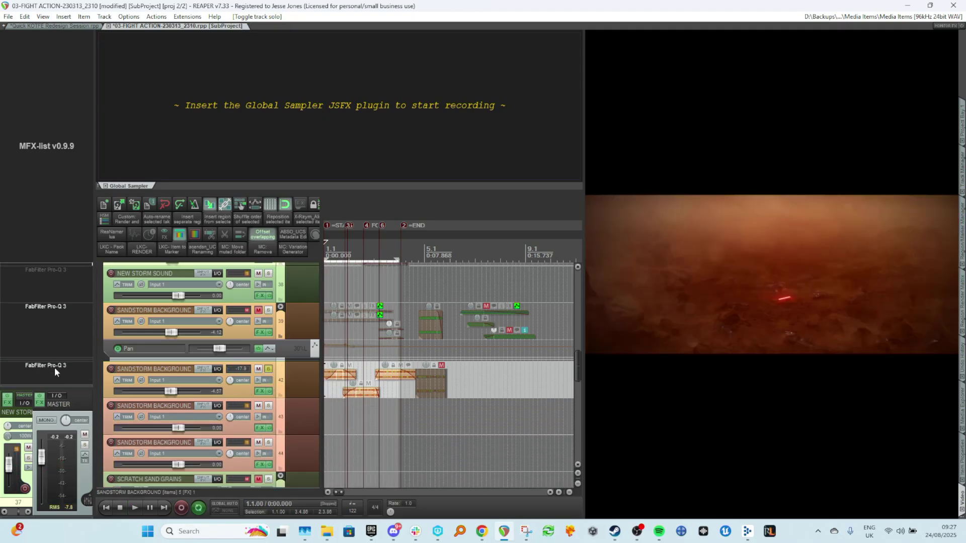
left_click(89, 377)
scroll(315, 436, "up", 1)
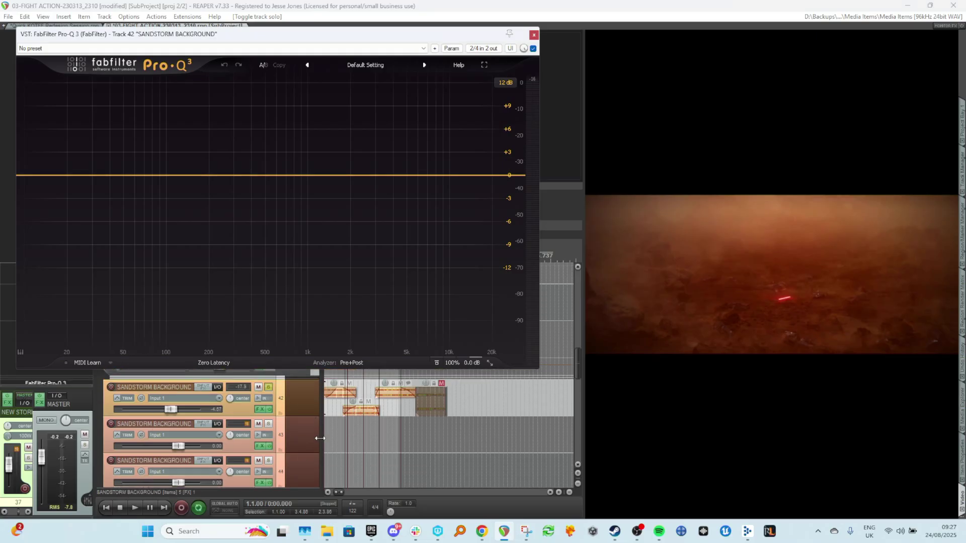
left_click(330, 406)
key("space")
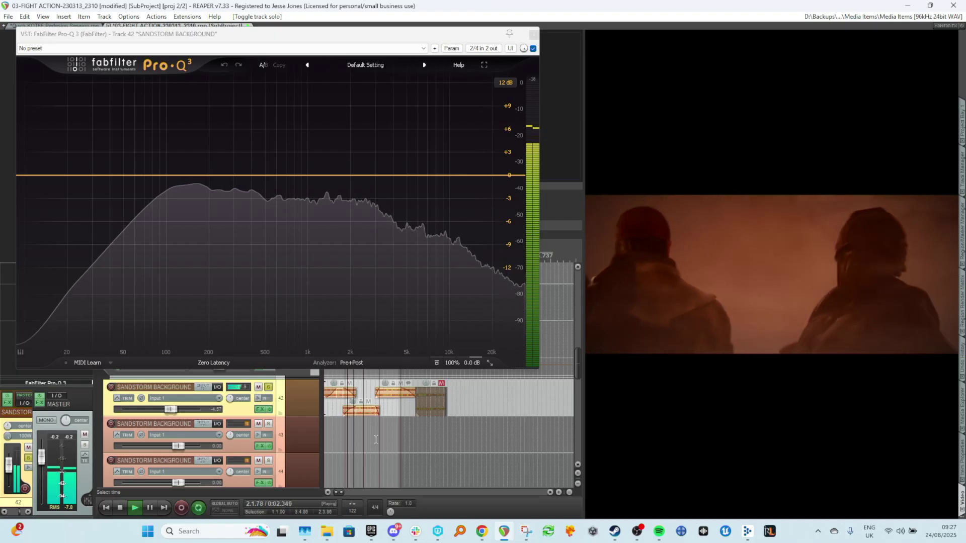
Toggle solo on the track 42 SANDSTORM BACKGROUND while playing to compare its spectrum in Pro-Q 3.
scroll(260, 403, "up", 1)
key("space")
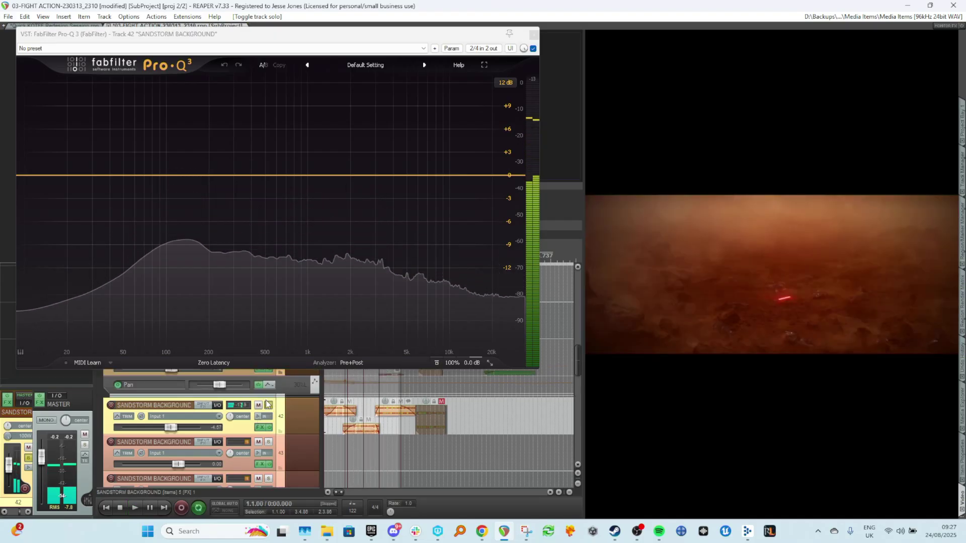
left_click(268, 406)
key("space")
scroll(359, 412, "up", 6)
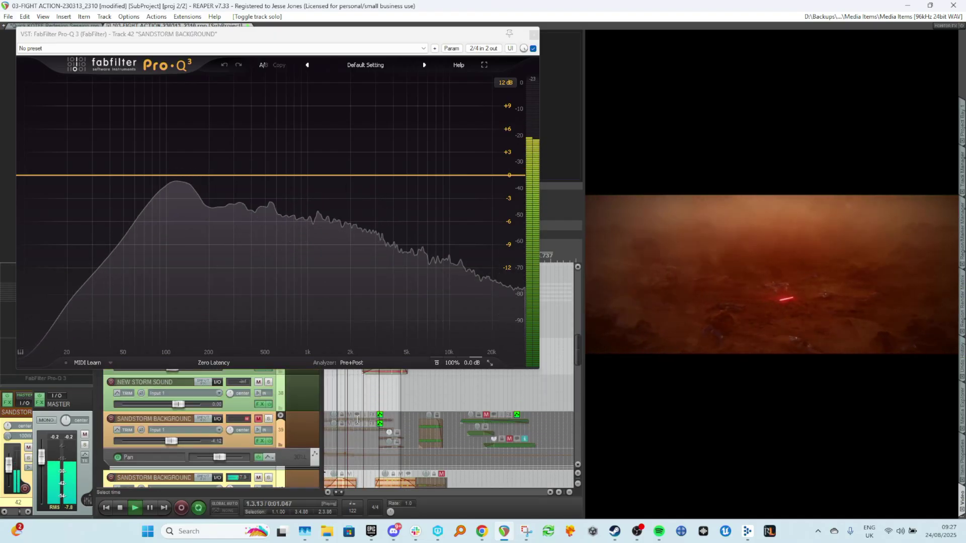
scroll(360, 427, "down", 6)
key("space")
key("space")
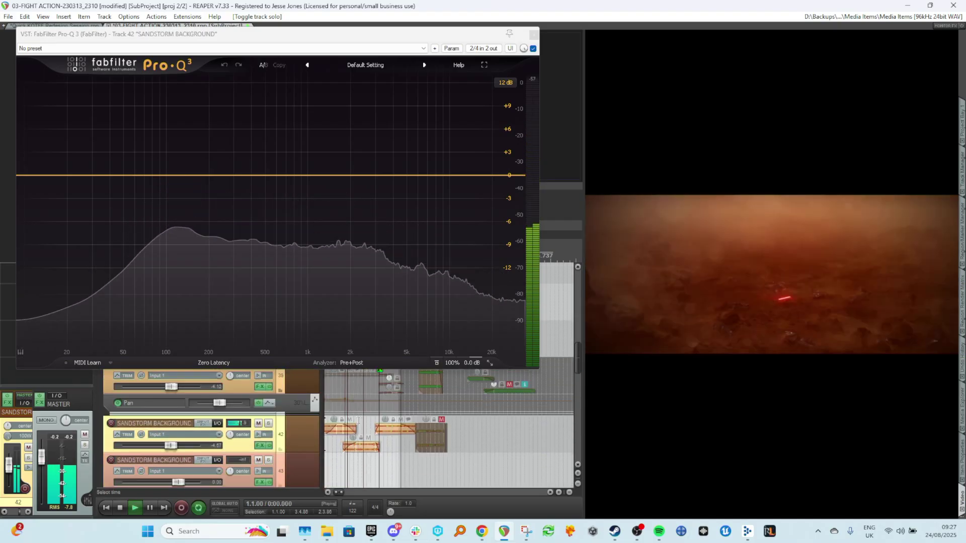
Toggle mute on the track 42 SANDSTORM BACKGROUND during playback to compare, then close the Pro-Q 3 window.
left_click(259, 424)
key("space")
key("space")
left_click(258, 424)
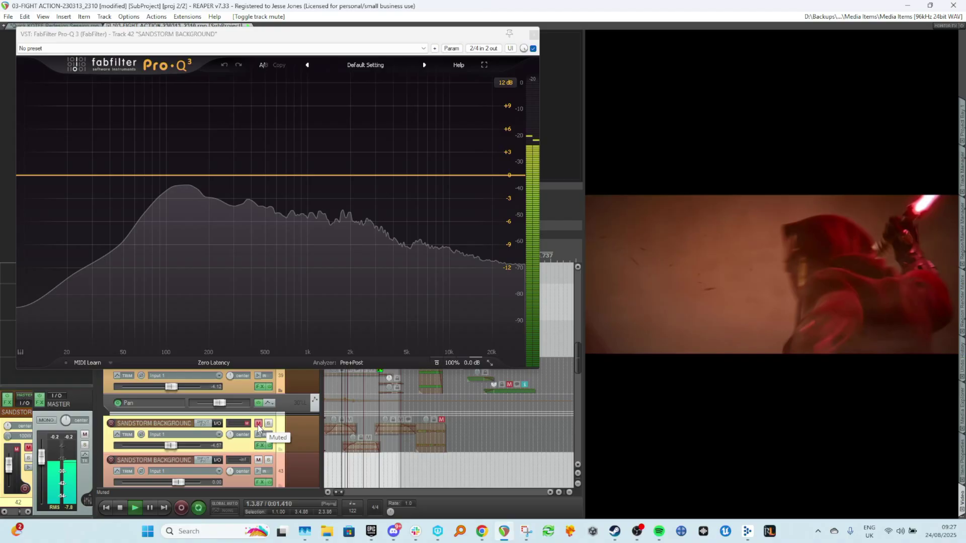
key("space")
key("space")
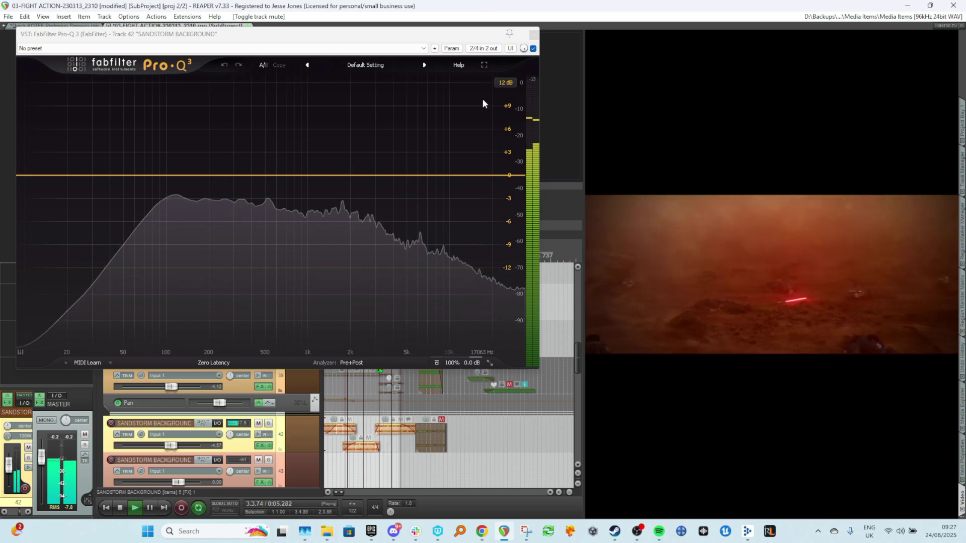
key("space")
left_click(534, 34)
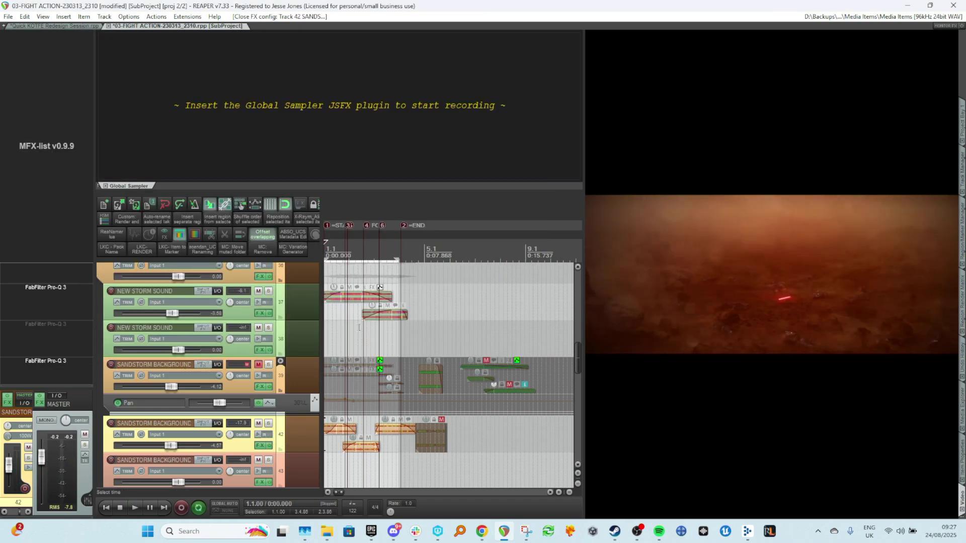
Compare the track 39 SANDSTORM BACKGROUND layer muted and soloed while playing the scene back.
left_click(359, 328)
key("space")
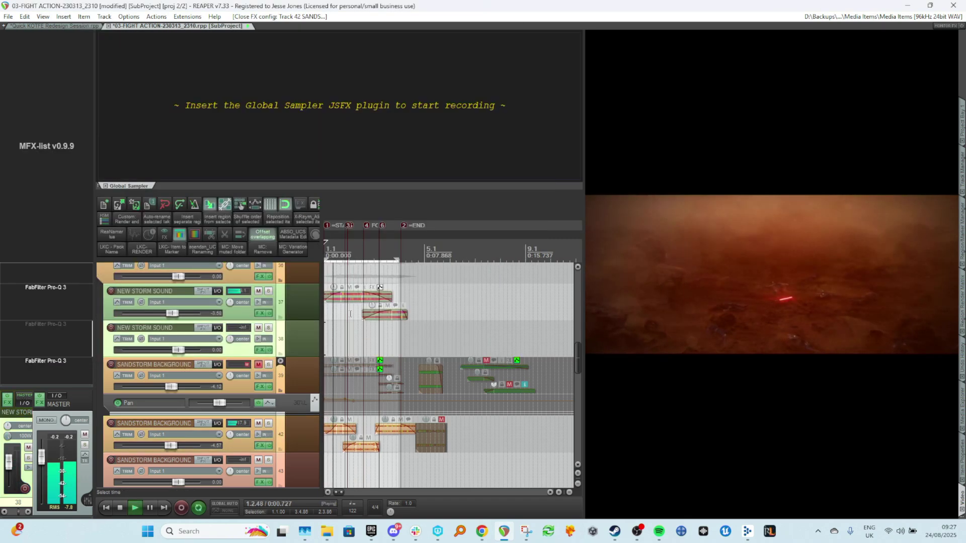
left_click(263, 369)
key("space")
left_click(258, 365)
left_click(268, 364)
key("space")
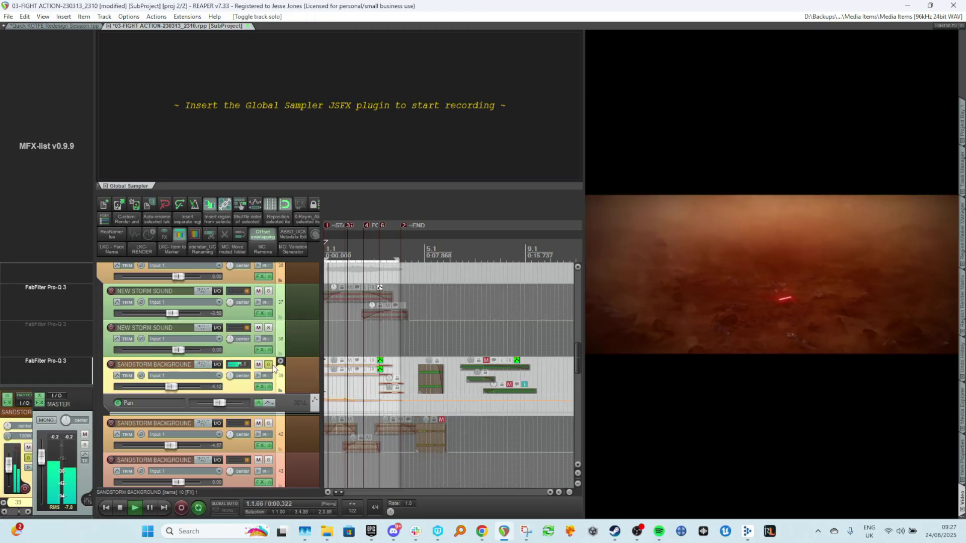
left_click(269, 365)
key("space")
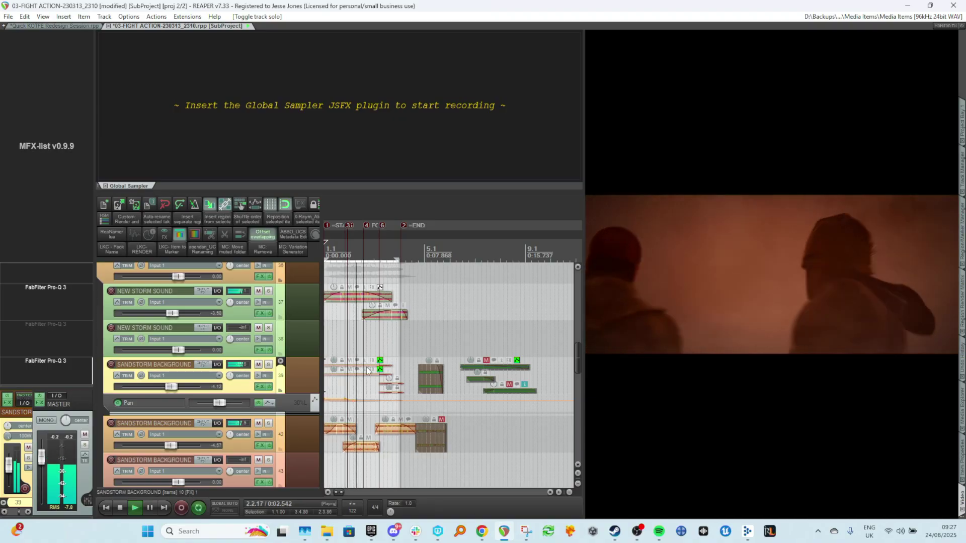
key("space")
Set the first NEW STORM SOUND item's take channel mode to Mono (downmix).
scroll(365, 287, "up", 2)
left_click(279, 308)
key("F6")
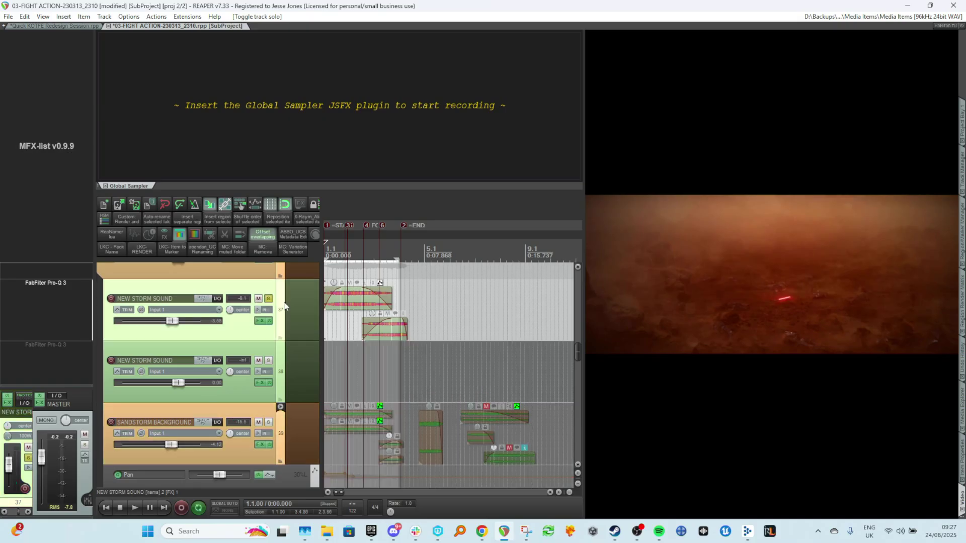
left_click(336, 273)
key("w")
key("space")
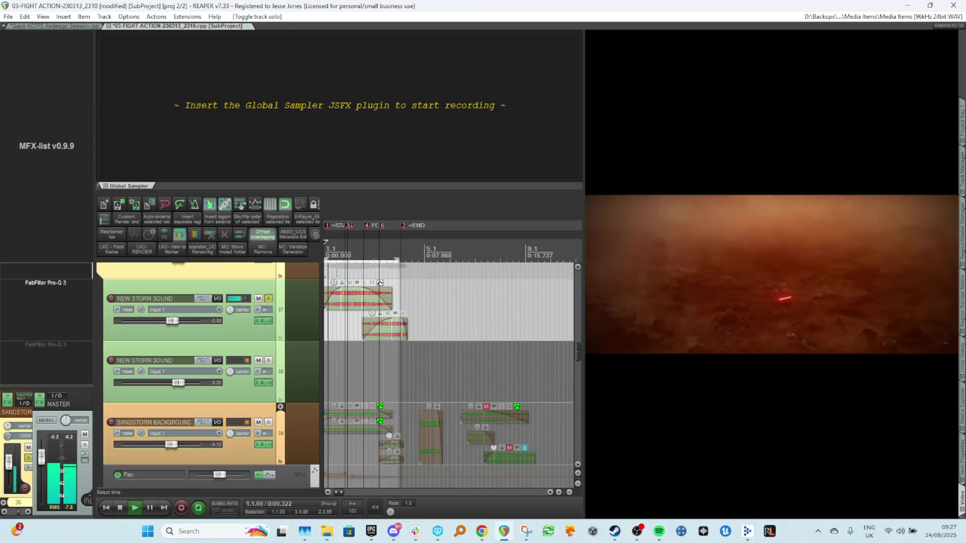
scroll(353, 297, "up", 3)
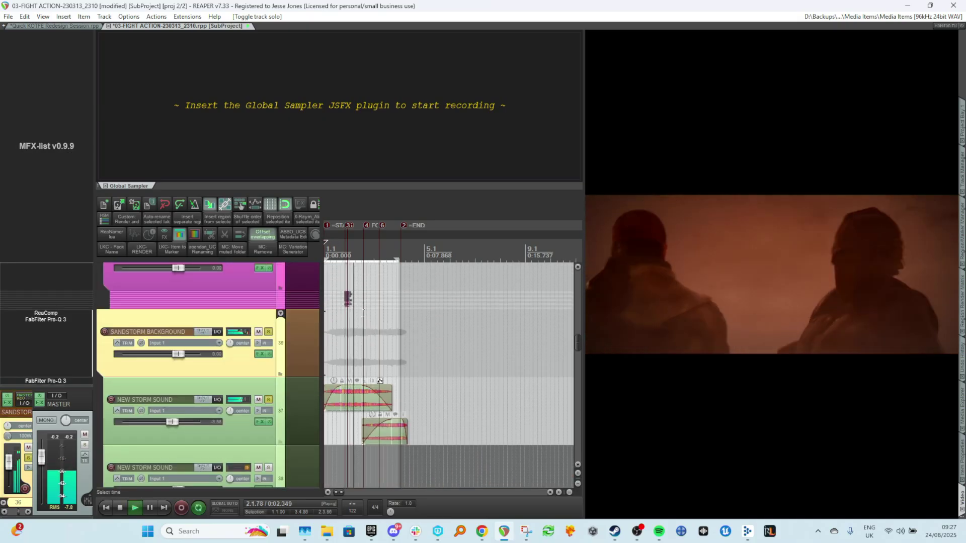
key("space")
left_click(352, 392)
right_click(352, 392)
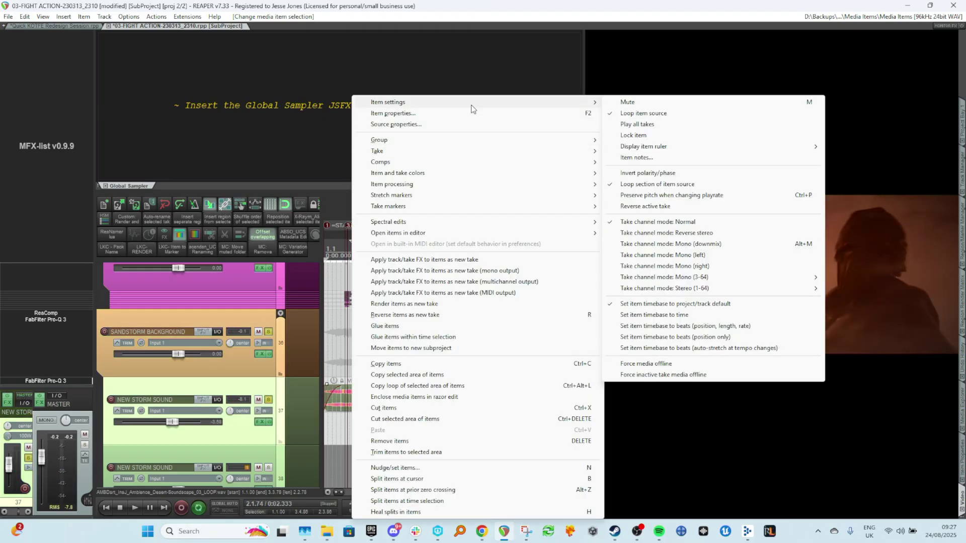
mouse_move(596, 102)
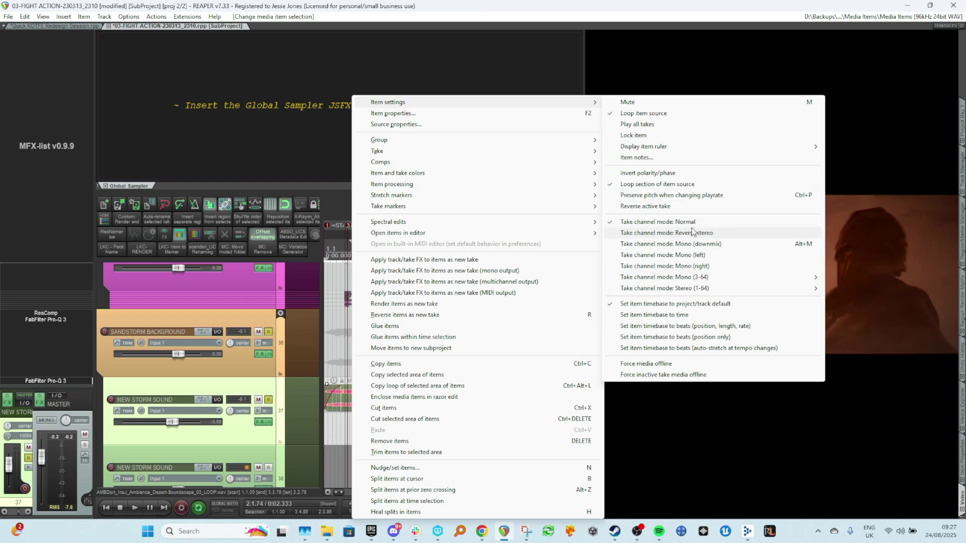
left_click(699, 245)
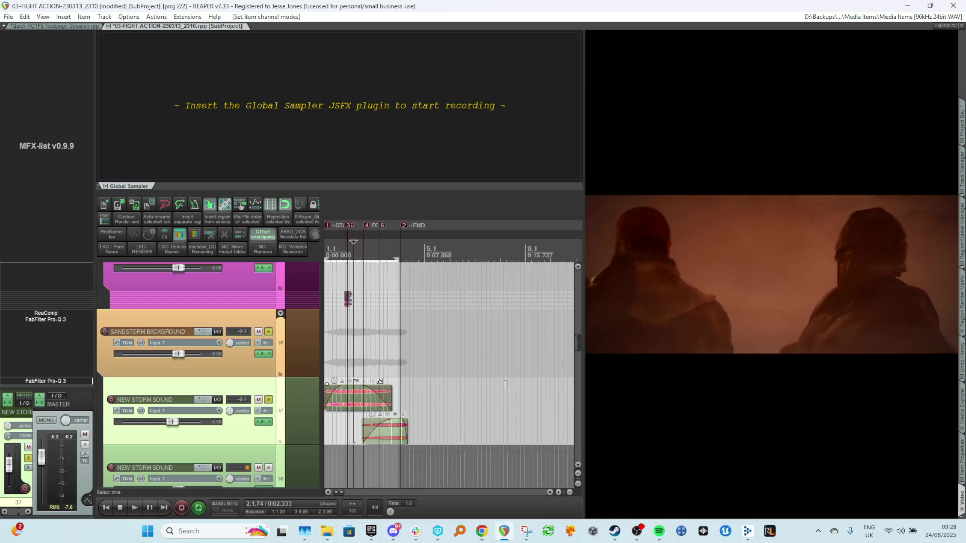
Play the scene back to hear the downmixed storm item against the sandstorm layers.
left_click(332, 367)
key("space")
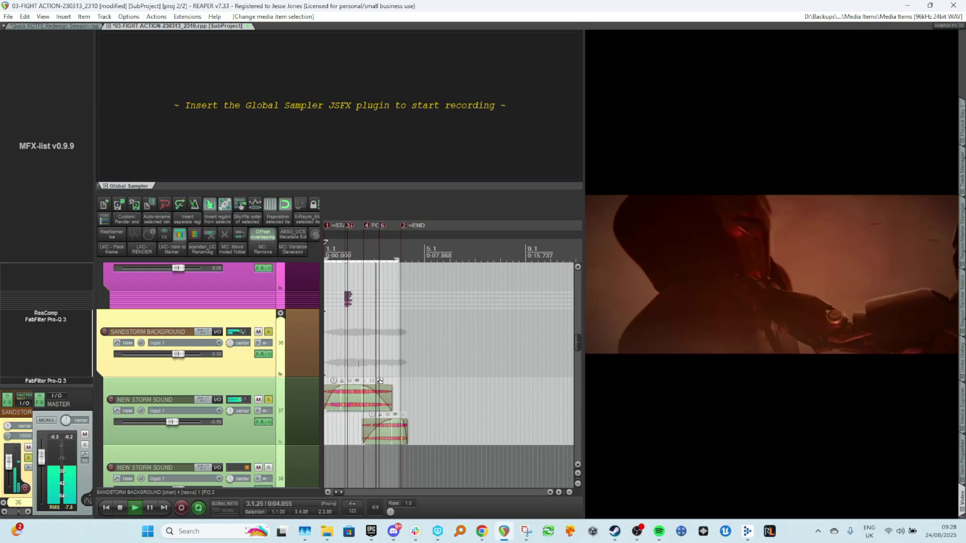
key("space")
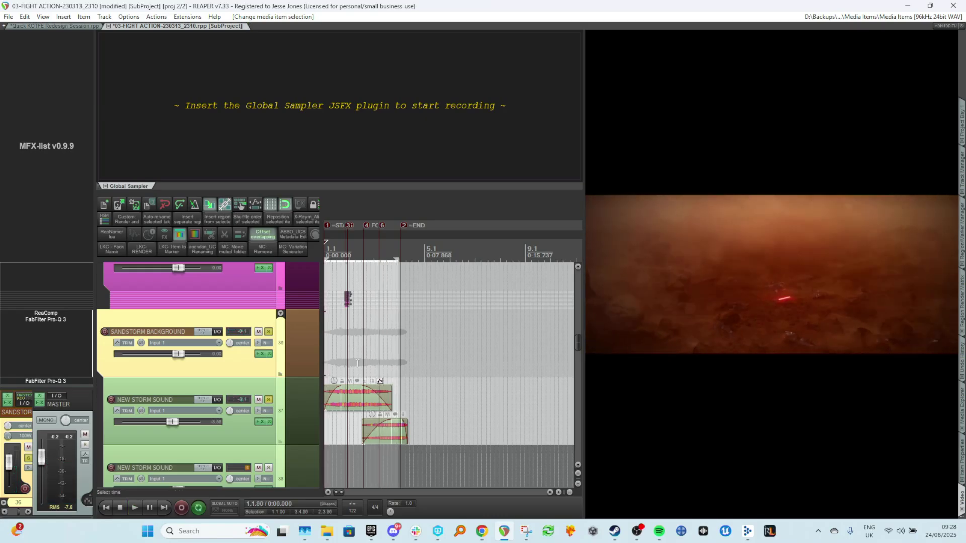
key("space")
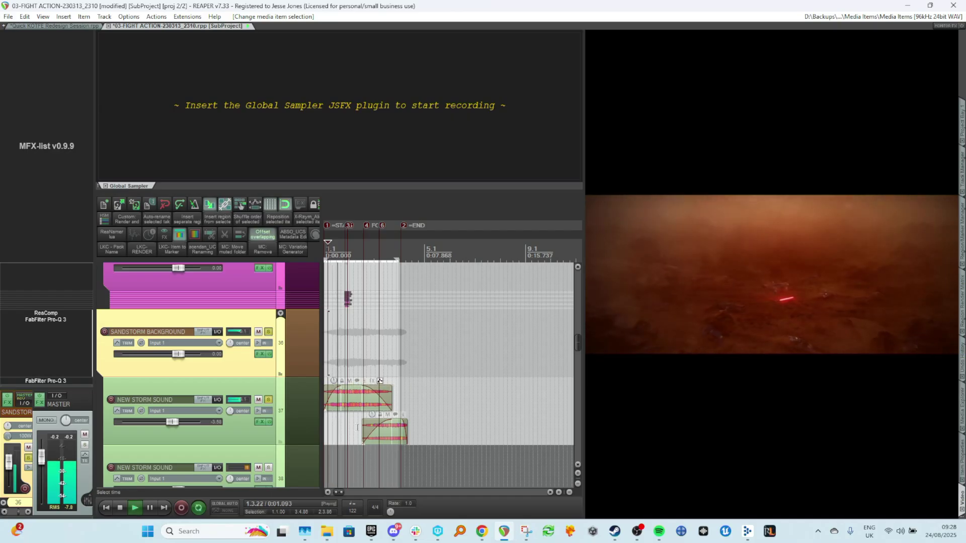
key("space")
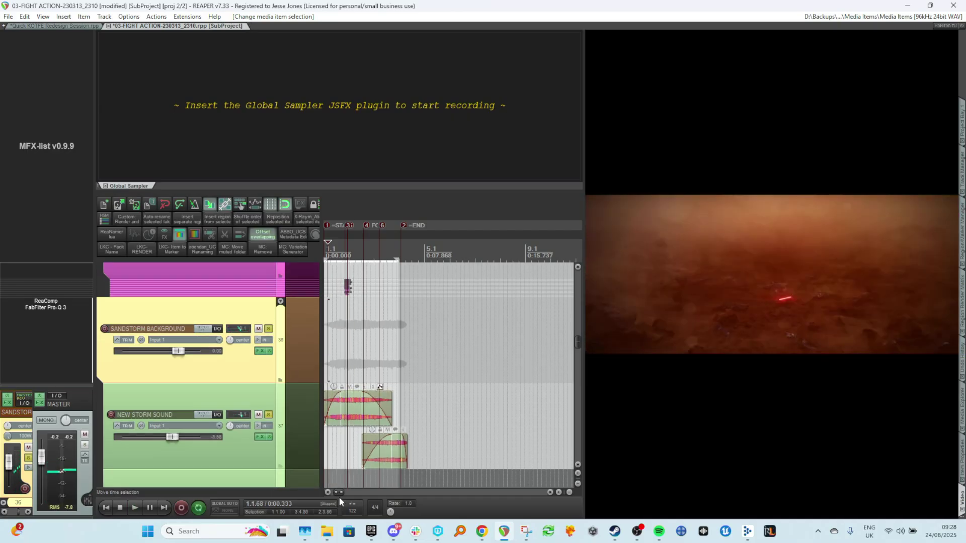
Show the take Pan envelope on the first NEW STORM SOUND item.
scroll(374, 399, "up", 2)
left_click(379, 388)
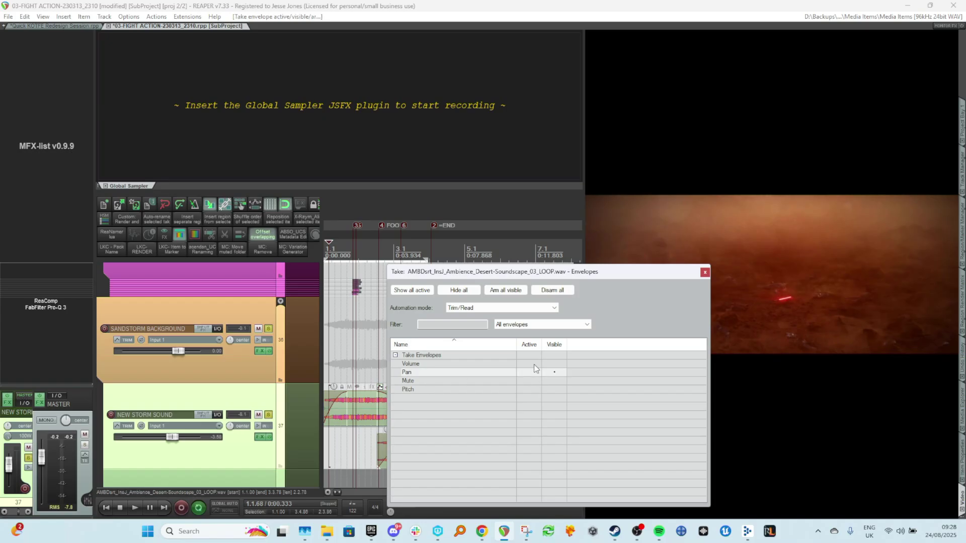
left_click(564, 363)
left_click(705, 272)
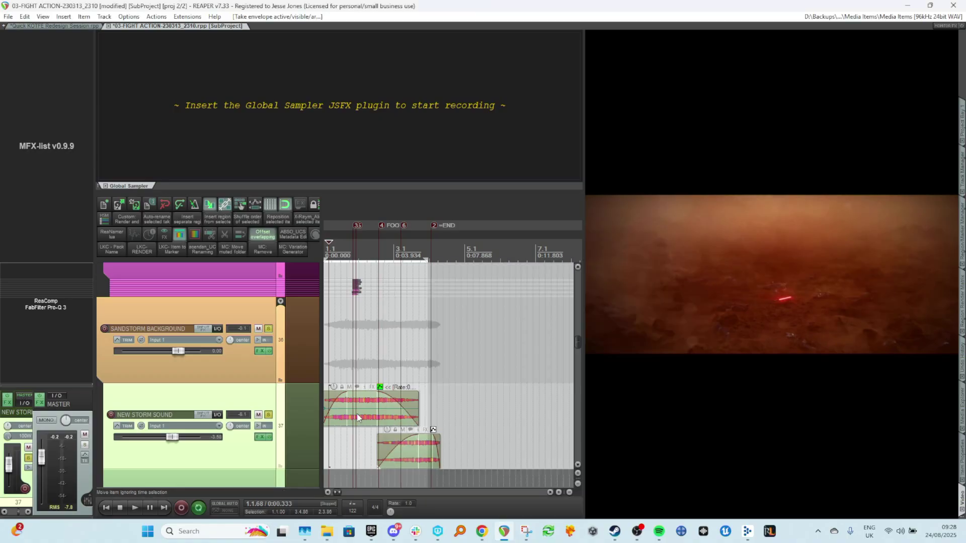
Add a pan envelope point near the start of the storm item, undo a stray edit, and play back.
left_click(344, 407)
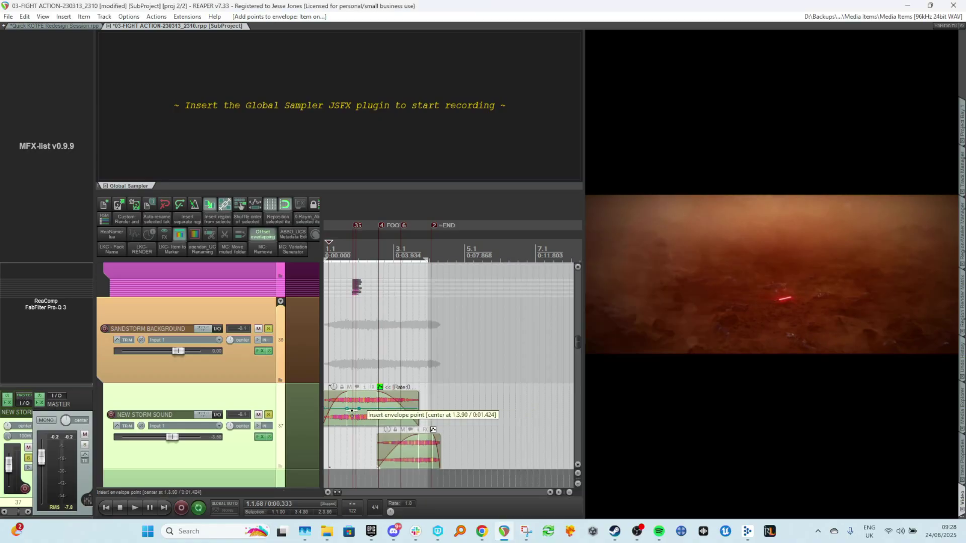
left_click_drag(344, 408, 339, 403)
left_click(334, 370)
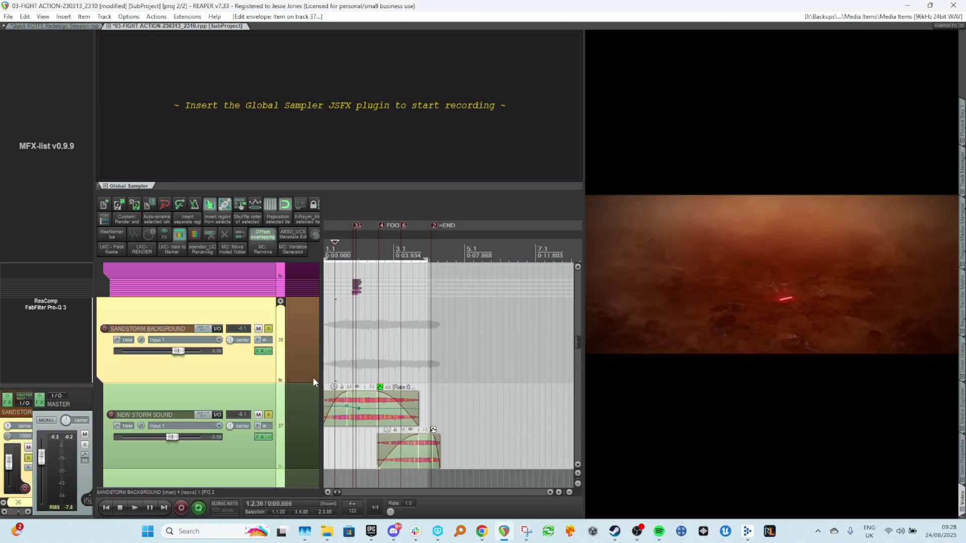
key("ctrl+z")
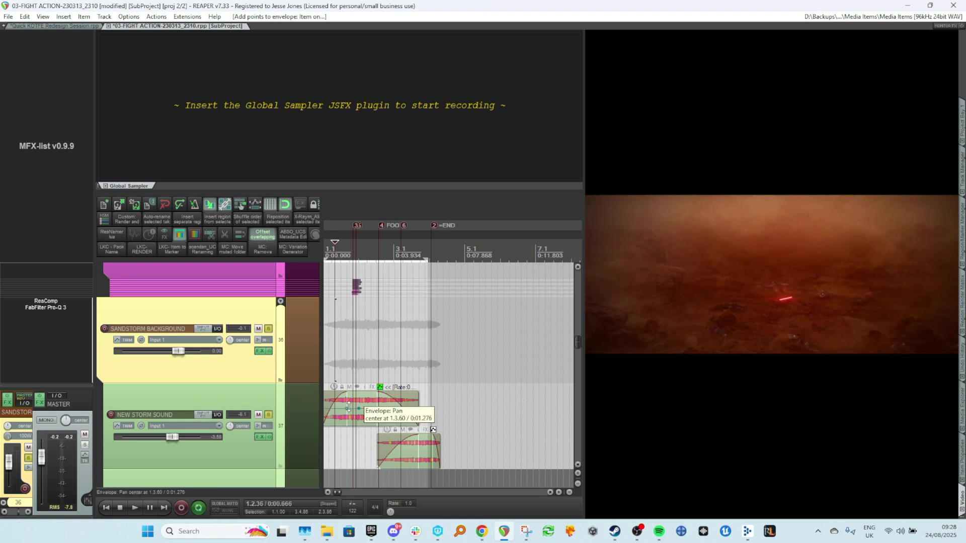
key("space")
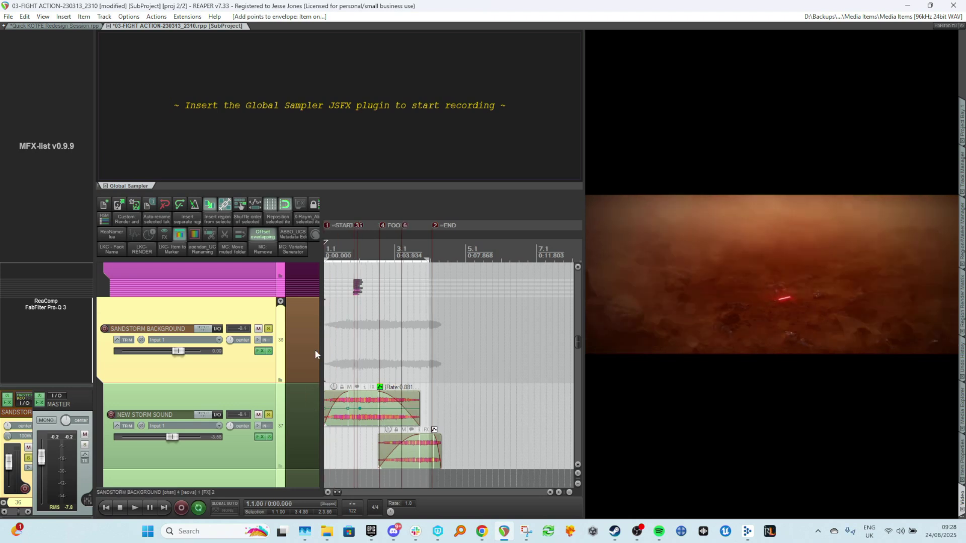
key("space")
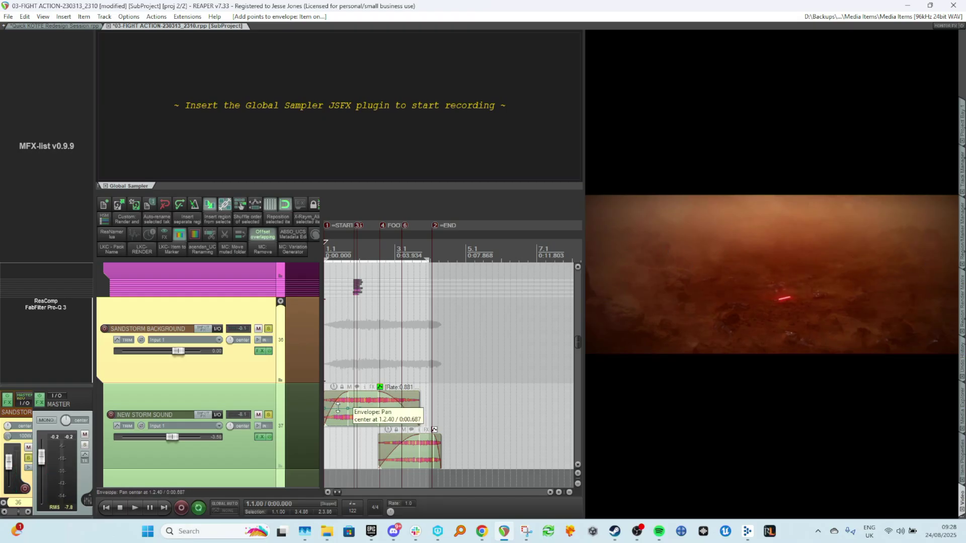
Add, remove and move points to shape the storm item's pan envelope across its length.
left_click_drag(338, 408, 340, 420)
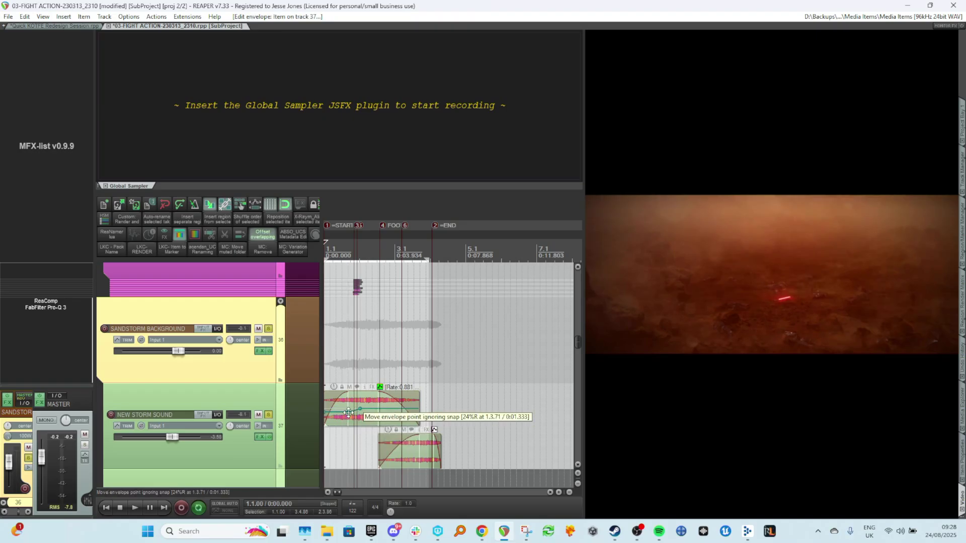
left_click(348, 412, "alt")
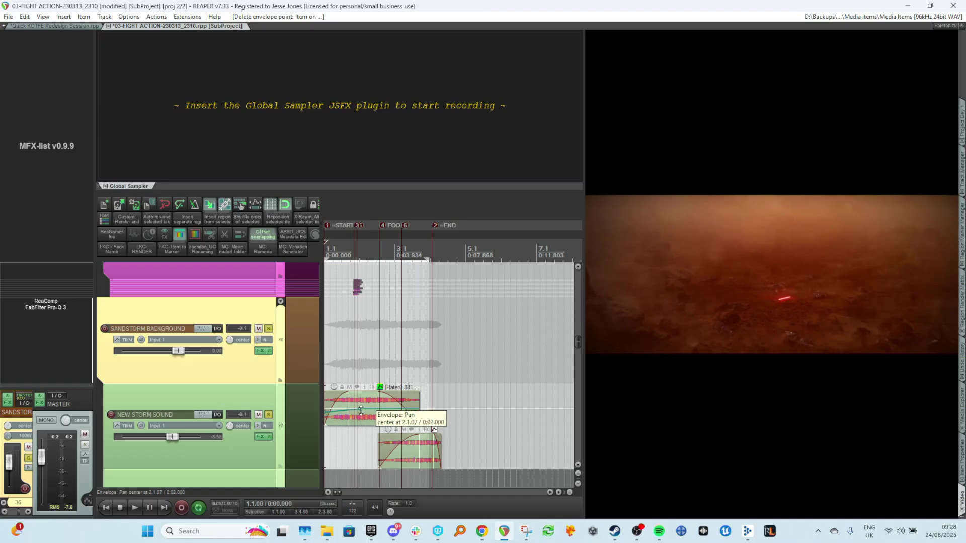
left_click(361, 411)
left_click_drag(361, 407, 378, 409)
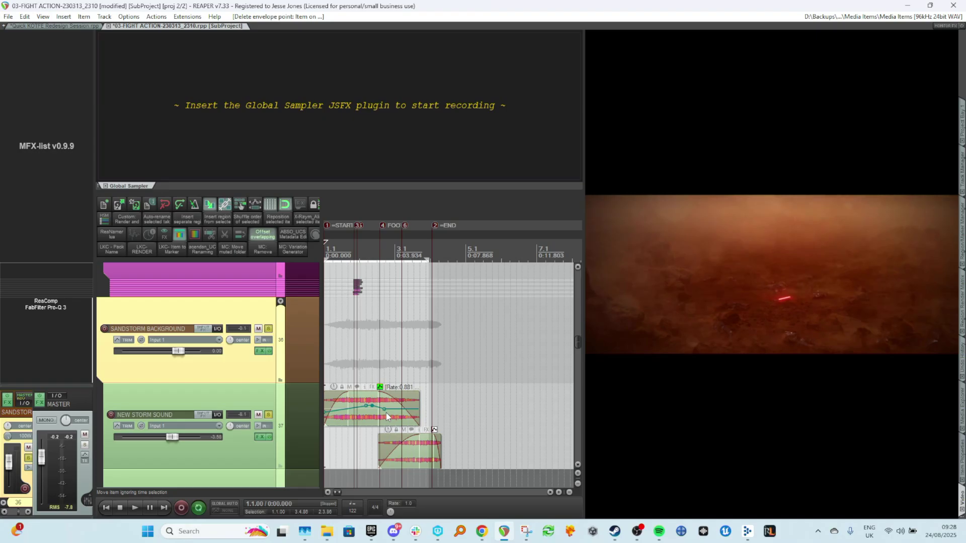
left_click_drag(392, 413, 392, 410)
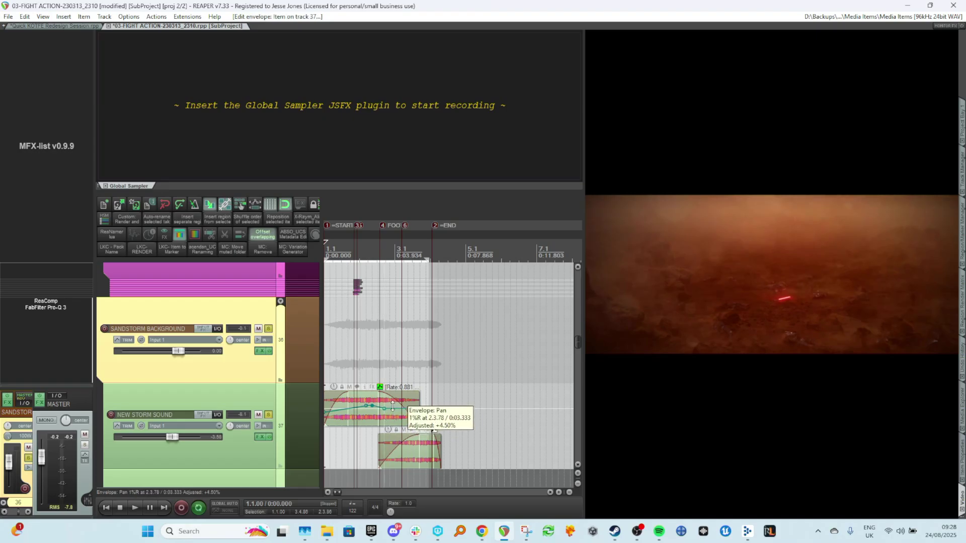
key("space")
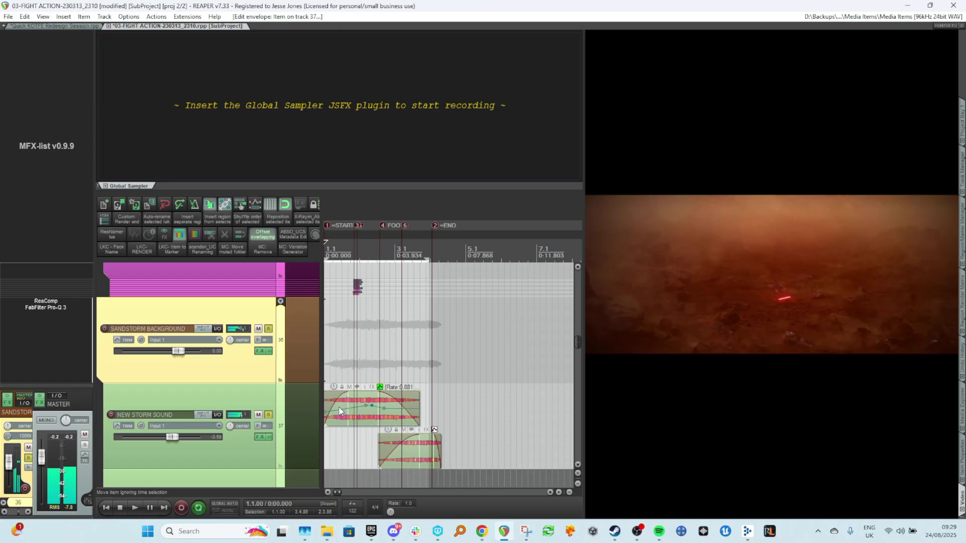
Nudge the middle pan envelope point upward and play the scene back from the start.
key("space")
left_click_drag(365, 408, 367, 403)
key("Home")
key("space")
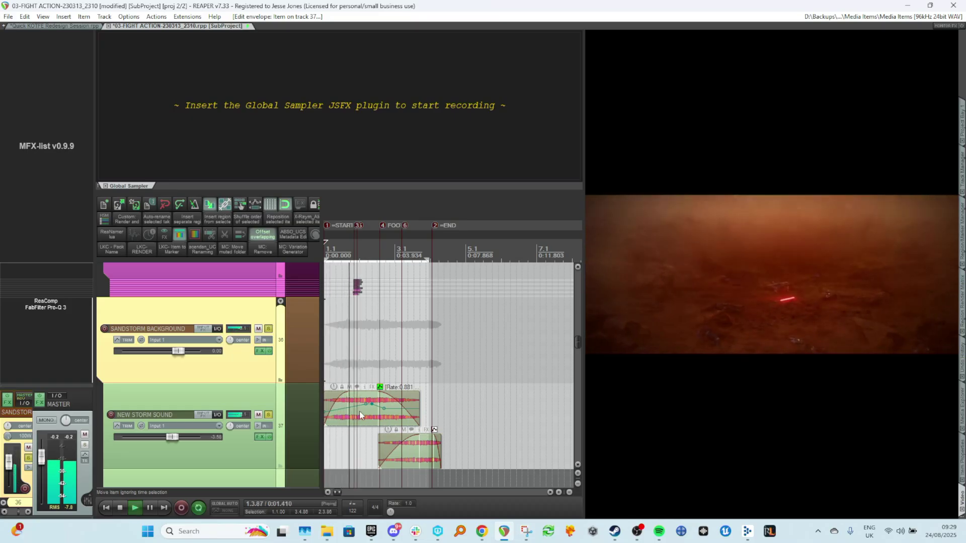
key("space")
key("space")
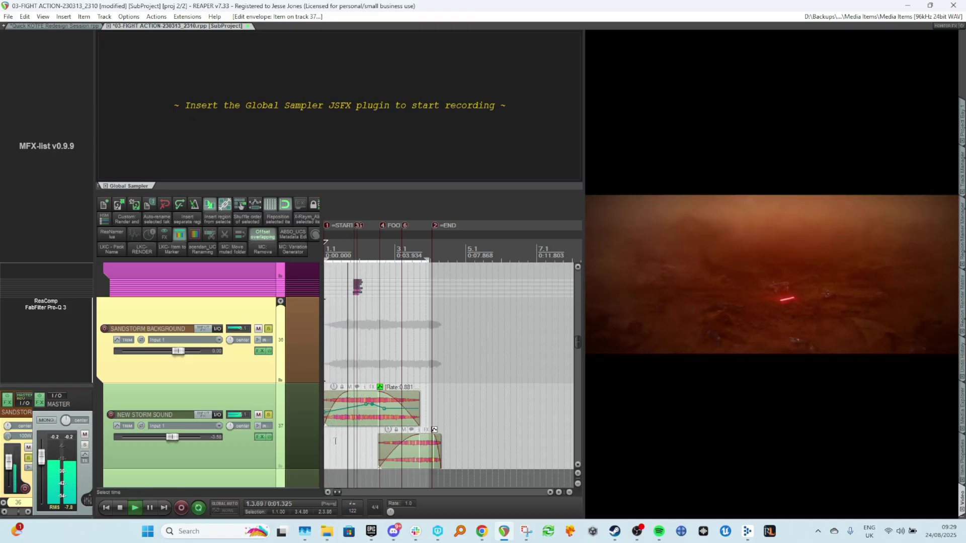
key("space")
Switch the storm item's take channel mode to Normal for comparison, play back, then undo the change.
right_click(363, 422)
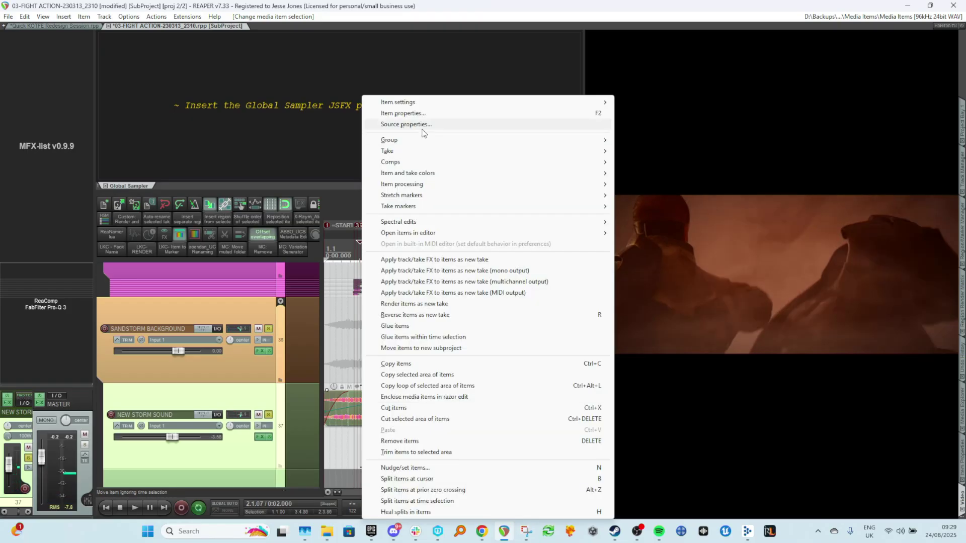
mouse_move(503, 102)
left_click(714, 222)
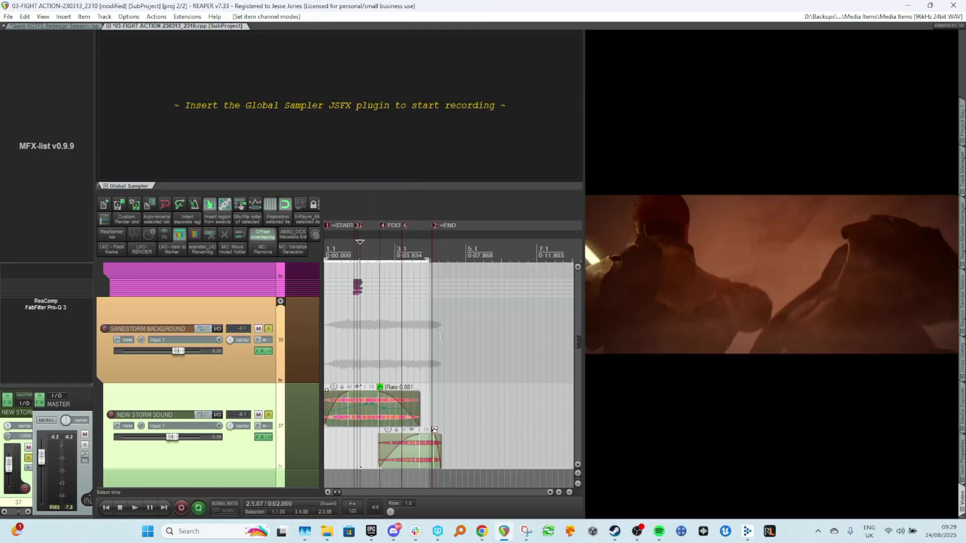
key("Home")
key("space")
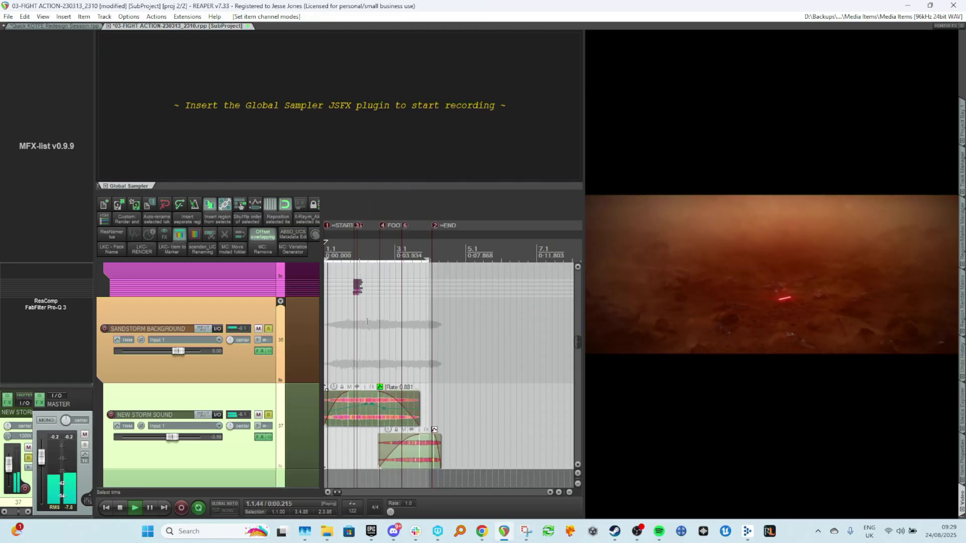
key("space")
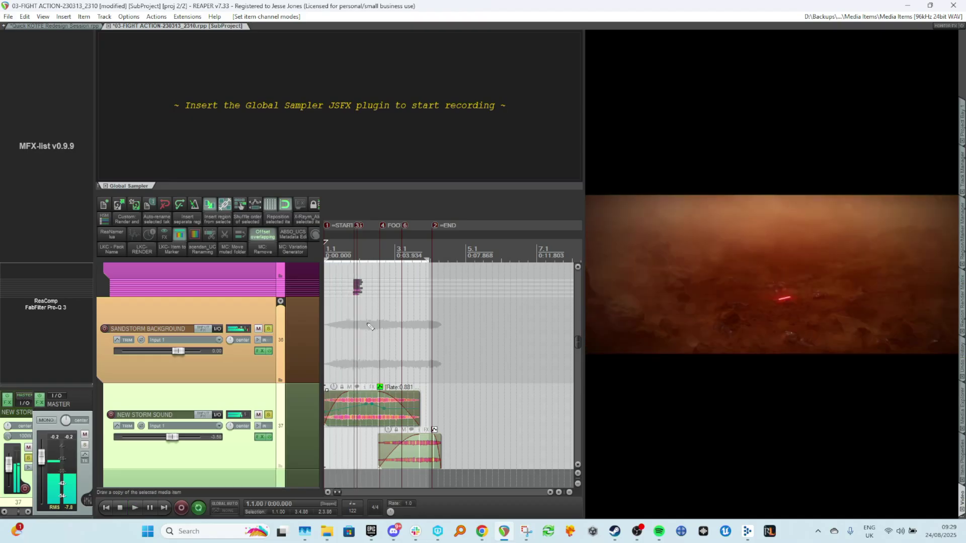
key("ctrl+z")
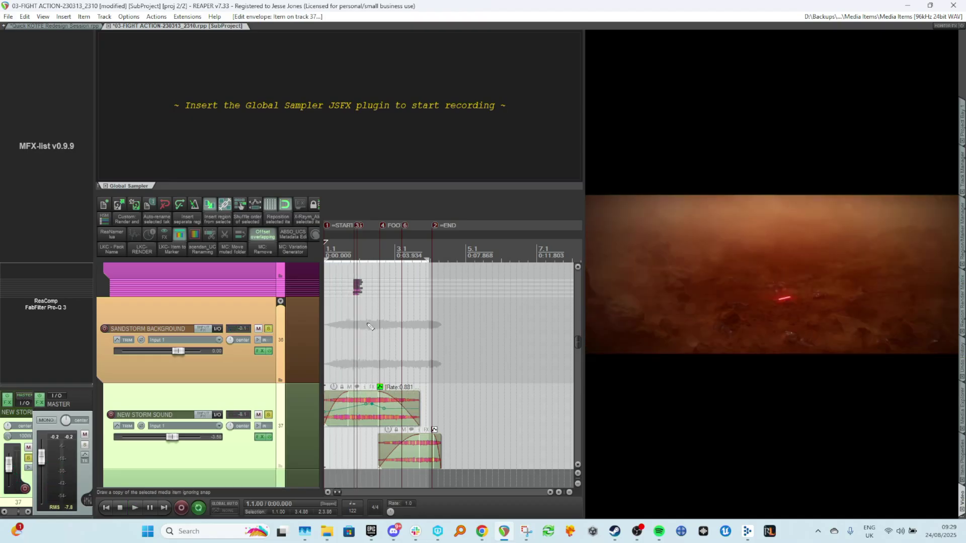
Undo the last edit and audition the storm item's take channel mode as Mono (downmix) before switching it back.
key("ctrl+z")
right_click(349, 415)
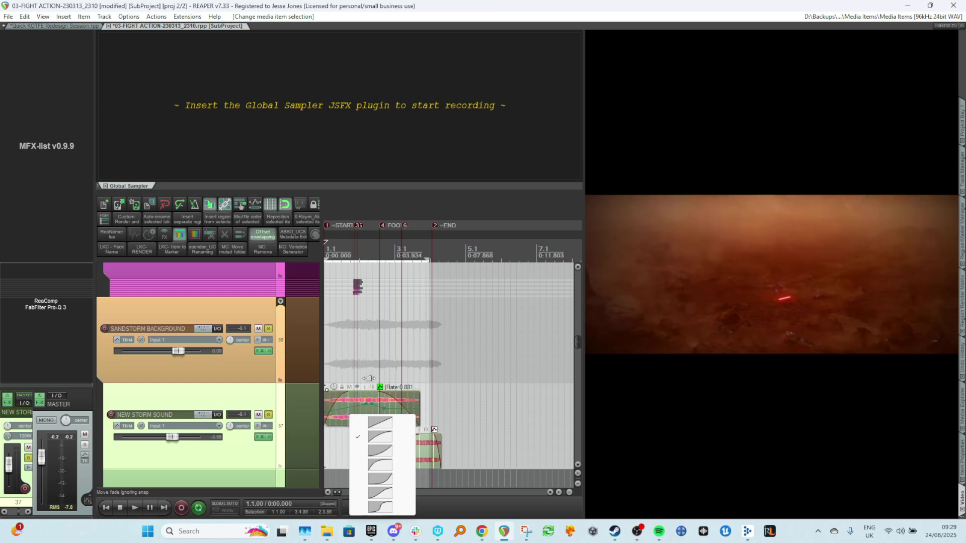
right_click(357, 400)
mouse_move(398, 102)
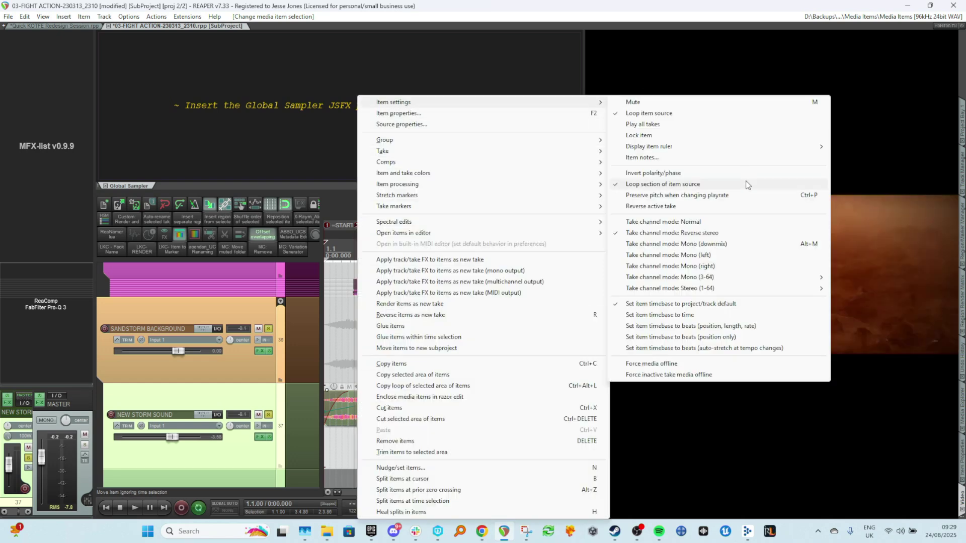
left_click(715, 243)
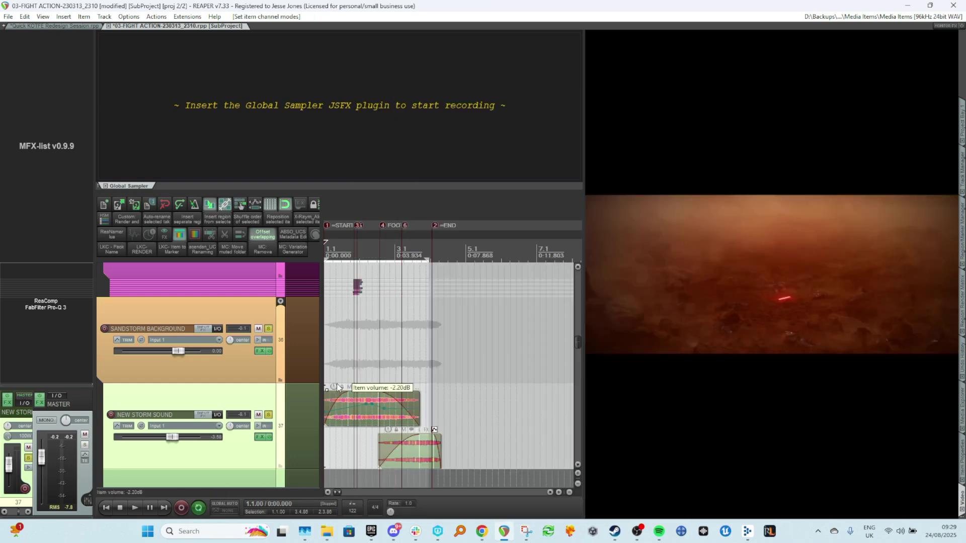
right_click(370, 393)
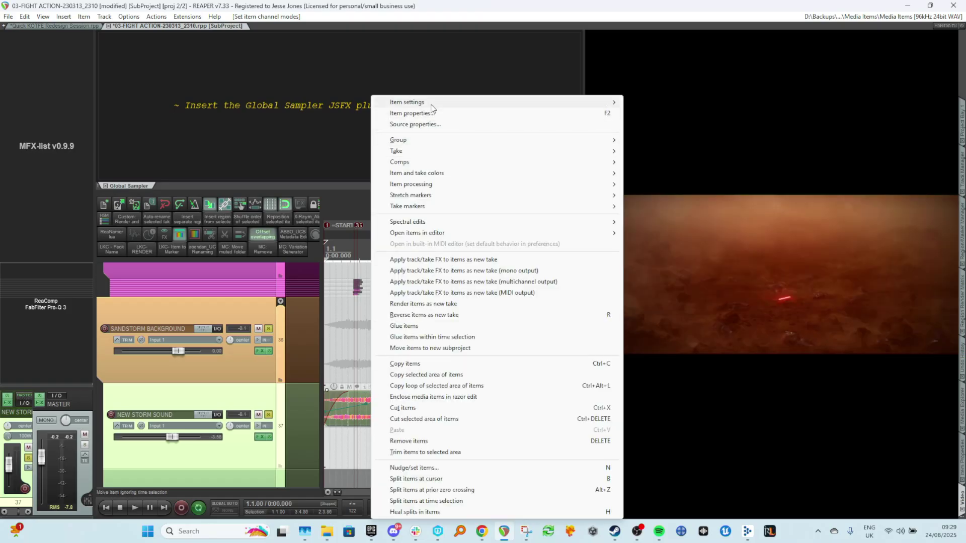
mouse_move(412, 102)
left_click(698, 227)
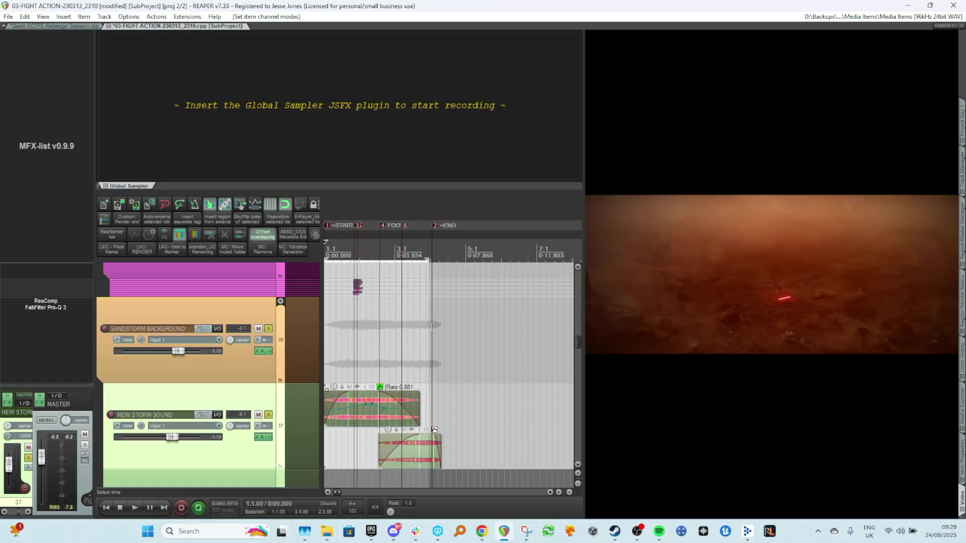
Play the scene from the sandstorm background, undo the last change, reselect the storm item and save the project.
left_click(396, 329)
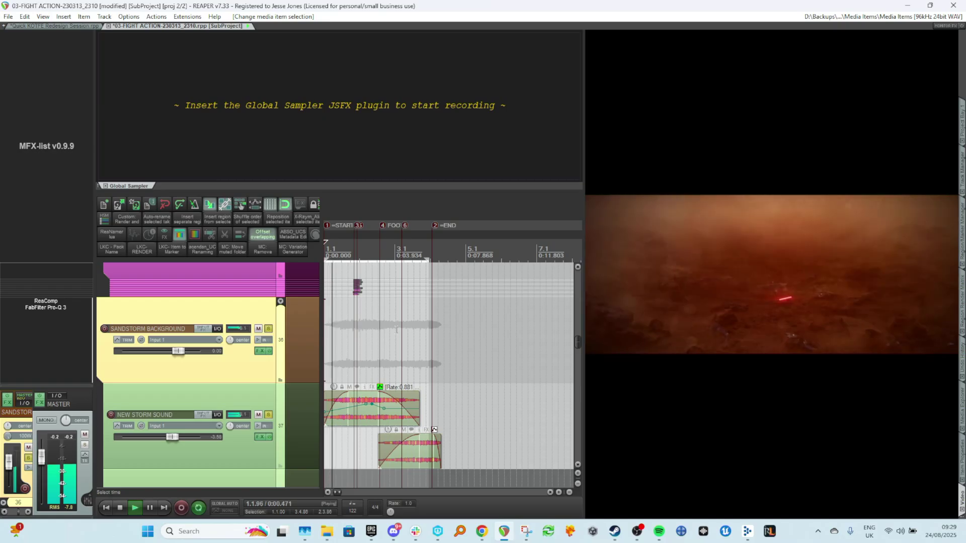
key("space")
key("ctrl+z")
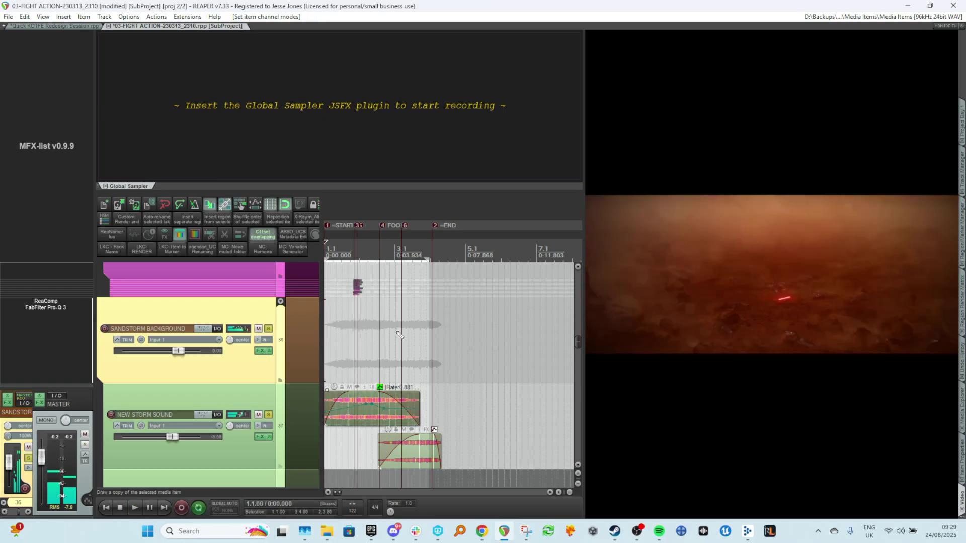
key("space")
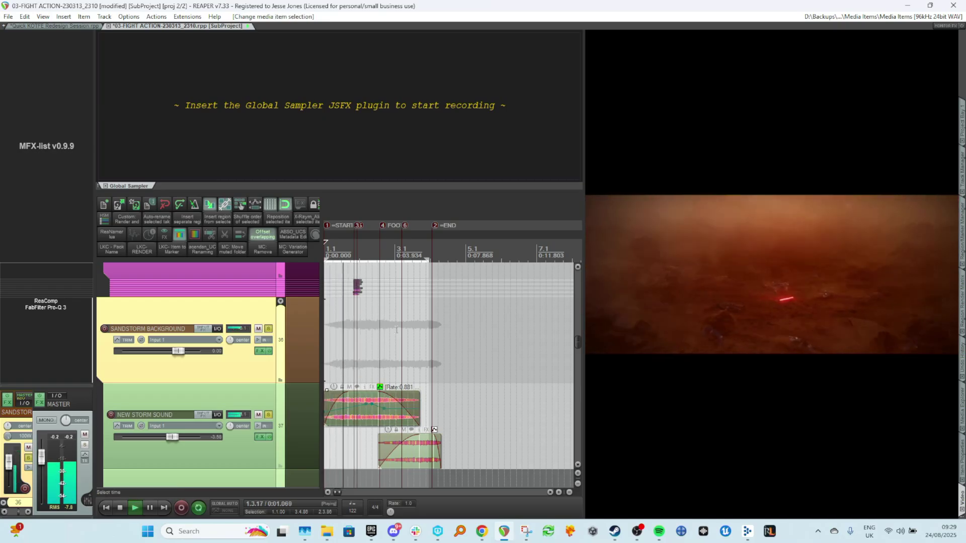
key("space")
left_click(366, 418)
key("ctrl+s")
Solo the new storm sound track and play the scene back from the start.
scroll(366, 419, "down", 4)
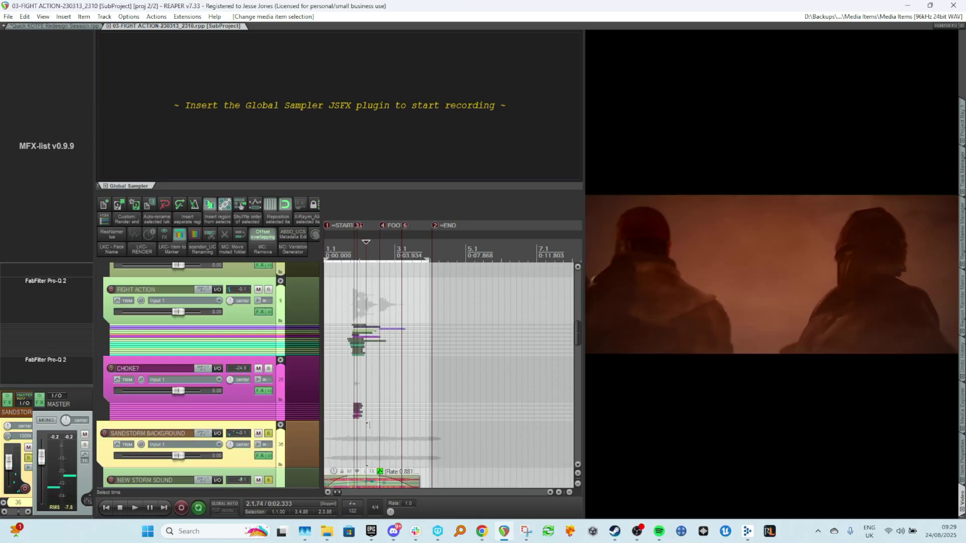
scroll(338, 412, "up", 1)
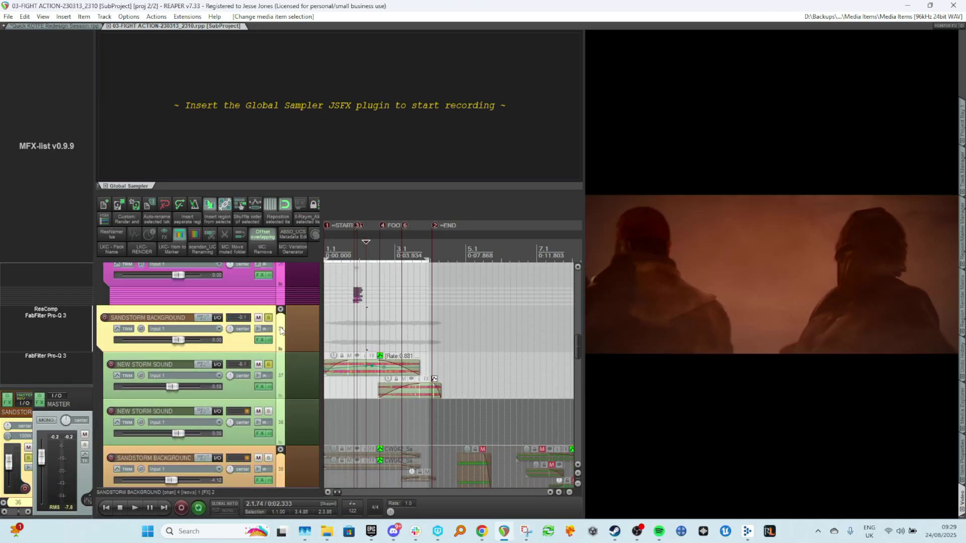
left_click(267, 367)
key("Home")
key("space")
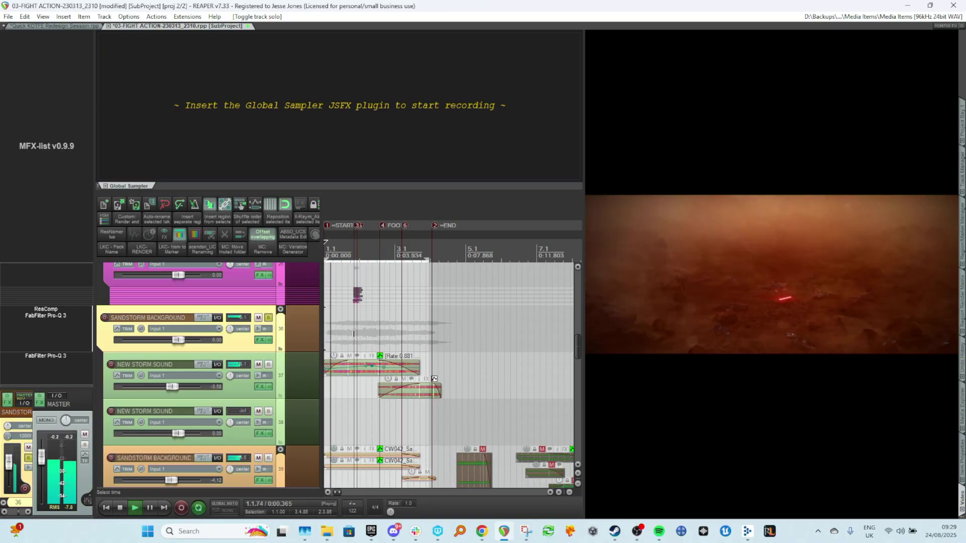
scroll(353, 334, "down", 8)
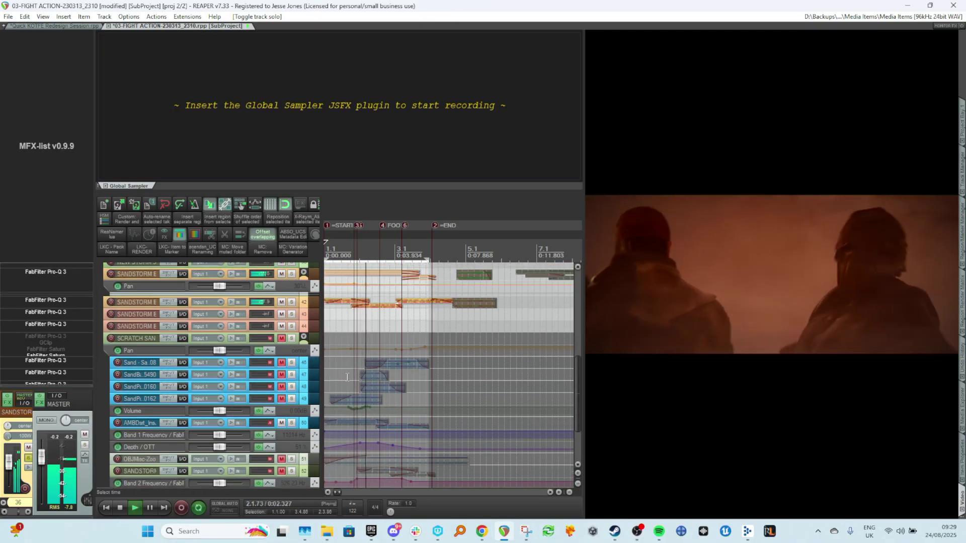
scroll(347, 377, "up", 2)
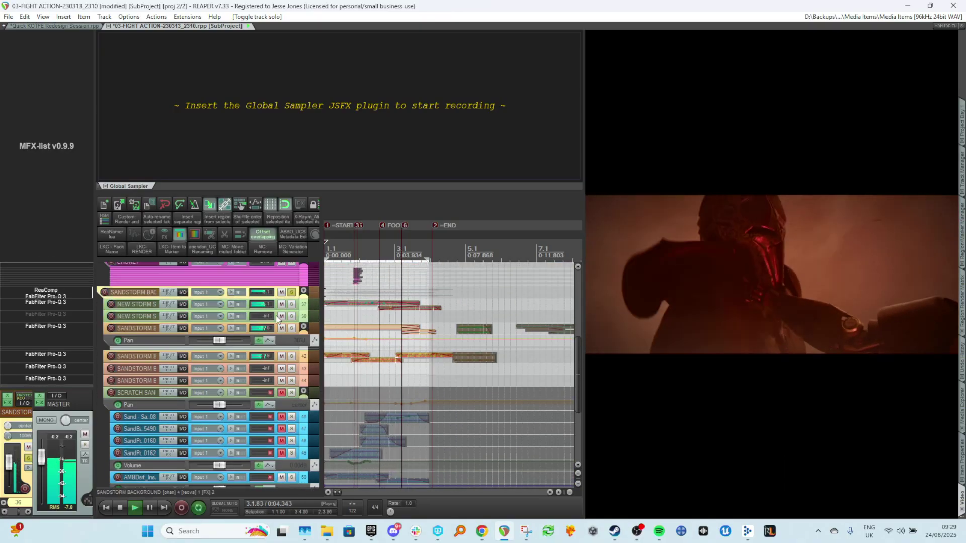
key("space")
Toggle mute on a new storm sound track and the scratch sand grains track, and play back.
left_click(281, 304)
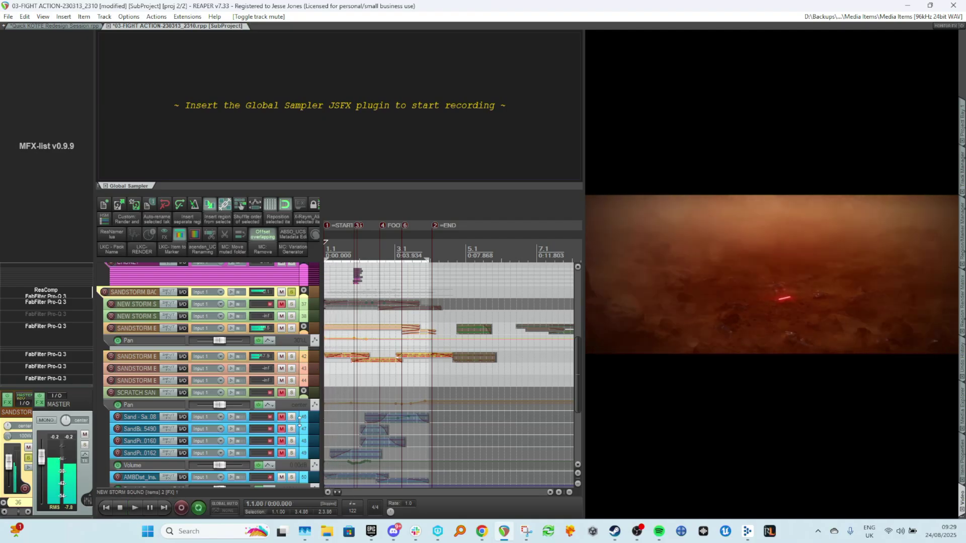
left_click(281, 392)
key("space")
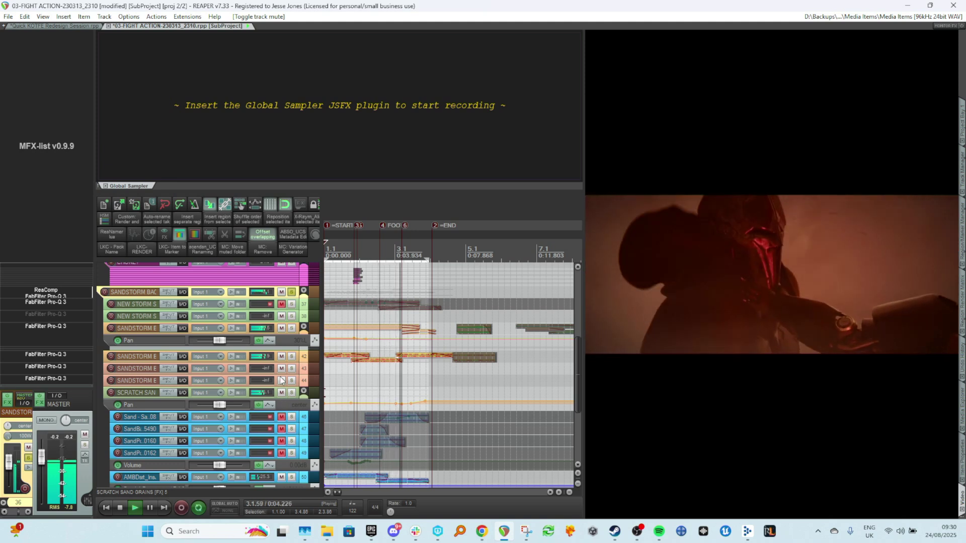
key("space")
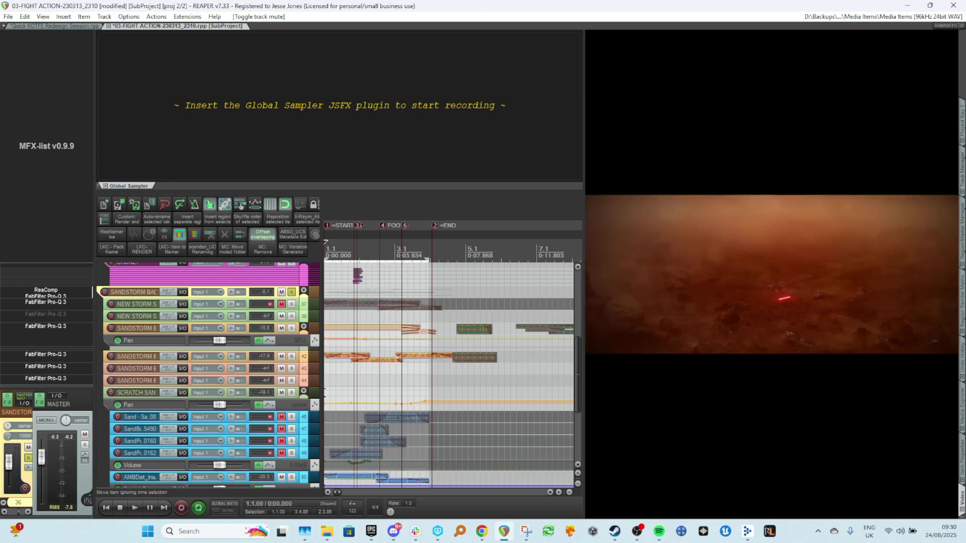
Try stretching the desert ambience loop item to a slower playback rate, play it, then undo the stretch.
scroll(406, 453, "up", 3)
scroll(402, 403, "down", 2)
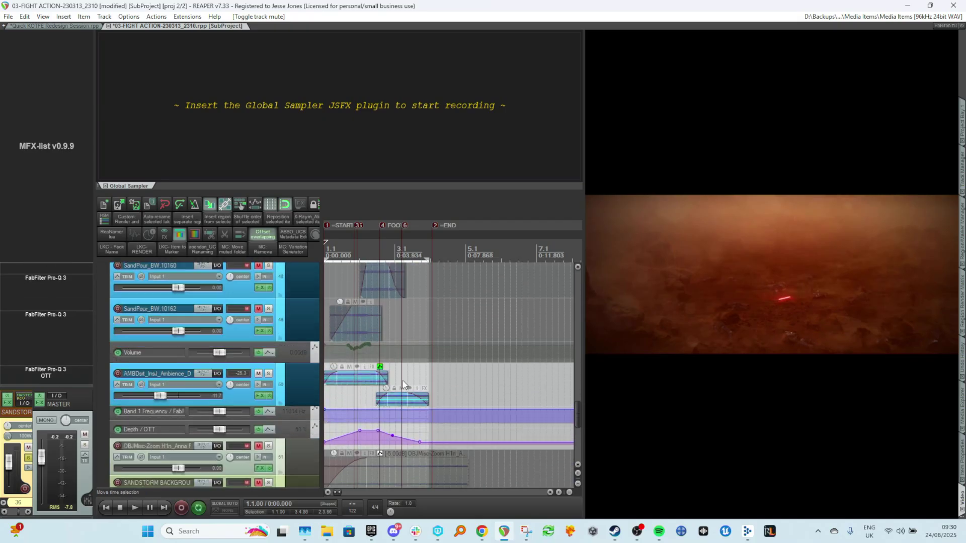
scroll(402, 381, "up", 2)
scroll(412, 392, "up", 2)
scroll(432, 402, "up", 2)
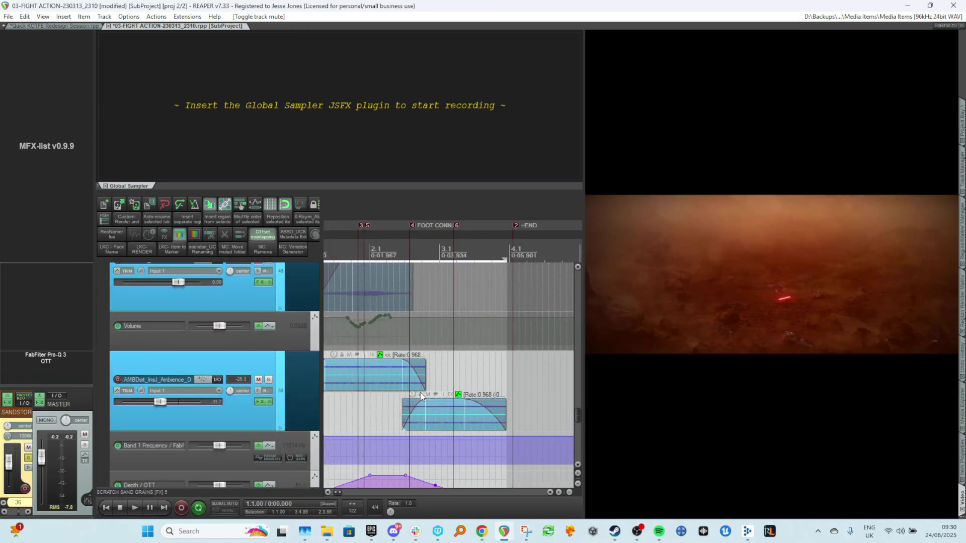
left_click(453, 412)
left_click(961, 446)
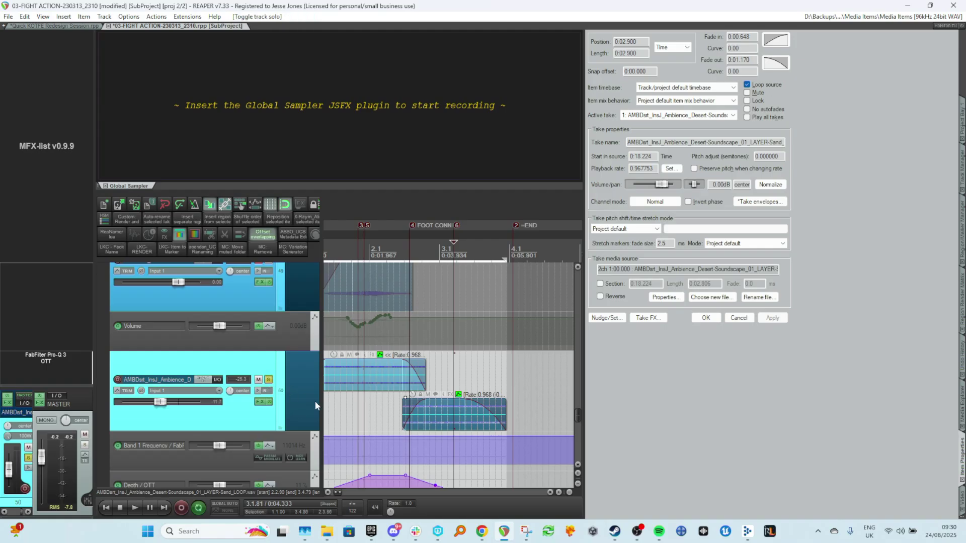
key("space")
left_click_drag(506, 408, 553, 416)
key("space")
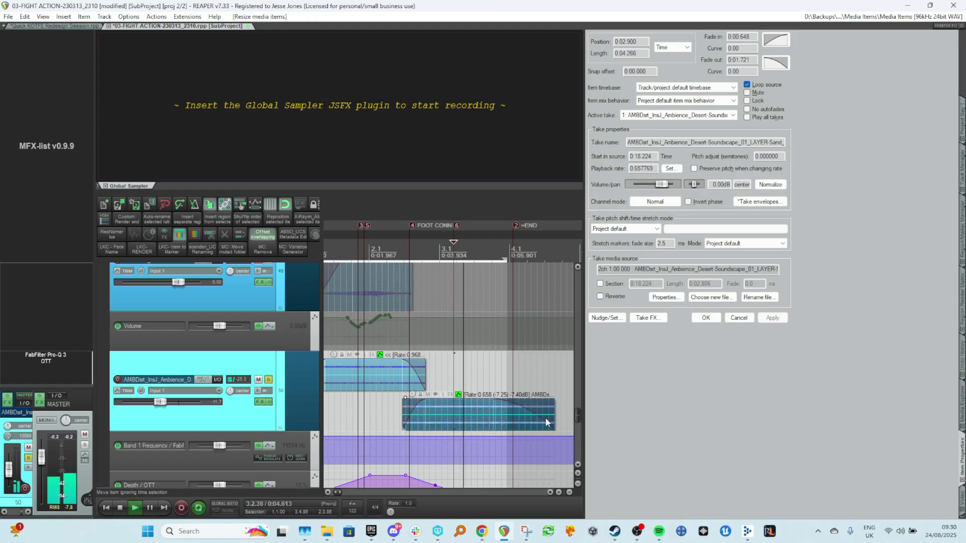
key("space")
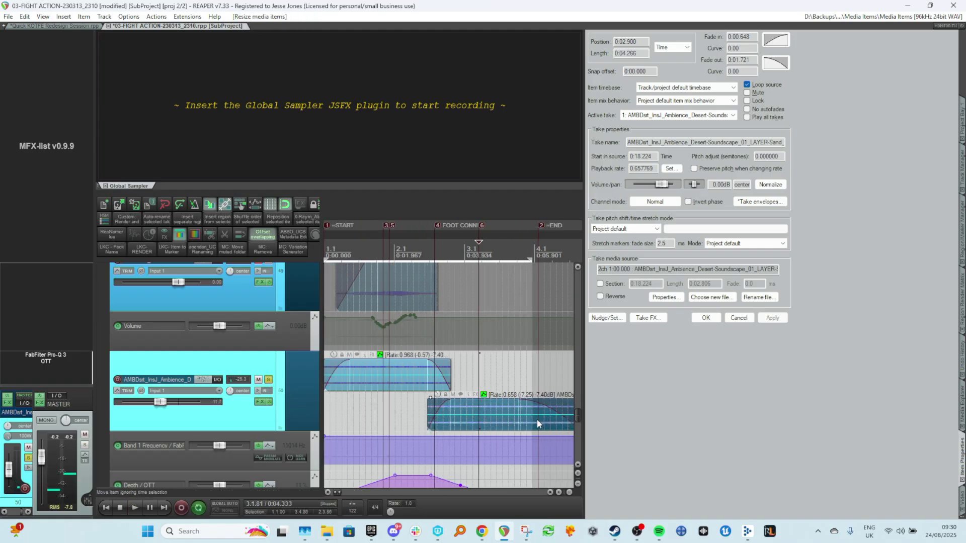
key("ctrl+z")
left_click(325, 406)
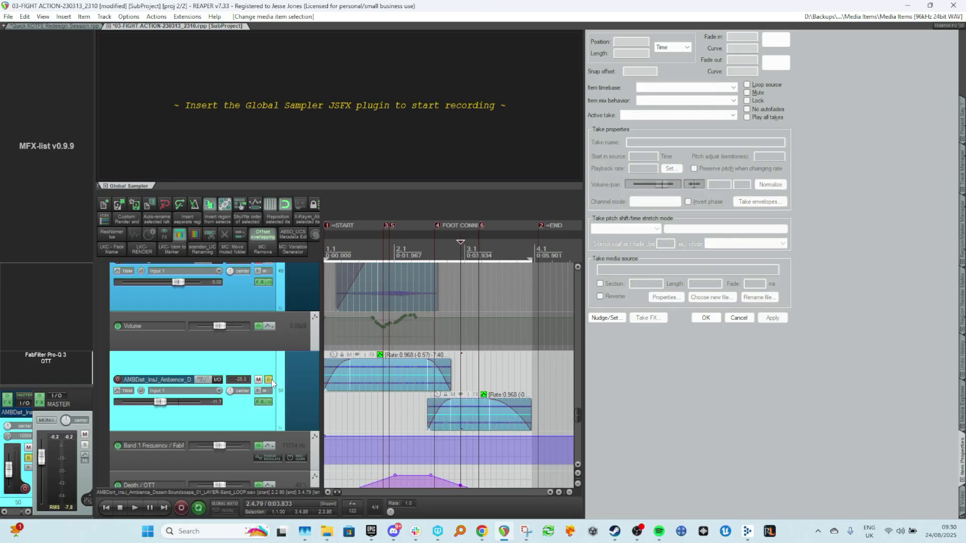
Mute the desert ambience track, close the item properties panel and play the scene back.
scroll(483, 403, "down", 5)
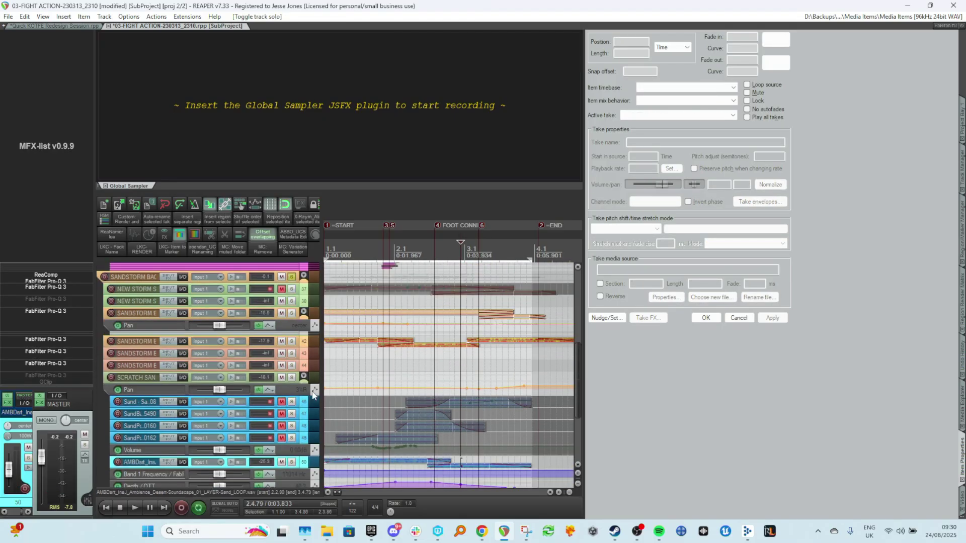
left_click(335, 372)
key("space")
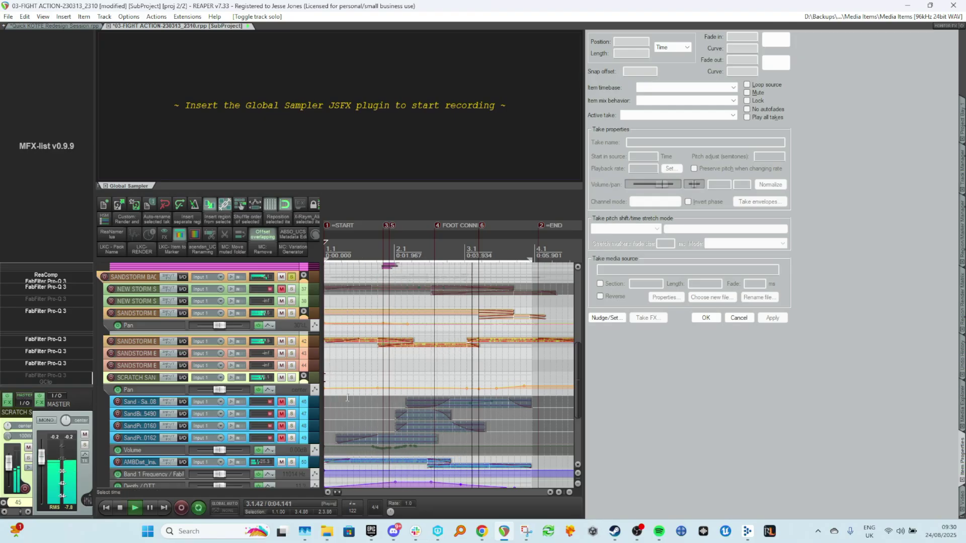
key("space")
left_click(282, 462)
scroll(390, 360, "up", 4)
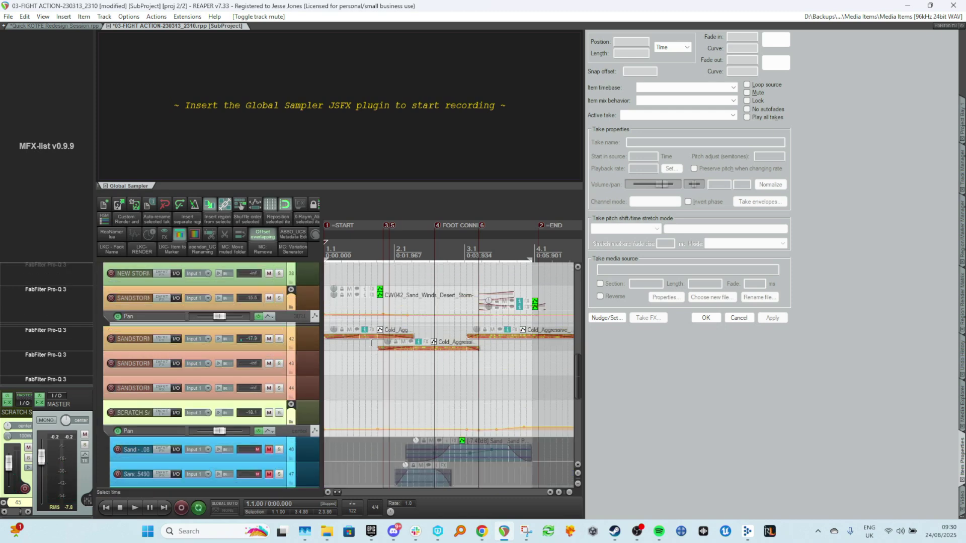
left_click(342, 305)
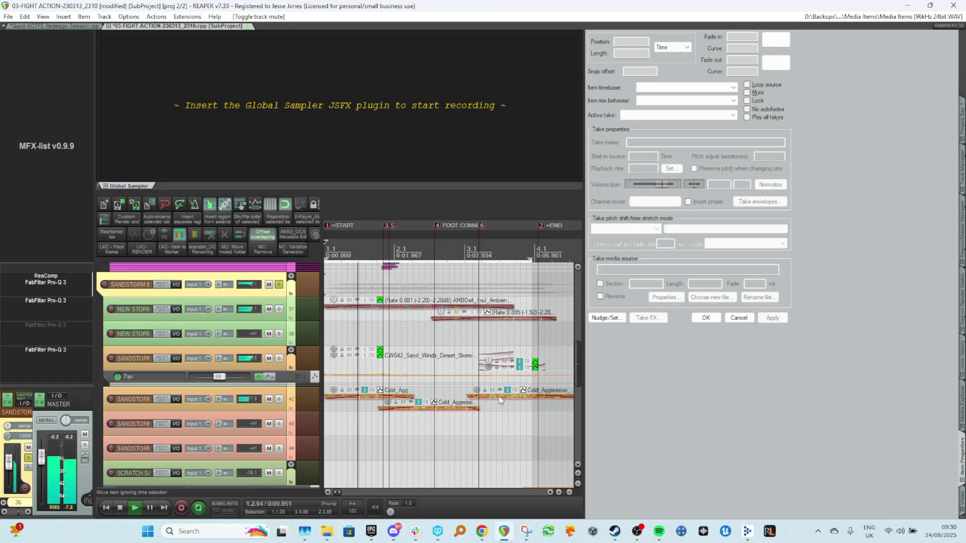
left_click(961, 498)
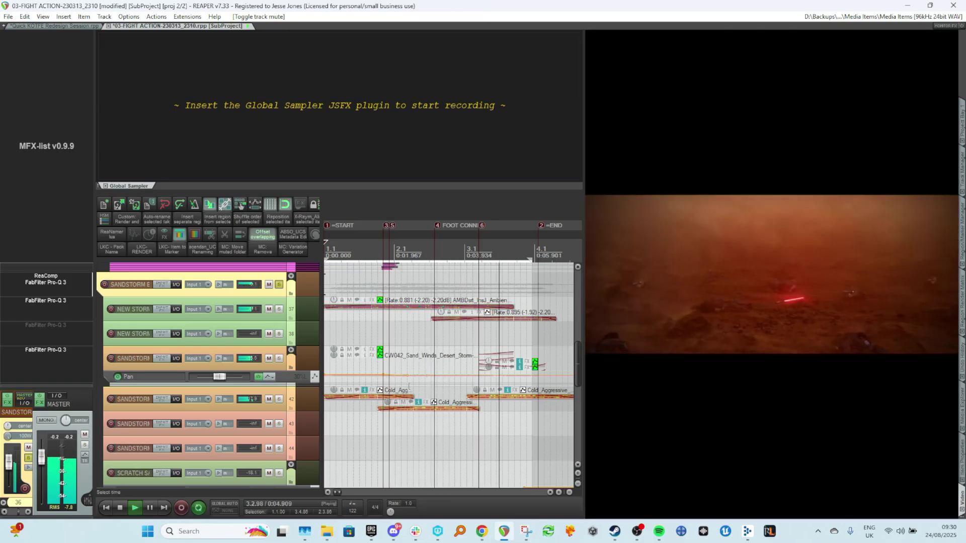
key("space")
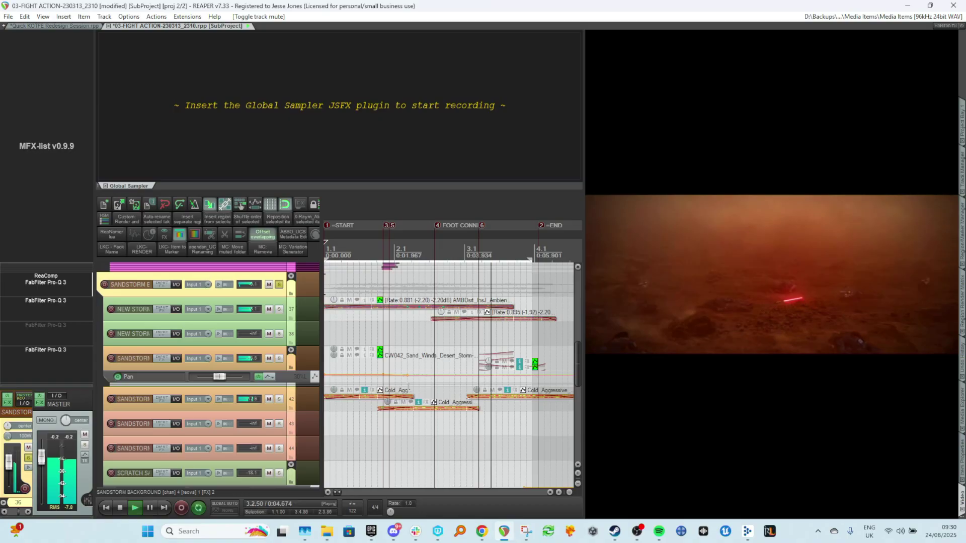
key("space")
Toggle the scratch sand grains track's mute, unmute the desert ambience track and solo it.
scroll(463, 369, "up", 3)
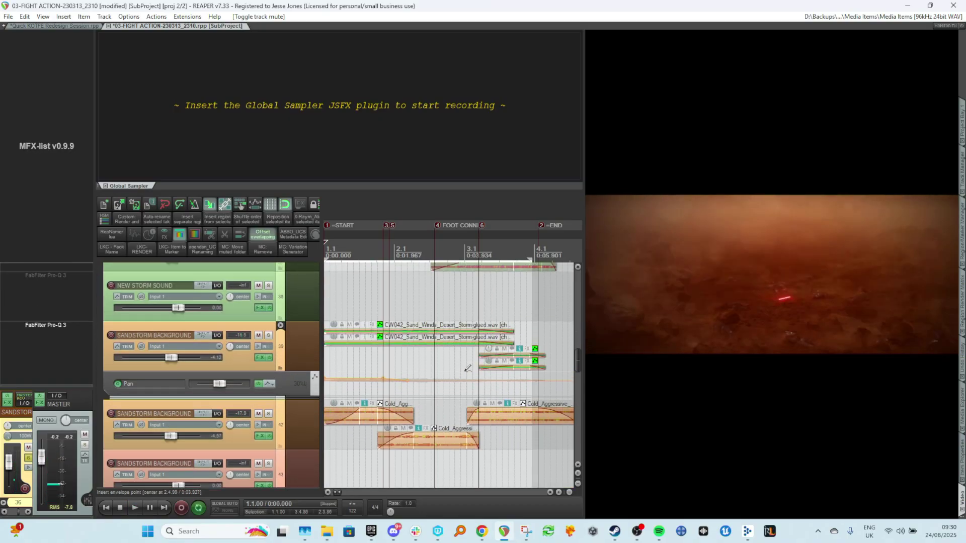
scroll(384, 409, "up", 4)
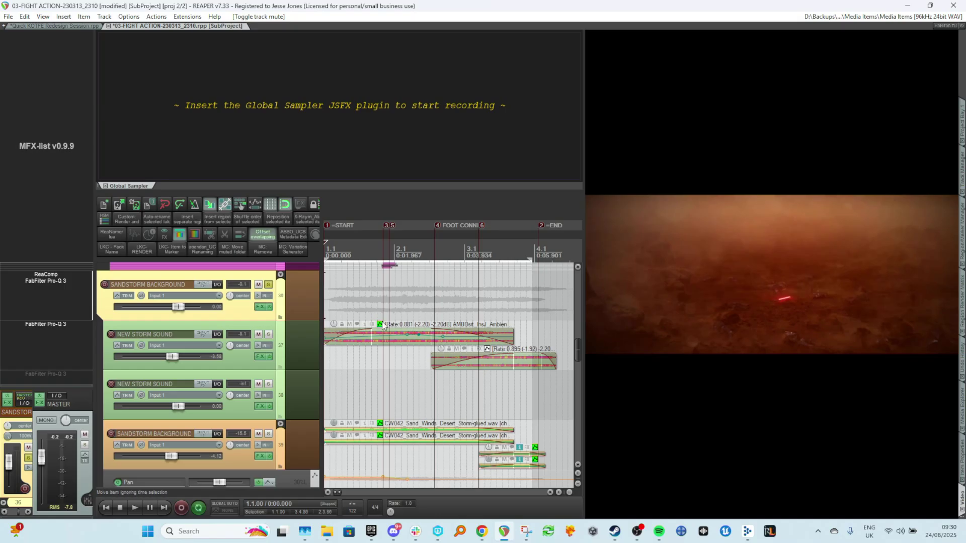
scroll(382, 324, "down", 8)
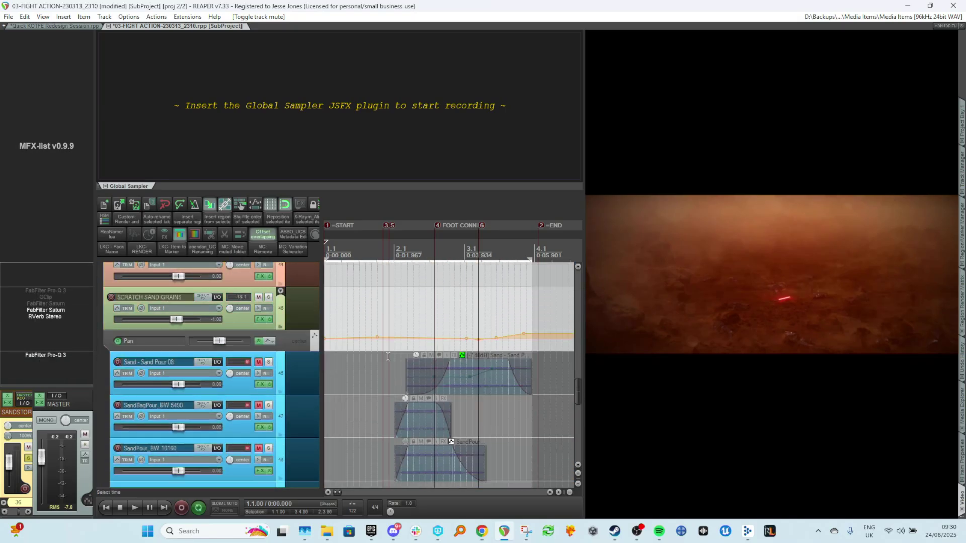
scroll(388, 356, "up", 1)
scroll(409, 382, "down", 4)
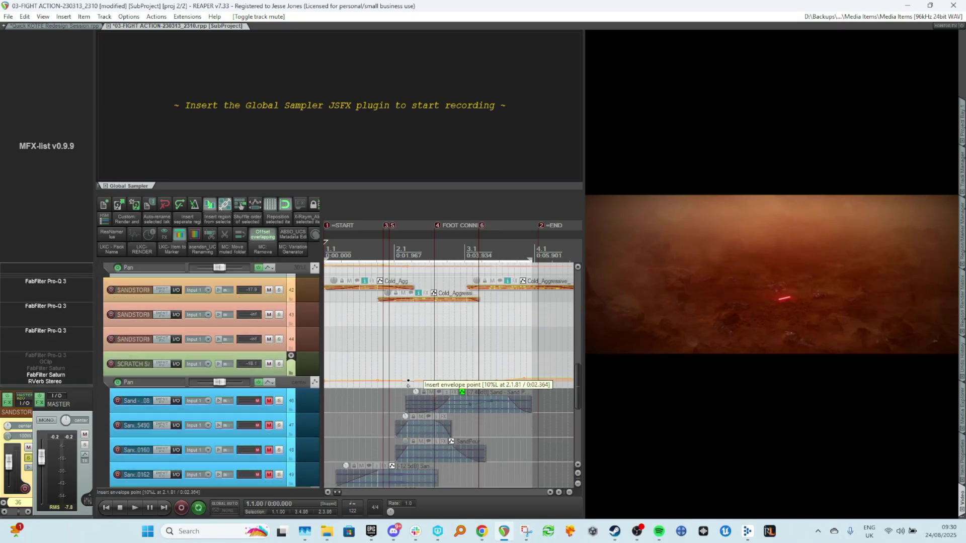
scroll(384, 380, "down", 3)
scroll(361, 376, "up", 3)
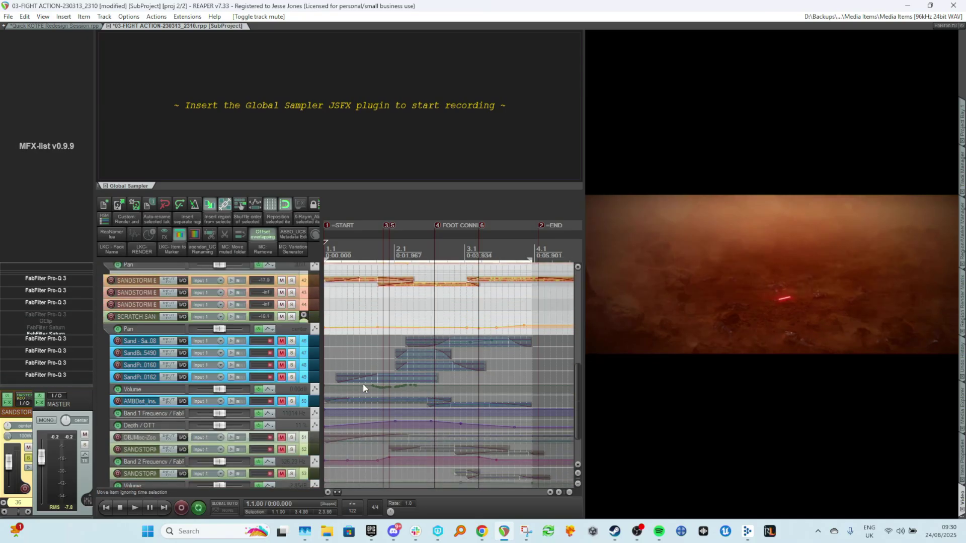
left_click(294, 328)
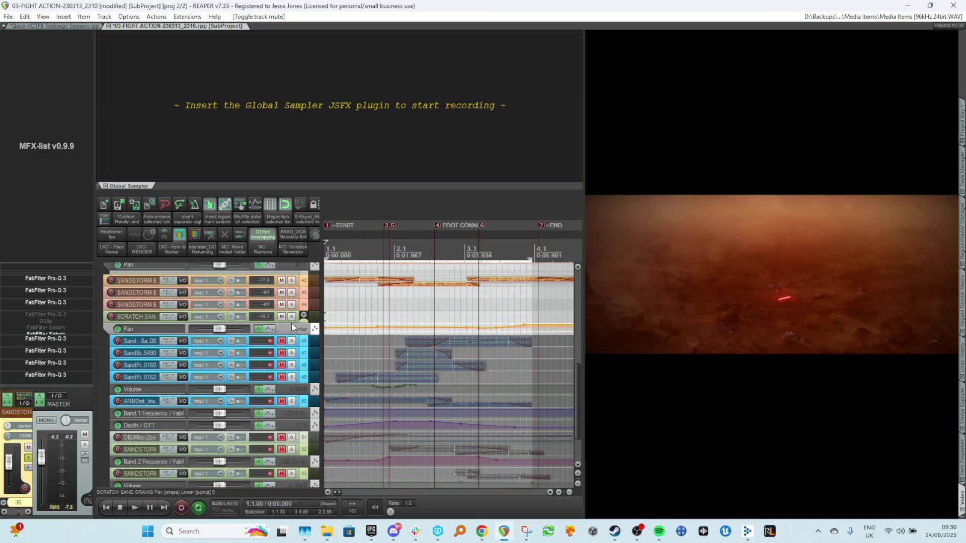
left_click(281, 403)
left_click(291, 400)
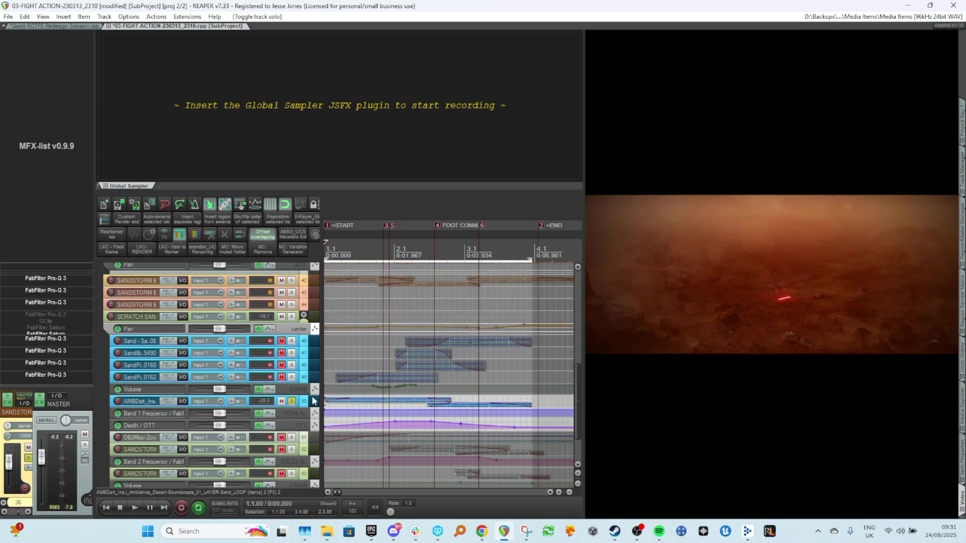
Expand the soloed desert ambience track and play back its loop items.
scroll(376, 392, "up", 3)
left_click(336, 373)
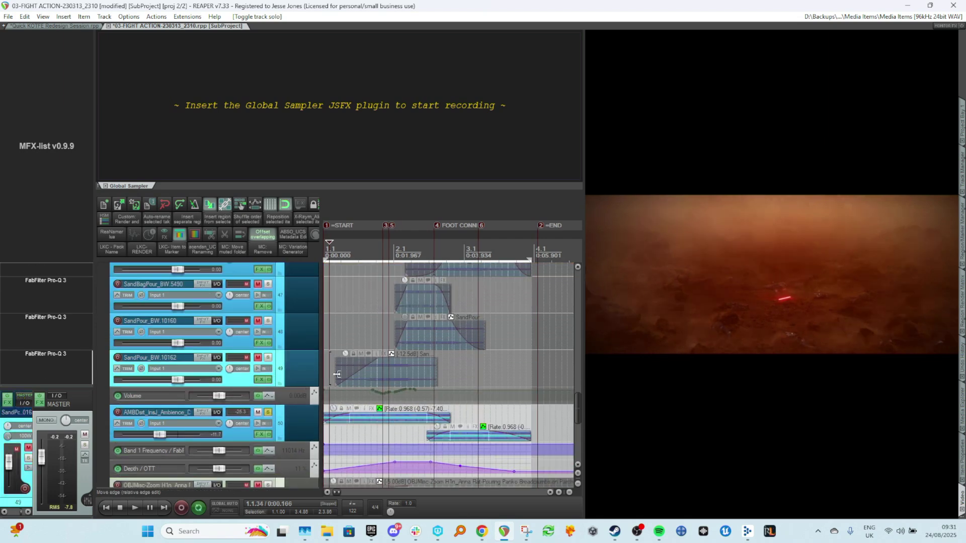
scroll(336, 374, "down", 2)
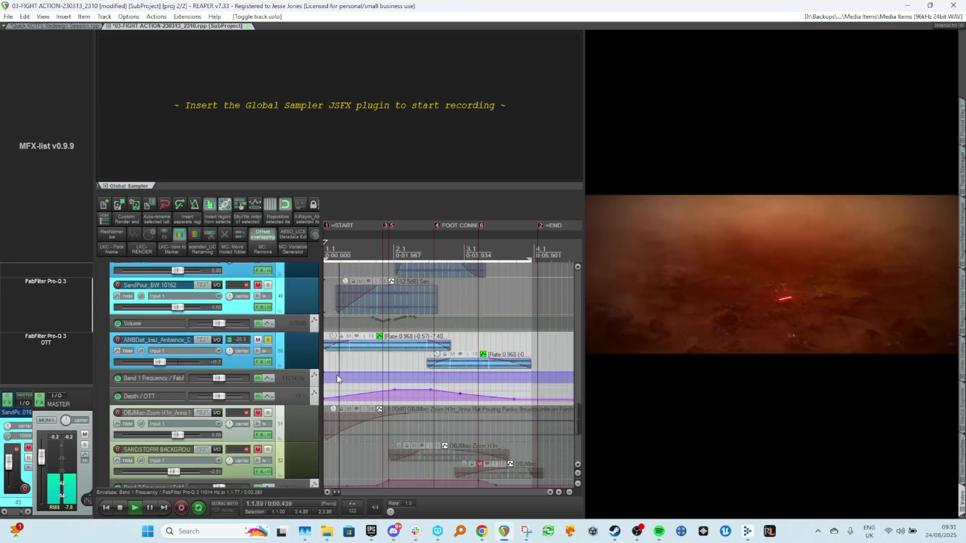
key("space")
left_click(270, 341)
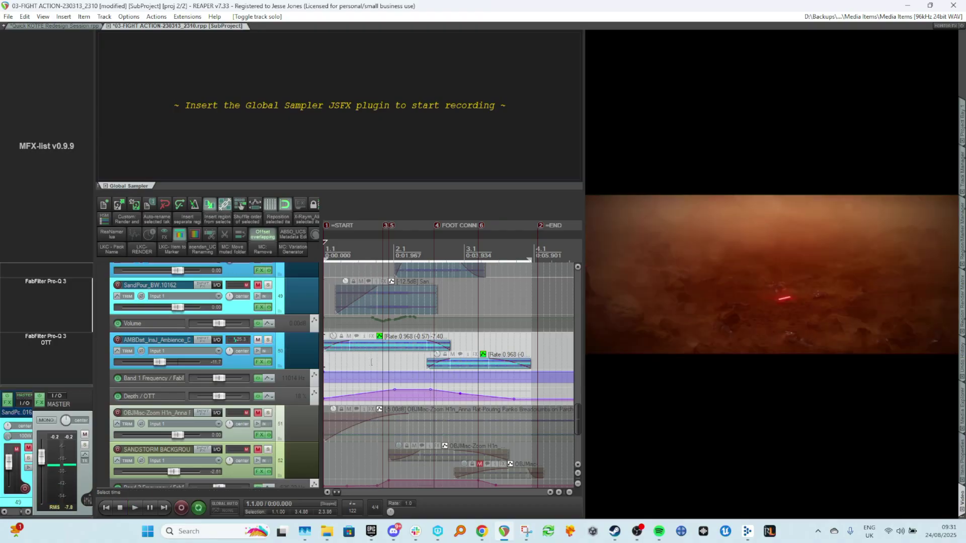
key("space")
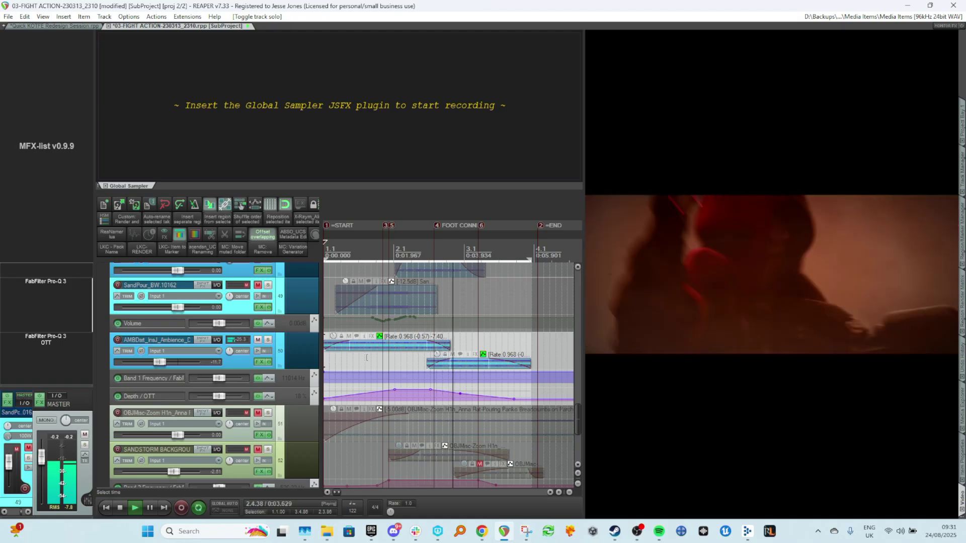
key("space")
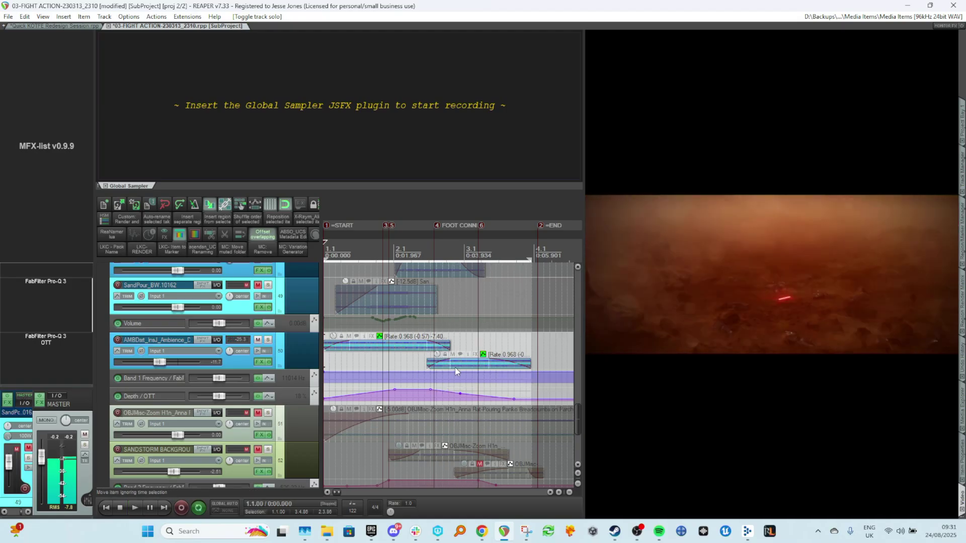
scroll(437, 357, "up", 3)
left_click_drag(427, 360, 451, 357)
key("ctrl+z")
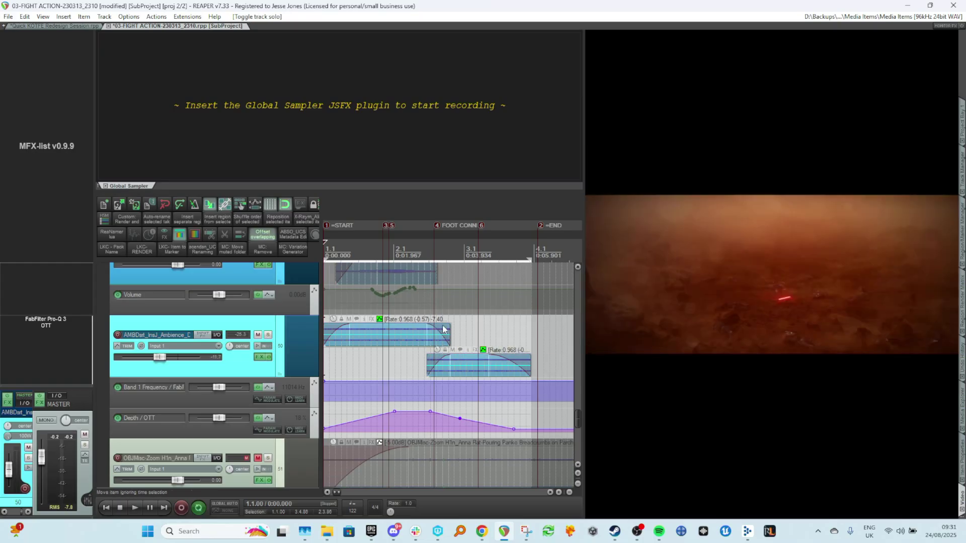
Insert a marker at about 2.2.76 on the timeline, at the sword strike.
left_click(430, 310)
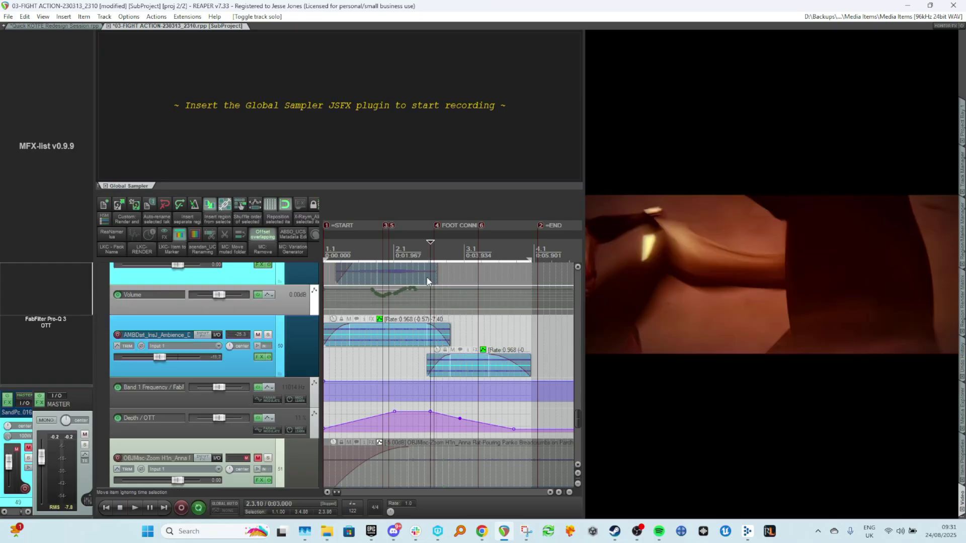
left_click(425, 245)
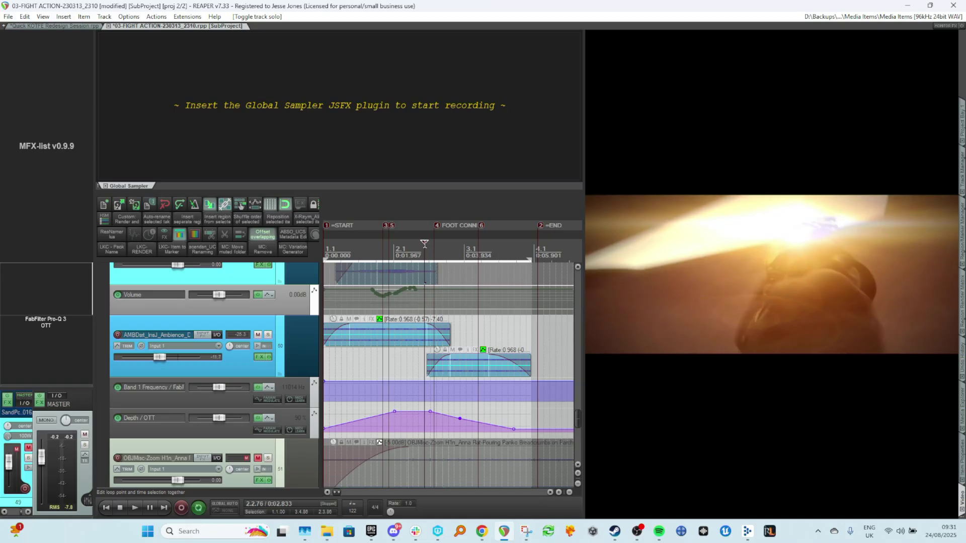
key("m")
Trim the second desert ambience loop item's start to the new marker, add a fade-in, and play it back.
left_click_drag(426, 361, 454, 361)
mouse_move(446, 326)
left_mouse_down()
mouse_move(425, 327)
mouse_move(455, 326)
mouse_move(460, 336)
left_mouse_up()
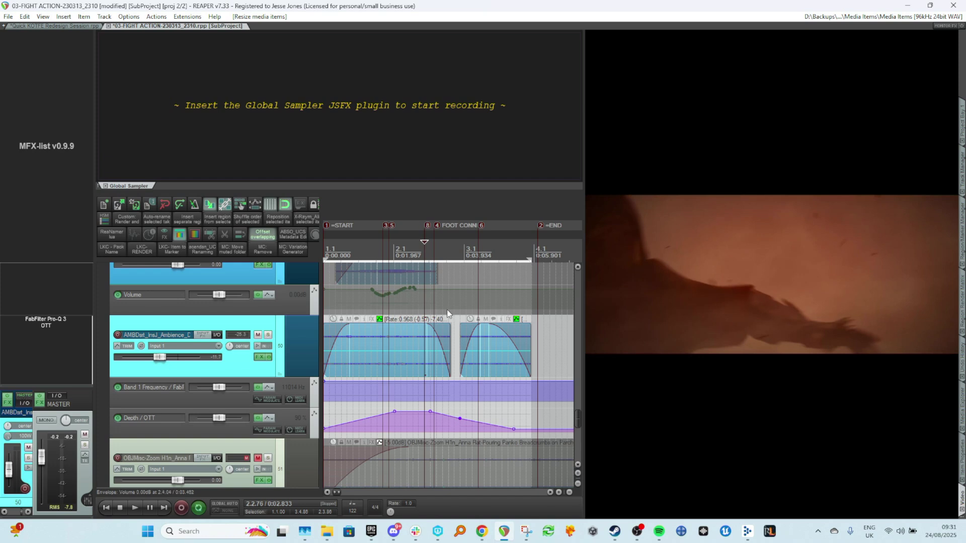
left_click(446, 277)
key("w")
key("space")
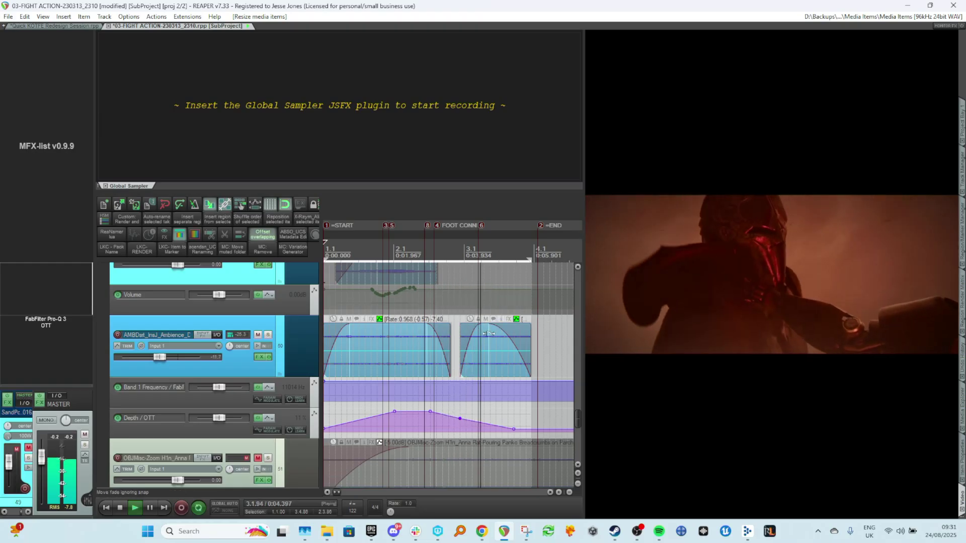
key("space")
Shorten the end of the first desert ambience loop item and play from the start.
left_click_drag(478, 328, 431, 335)
left_click(448, 336)
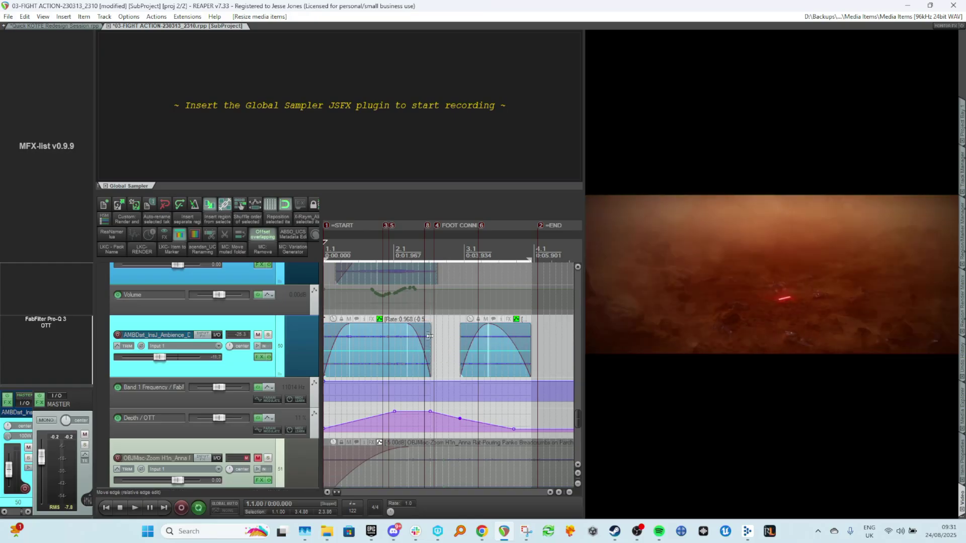
key("Home")
key("space")
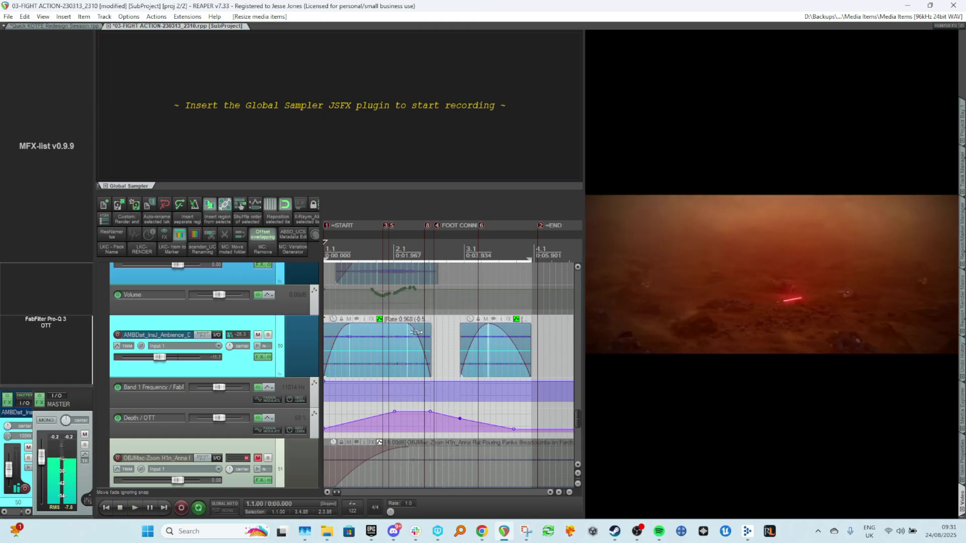
Adjust the first loop item's fade-out and lower a point on the Death / OTT envelope.
left_click_drag(415, 332, 422, 341)
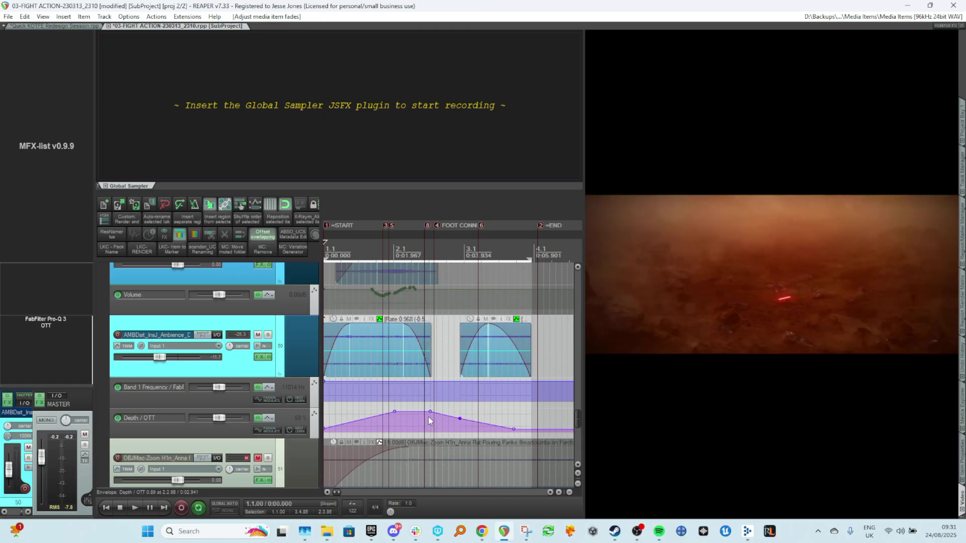
left_click_drag(427, 416, 423, 426)
Extend the first loop item's end, change its fade shape, and play back.
mouse_move(429, 342)
left_mouse_down()
mouse_move(442, 342)
mouse_move(420, 329)
mouse_move(413, 336)
left_mouse_up()
right_click(416, 331)
left_click(423, 338)
key("space")
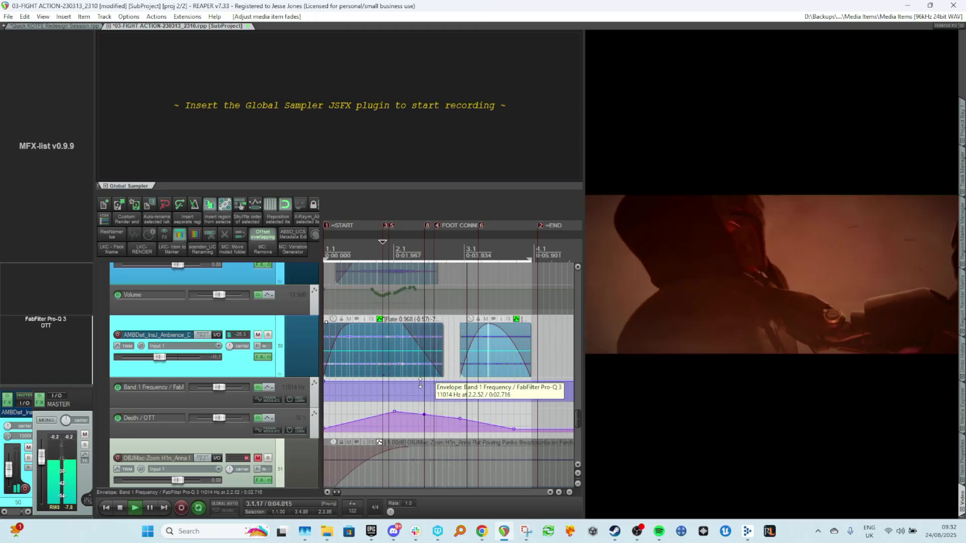
key("space")
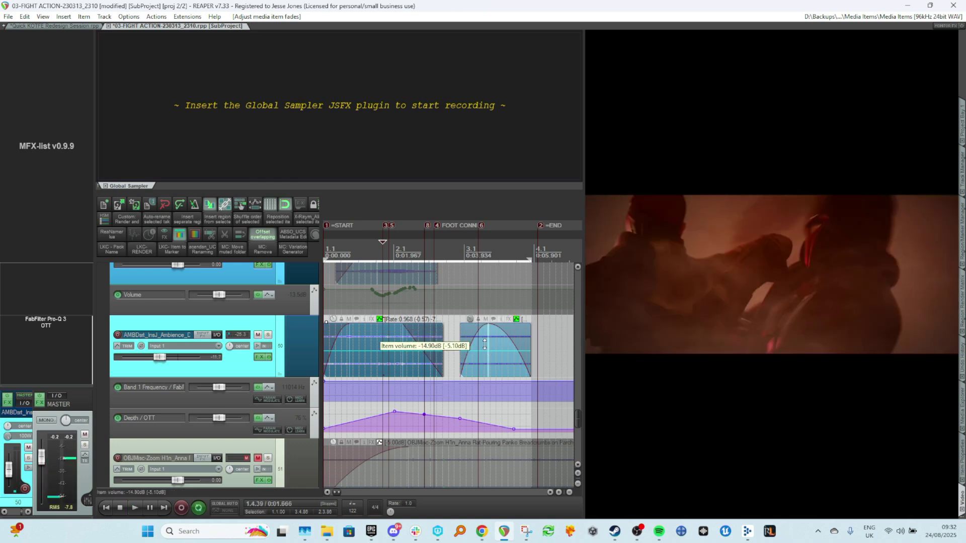
Set the second loop item's volume to -15.80 dB during playback.
key("space")
left_click_drag(472, 324, 473, 322)
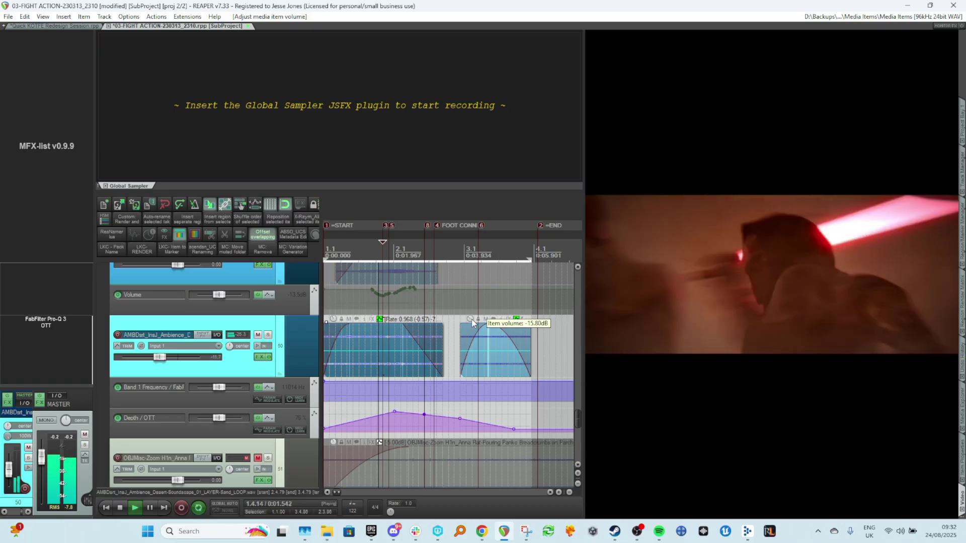
scroll(465, 342, "up", 5)
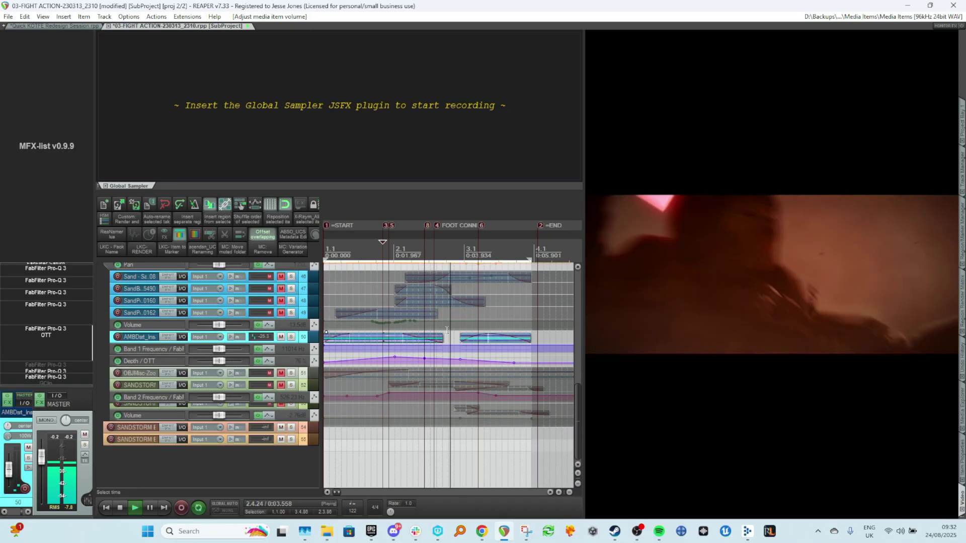
key("space")
Clear all track solos and save the project.
scroll(403, 352, "up", 8)
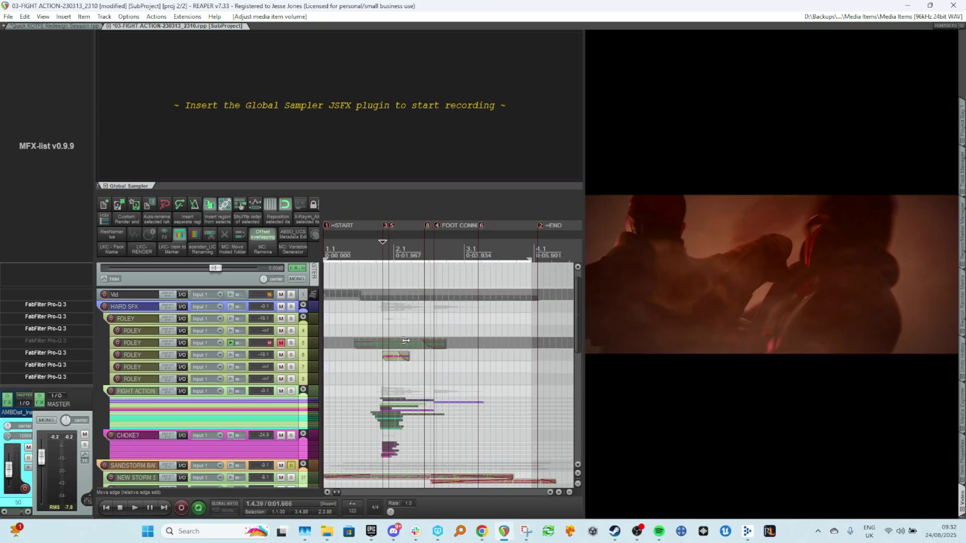
left_click(377, 330)
key("alt+F6")
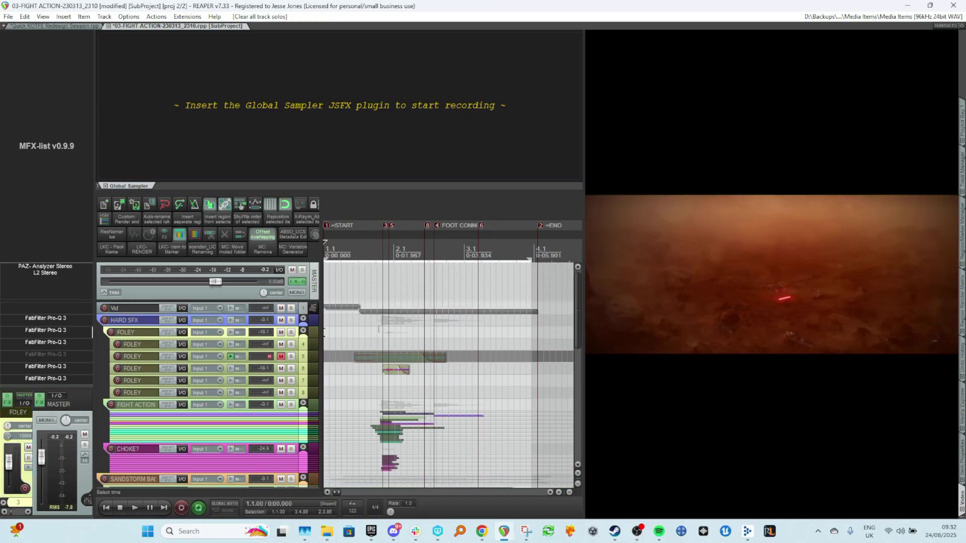
key("ctrl+s")
Play back the mix, comparing it with the desert ambience track muted and unmuted.
key("space")
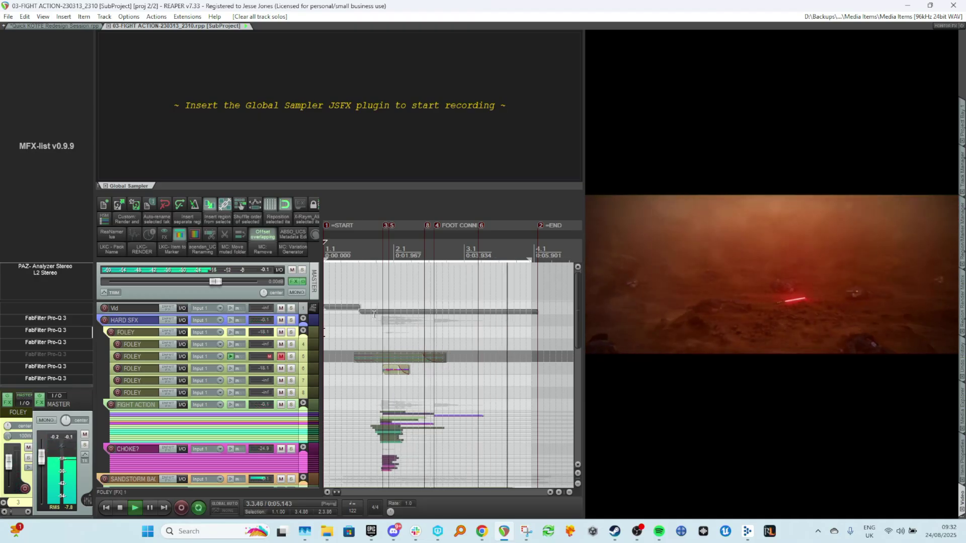
key("space")
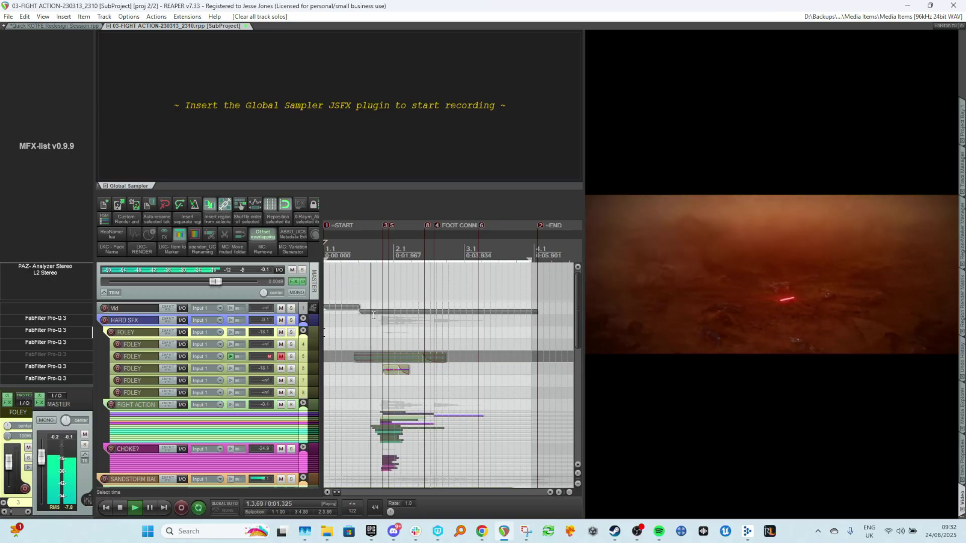
scroll(374, 315, "down", 10)
key("space")
key("space")
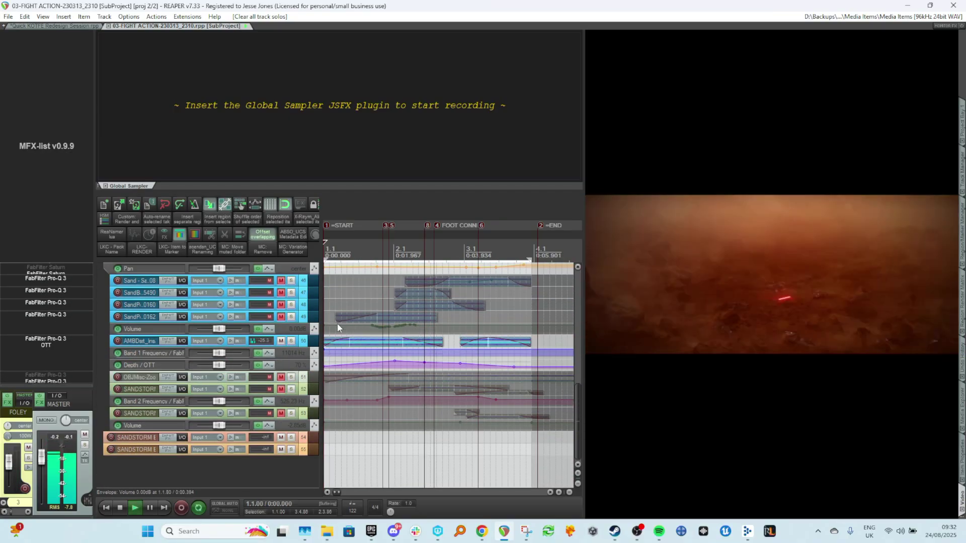
left_click(281, 341)
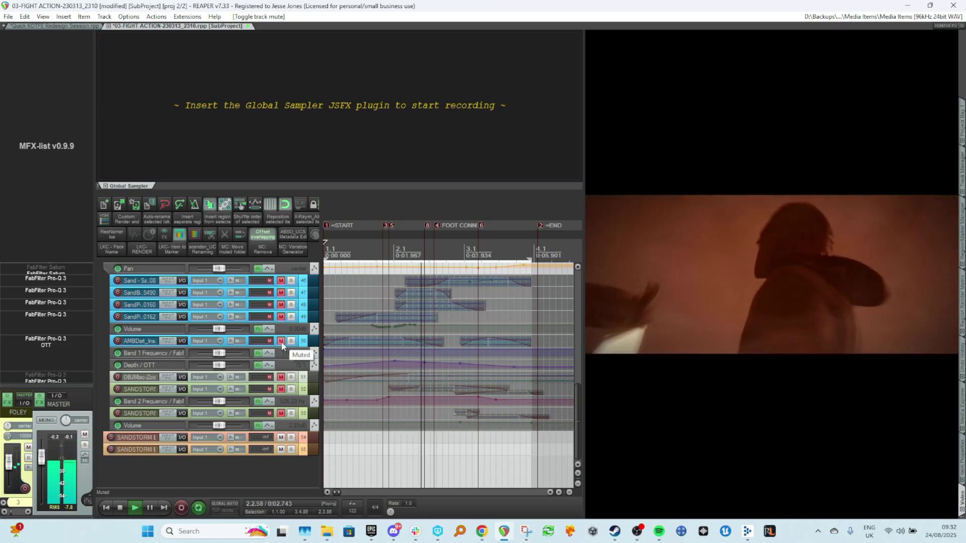
left_click(281, 341)
Lower the desert ambience track's volume fader slightly during playback and save the project.
scroll(370, 341, "up", 3)
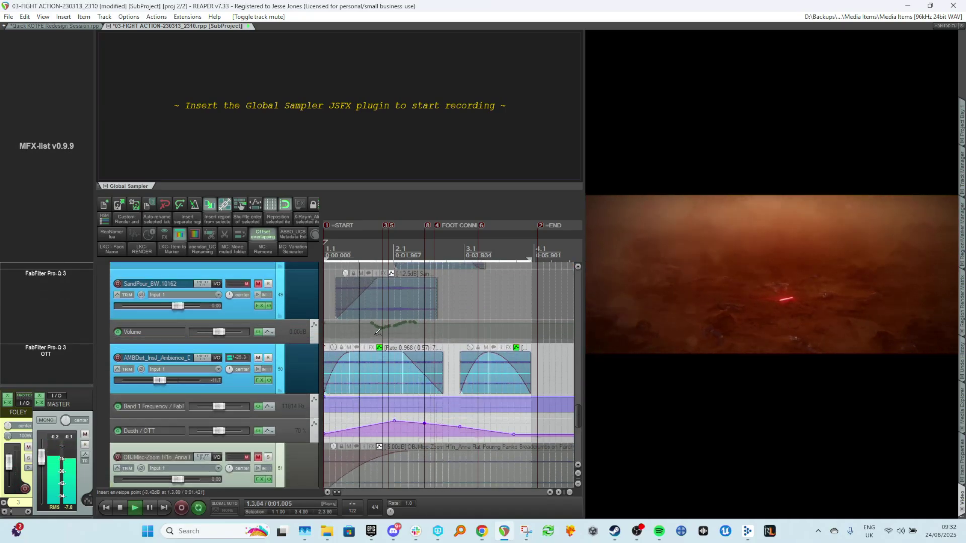
key("space")
key("space")
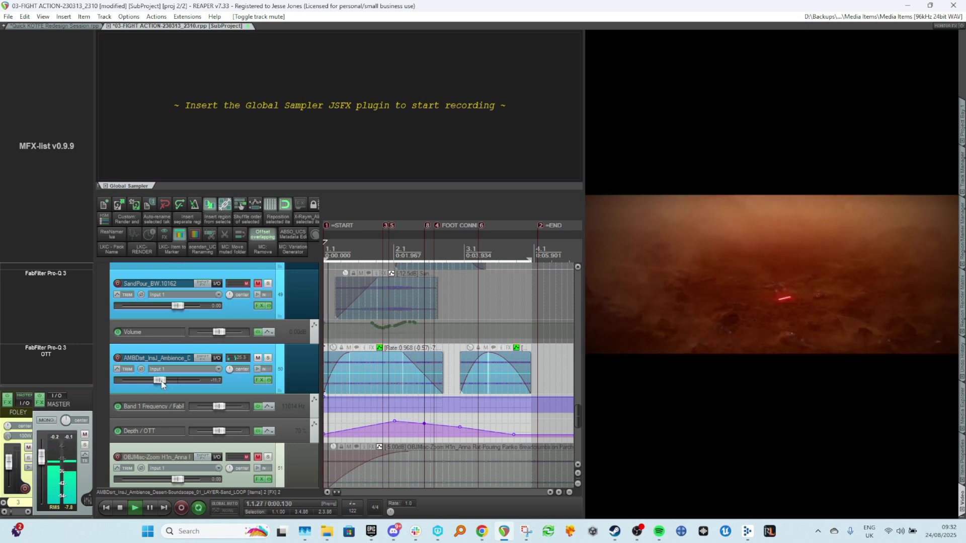
left_click_drag(161, 380, 159, 380)
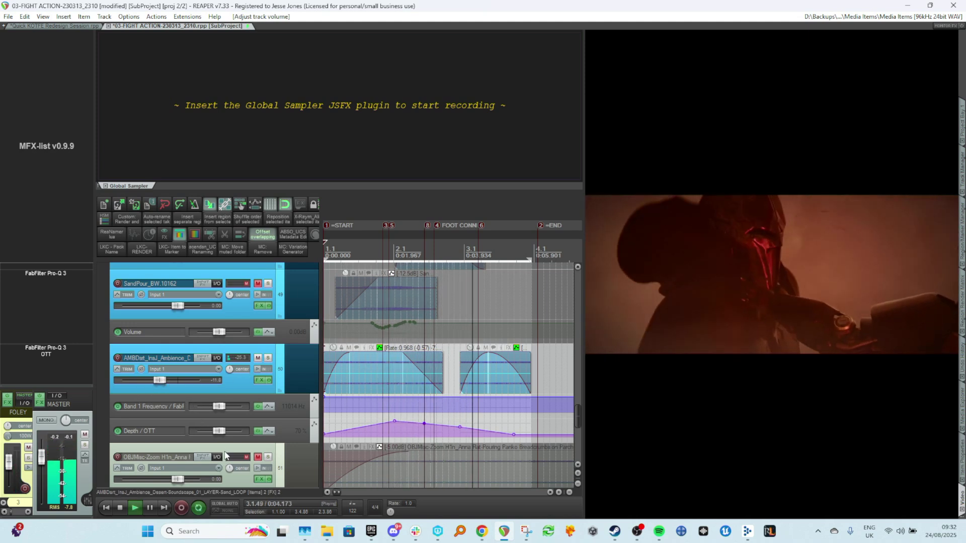
key("ctrl+s")
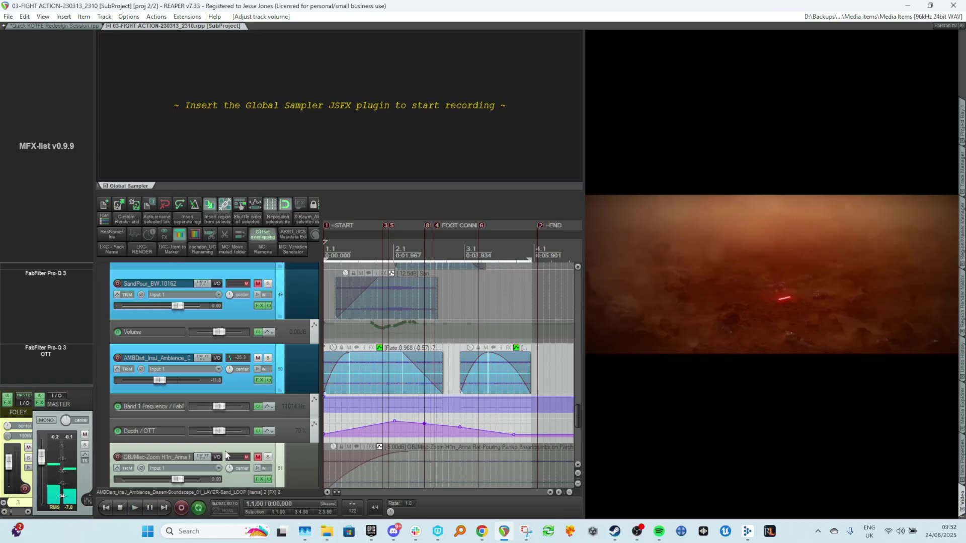
scroll(487, 349, "down", 5)
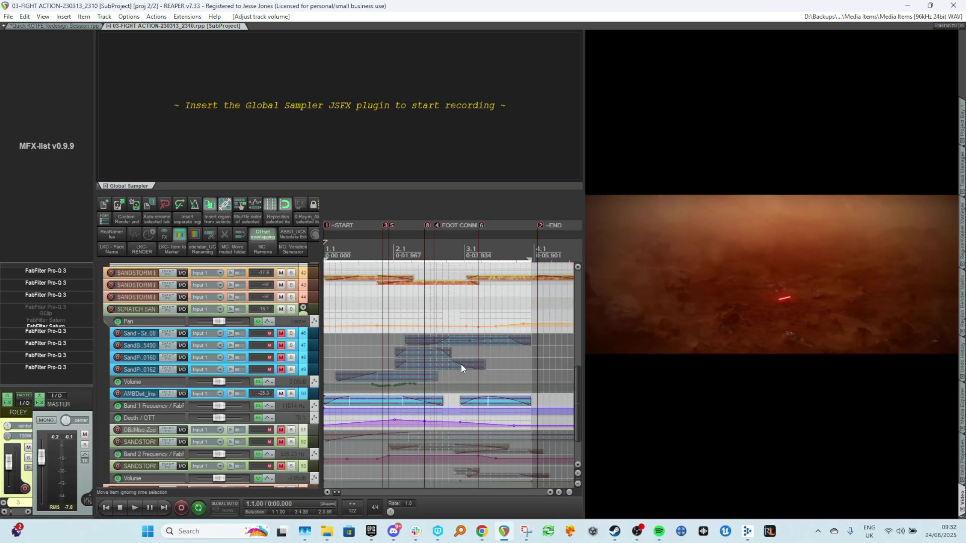
scroll(459, 364, "up", 10)
left_click_drag(378, 385, 389, 386)
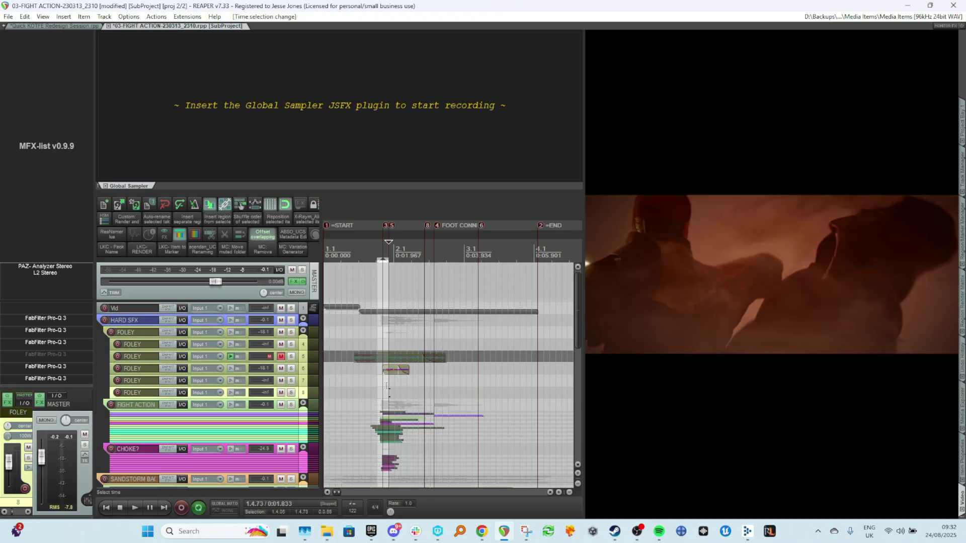
left_click(373, 381)
key("ctrl+z")
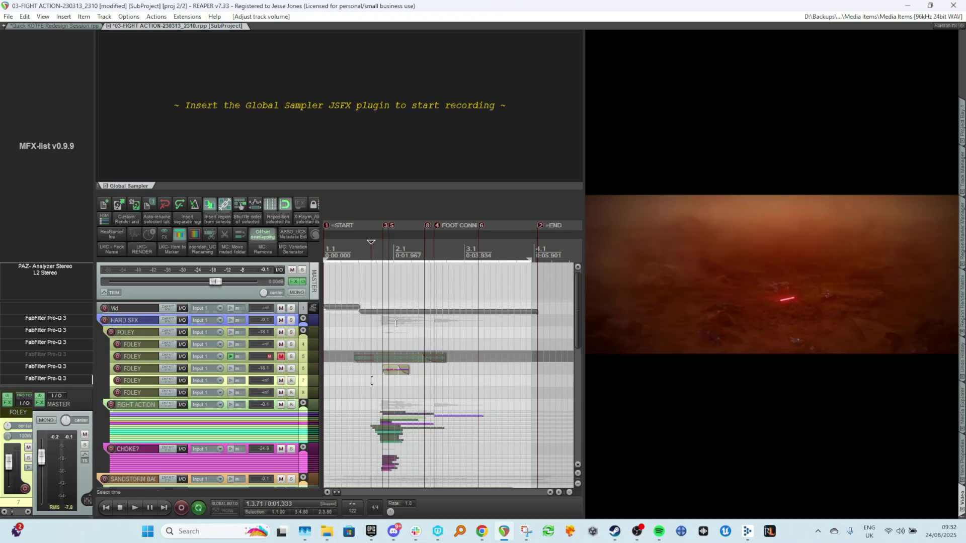
Zoom in around the FOOT CONNECTS marker and place the edit cursor there for review.
scroll(472, 314, "up", 4)
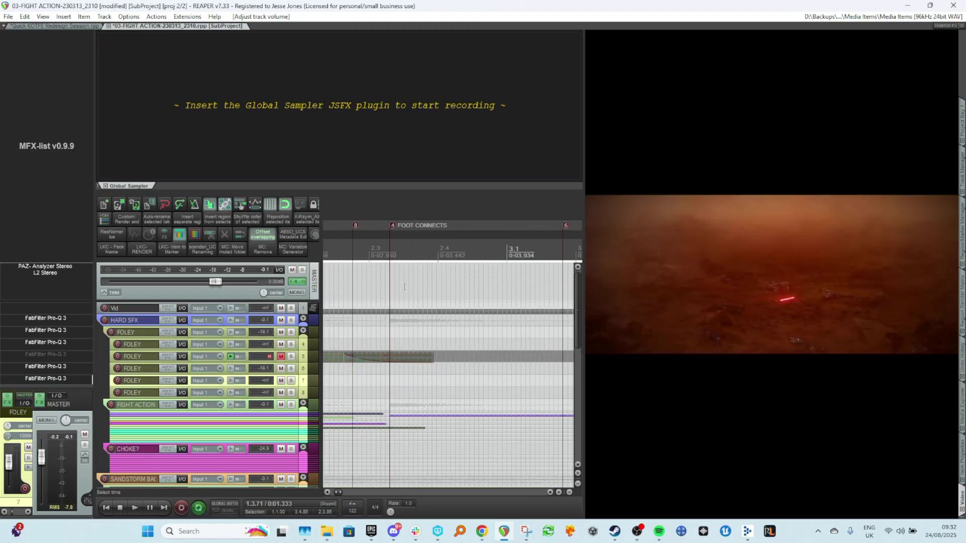
left_click(404, 287)
scroll(417, 303, "down", 4)
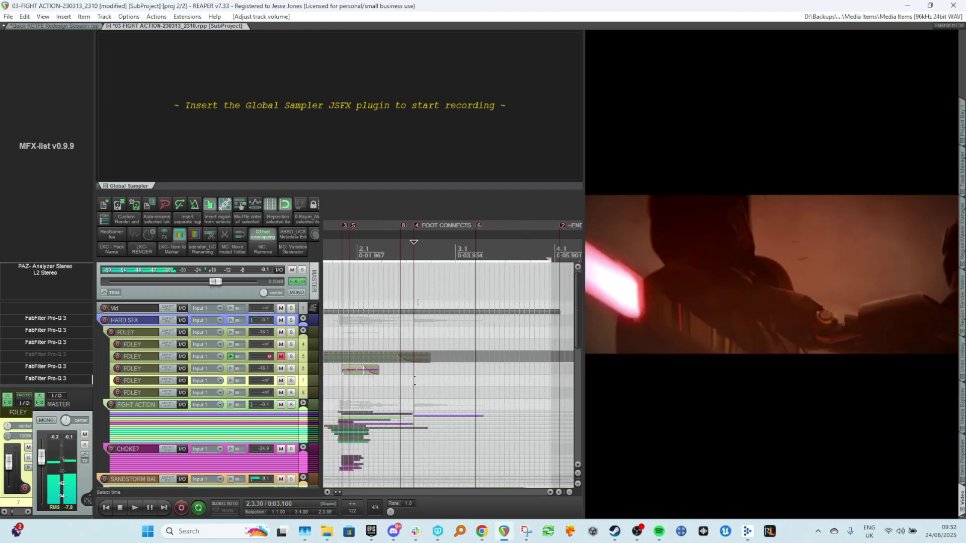
left_click(399, 283)
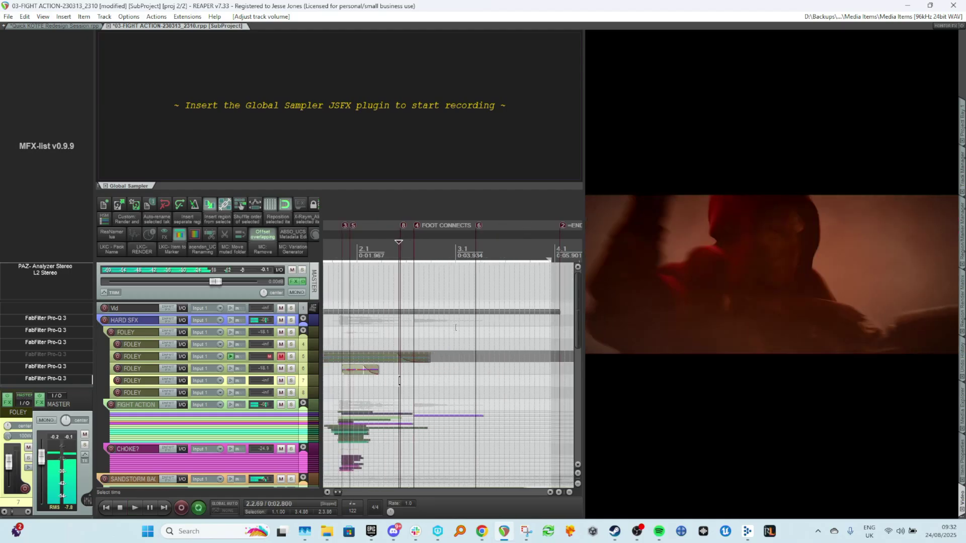
left_click(399, 287)
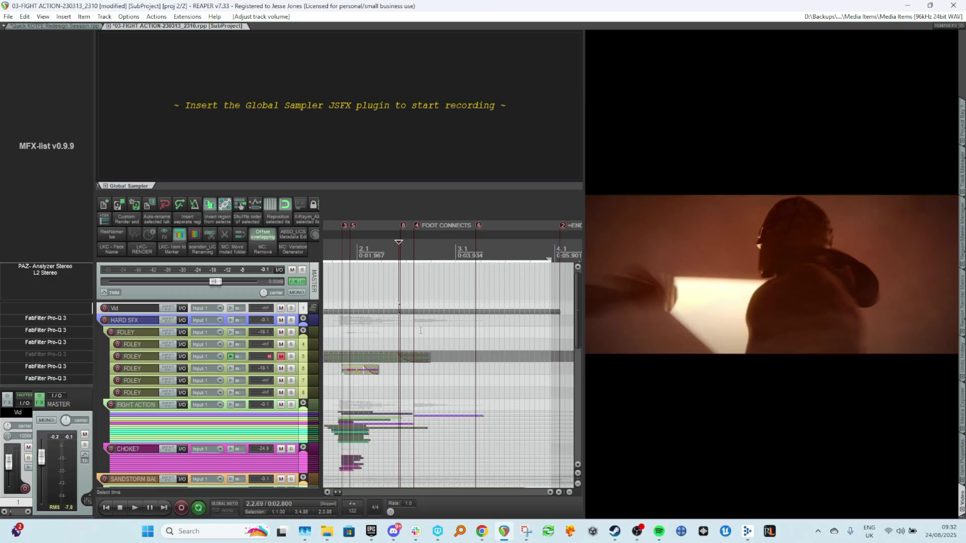
scroll(423, 334, "up", 5)
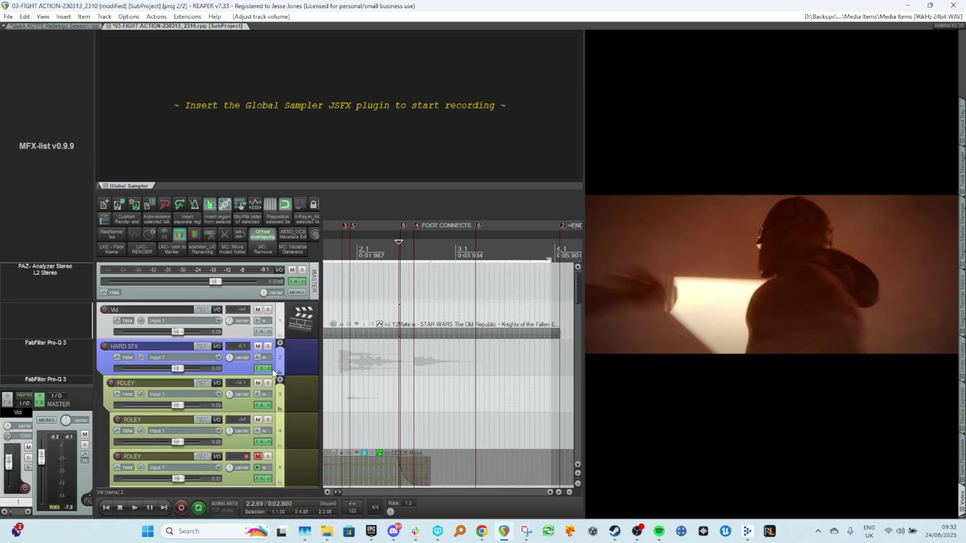
Solo the HARD SFX track and play back the hit around the FOOT CONNECTS marker.
left_click(269, 384)
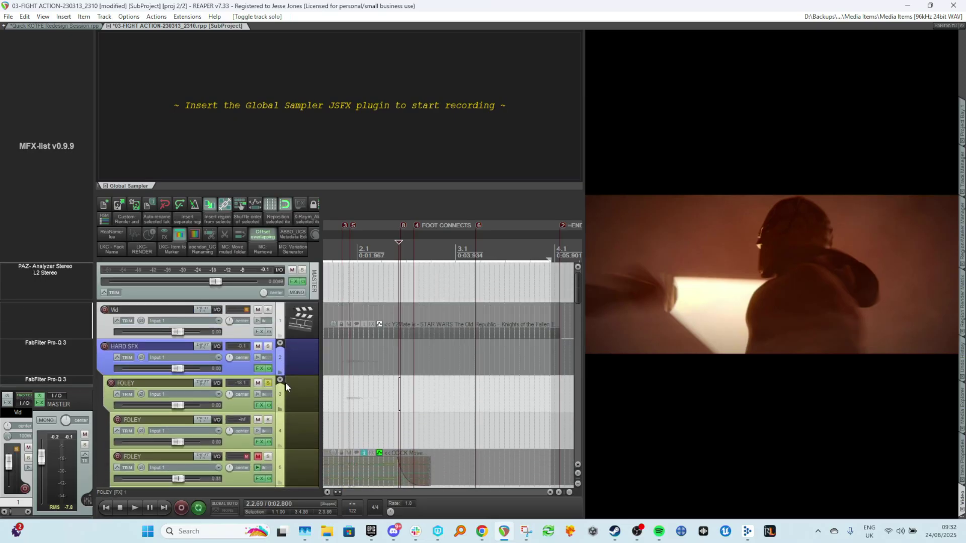
left_click(269, 382)
left_click(268, 346)
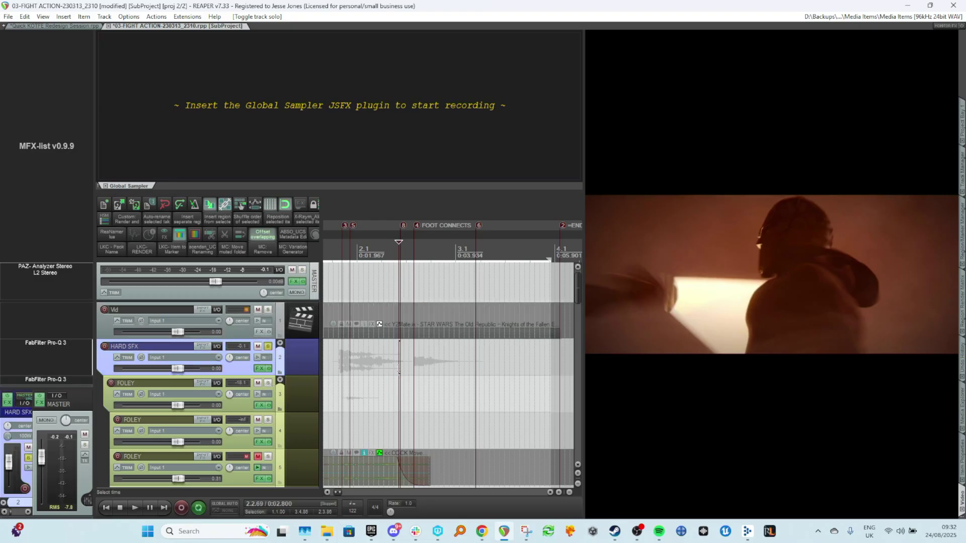
key("space")
key("space")
left_click(325, 357)
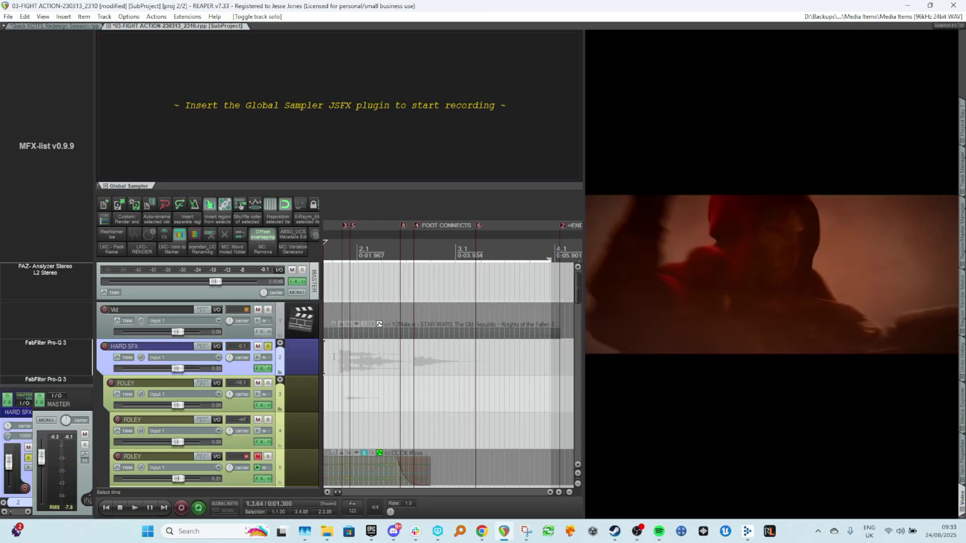
left_click(334, 356)
key("space")
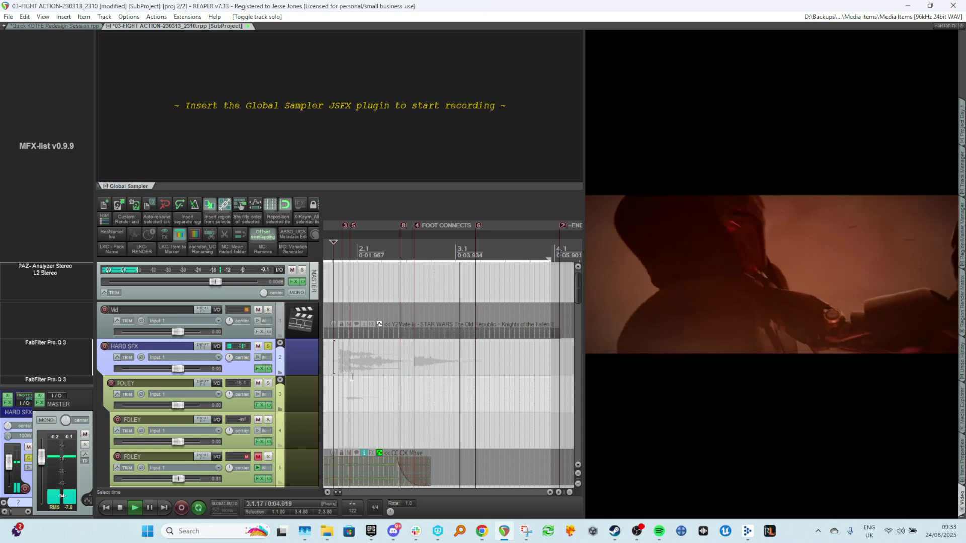
key("space")
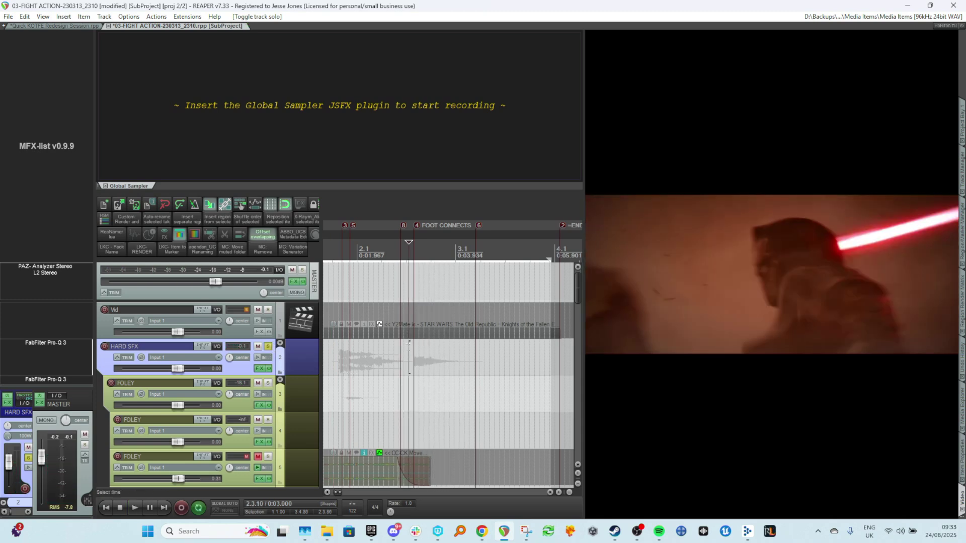
Expand the HARD SFX folder and inspect the FLAVOUR BABY whip item's source properties, metadata and cover image.
scroll(409, 357, "down", 5)
left_click(280, 347)
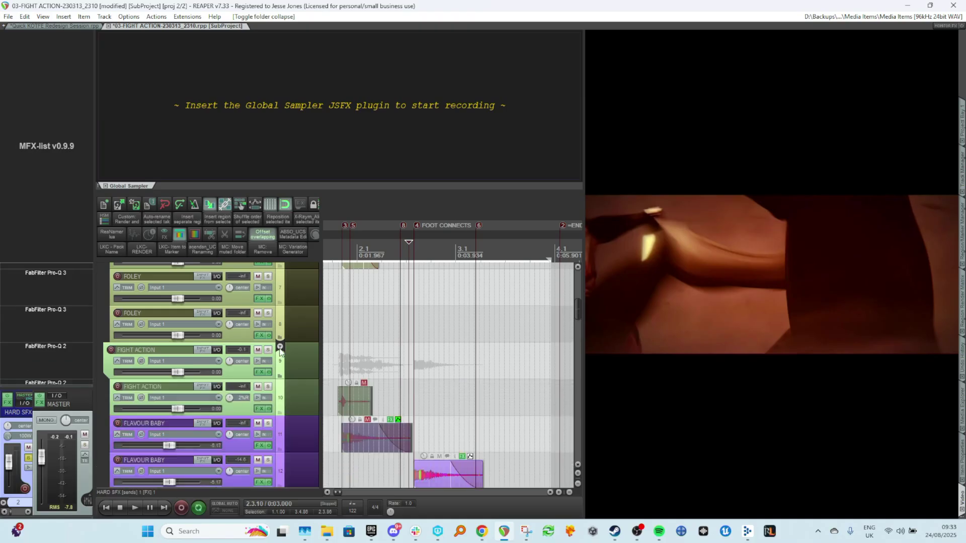
scroll(419, 362, "down", 5)
scroll(418, 366, "up", 5)
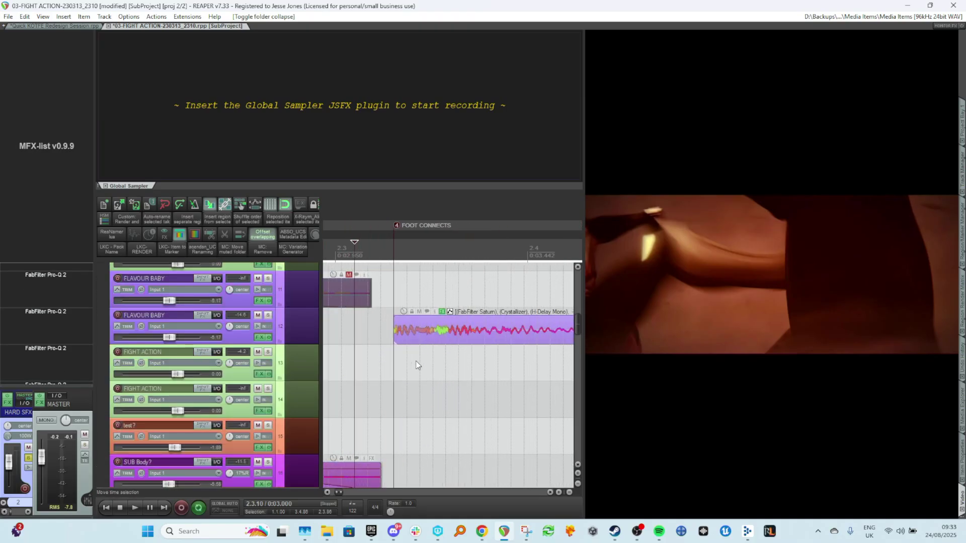
left_click(381, 347)
scroll(452, 357, "down", 3)
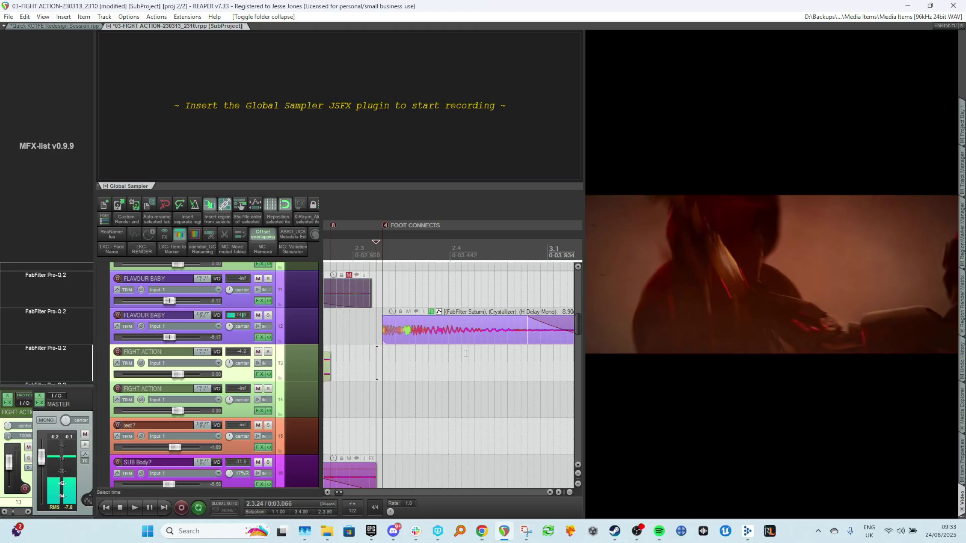
scroll(518, 366, "right", 3)
scroll(506, 340, "up", 4)
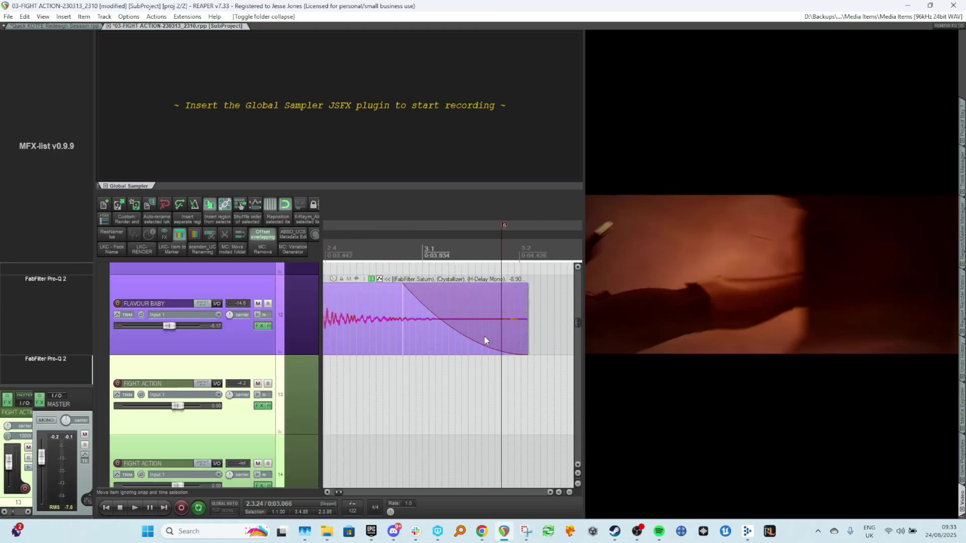
scroll(483, 338, "down", 3)
scroll(485, 332, "left", 3)
right_click(488, 322)
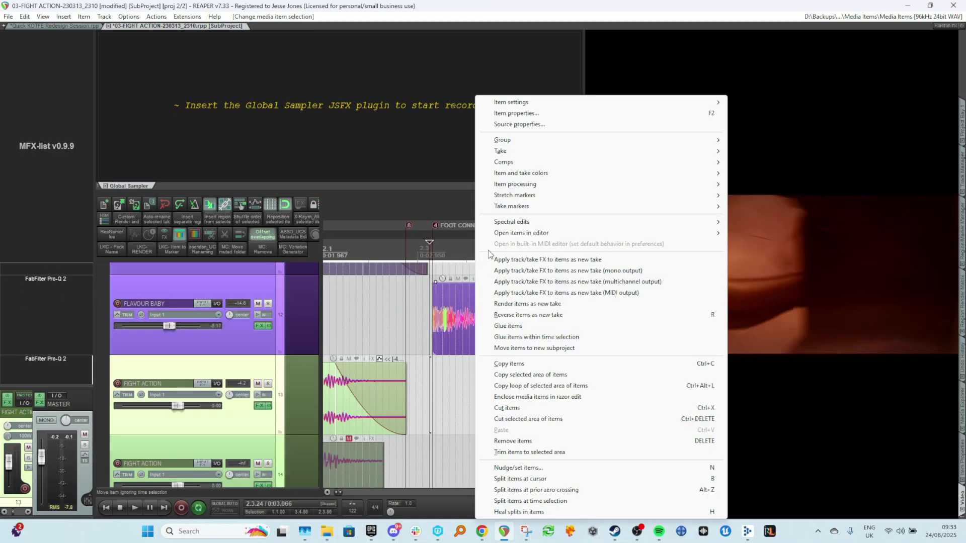
left_click(503, 126)
left_click(269, 330)
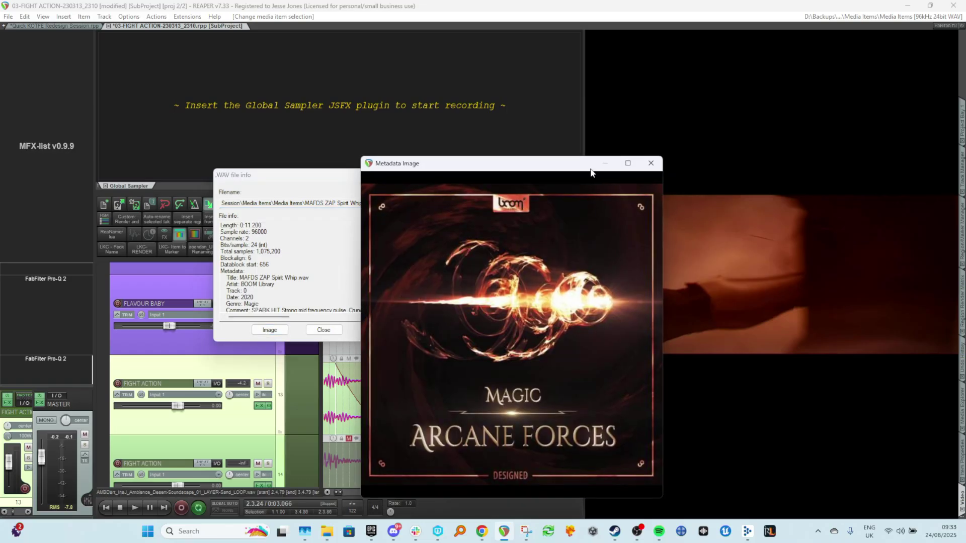
left_click(651, 163)
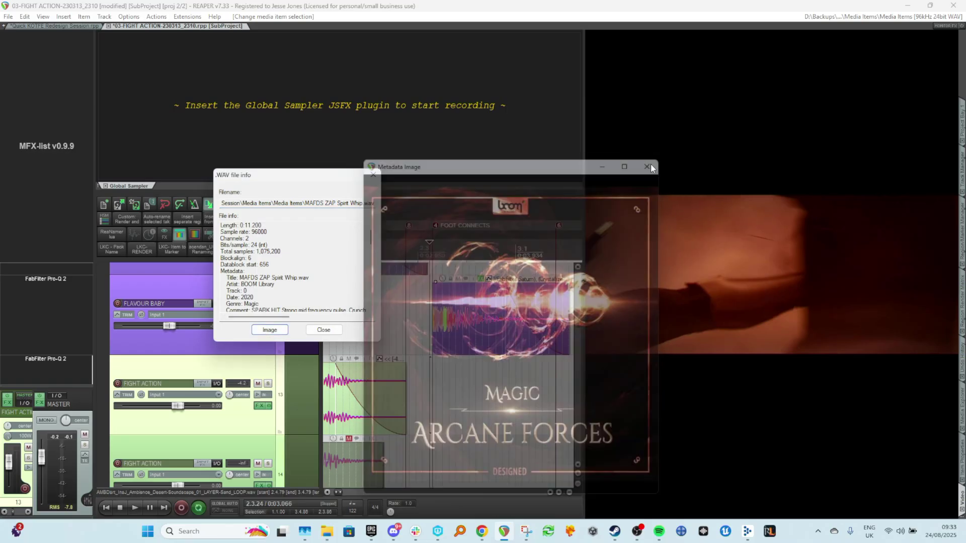
scroll(296, 301, "down", 2)
left_click_drag(287, 322, 297, 322)
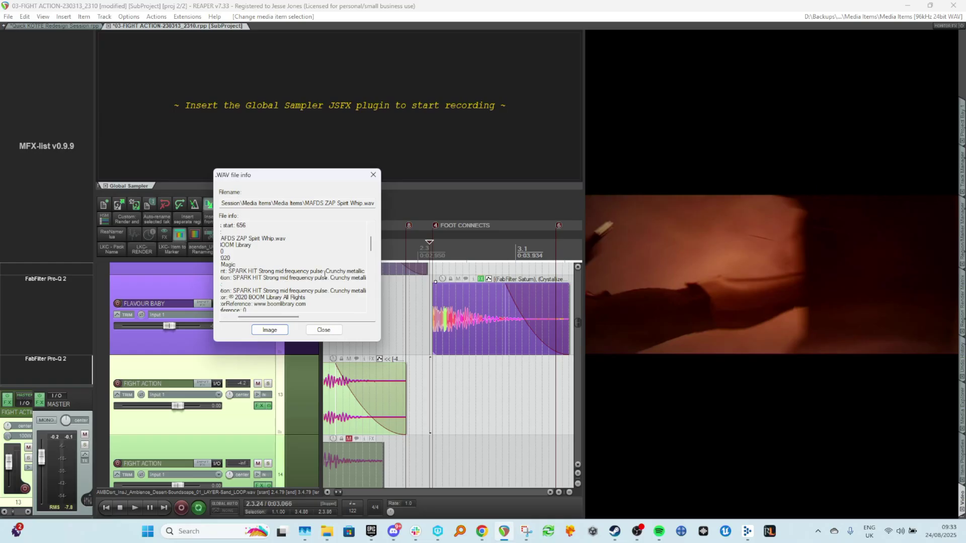
left_click_drag(284, 327, 330, 324)
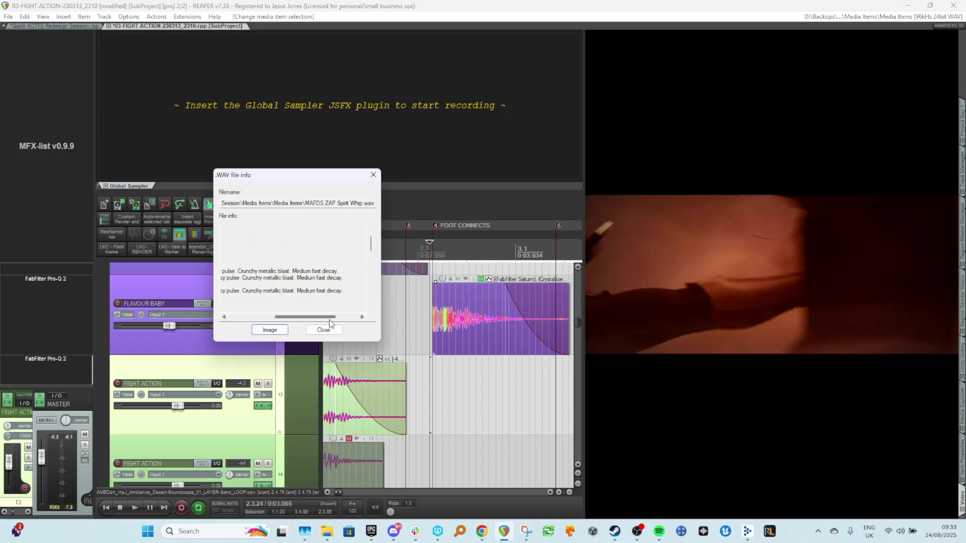
left_click(373, 175)
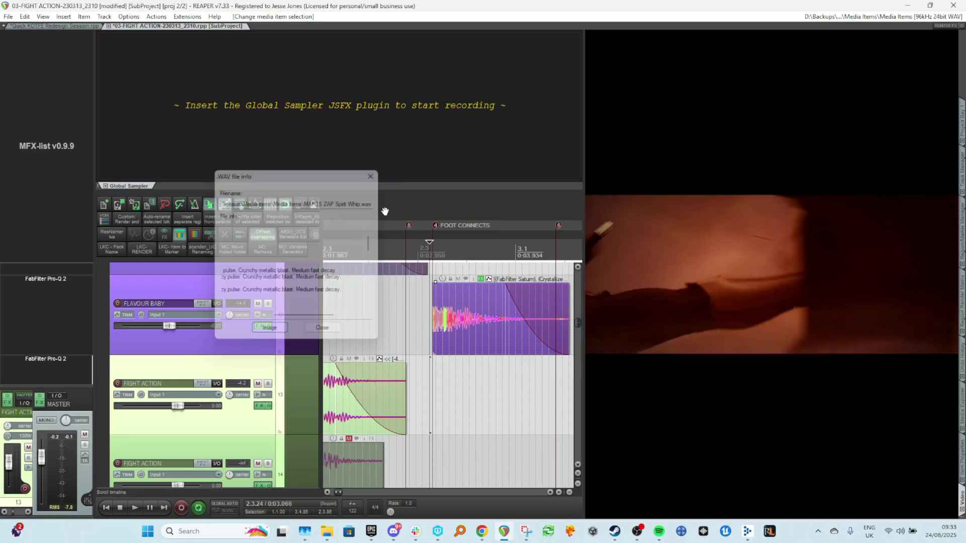
Reopen the whip item's source properties and scroll through its file metadata.
left_click(442, 321)
right_click(434, 322)
left_click(455, 124)
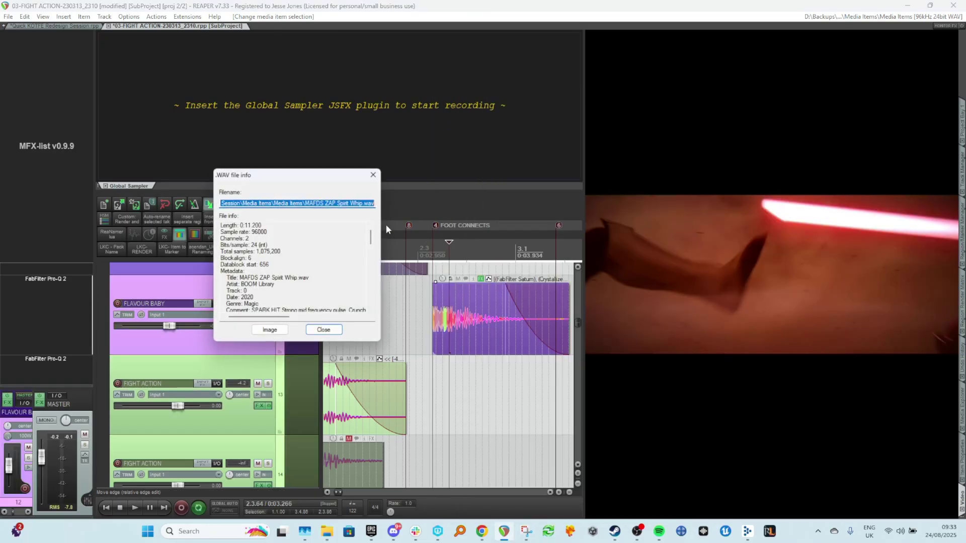
left_click_drag(276, 324, 290, 326)
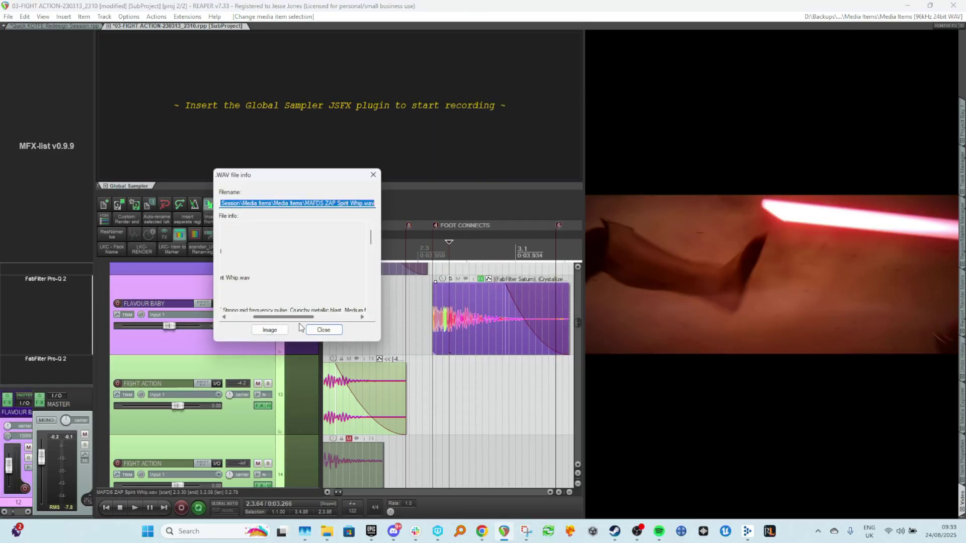
left_click(373, 175)
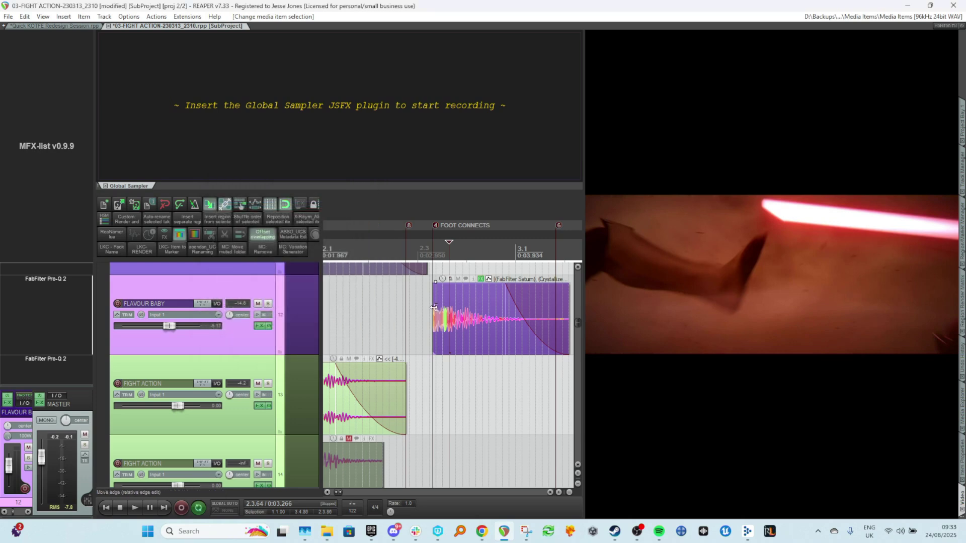
Scrub through the FIGHT ACTION section after FOOT CONNECTS to locate the next story moment.
left_click(432, 309)
scroll(442, 391, "up", 4)
scroll(439, 375, "down", 4)
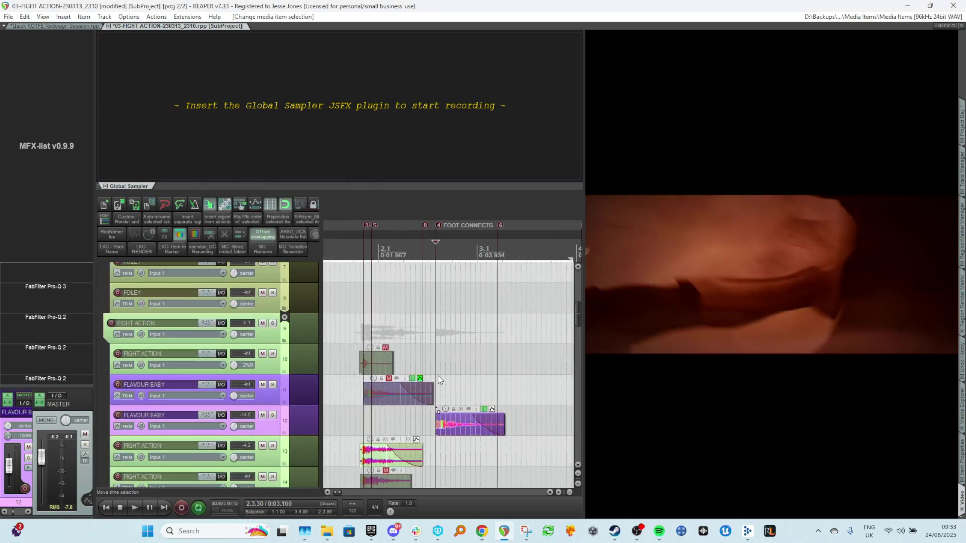
left_click(434, 338)
scroll(442, 328, "up", 6)
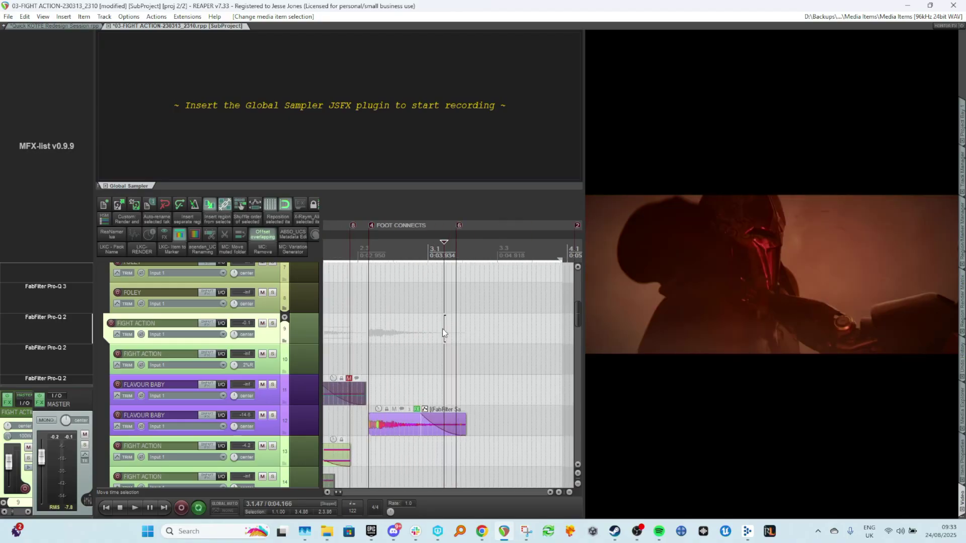
scroll(457, 328, "down", 2)
left_click(416, 324)
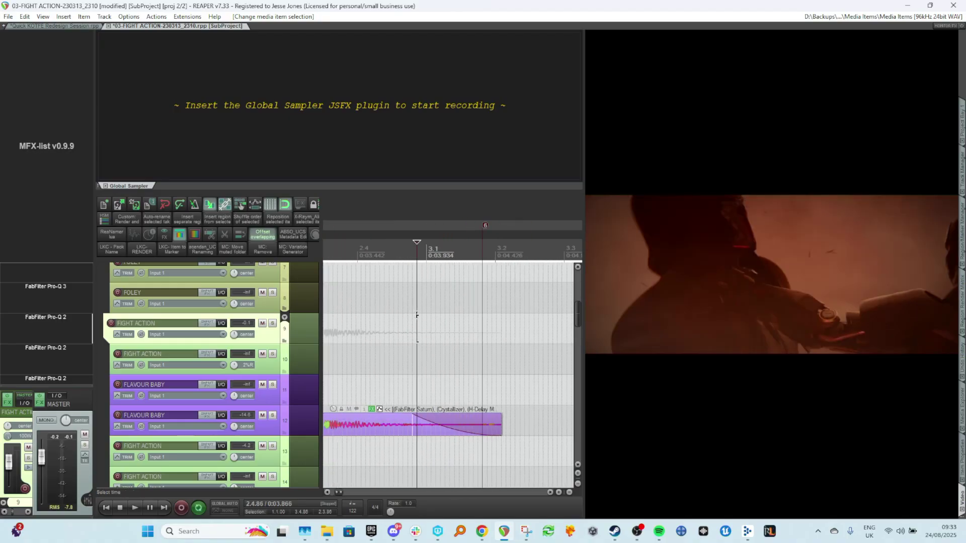
scroll(419, 321, "left", 4)
left_click(472, 305)
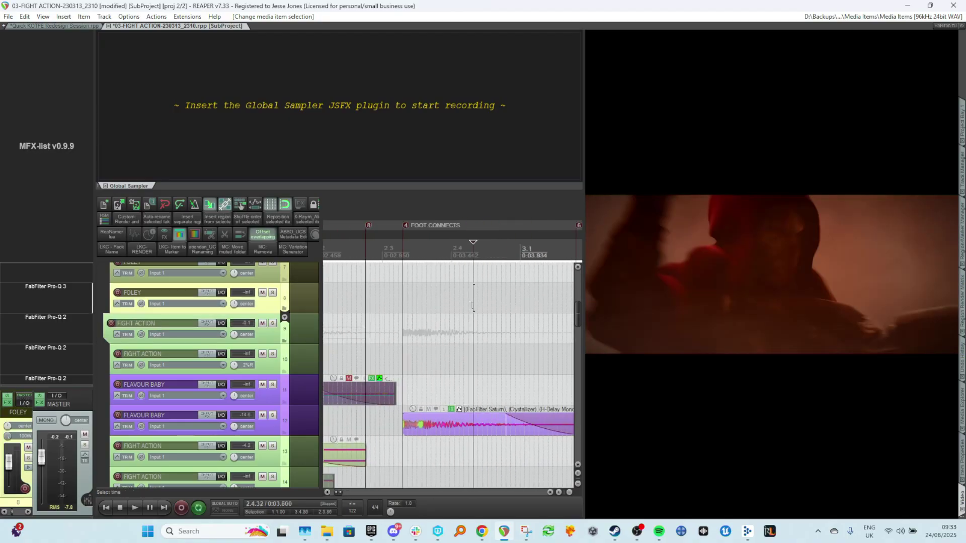
left_click(448, 327)
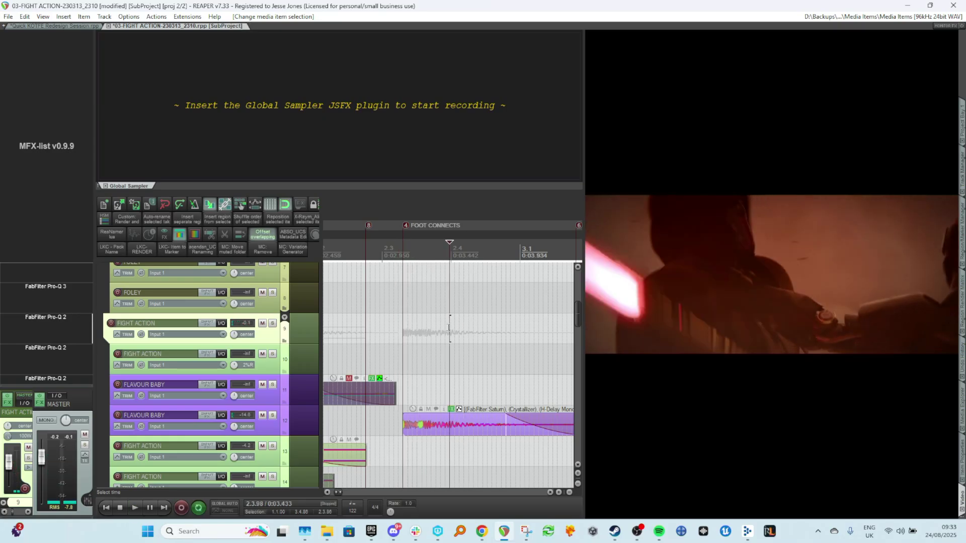
scroll(478, 352, "up", 3)
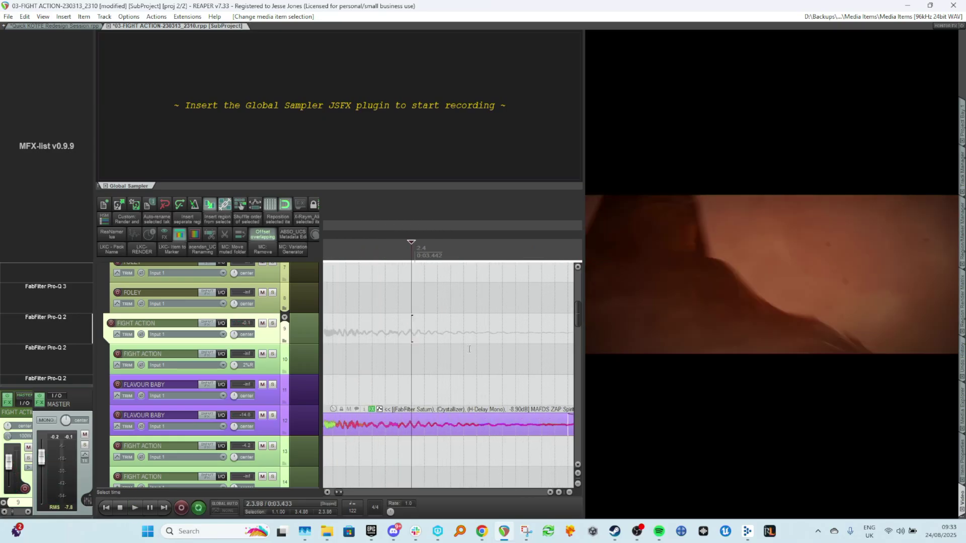
Nudge the edit cursor to 2.4.39 and add a marker named CHOKE there.
key("Right")
key("Right")
key("Right")
key("Right")
key("Right")
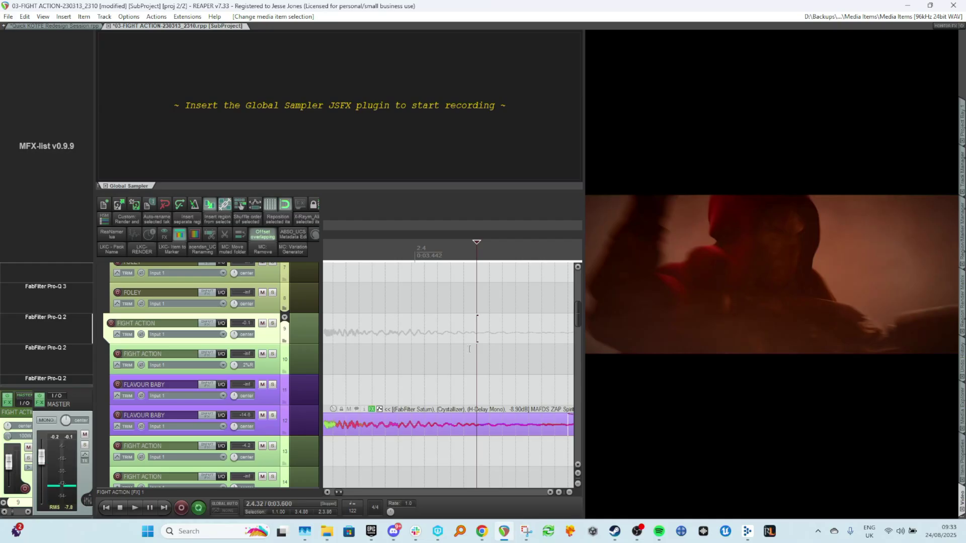
key("Left")
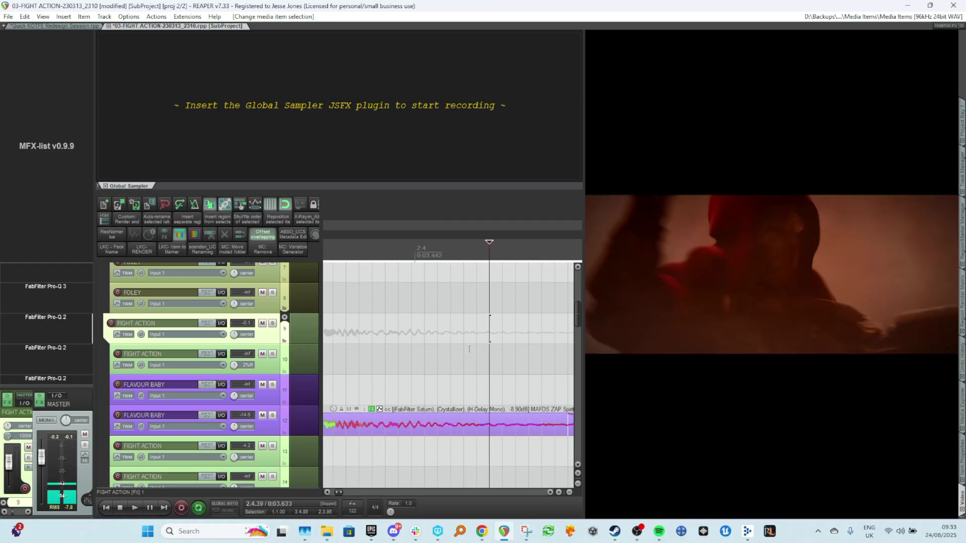
key("Left")
key("Left")
key("Right")
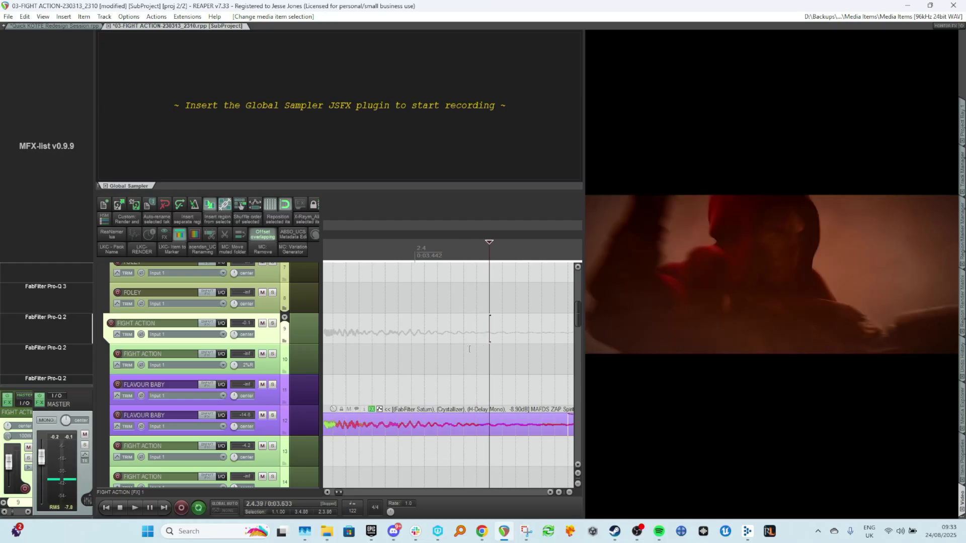
key("shift+m")
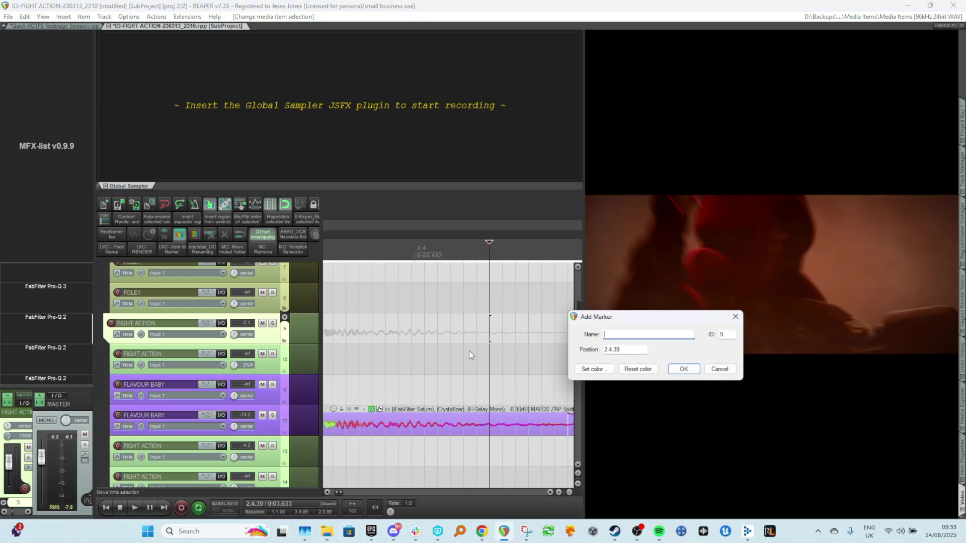
type("CHOKE")
key("Return")
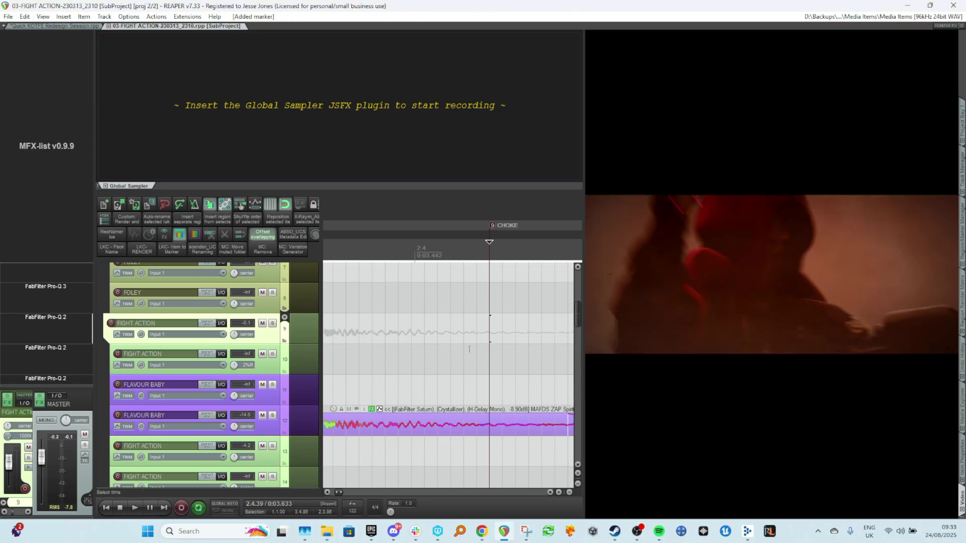
Open the Media Explorer, pick the BOOM Ultimate License library and search it for foley impact.
scroll(452, 349, "down", 4)
scroll(451, 330, "down", 2)
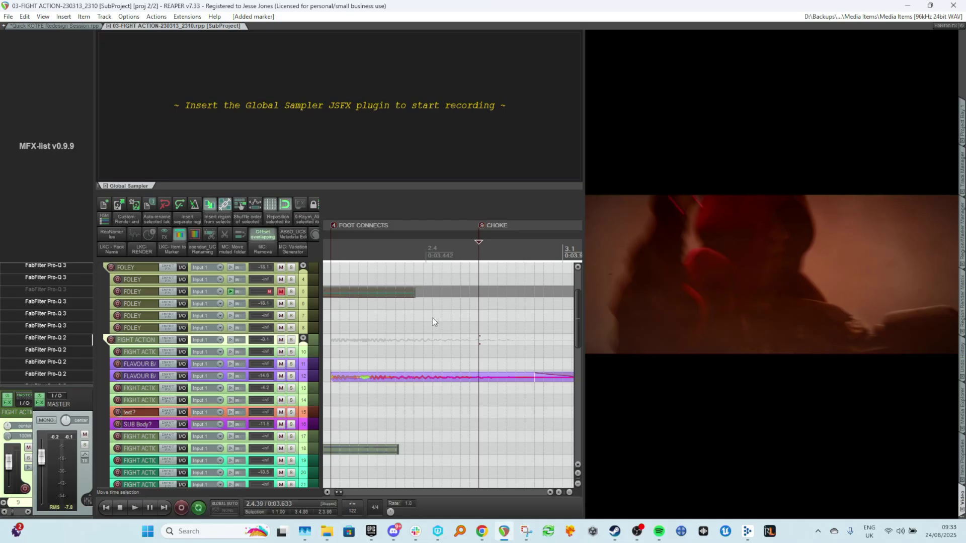
scroll(433, 318, "down", 5)
scroll(432, 318, "down", 2)
scroll(455, 352, "down", 3)
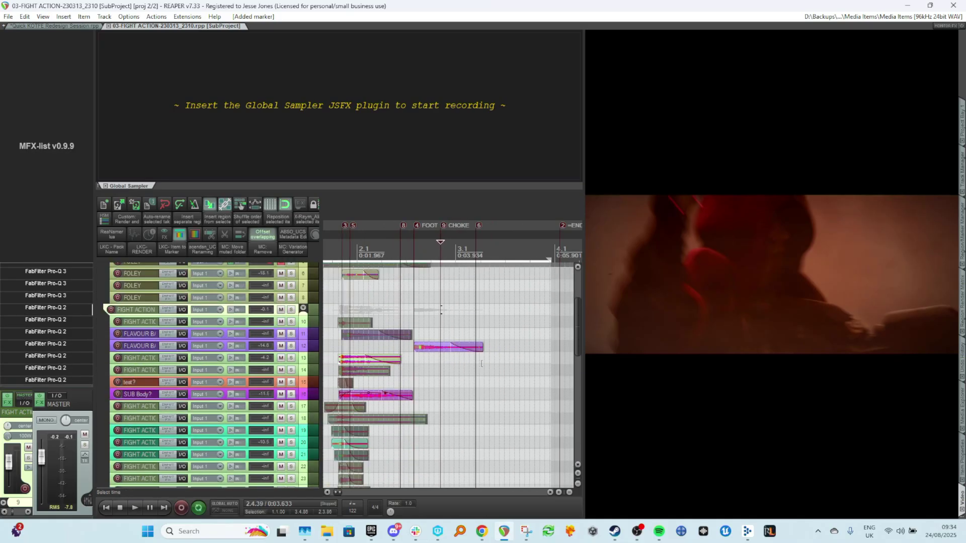
left_click(963, 414)
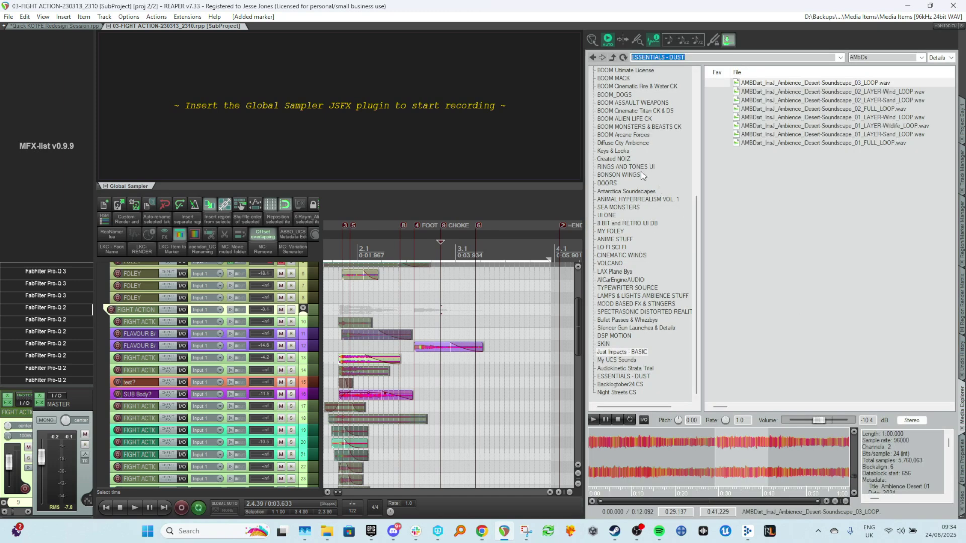
scroll(648, 285, "up", 8)
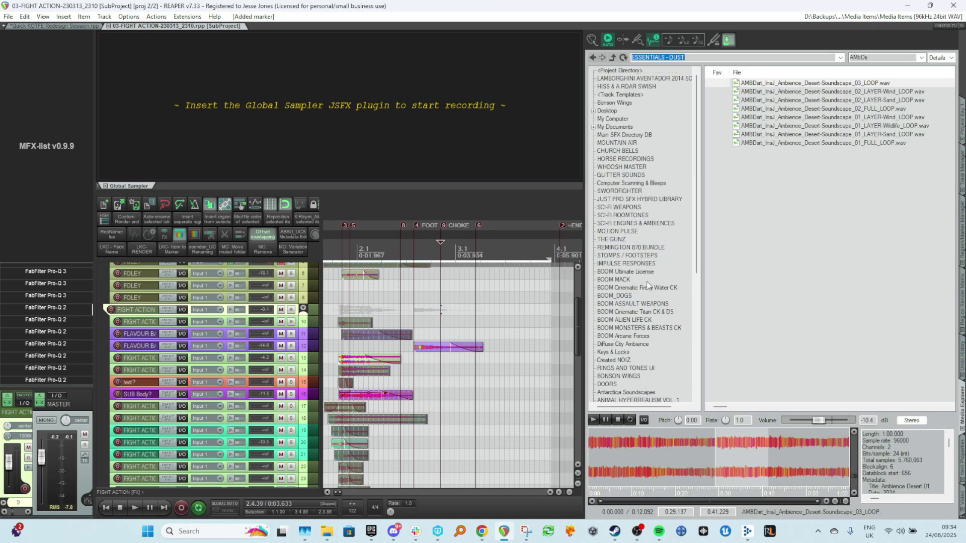
left_click(622, 263)
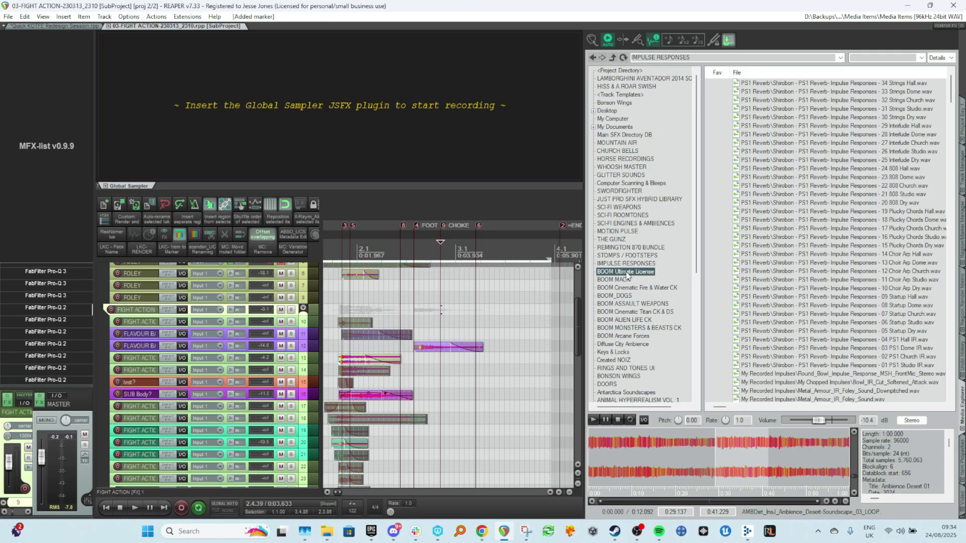
left_click(872, 59)
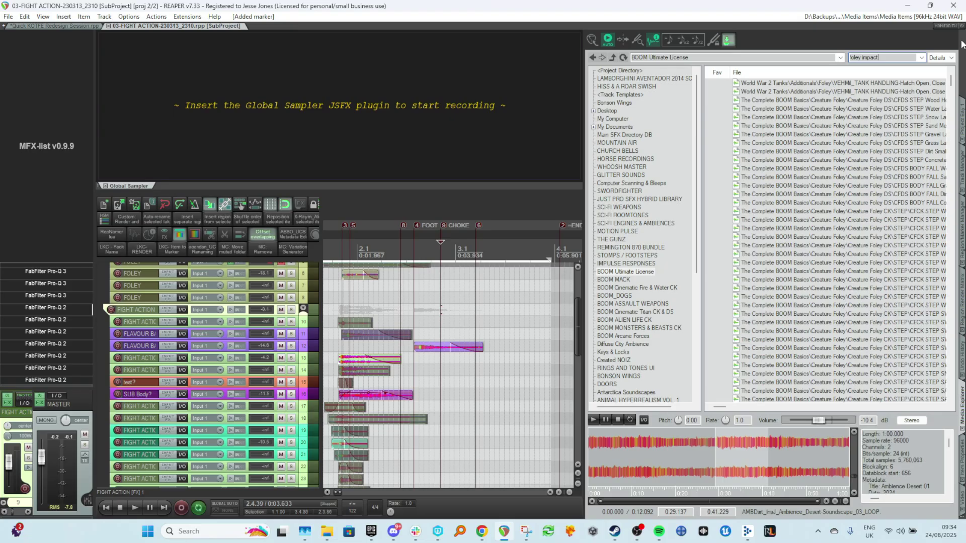
Widen the Media Explorer panel and preview the CFDS BODY FALL Gravel Simple Medium sound.
left_click_drag(586, 185, 548, 179)
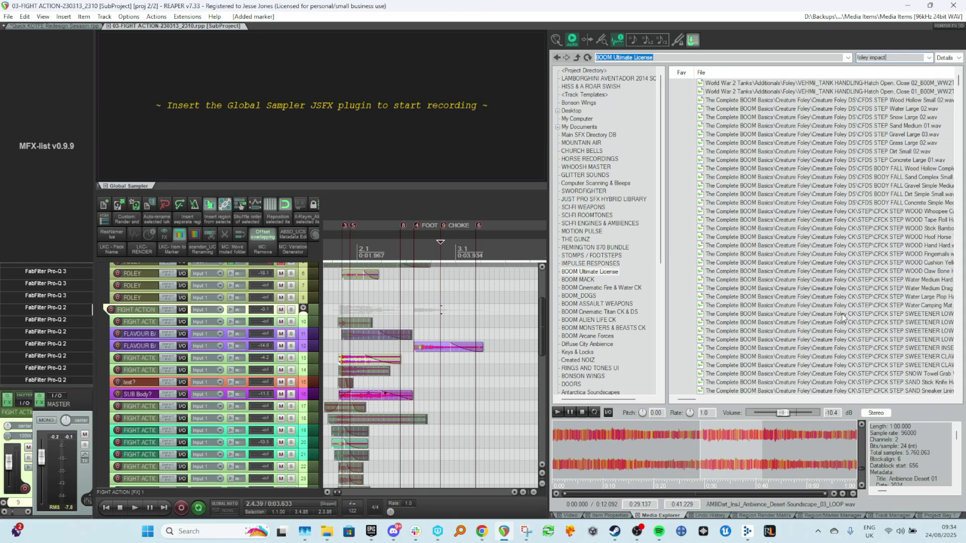
scroll(857, 312, "right", 2)
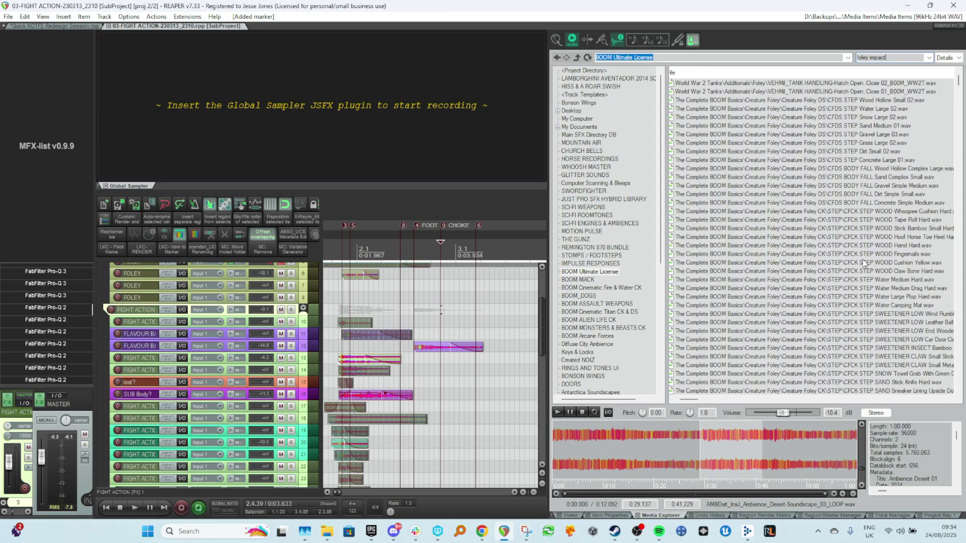
left_click(865, 186)
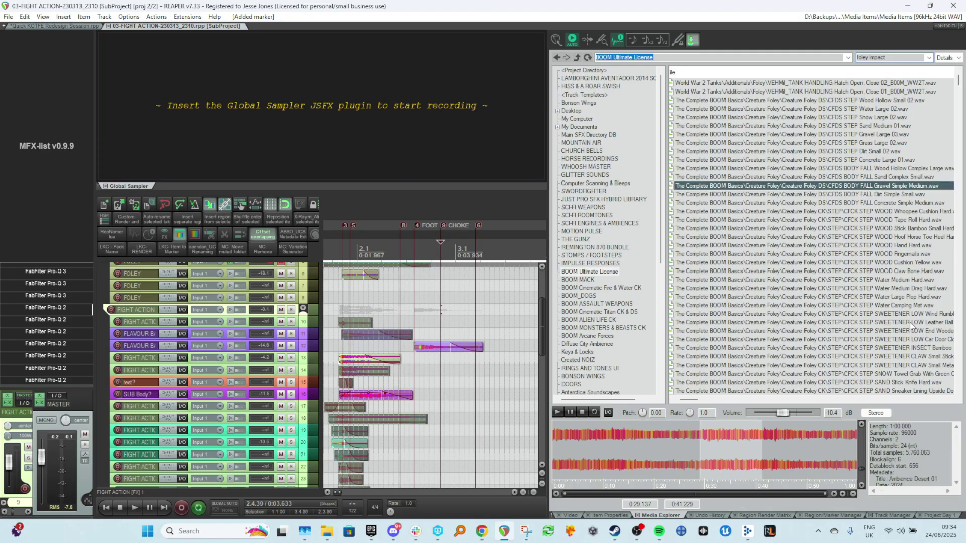
left_click(641, 446)
key("space")
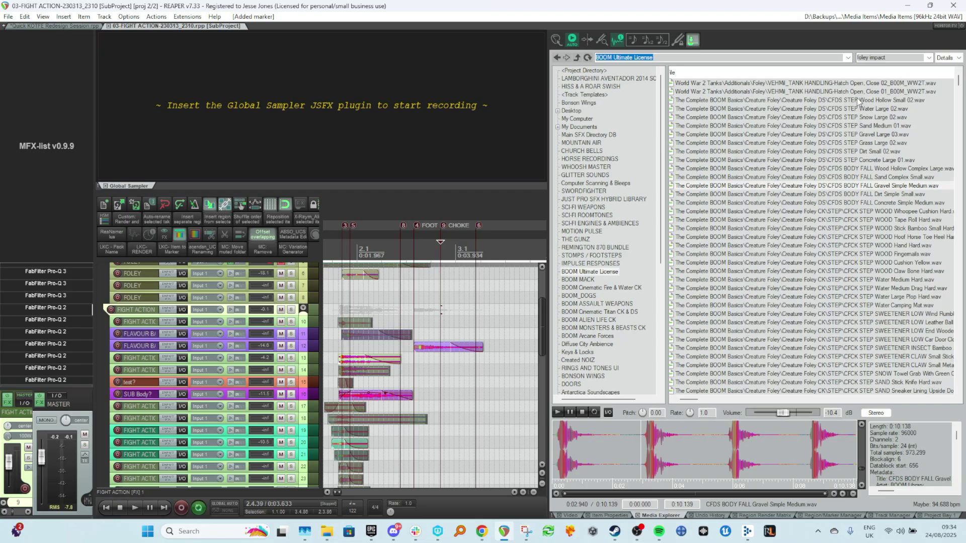
Search for foley impact hard fast and insert the CFCK STEP GRAVEL Lava Duffel Bag Hard sound into the timeline.
left_click(890, 59)
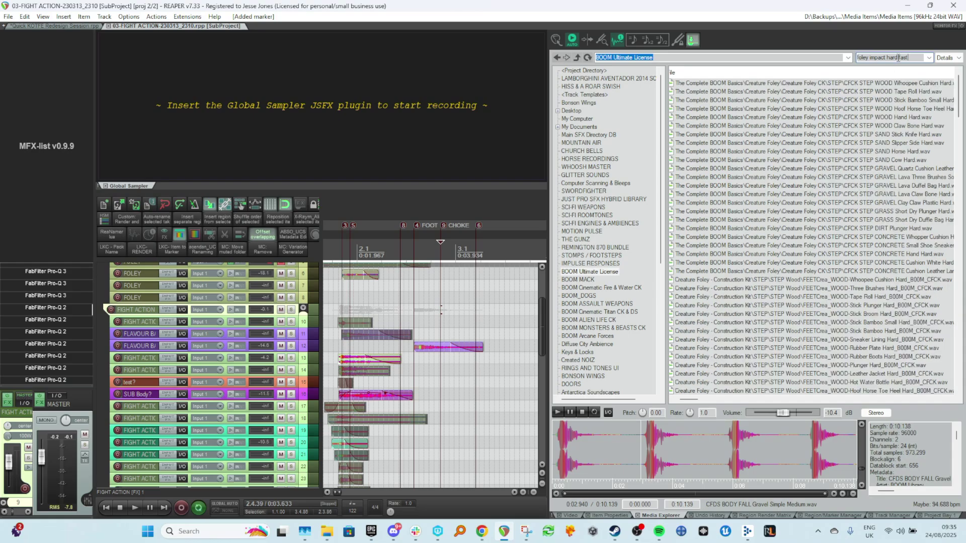
left_click(904, 185)
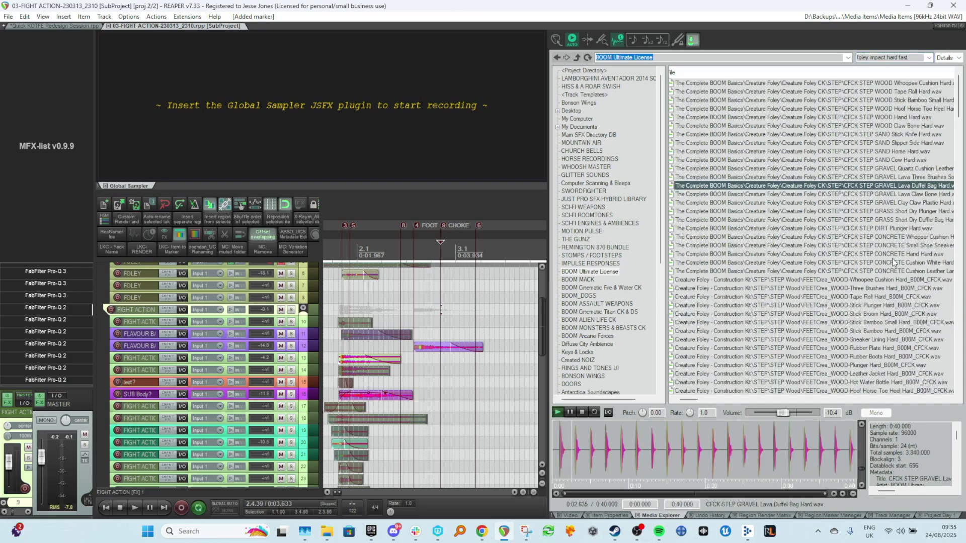
scroll(894, 263, "down", 1)
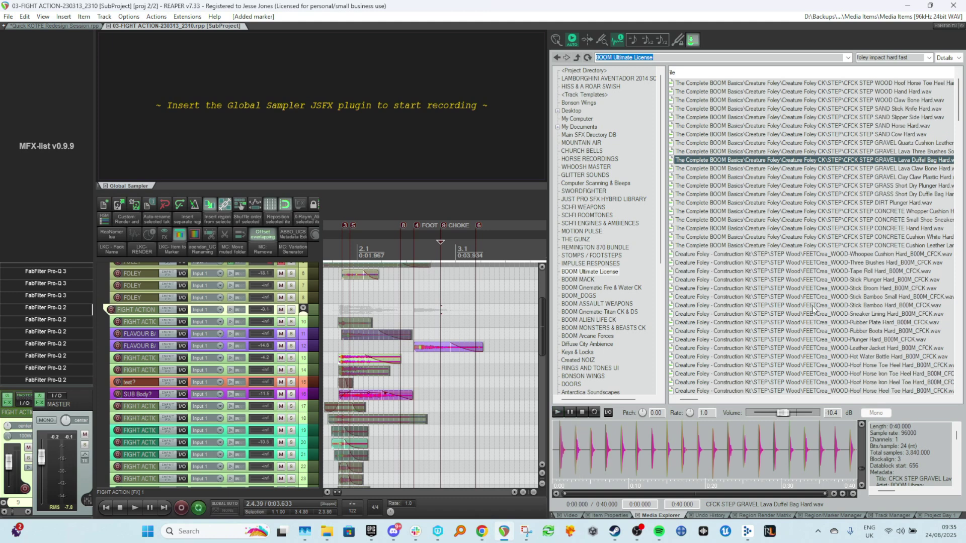
left_click(577, 445)
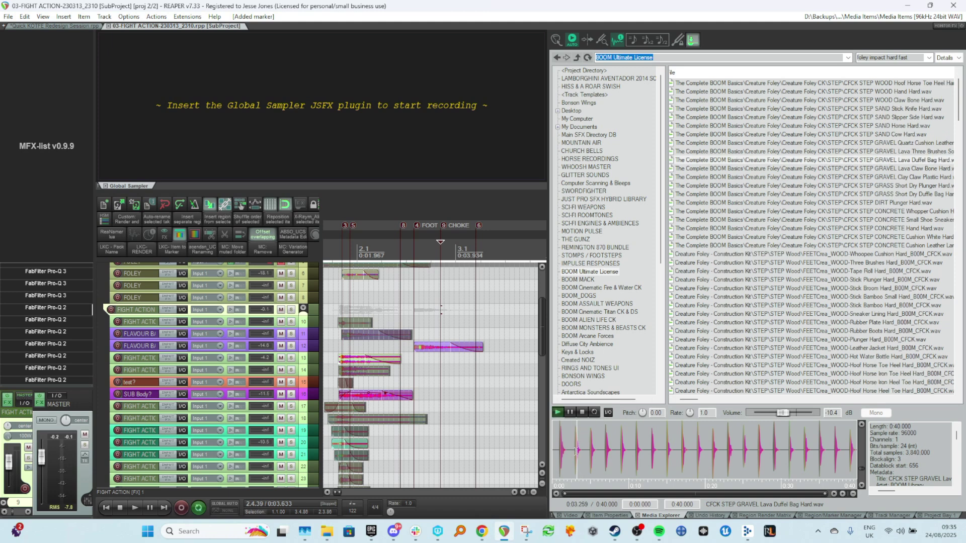
left_click_drag(572, 452, 517, 410)
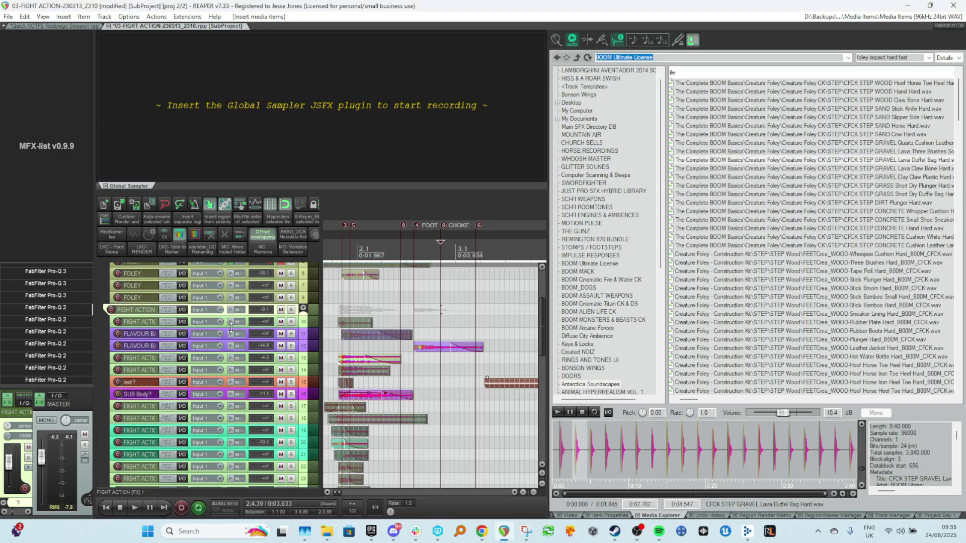
Insert a new track inside the FIGHT ACTION folder and name it CHOKING.
left_click(306, 309)
key("ctrl+t")
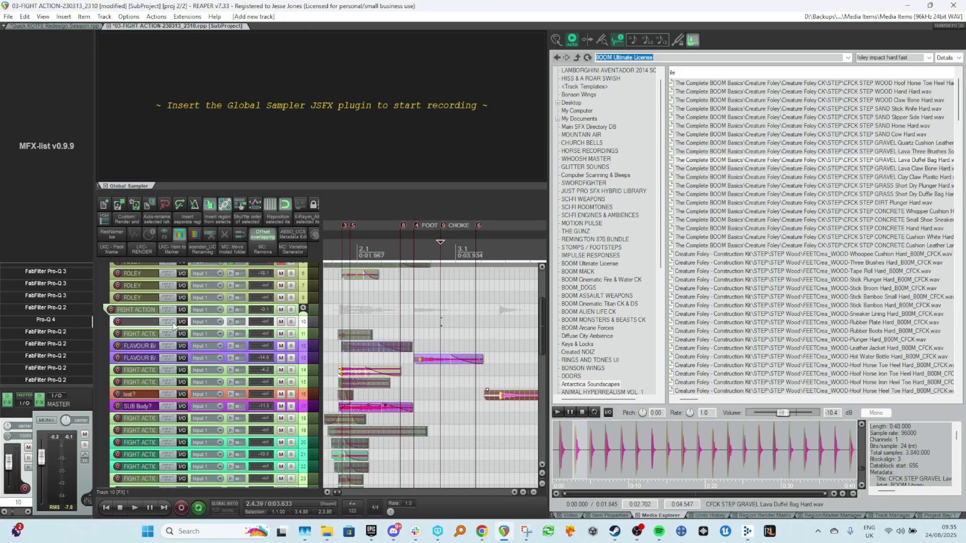
double_click(151, 323)
type("CHOKING")
key("Return")
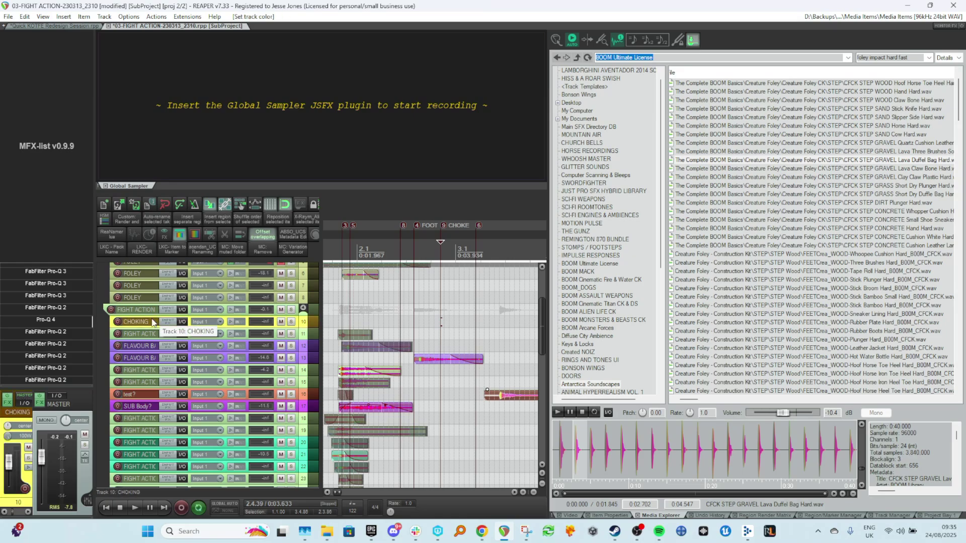
Duplicate the CHOKING track three times and make the first CHOKING track a folder holding the copies.
key("ctrl+d")
key("ctrl+d")
key("ctrl+d")
key("ctrl+d")
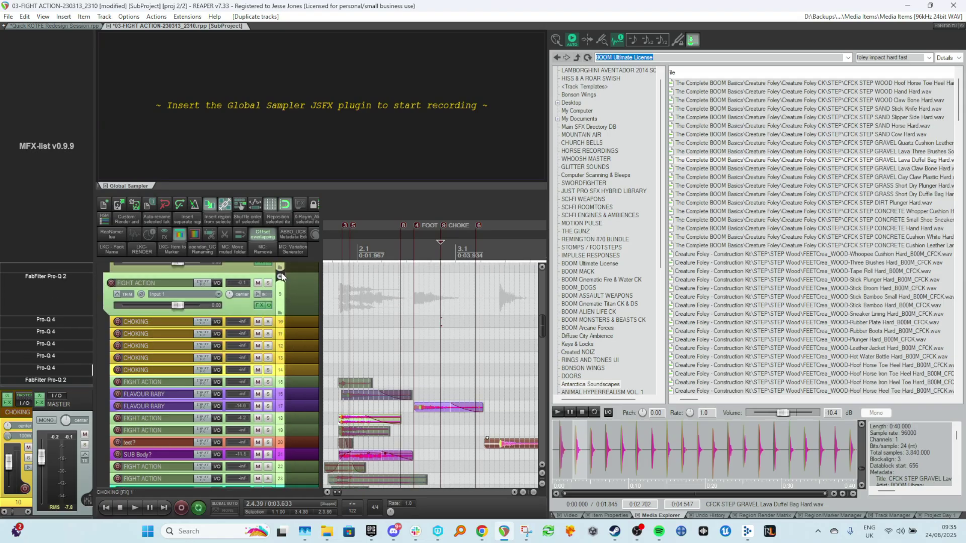
left_click(280, 276)
left_click(280, 276)
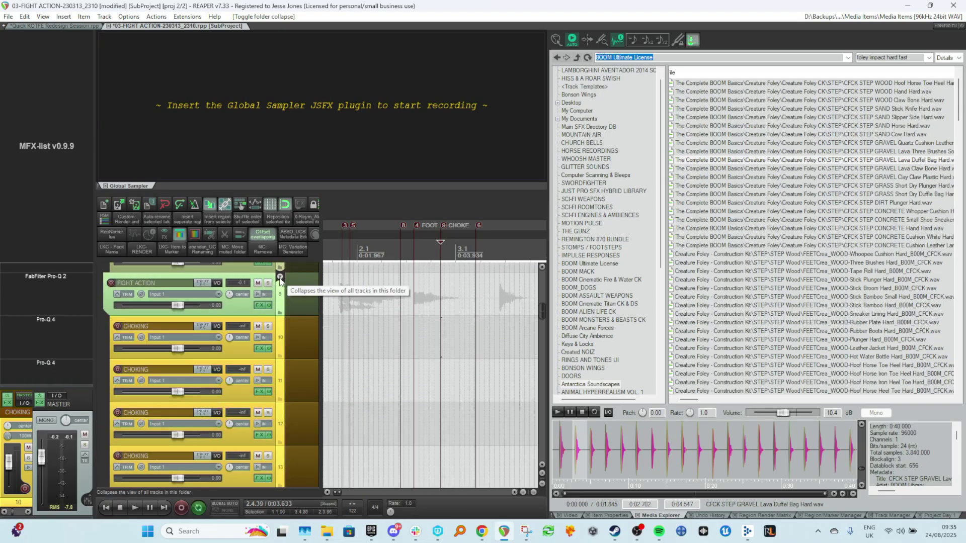
scroll(282, 336, "down", 2)
left_click(290, 345)
scroll(283, 394, "down", 1)
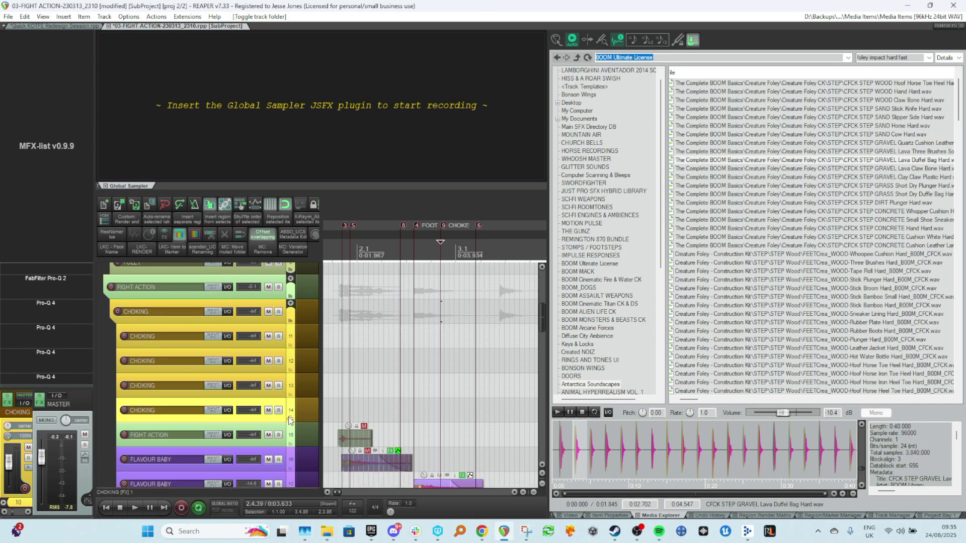
scroll(302, 413, "down", 3)
Move the inserted gravel impact item up onto a CHOKING track.
left_click(515, 438)
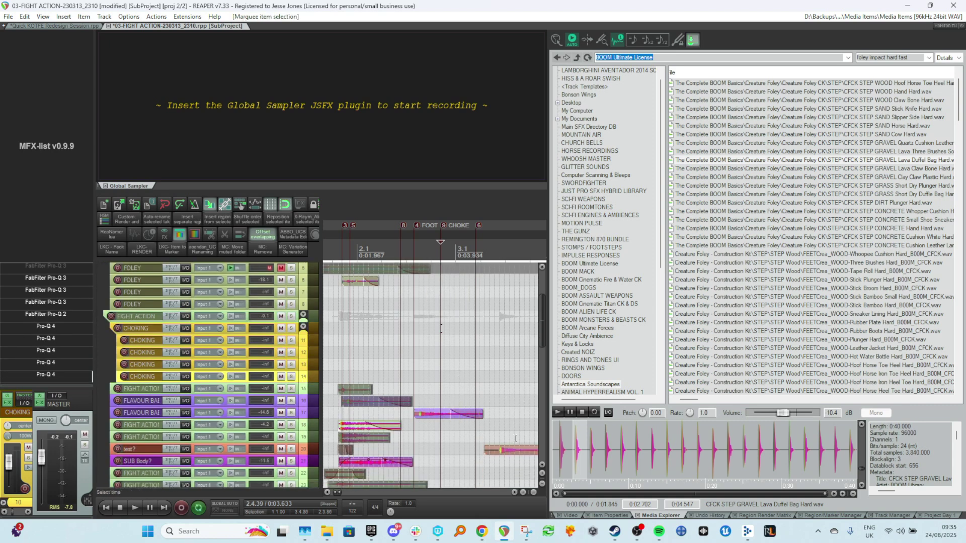
key("ctrl+Up")
key("ctrl+Up")
key("ctrl+Up")
key("ctrl+Up")
key("ctrl+Up")
key("ctrl+Up")
key("ctrl+Up")
key("ctrl+Up")
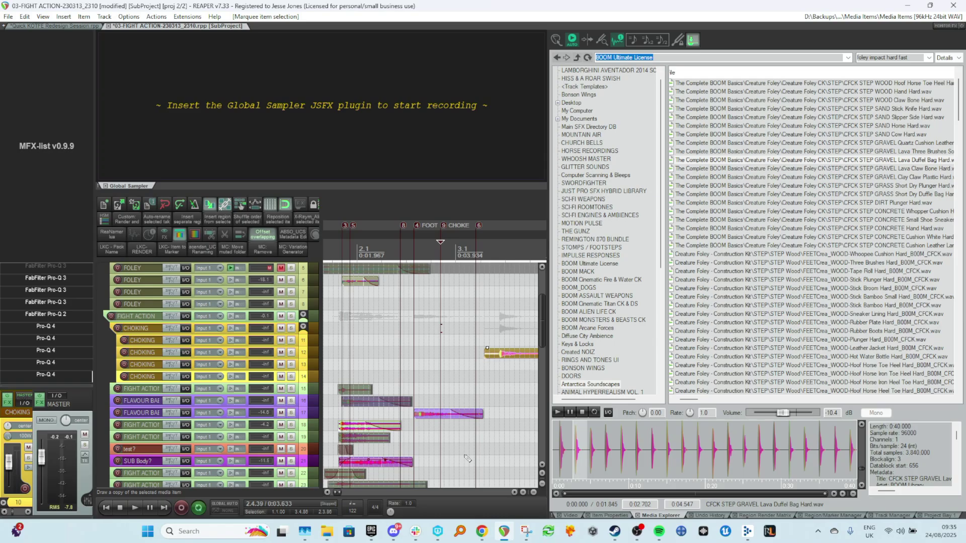
key("ctrl+Up")
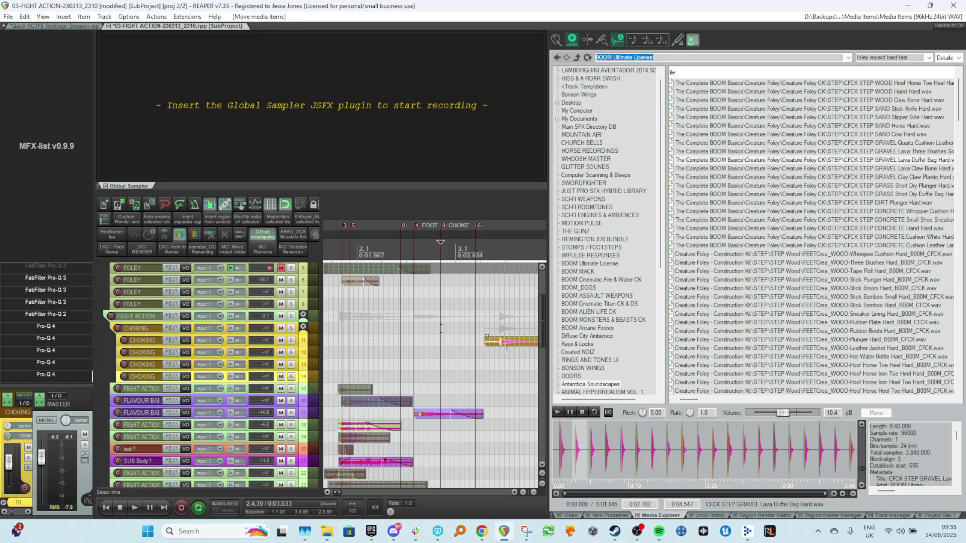
left_click(500, 261)
key("ctrl+z")
Solo the CHOKING folder and slide the impact item left to line up with the CHOKE marker.
left_click(291, 329)
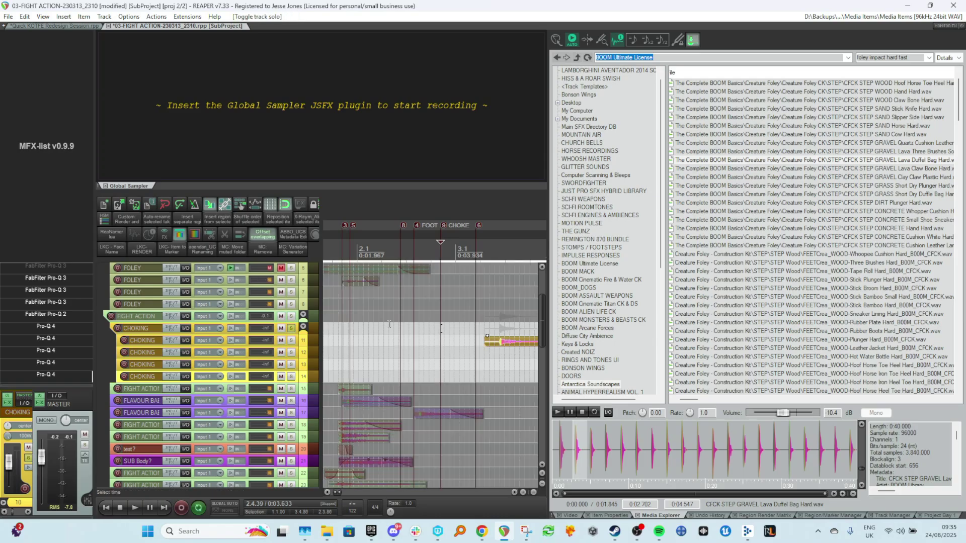
mouse_move(509, 345)
left_mouse_down()
mouse_move(446, 342)
mouse_move(455, 343)
left_mouse_up()
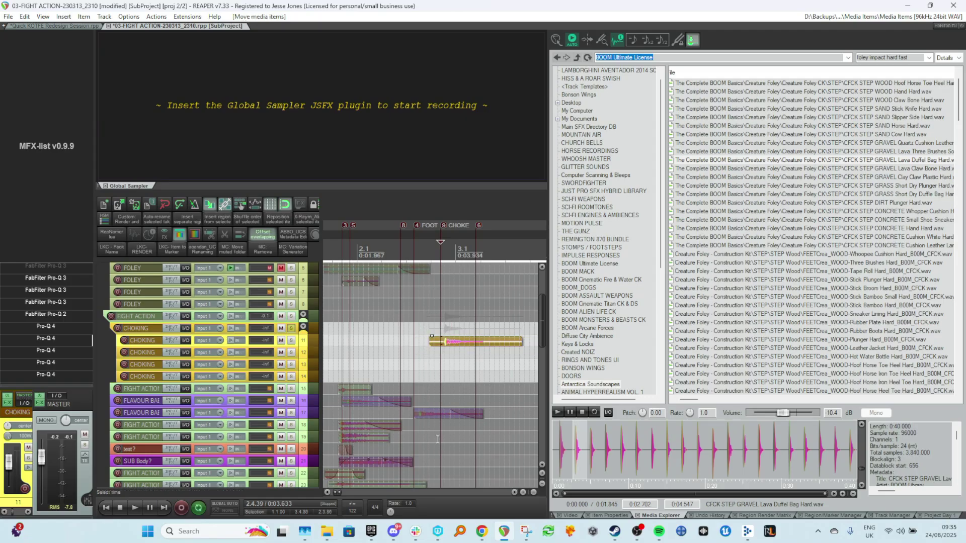
scroll(463, 341, "up", 5)
scroll(462, 343, "down", 1)
left_click_drag(461, 299, 442, 296)
Trim the end of the impact item so only its first hit remains.
left_click(428, 292)
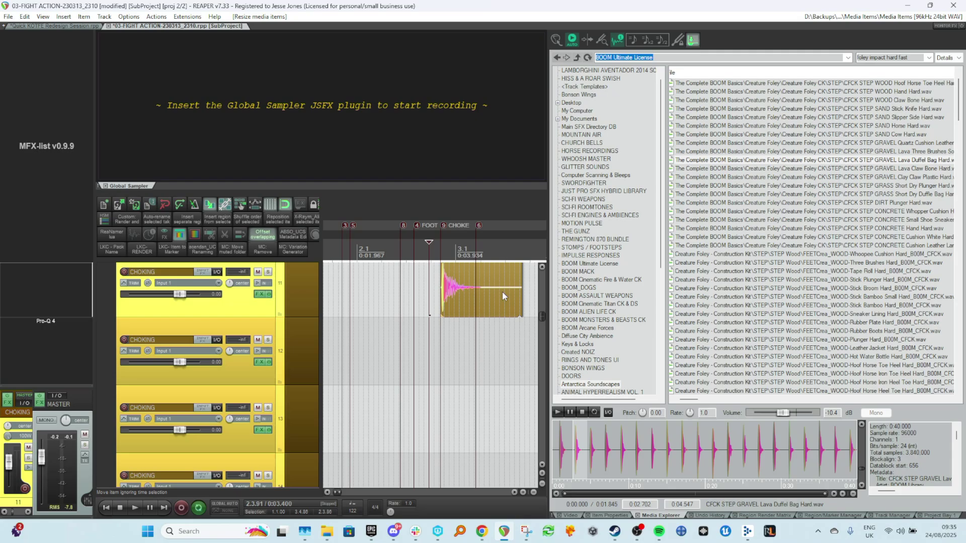
left_click_drag(524, 295, 476, 295)
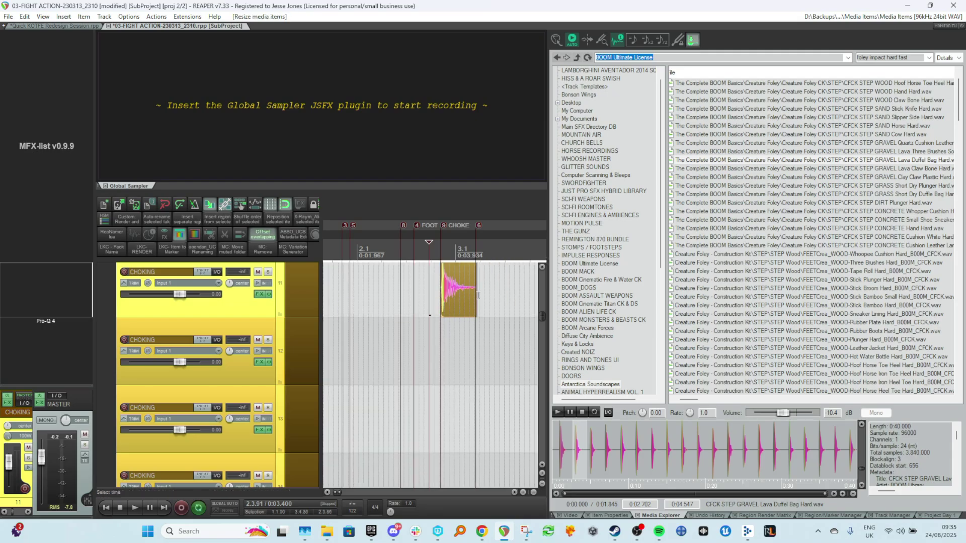
scroll(448, 297, "up", 1)
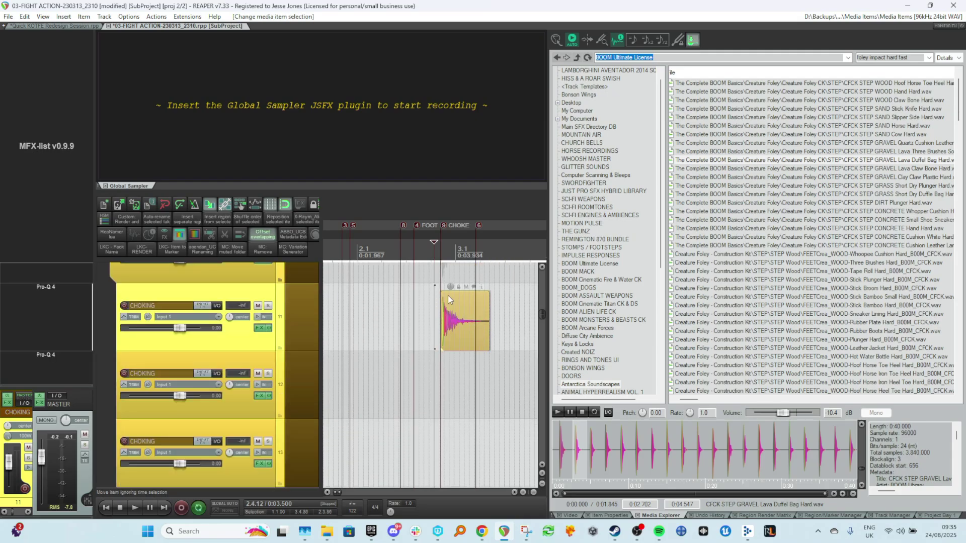
Show the video and play back the section around the CHOKE marker to check the impact's timing.
key("space")
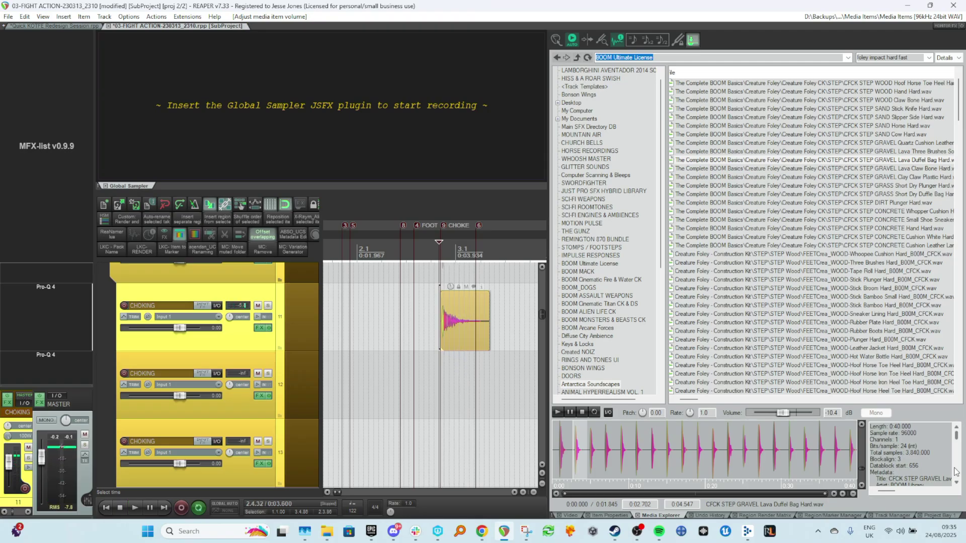
left_click(571, 515)
left_click(412, 356)
key("space")
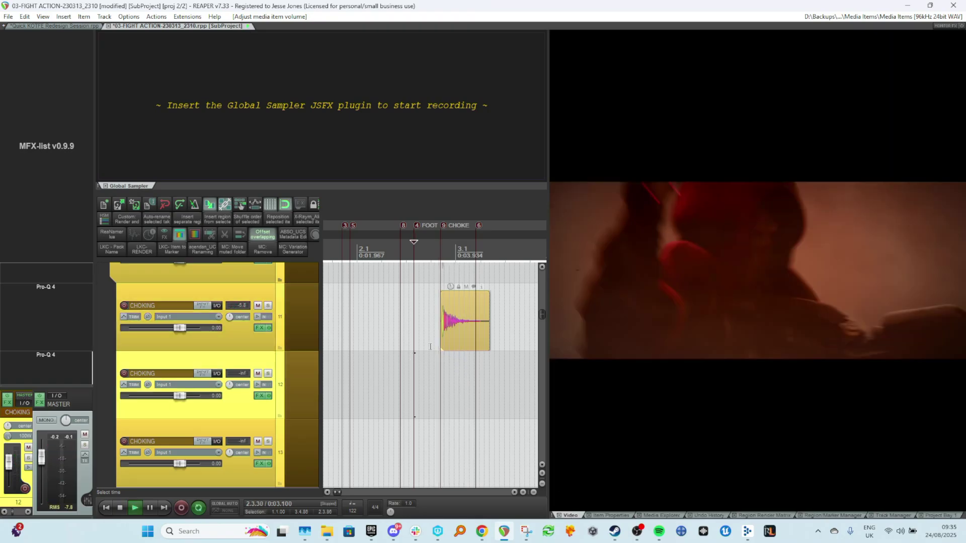
key("space")
left_click(382, 301)
key("space")
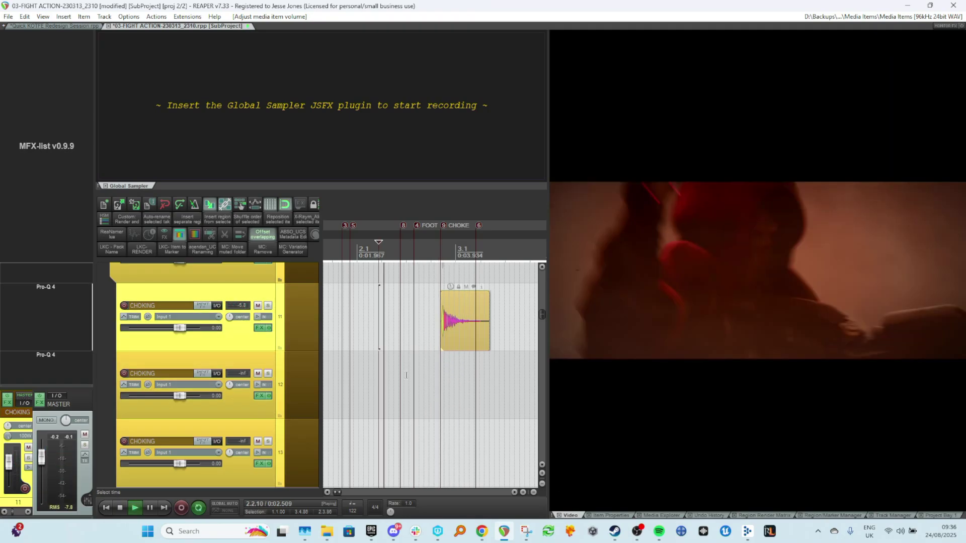
left_click(339, 321)
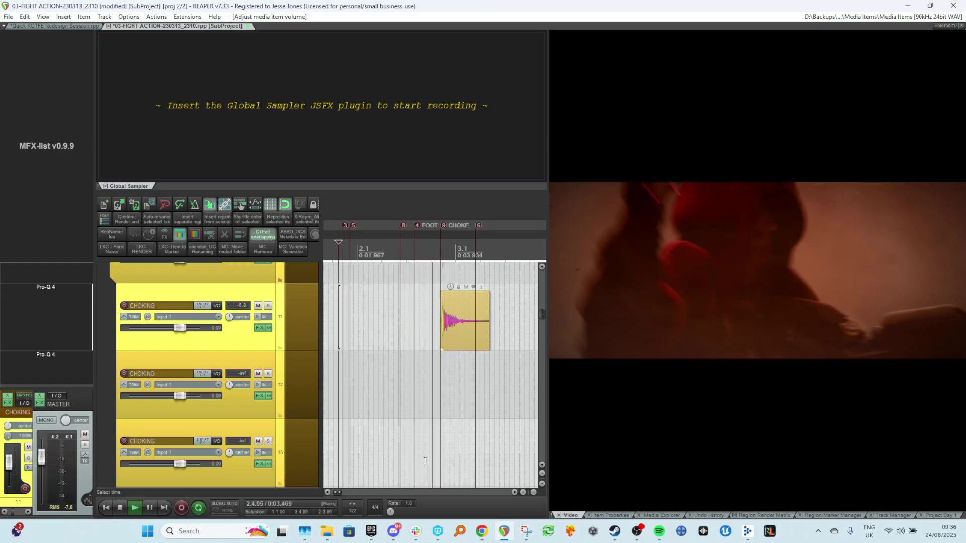
key("space")
key("Home")
key("space")
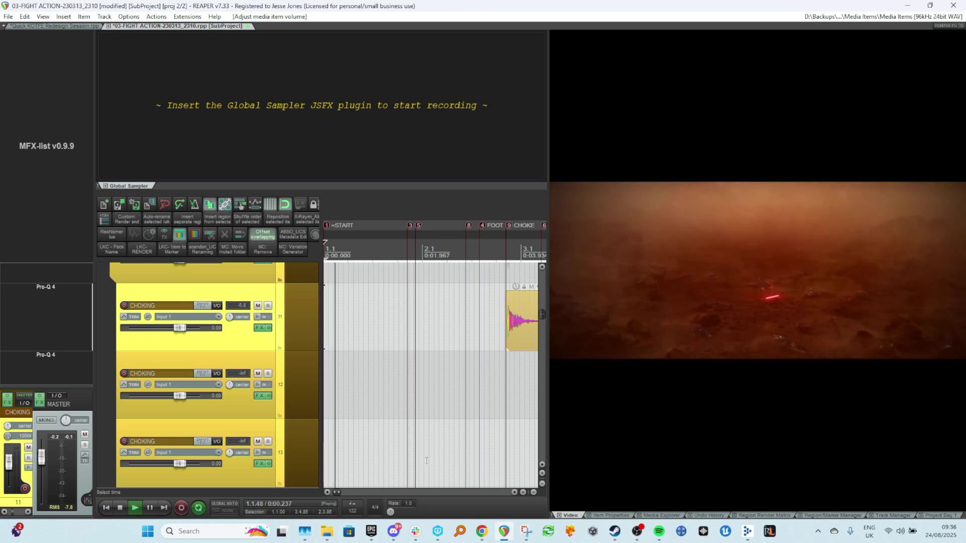
scroll(372, 435, "down", 2)
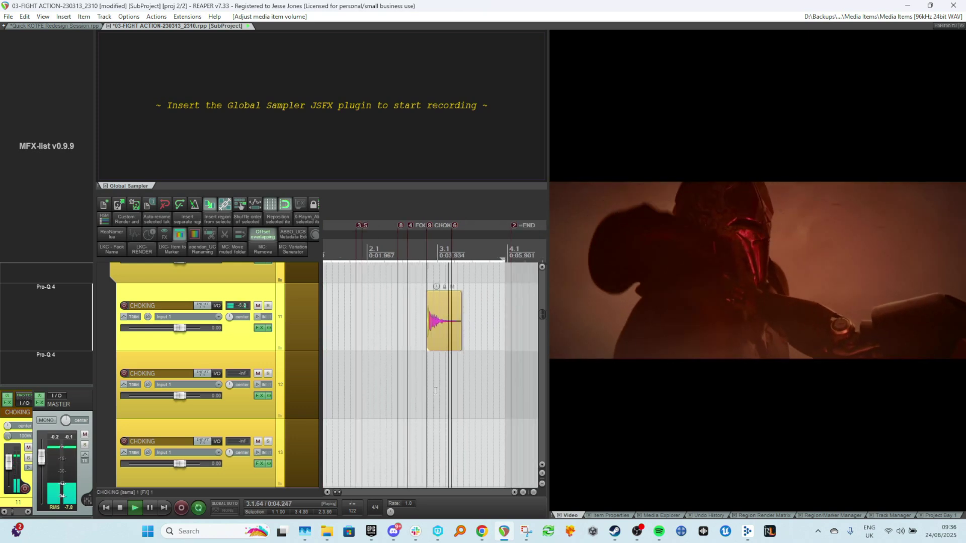
key("space")
key("Home")
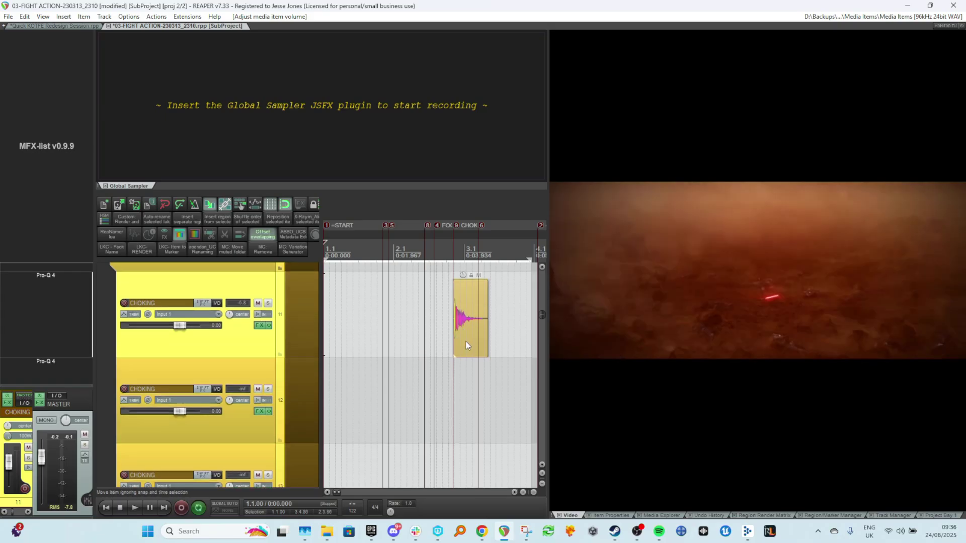
scroll(466, 342, "up", 4)
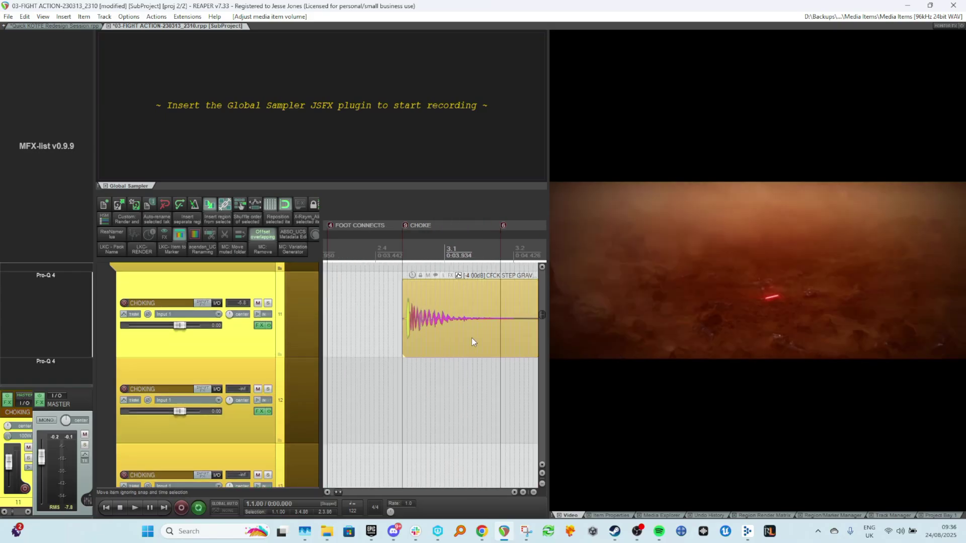
Lower the impact item's volume to -2.90 dB and play back the section around the CHOKE marker.
left_click_drag(412, 275, 409, 273)
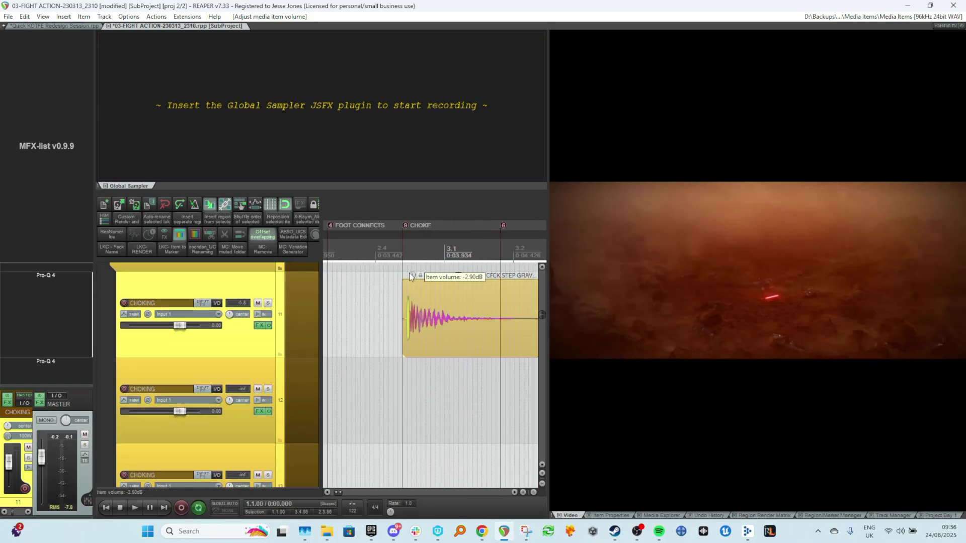
scroll(403, 308, "down", 2)
scroll(403, 307, "down", 2)
left_click(355, 290)
key("space")
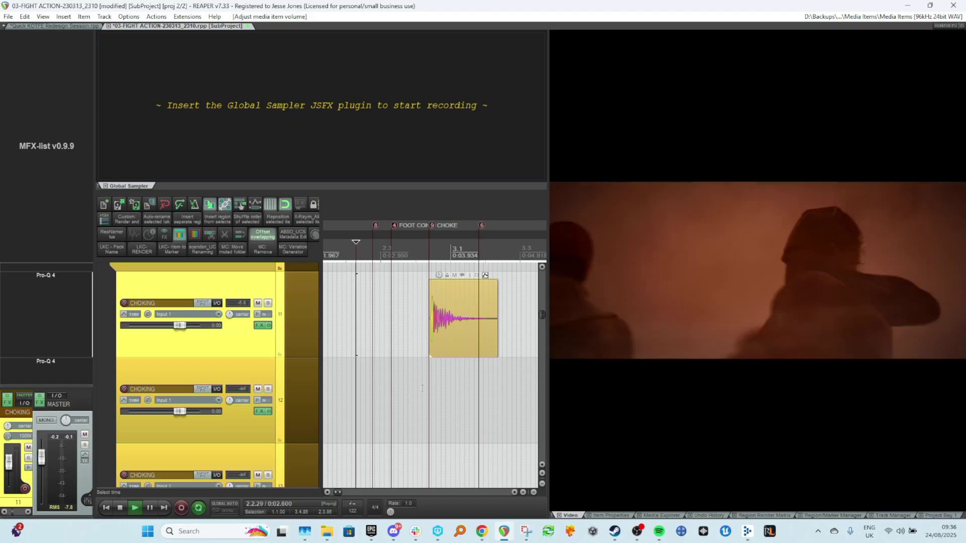
key("space")
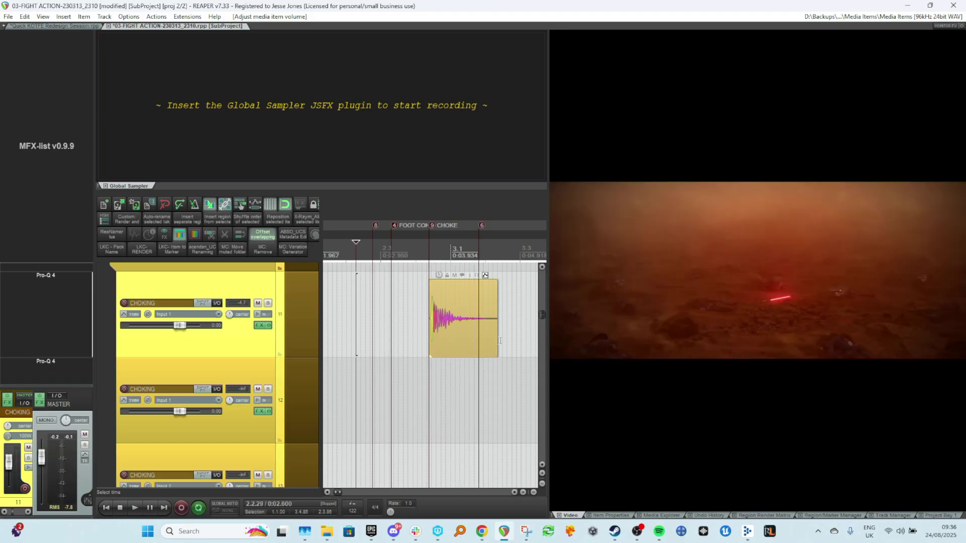
Shorten the end of the impact item further and choose a new fade-out shape for it.
left_click_drag(498, 337, 477, 337)
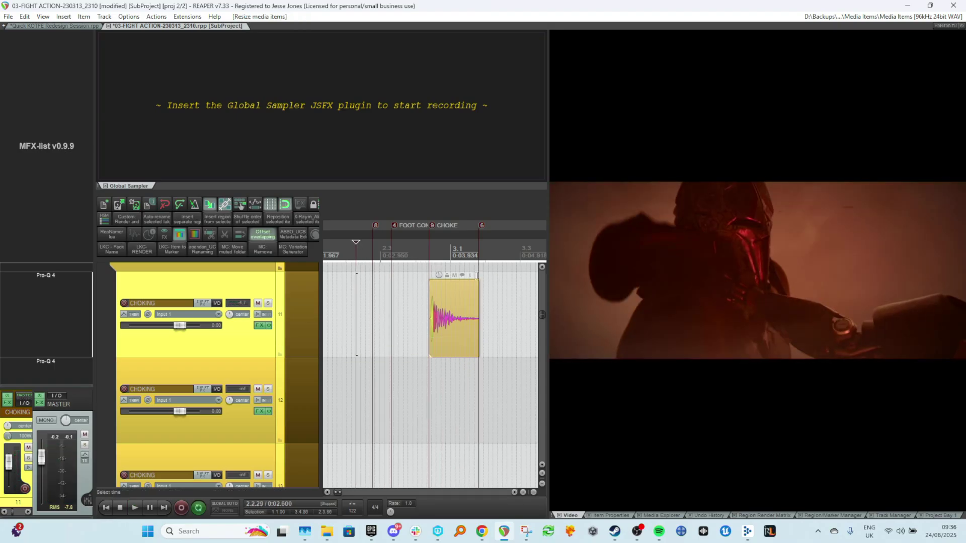
right_click(460, 282)
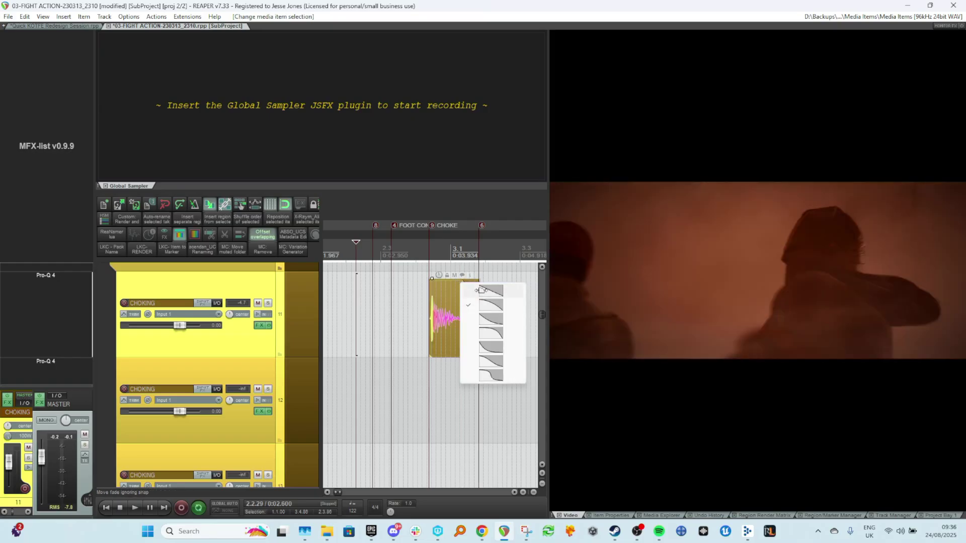
left_click(482, 290)
Insert the kHs Transient Shaper plugin on the CHOKING track from the radial FX menu.
double_click(67, 334)
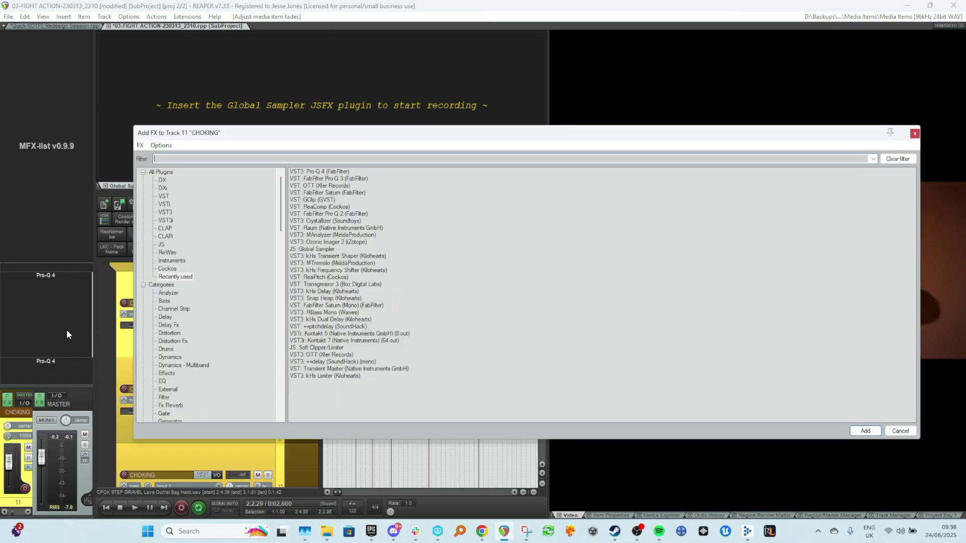
left_click(913, 134)
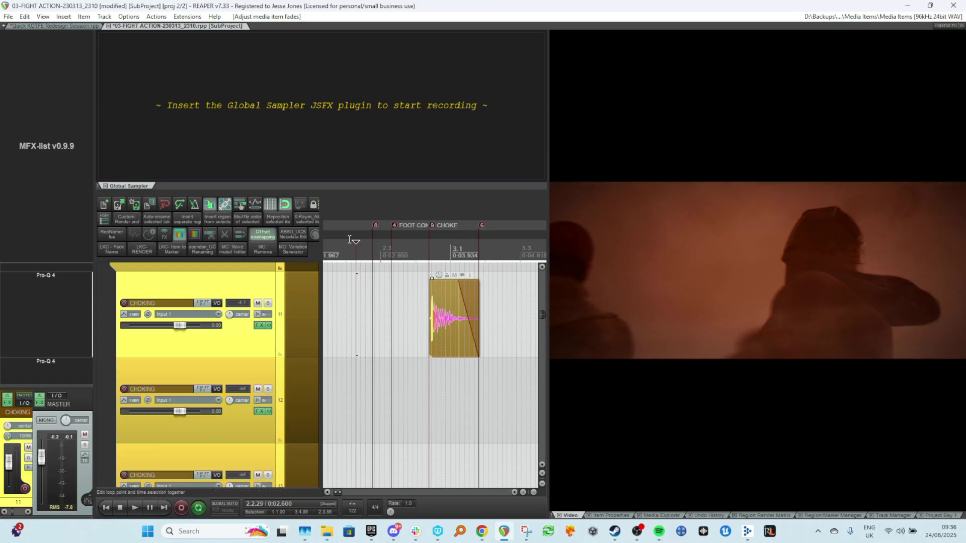
left_click(316, 233)
left_click(397, 230)
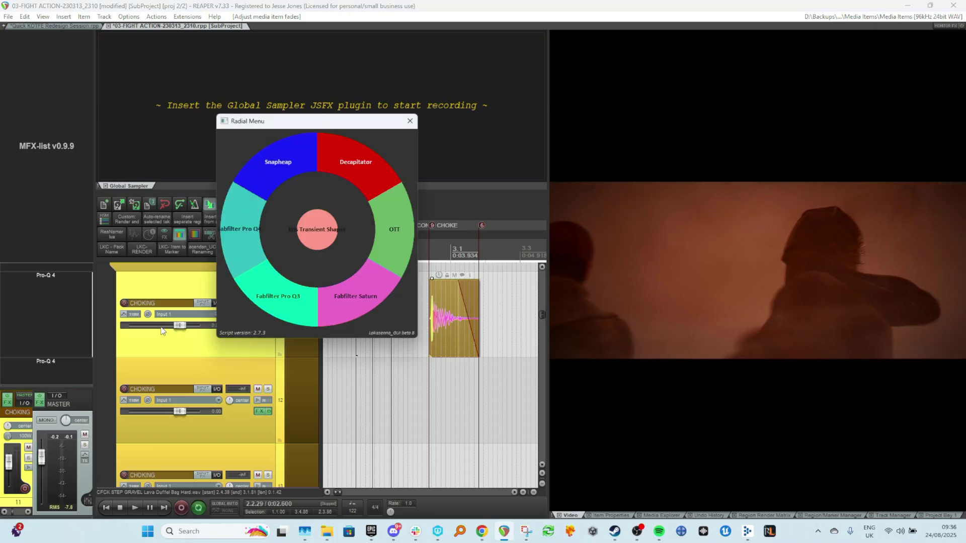
left_click(195, 381)
left_click(188, 343)
left_click(408, 371)
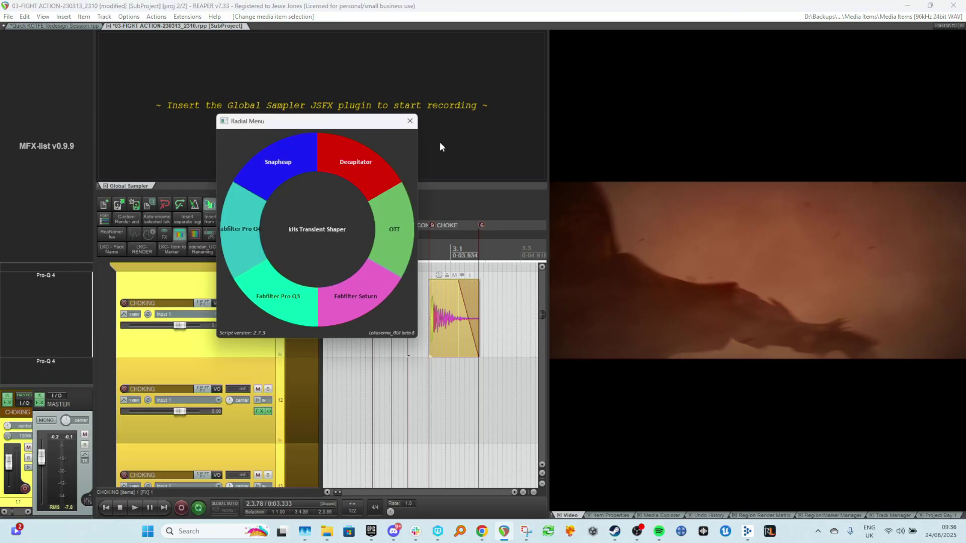
left_click(312, 231)
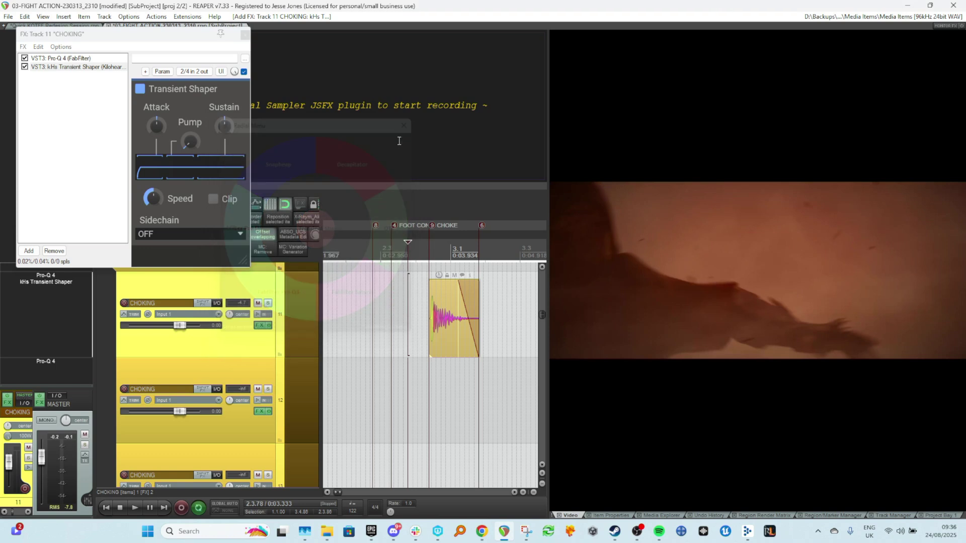
Lower the Transient Shaper's Sustain to about -0.3% while auditioning the impact around the CHOKE marker.
left_click(433, 314)
key("space")
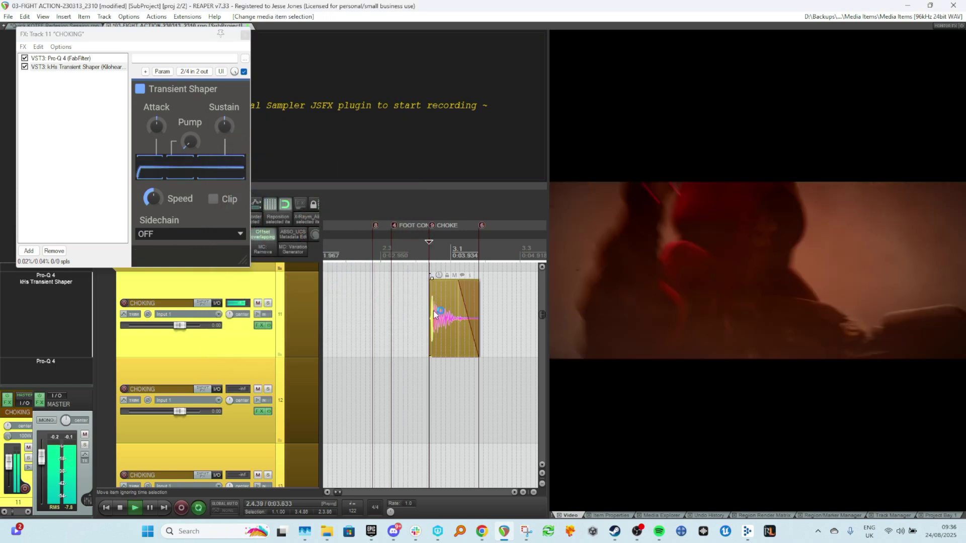
key("space")
left_click(399, 311)
key("space")
key("space")
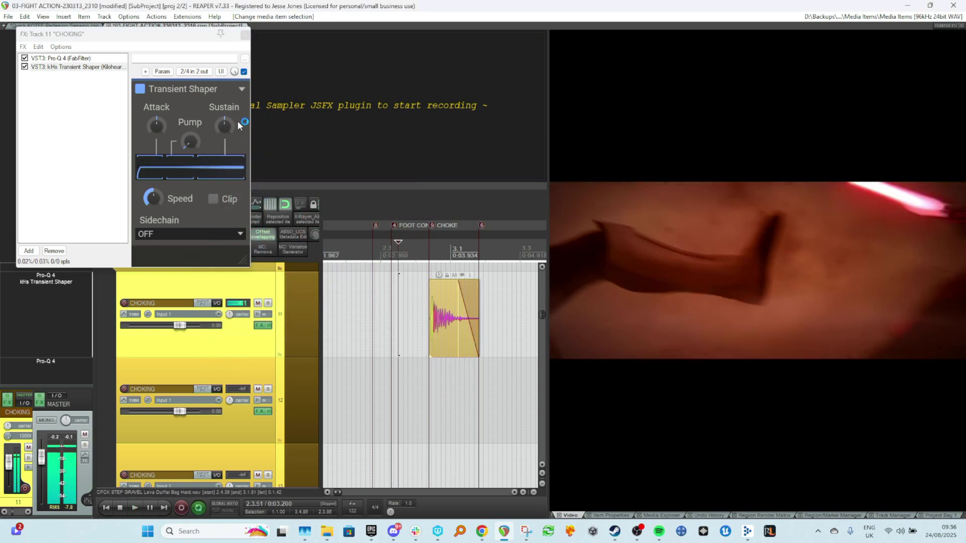
left_click_drag(226, 127, 226, 129)
left_click(392, 316)
key("space")
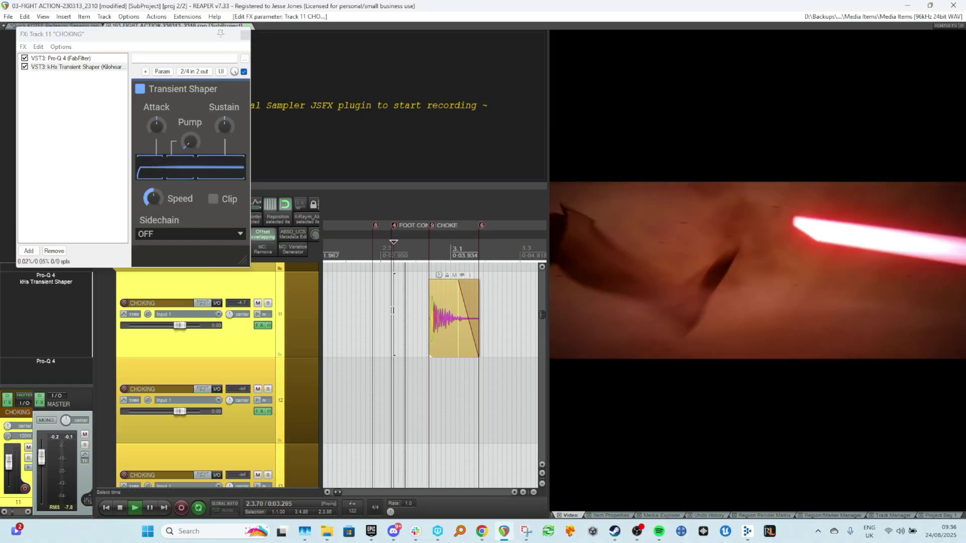
Bypass the Transient Shaper and re-enable it to compare the impact with and without it.
key("space")
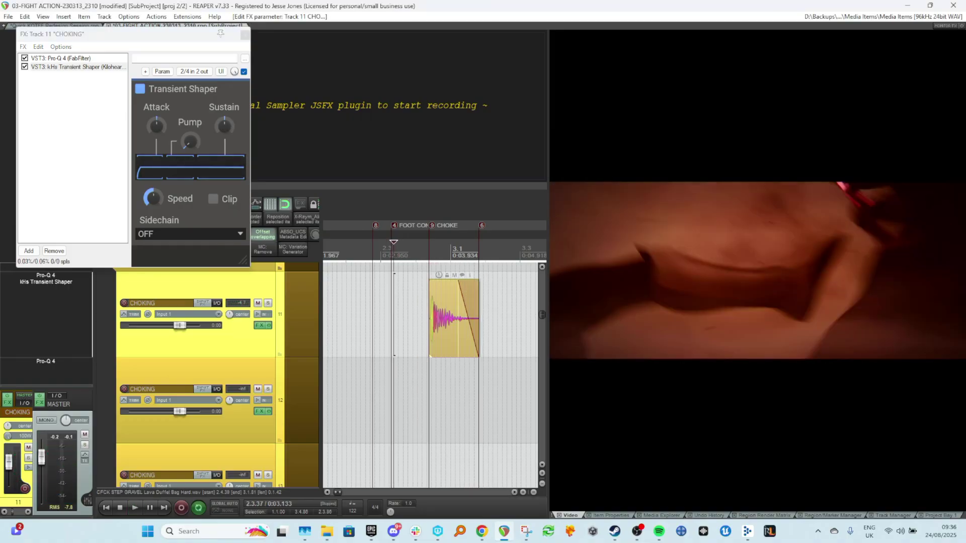
left_click(24, 67)
key("space")
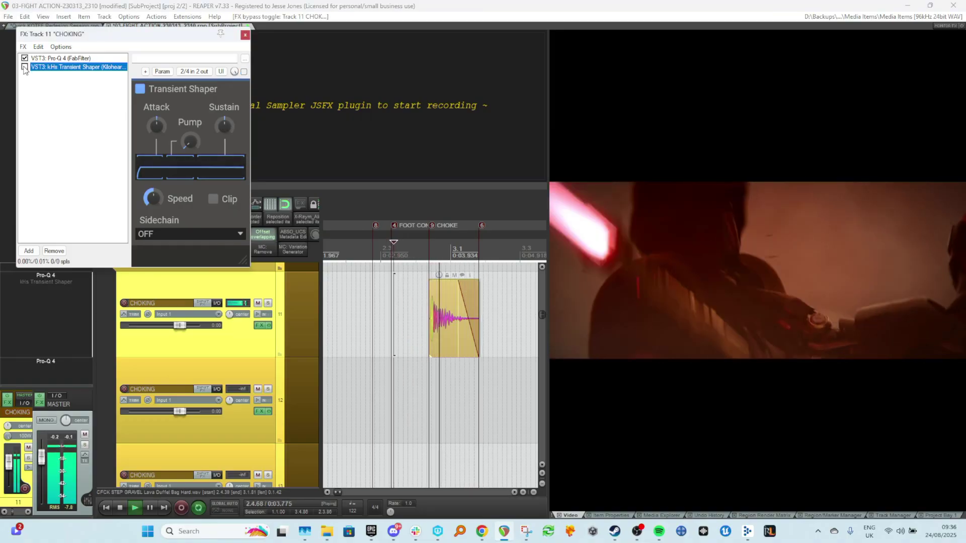
left_click(24, 68)
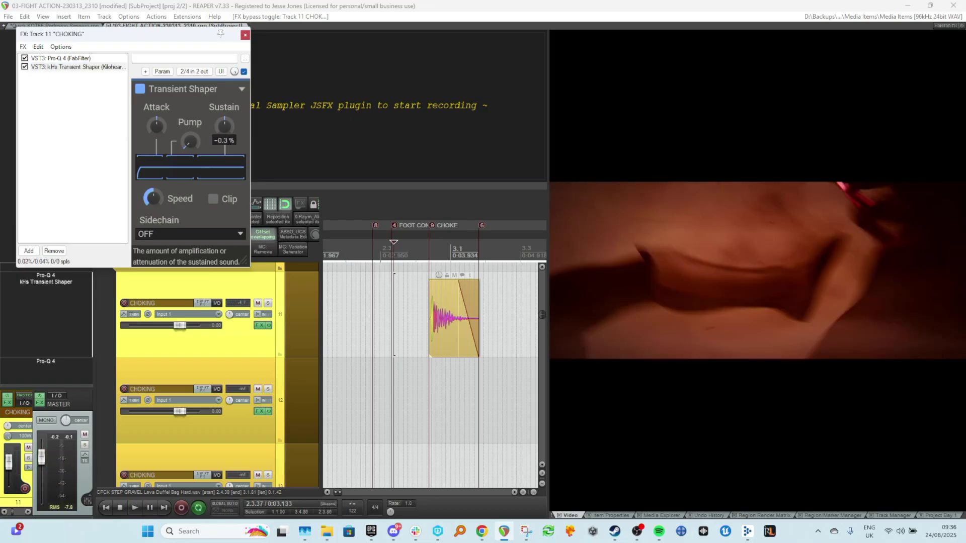
key("space")
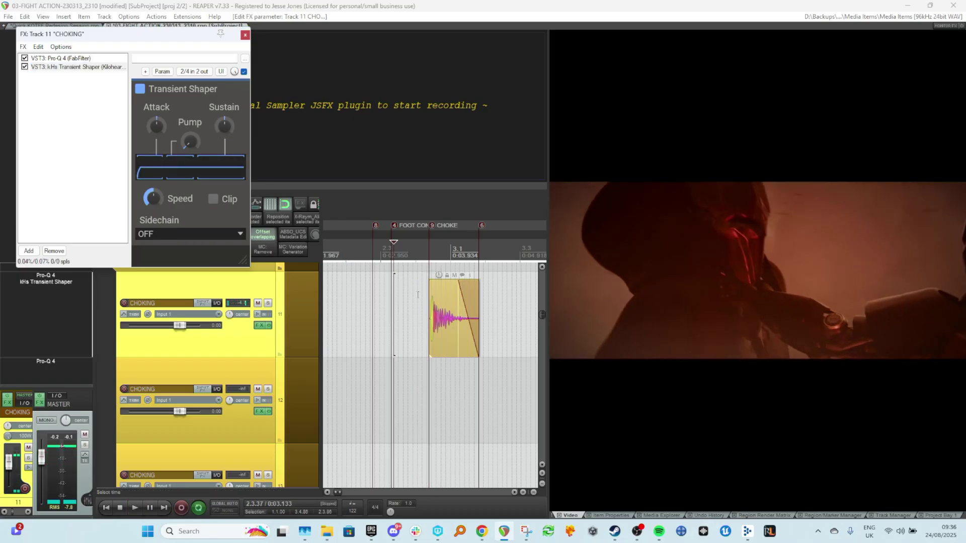
key("space")
Extend the end of the impact item slightly and play it back.
left_click_drag(481, 314, 484, 314)
key("space")
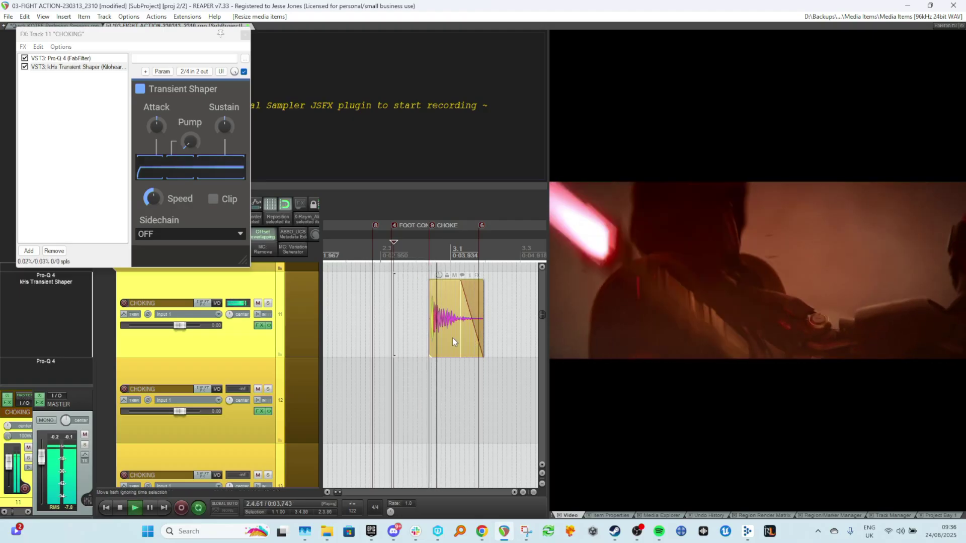
key("ctrl+z")
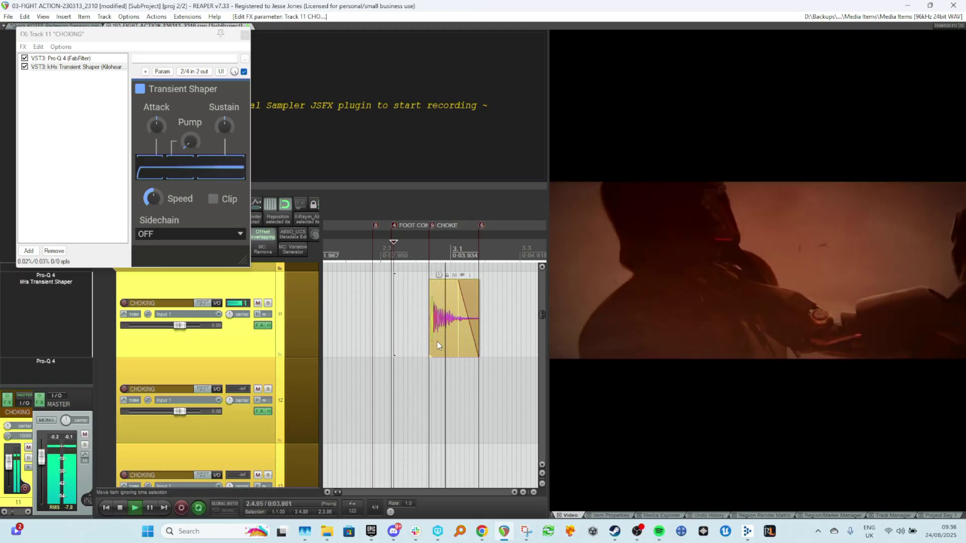
key("space")
left_click_drag(479, 333, 484, 332)
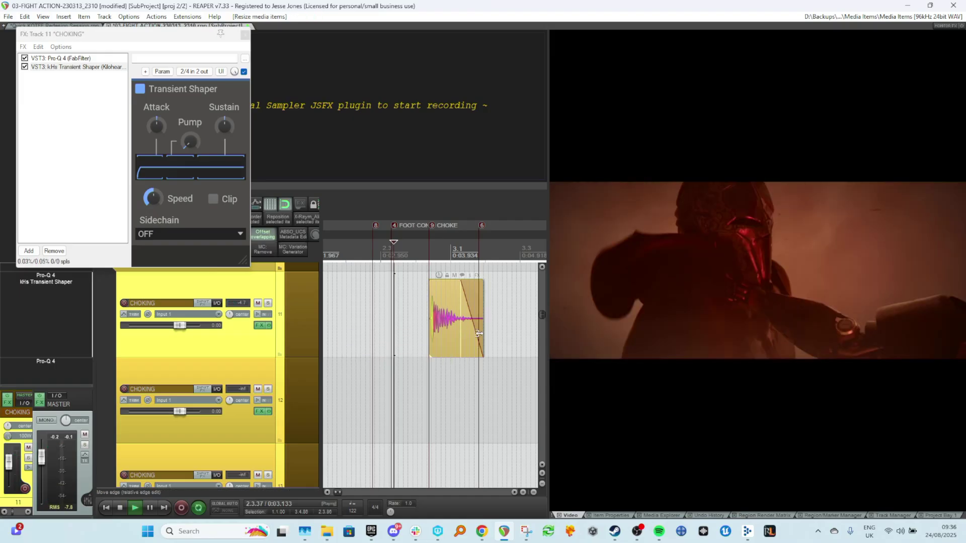
key("space")
Raise the Transient Shaper's Pump to 4.7% and audition the impact.
key("space")
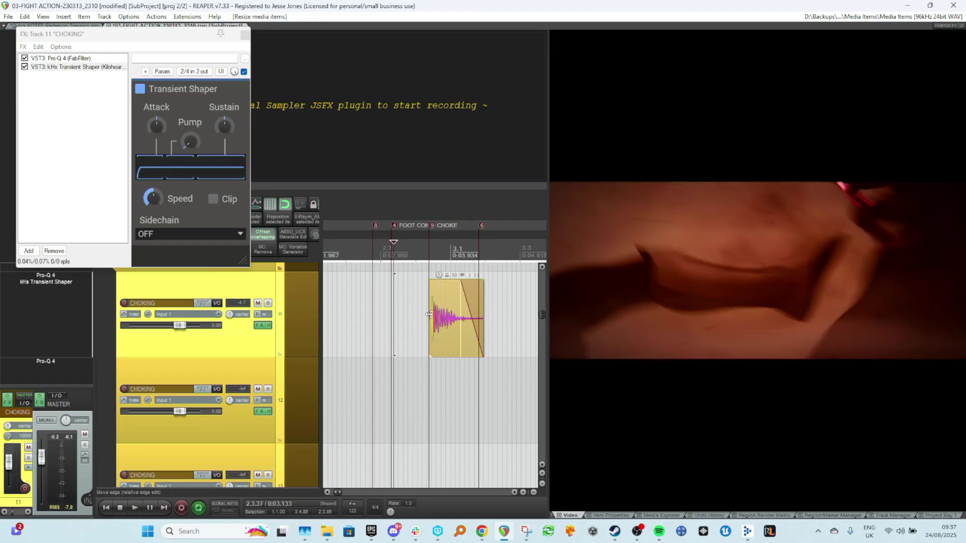
left_click(167, 142)
key("space")
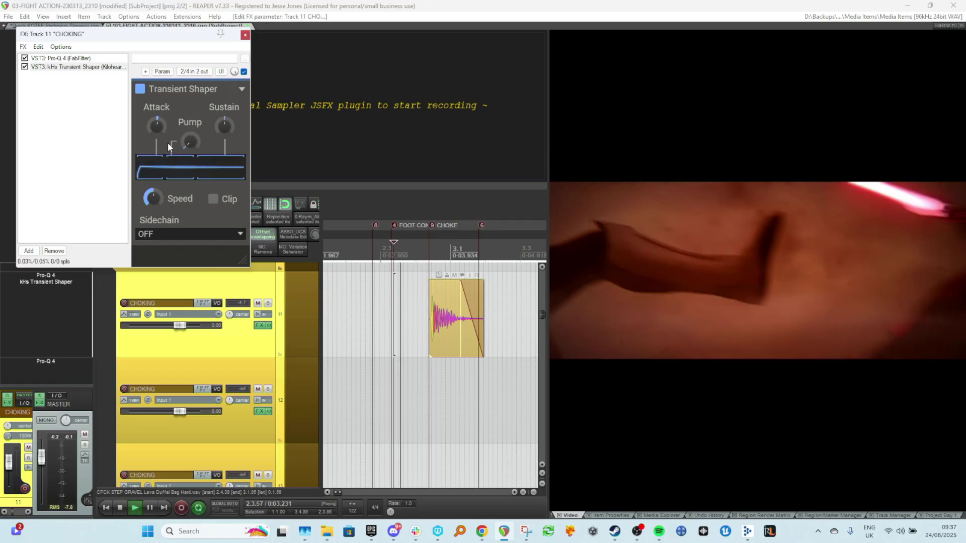
mouse_move(156, 128)
key("space")
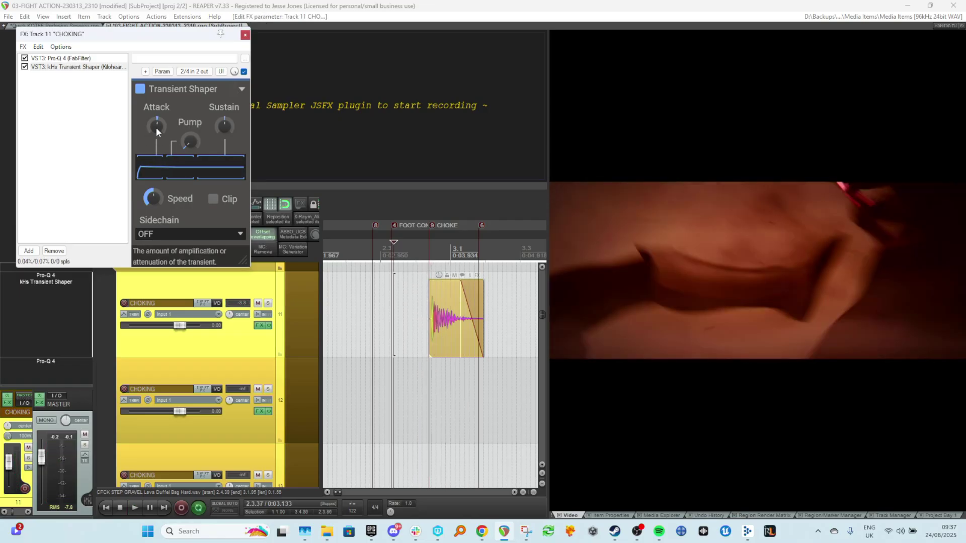
mouse_move(185, 147)
left_mouse_down()
mouse_move(185, 131)
mouse_move(190, 145)
left_mouse_up()
key("space")
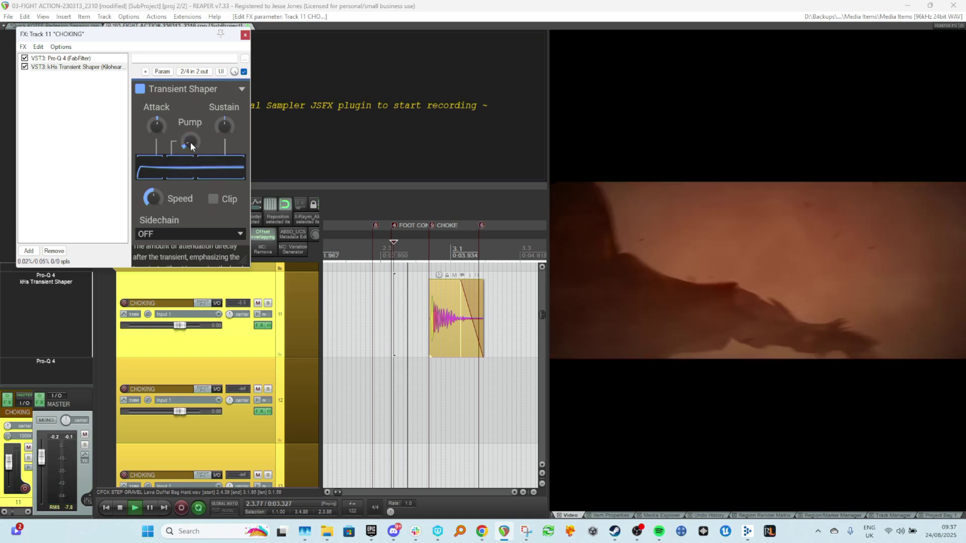
key("space")
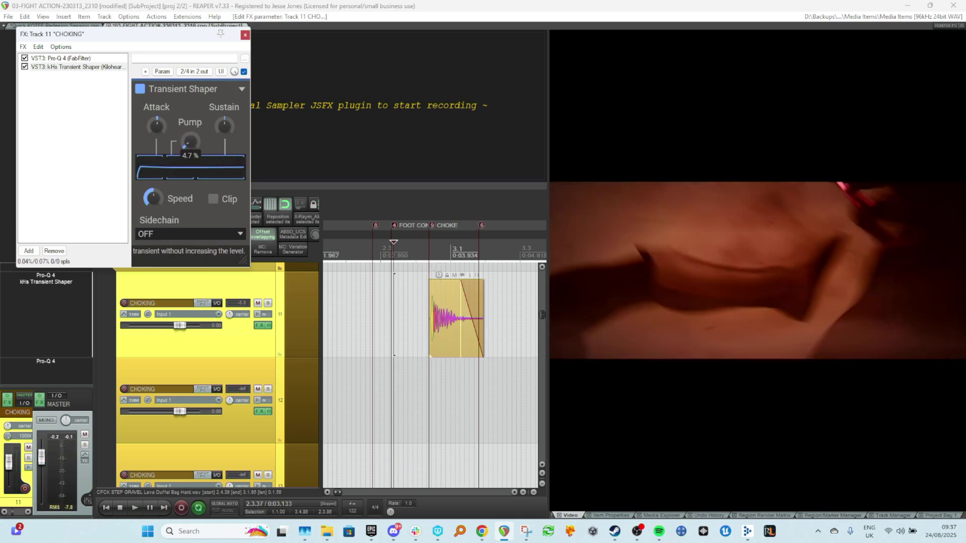
key("space")
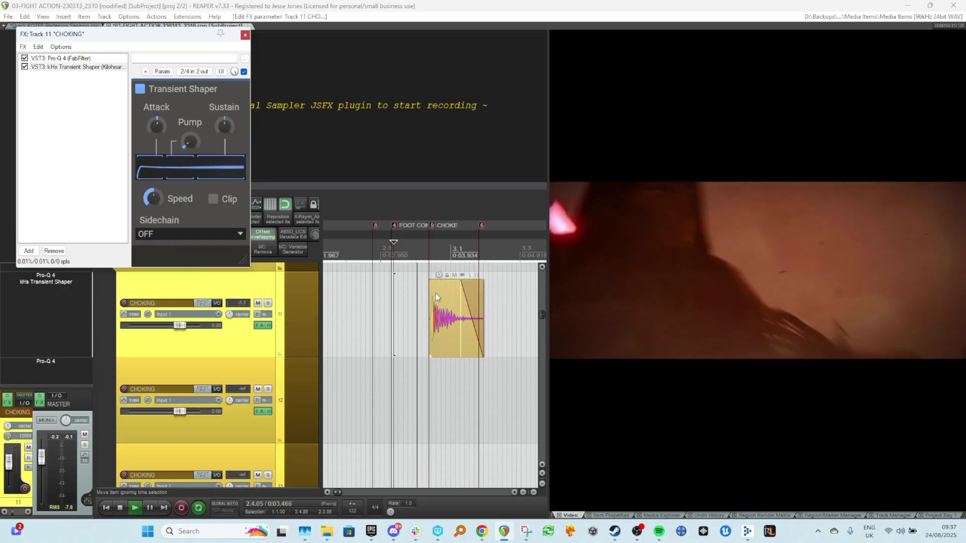
key("space")
Slip the impact item's contents to fine-tune where the hit lands against the CHOKE marker.
scroll(430, 313, "up", 5)
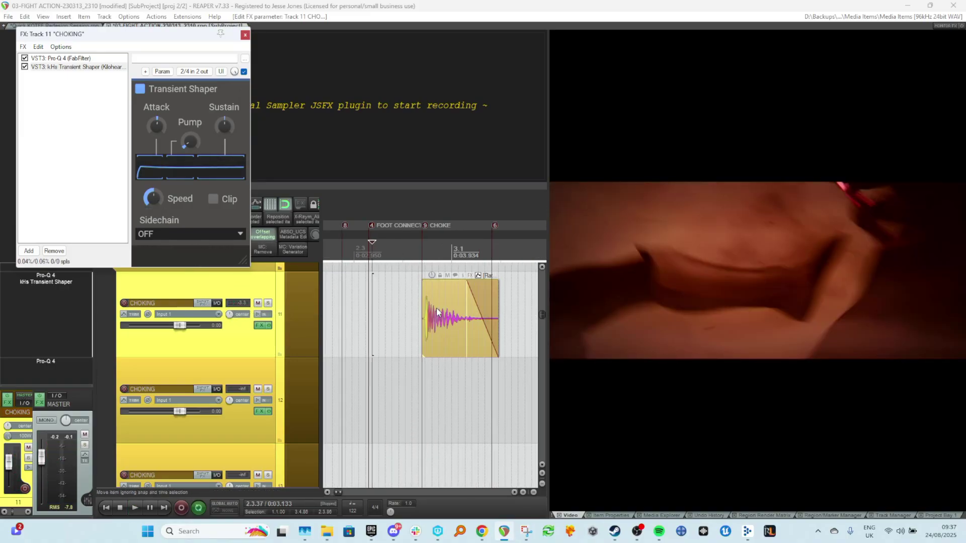
scroll(430, 313, "down", 1)
scroll(430, 312, "up", 2)
left_click_drag(426, 352, 420, 352)
key("space")
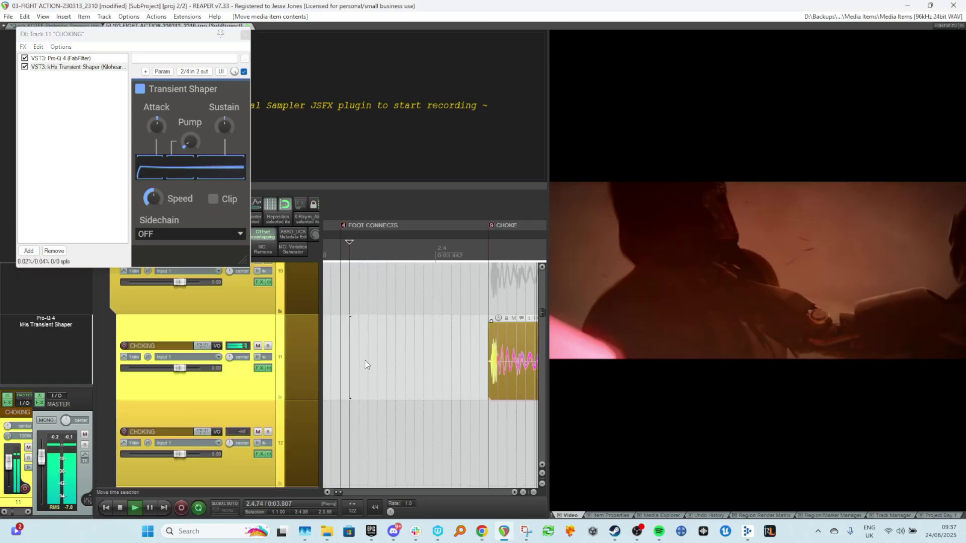
scroll(388, 352, "down", 2)
key("space")
scroll(392, 352, "down", 1)
left_click_drag(441, 357, 447, 359)
key("space")
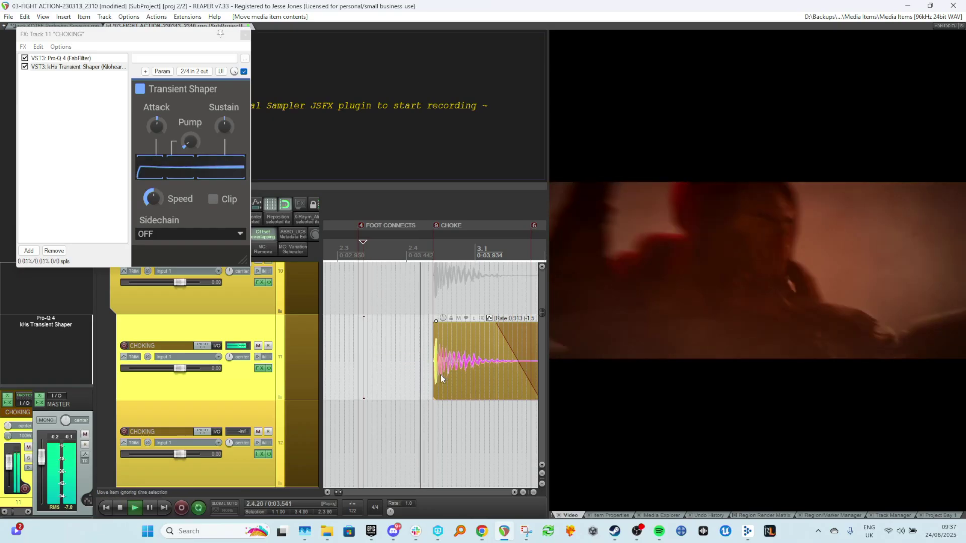
key("space")
Add the RBass Mono plugin to the CHOKING track's FX chain.
left_click(245, 35)
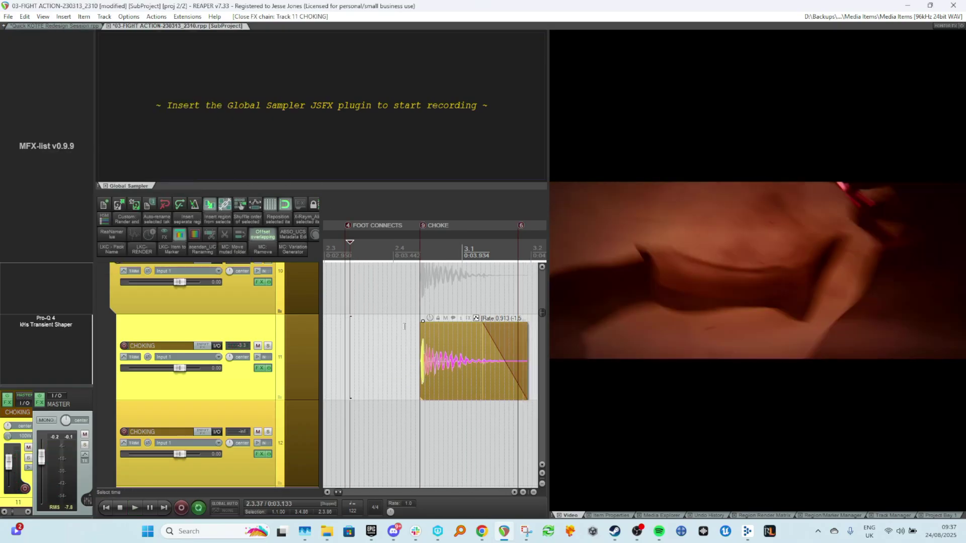
key("ctrl+z")
double_click(68, 371)
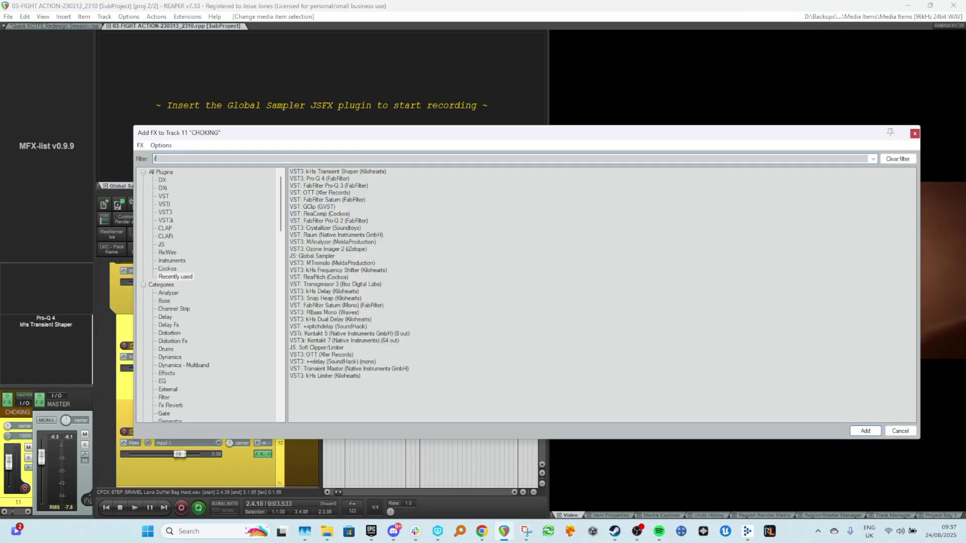
type("rbass")
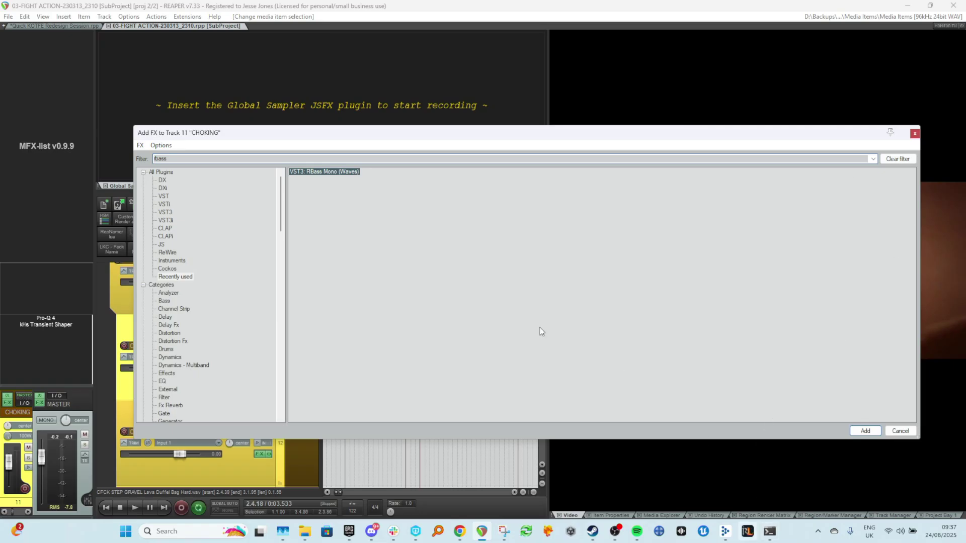
key("Return")
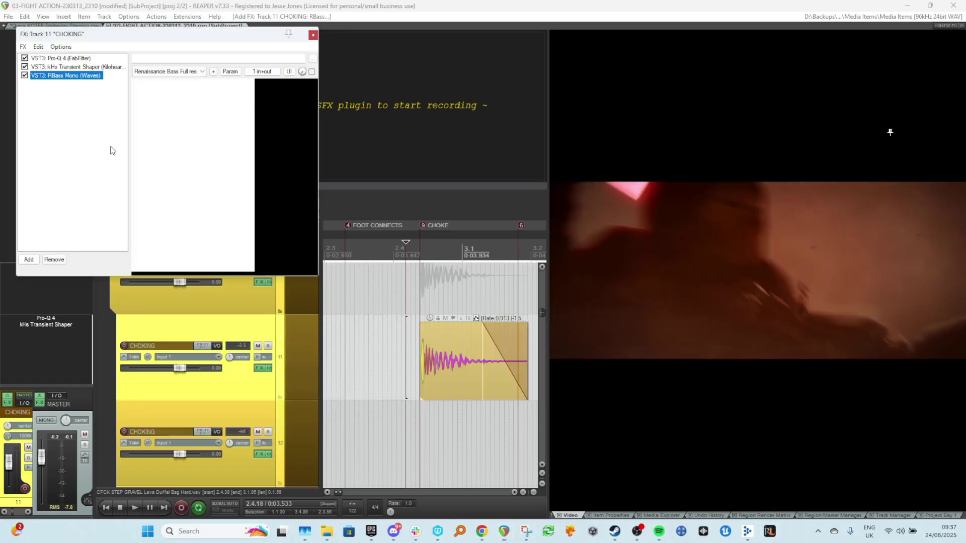
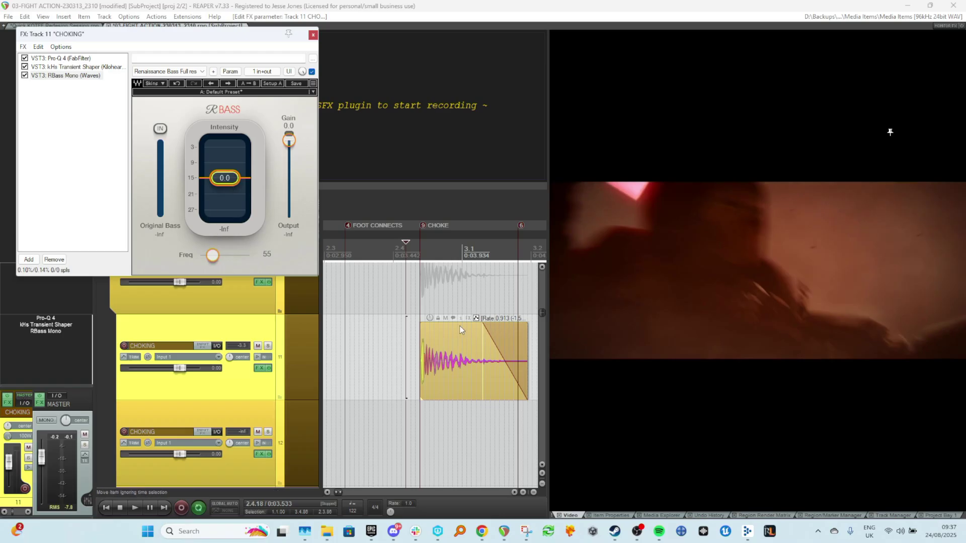
Set the RBass Mono Intensity to 5.6 while auditioning the impact against the CHOKE marker.
left_click(415, 302)
key("space")
key("space")
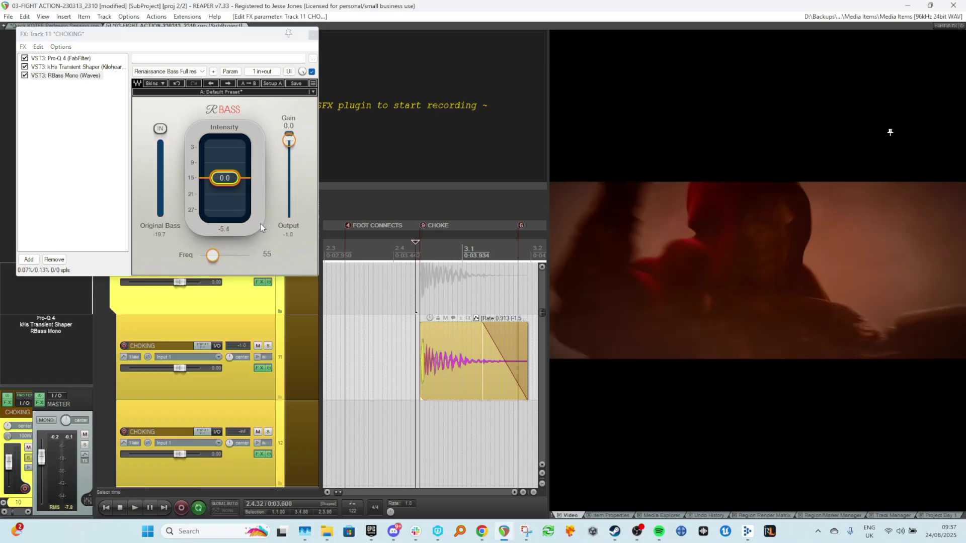
key("space")
key("space")
left_click_drag(224, 183, 223, 173)
key("space")
key("space")
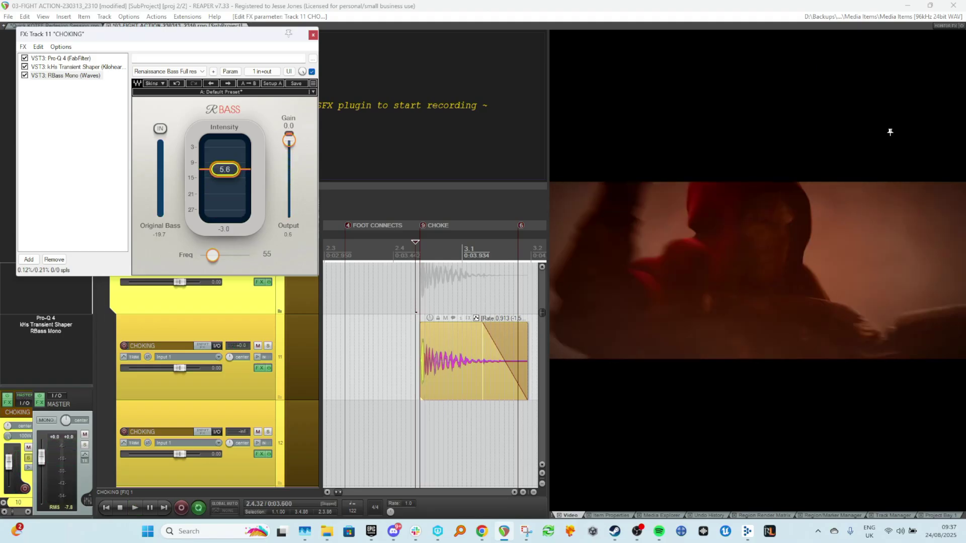
Close the FX window and duplicate the CHOKING track together with its impact item.
left_click(286, 357)
left_click(313, 34)
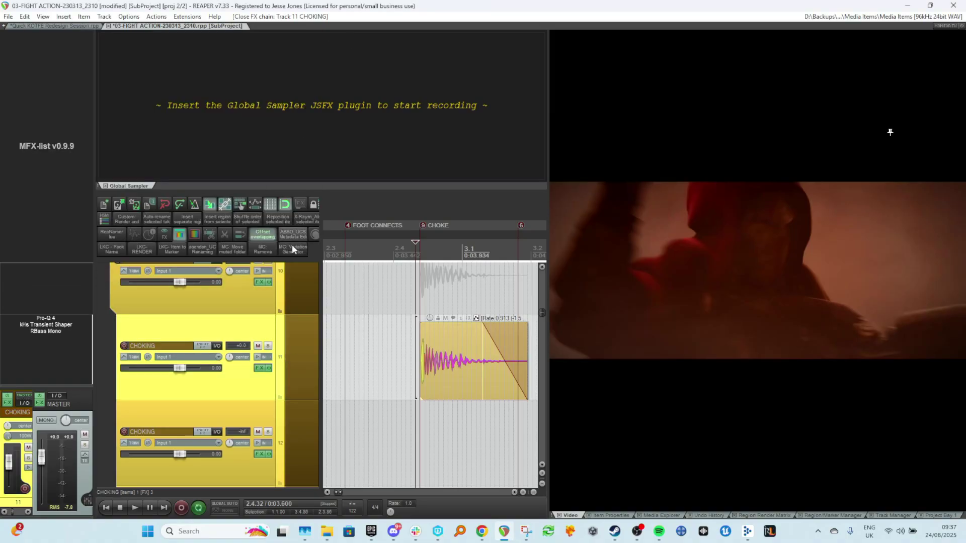
key("ctrl+d")
double_click(257, 341)
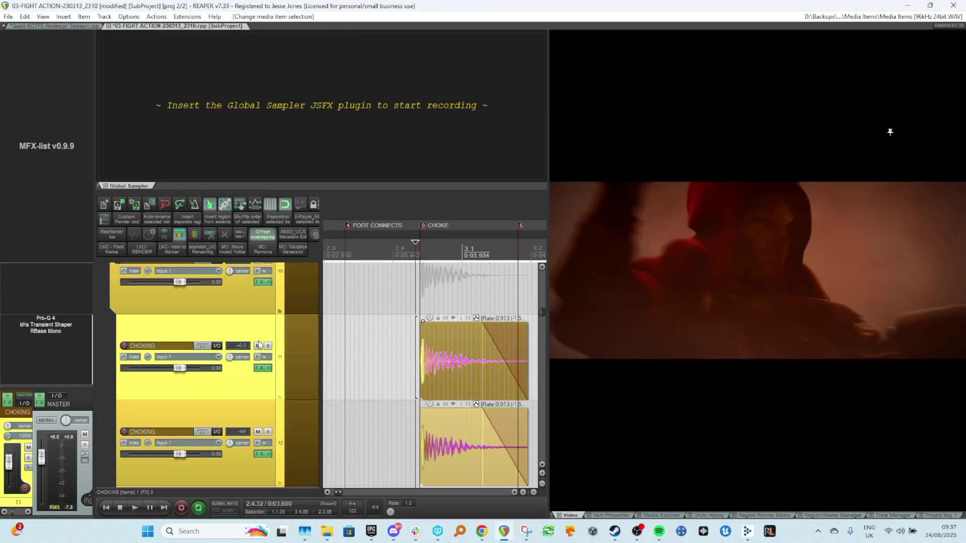
left_click(257, 346)
left_click(336, 358)
scroll(352, 367, "down", 1)
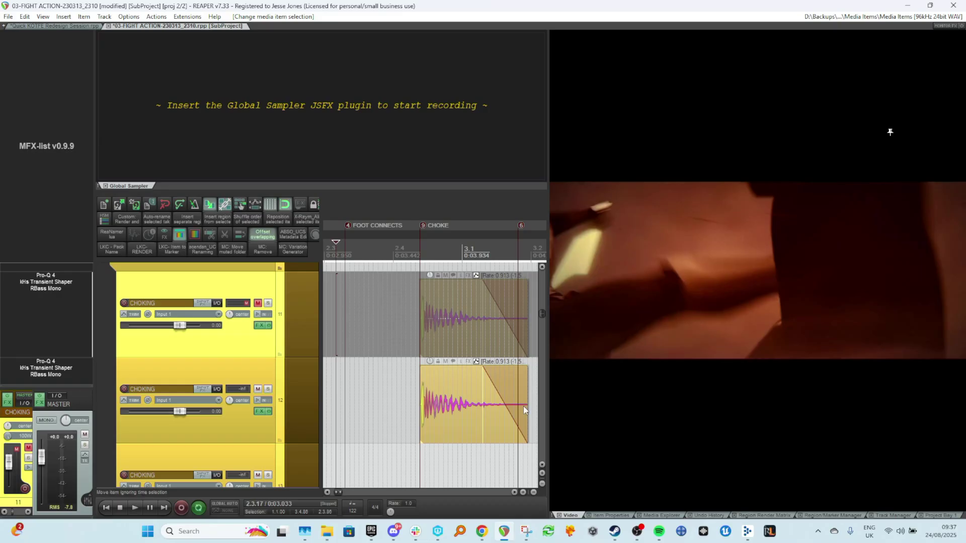
Shorten the end of the duplicated impact item and play it back.
left_click_drag(523, 407, 491, 410)
key("ctrl+z")
right_click(475, 393)
left_click(498, 426)
key("ctrl+z")
key("ctrl+z")
key("space")
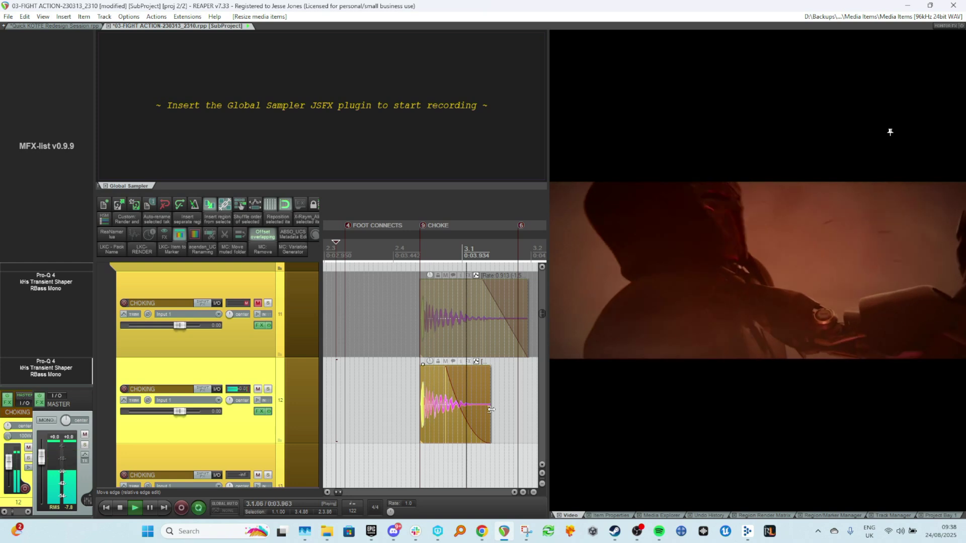
Play back the shortened duplicate impact against the video around the CHOKE marker.
key("space")
left_click(477, 392)
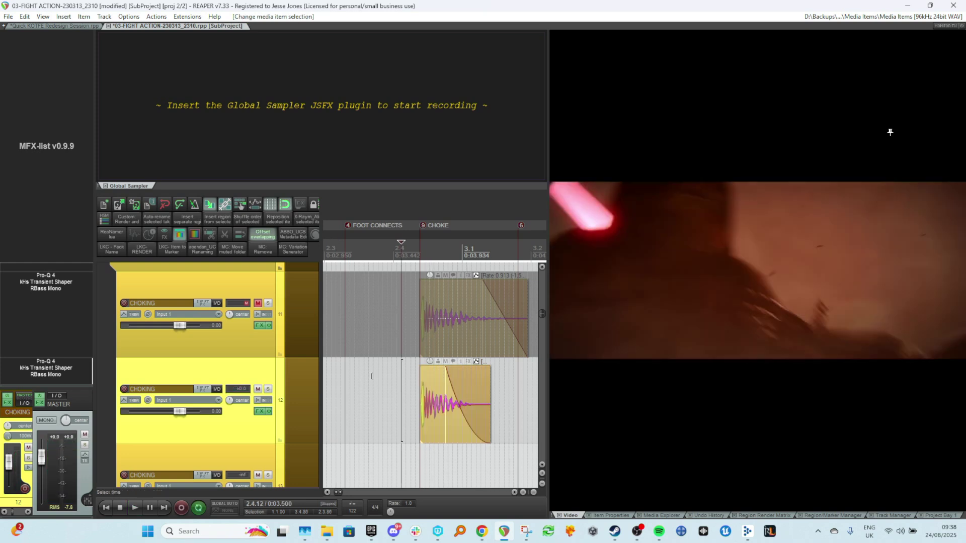
left_click(336, 371)
key("space")
key("space")
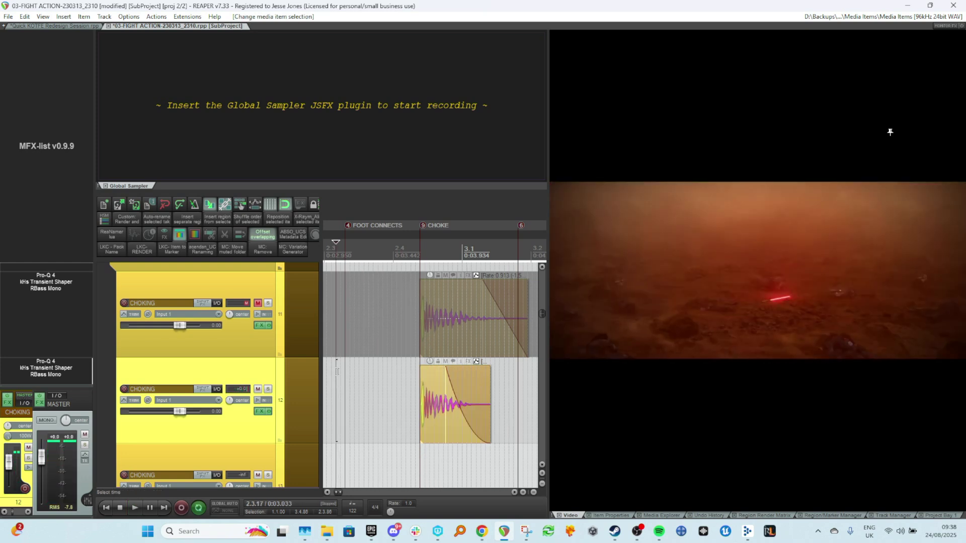
scroll(308, 347, "down", 2)
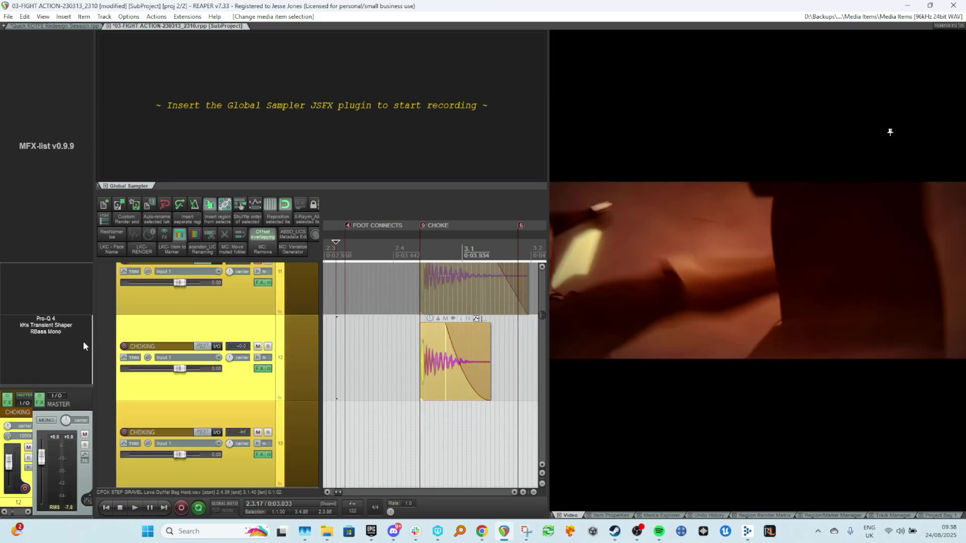
On the duplicated track's RBass Mono, enable audio-sidechain parameter modulation for Intensity on channels 1+2.
left_click(260, 369)
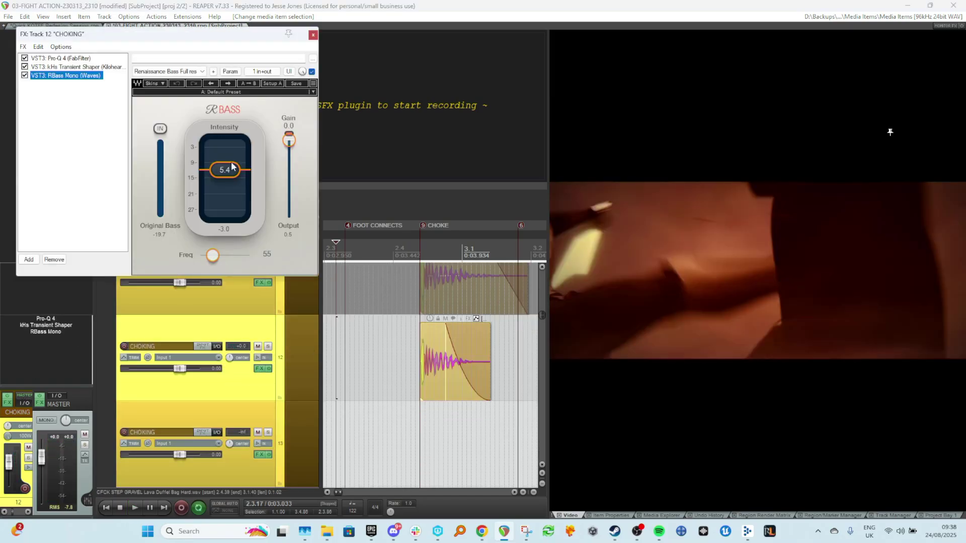
left_click_drag(232, 166, 232, 168)
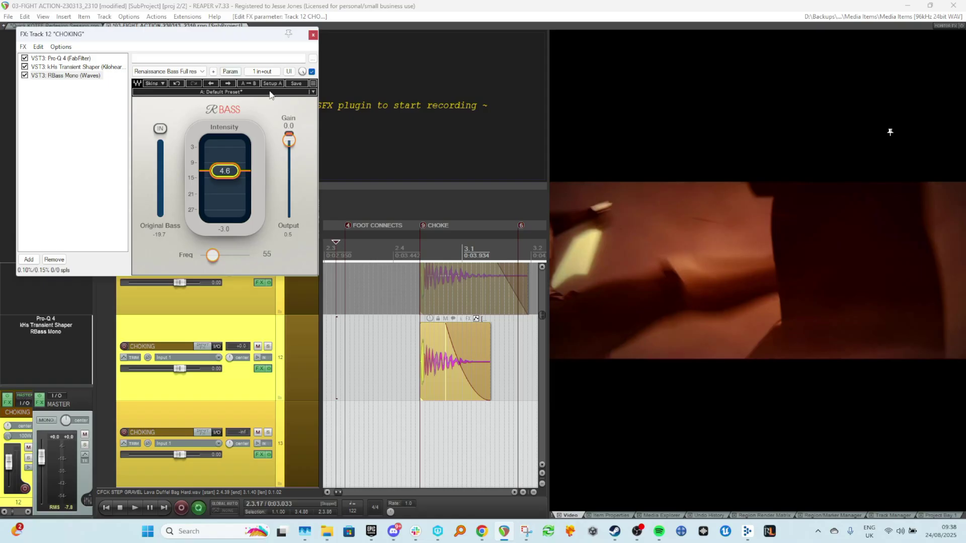
left_click(231, 74)
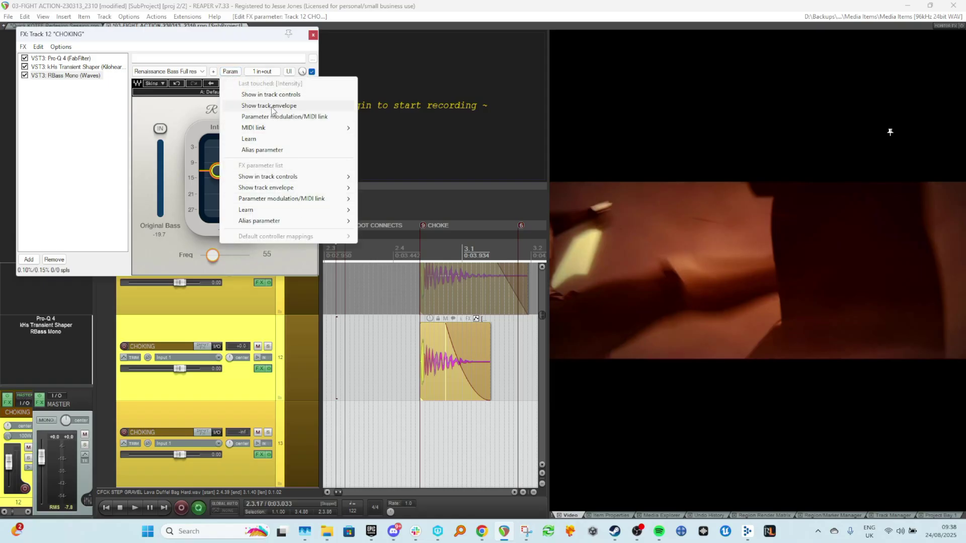
left_click(287, 117)
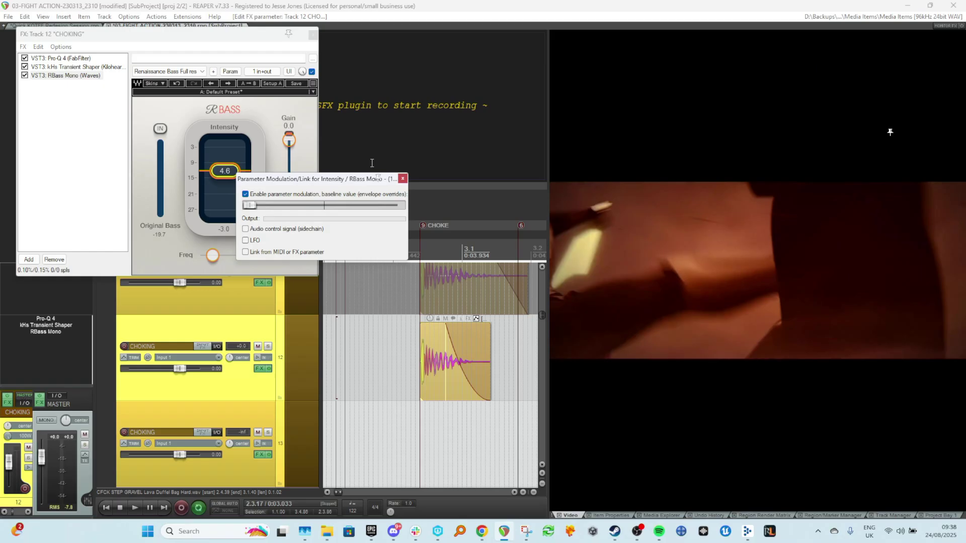
left_click(246, 229)
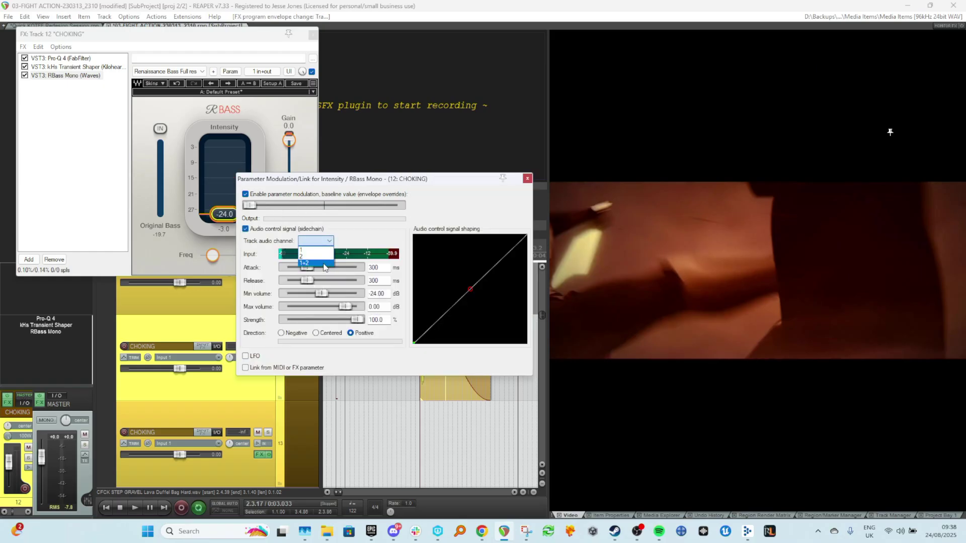
left_click_drag(353, 177, 539, 102)
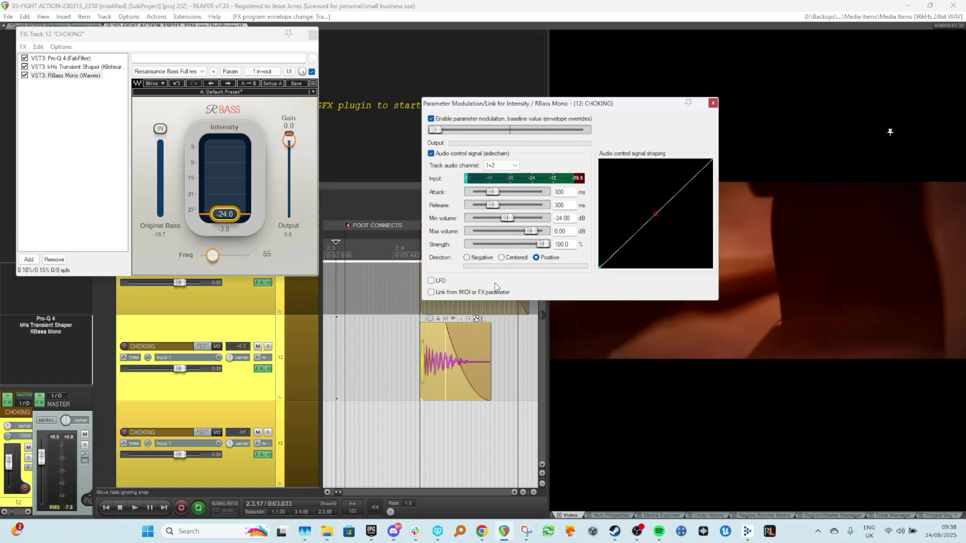
Tune the sidechain modulation to 222 ms attack, 608 ms release, -48.91 dB minimum and -5.28 dB maximum volume while auditioning.
key("space")
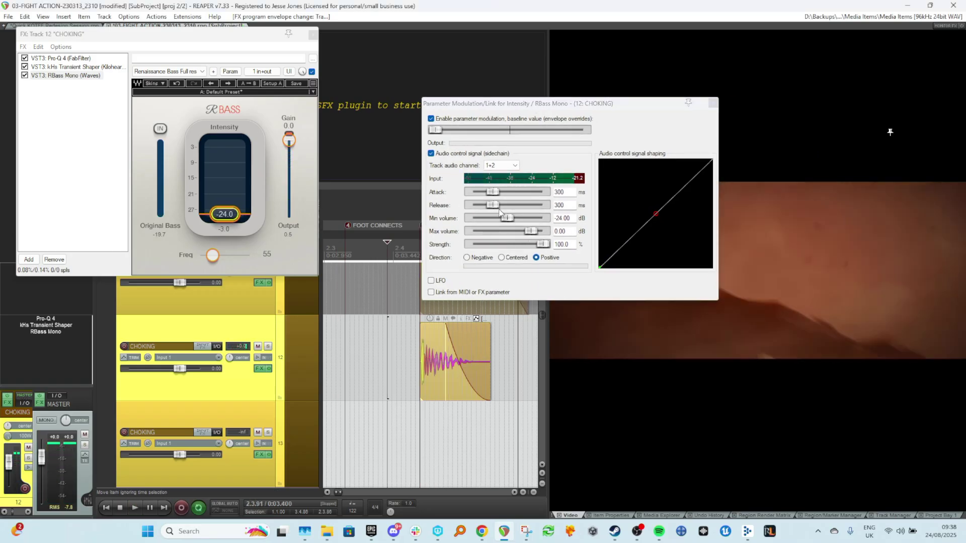
left_click_drag(510, 219, 486, 222)
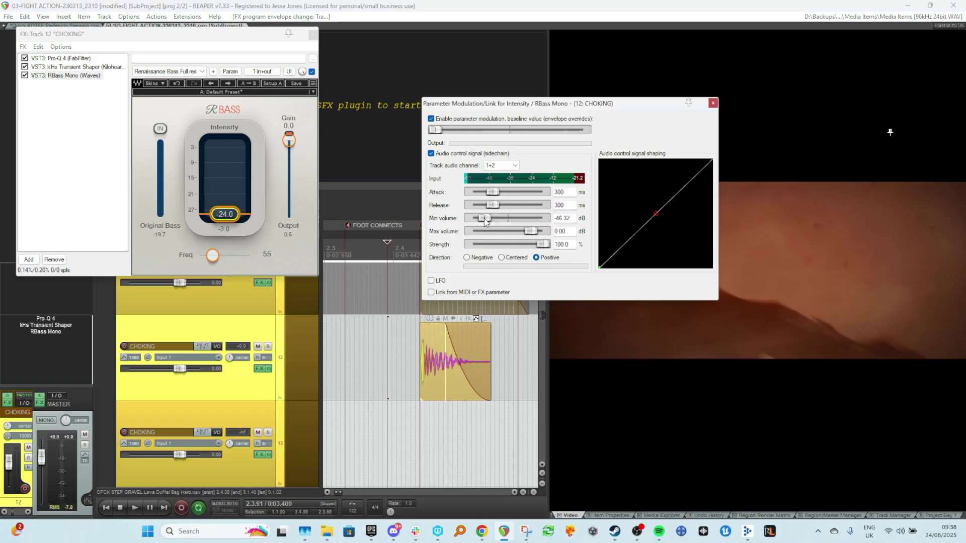
key("space")
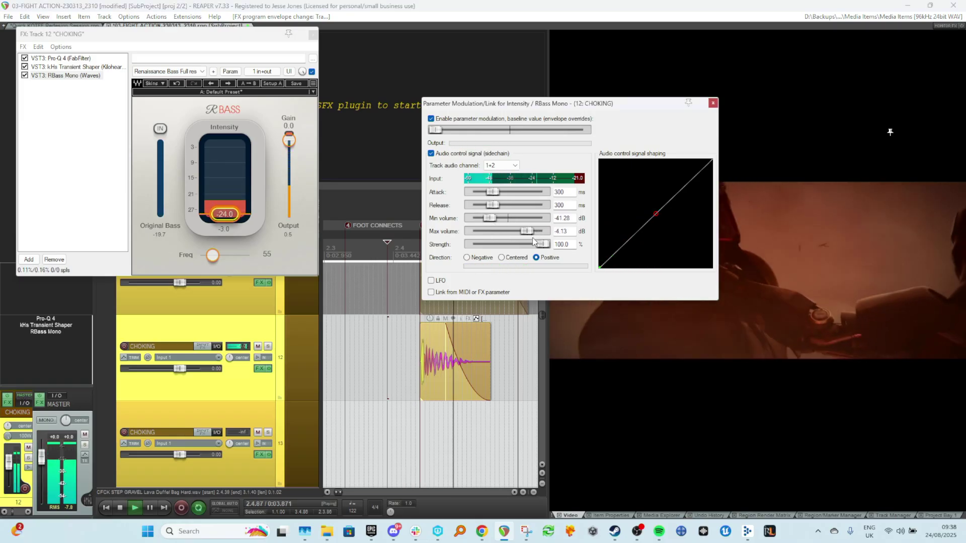
left_click_drag(534, 237, 512, 207)
key("space")
Raise the modulation baseline value slightly and audition the impact.
key("space")
key("space")
key("space")
key("space")
key("space")
key("space")
key("space")
key("space")
key("space")
mouse_move(436, 130)
left_mouse_down()
mouse_move(460, 131)
mouse_move(447, 132)
left_mouse_up()
key("space")
key("space")
key("space")
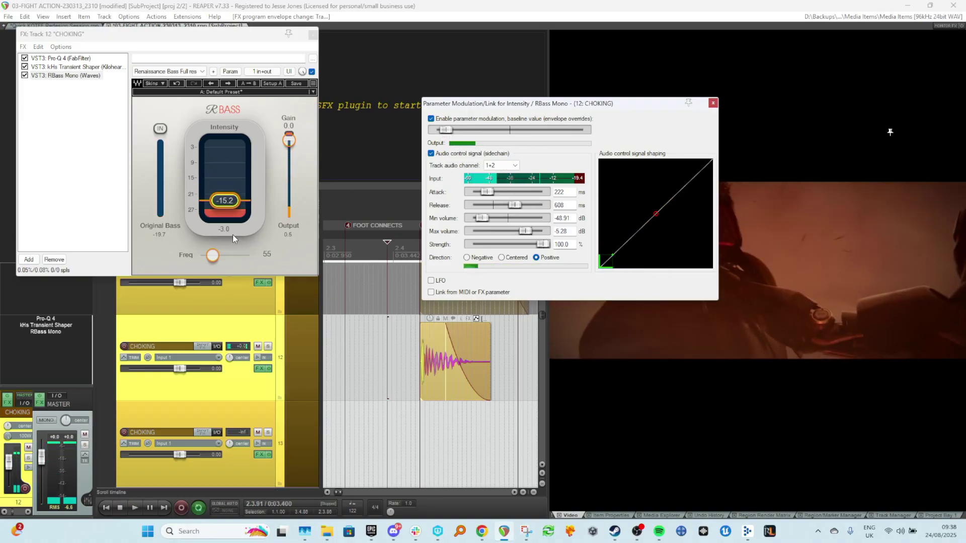
Compare the impact with Intensity modulation switched off and on, then close the modulation settings.
key("space")
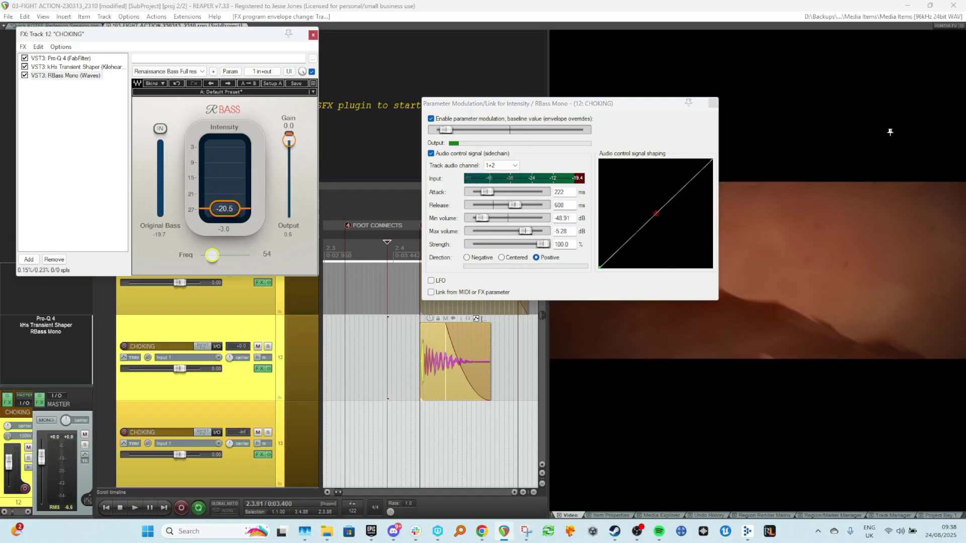
key("space")
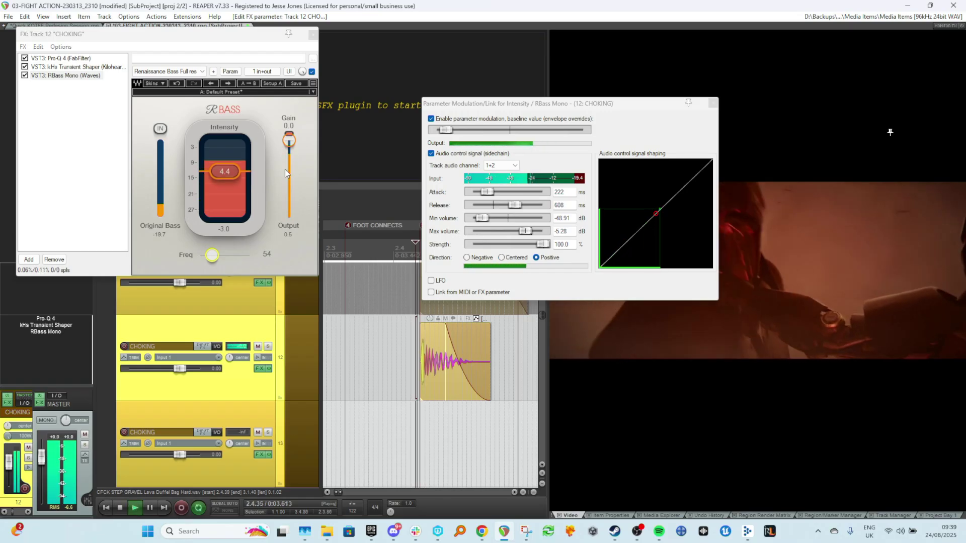
key("space")
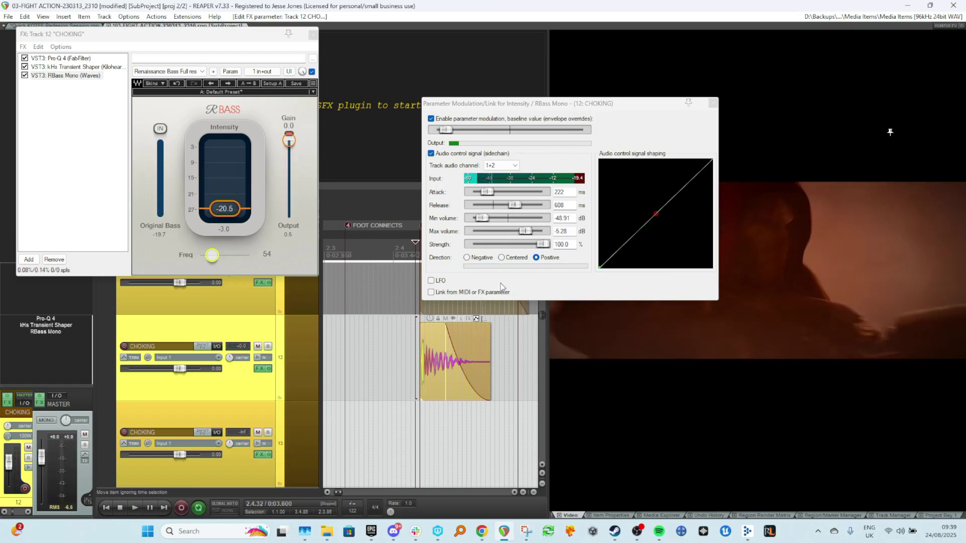
left_click(448, 119)
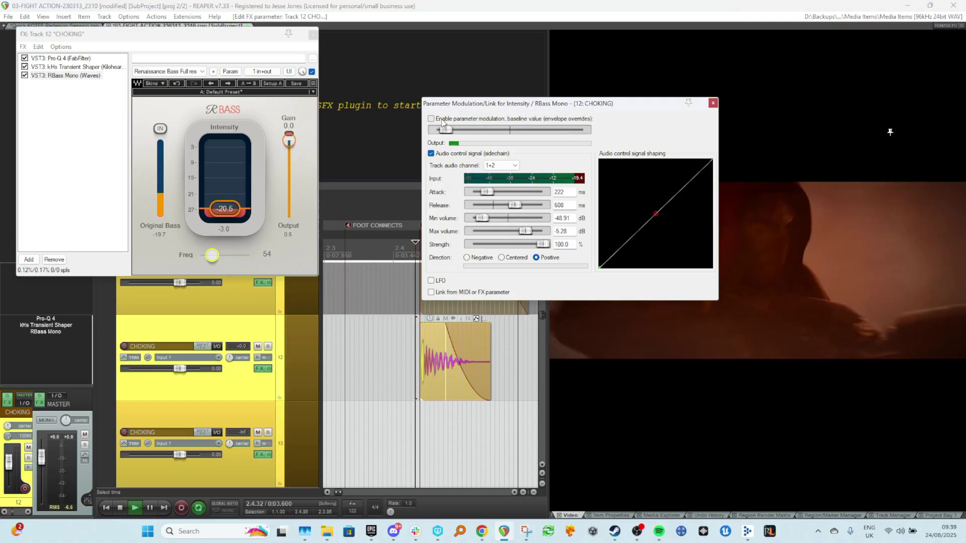
key("space")
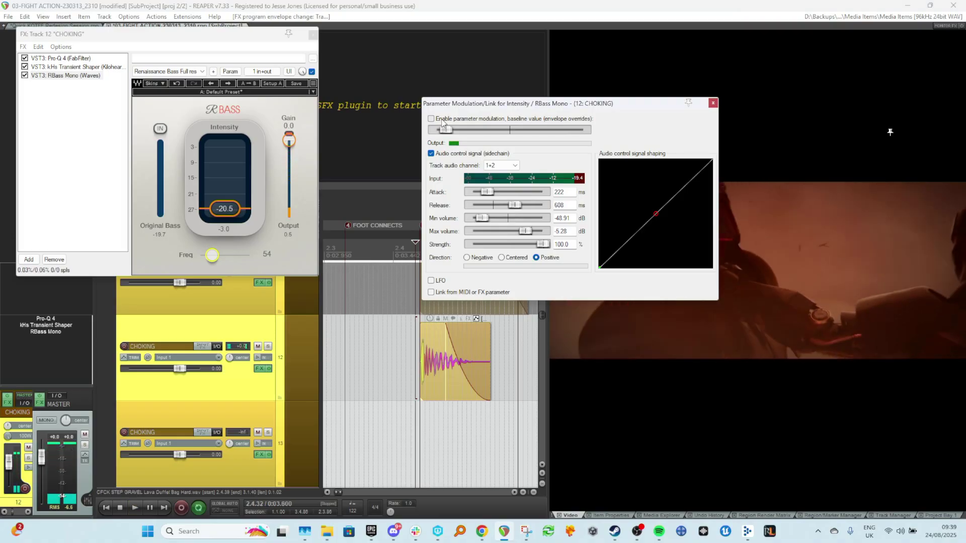
left_click(443, 121)
key("space")
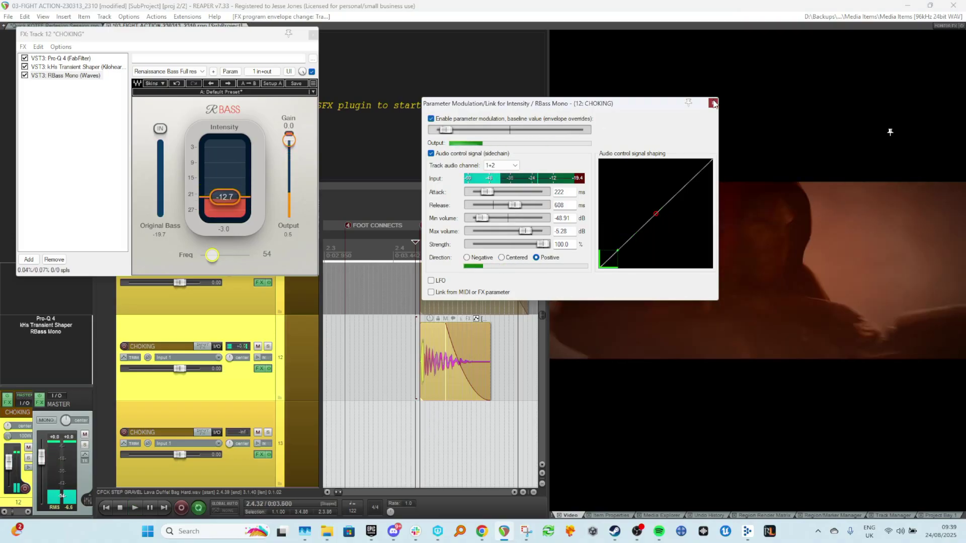
left_click(712, 103)
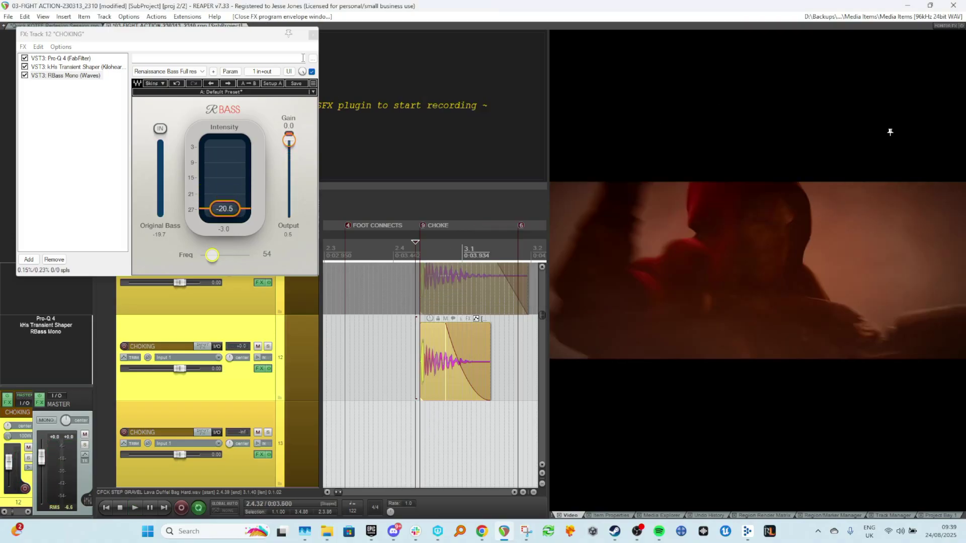
Try to paste an FX into the duplicated track's chain.
left_click(66, 76)
right_click(77, 127)
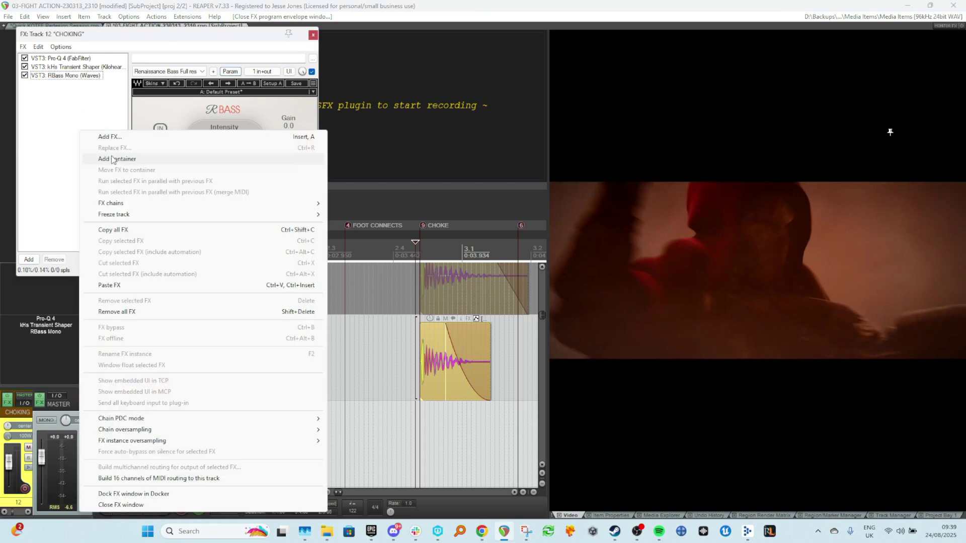
left_click(95, 275)
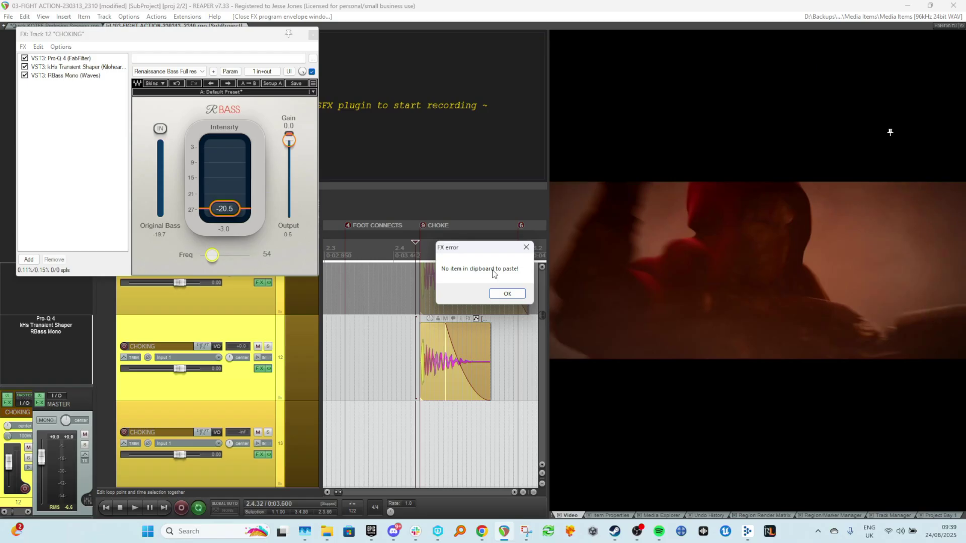
left_click(508, 294)
Copy the RBass Mono plugin and paste a second instance into the chain.
right_click(47, 76)
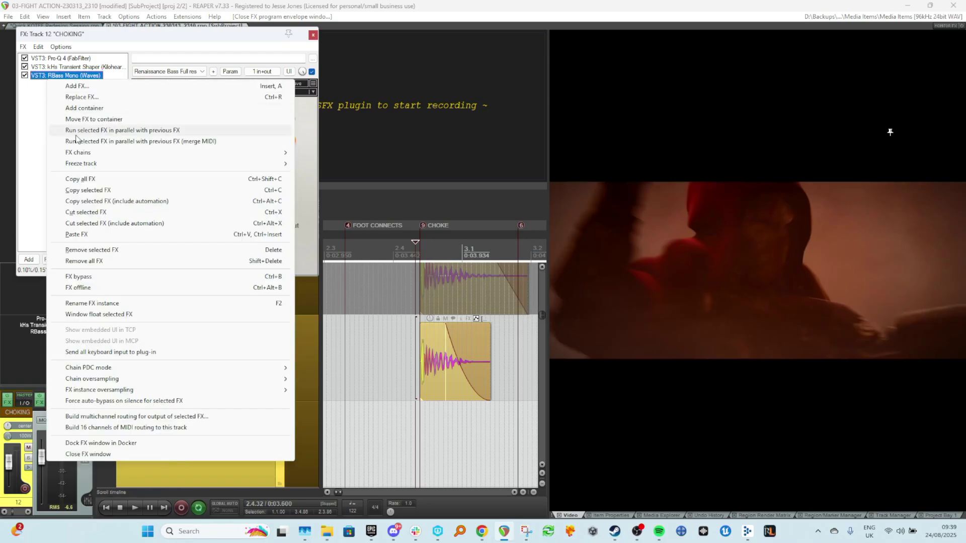
left_click(90, 191)
right_click(84, 128)
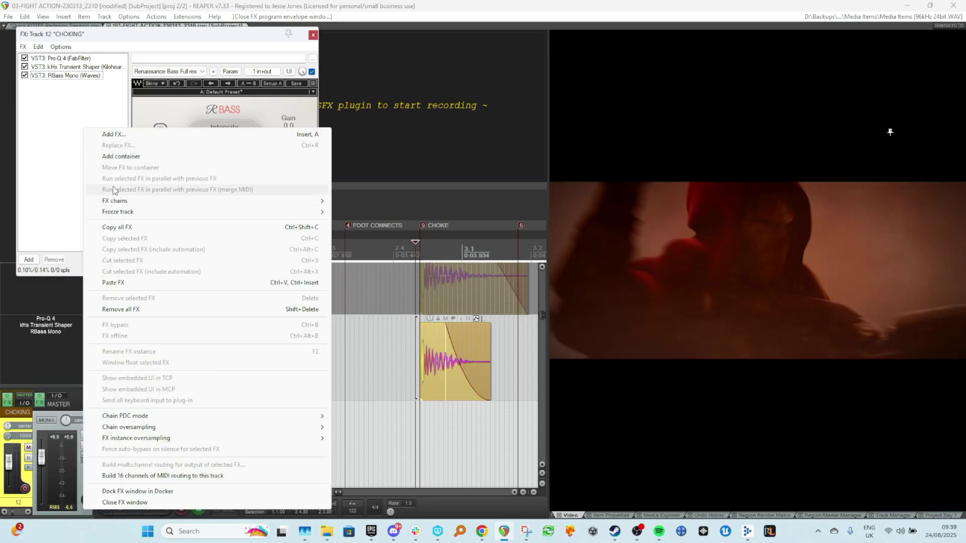
left_click(136, 282)
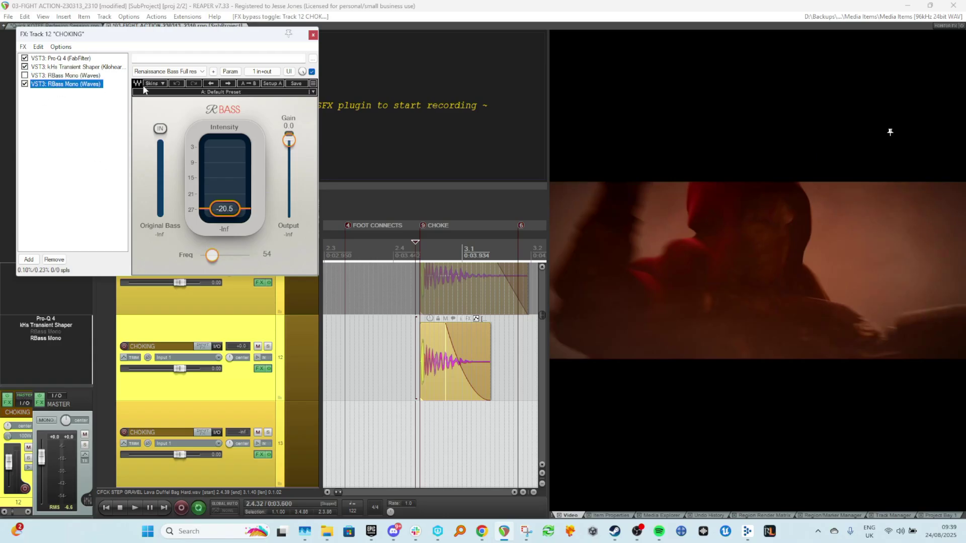
Check the new RBass copy's Intensity modulation settings, then set its Intensity to about 4.5.
left_click(230, 71)
left_click(213, 193)
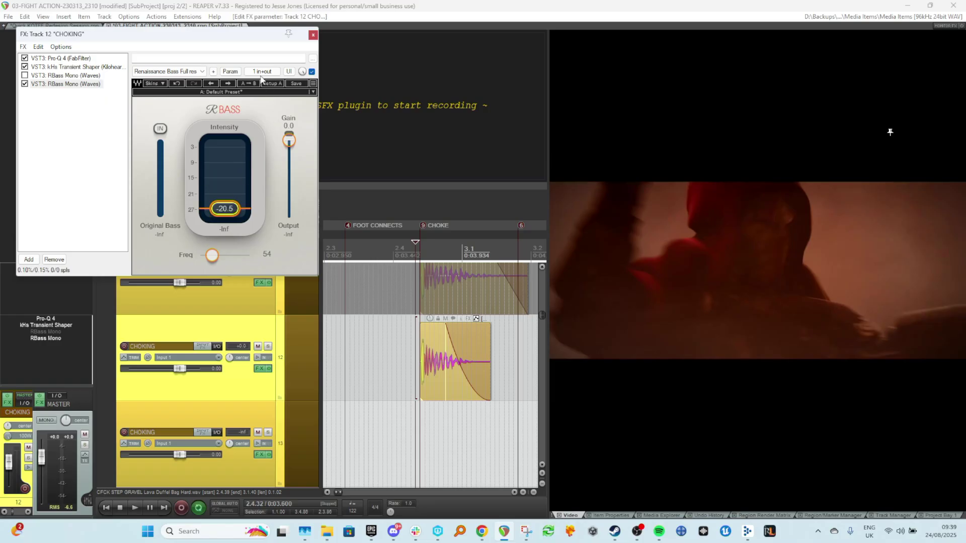
left_click(229, 72)
left_click(284, 116)
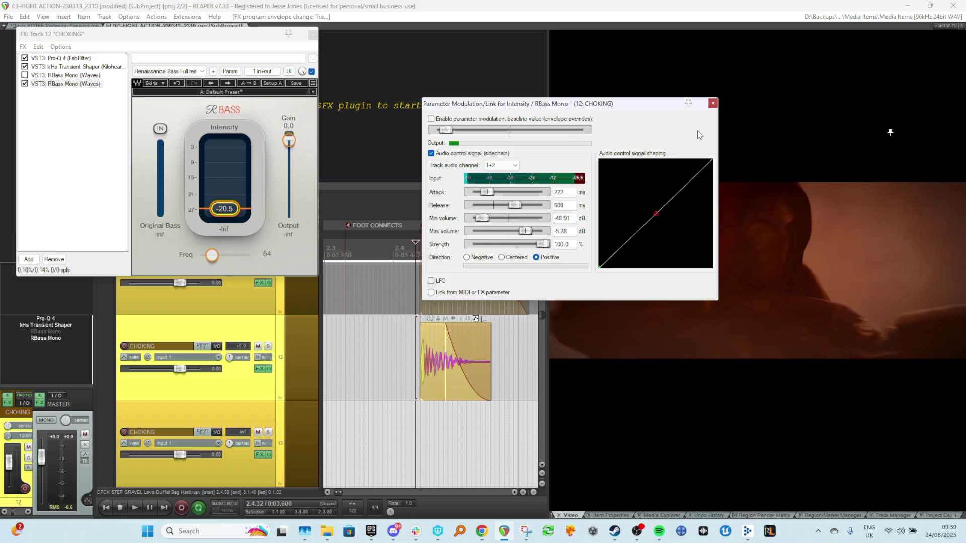
left_click(714, 104)
left_click_drag(225, 209, 225, 197)
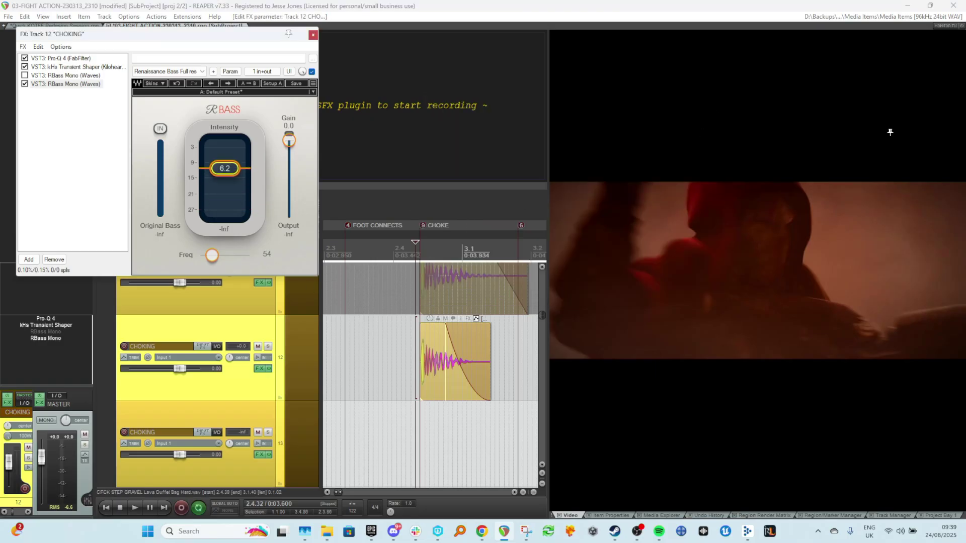
left_click(411, 385)
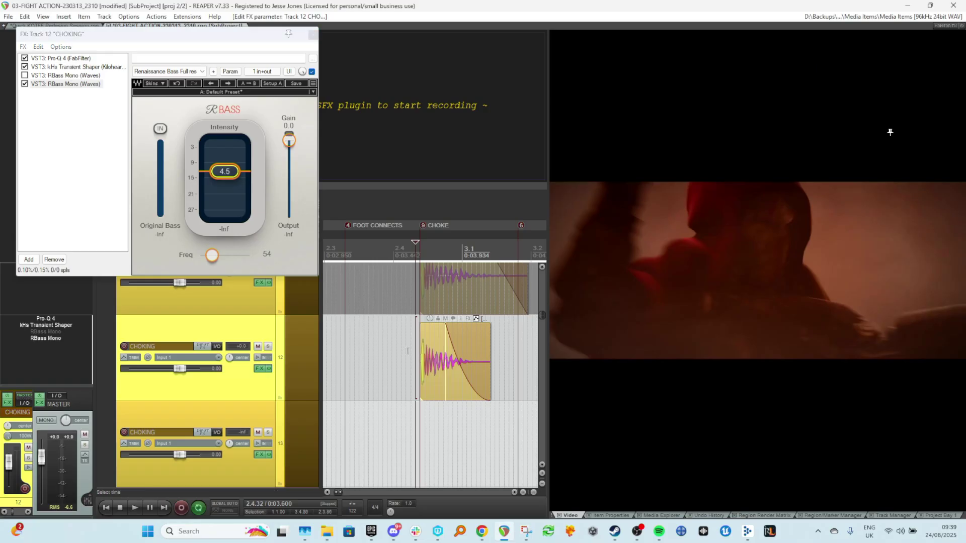
Audition the impact while toggling bypass on both RBass Mono instances, leaving the first one bypassed and the new copy active.
key("space")
key("space")
key("space")
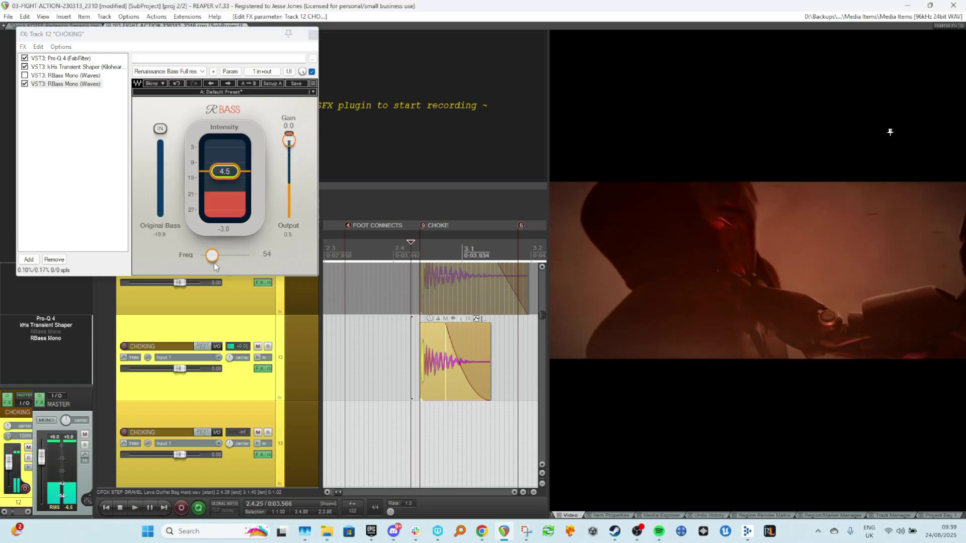
key("space")
left_click(24, 84)
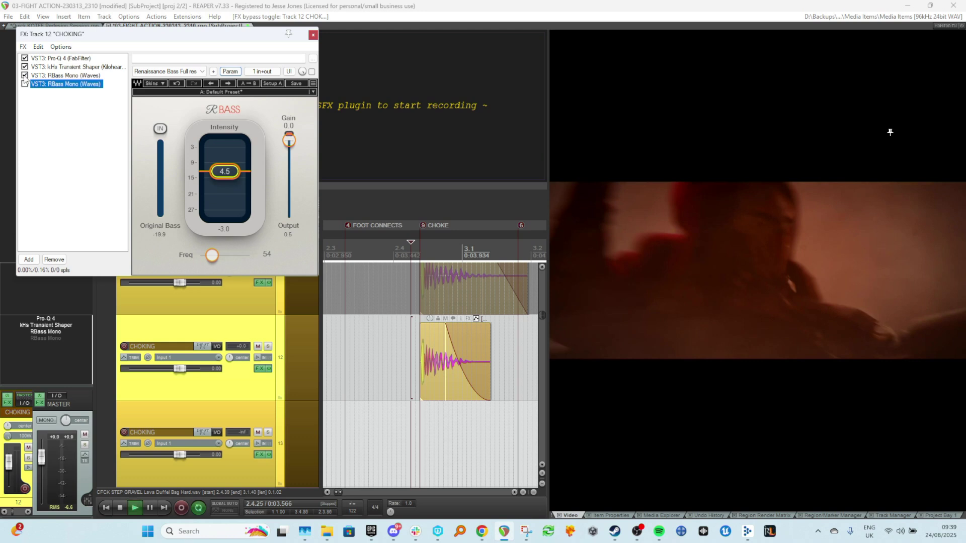
key("space")
key("space")
key("space")
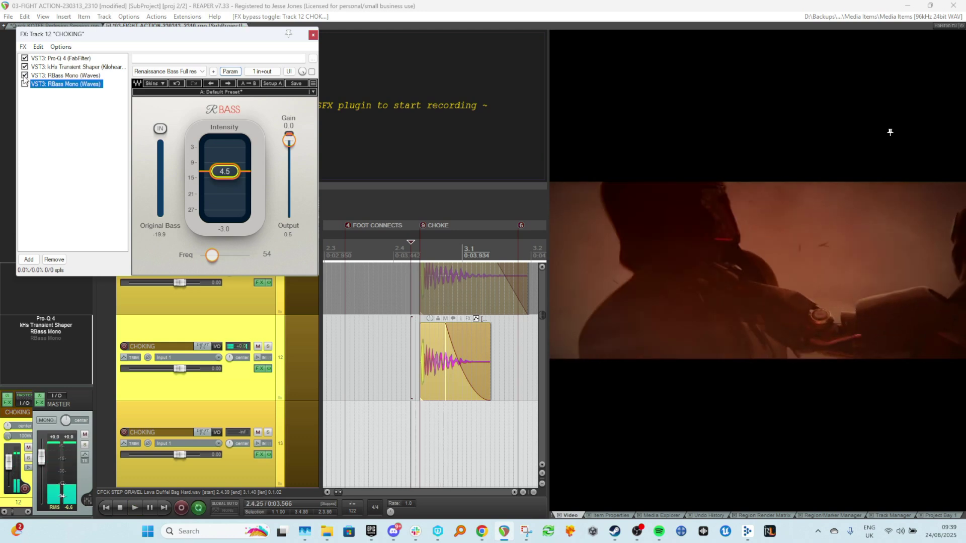
left_click(25, 75)
left_click(24, 84)
key("space")
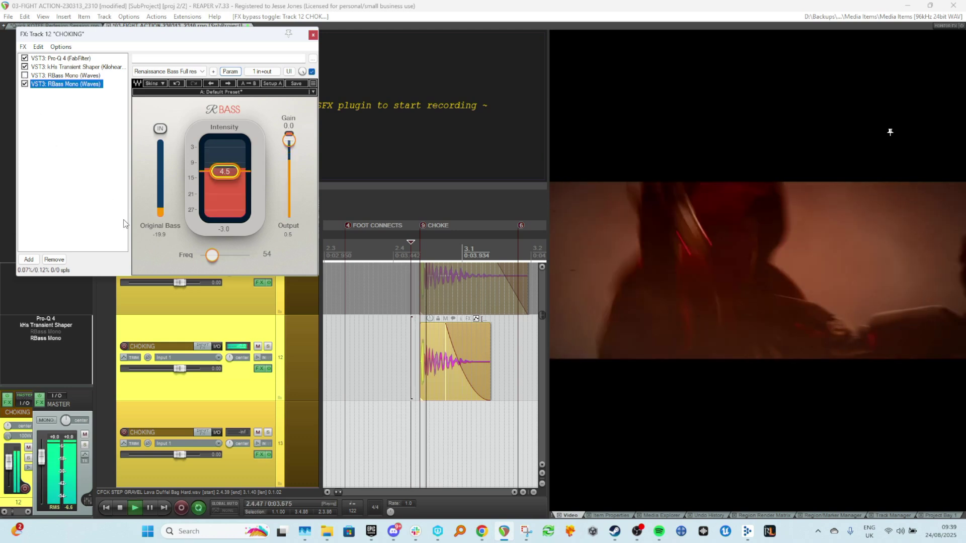
Clear all track solos, audition the impact with both gravel layers, and close the FX chain window.
key("space")
key("alt+F6")
scroll(320, 403, "down", 2)
scroll(352, 372, "up", 1)
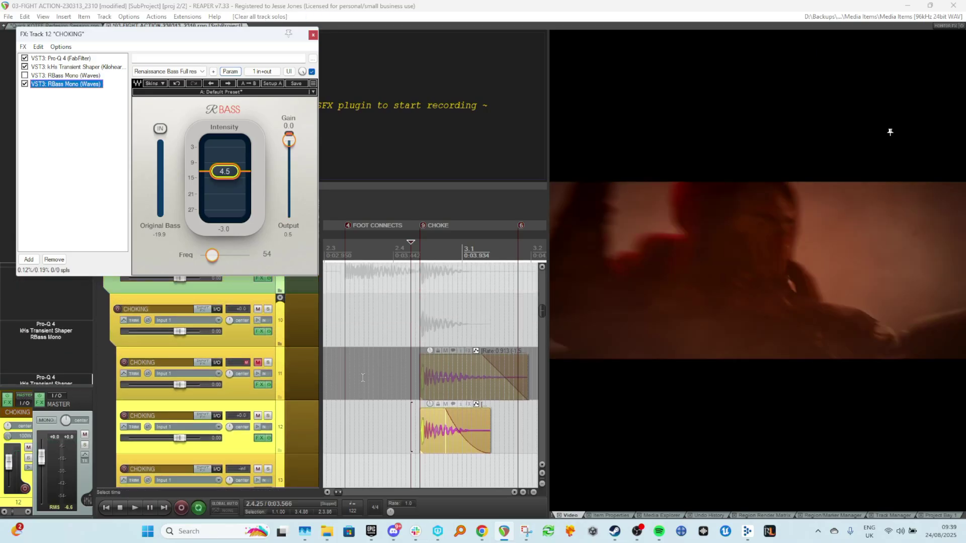
left_click(355, 377)
key("space")
key("space")
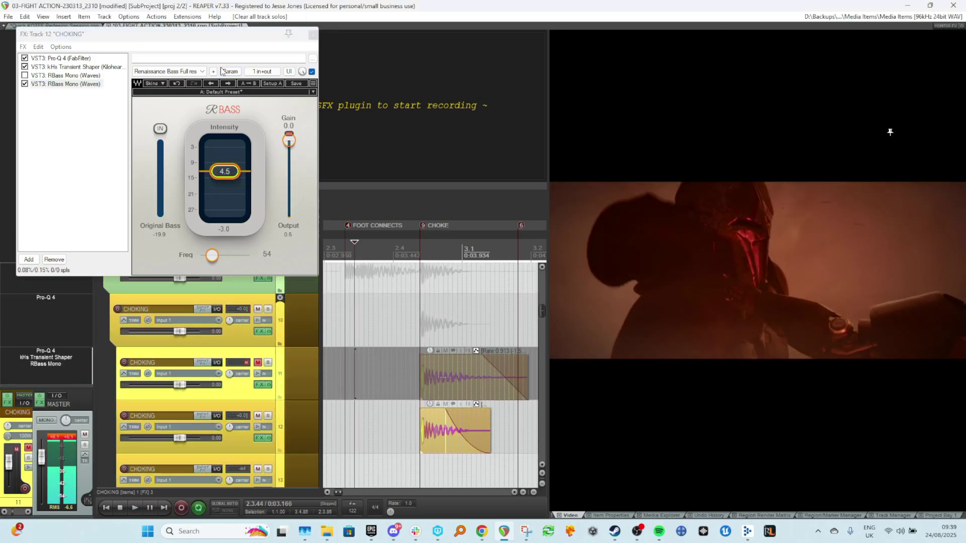
left_click(313, 34)
Audition the choke moment again from a little earlier on the timeline.
scroll(415, 285, "down", 2)
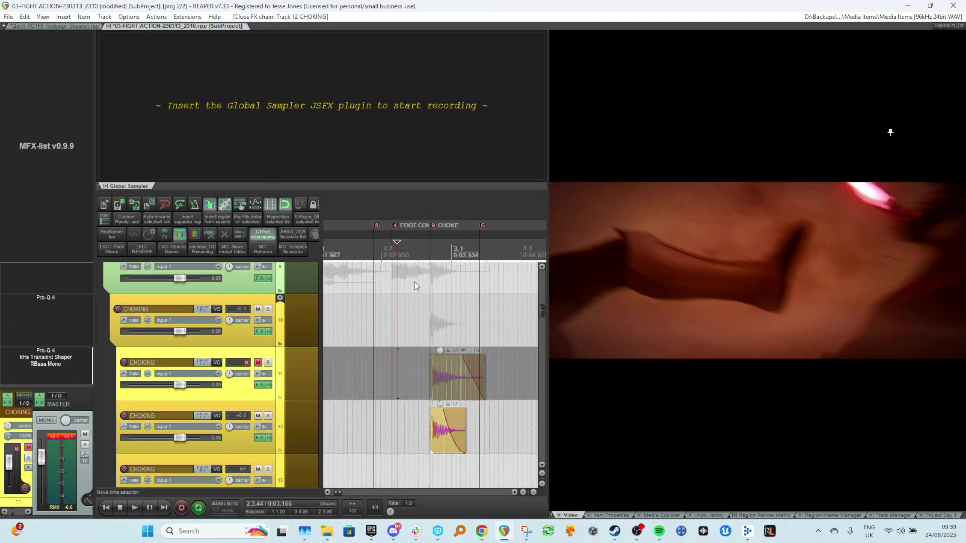
left_click(337, 290)
key("space")
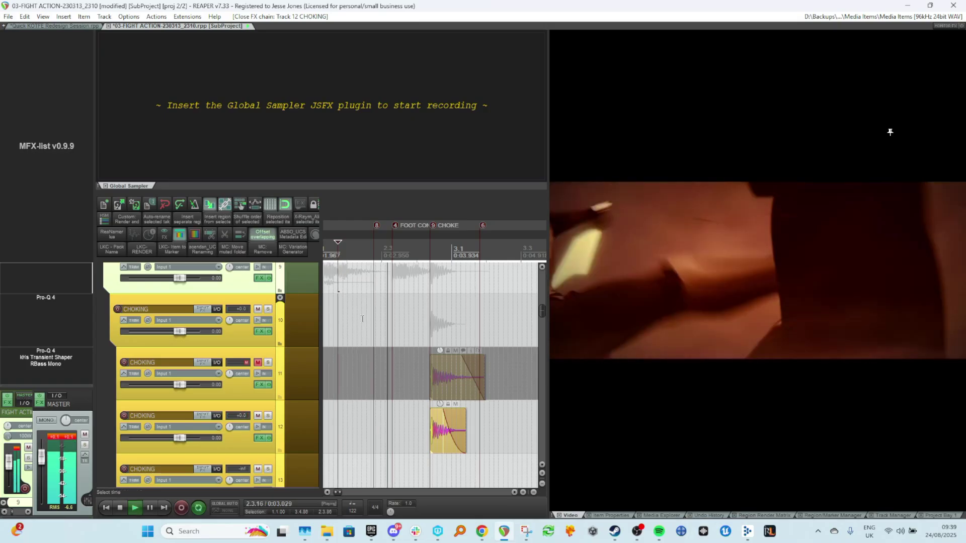
scroll(353, 352, "down", 2)
key("space")
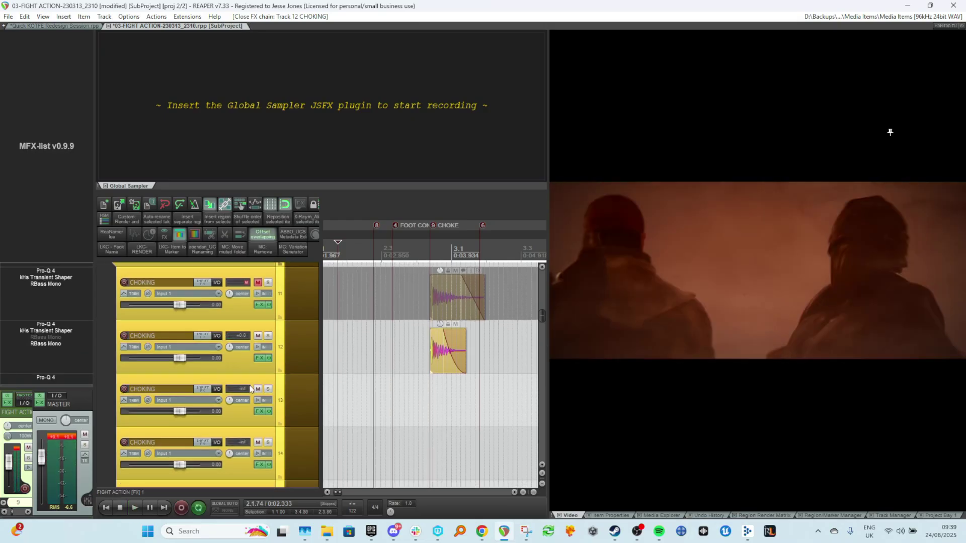
Move the Pro-Q 4 to the end of the duplicated track's FX chain and open it.
double_click(42, 358)
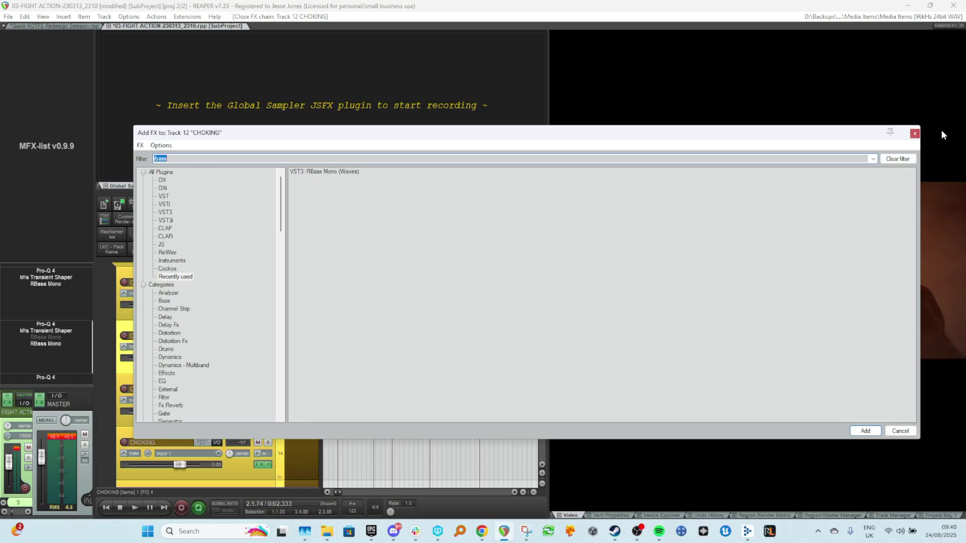
left_click(914, 134)
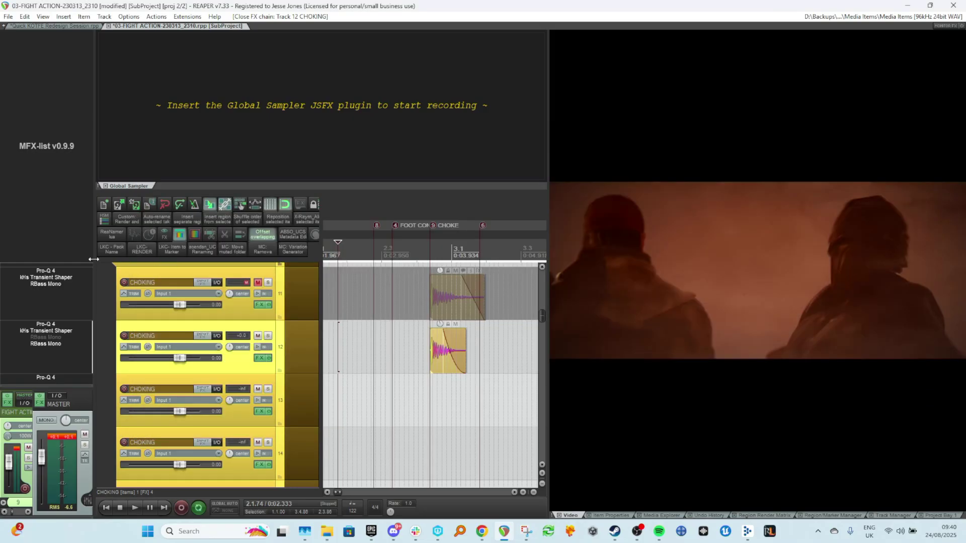
left_click_drag(54, 351, 61, 352)
double_click(54, 344)
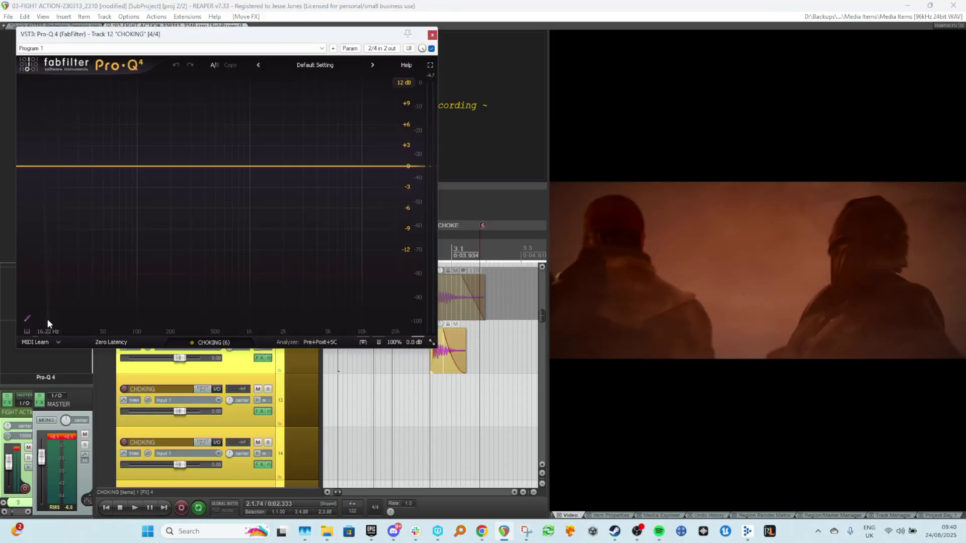
left_click_drag(322, 34, 498, 71)
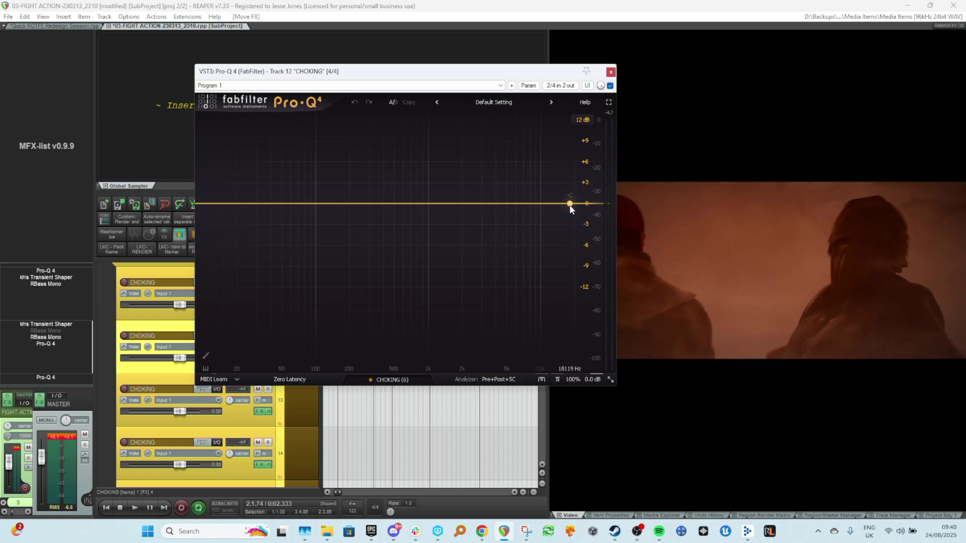
Add a dynamic high shelf at about 1.65 kHz with roughly +5 dB range in Pro-Q 4, audition it, and close the plugin.
left_click_drag(570, 203, 452, 202)
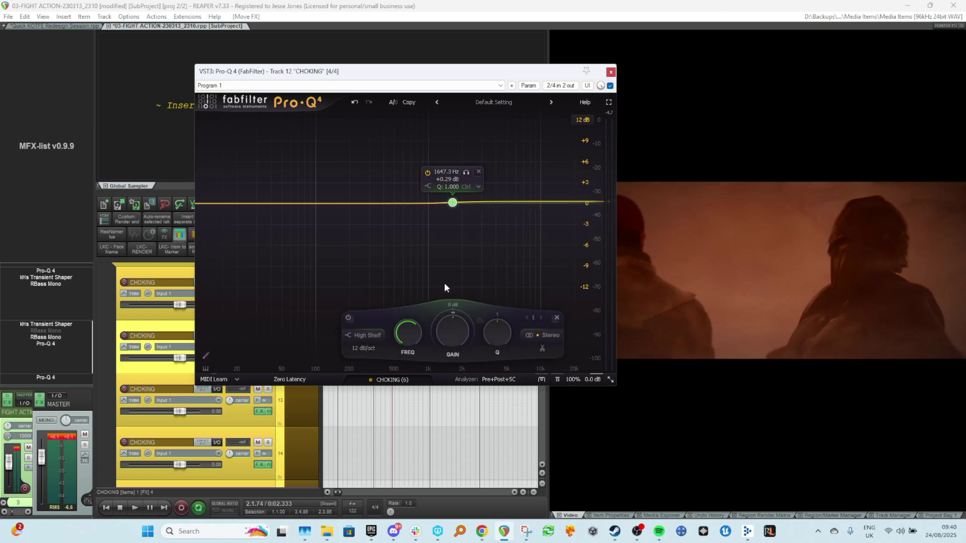
left_click_drag(452, 314, 464, 251)
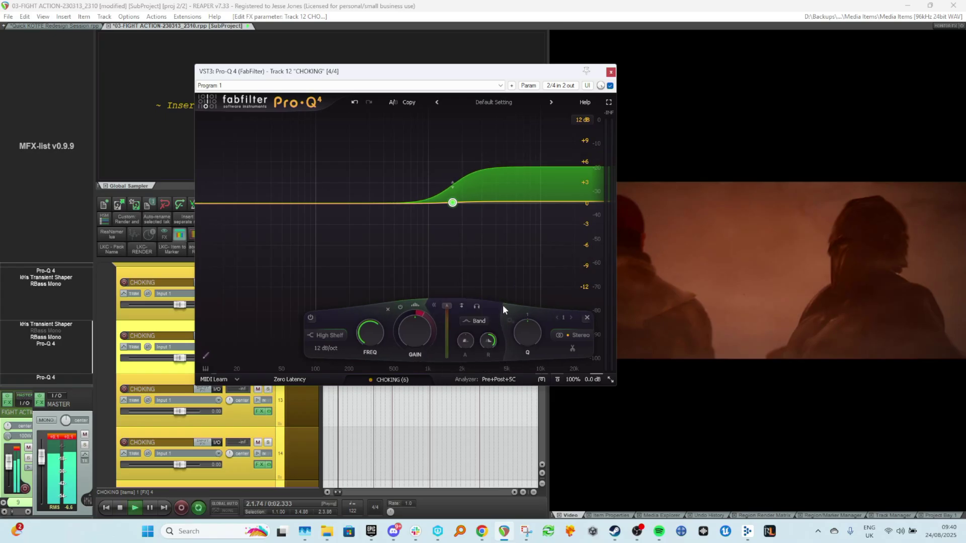
key("space")
key("space")
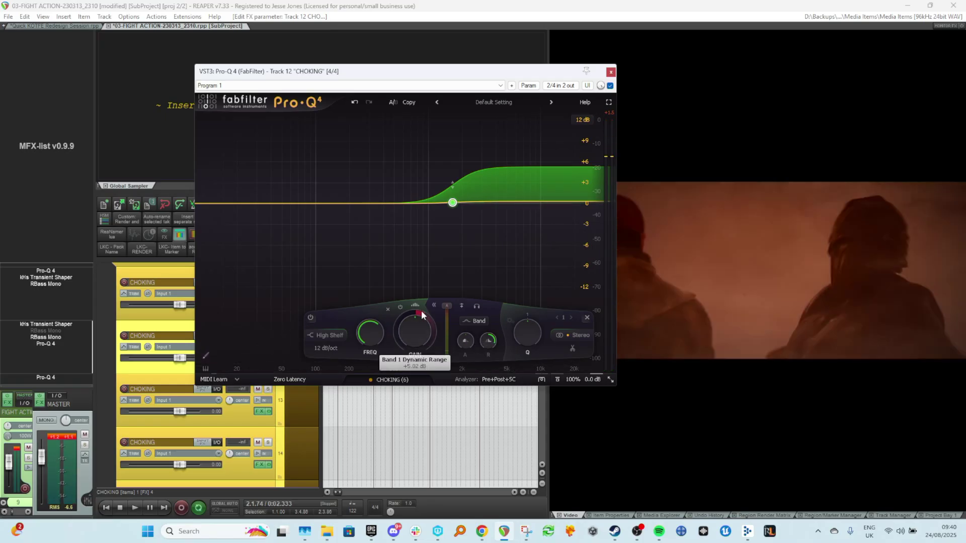
key("space")
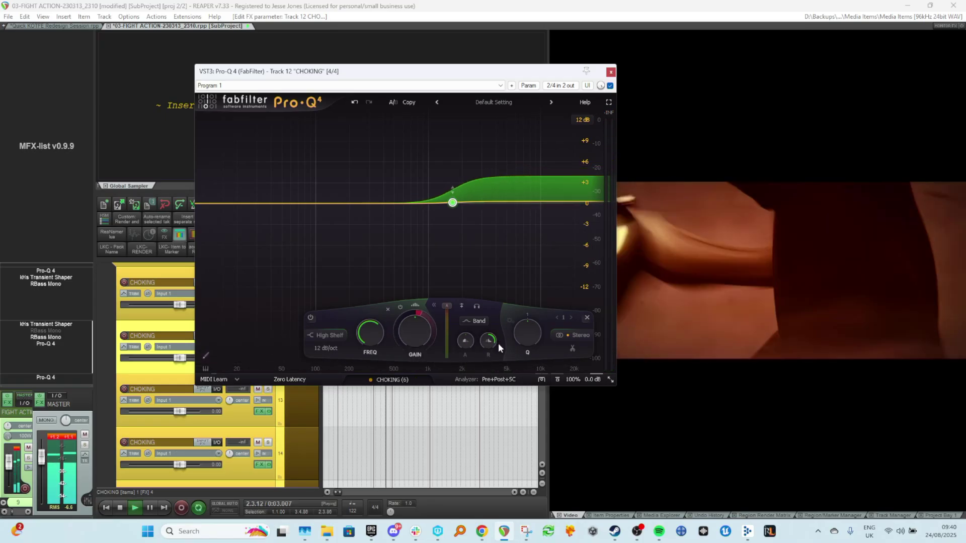
key("space")
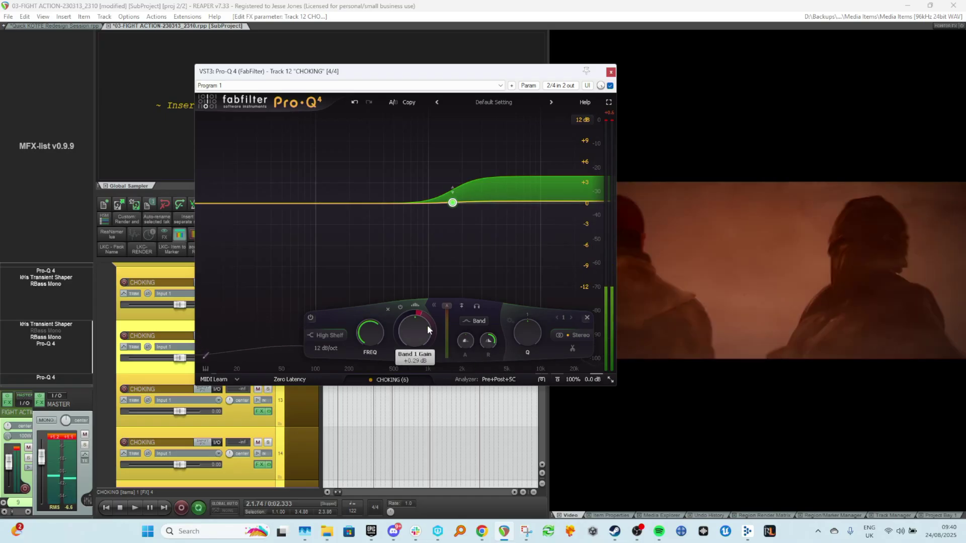
key("space")
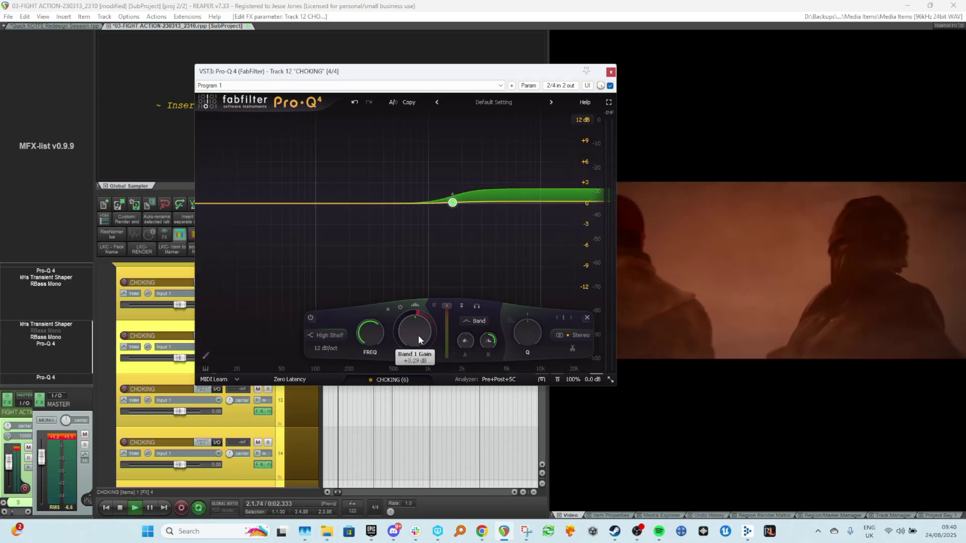
key("space")
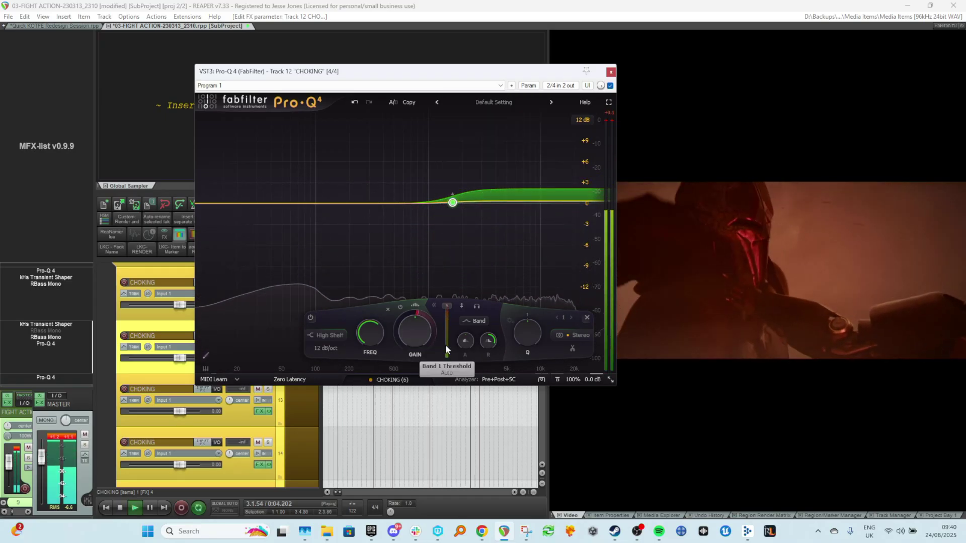
key("space")
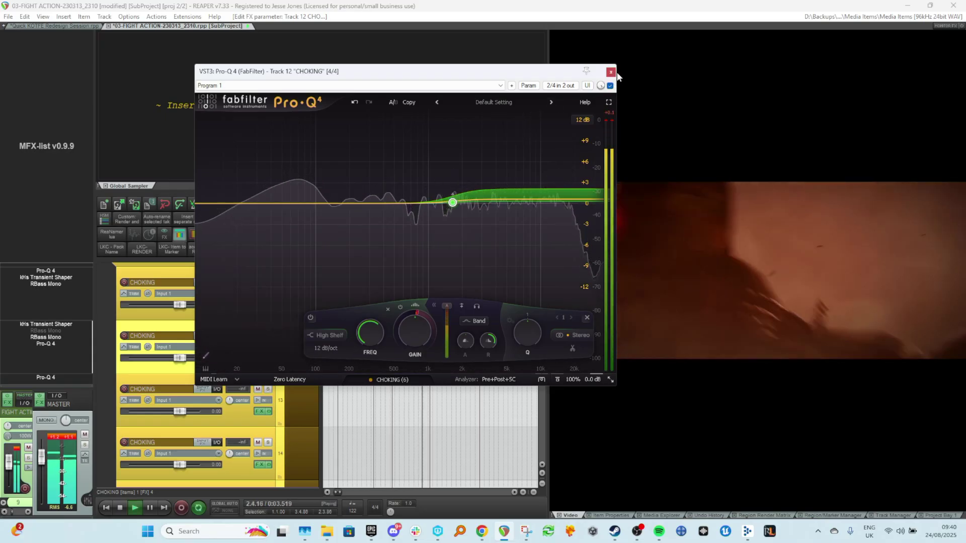
left_click(612, 72)
Try lengthening the duplicated impact item slightly, then undo the resize.
key("space")
left_click_drag(466, 352, 471, 352)
key("space")
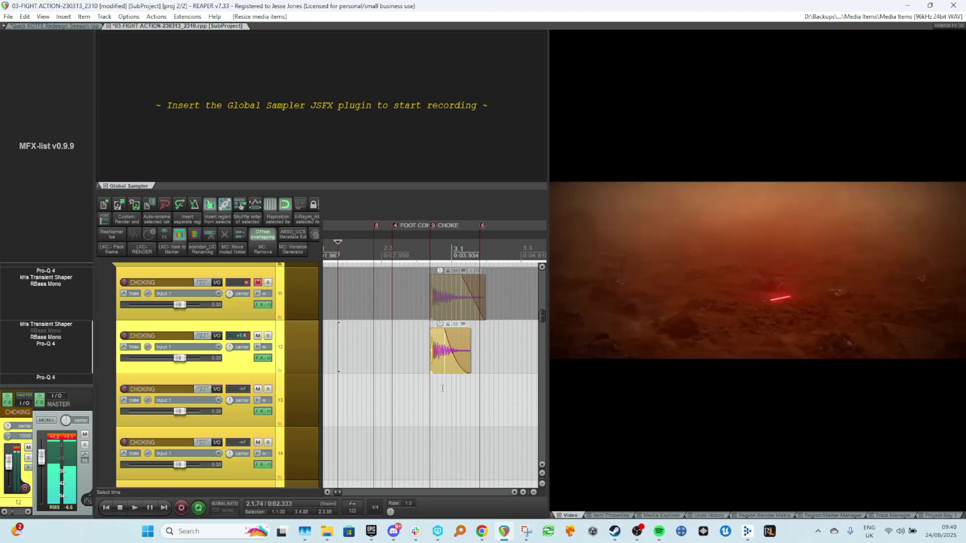
key("ctrl+z")
key("space")
Compare the original and duplicated impact tracks by toggling each track's mute while playing.
left_click(258, 336)
left_click(257, 280)
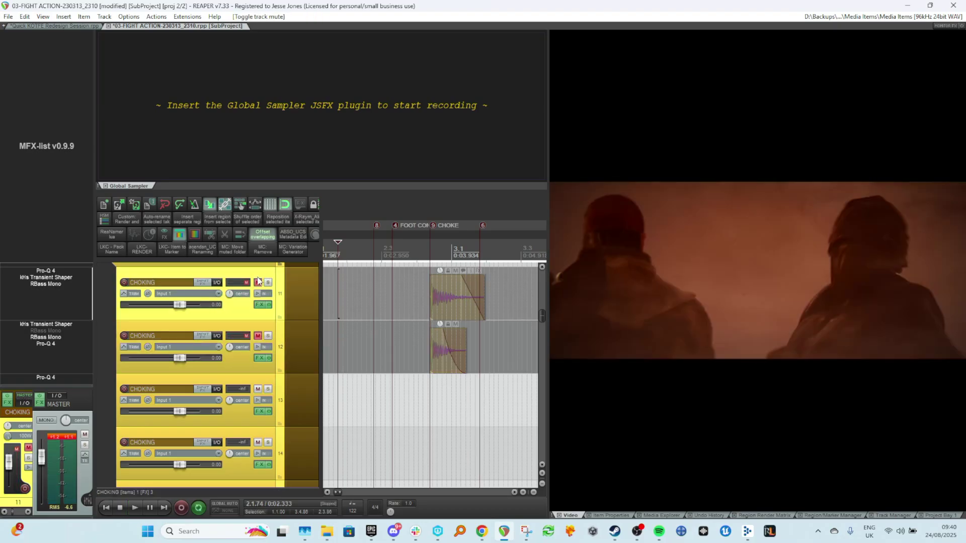
left_click(259, 282)
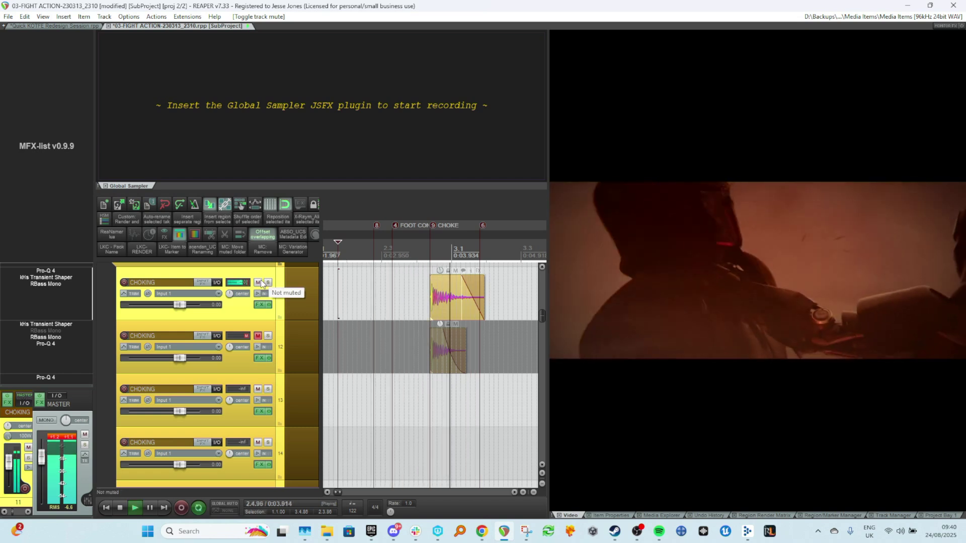
key("space")
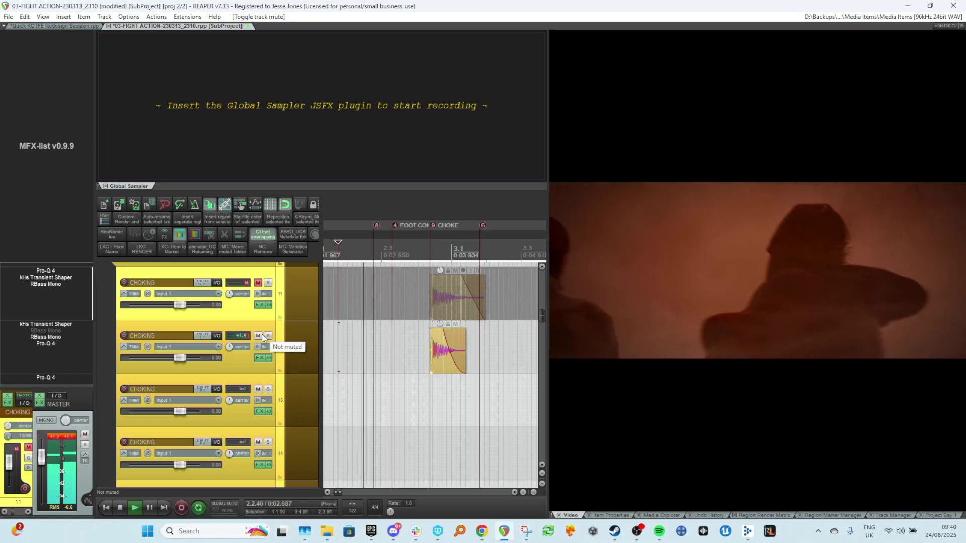
key("space")
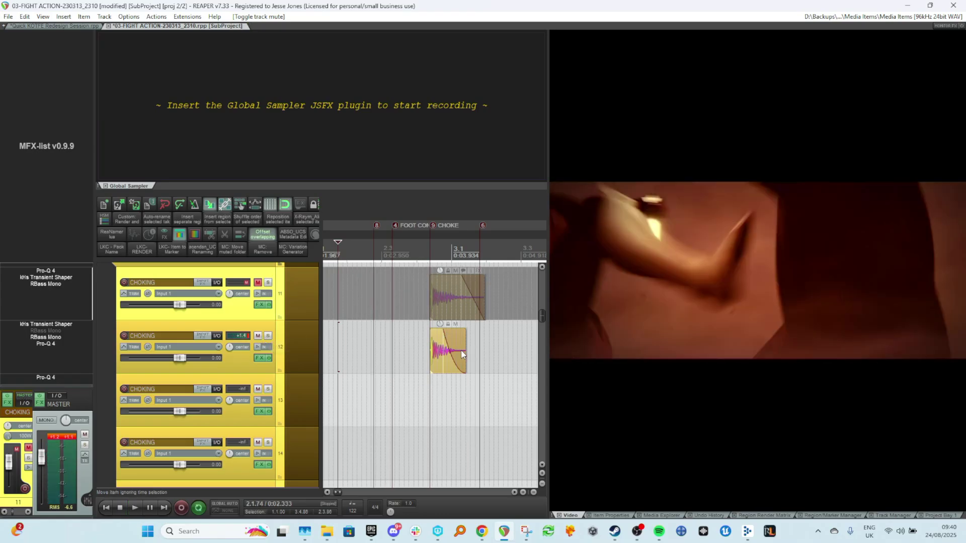
Time-stretch the duplicated impact item slightly longer, trim its end back a little, and audition the result.
left_click_drag(466, 352, 472, 355)
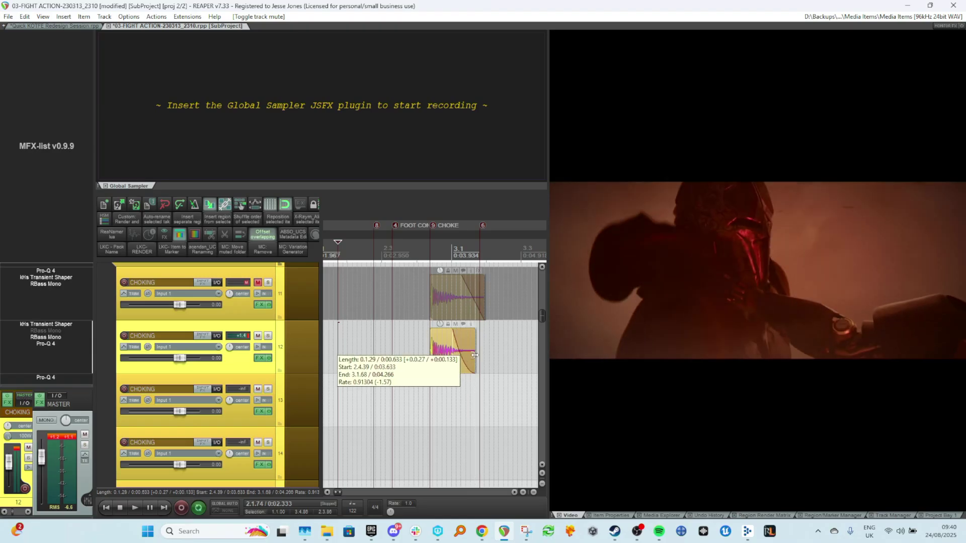
key("space")
left_click(386, 381)
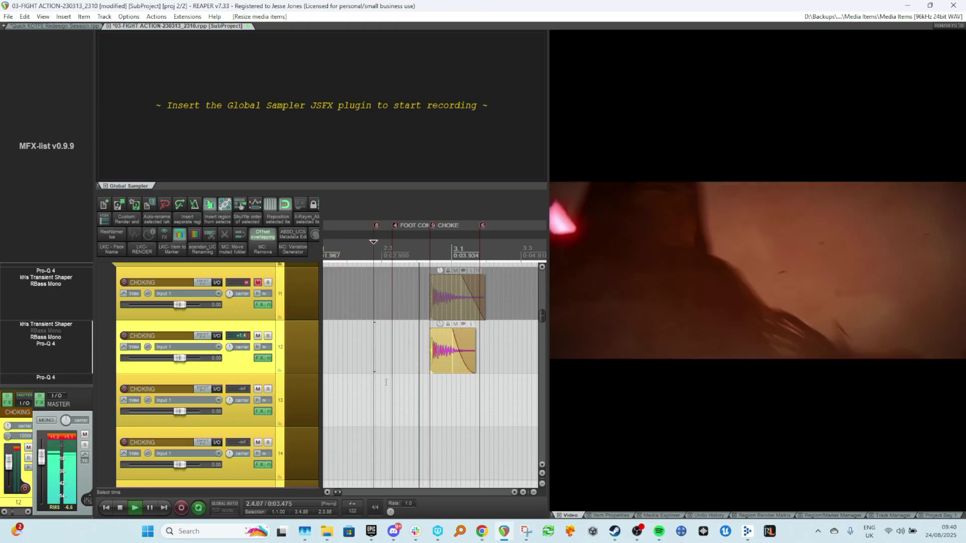
key("space")
left_click_drag(470, 358, 465, 355)
key("space")
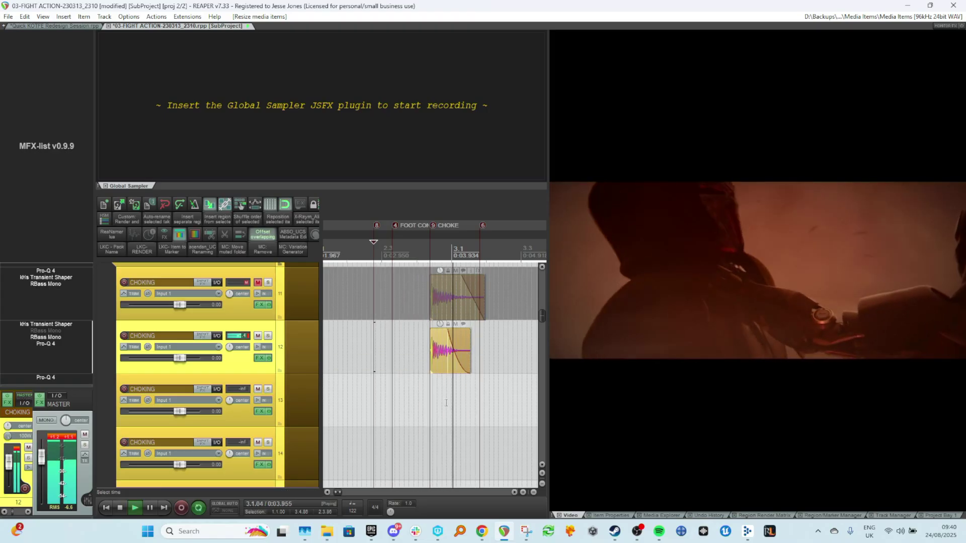
key("space")
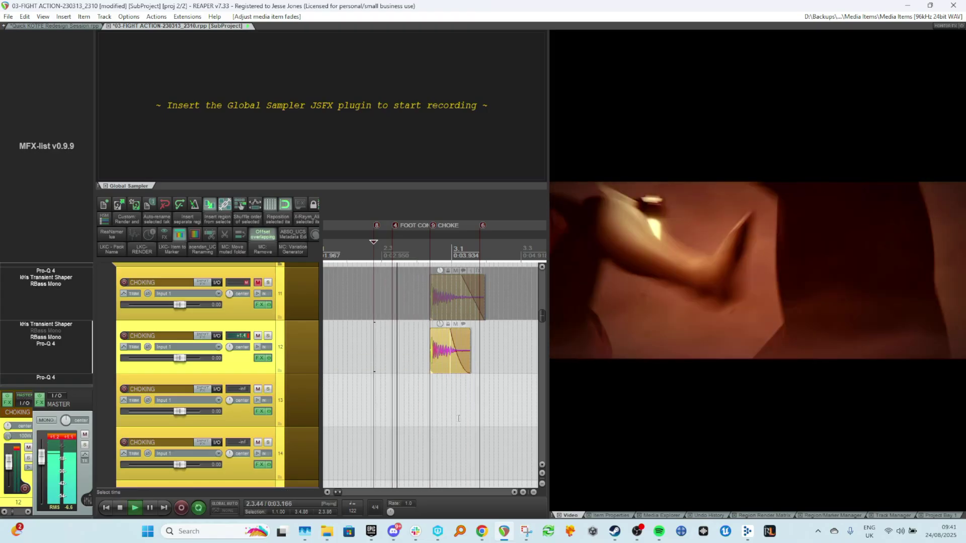
key("space")
key("space")
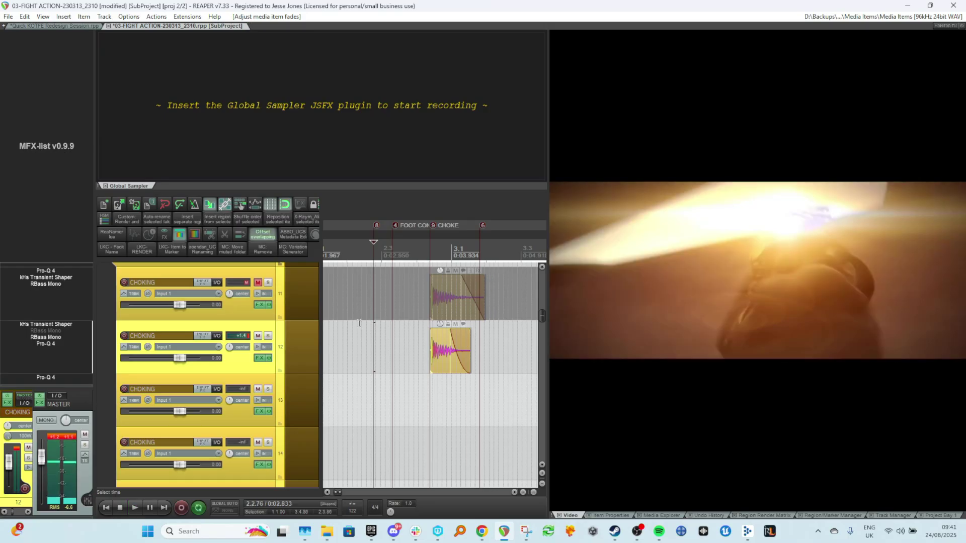
left_click(362, 372)
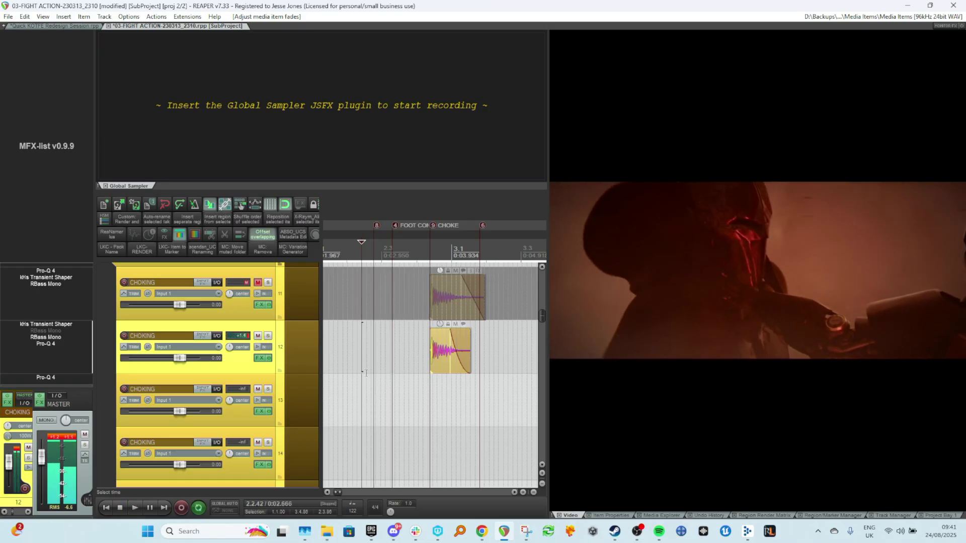
key("space")
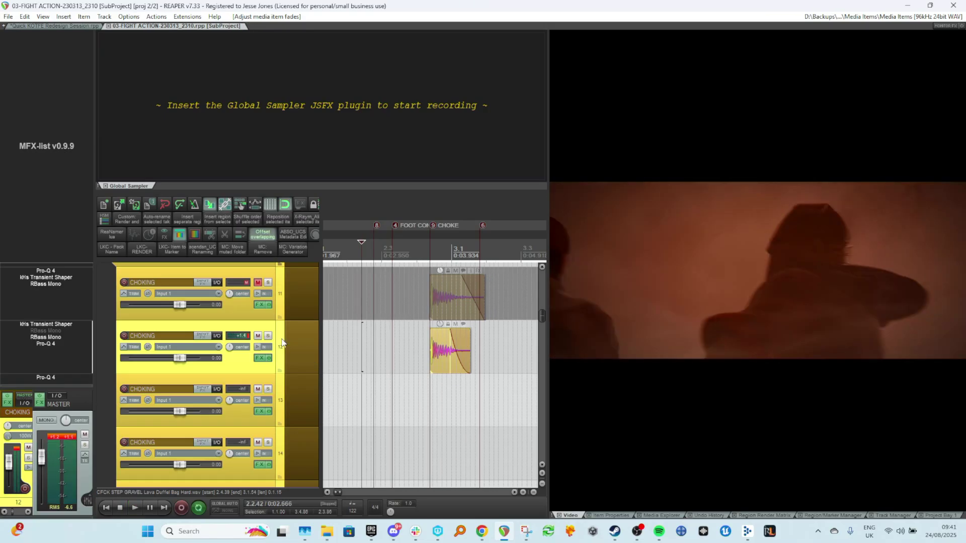
Solo the duplicated impact track and audition it on its own.
key("F6")
left_click(404, 347)
key("space")
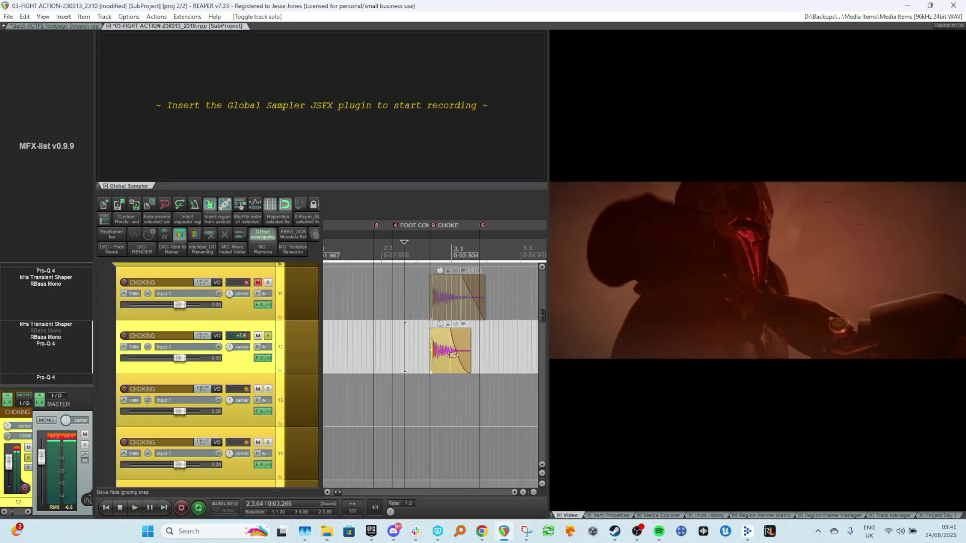
key("space")
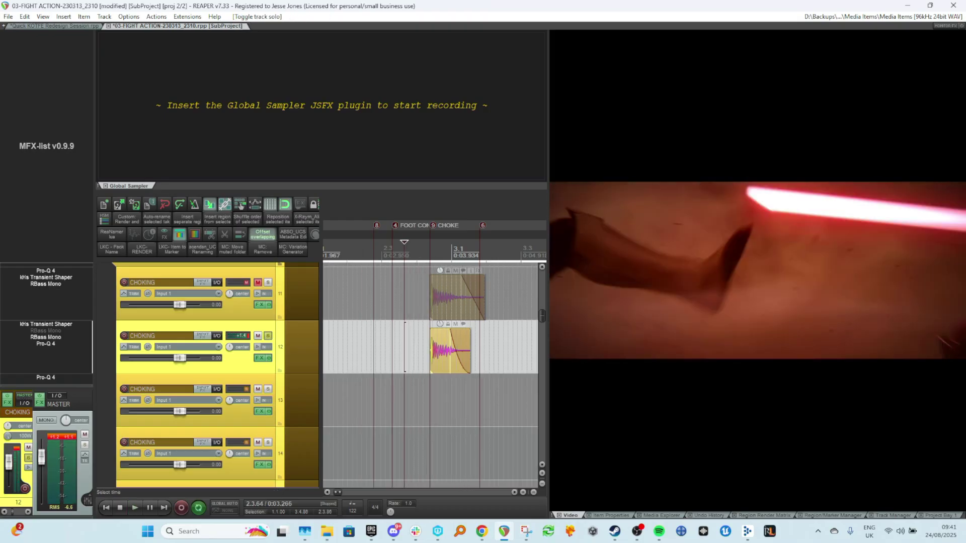
Open the media explorer on the BOOM Ultimate License library and clear its search filter.
left_click(656, 515)
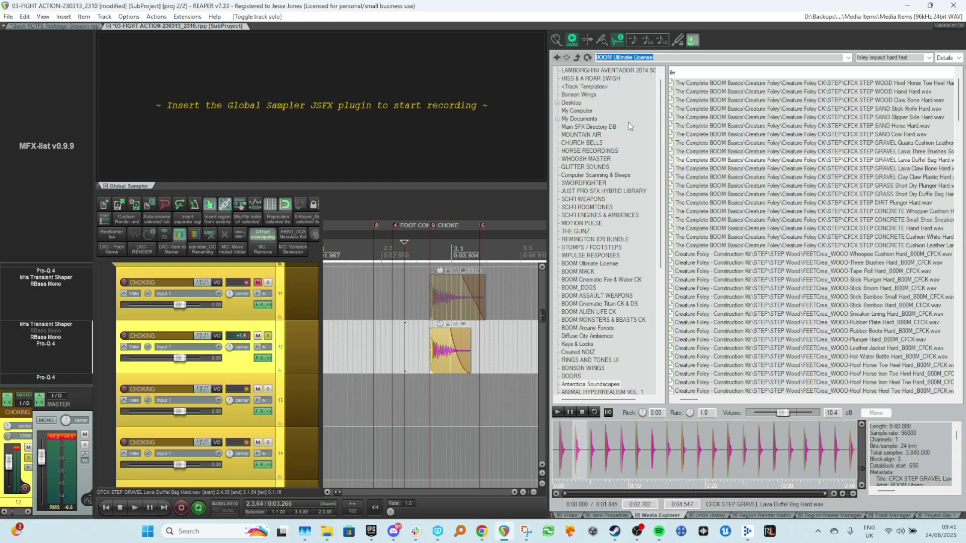
scroll(603, 206, "up", 1)
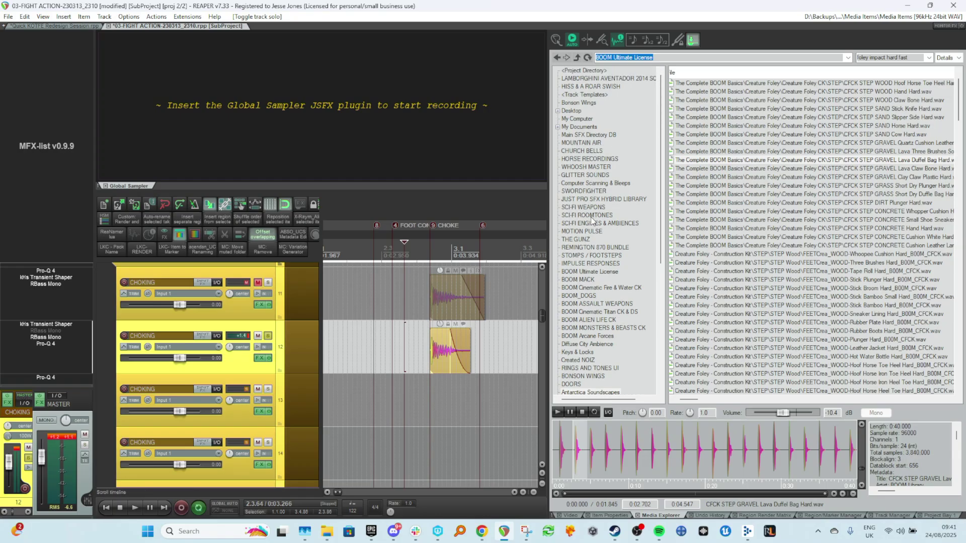
left_click(584, 272)
left_click(913, 57)
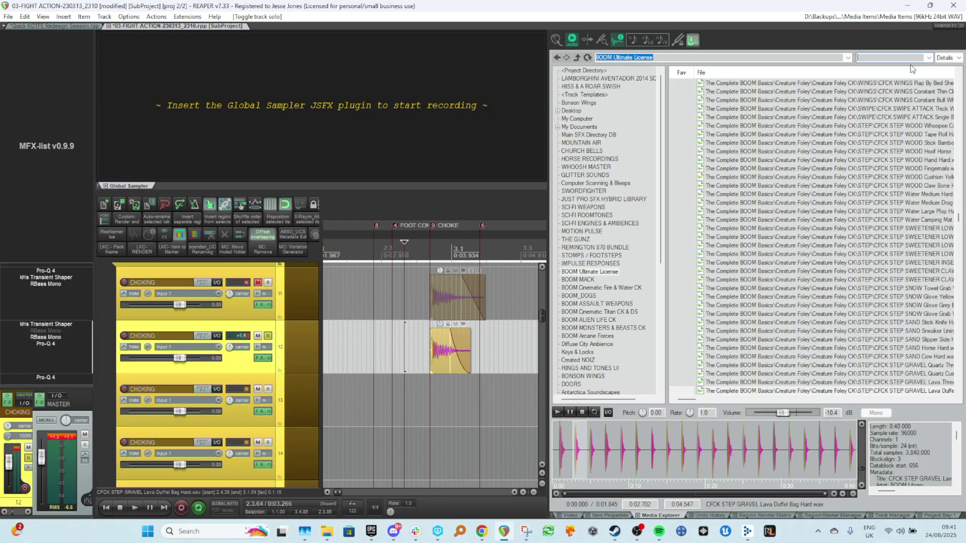
Inspect the duplicated impact item's source properties and its metadata image, then close them.
right_click(426, 347)
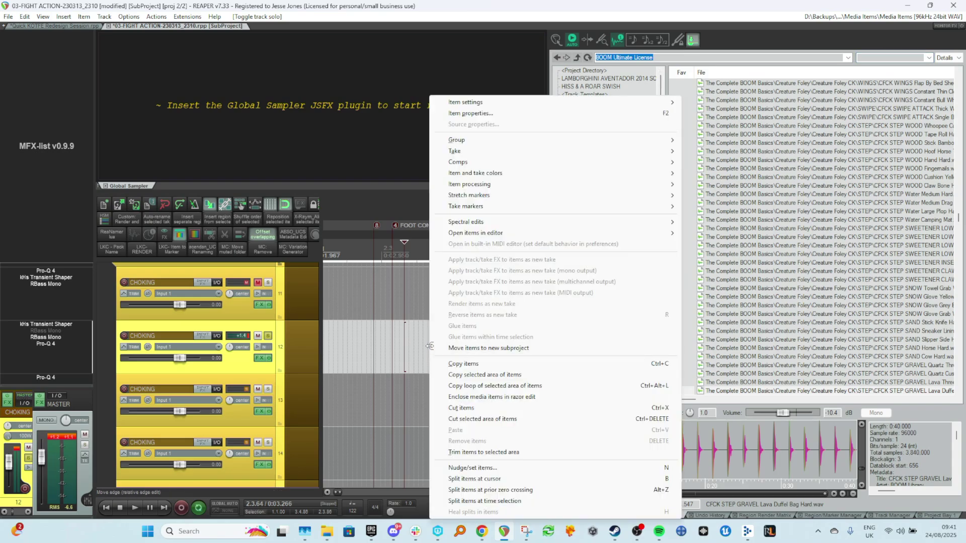
left_click(413, 347)
left_click(457, 342)
right_click(441, 343)
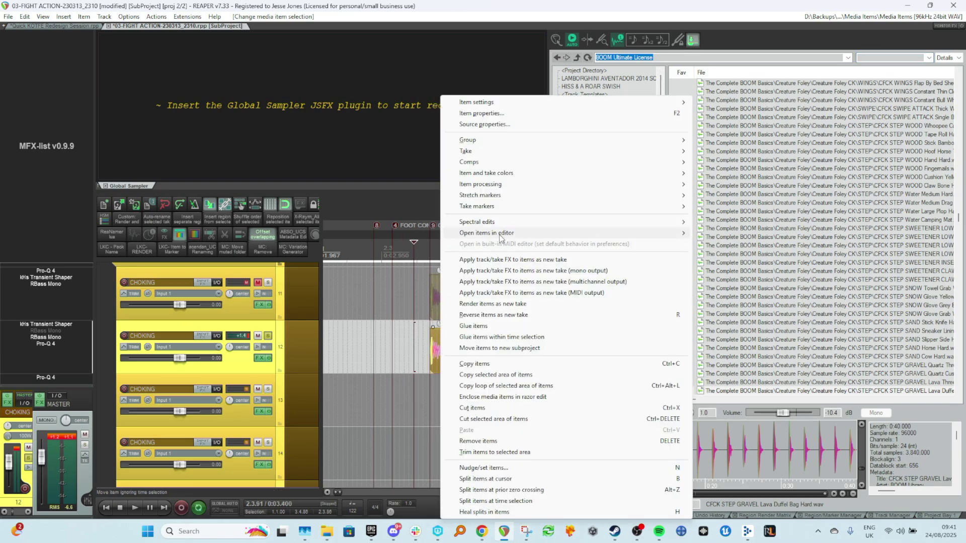
left_click(484, 125)
left_click(270, 330)
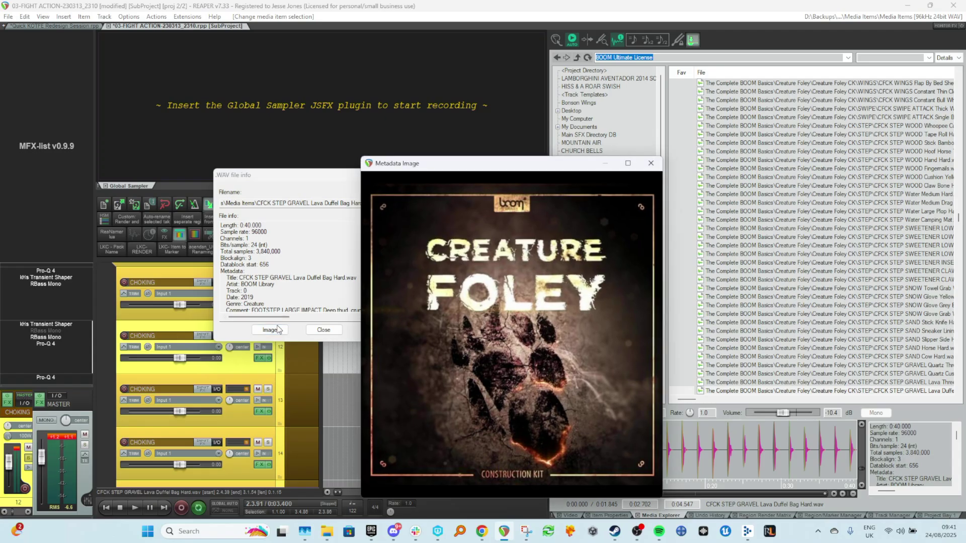
key("Escape")
key("Escape")
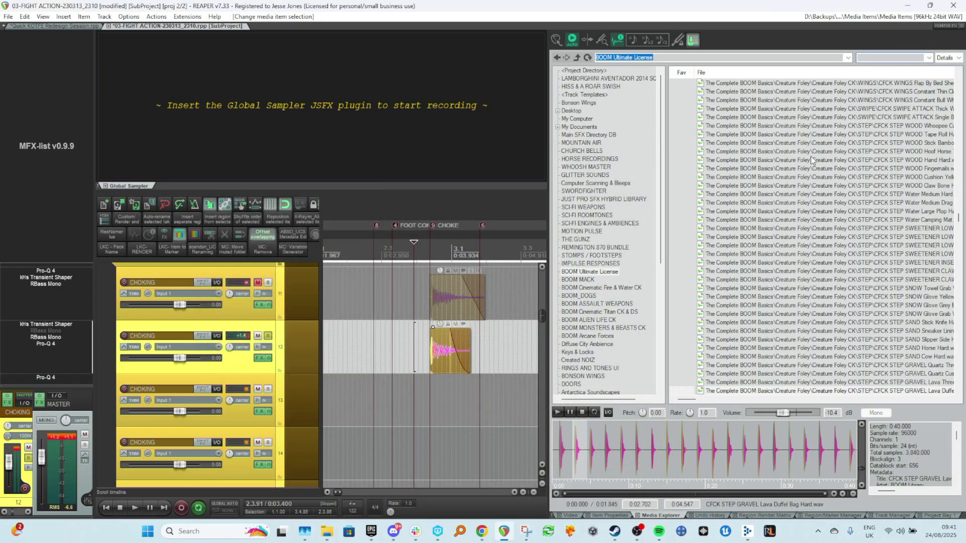
Search the library for servos and preview several of the matching machine and weapon sounds.
left_click(898, 323)
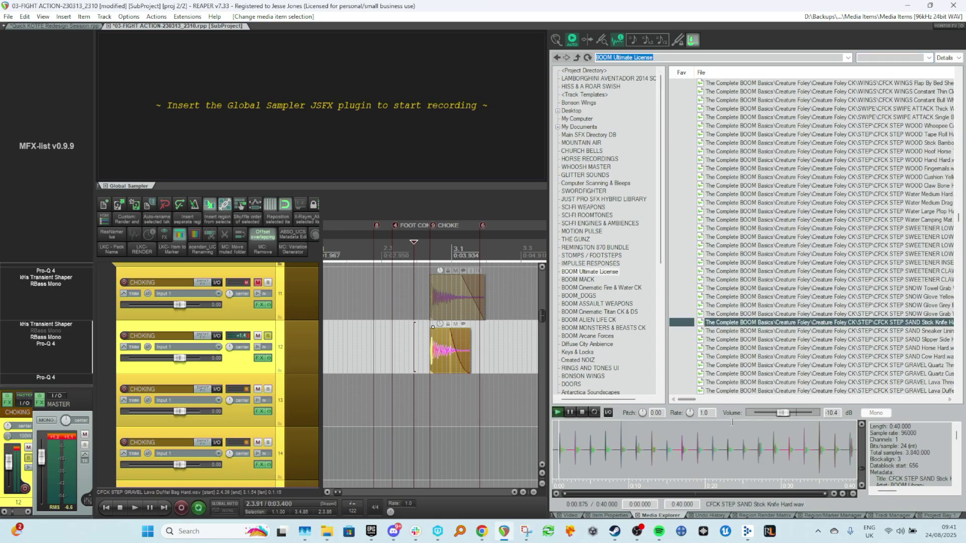
left_click(582, 415)
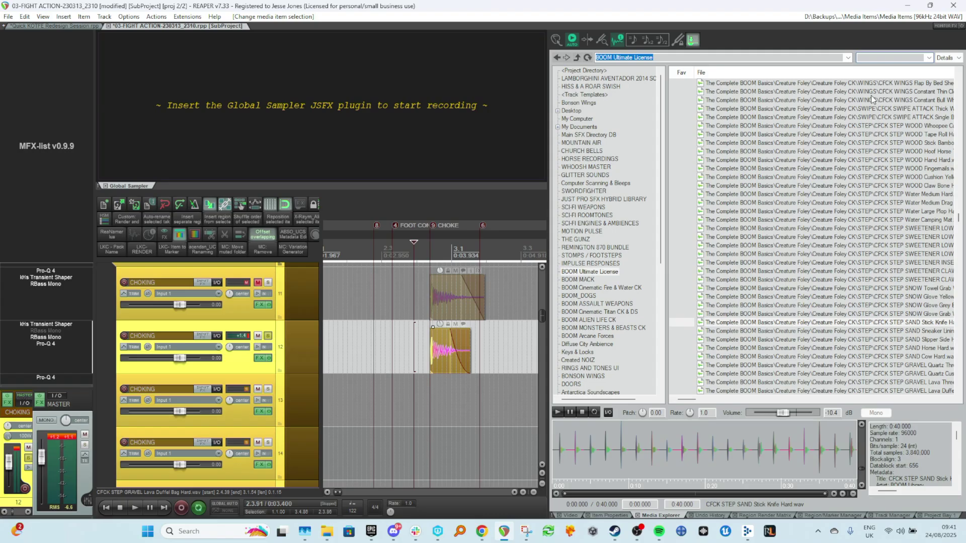
type("servos")
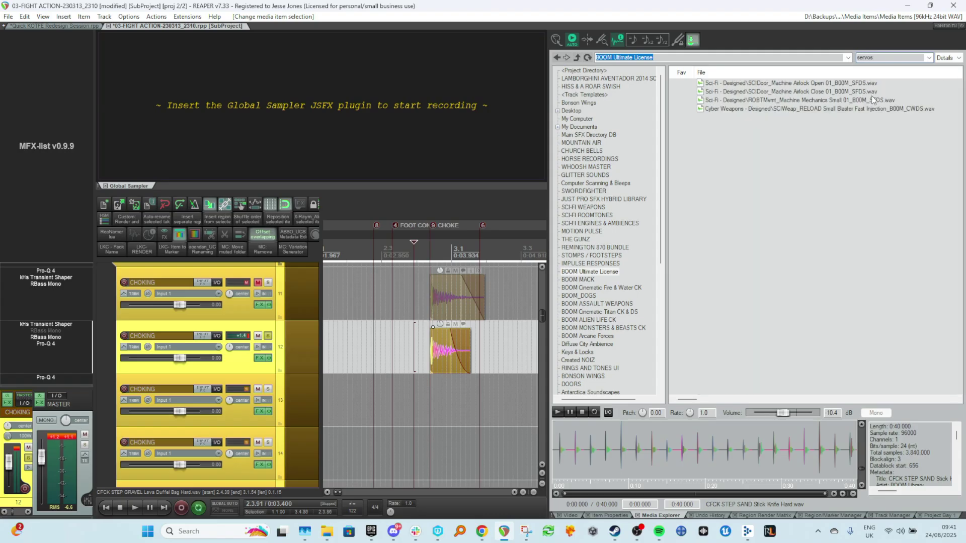
left_click(791, 100)
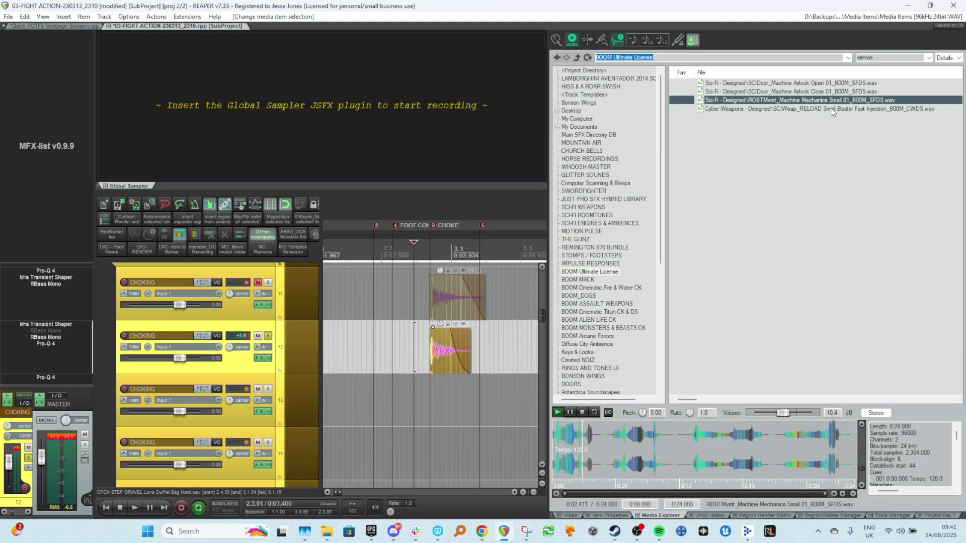
key("Up")
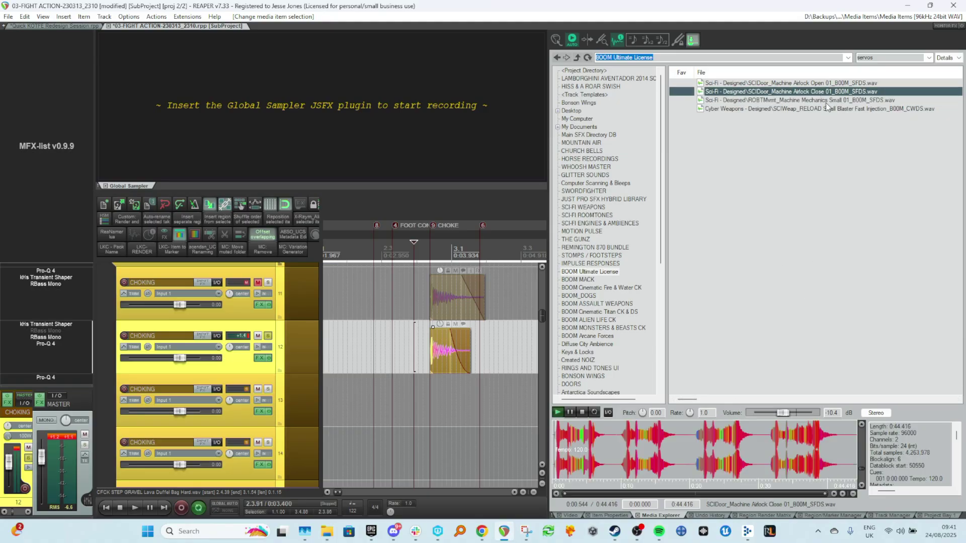
left_click(783, 110)
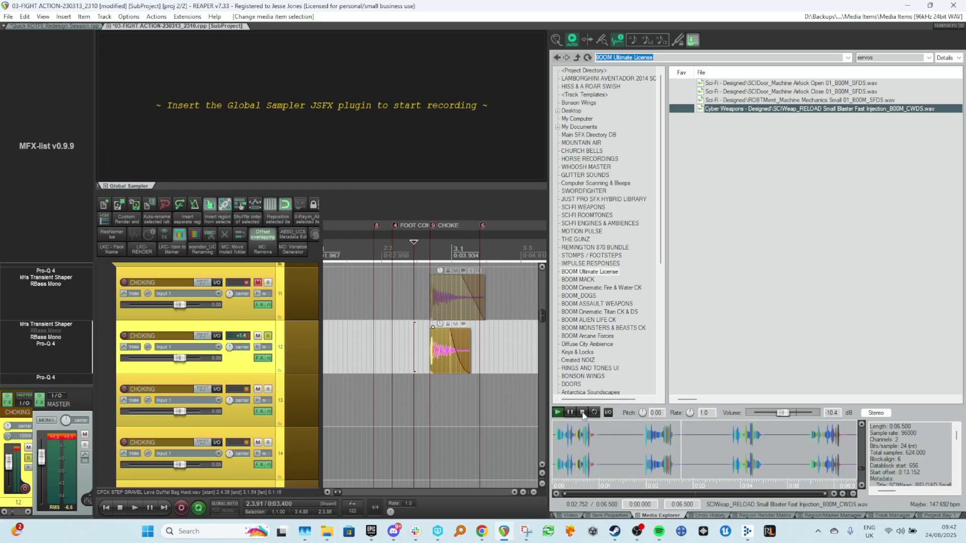
left_click(582, 413)
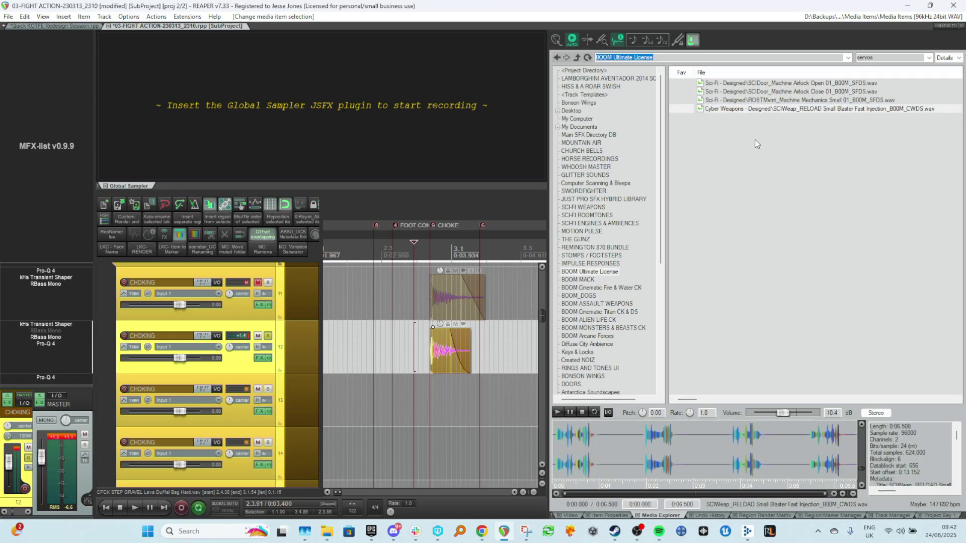
Clear the search, scroll the cyber weapons list and preview the Tonal Stutter whoosh.
double_click(884, 58)
key("BackSpace")
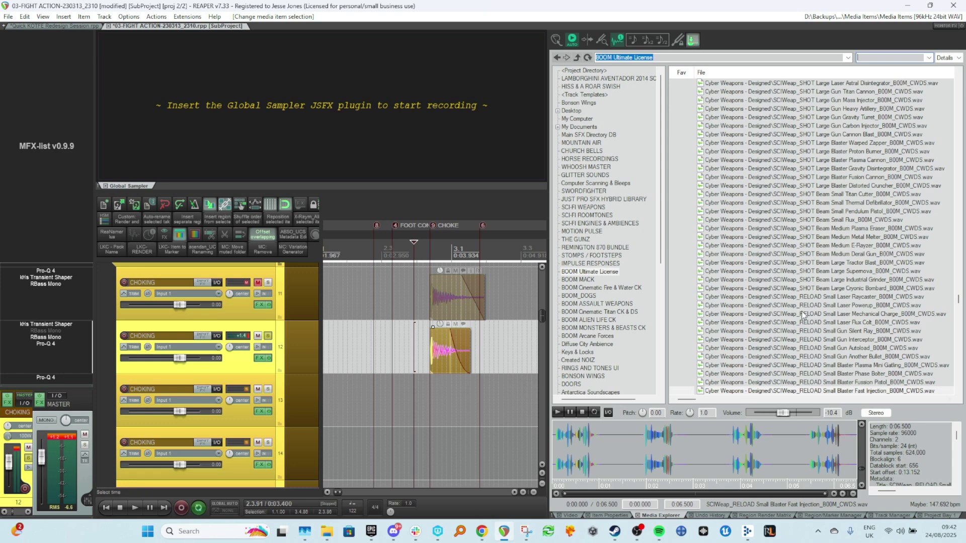
scroll(804, 315, "down", 10)
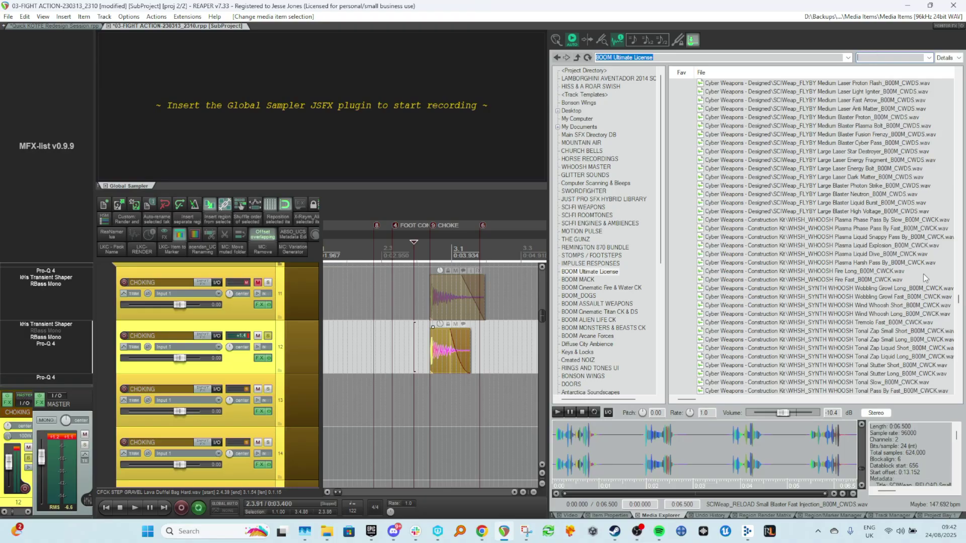
left_click(805, 374)
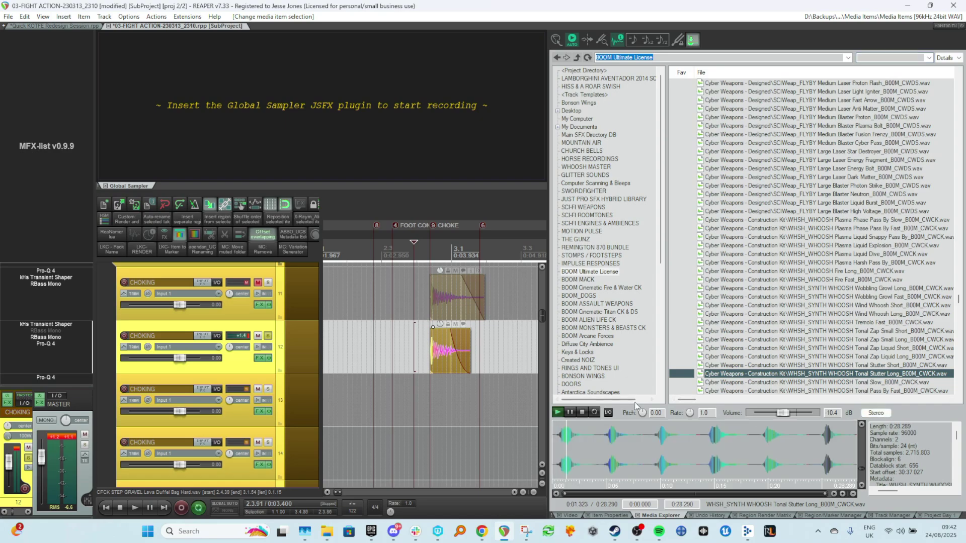
left_click(582, 413)
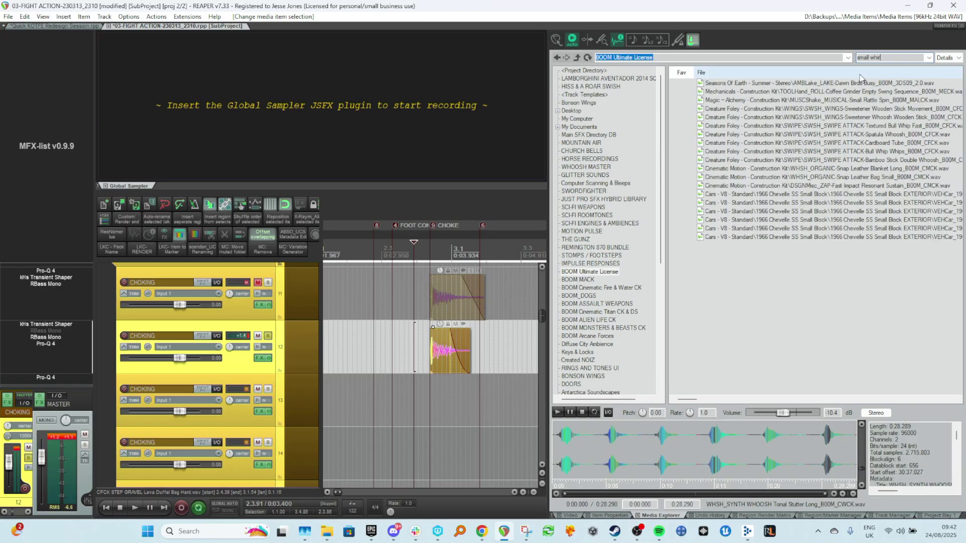
Preview several 'small whir' search results, scrubbing through the coffee grinder and leather blanket sounds.
left_click(718, 92)
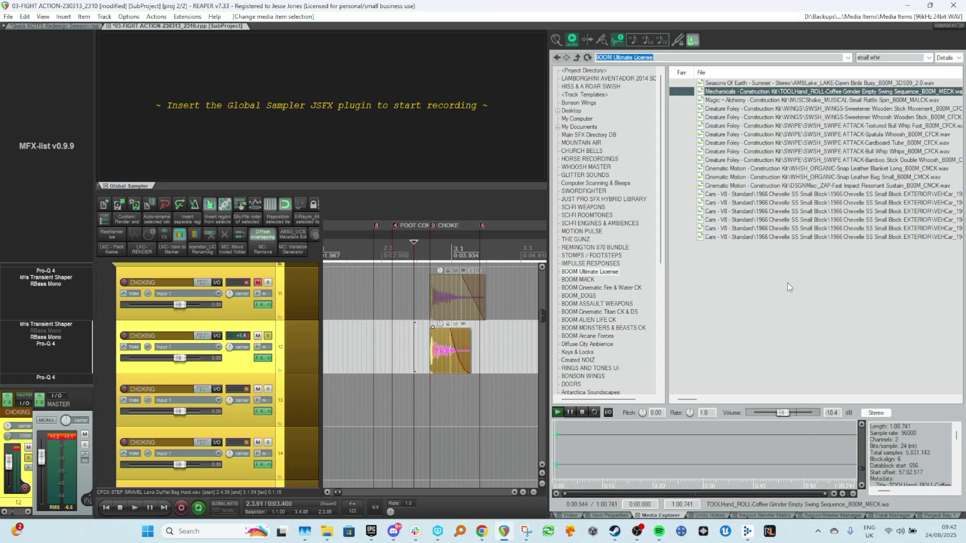
left_click(566, 444)
left_click(716, 444)
left_click(772, 444)
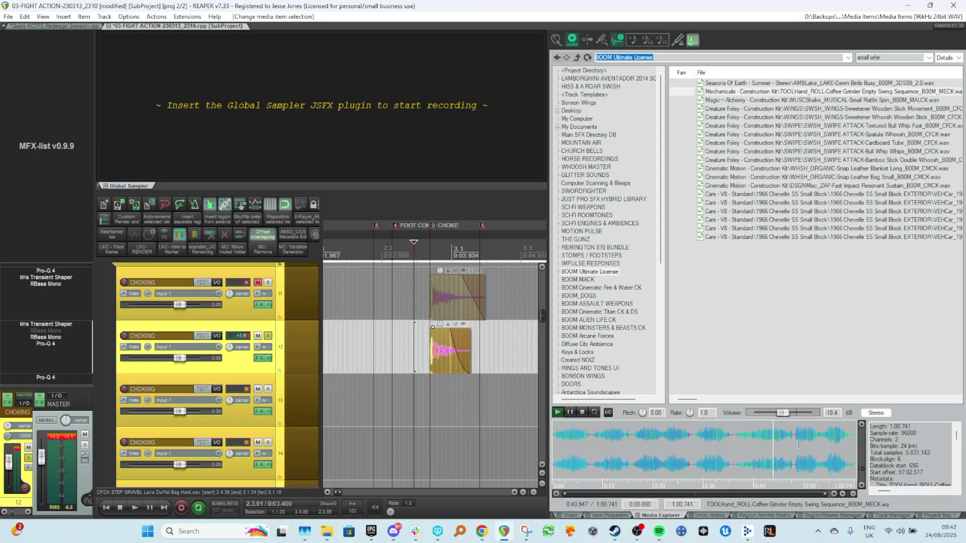
left_click(795, 203)
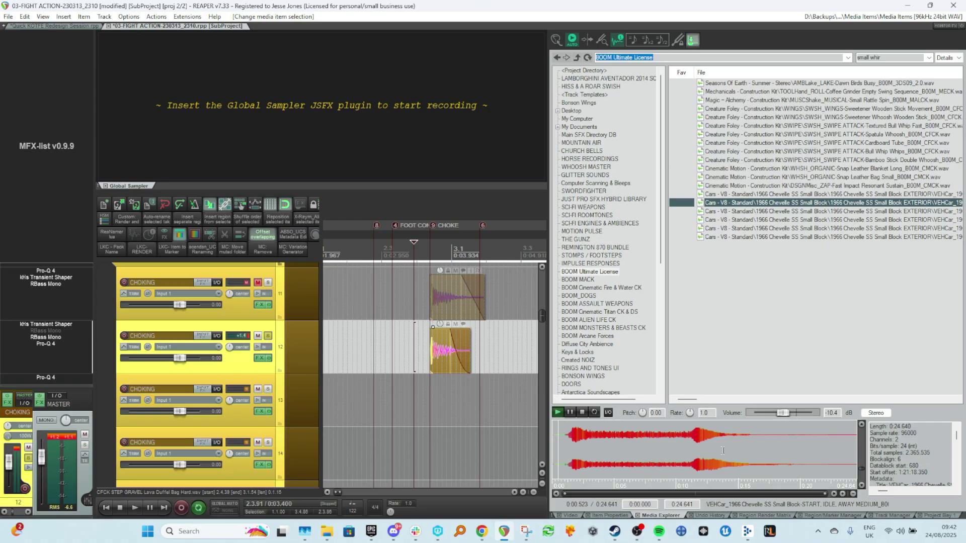
left_click(582, 413)
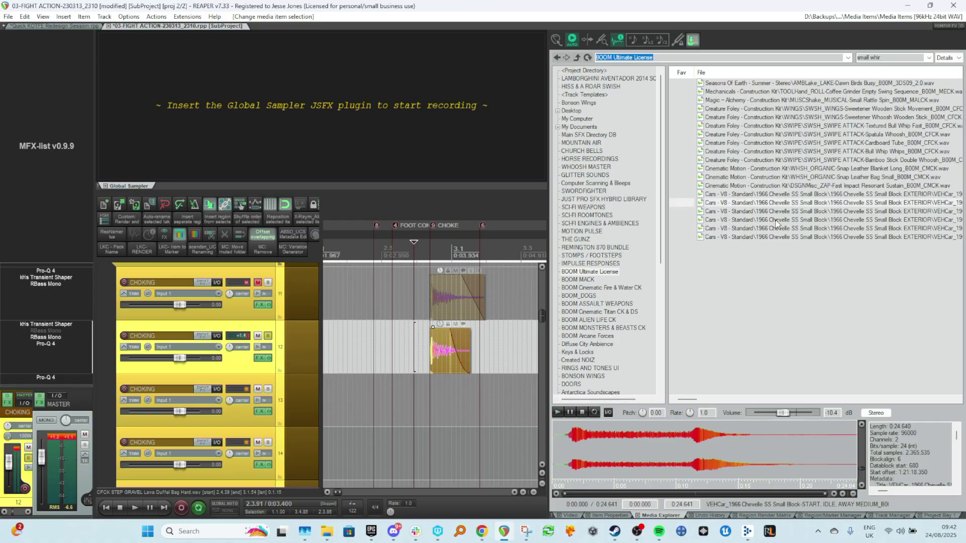
left_click(797, 169)
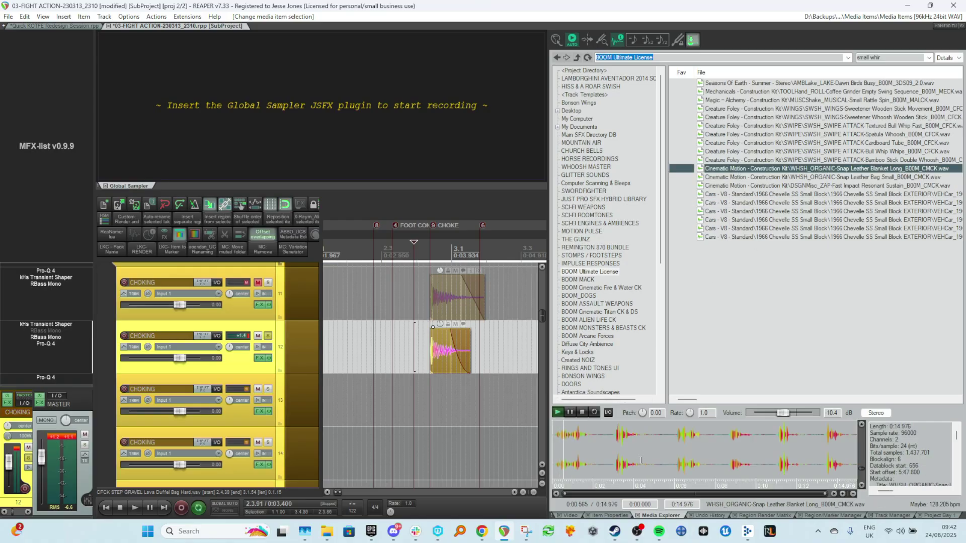
left_click(610, 446)
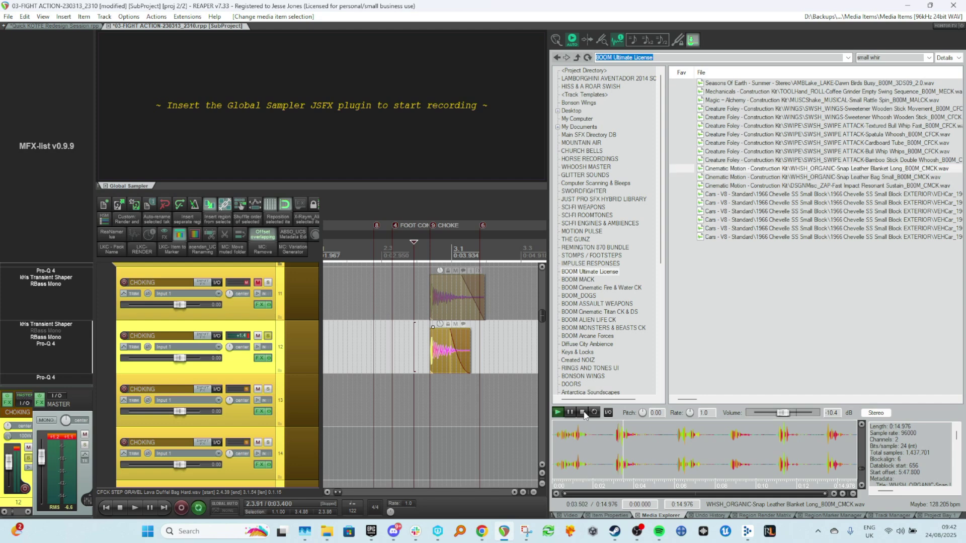
left_click(583, 413)
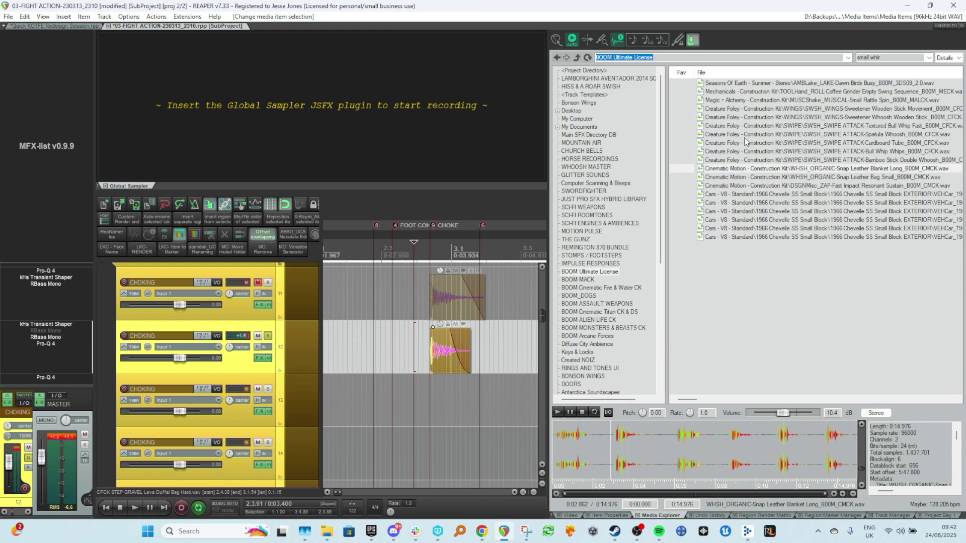
left_click(756, 91)
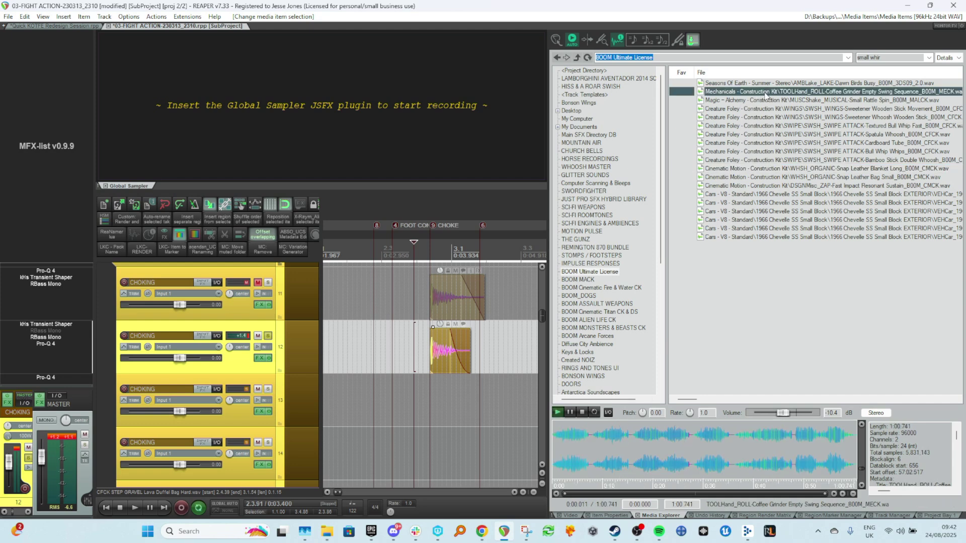
left_click(816, 444)
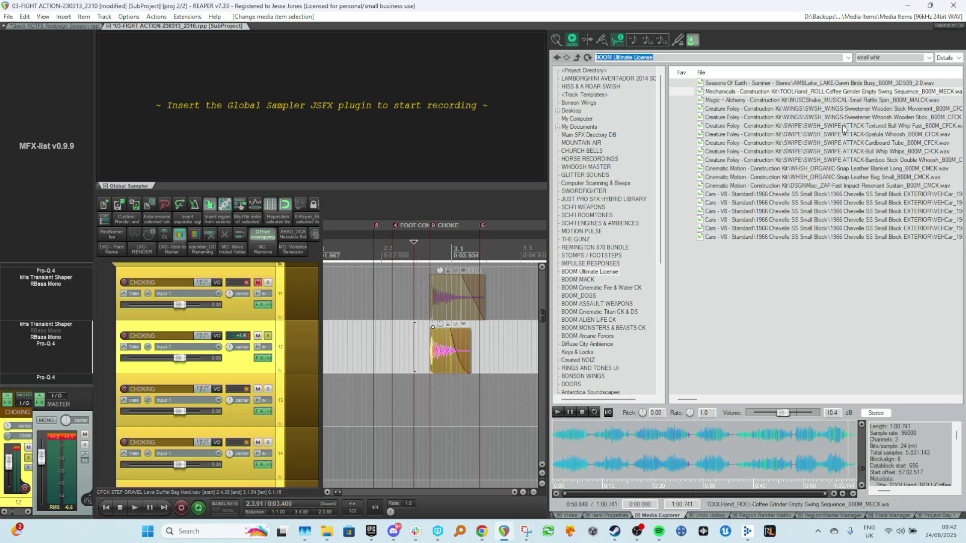
left_click(861, 118)
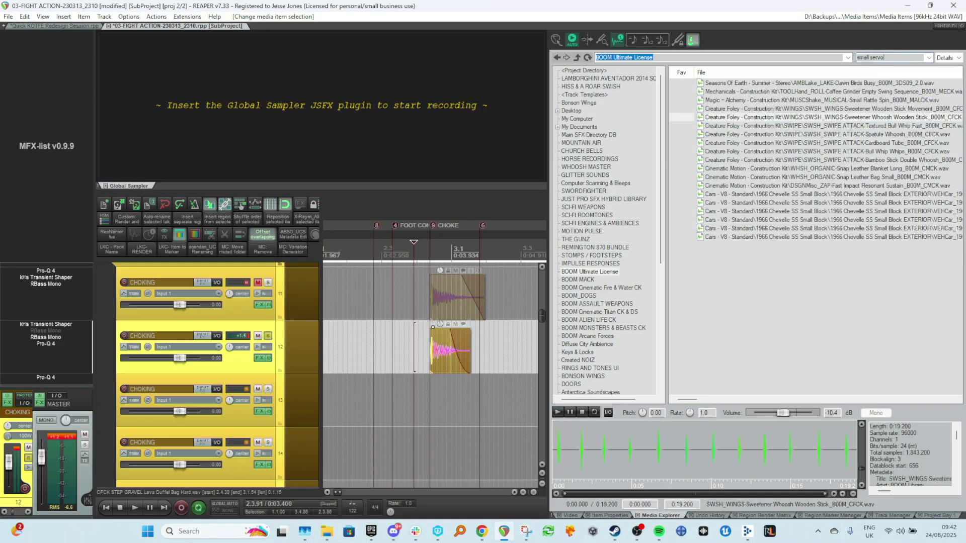
Drag the SERVO-Small Spectrometer sound from the 'small servo' results onto track 13 just after the impact.
key("Down")
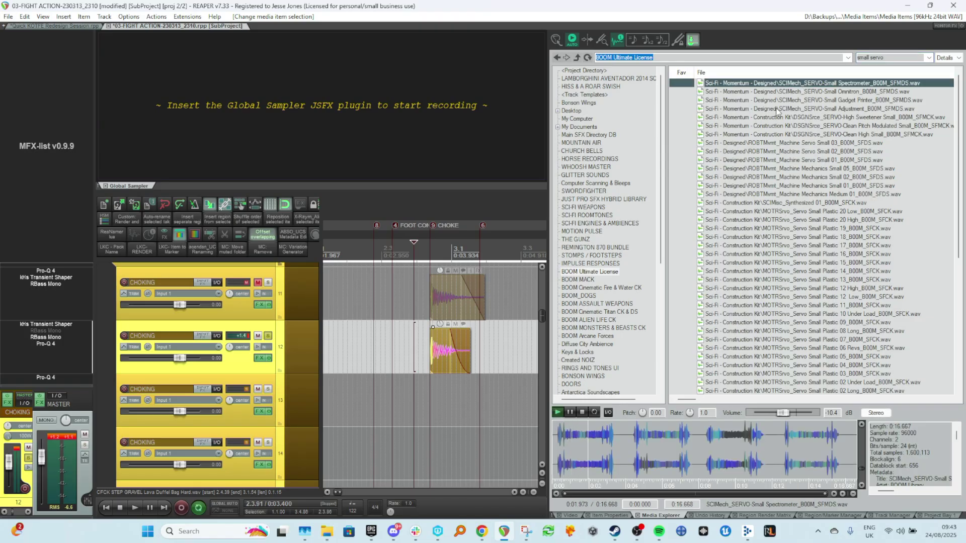
double_click(877, 58)
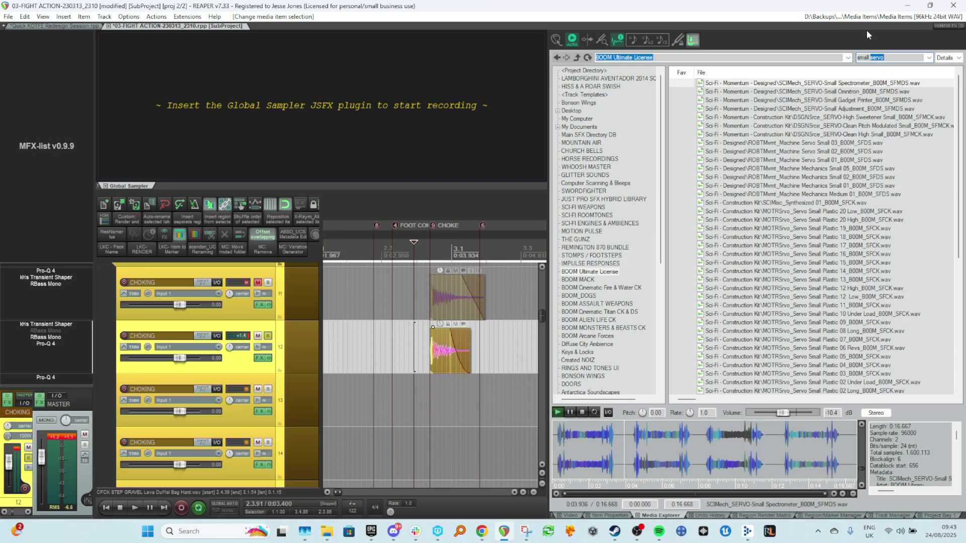
left_click(606, 447)
left_click_drag(606, 447, 501, 431)
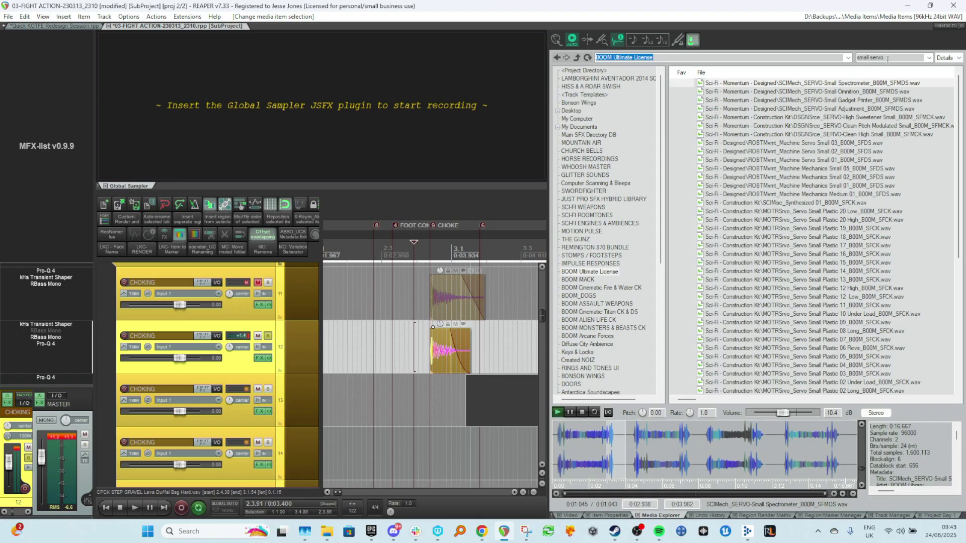
Preview the Servo Small Plastic 16 sound, scrubbing through several points of its waveform.
left_click(778, 254)
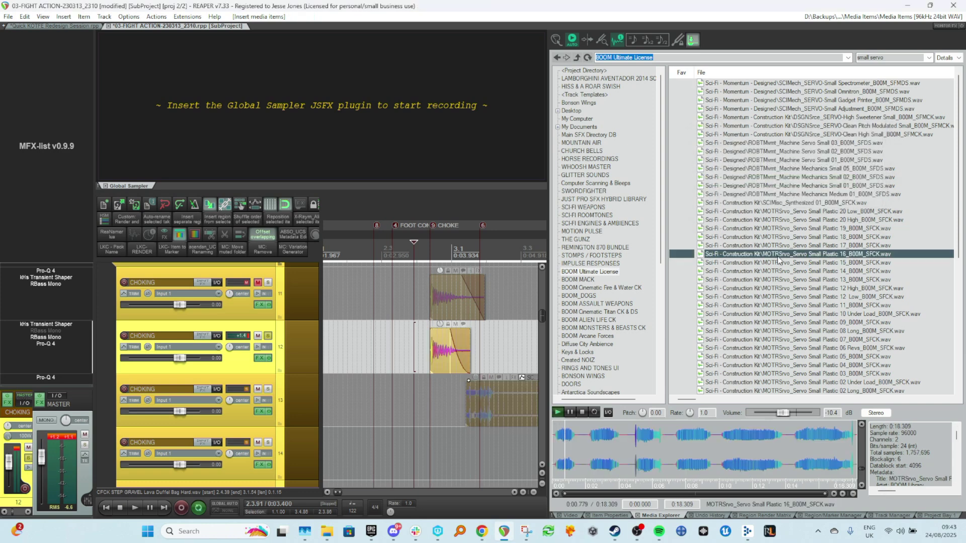
left_click(600, 443)
left_click(638, 442)
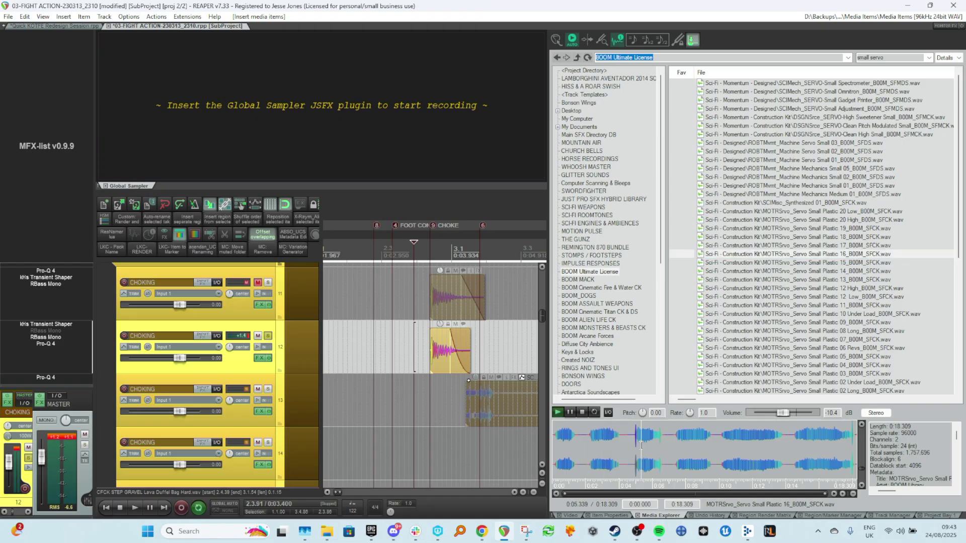
left_click(691, 441)
left_click(735, 441)
key("space")
Scroll the servo results and preview the Servo Small Plastic 02 Under Load and 01 Long sounds.
scroll(746, 292, "down", 2)
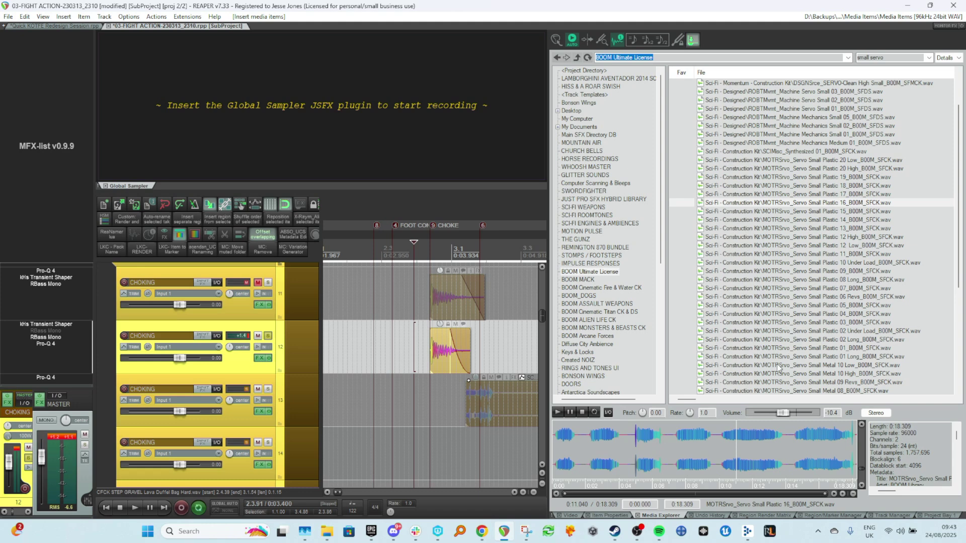
left_click(774, 331)
left_click(833, 357)
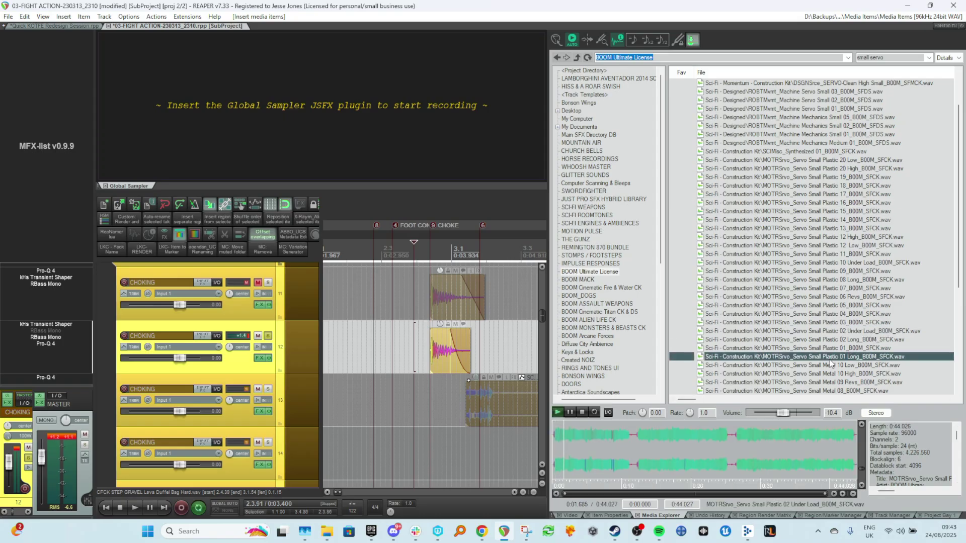
scroll(825, 376, "down", 3)
left_click(790, 446)
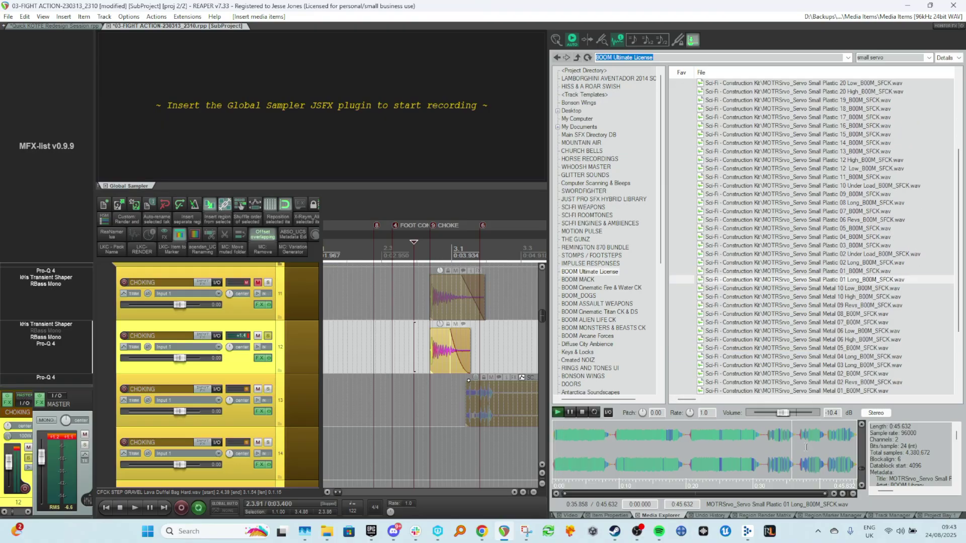
Preview the Servo Small Metal 09 Revs and Servo Small Metal 02 sounds, scrubbing through their waveforms.
left_click(805, 447)
scroll(819, 287, "down", 1)
left_click(818, 280)
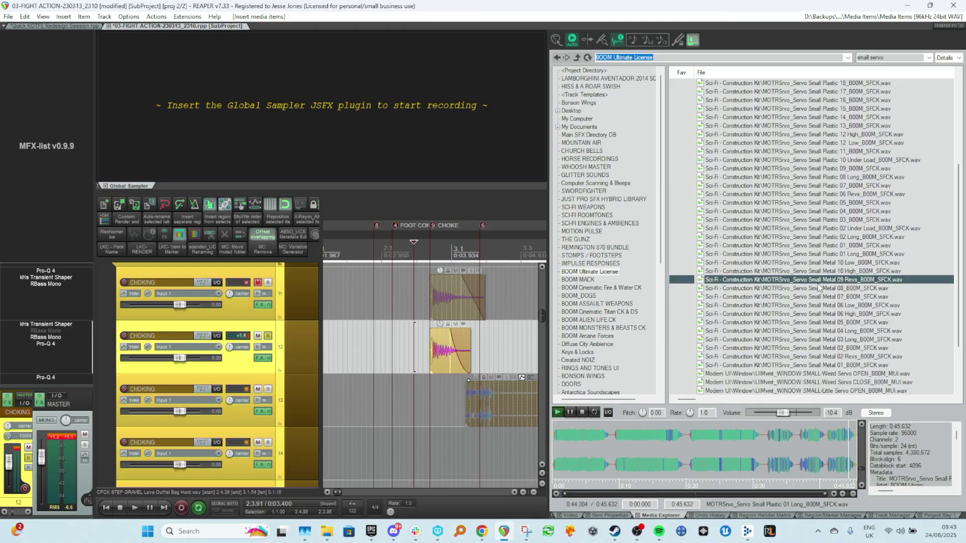
left_click(655, 444)
left_click(808, 350)
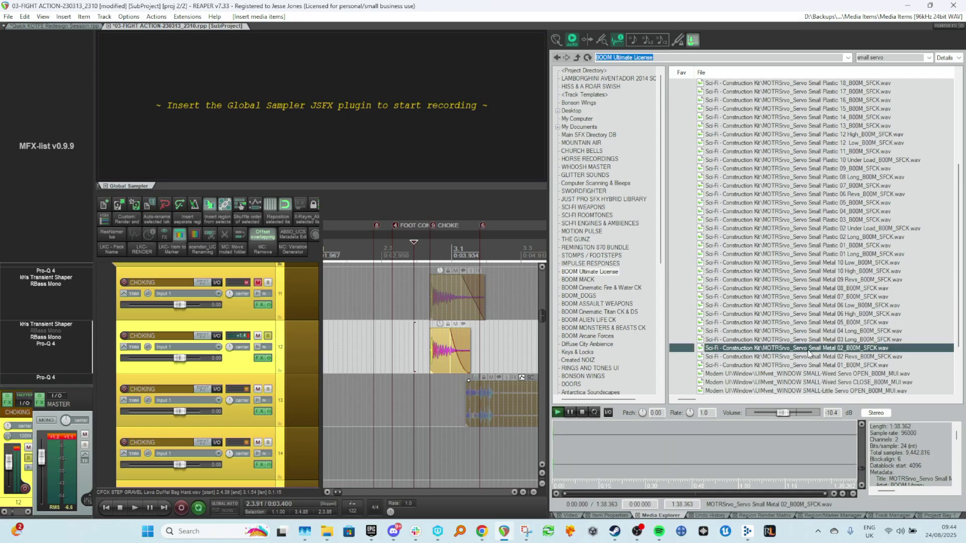
left_click(731, 442)
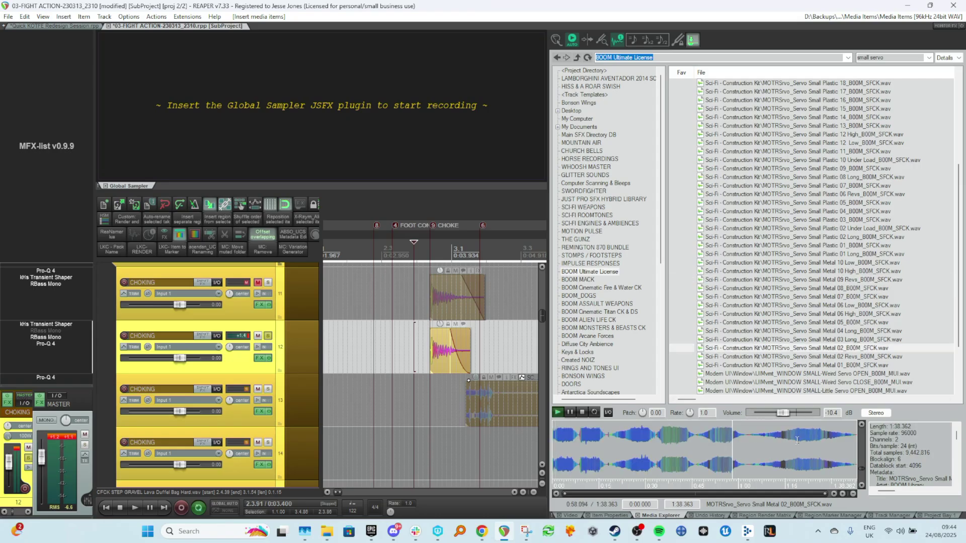
left_click(799, 440)
left_click(822, 439)
left_click(836, 437)
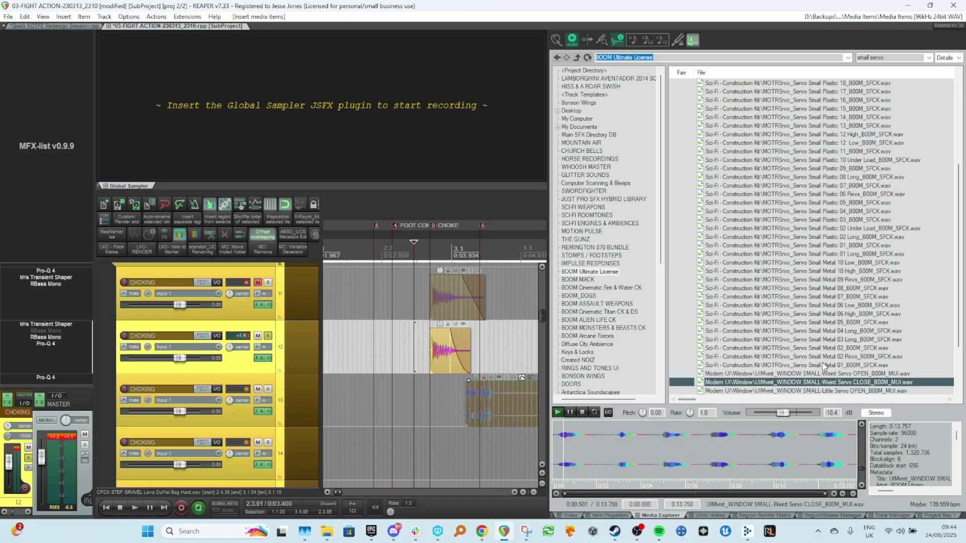
Scroll the results and preview the Modern UI WINDOW SMALL-Little Servo CLOSE sound, scrubbing its waveform.
scroll(832, 371, "down", 2)
left_click(833, 348)
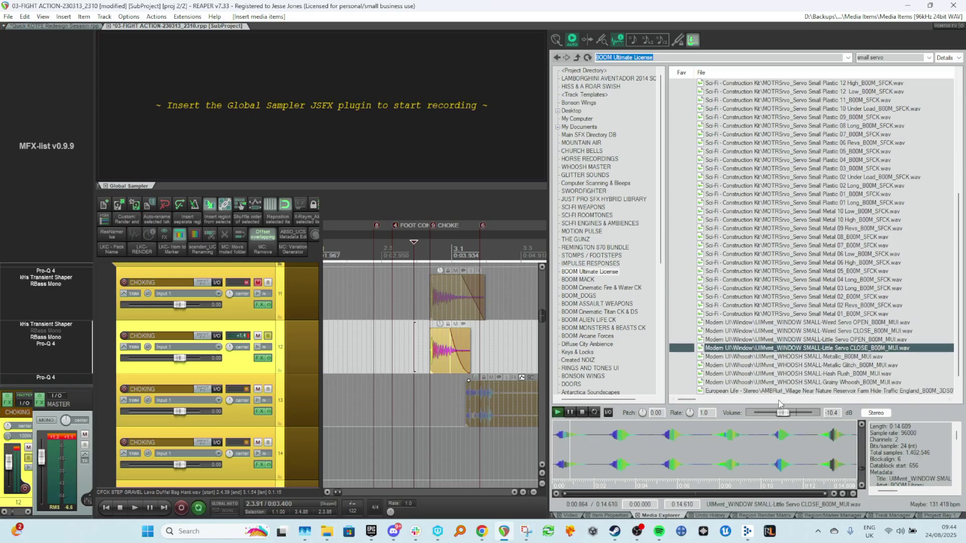
left_click(718, 442)
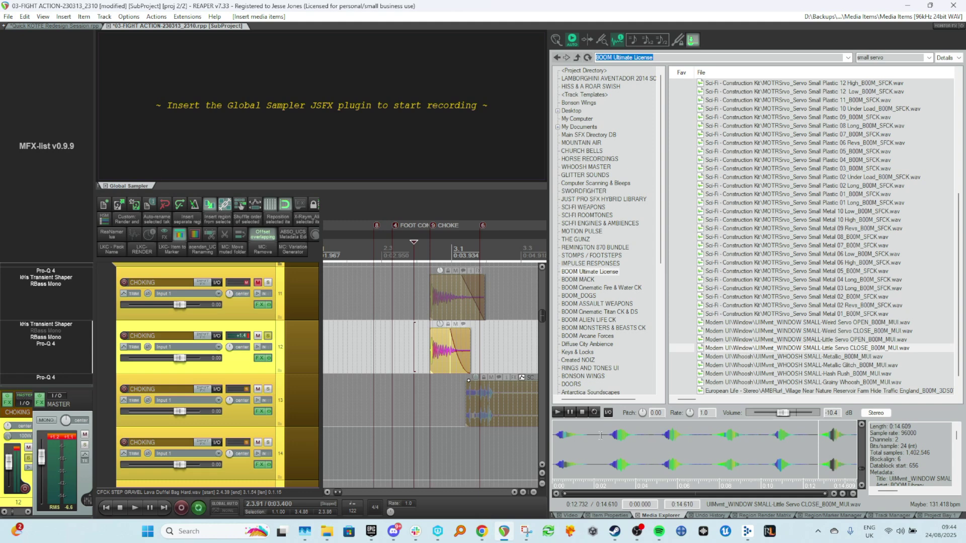
left_click_drag(600, 436, 553, 436)
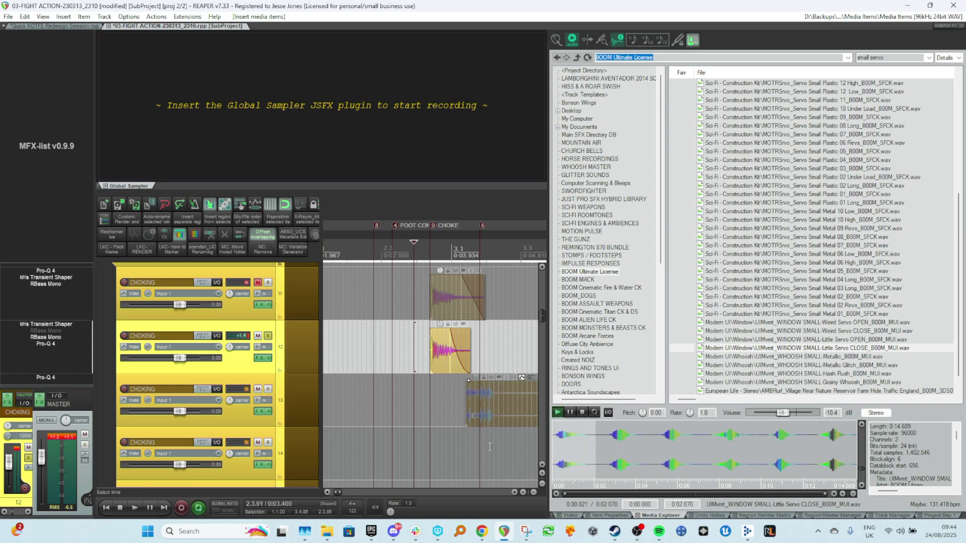
Preview the Metallic Glitch, Grainy Whoosh and Hash Flush whooshes, the village ambience and the blaster reload results.
left_click(795, 357)
left_click(811, 366)
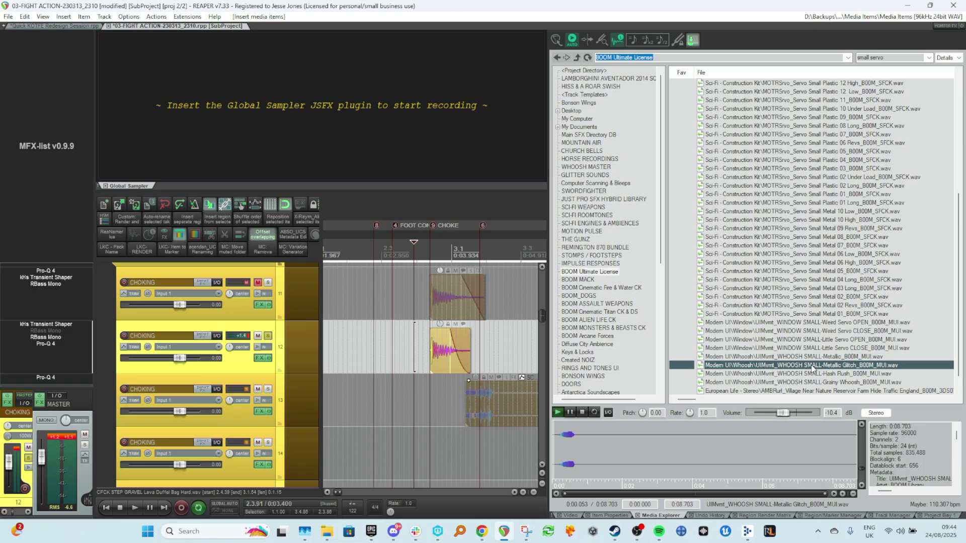
left_click(813, 384)
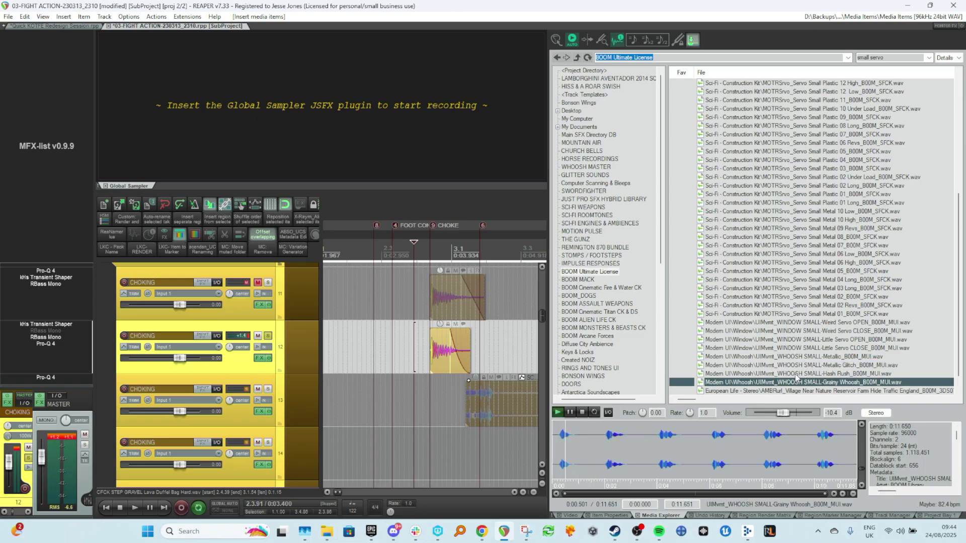
left_click(804, 374)
scroll(799, 374, "down", 1)
left_click(798, 374)
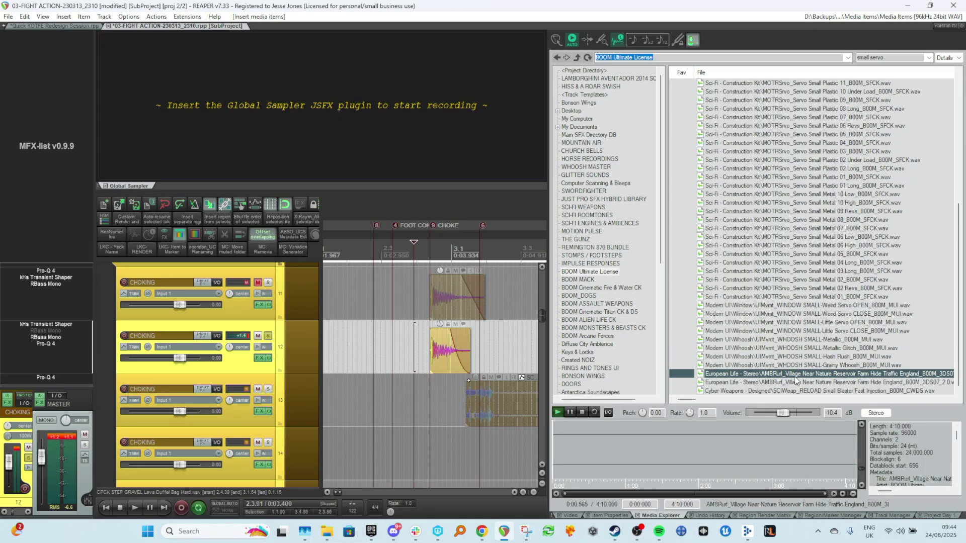
left_click(787, 394)
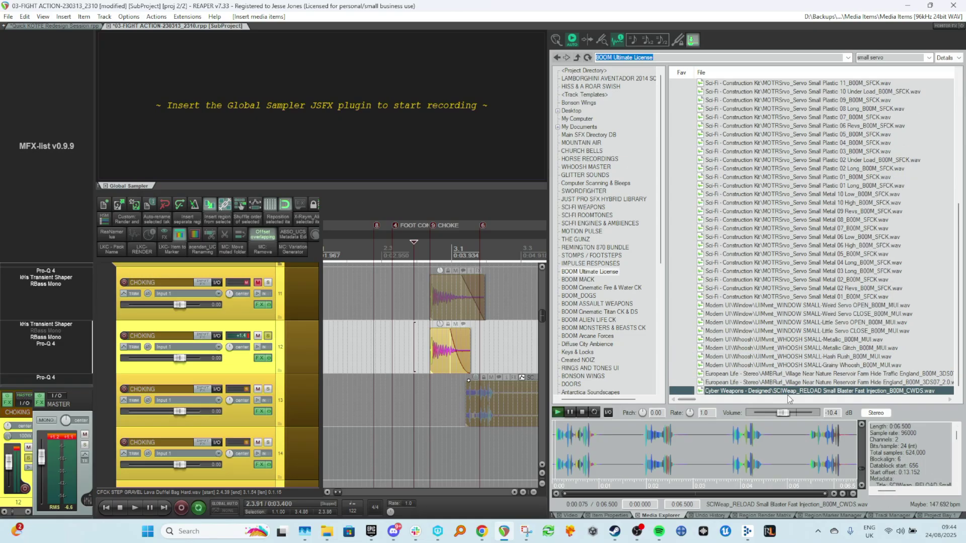
Drag the Servo Small Metal 10 Low sound from the preview onto track 14 near the choke impact.
left_click(815, 219)
scroll(815, 222, "up", 2)
left_click(815, 246)
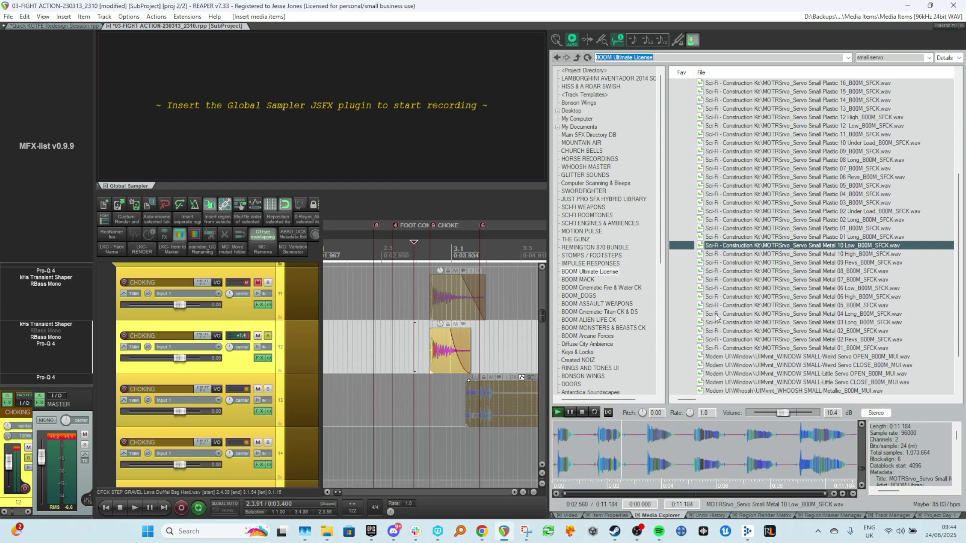
left_click_drag(576, 458, 480, 467)
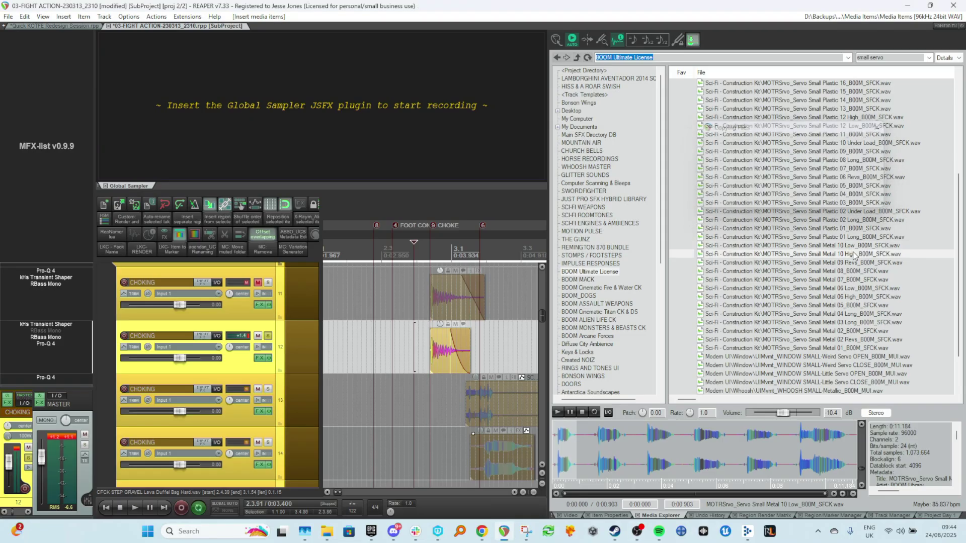
Preview the Servo Small Metal 10 High sound, scrubbing through its waveform.
left_click(838, 254)
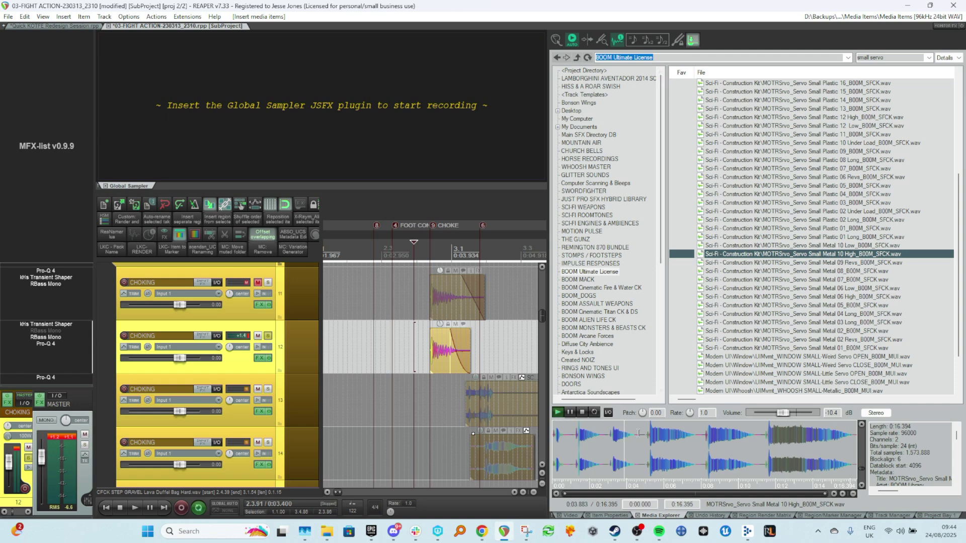
left_click(708, 438)
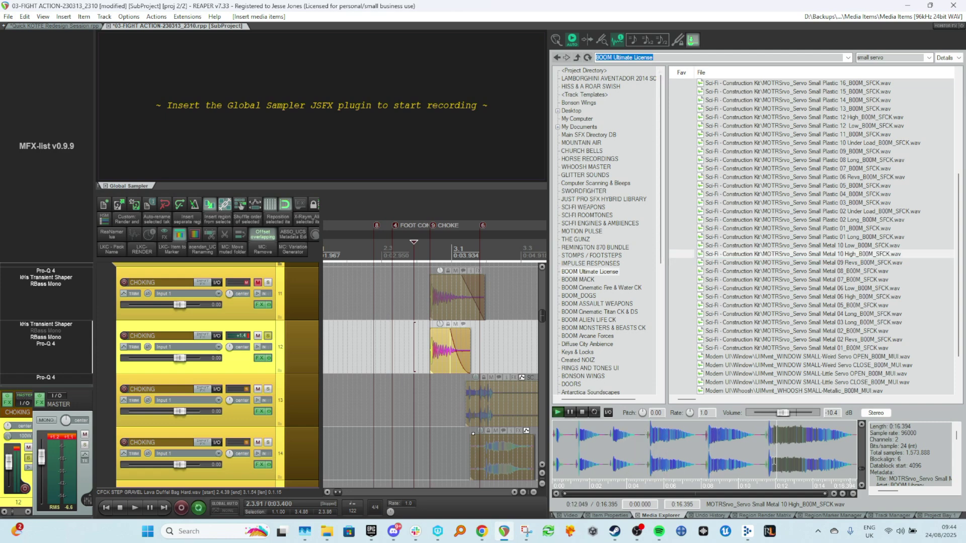
left_click_drag(599, 438, 544, 437)
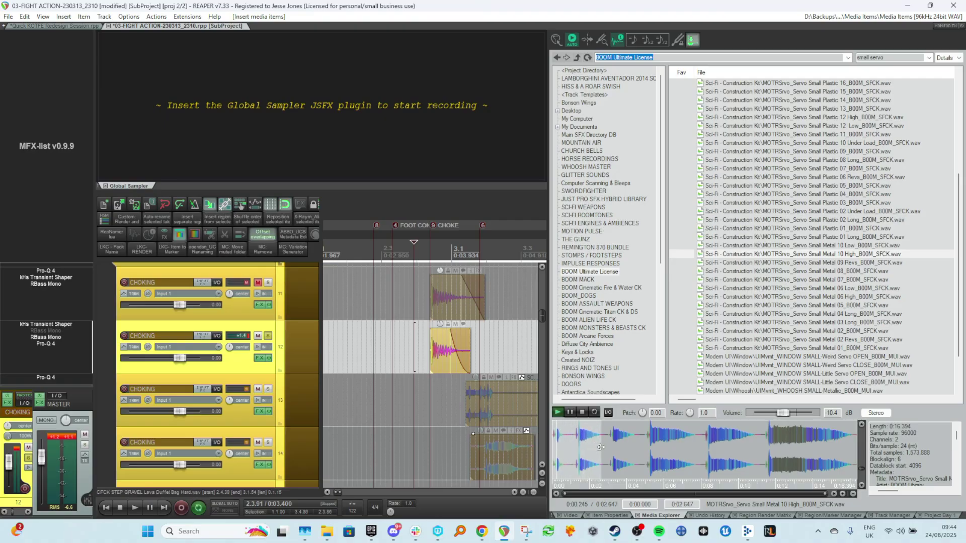
Give the lower CHOKING tracks a cyan track color.
left_click(474, 446)
scroll(448, 421, "down", 3)
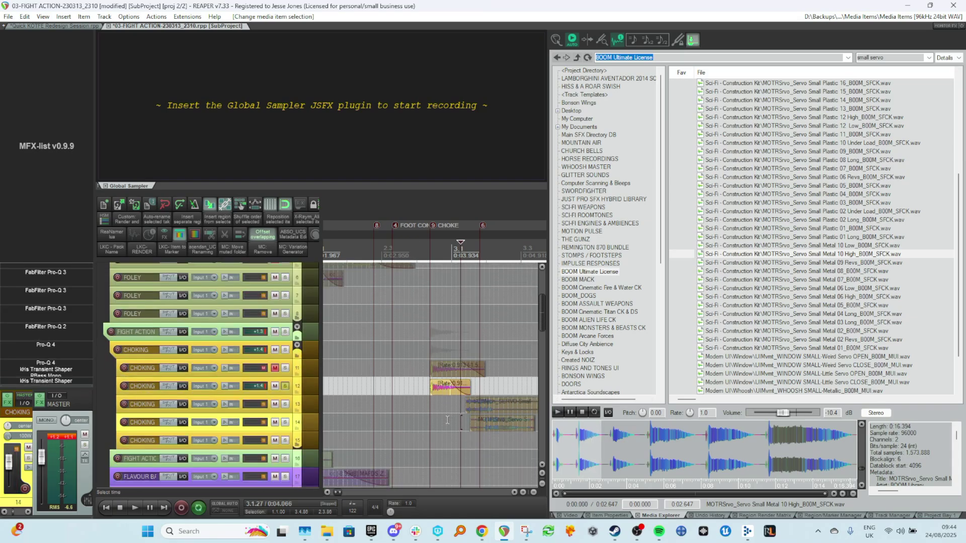
key("ctrl+d")
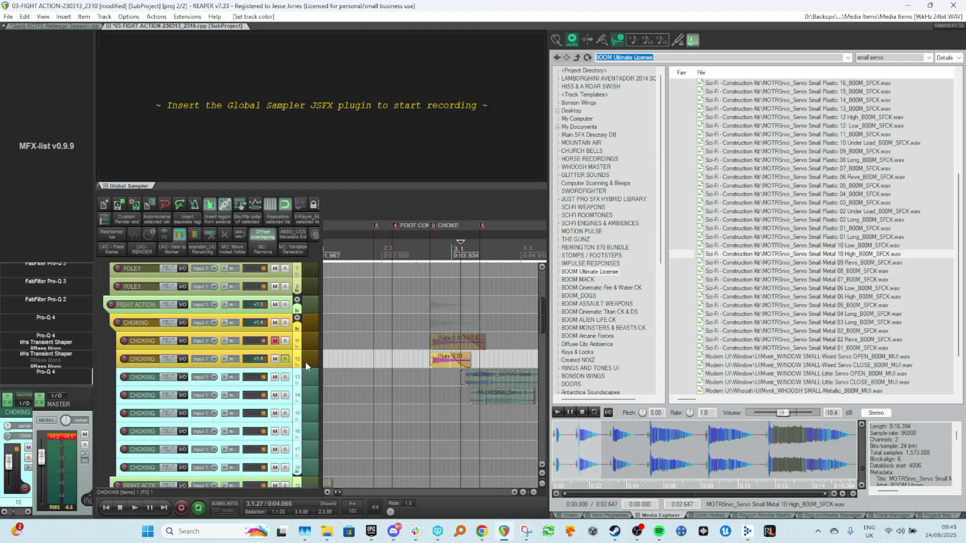
Insert two new tracks above the cyan tracks and set them to the previous track's yellow color.
key("ctrl+t")
key("ctrl+t")
left_click(307, 380, "shift")
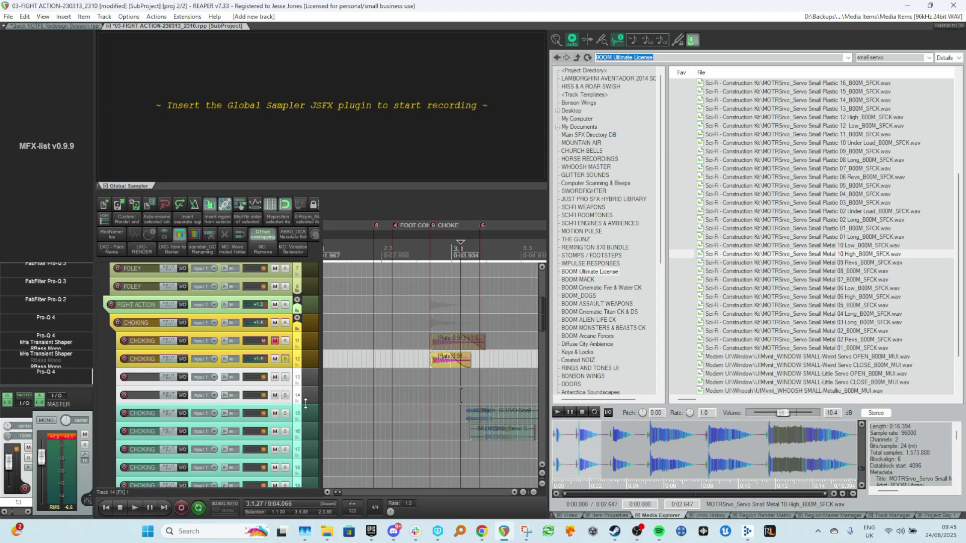
key("shift+c")
Select the six cyan tracks and rename them with ReaNamer, replacing CHOKING with SERVOS HAND, then commit.
scroll(307, 442, "down", 2)
left_click(306, 390)
scroll(314, 414, "down", 3)
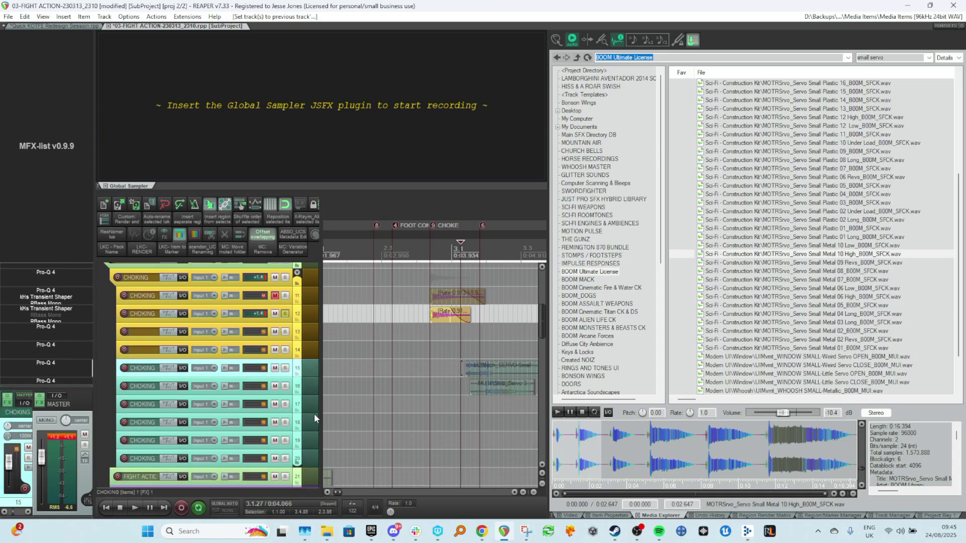
left_click(314, 450, "shift")
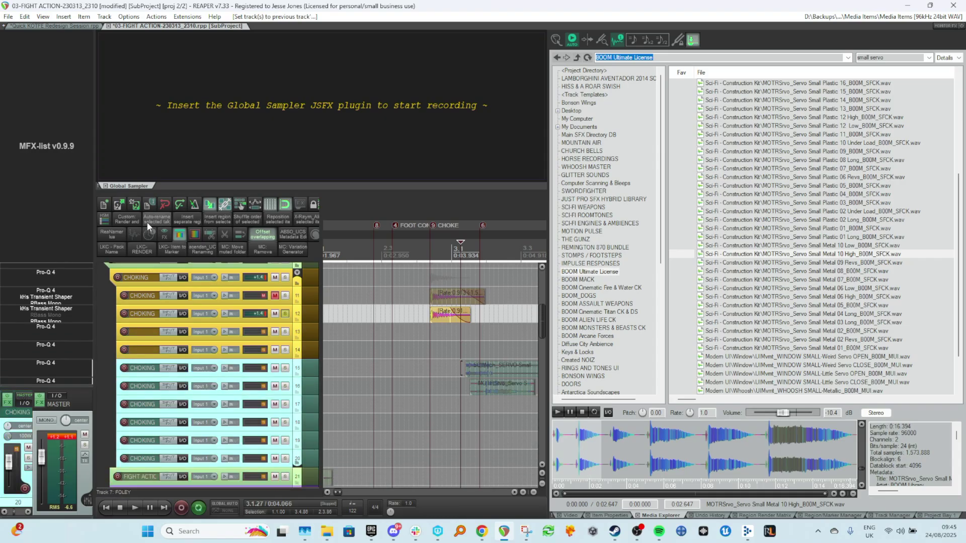
left_click(111, 234)
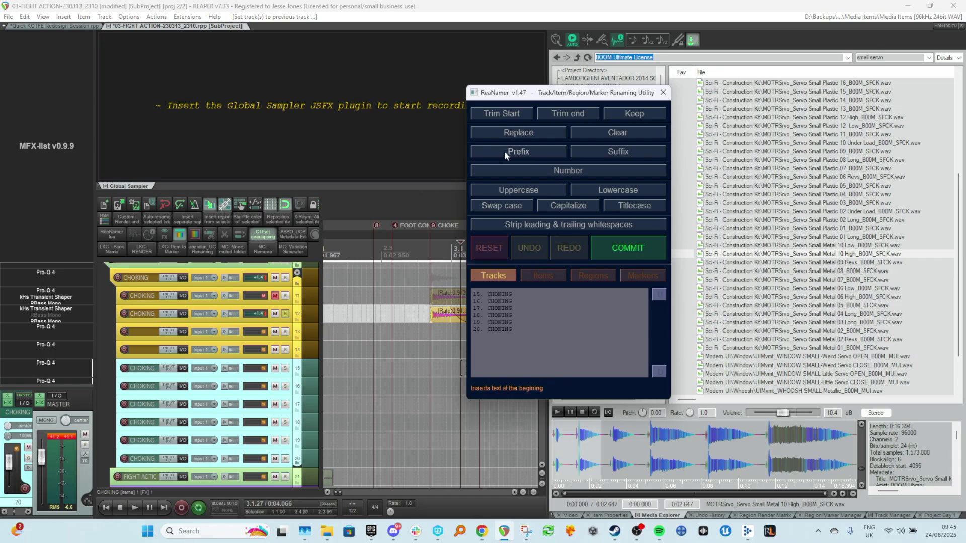
left_click(517, 133)
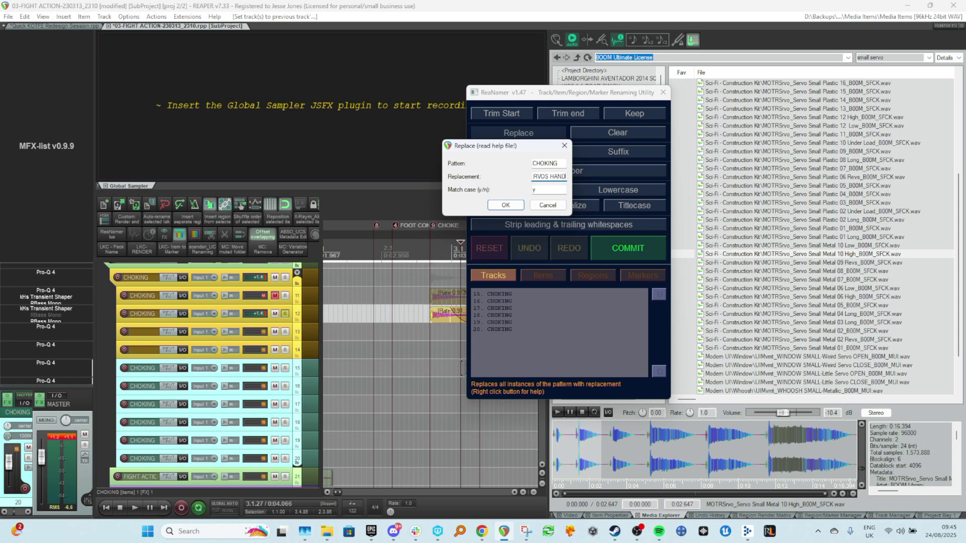
left_click(507, 206)
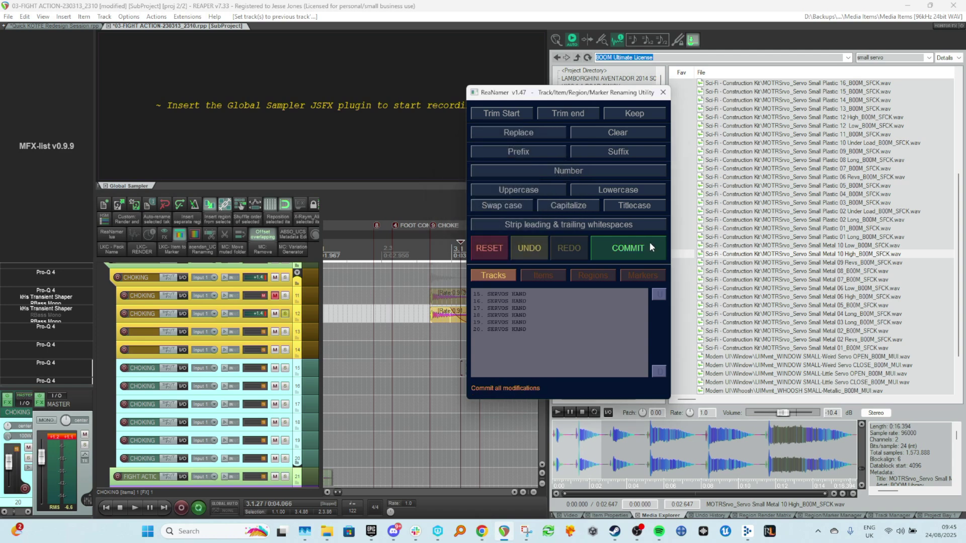
left_click(650, 244)
left_click(662, 92)
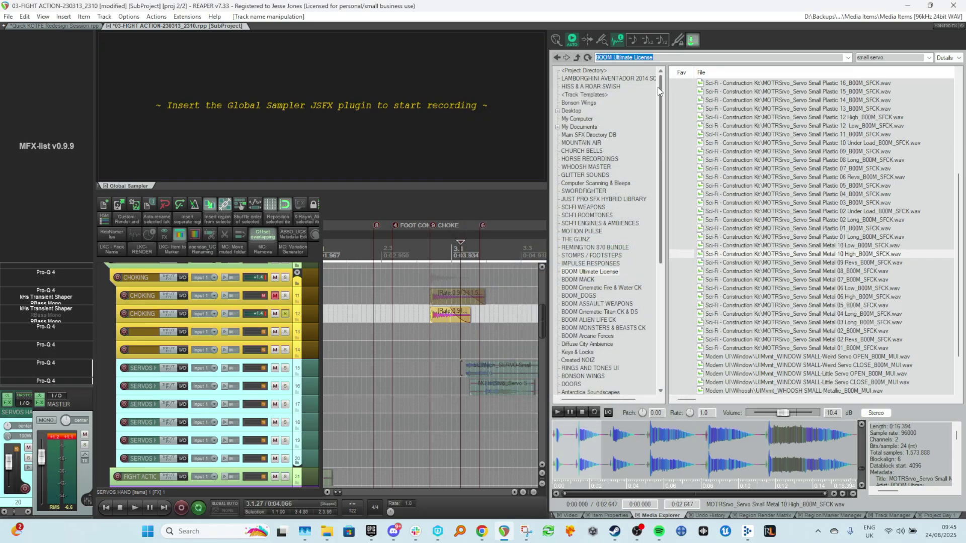
Name the two new yellow tracks CHOKING by pasting the copied track name.
left_click(362, 381)
left_click(155, 316)
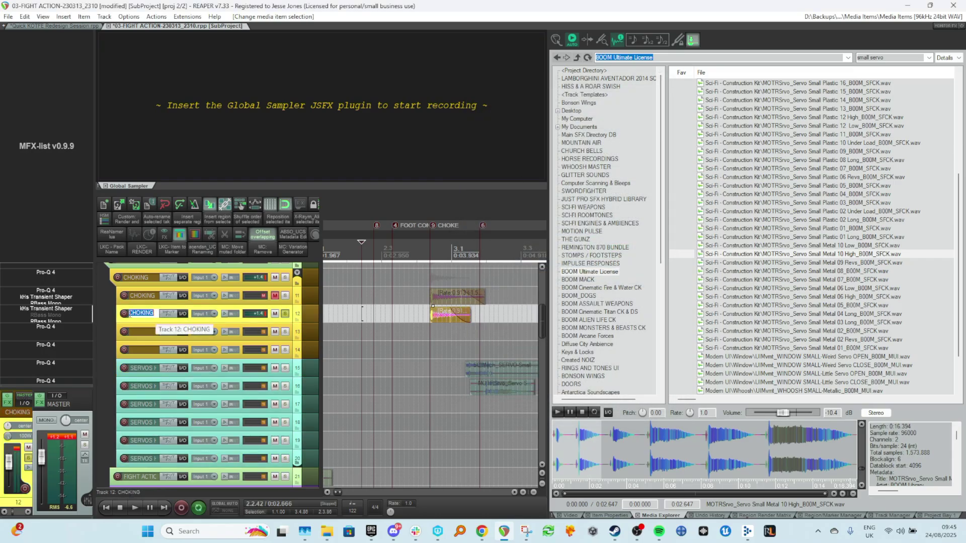
double_click(148, 332)
key("Tab")
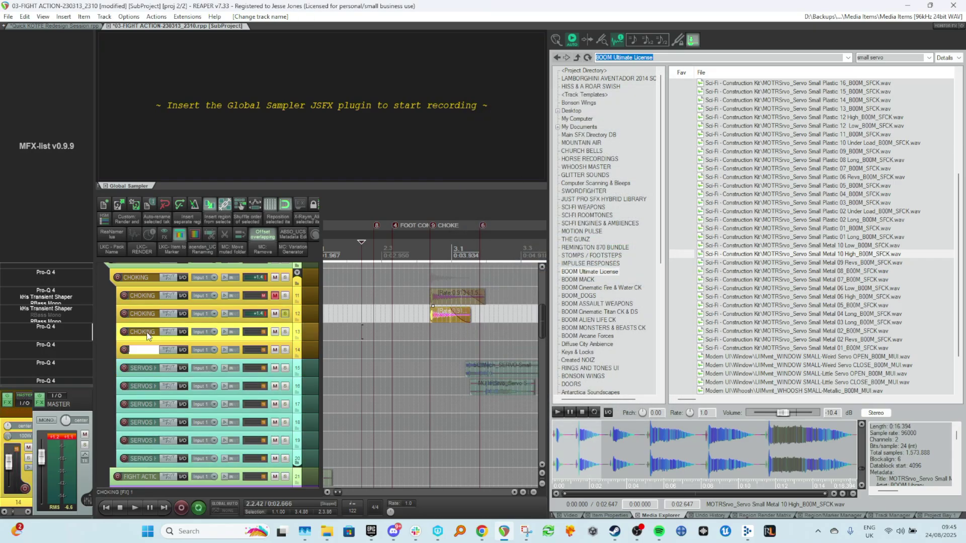
type("CHOKING")
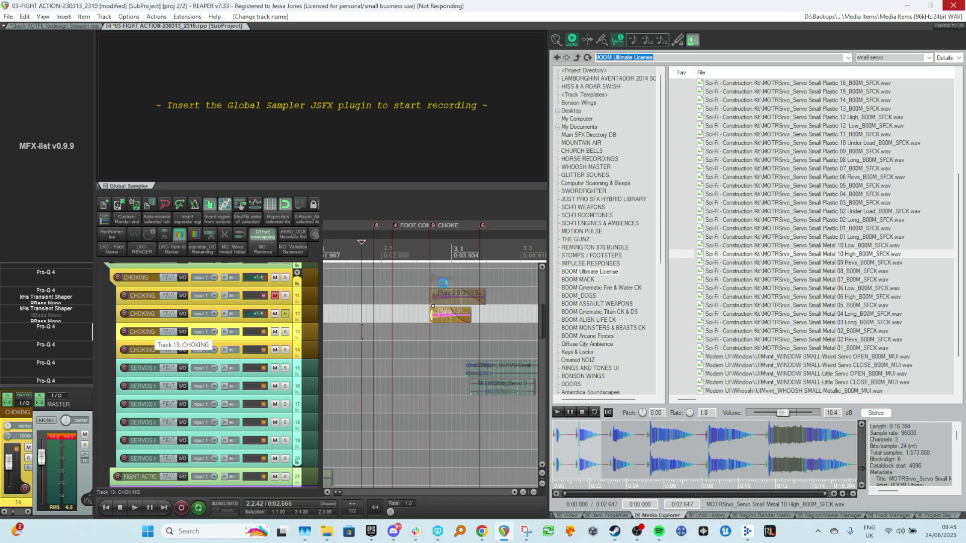
Drag the Servo Small Metal 10 High sound from the media explorer onto SERVOS HAND track 17.
left_click(492, 331)
scroll(455, 380, "down", 4)
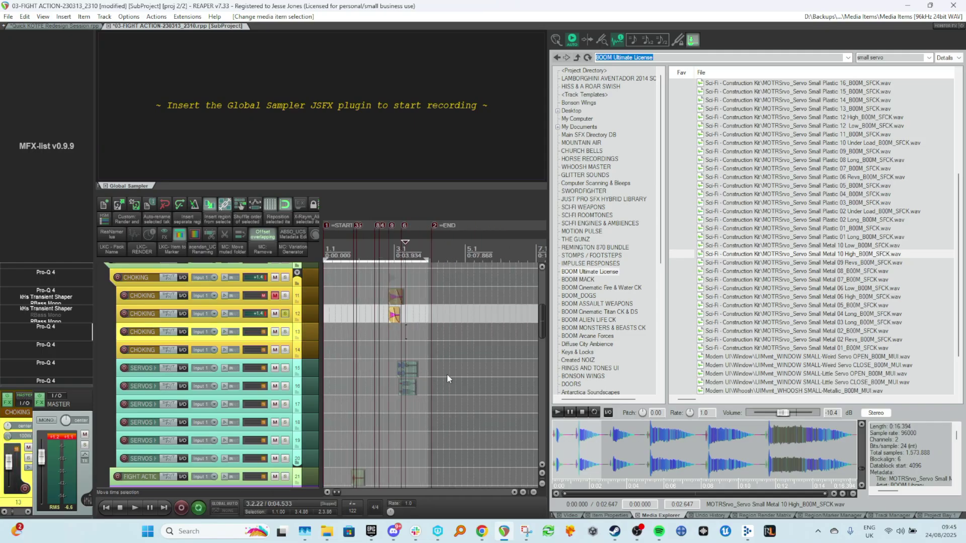
scroll(448, 376, "up", 4)
scroll(426, 421, "up", 2)
scroll(427, 421, "up", 2)
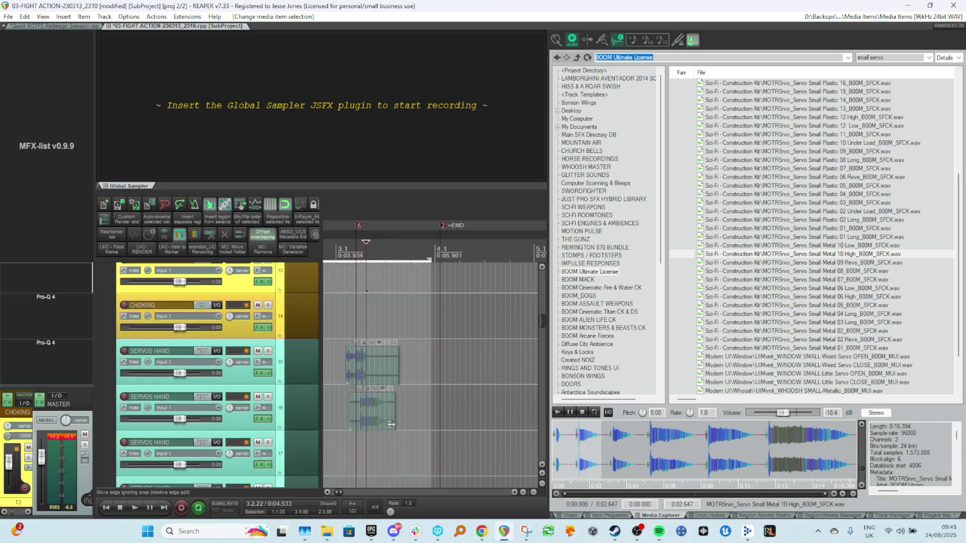
left_click(805, 254)
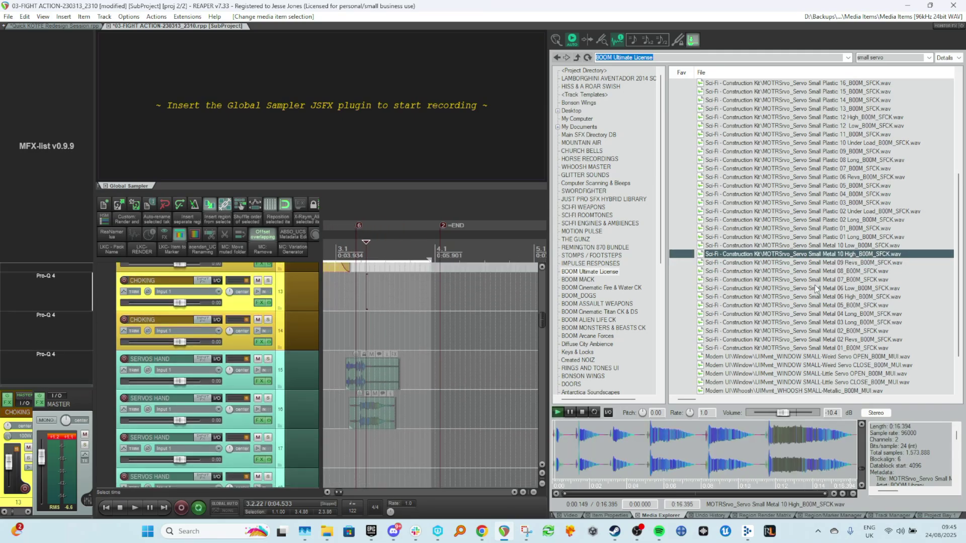
left_click(582, 413)
left_click_drag(732, 259, 415, 480)
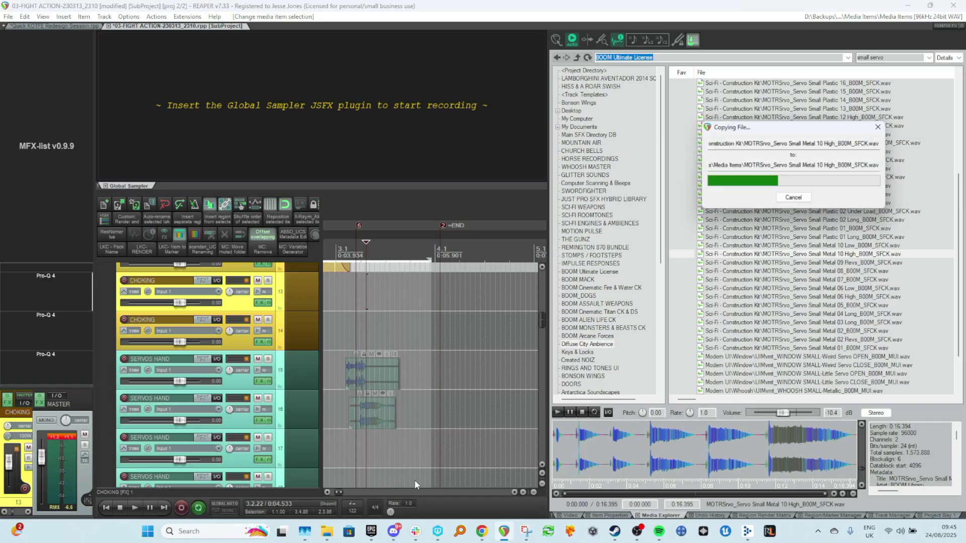
Open the new item's source properties and view its metadata image.
scroll(428, 403, "down", 3)
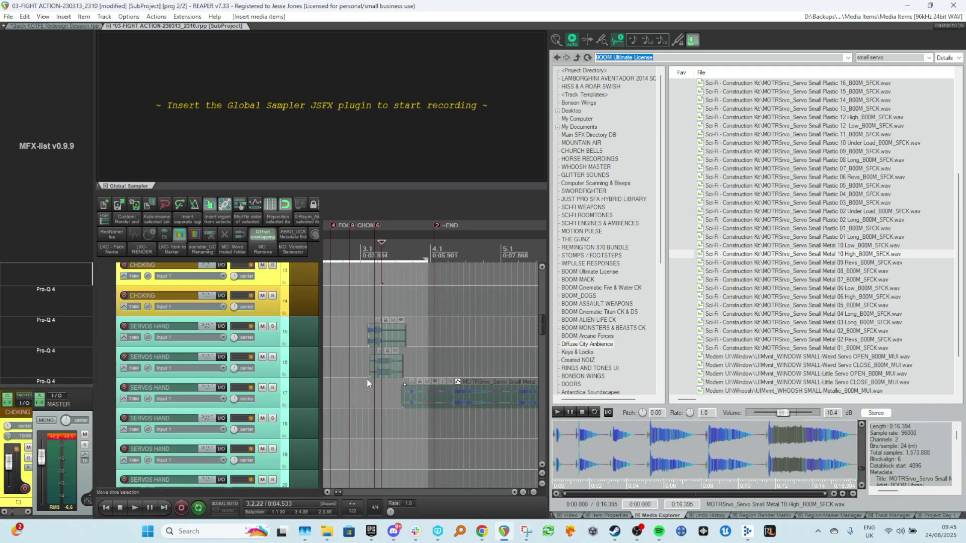
scroll(358, 376, "up", 3)
left_click_drag(446, 395, 445, 394)
right_click(445, 393)
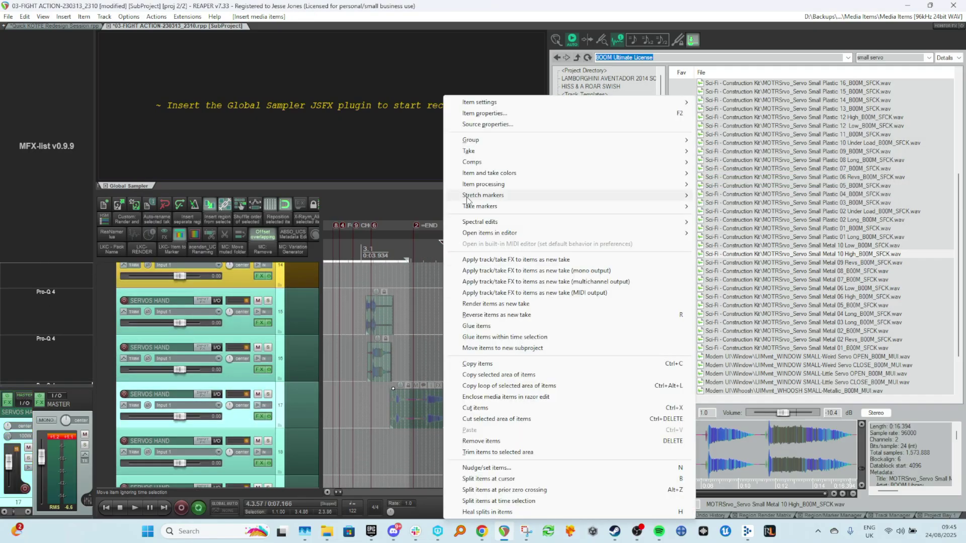
left_click(464, 124)
left_click(270, 330)
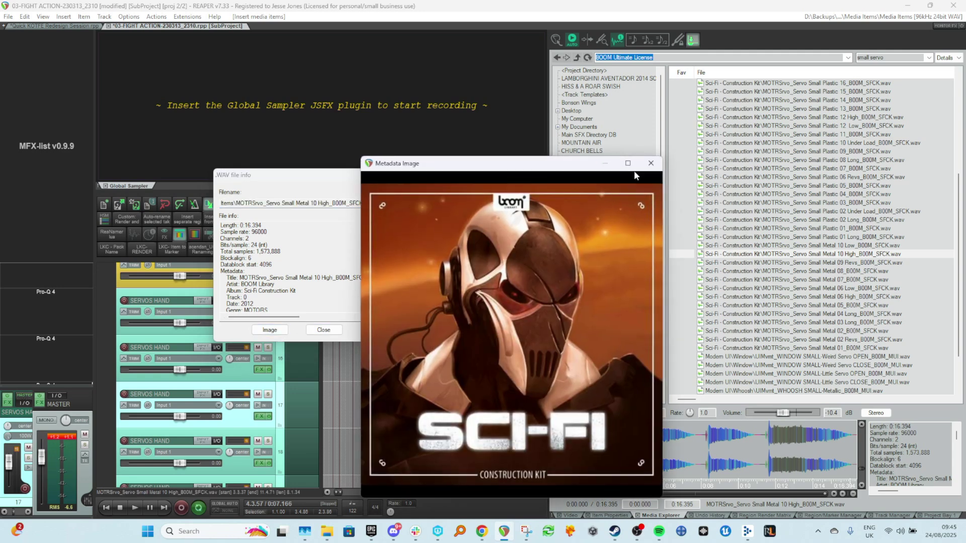
Close the metadata image and WAV file info dialogs.
left_click(651, 163)
left_click(373, 175)
left_click(430, 360)
scroll(393, 396, "up", 1)
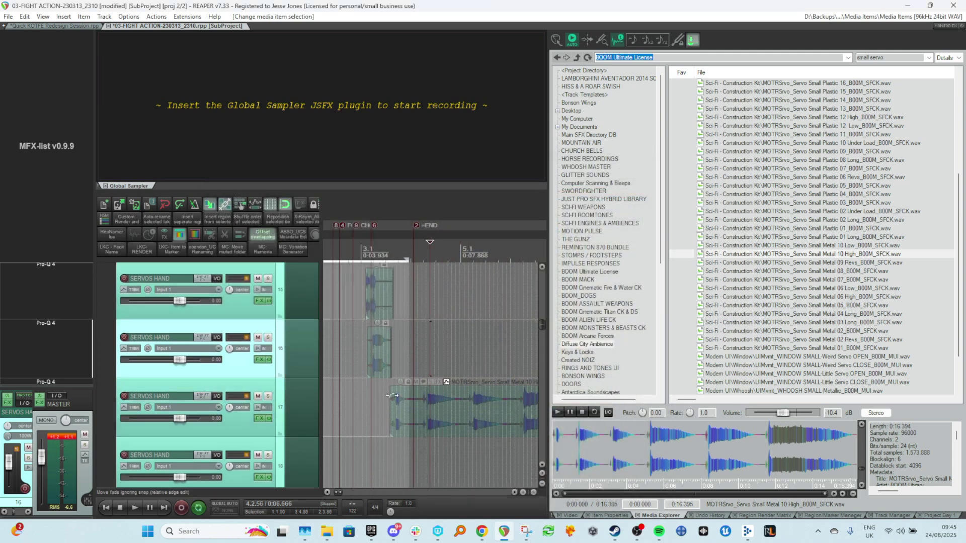
scroll(368, 357, "up", 4)
scroll(368, 352, "down", 1)
scroll(298, 330, "up", 1)
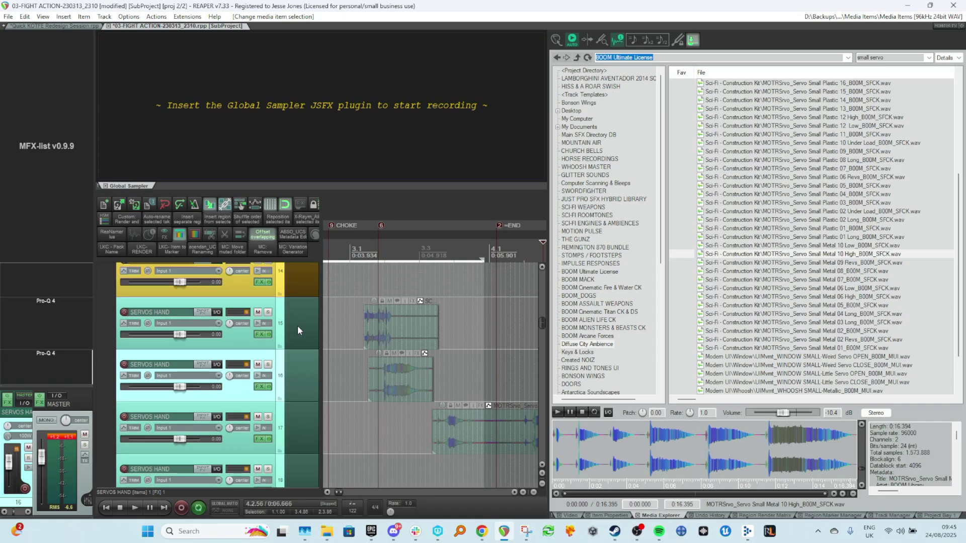
Toggle solo on SERVOS HAND track 15 and select the new servo item on it.
left_click(269, 310)
scroll(397, 369, "up", 3)
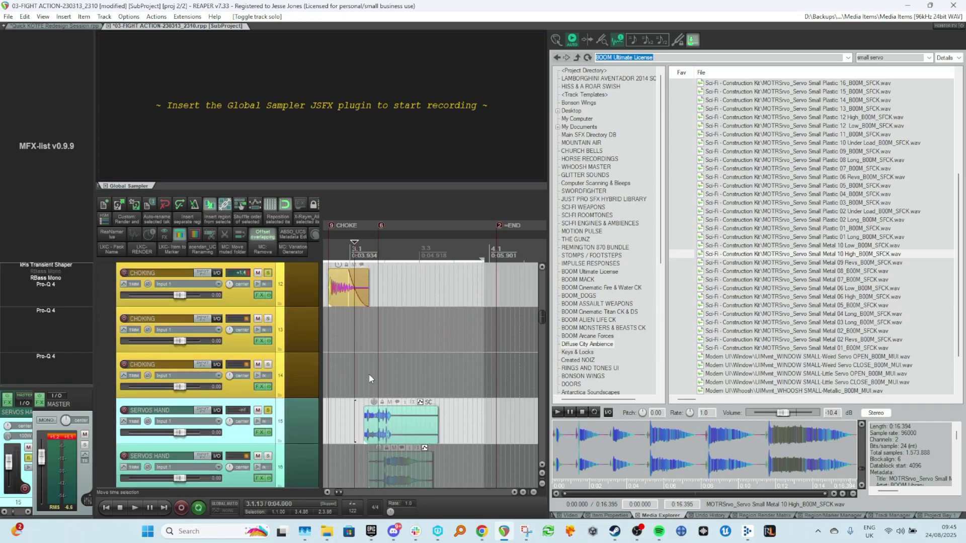
left_click(355, 396)
left_click(367, 421)
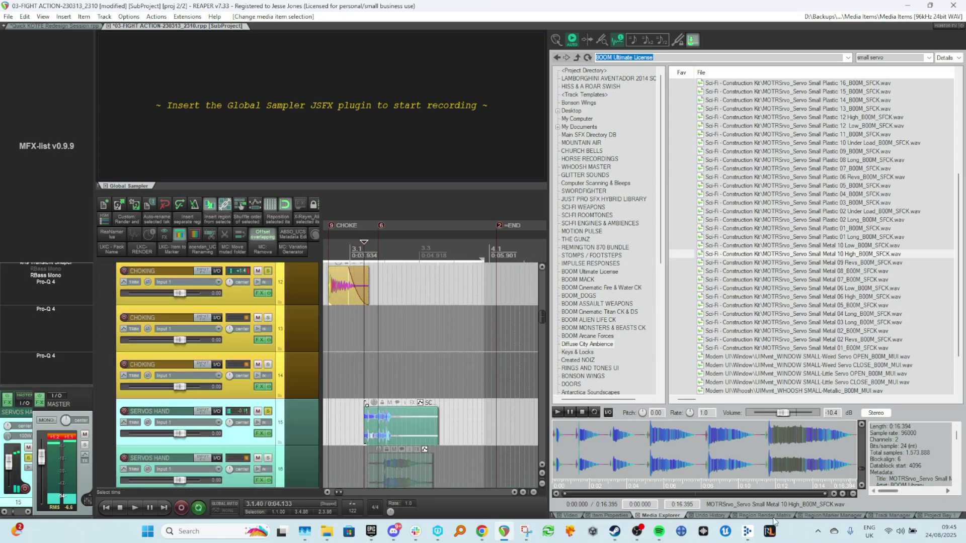
Switch the docker to the video view and preview the servo item against the picture.
left_click(569, 515)
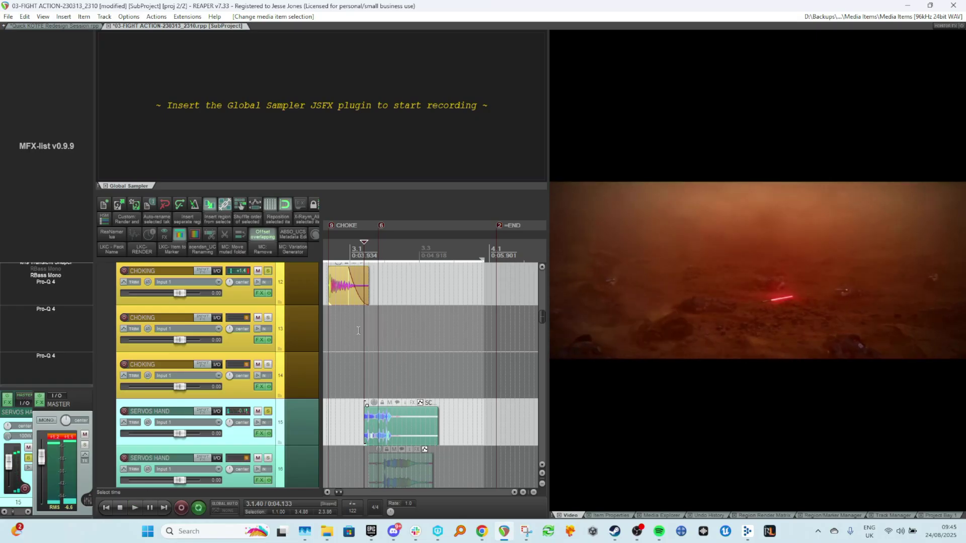
scroll(387, 422, "left", 1)
left_click(400, 396)
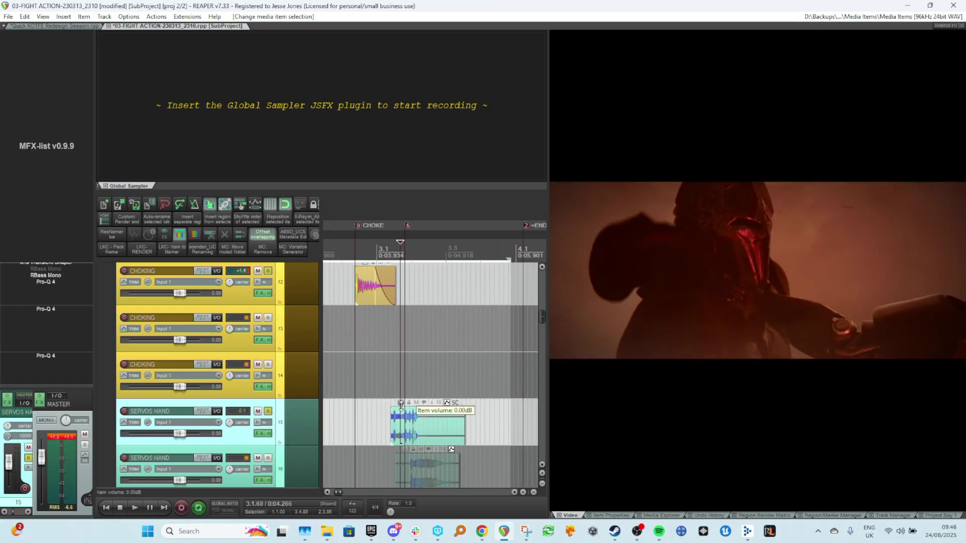
left_click_drag(464, 410, 456, 419)
left_click(392, 420)
key("space")
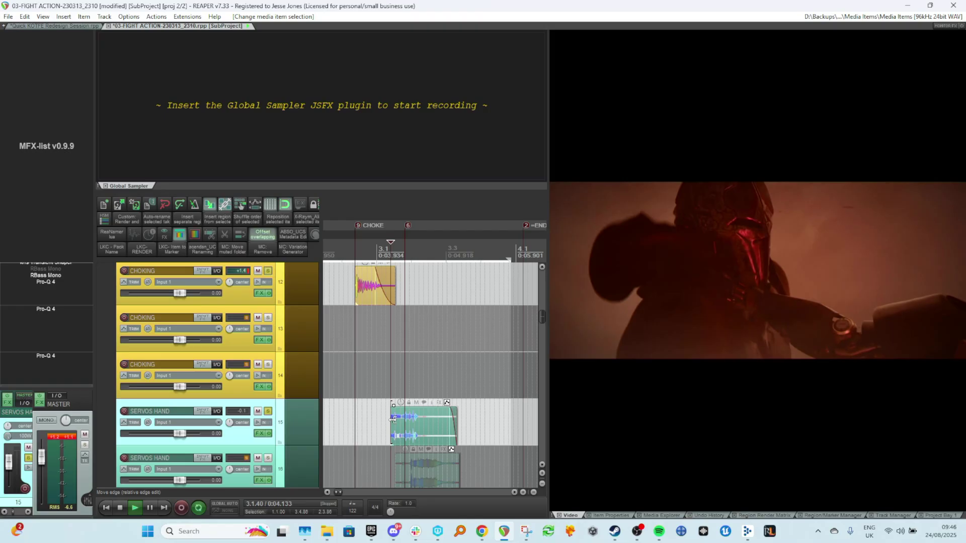
key("space")
Trim the servo item's end shorter and move it earlier to line up with the choke, then preview.
left_click_drag(392, 406, 396, 404)
left_click_drag(399, 406, 433, 421)
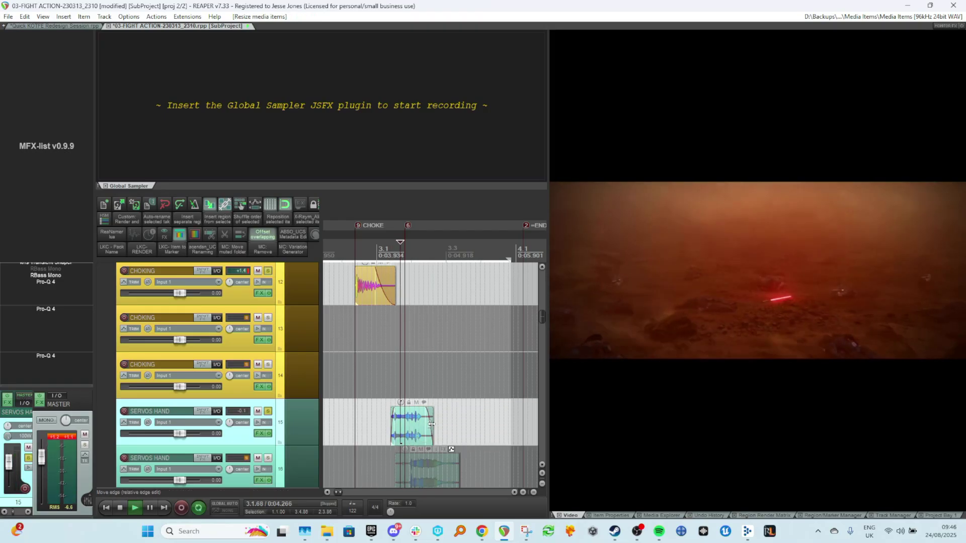
left_click(385, 424)
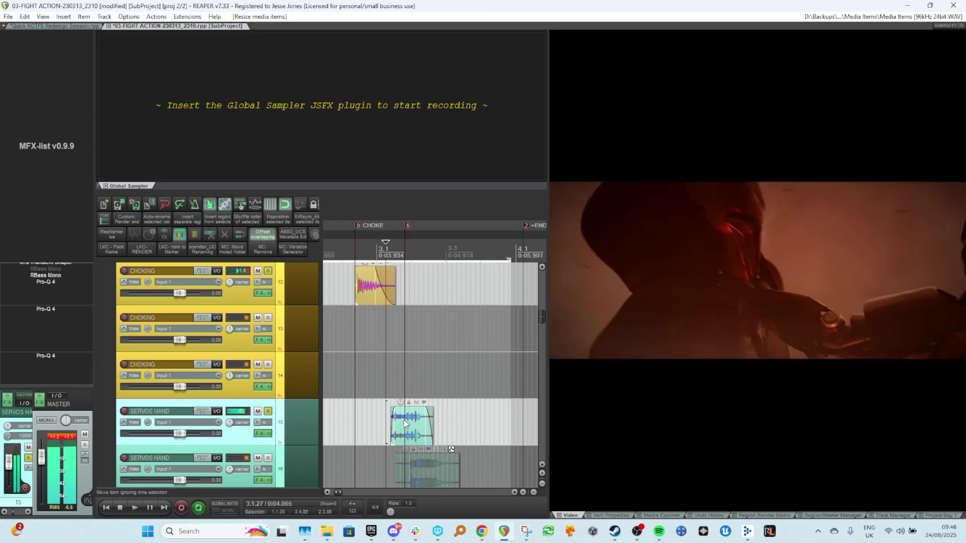
left_click_drag(404, 424, 371, 424)
left_click(334, 384)
key("space")
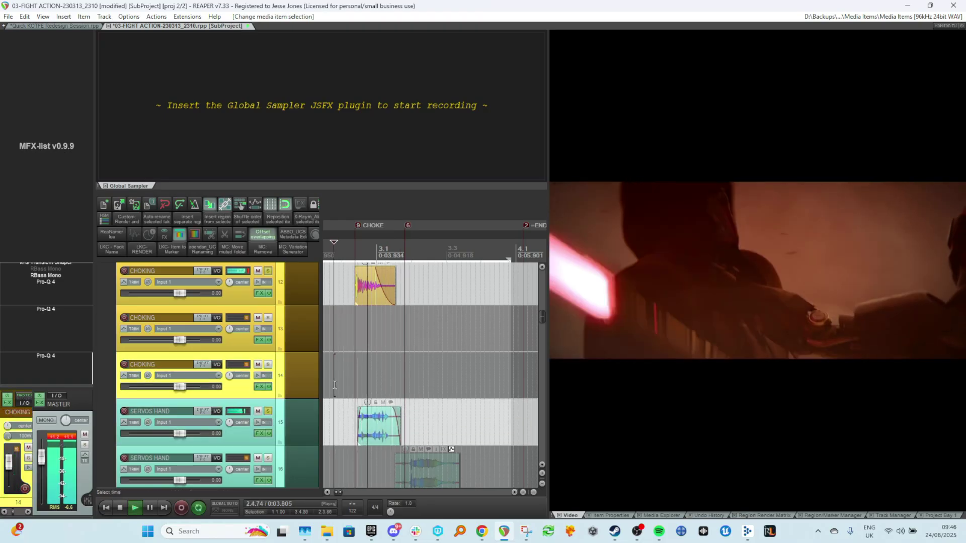
key("space")
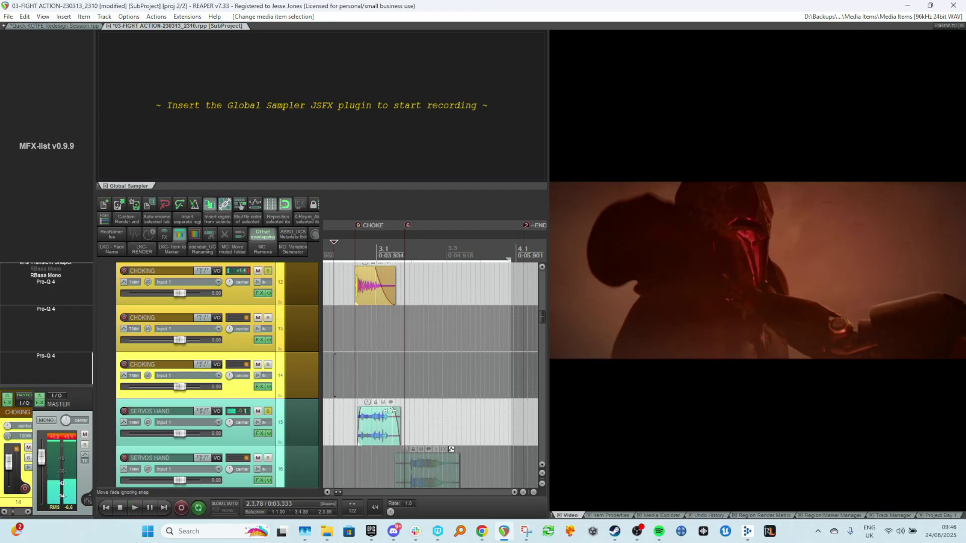
Set the servo item's channel mode, comparing it muted and unmuted during playback.
left_click(382, 404)
key("space")
key("space")
left_click(381, 403)
key("space")
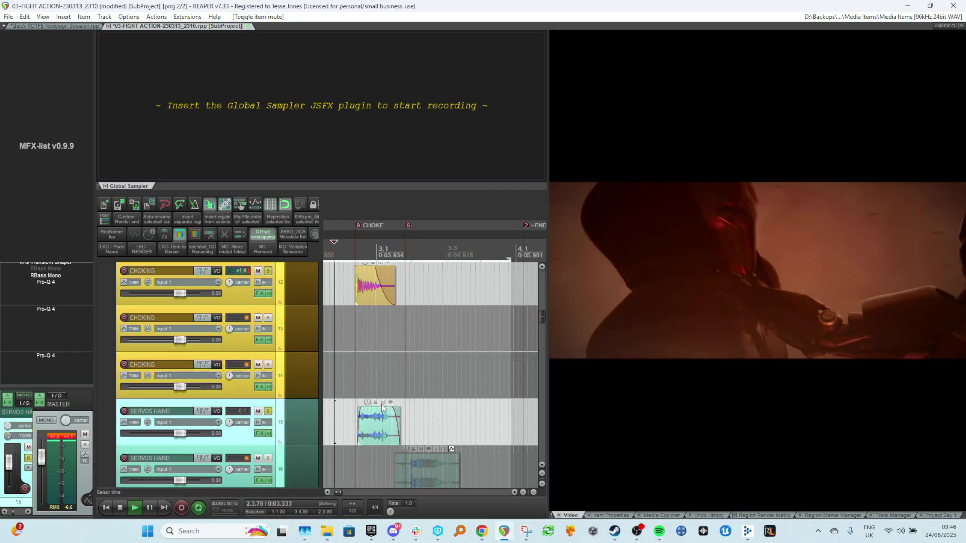
key("space")
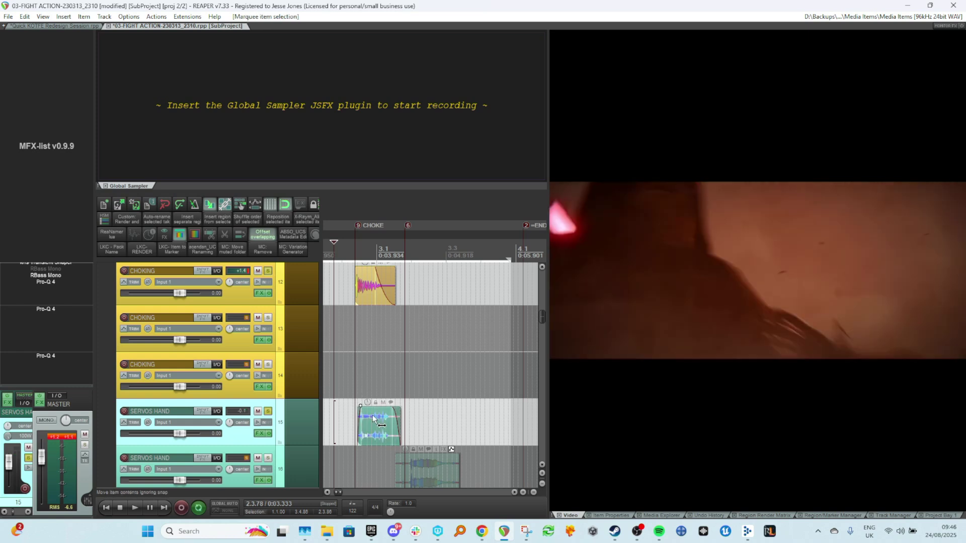
key("alt+shift+m")
key("space")
Lower the servo item's volume and preview it, toggling the item's mute.
key("space")
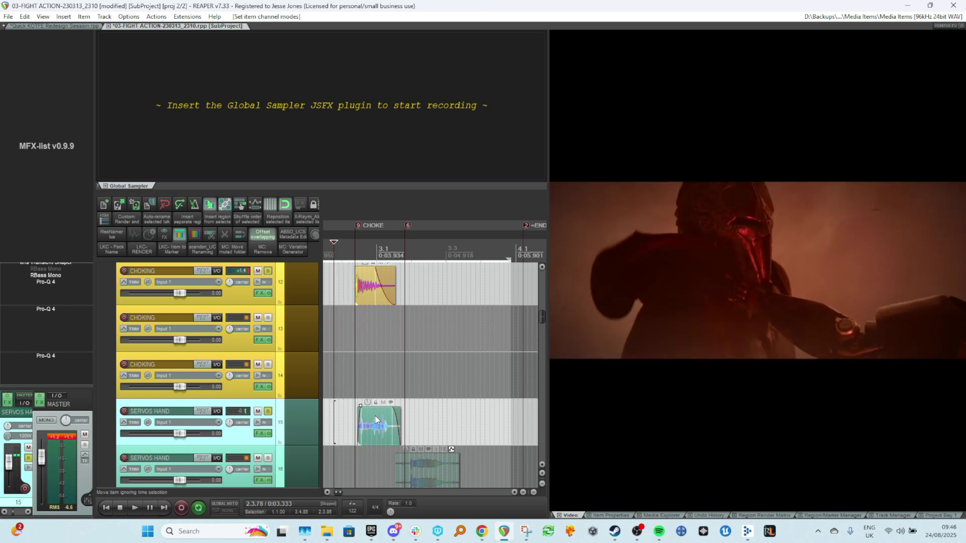
left_click_drag(367, 403, 358, 466)
key("space")
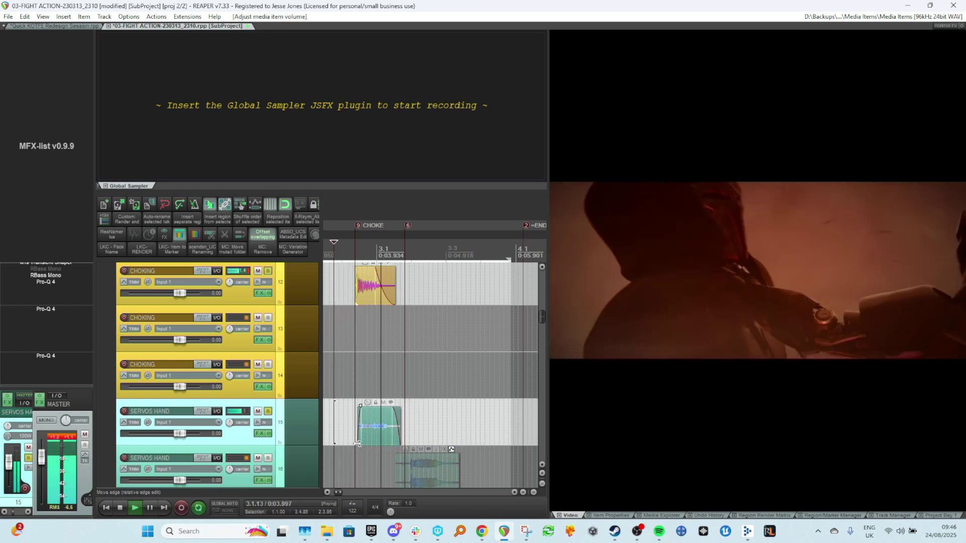
scroll(357, 443, "down", 1)
key("space")
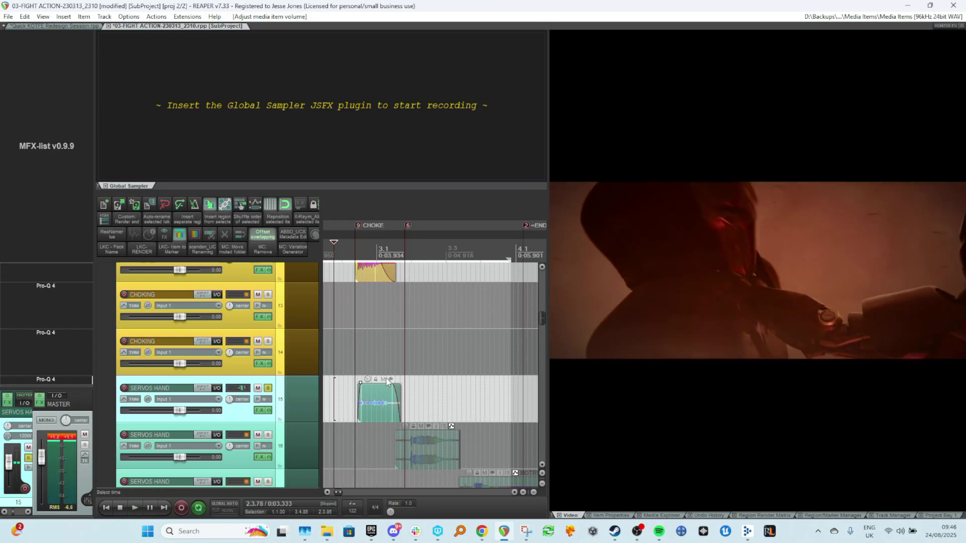
left_click(387, 381)
Move the Servo Small Metal 10 Low item on track 16 earlier to sit at the choke marker.
scroll(382, 382, "down", 2)
scroll(366, 376, "up", 1)
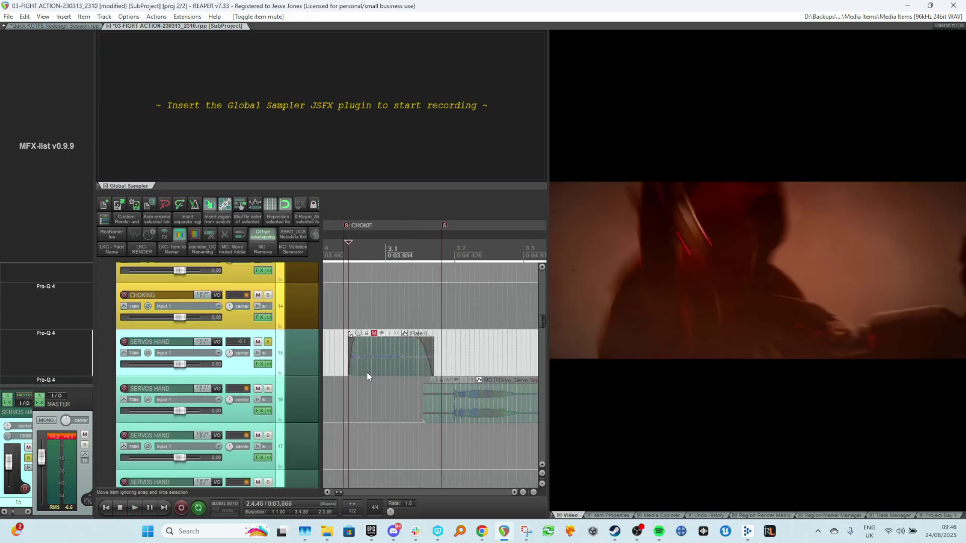
scroll(378, 383, "left", 1)
left_click_drag(502, 404, 361, 412)
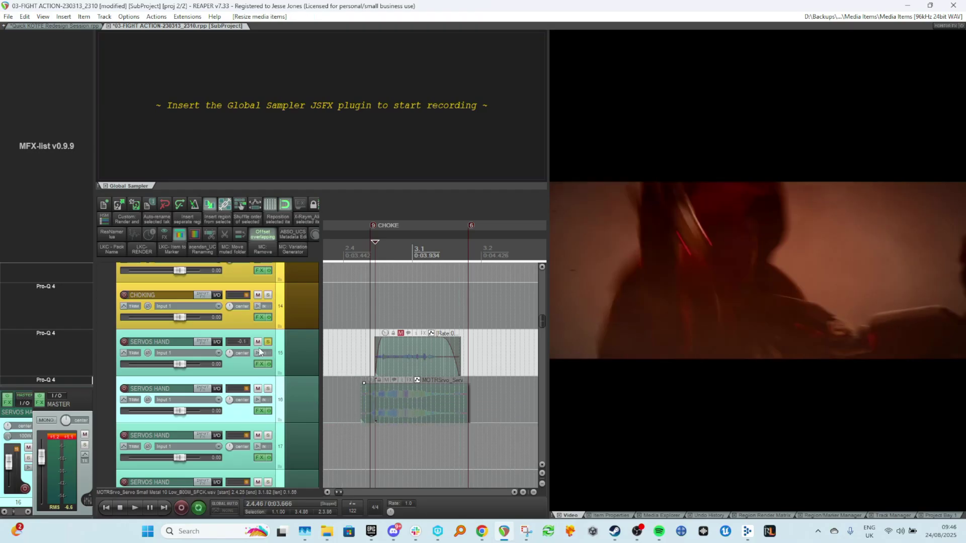
Solo SERVOS HAND track 16 and give its servo item a 0.03 fade-in, then preview.
right_click(262, 402)
left_click(291, 388)
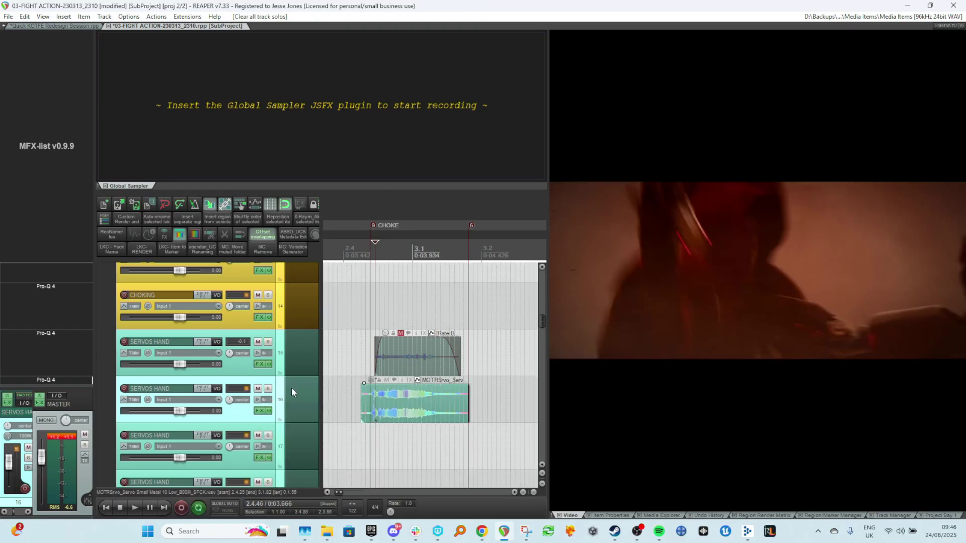
mouse_move(371, 380)
left_mouse_down()
mouse_move(369, 407)
mouse_move(380, 388)
left_mouse_up()
left_click(363, 404)
key("space")
key("space")
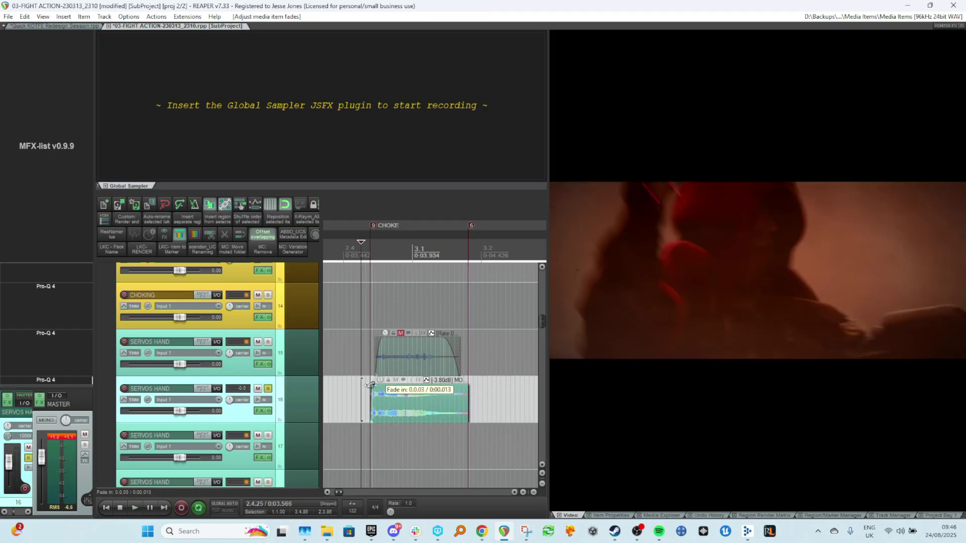
Shorten the track 16 servo item and reverse it to a new take, then preview.
left_click_drag(467, 397, 436, 398)
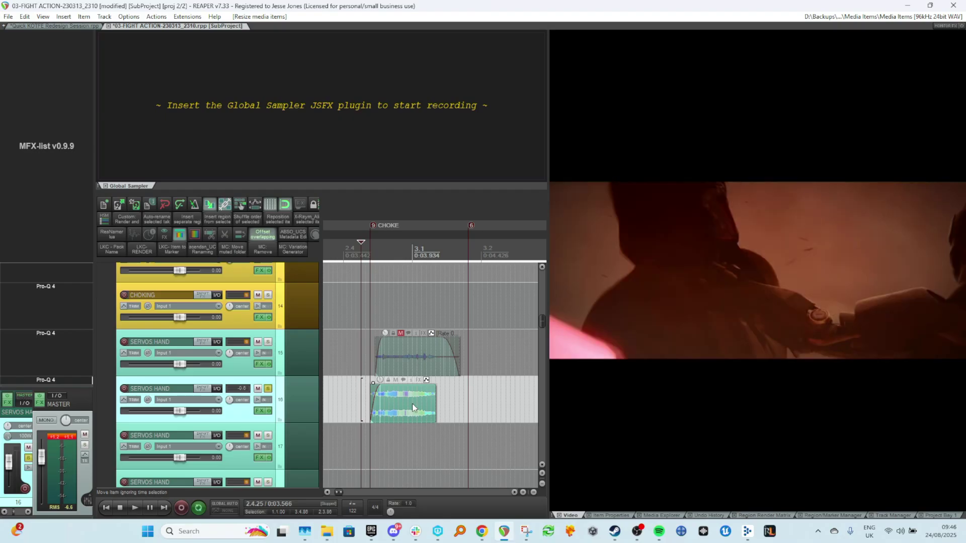
left_click(403, 398)
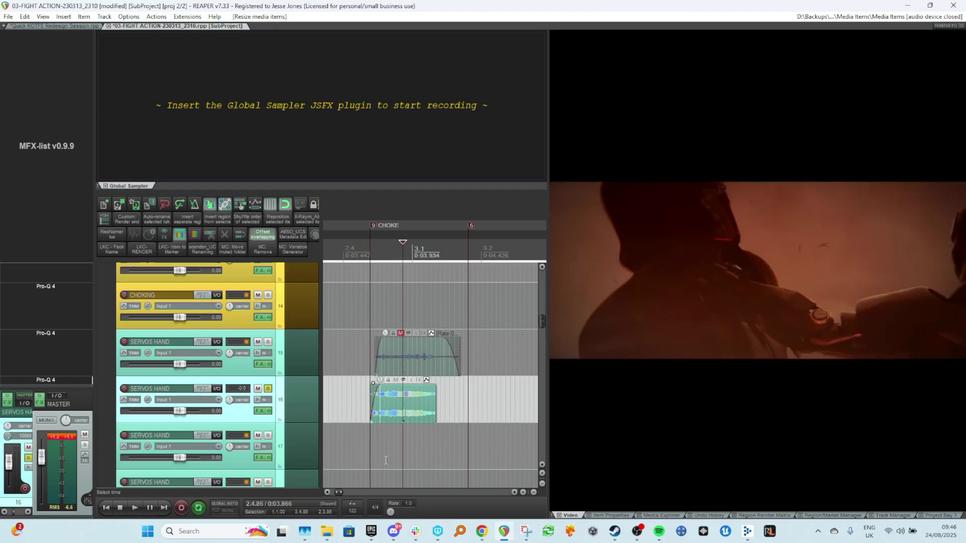
key("r")
left_click(369, 413)
key("space")
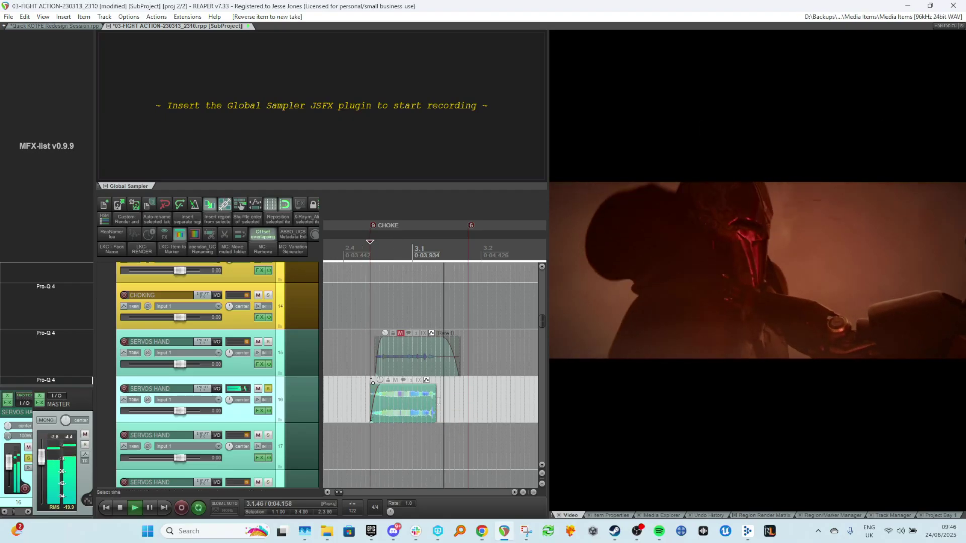
key("space")
Add a long fade-out to the end of the track 16 servo item.
left_click_drag(436, 384, 408, 394)
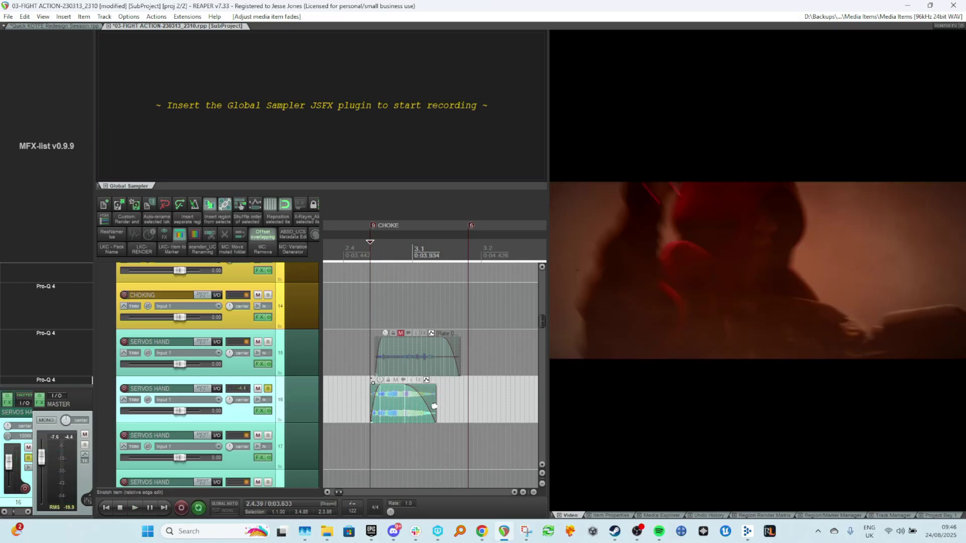
left_click_drag(436, 405, 405, 391)
scroll(241, 370, "down", 3)
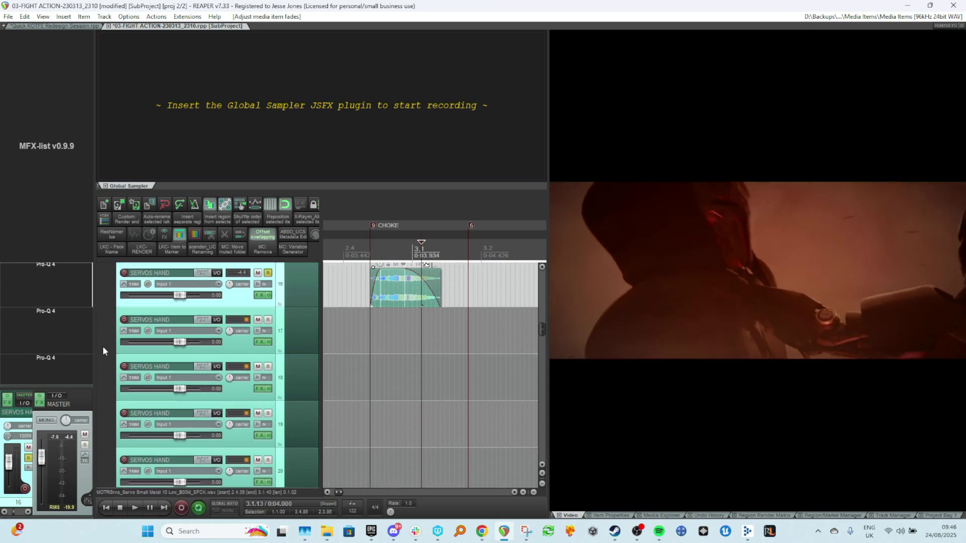
scroll(65, 297, "up", 1)
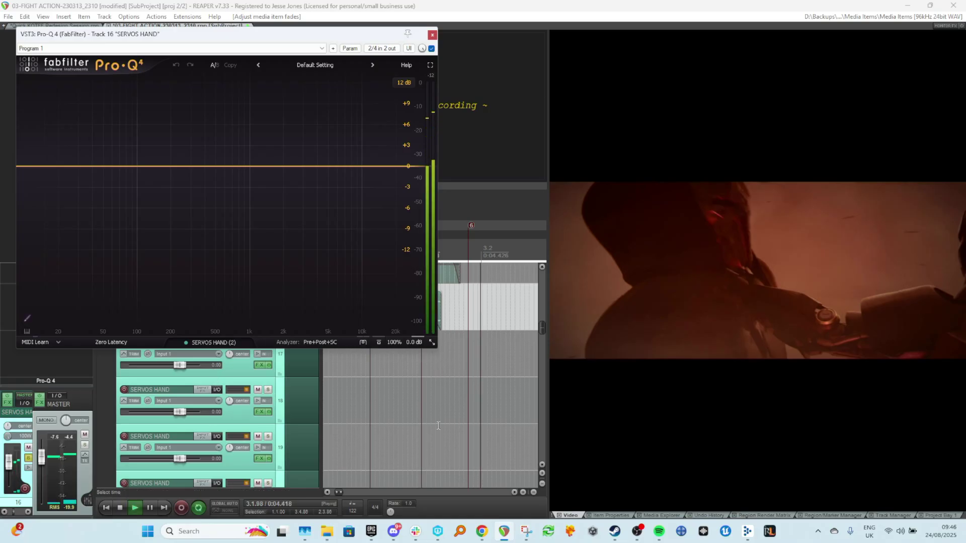
Set a time selection across the servo items and preview them with Pro-Q 4 open on track 16.
scroll(351, 385, "up", 3)
left_click(351, 385)
key("space")
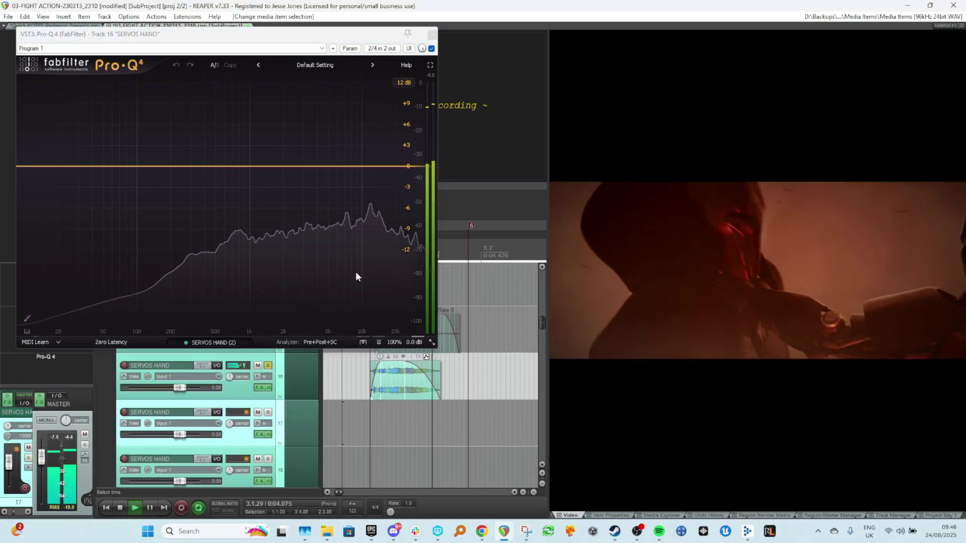
key("space")
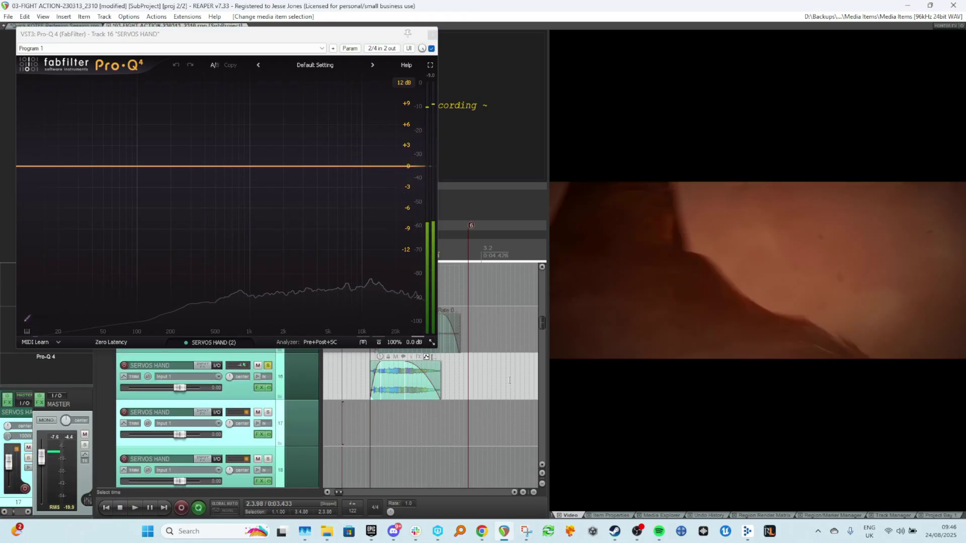
left_click_drag(506, 383, 342, 384)
left_click(343, 384)
key("space")
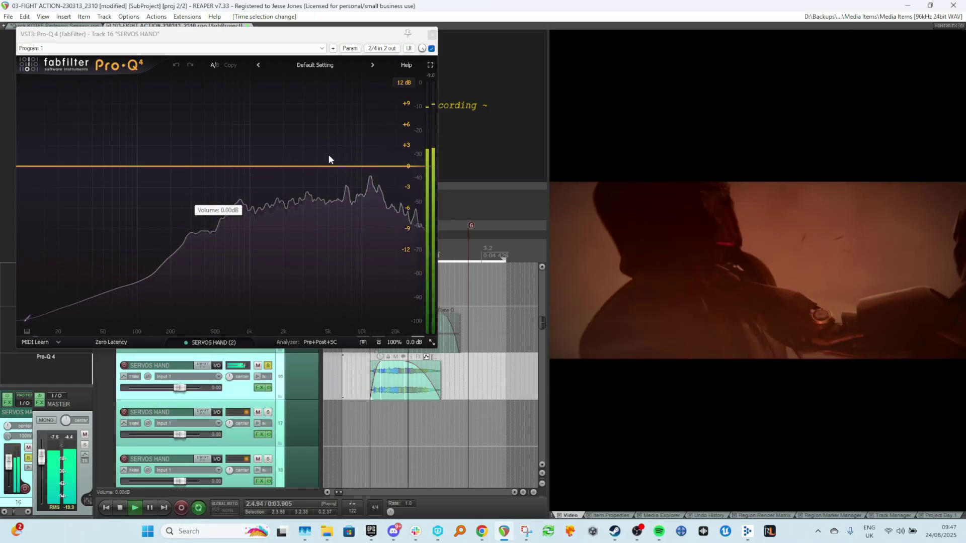
In Pro-Q 4 on track 16, add a bell band at about 861 Hz and cut it deeply, then preview.
left_click(370, 166)
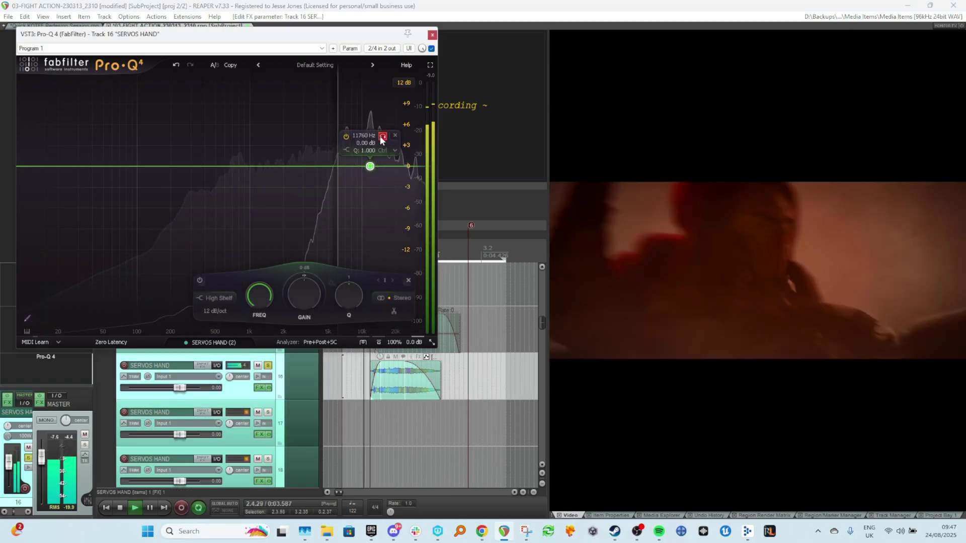
left_click_drag(379, 137, 240, 186)
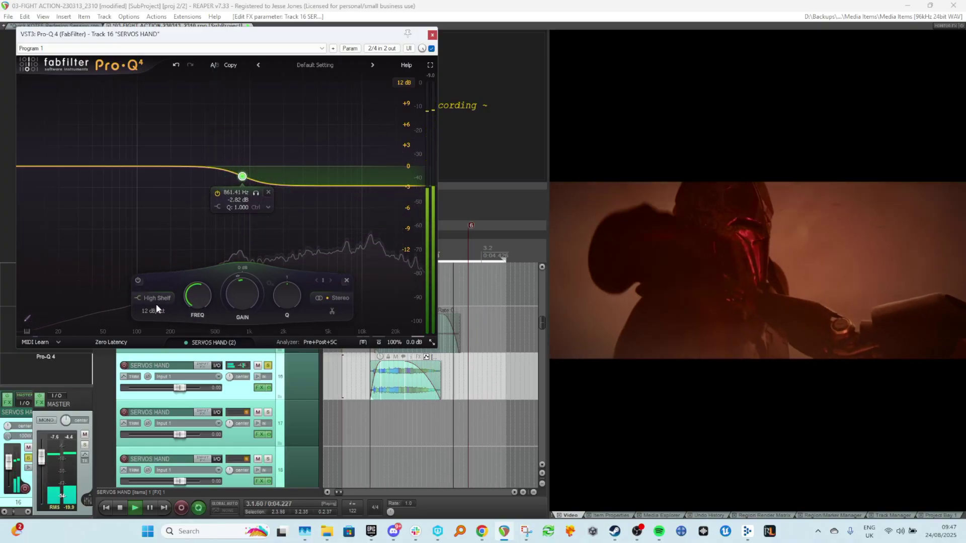
left_click(156, 297)
left_click(165, 189)
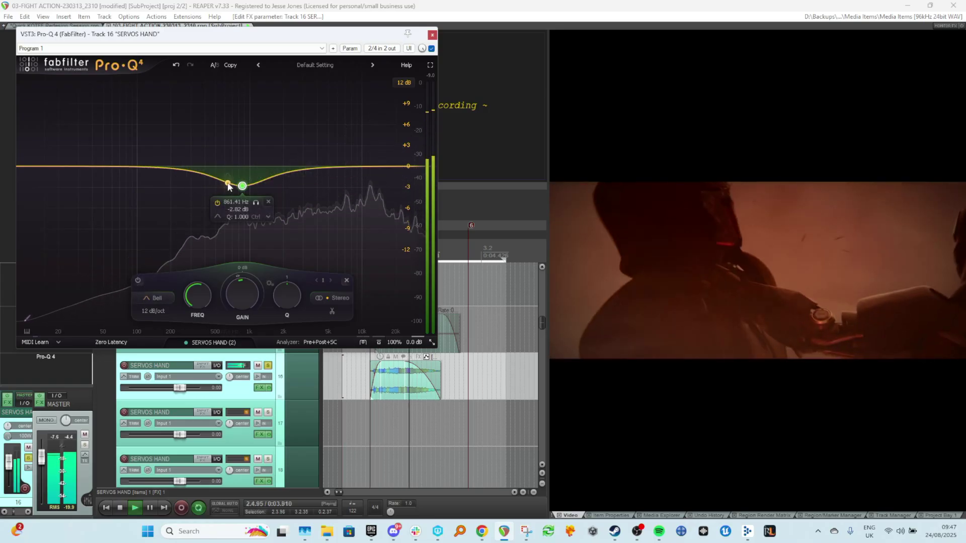
left_click_drag(242, 186, 242, 193)
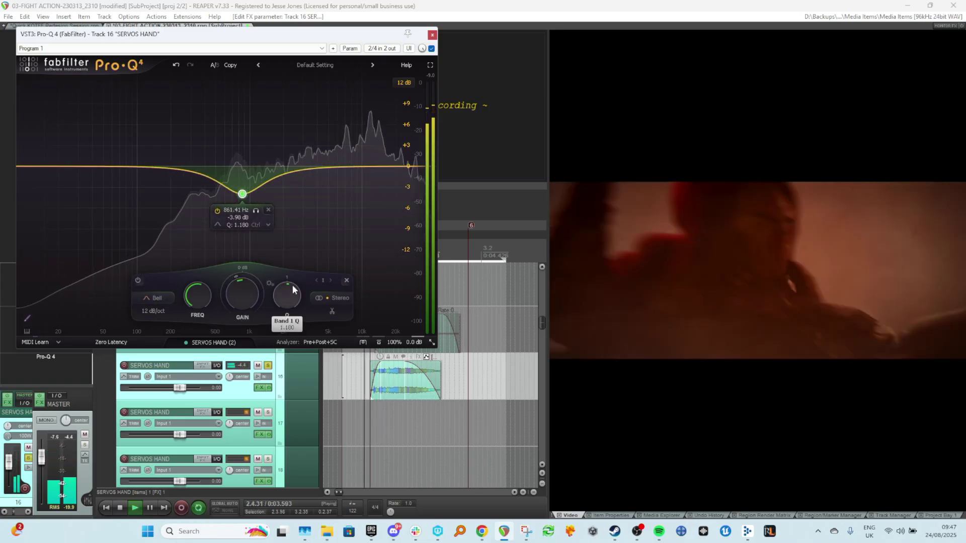
left_click_drag(255, 276, 233, 297)
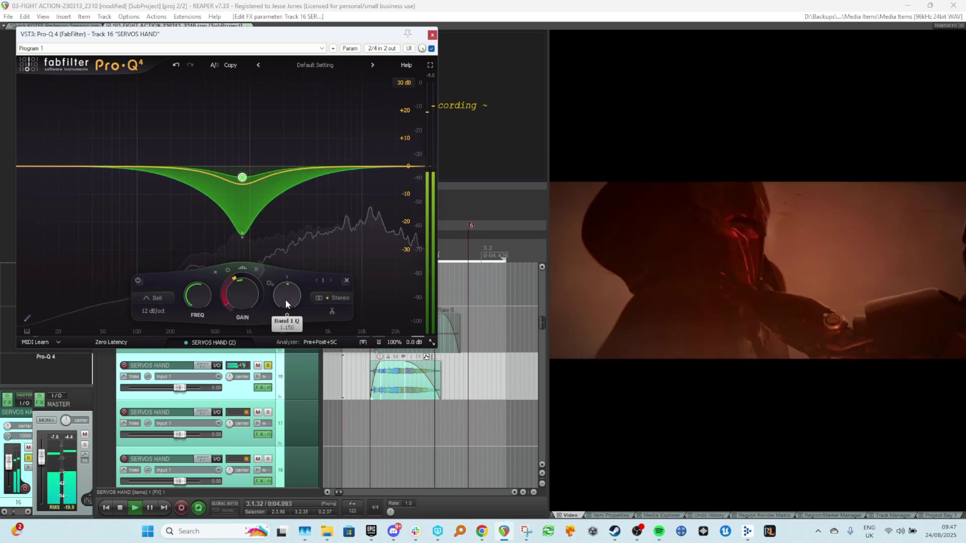
scroll(415, 409, "up", 1)
key("space")
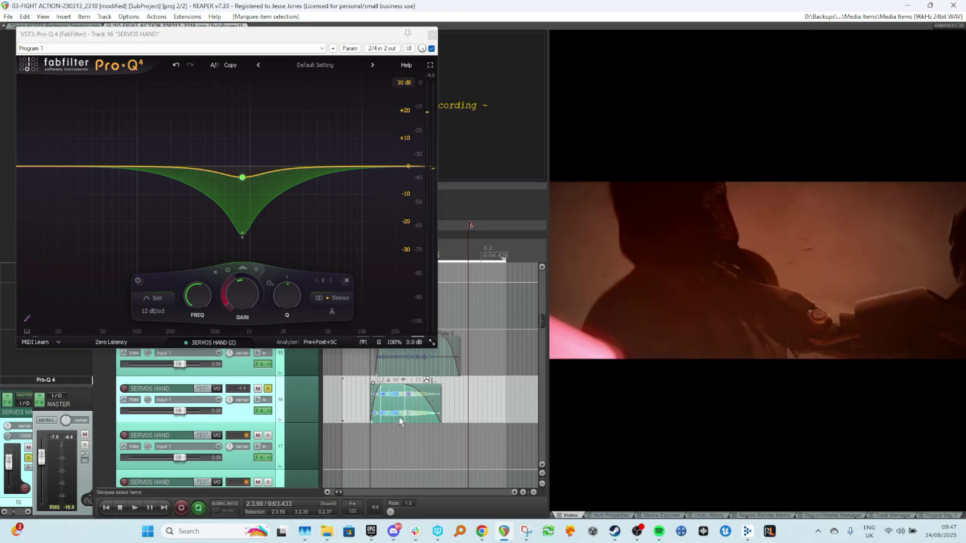
Preview the servo items with the EQ cut, then close the Pro-Q 4 window.
key("space")
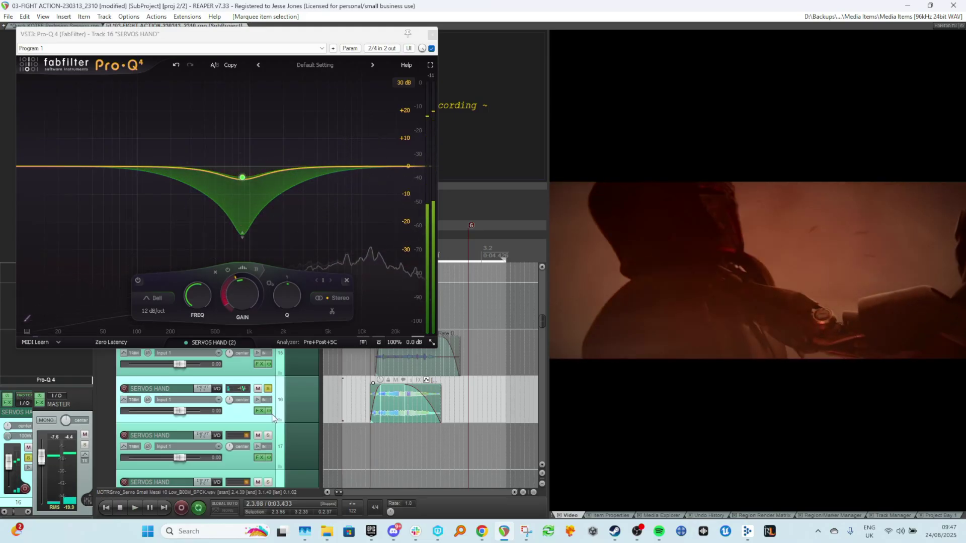
key("space")
left_click(431, 35)
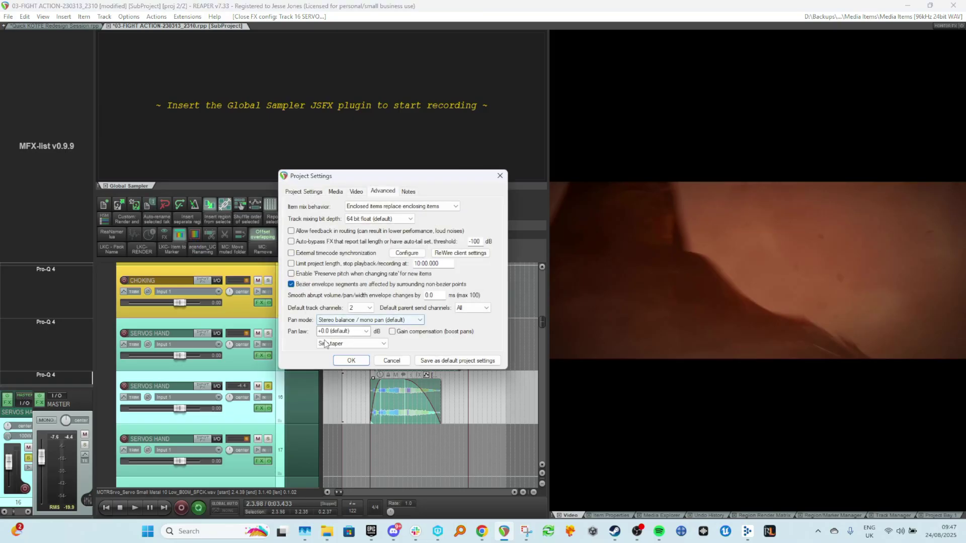
Set the project's pan mode to Dual pan in the advanced project settings.
left_click(360, 320)
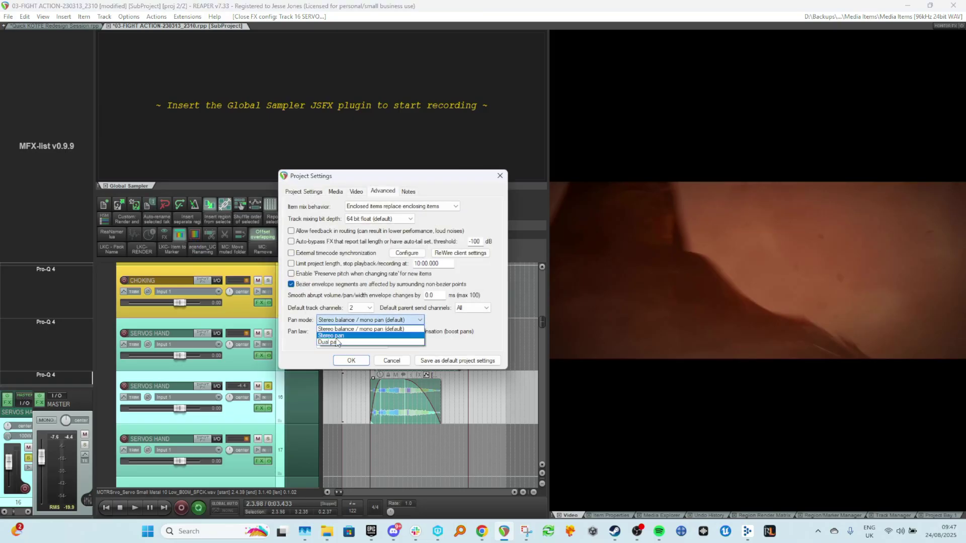
left_click(340, 342)
left_click(342, 361)
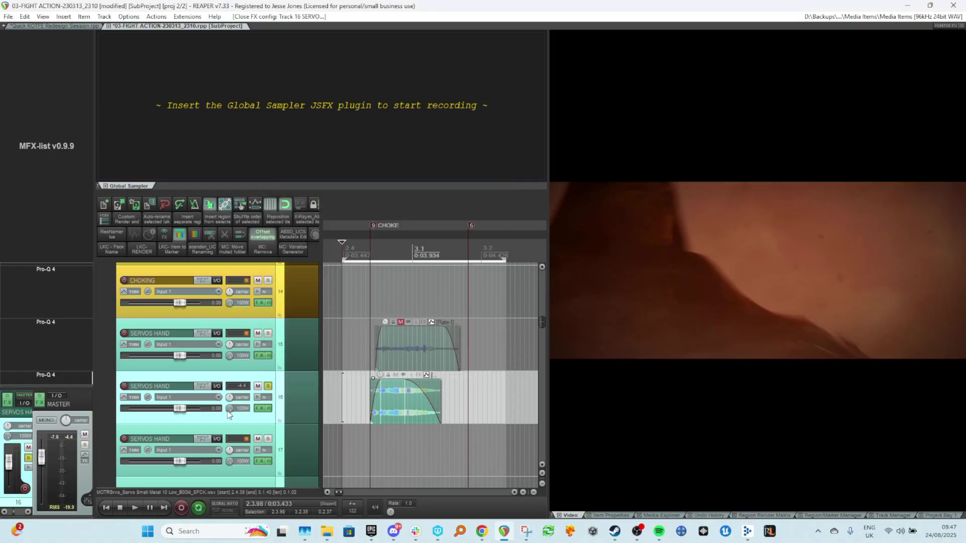
Preview the servo items and lower the track 16 servo item's volume slightly.
mouse_move(228, 411)
left_mouse_down()
mouse_move(228, 430)
mouse_move(229, 409)
left_mouse_up()
left_click(353, 390)
key("space")
key("space")
left_click_drag(380, 375, 379, 380)
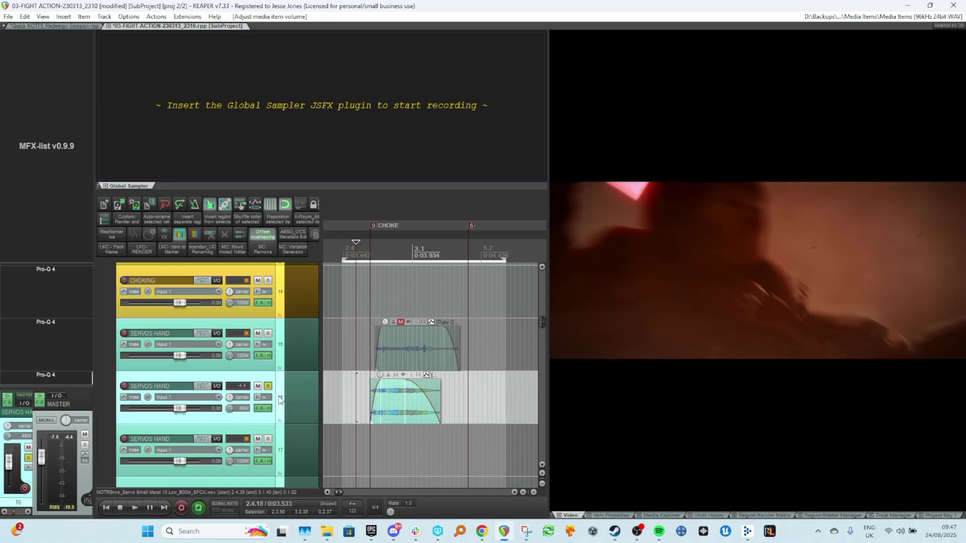
Solo track 16 and preview the servo layers against the picture several times.
left_click(268, 387)
scroll(347, 362, "down", 3)
left_click(354, 352)
key("space")
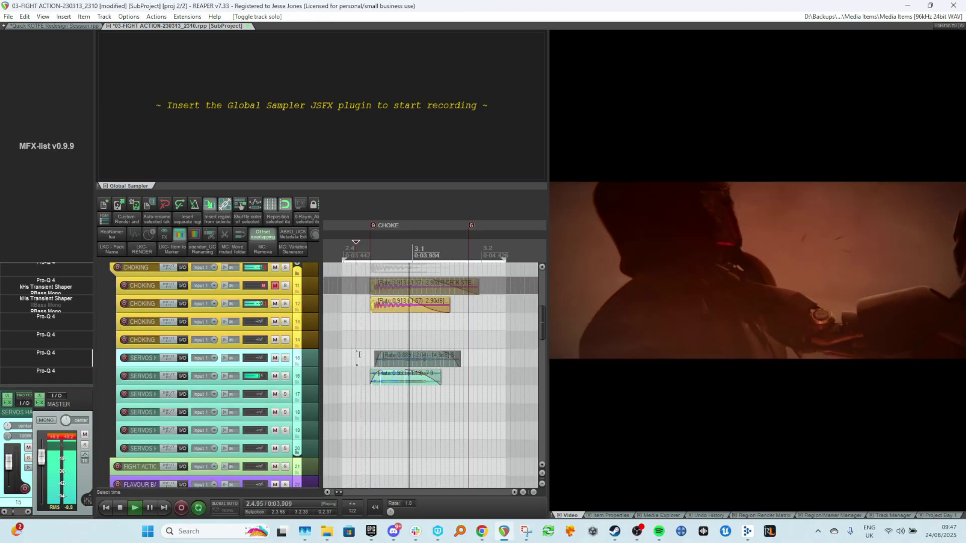
key("space")
scroll(354, 353, "left", 1)
left_click(345, 346)
key("space")
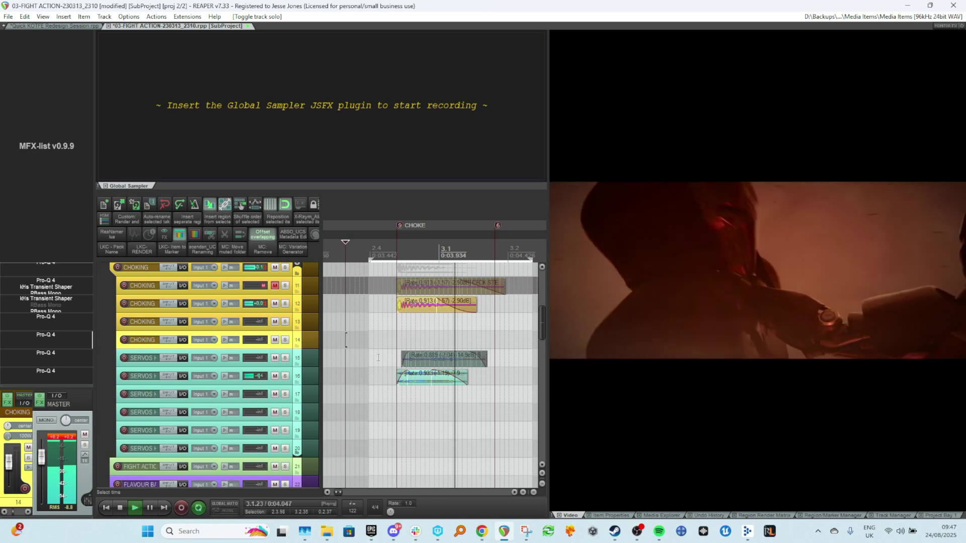
key("space")
scroll(391, 366, "down", 2)
key("space")
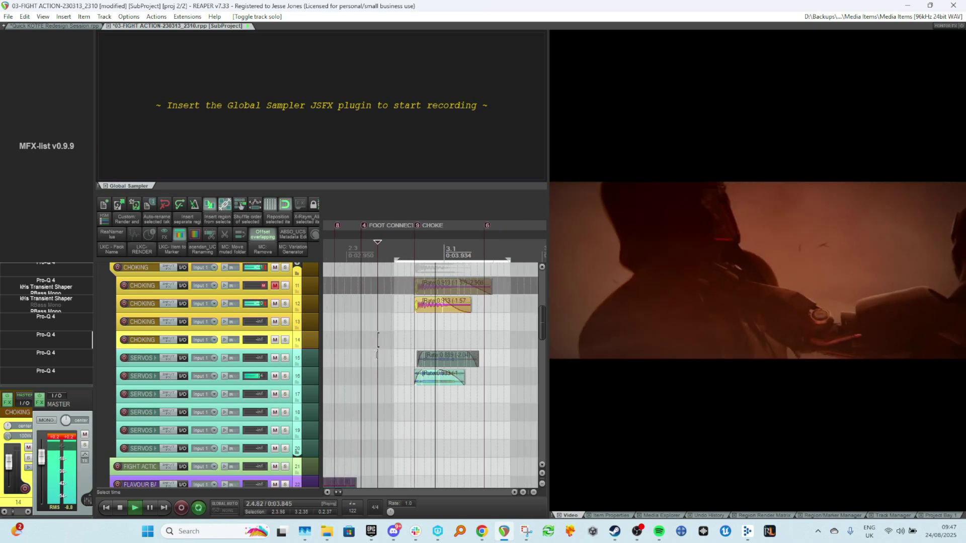
key("space")
key("space")
Compare the servo layers by muting and unmuting track 16 during playback.
left_click(274, 376)
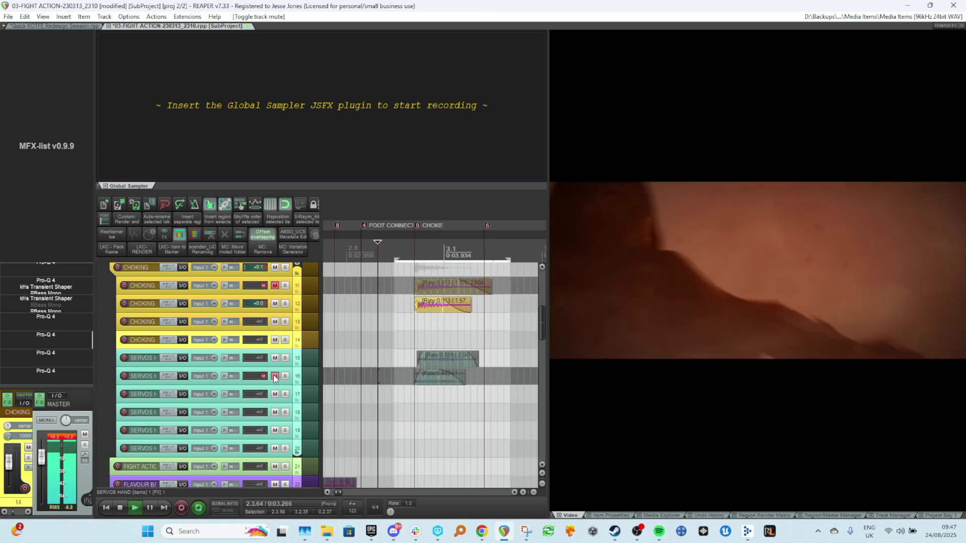
left_click(274, 377)
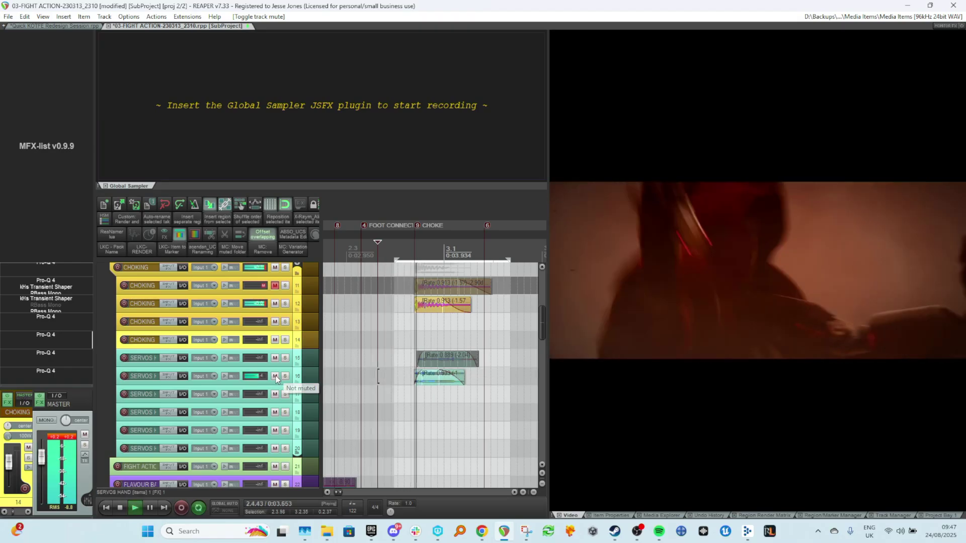
key("space")
key("space")
key("space")
Adjust the fade-in of the track 16 servo item and preview the result.
scroll(435, 370, "up", 6)
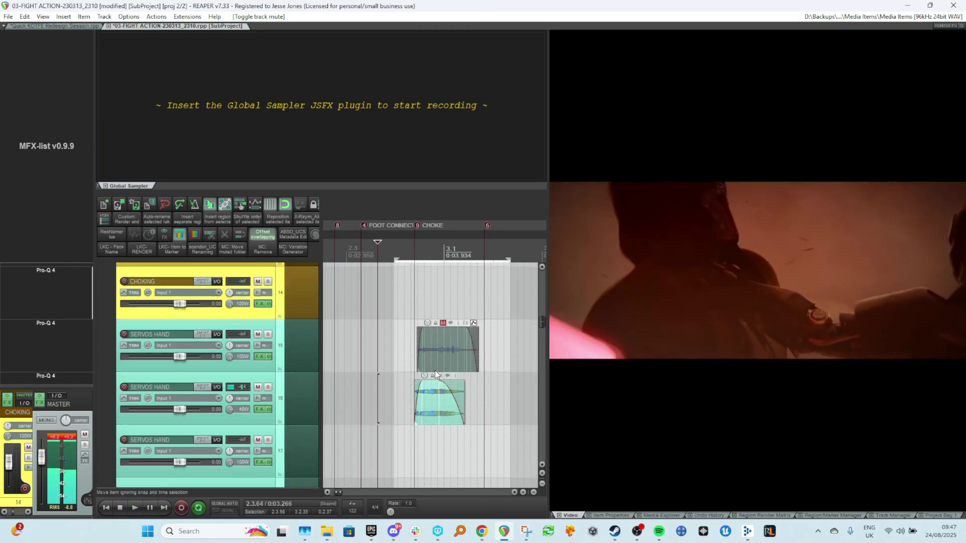
scroll(441, 400, "up", 2)
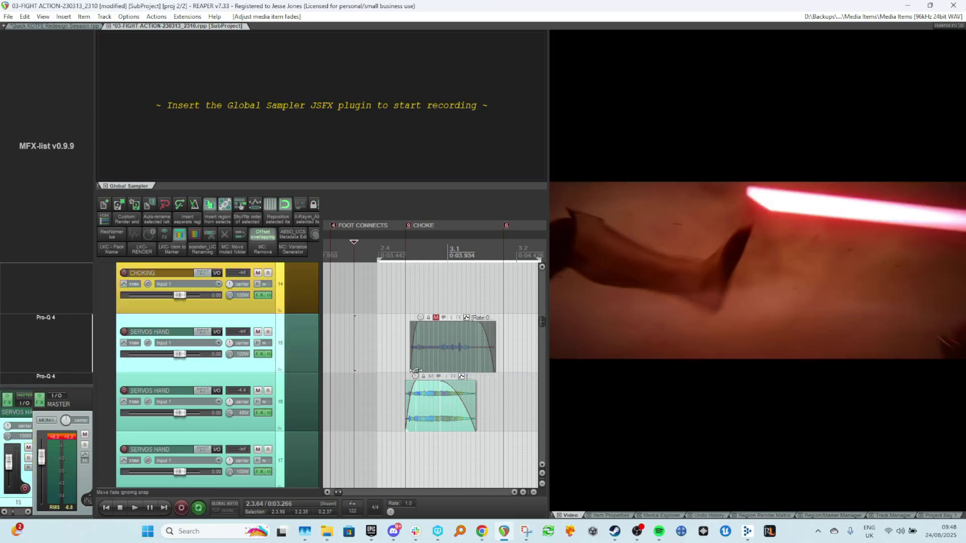
left_click_drag(415, 374, 415, 373)
left_click_drag(424, 417, 436, 424)
left_click(369, 398)
key("space")
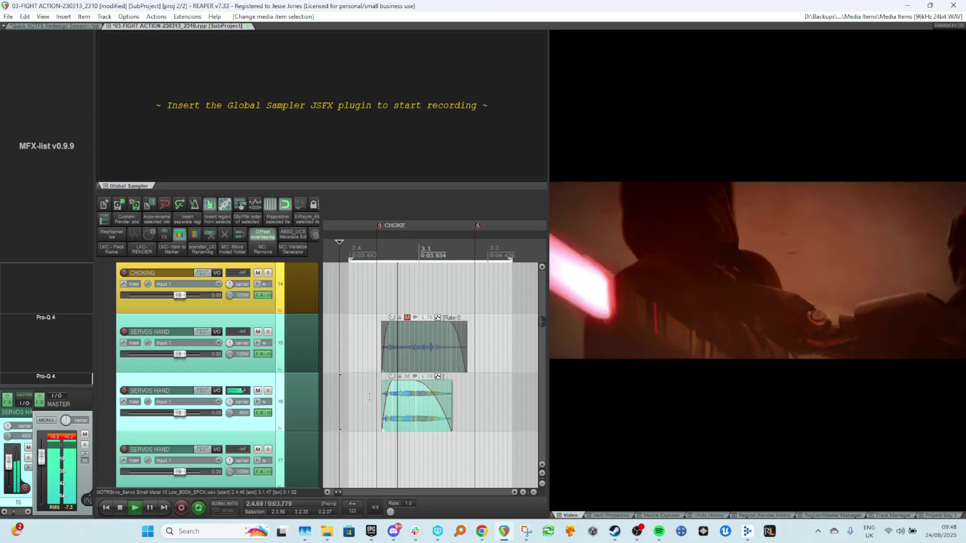
key("space")
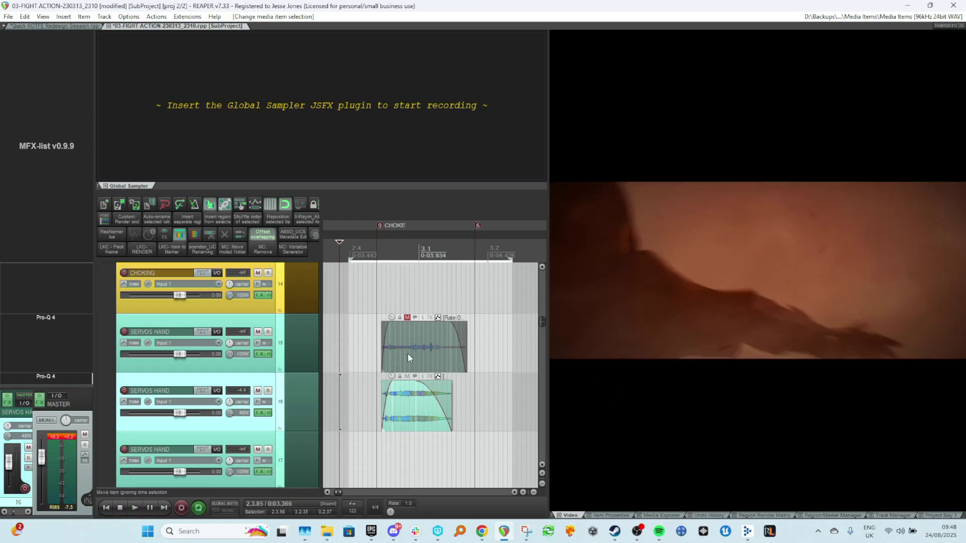
Select the servo item on track 17, solo that track, and preview it.
scroll(428, 352, "down", 3)
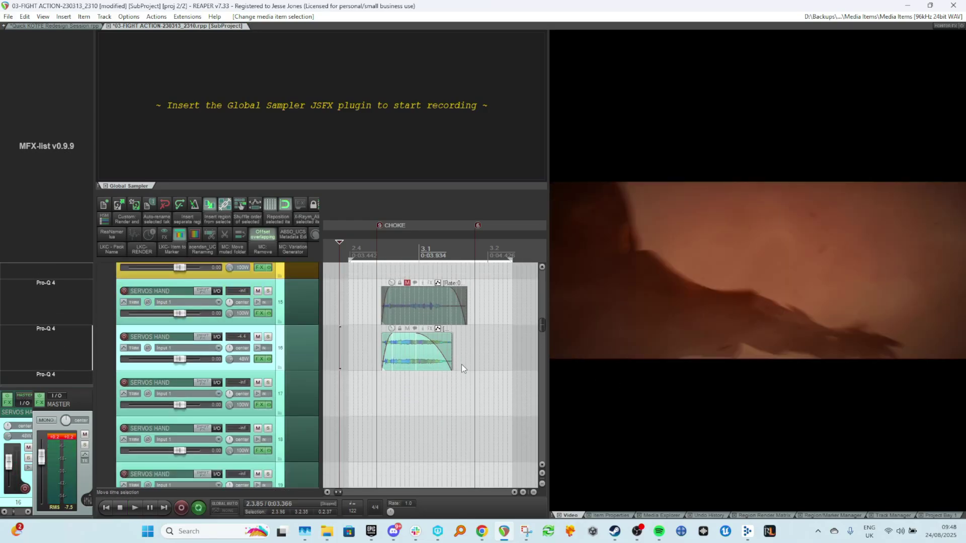
scroll(460, 358, "down", 2)
scroll(478, 327, "down", 1)
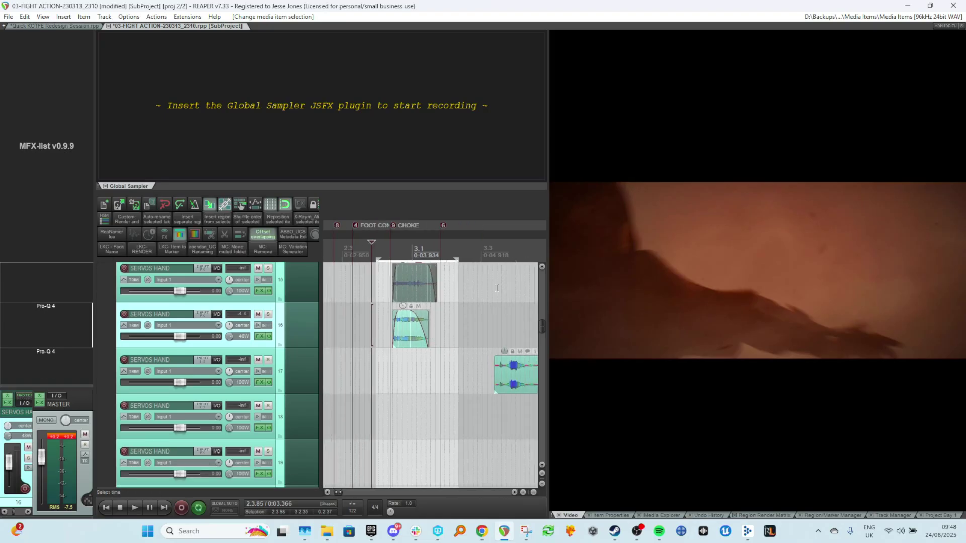
scroll(496, 288, "down", 2)
scroll(415, 383, "down", 1)
scroll(416, 382, "down", 2)
left_click(438, 348)
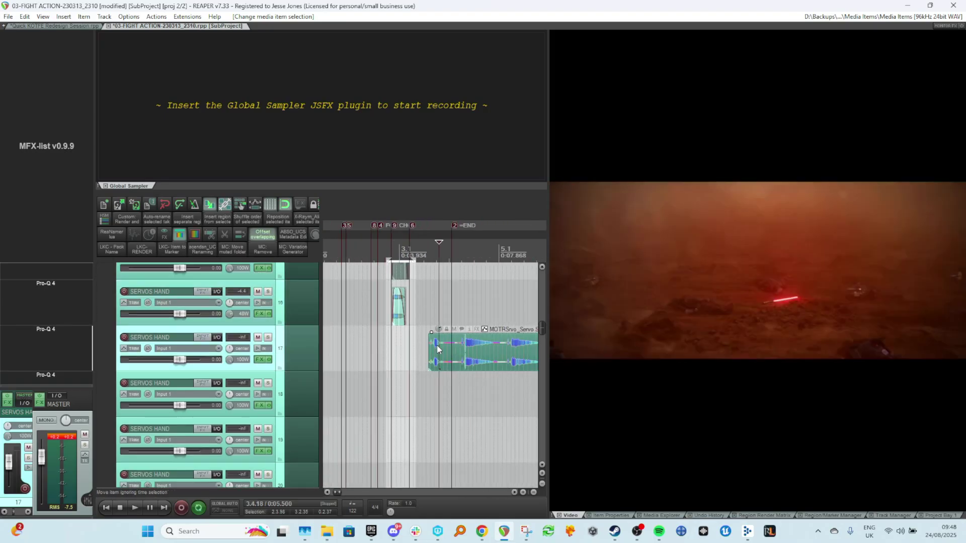
key("alt+s")
key("space")
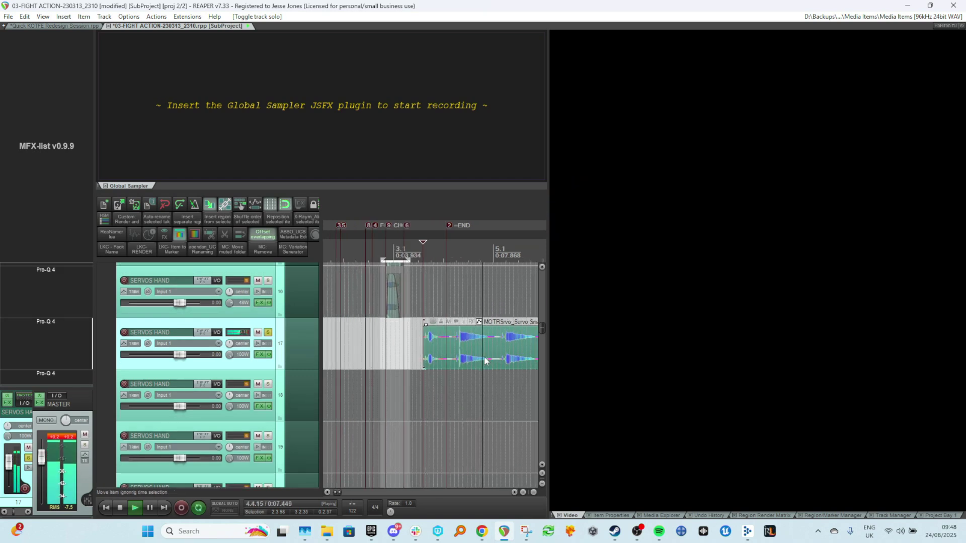
key("space")
Split a short piece off the track 17 servo item and copy it back to the choke moment.
left_click(442, 344)
key("s")
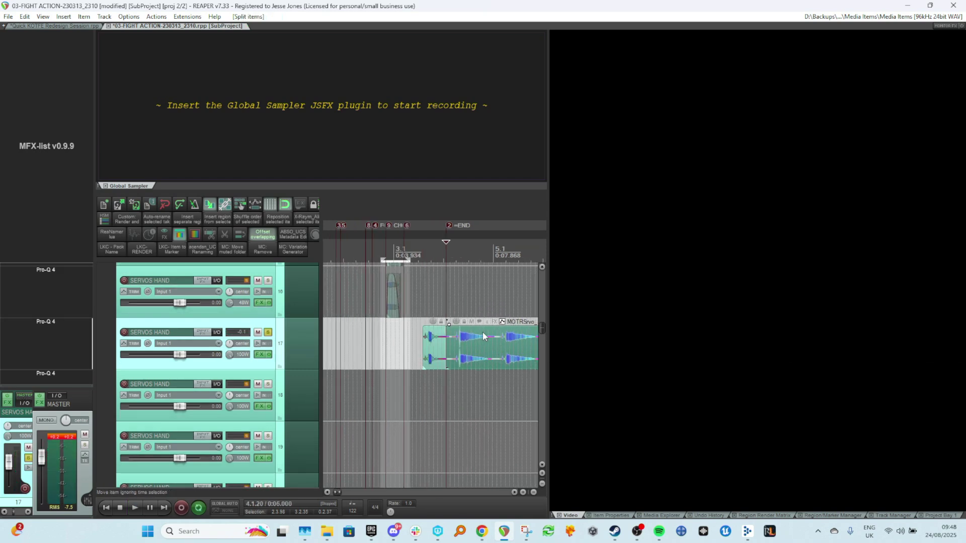
left_click(475, 347)
scroll(453, 343, "down", 3)
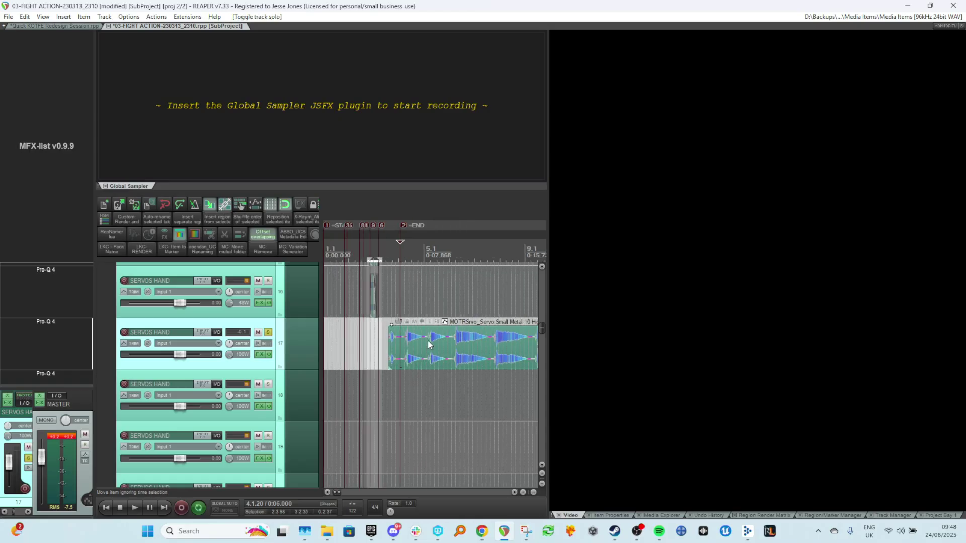
left_click_drag(399, 306, 387, 308)
left_click_drag(402, 348, 358, 341)
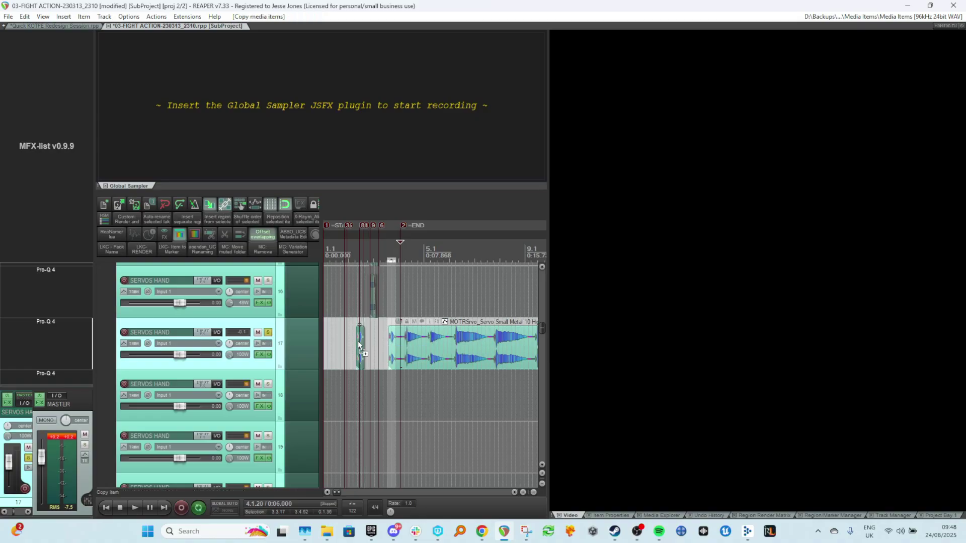
Move the remainder of the track 17 servo item later and mute it.
left_click_drag(421, 345, 488, 342)
scroll(488, 343, "down", 2)
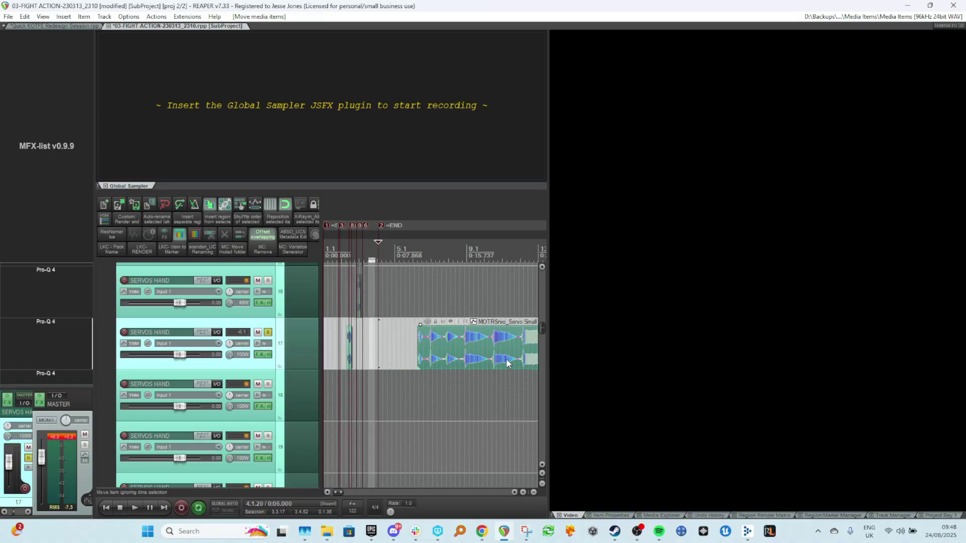
key("ctrl+m")
scroll(369, 344, "up", 4)
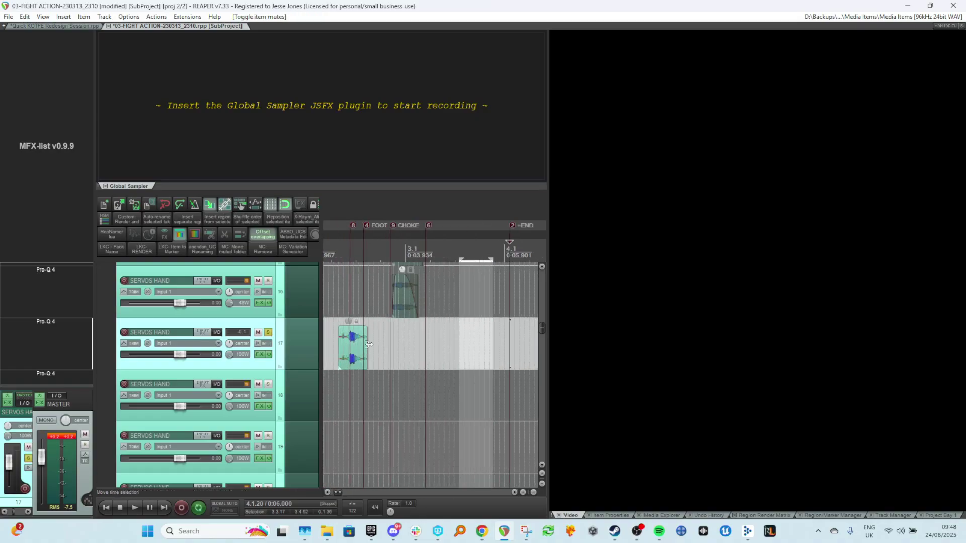
Open the Media Explorer on the My UCS Sounds folder and clear the search field.
left_click(661, 516)
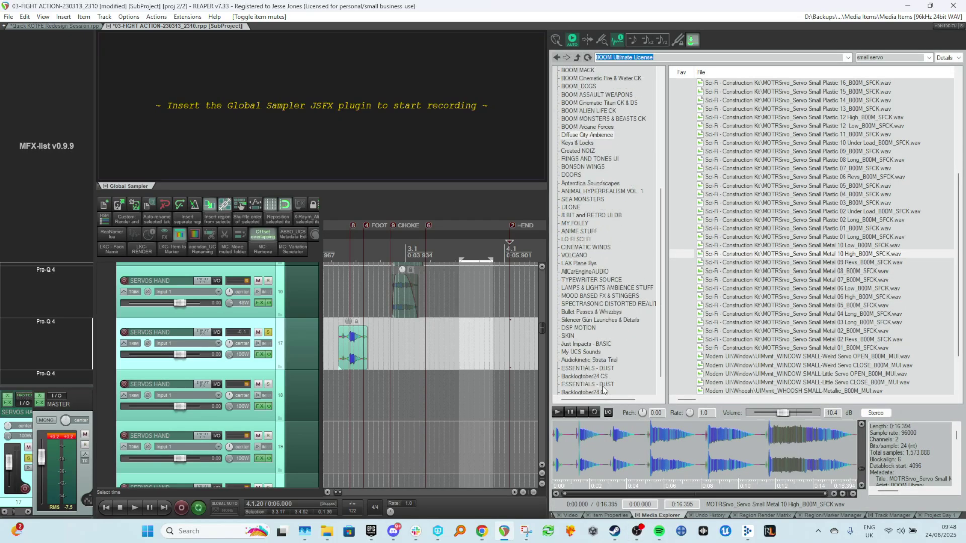
left_click(578, 352)
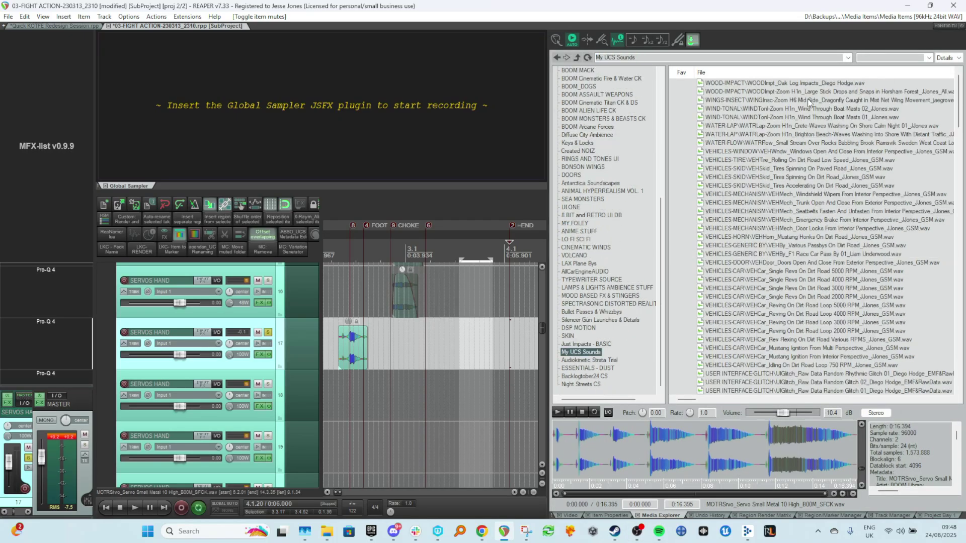
left_click(875, 58)
scroll(861, 200, "down", 15)
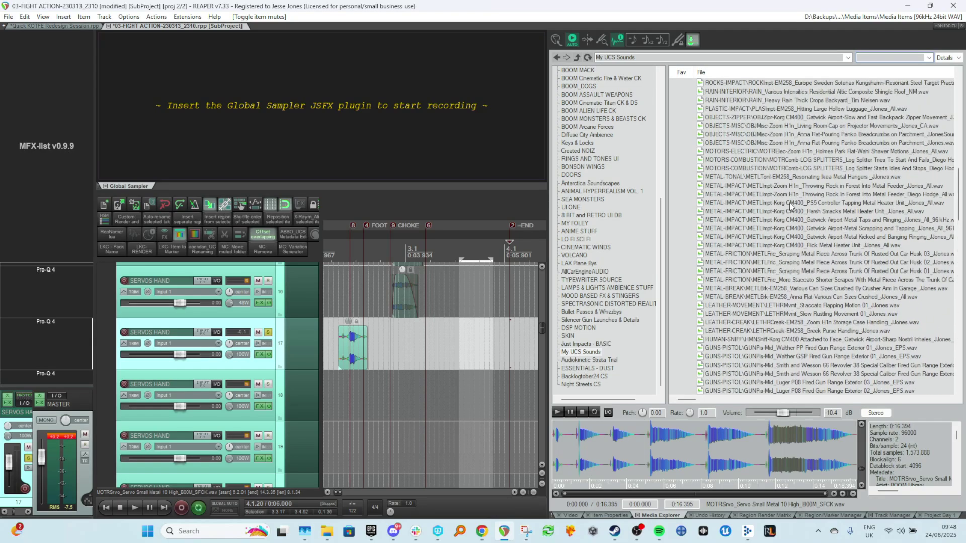
scroll(789, 202, "down", 20)
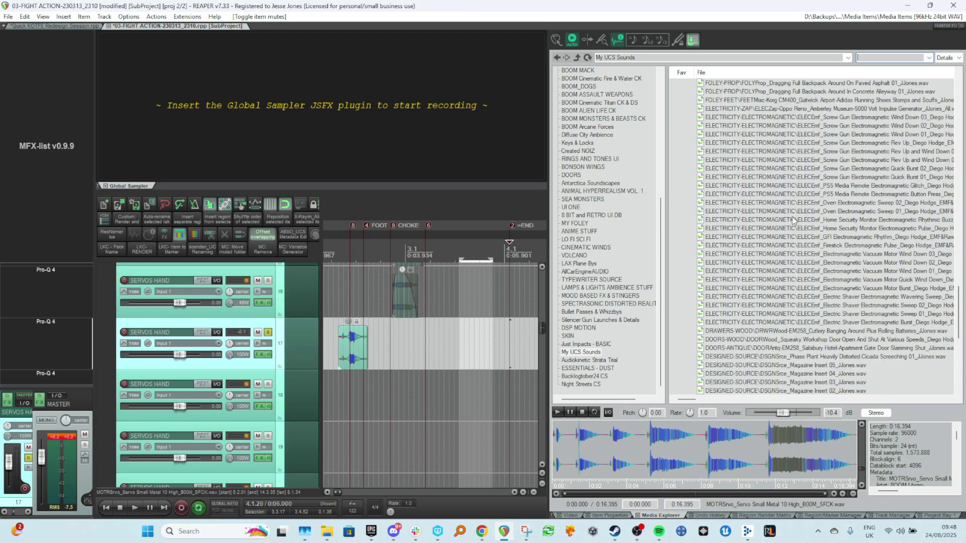
Audition the electromagnetic motor and sweep sounds in the My UCS Sounds list.
left_click(836, 273)
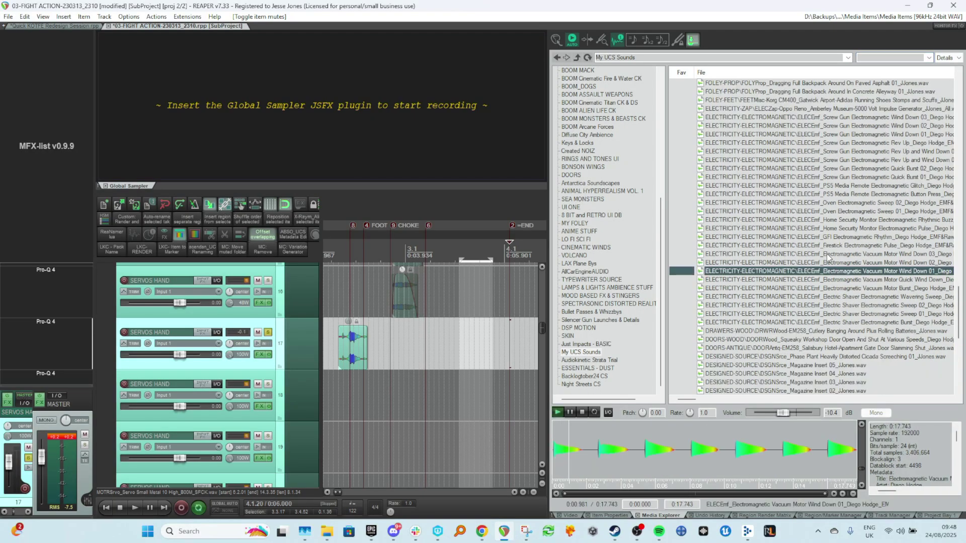
key("Up")
key("Up")
key("Up")
key("Up")
key("Up")
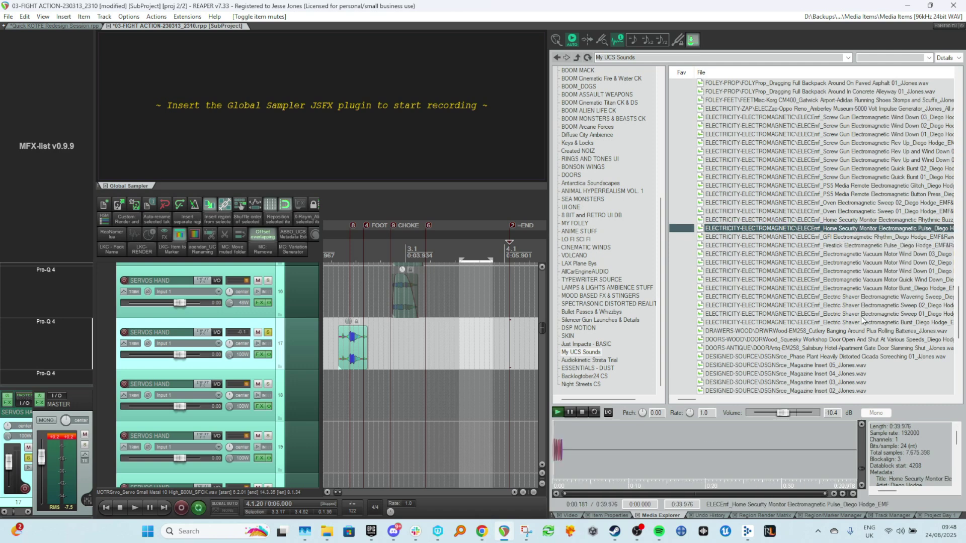
key("Up")
key("Up")
key("Up")
key("Up")
key("Up")
left_click(851, 279)
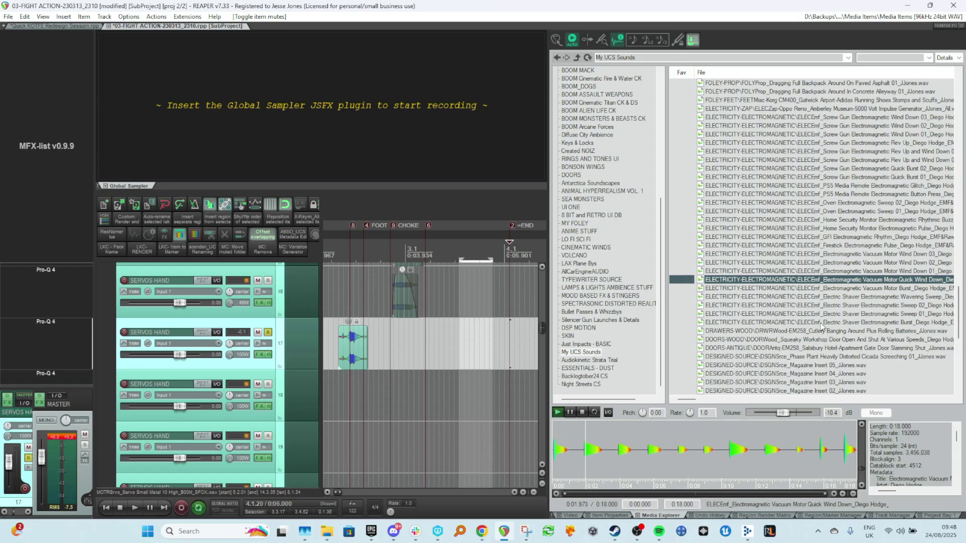
left_click(874, 289)
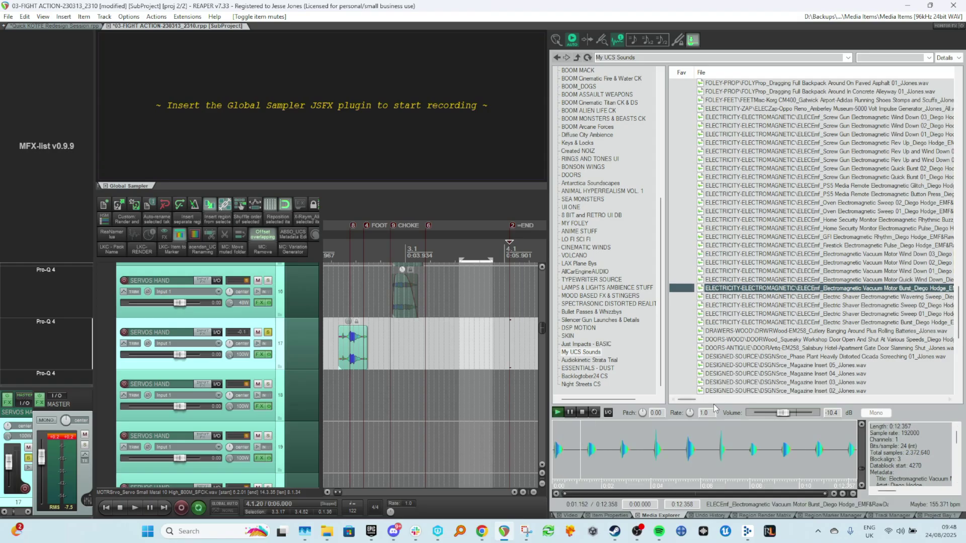
Audition the electromagnetic vacuum motor burst at different playback rates, then step down to the electric shaver burst.
left_click(620, 446)
left_click_drag(631, 454, 622, 456)
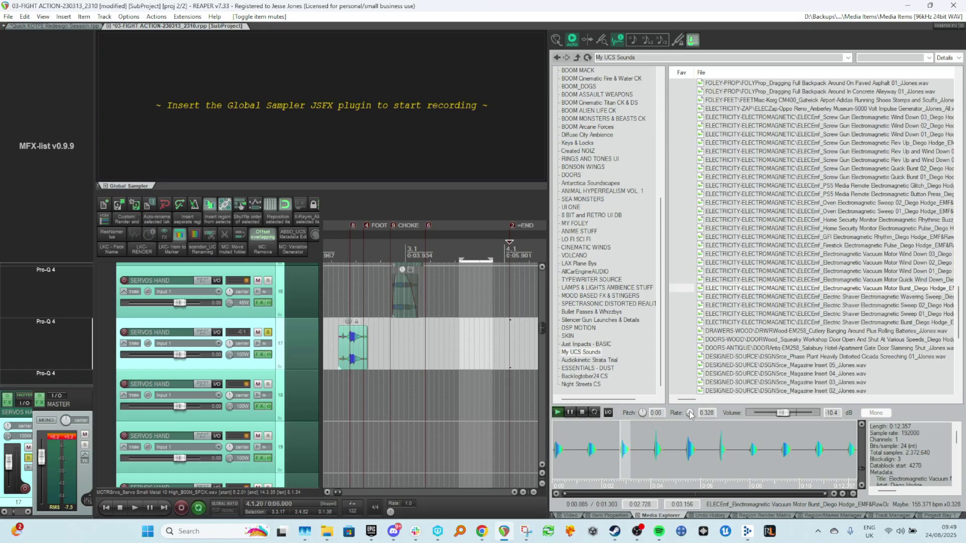
left_click_drag(605, 441, 556, 461)
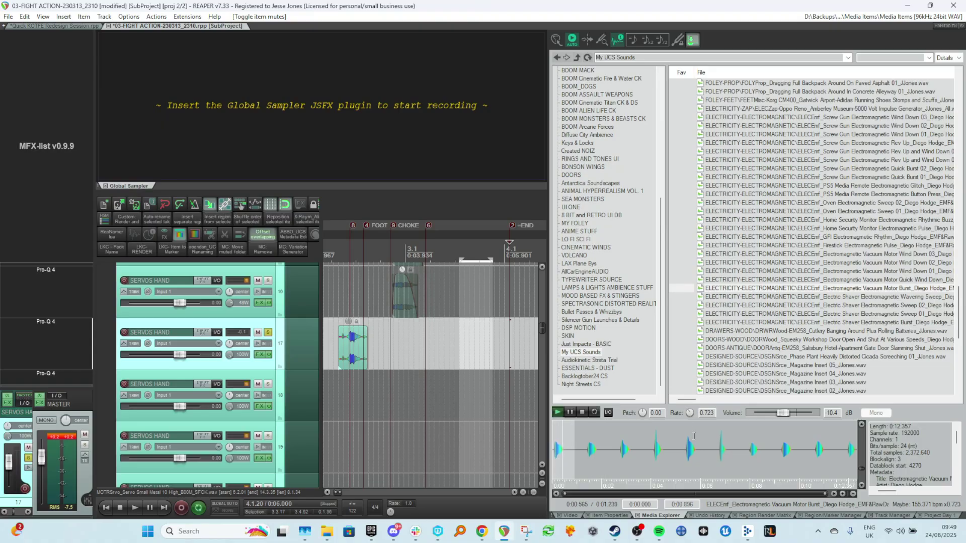
left_click_drag(701, 438, 684, 452)
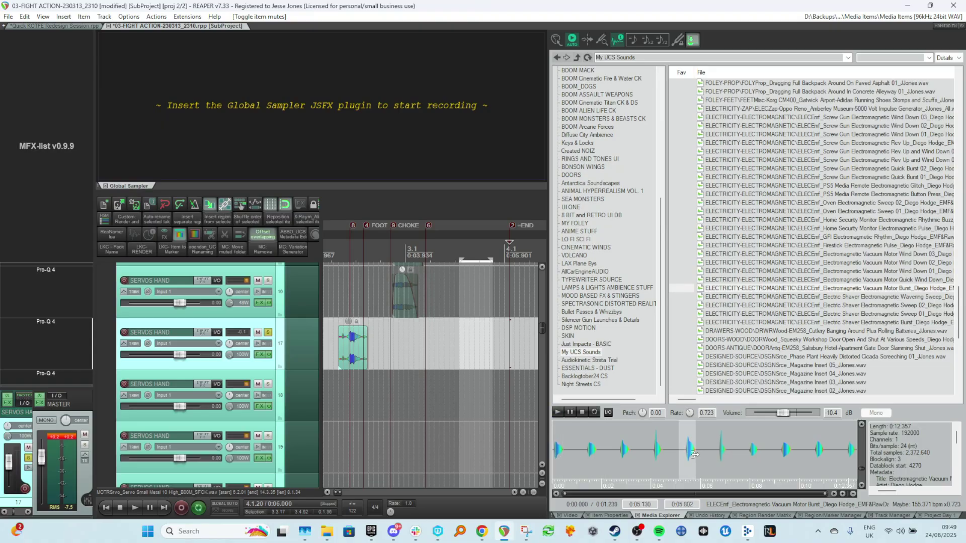
left_click(725, 460)
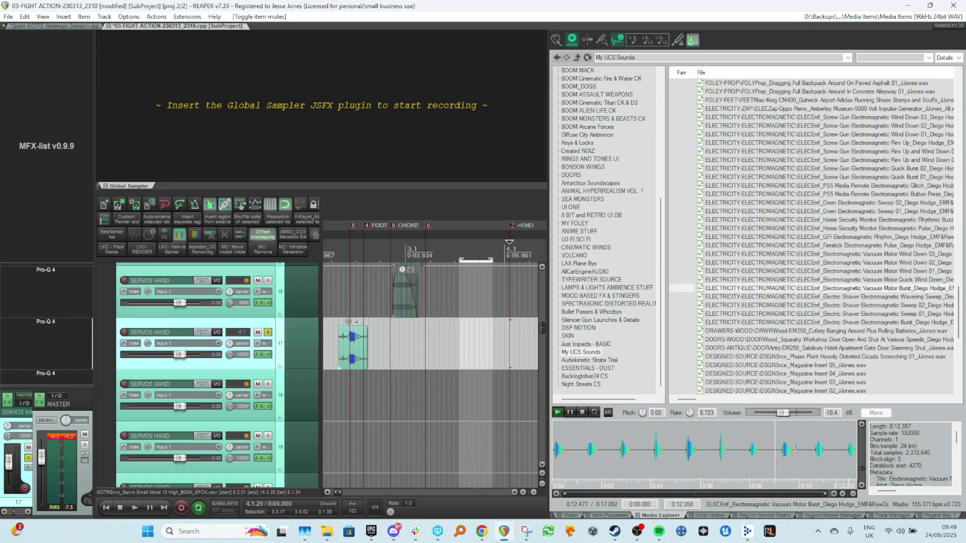
left_click_drag(811, 446, 836, 454)
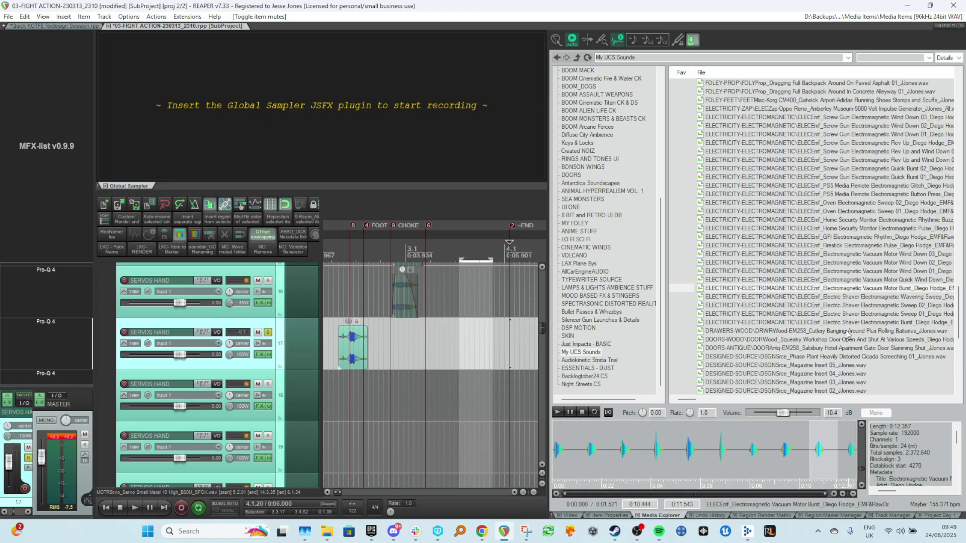
key("Down")
key("Down")
key("Down")
key("Down")
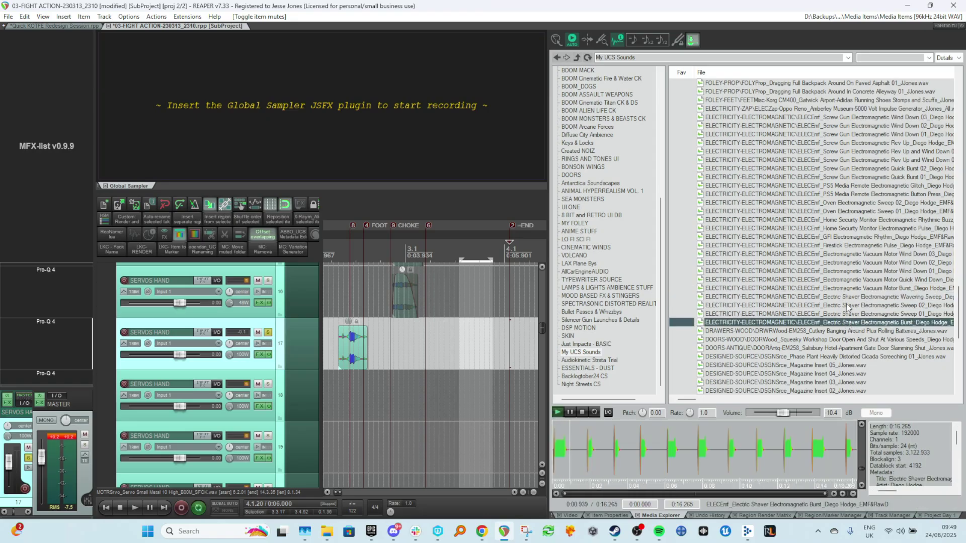
Search the sound list for "shaver" and audition parts of the shaver motions recording.
left_click(586, 453)
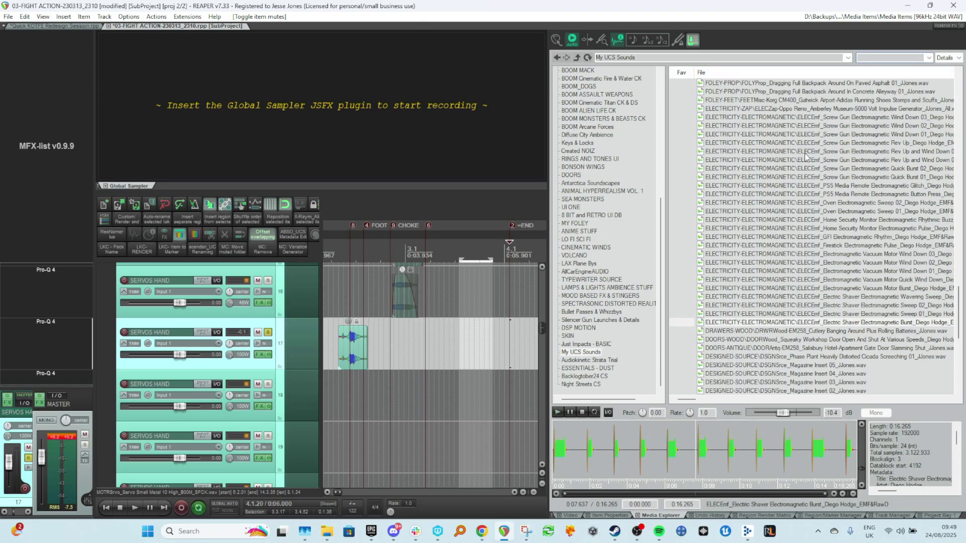
type("shaver")
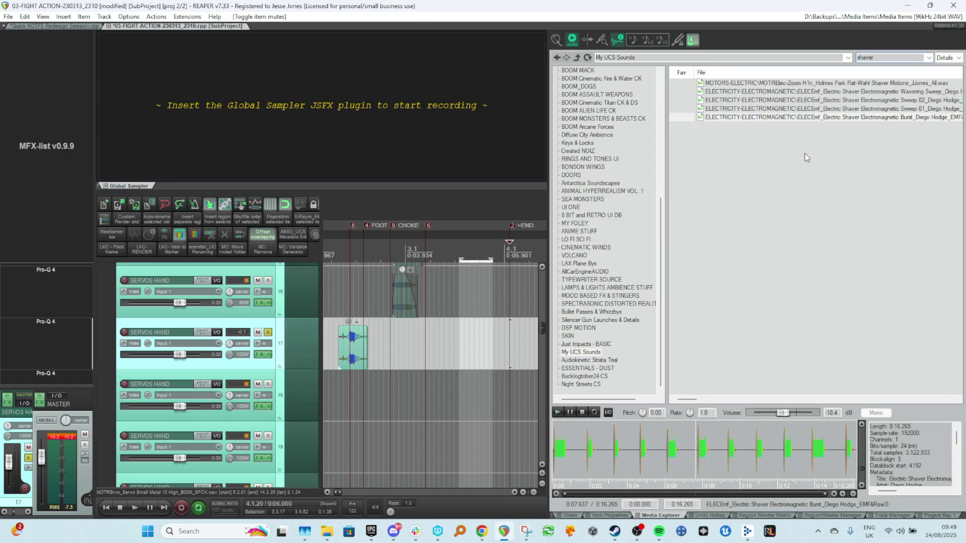
left_click(916, 85)
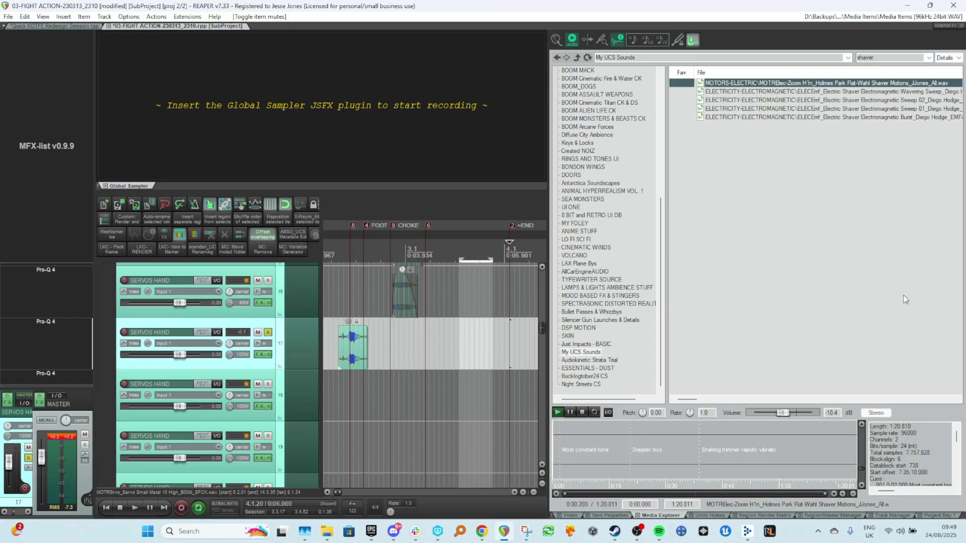
left_click(674, 439)
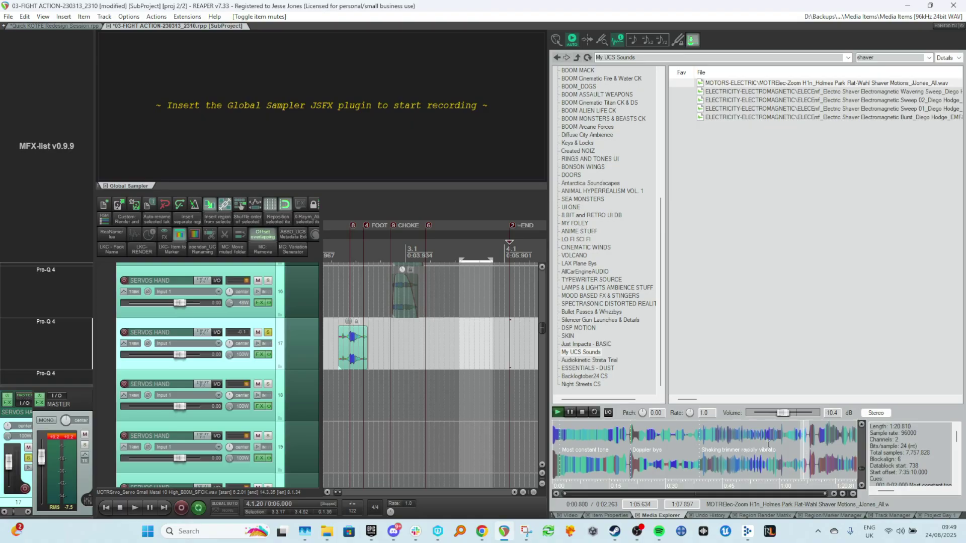
left_click_drag(747, 439, 760, 438)
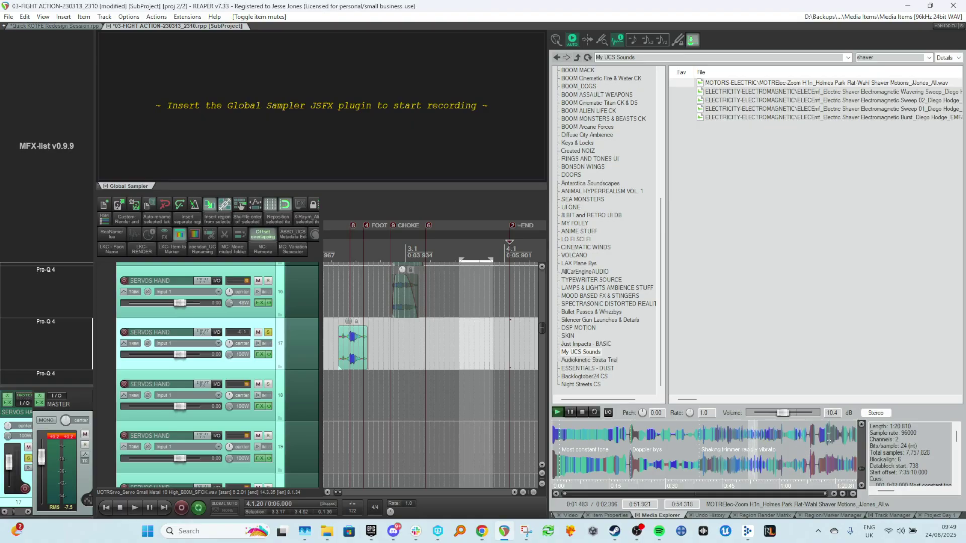
mouse_move(820, 437)
left_mouse_down()
mouse_move(841, 440)
mouse_move(817, 441)
left_mouse_up()
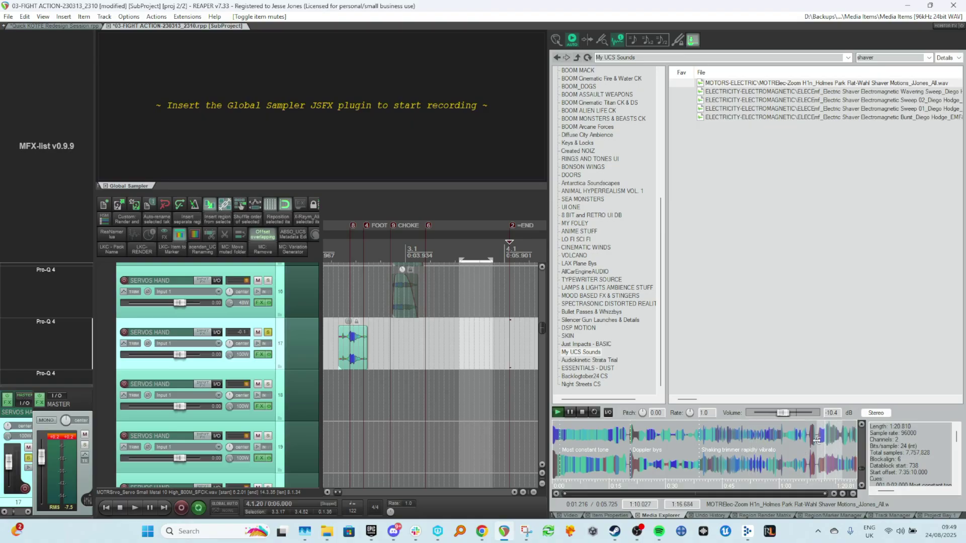
left_click_drag(751, 439, 765, 460)
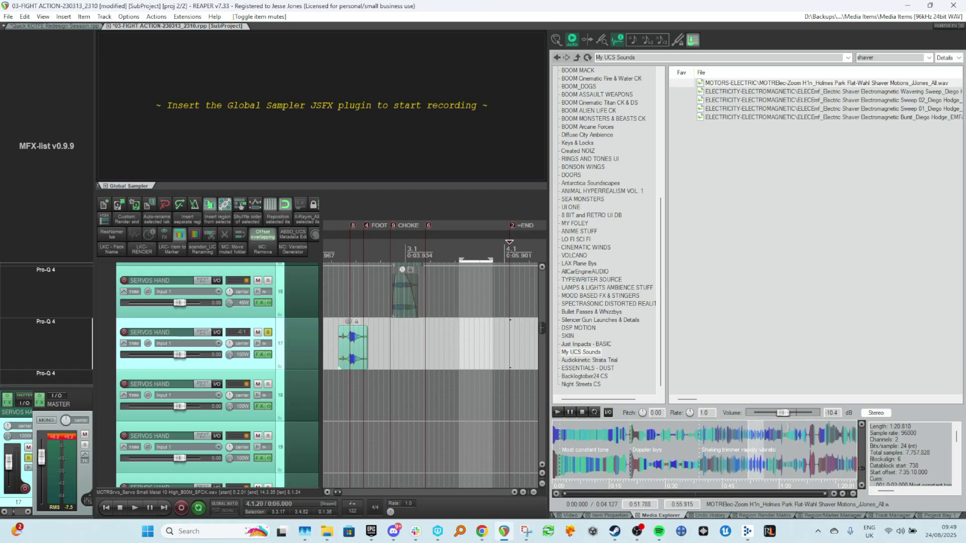
Trim and move the servo item on track 17 so it lines up with the choke moment.
left_click(383, 329)
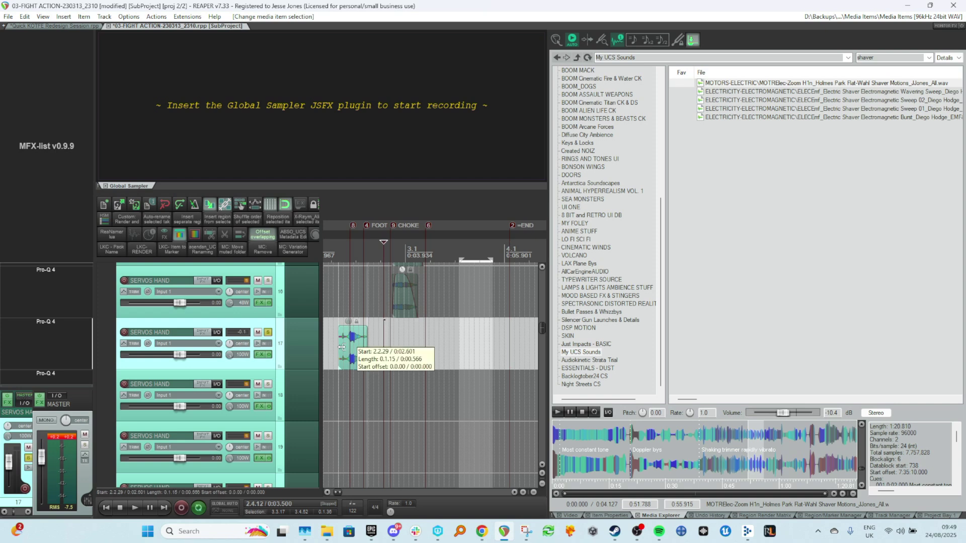
left_click(340, 347)
scroll(340, 356, "up", 2)
scroll(354, 350, "up", 4)
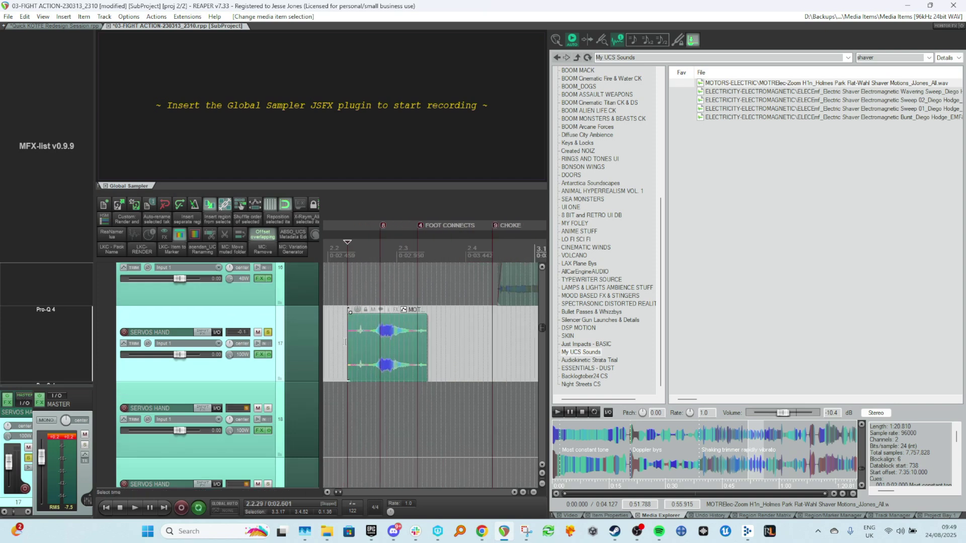
left_click_drag(354, 352, 374, 372)
key("space")
key("space")
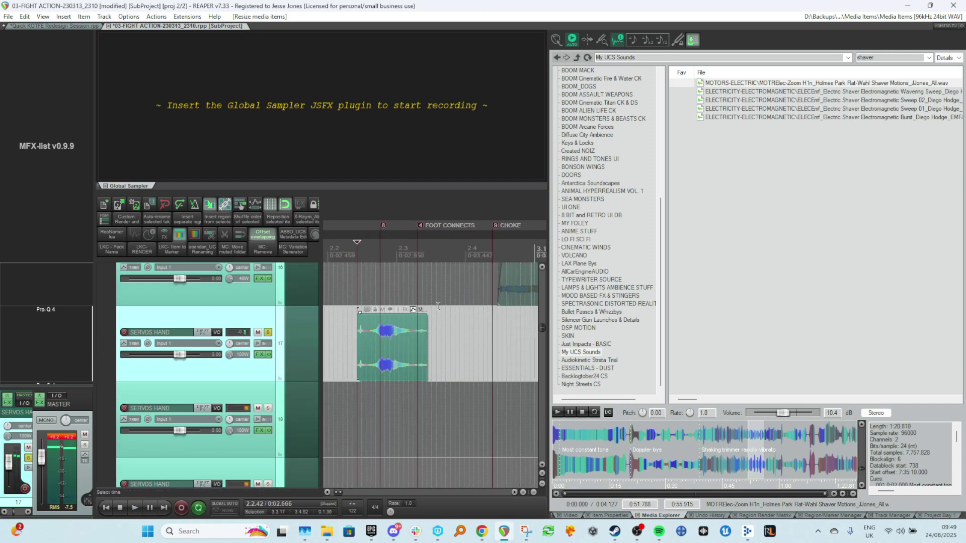
left_click_drag(423, 319, 432, 351)
key("space")
key("space")
mouse_move(431, 316)
left_mouse_down()
mouse_move(412, 336)
mouse_move(453, 334)
left_mouse_up()
scroll(396, 355, "down", 3)
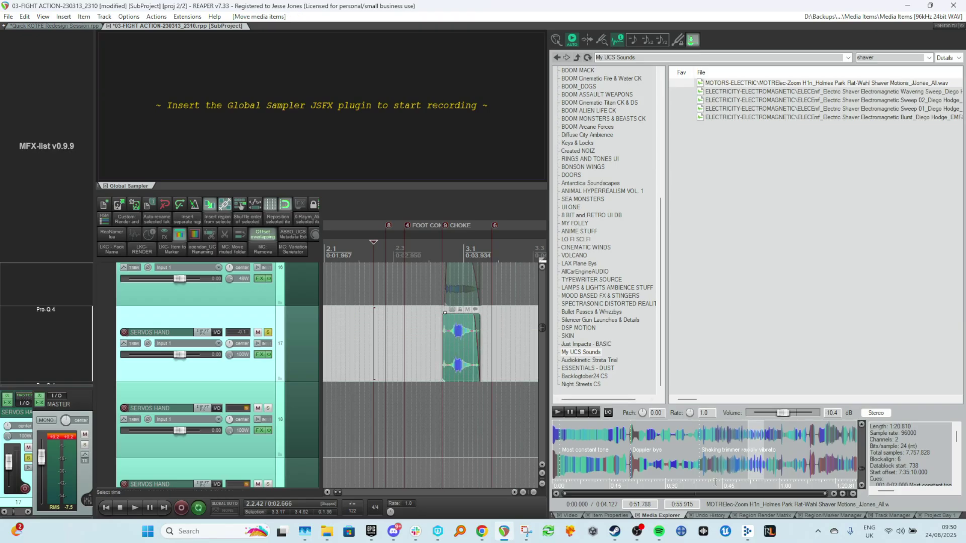
Switch to the video window and play back the choke section against the picture.
left_click(570, 515)
left_click(383, 319)
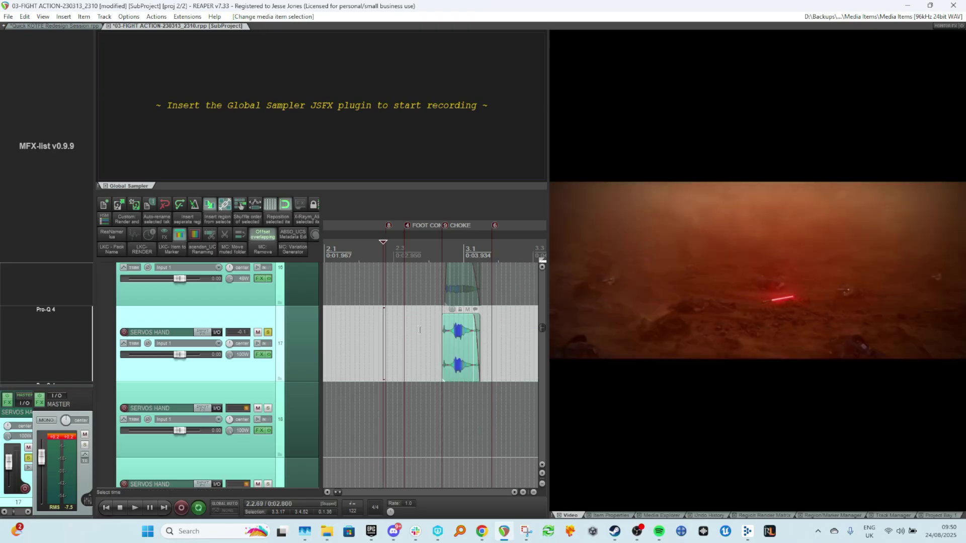
left_click(422, 340)
key("space")
key("space")
left_click(397, 332)
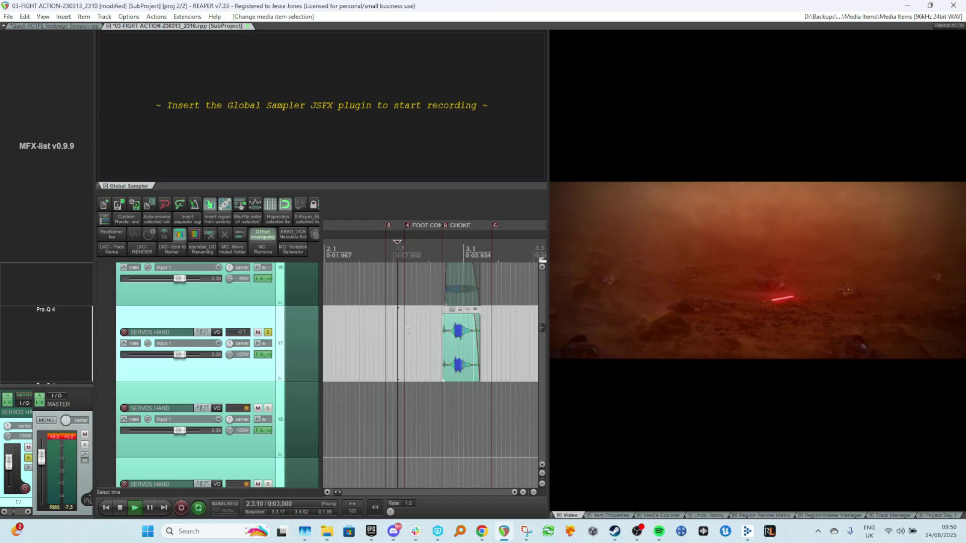
key("space")
key("space")
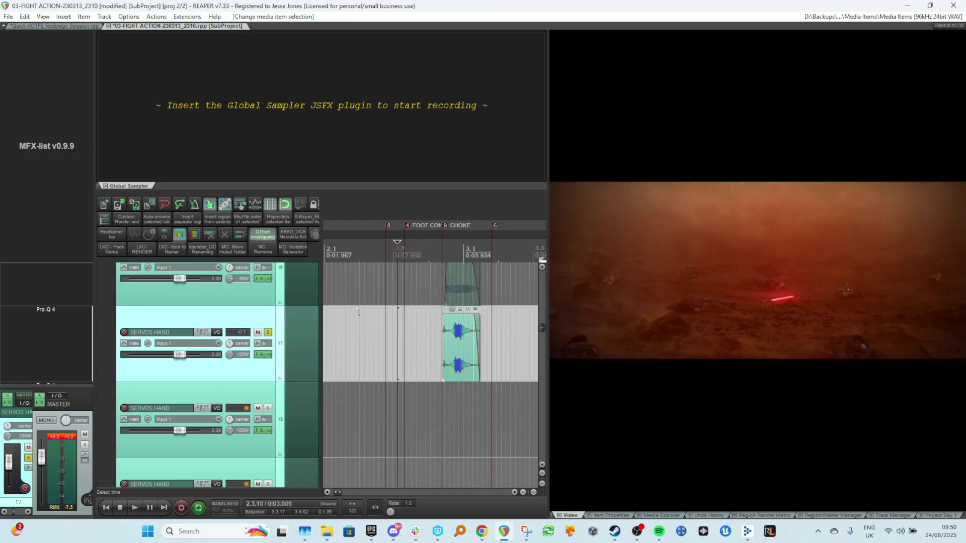
left_click(360, 315)
key("space")
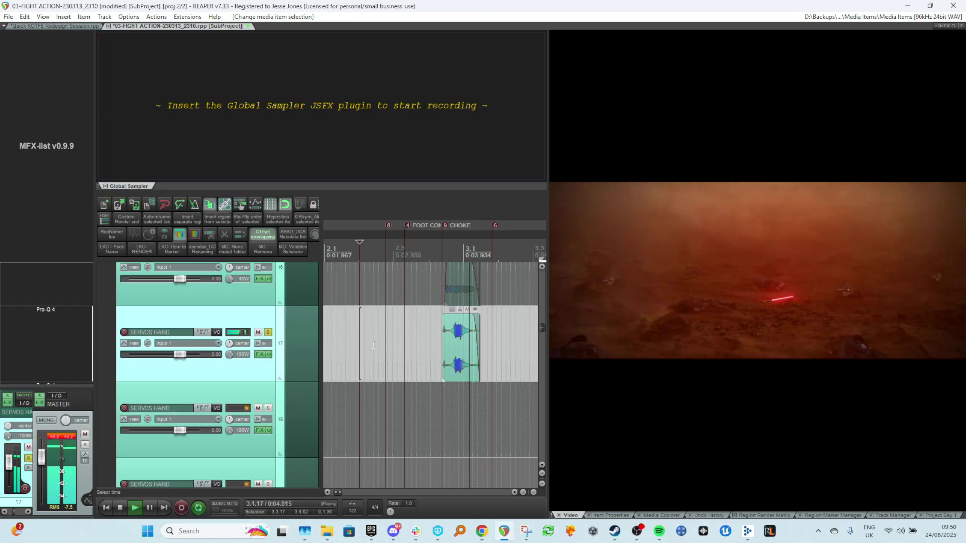
scroll(373, 346, "down", 5)
key("space")
scroll(403, 346, "left", 1)
left_click(403, 346)
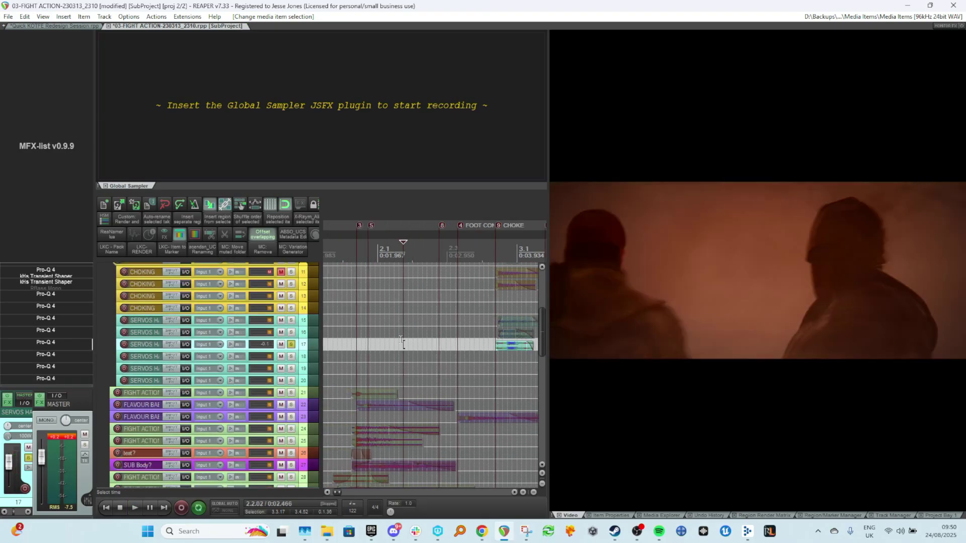
Solo track 17 and mute track 16 while playing back the choke section.
left_click(290, 344)
key("space")
scroll(502, 359, "down", 2)
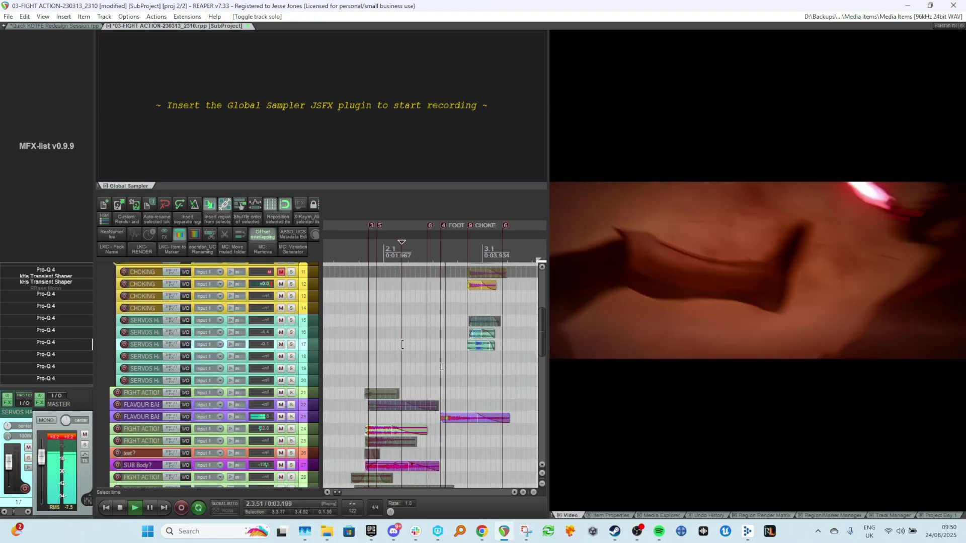
key("space")
scroll(428, 331, "up", 4)
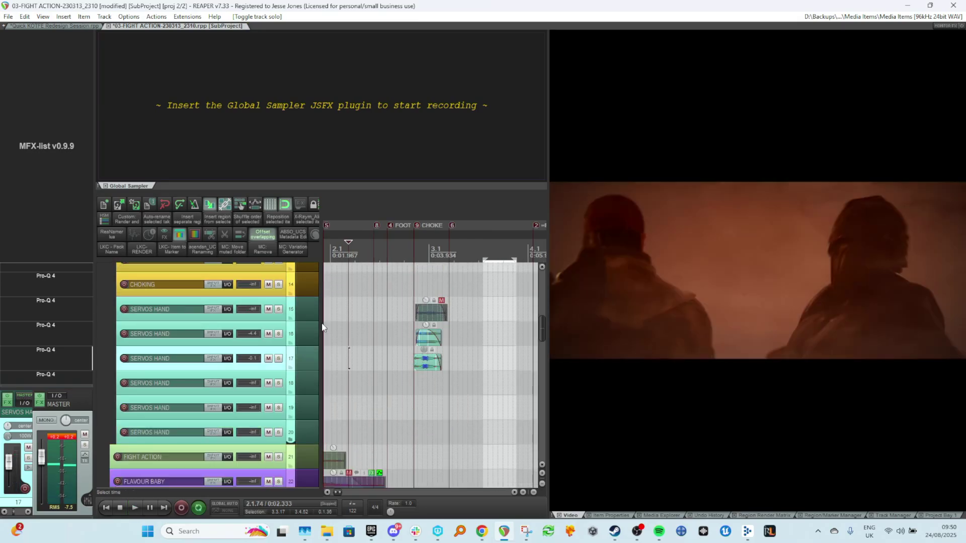
left_click(268, 333)
key("space")
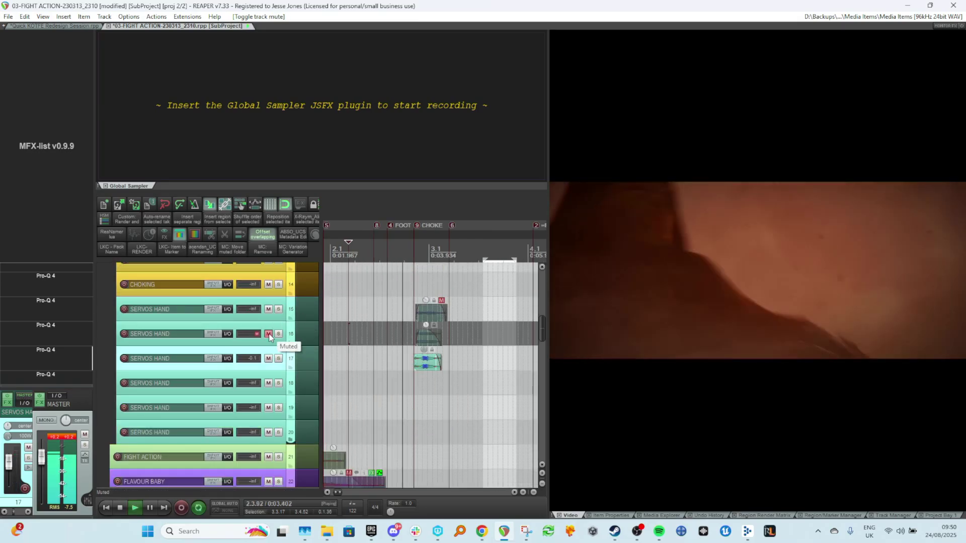
key("space")
scroll(422, 352, "up", 4)
scroll(423, 352, "up", 2)
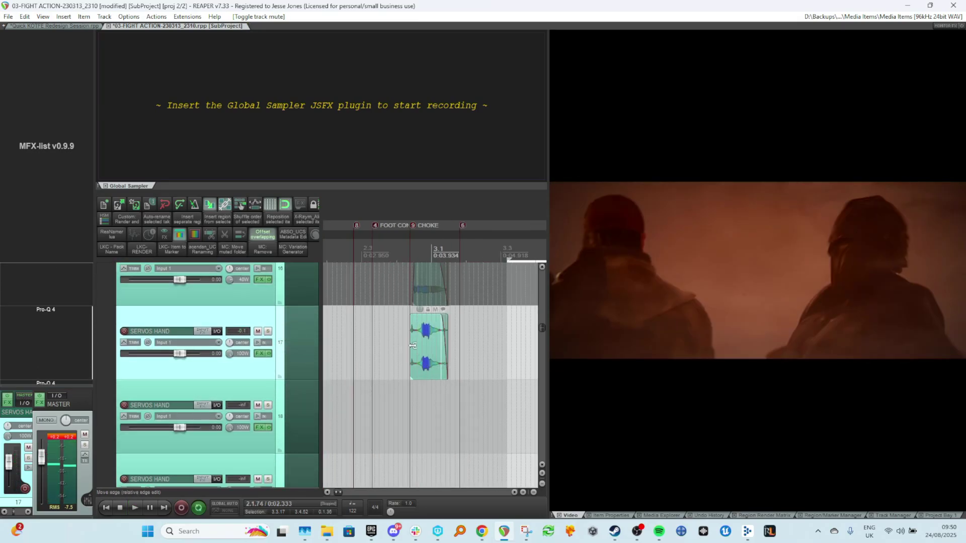
Shift the track 17 servo item slightly earlier and play it back with the video.
left_click_drag(420, 354, 412, 354)
left_click(362, 379)
key("space")
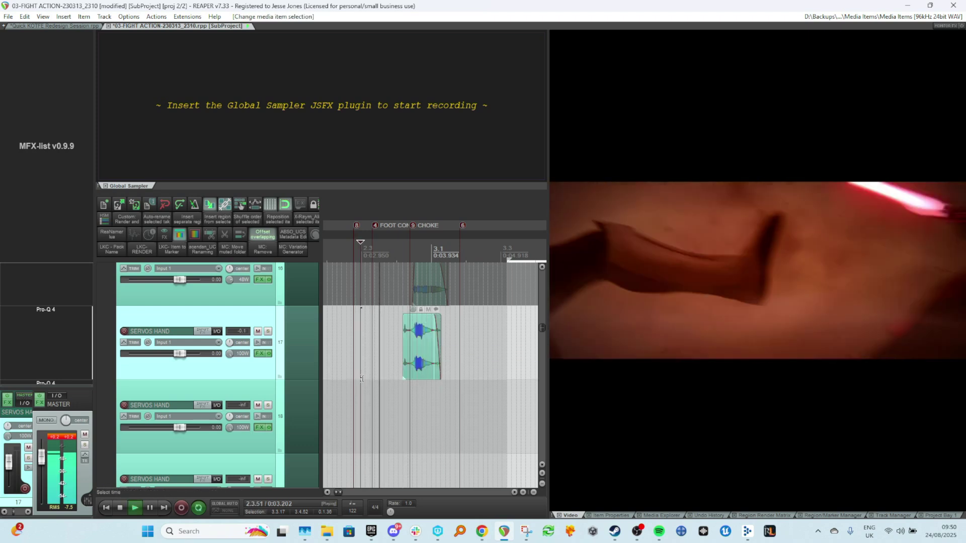
key("space")
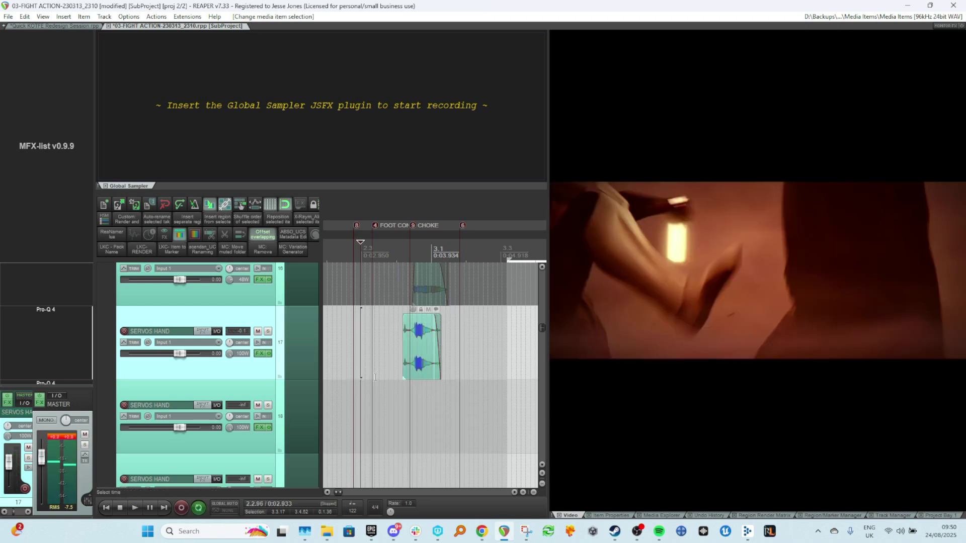
scroll(376, 384, "down", 2)
scroll(375, 380, "down", 3)
scroll(377, 379, "down", 2)
key("space")
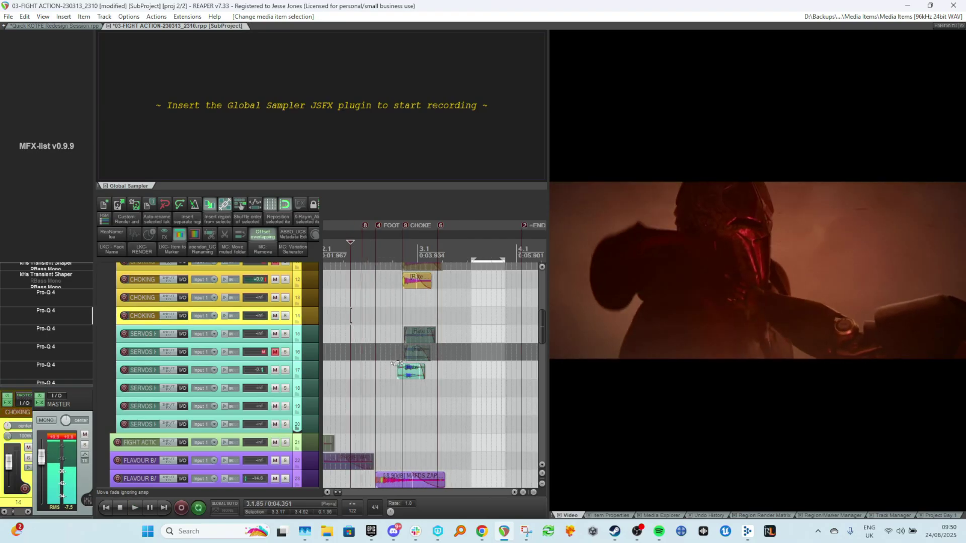
key("space")
Unmute track 16 and mute track 17 to compare the two servo layers in playback.
scroll(420, 370, "up", 3)
left_click(371, 325)
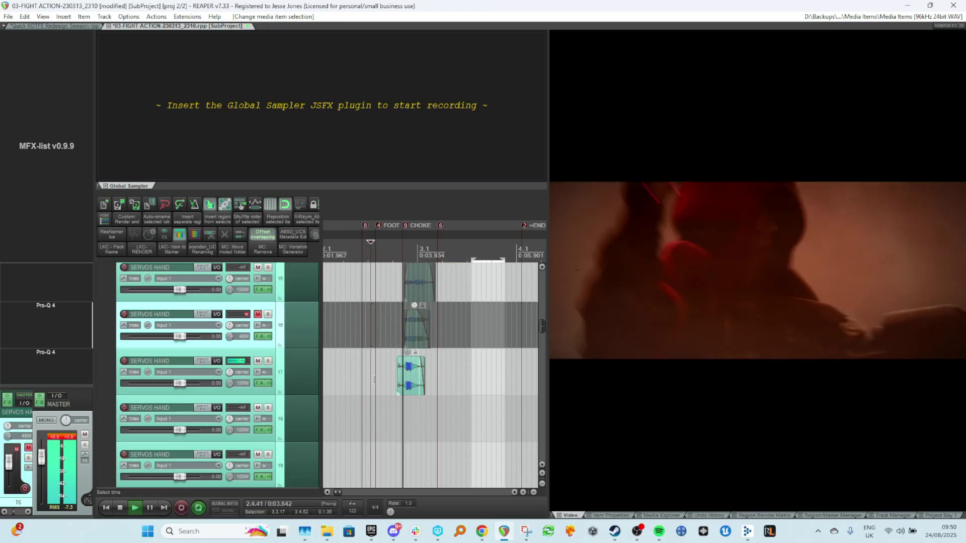
left_click(258, 314)
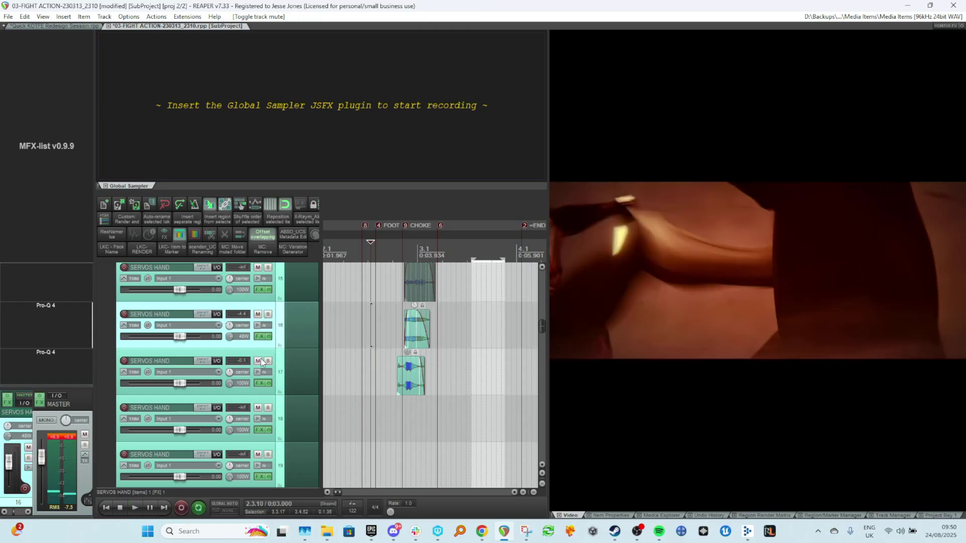
left_click(258, 361)
key("space")
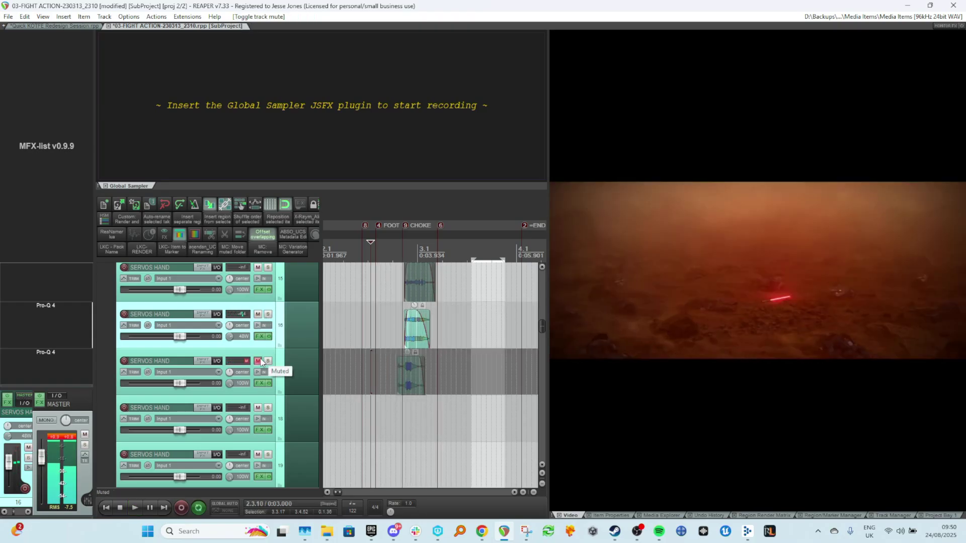
key("space")
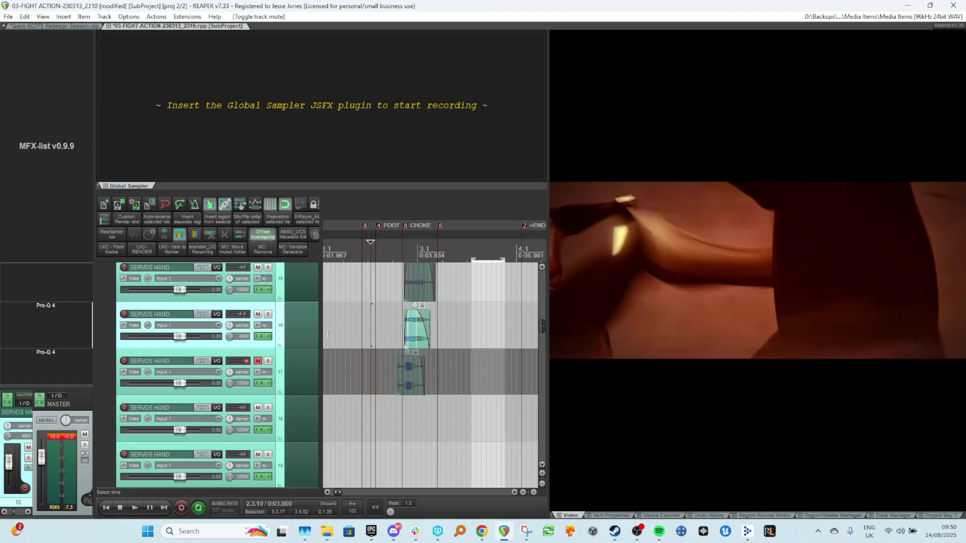
Mute track 16 again and duplicate the selected servo track.
left_click(280, 329)
left_click(262, 316)
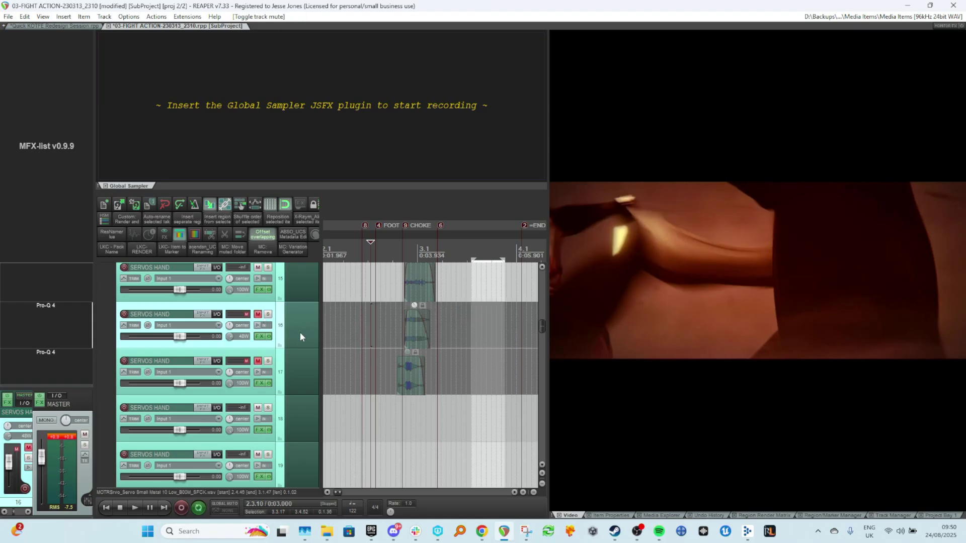
key("ctrl+alt+d")
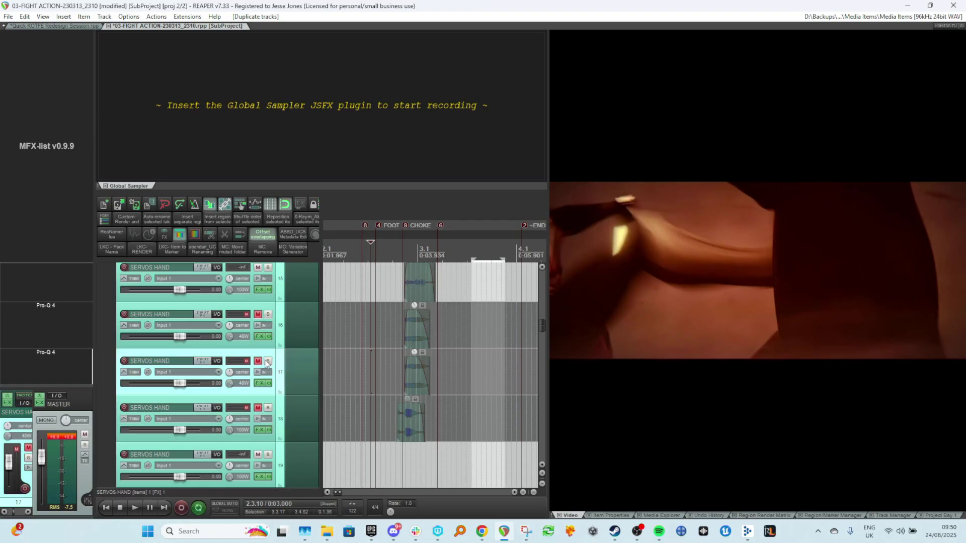
Unmute track 17 and reshape the fade-in of its servo item, playing it back with the video.
left_click(261, 361)
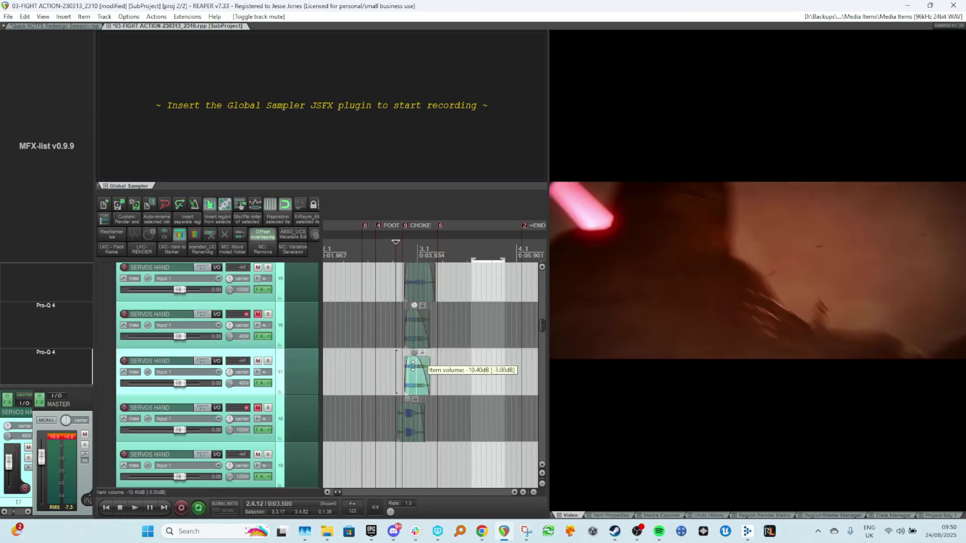
key("space")
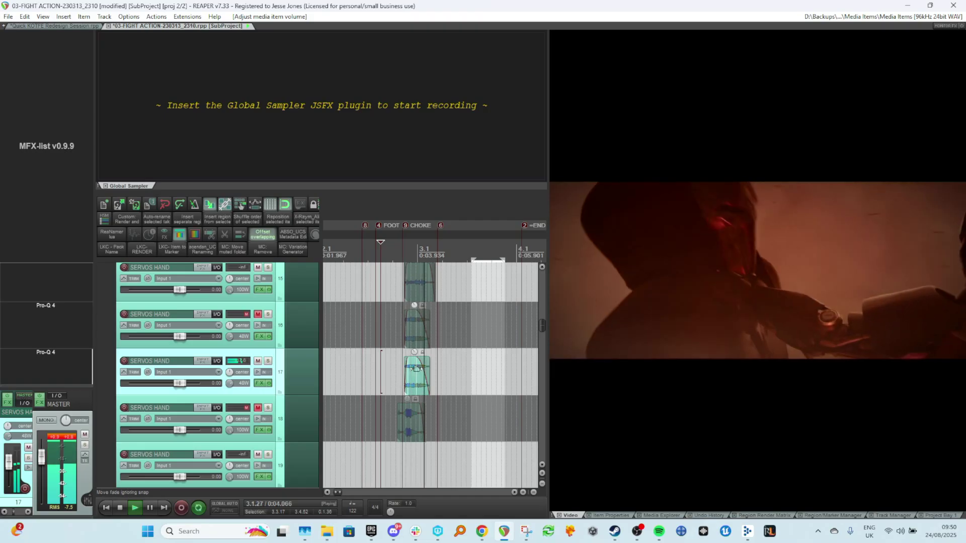
left_click_drag(406, 360, 421, 376)
key("space")
key("space")
Toggle track 17's mute during playback to compare the mix with and without that servo layer.
left_click(258, 408)
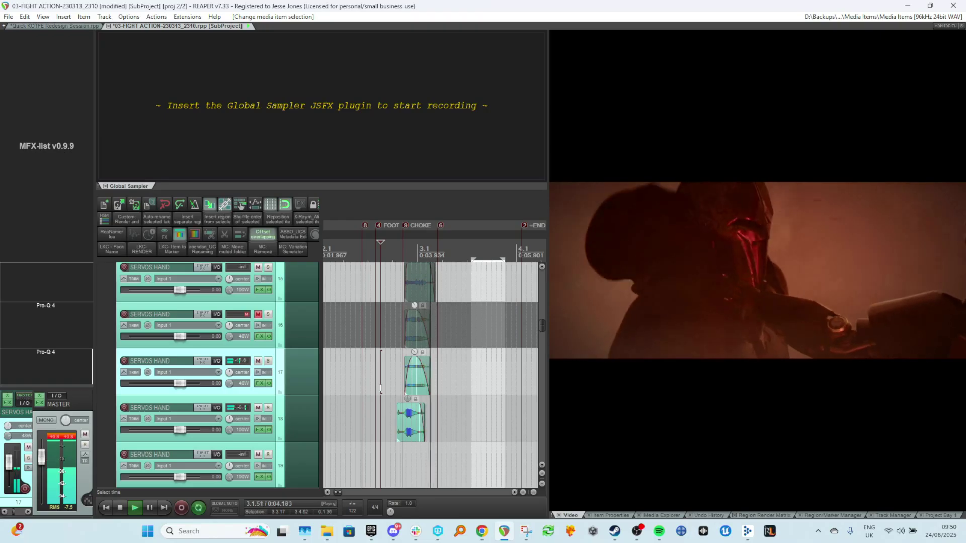
key("space")
key("space")
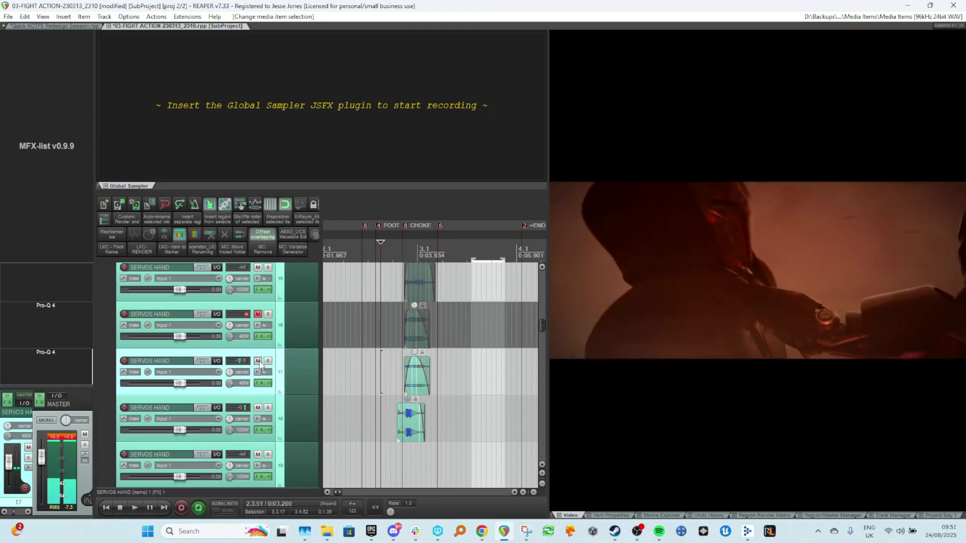
left_click(258, 362)
key("space")
key("space")
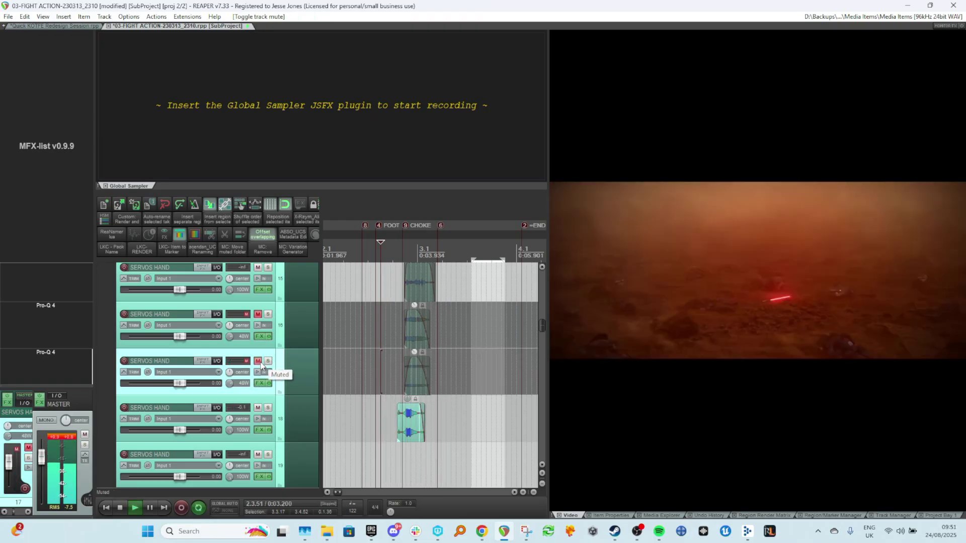
key("space")
left_click(259, 362)
key("space")
key("space")
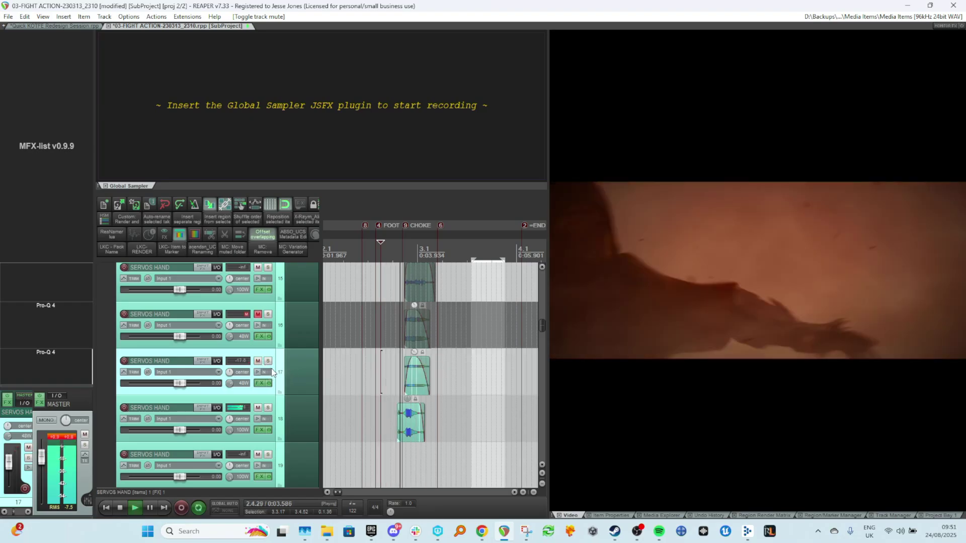
key("space")
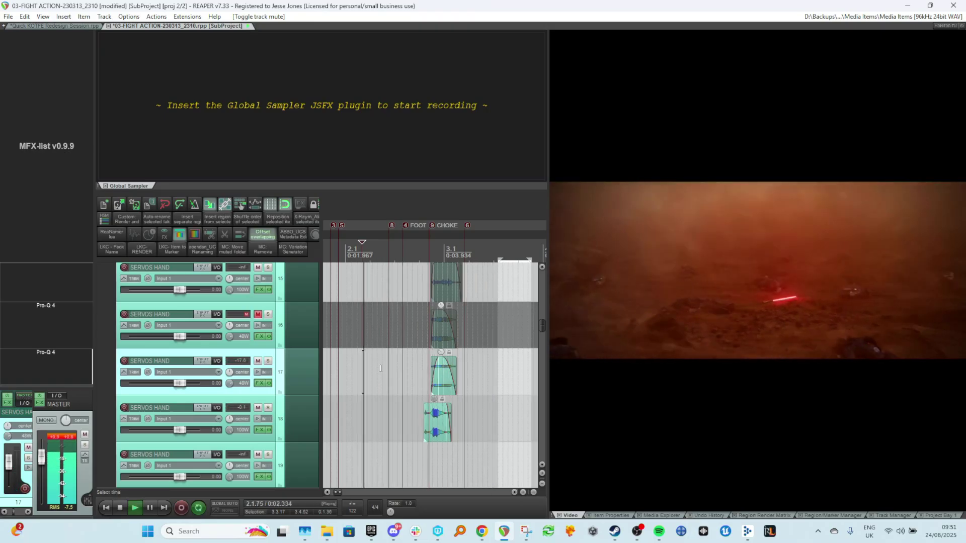
key("space")
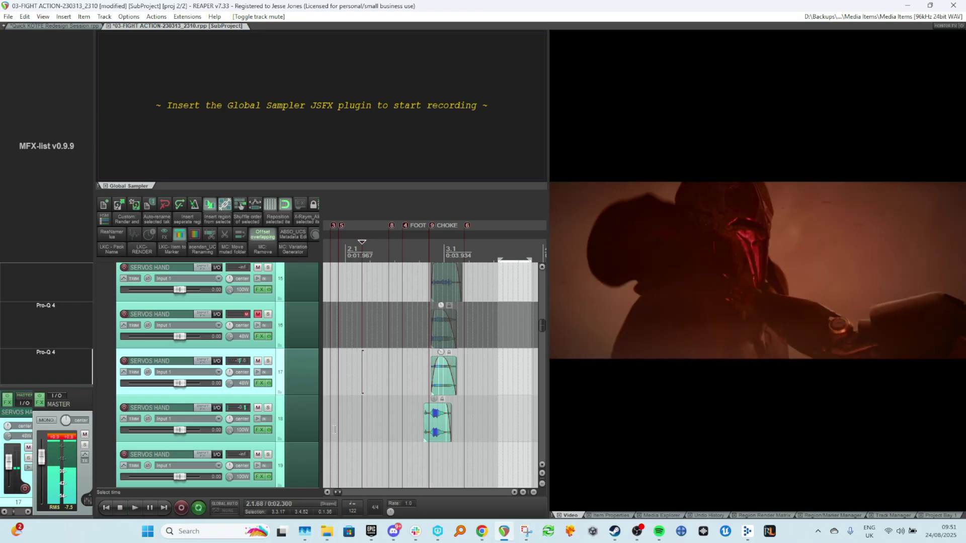
key("space")
Solo track 18 and select its servo item, playing back the choke section.
left_click(267, 408)
left_click(402, 401)
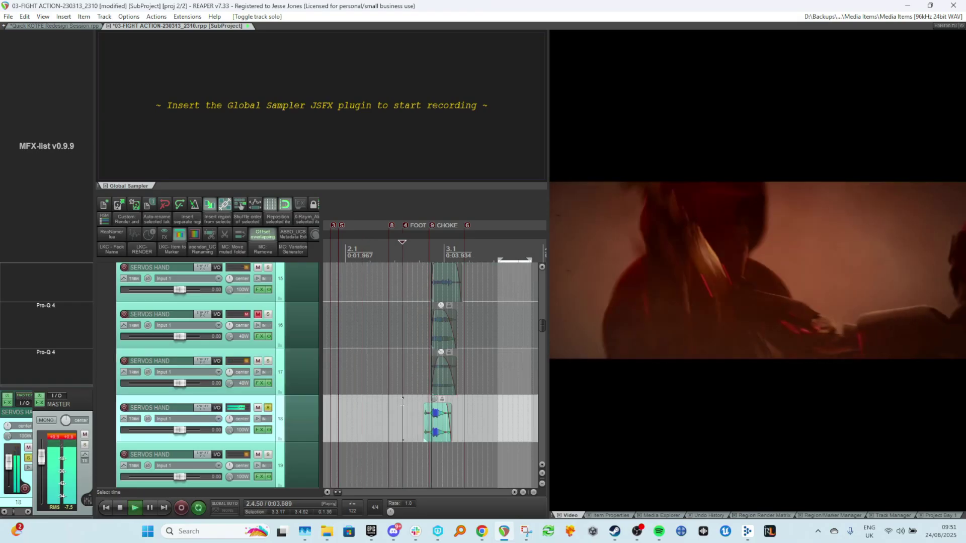
key("space")
Open the track 18 servo item's source file info and examine its metadata and embedded cover image.
scroll(443, 422, "up", 2)
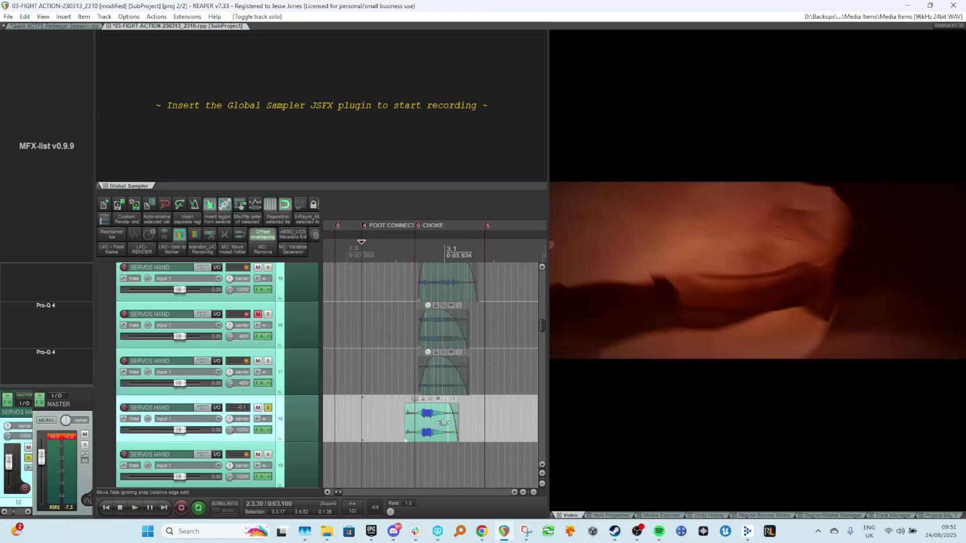
scroll(444, 423, "up", 3)
right_click(408, 411)
left_click(478, 125)
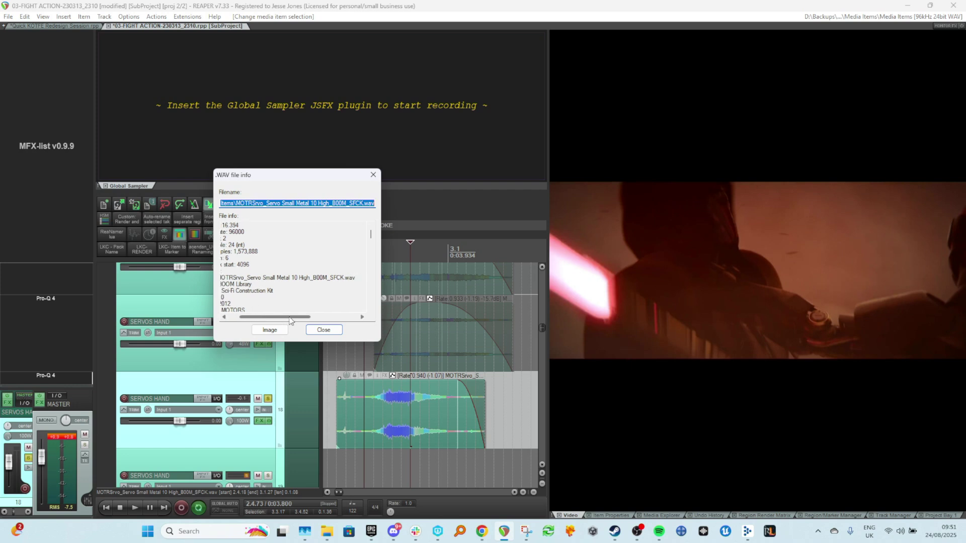
scroll(287, 306, "down", 4)
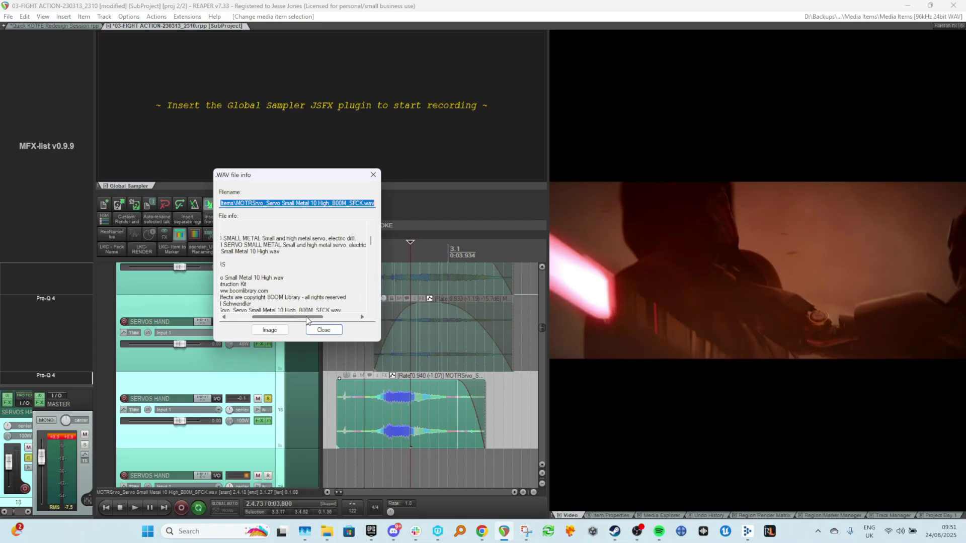
left_click_drag(320, 320, 272, 321)
scroll(297, 274, "down", 5)
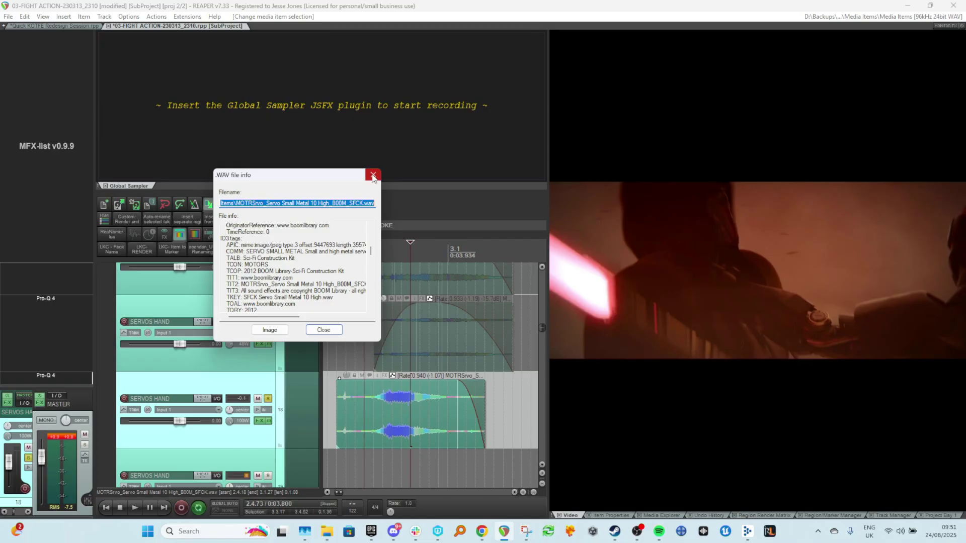
left_click(270, 330)
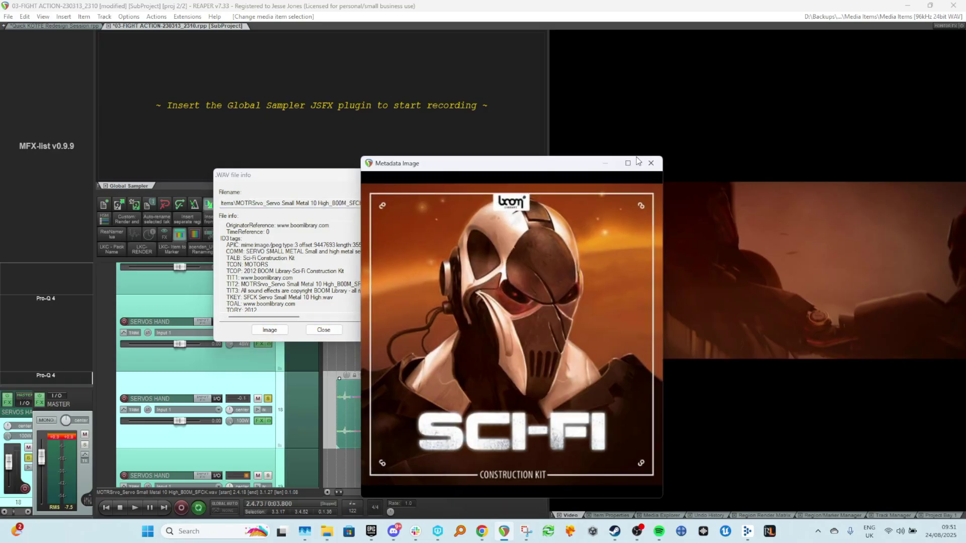
left_click(652, 164)
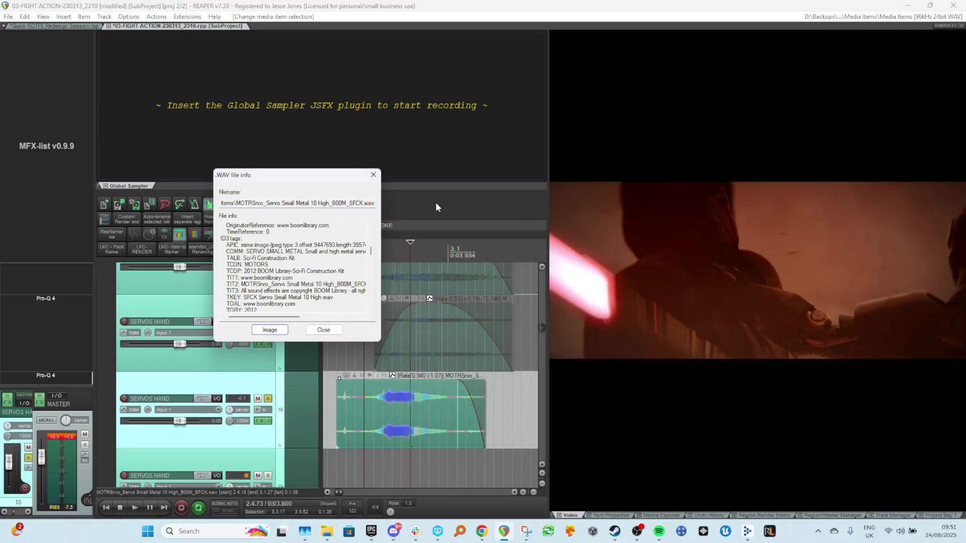
left_click(373, 175)
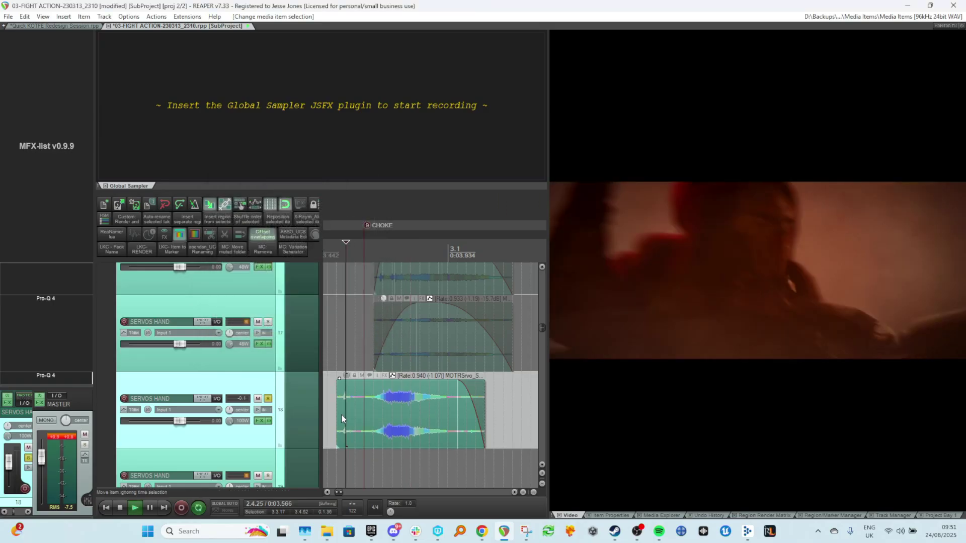
Unsolo track 18 and mute track 17, playing back from just before the choke section.
left_click(332, 402)
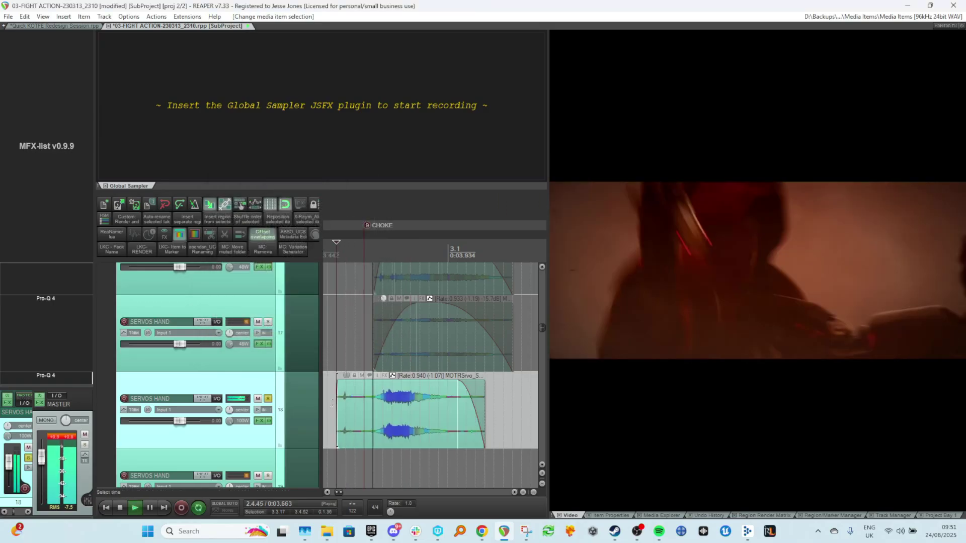
scroll(368, 399, "down", 5)
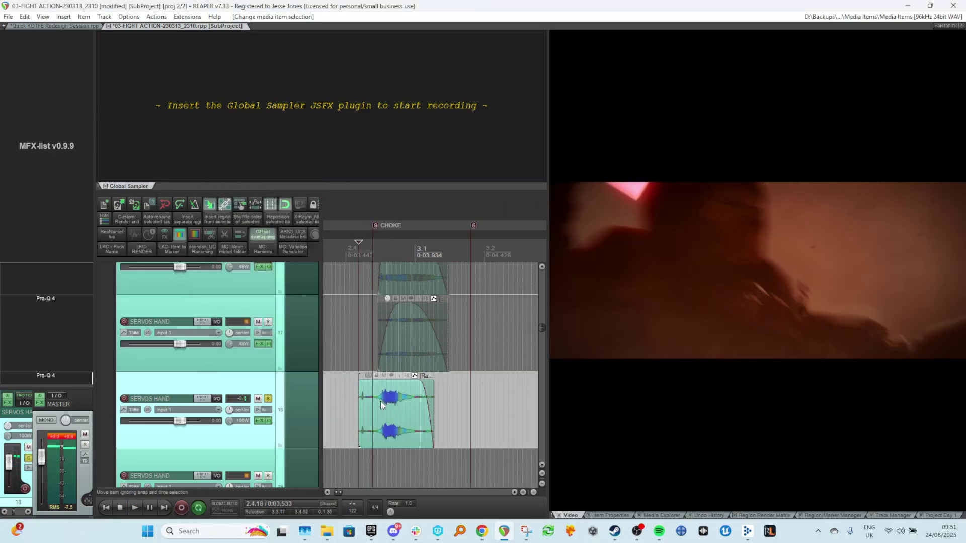
left_click(267, 399)
scroll(340, 376, "down", 5)
left_click(340, 376)
key("space")
scroll(347, 382, "up", 2)
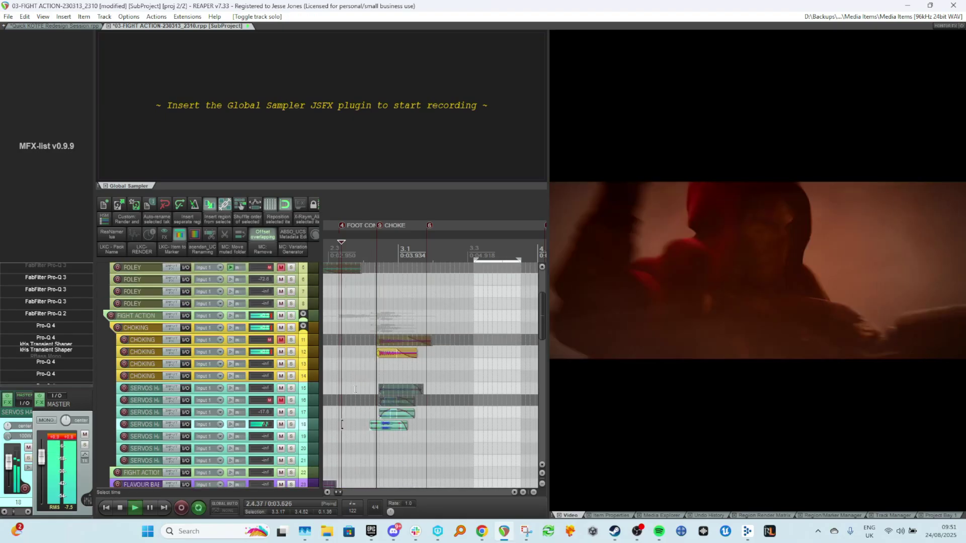
scroll(312, 389, "down", 2)
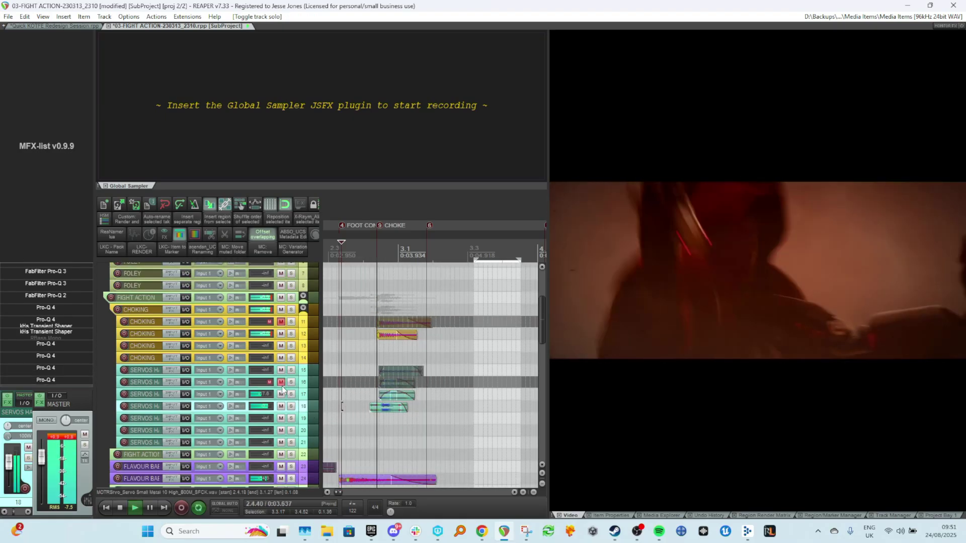
left_click(281, 394)
key("space")
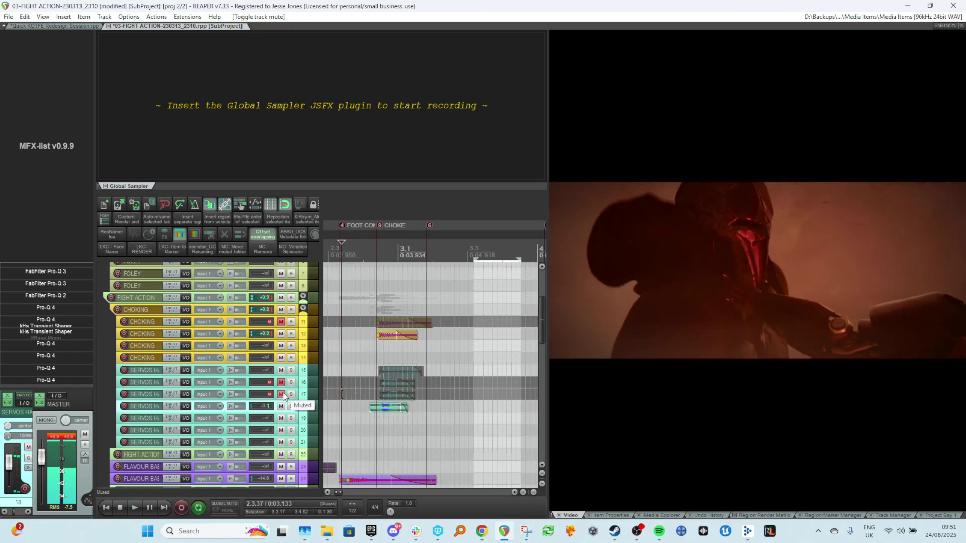
Add the Transgressor 3 plugin to track 18's FX chain and start playback.
scroll(261, 389, "up", 4)
scroll(216, 367, "down", 2)
left_click(46, 351)
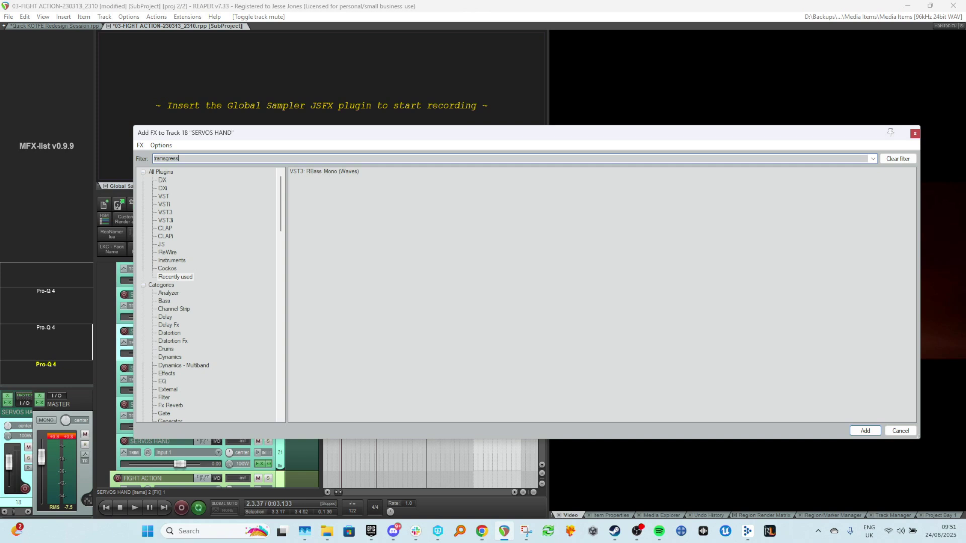
key("Return")
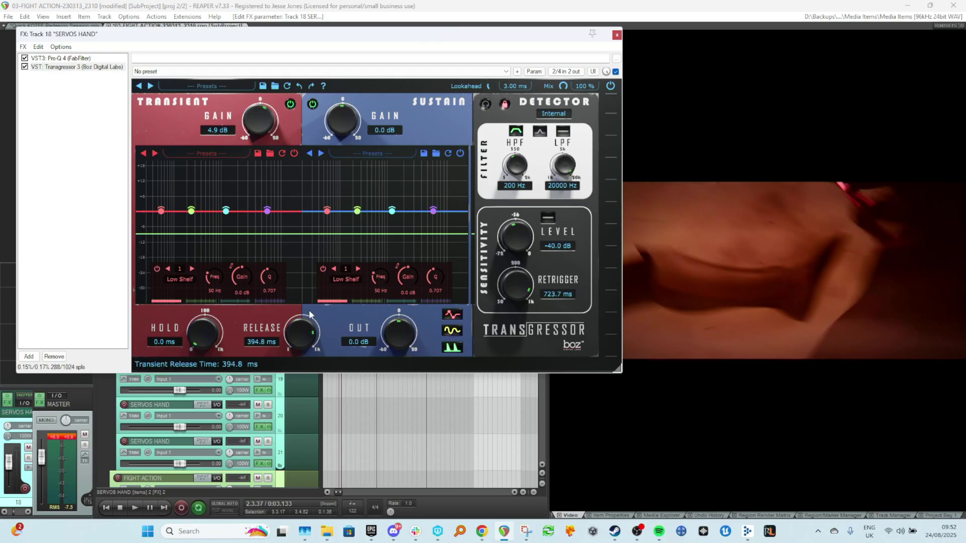
scroll(346, 428, "up", 3)
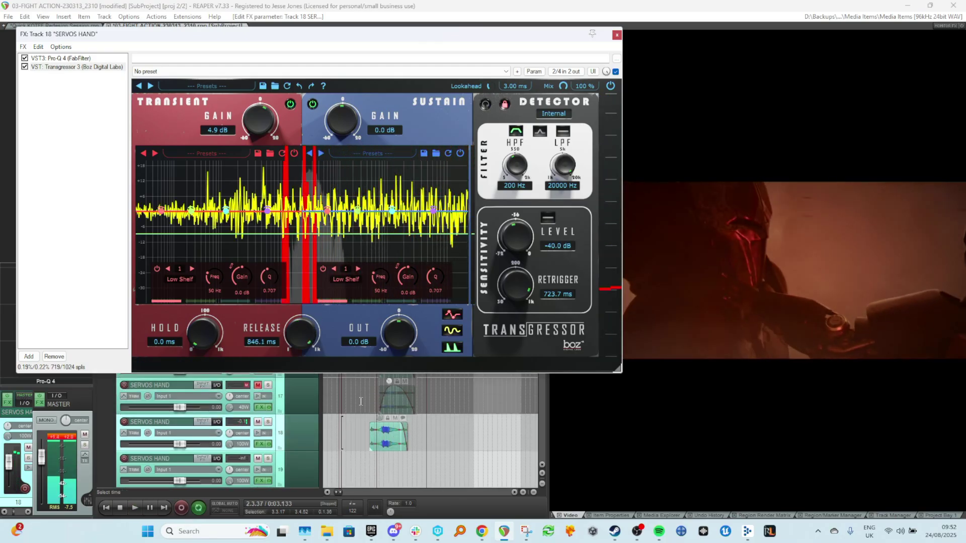
key("space")
Lower Transgressor's transient gain to 1.9 dB while auditioning the servo layer.
left_click_drag(259, 117, 258, 118)
key("space")
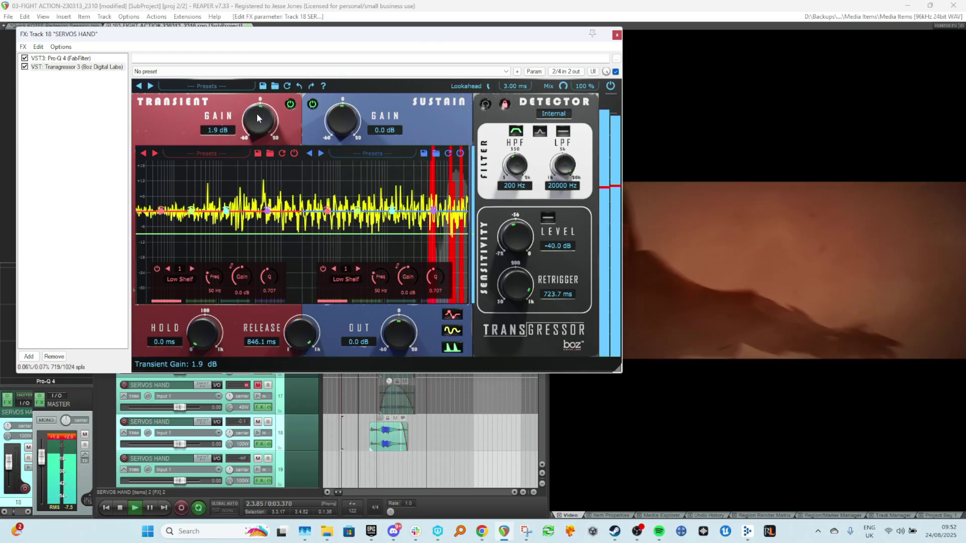
key("space")
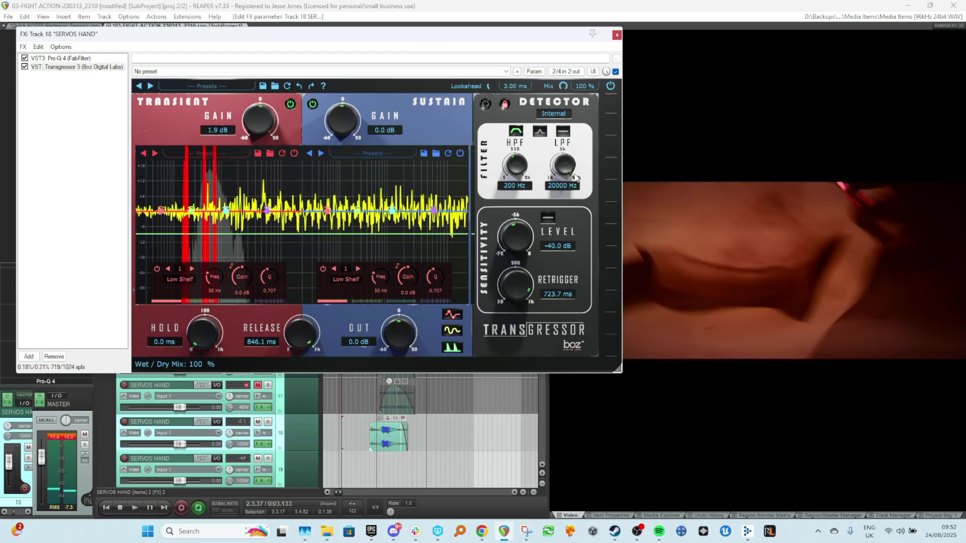
key("space")
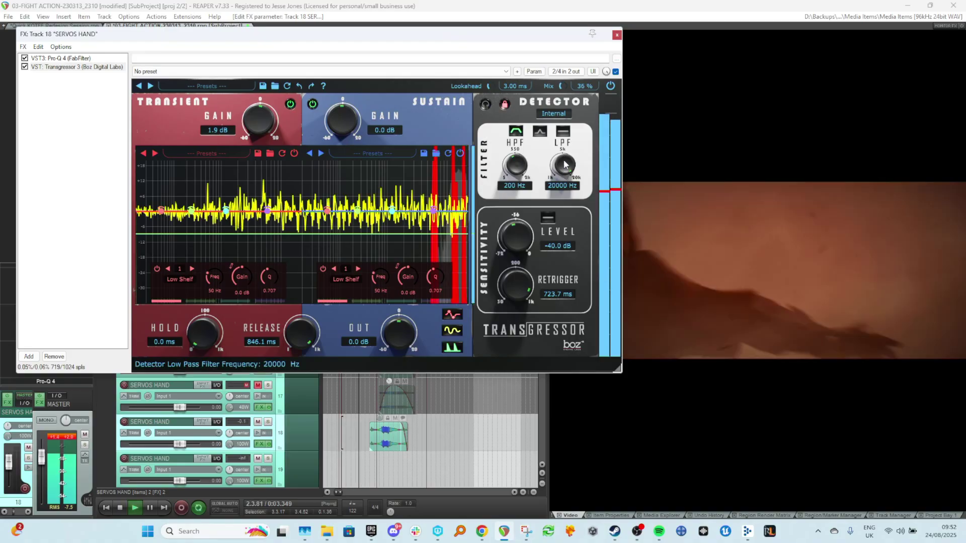
key("space")
Set Transgressor's wet/dry mix to 31 % while auditioning the servo layer.
left_click_drag(562, 87, 565, 106)
key("space")
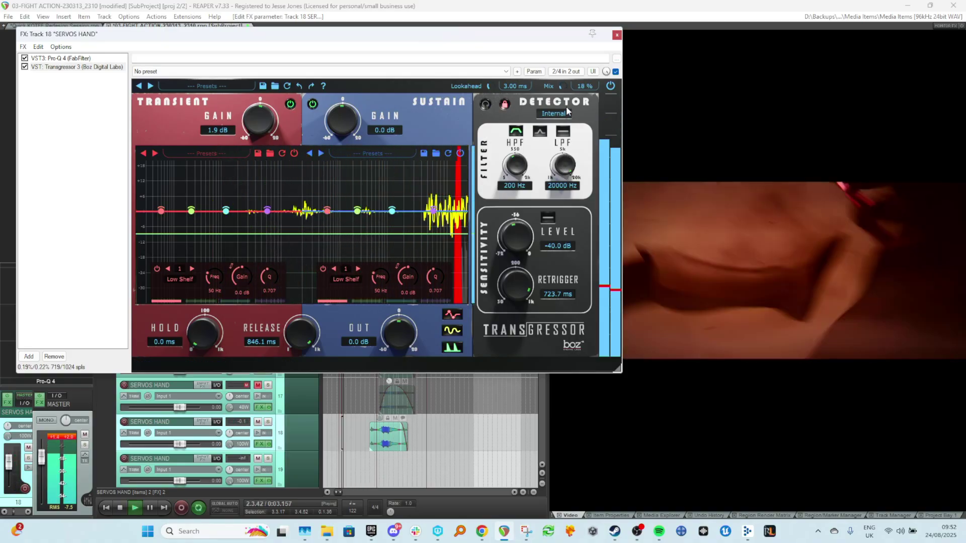
key("space")
key("space")
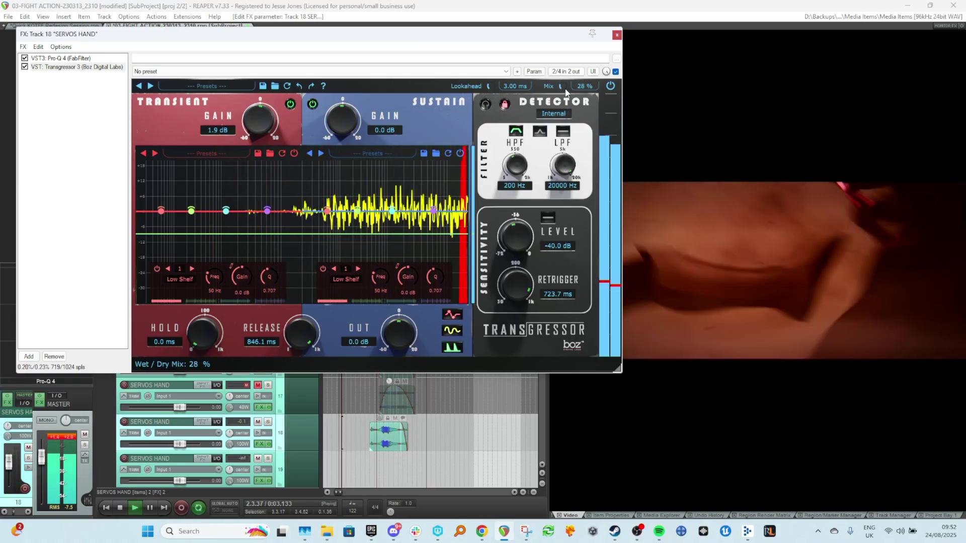
left_click_drag(562, 87, 566, 84)
key("space")
Unmute track 17 to hear both servo layers together and close the FX window.
key("space")
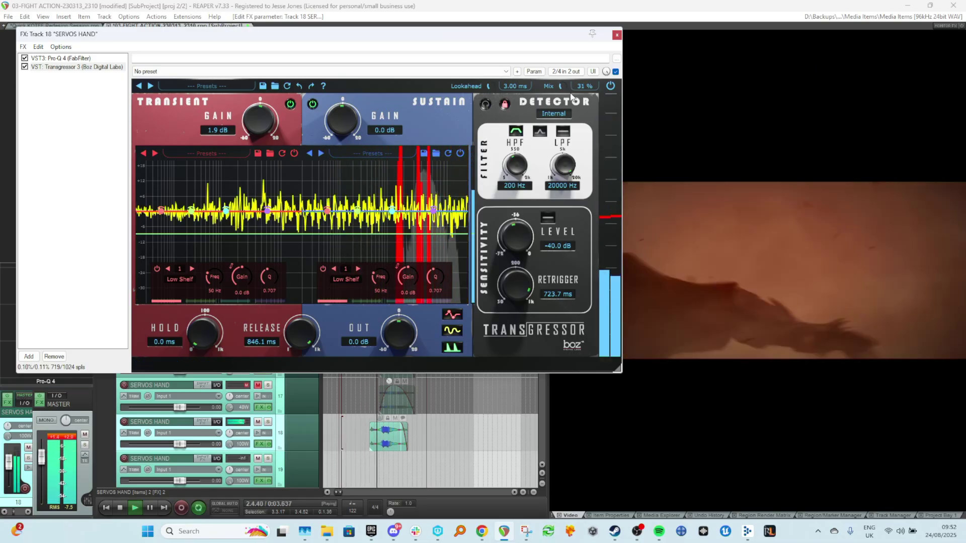
key("space")
left_click(255, 385)
key("space")
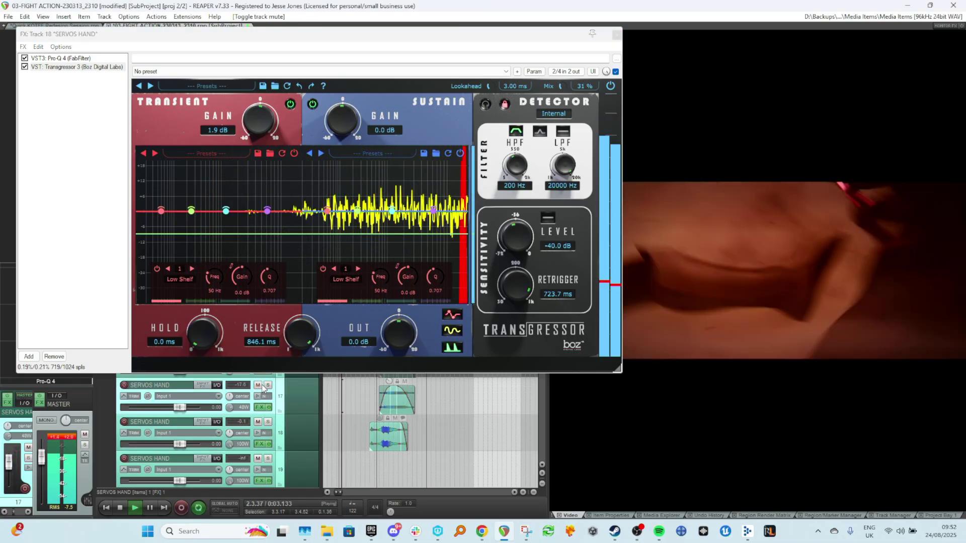
key("space")
key("space")
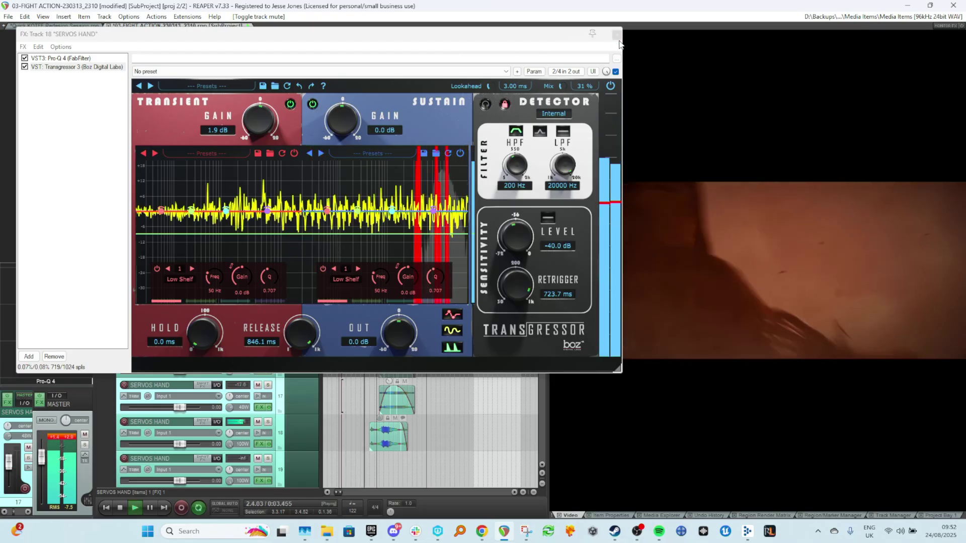
left_click(617, 35)
Toggle the Transgressor 3 bypass on track 18 and mute track 17, playing back the choke section.
scroll(227, 432, "down", 3)
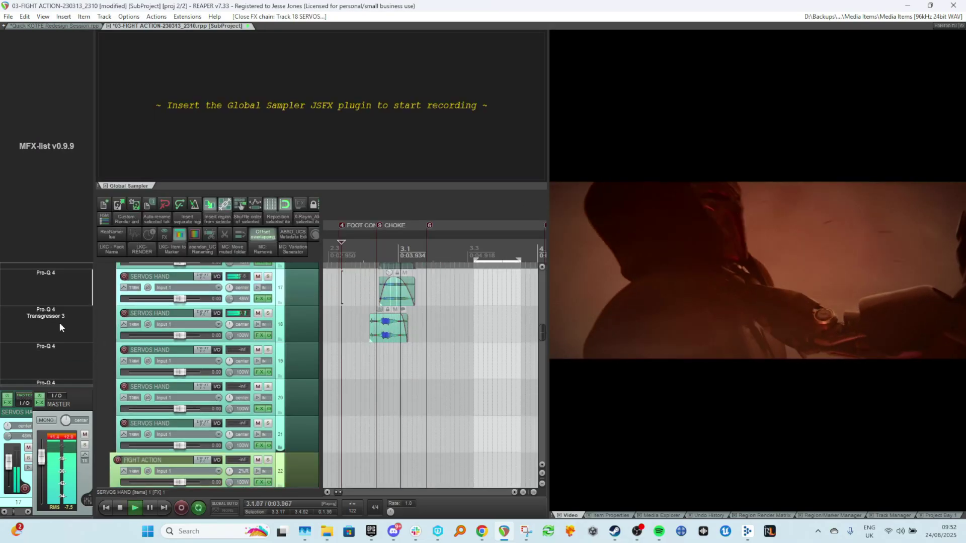
left_click(42, 316)
key("space")
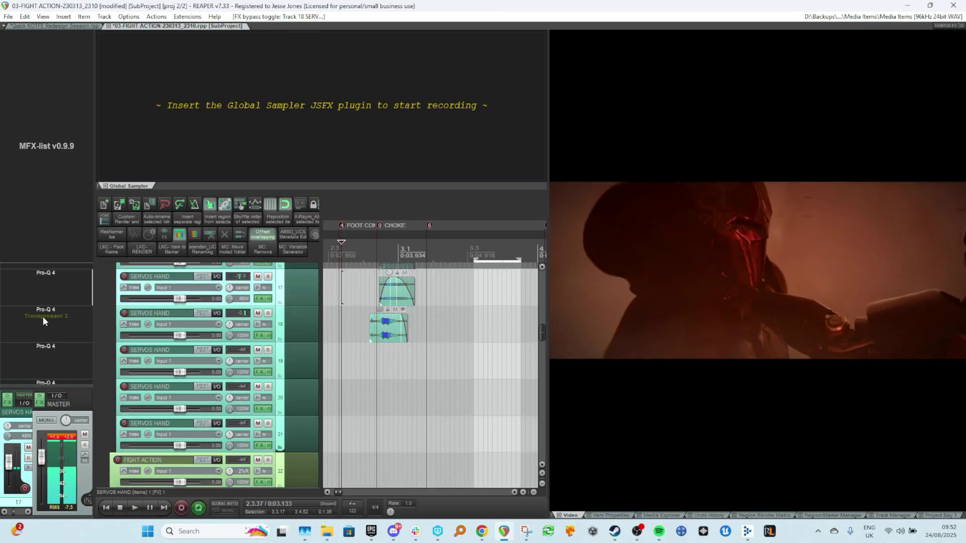
key("space")
left_click(258, 276)
key("space")
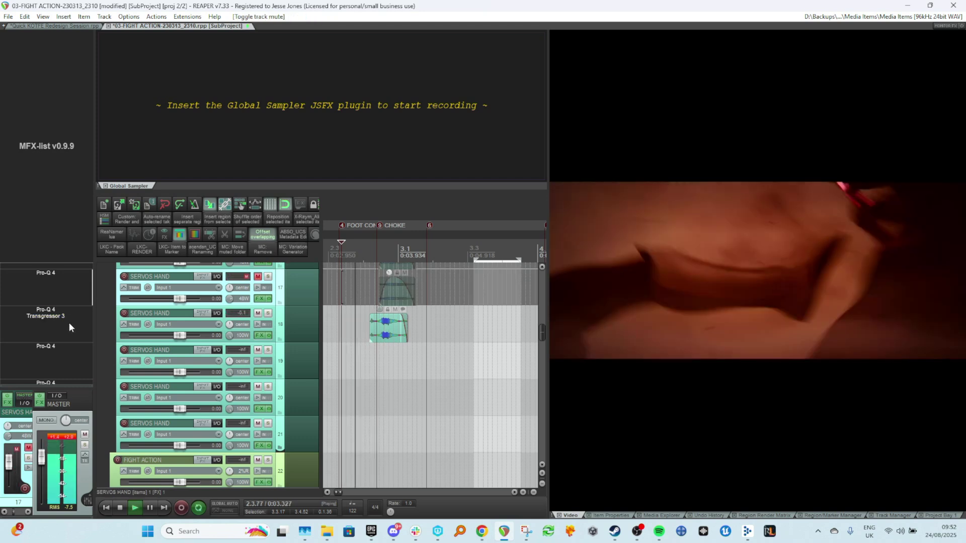
Compare the servo layer on track 18 with Transgressor 3 bypassed and active during playback.
left_click(54, 314, "shift")
key("space")
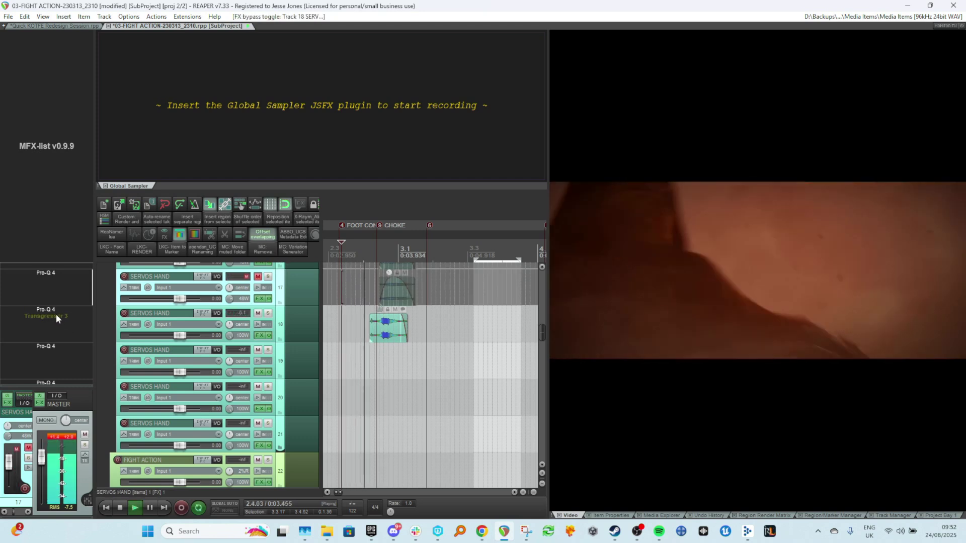
key("space")
left_click(57, 316, "shift")
key("space")
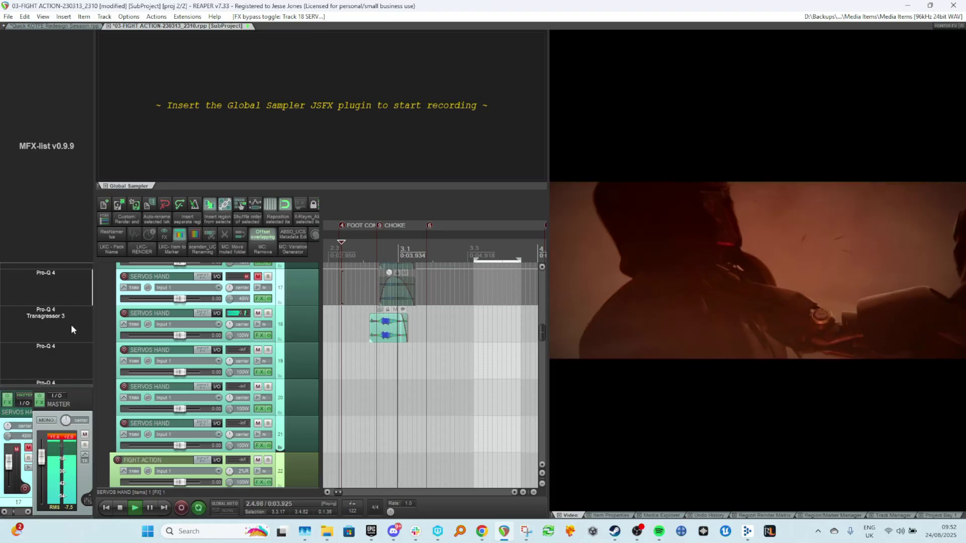
key("space")
Zoom out to the whole project and play the fight action sequence from the start.
left_click(375, 334)
left_click(343, 326)
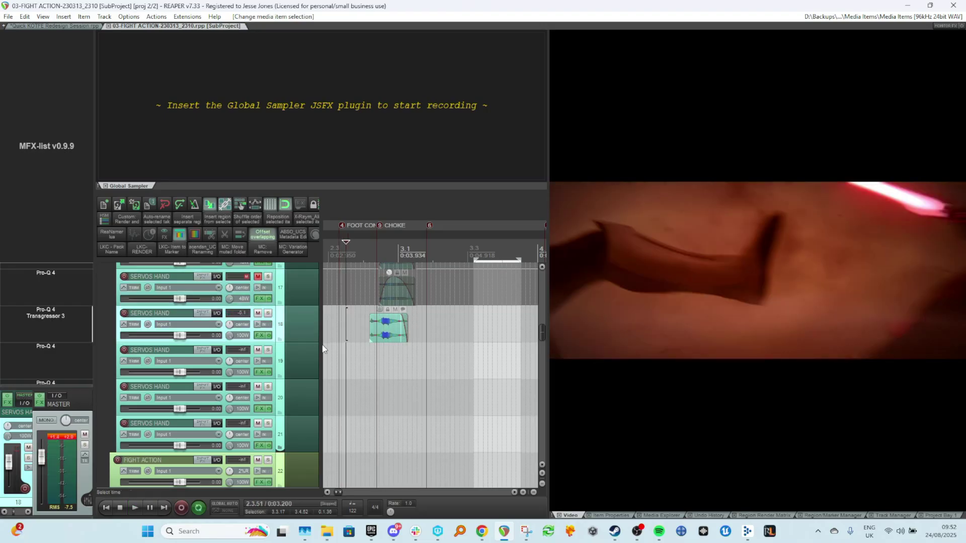
scroll(339, 360, "down", 3)
scroll(340, 363, "up", 4)
scroll(343, 376, "down", 2)
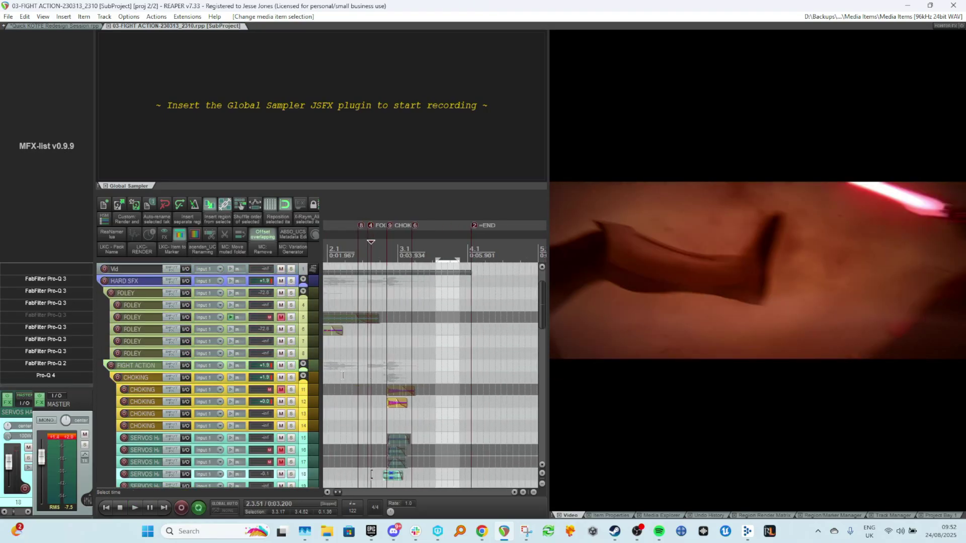
scroll(343, 375, "left", 1)
left_click(363, 366)
key("w")
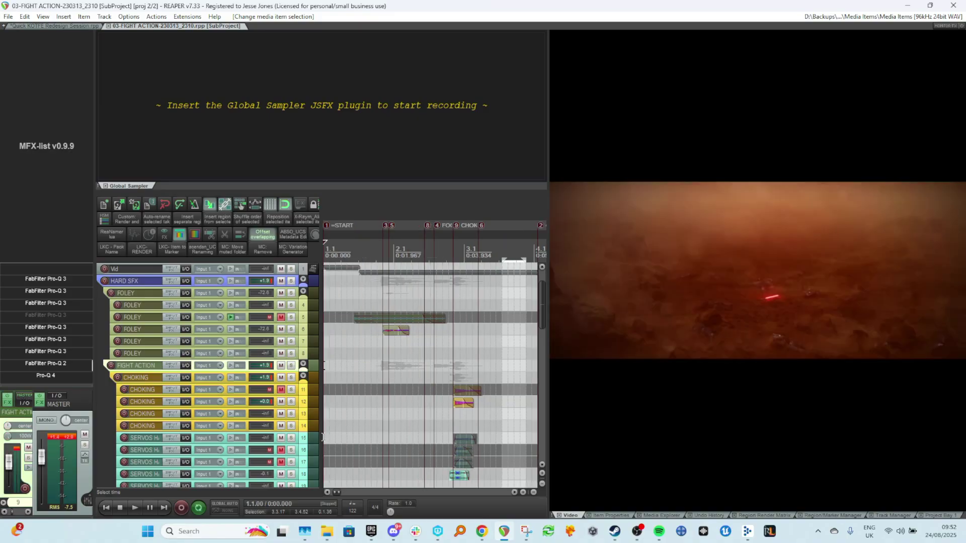
key("space")
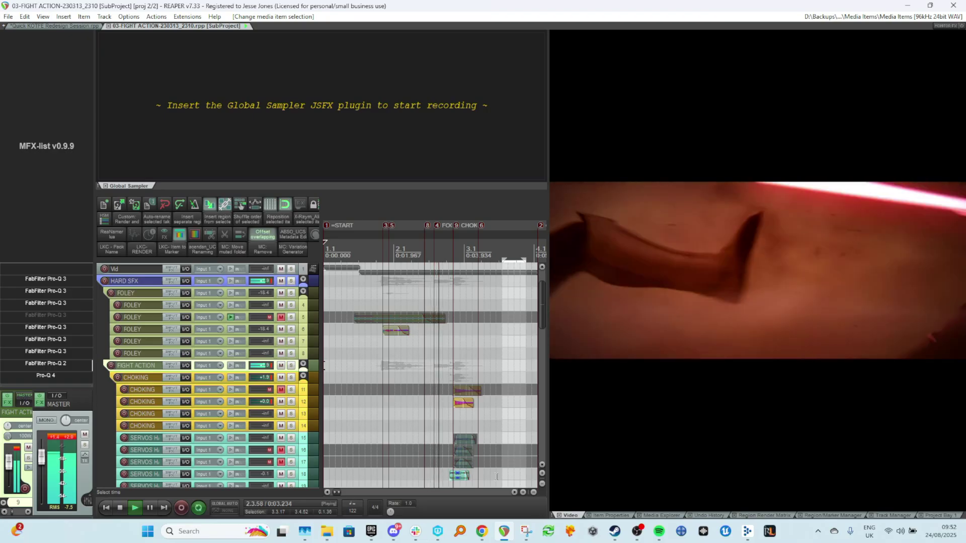
key("space")
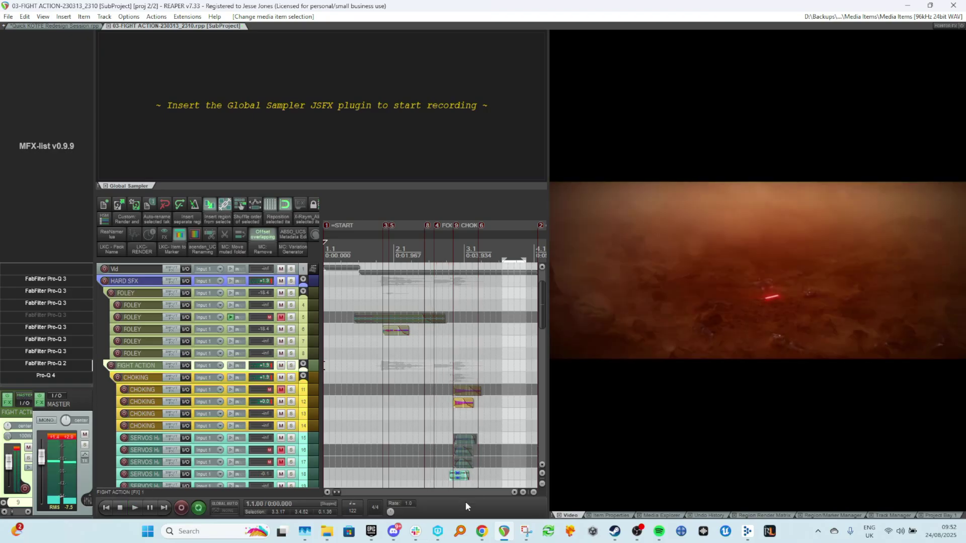
Audition the sequence from several playback positions leading into the choke section.
left_click(376, 294)
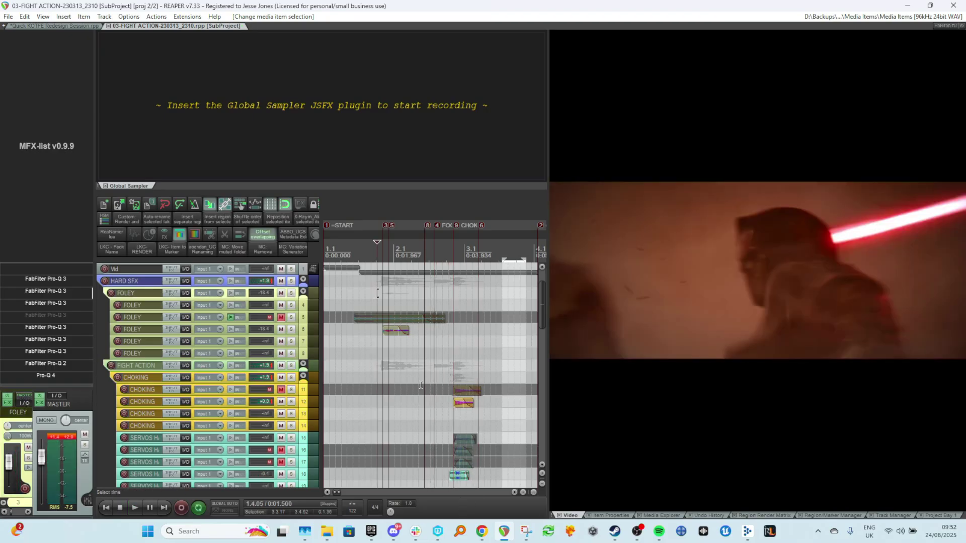
left_click(354, 280)
left_click(373, 317)
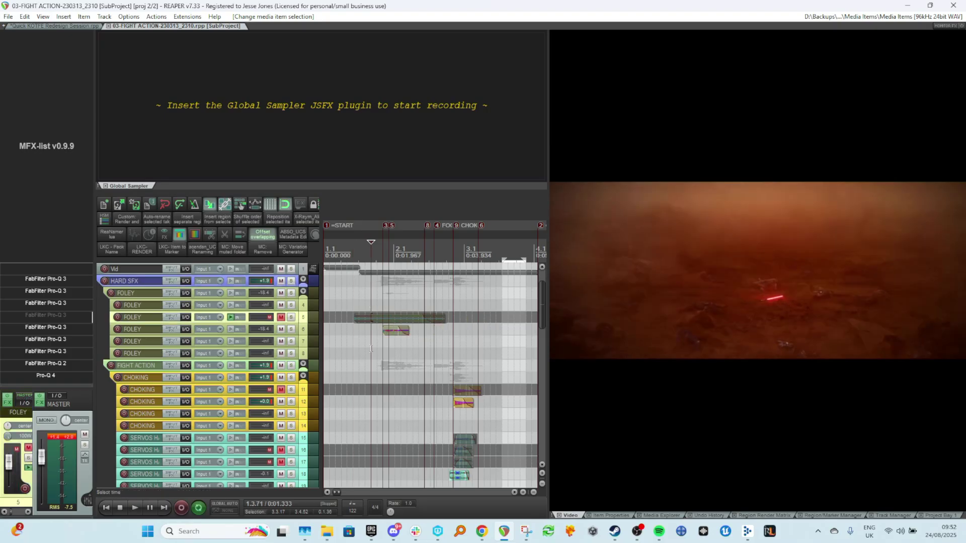
left_click(453, 368)
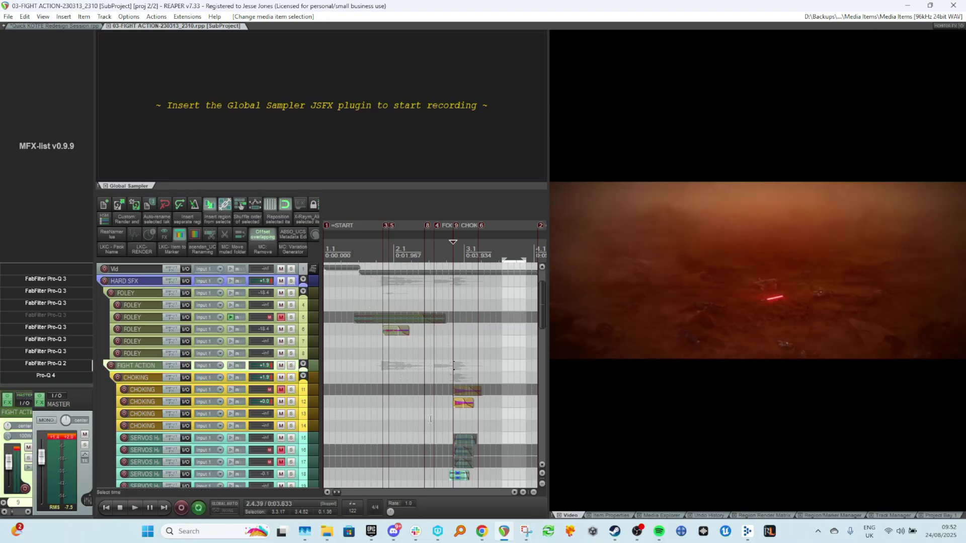
left_click(365, 352)
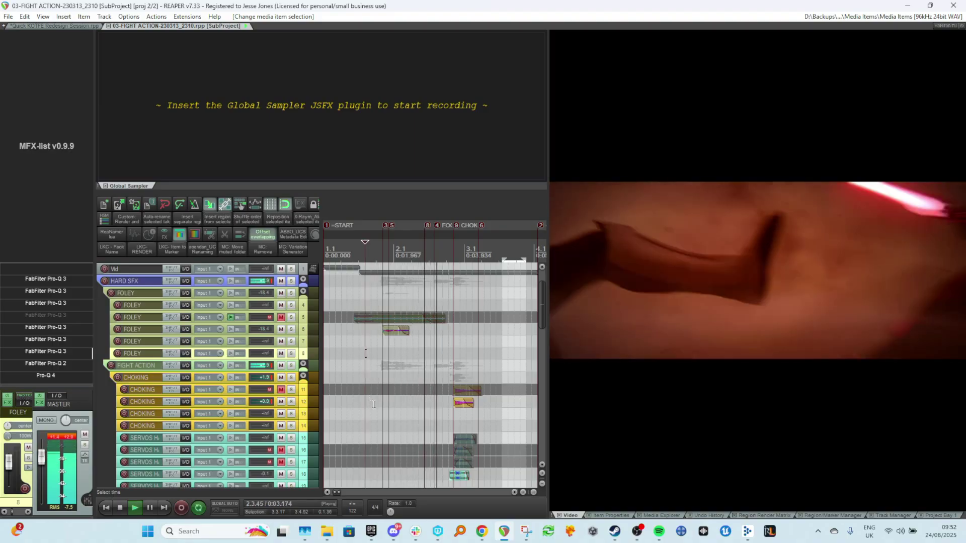
key("space")
left_click(448, 367)
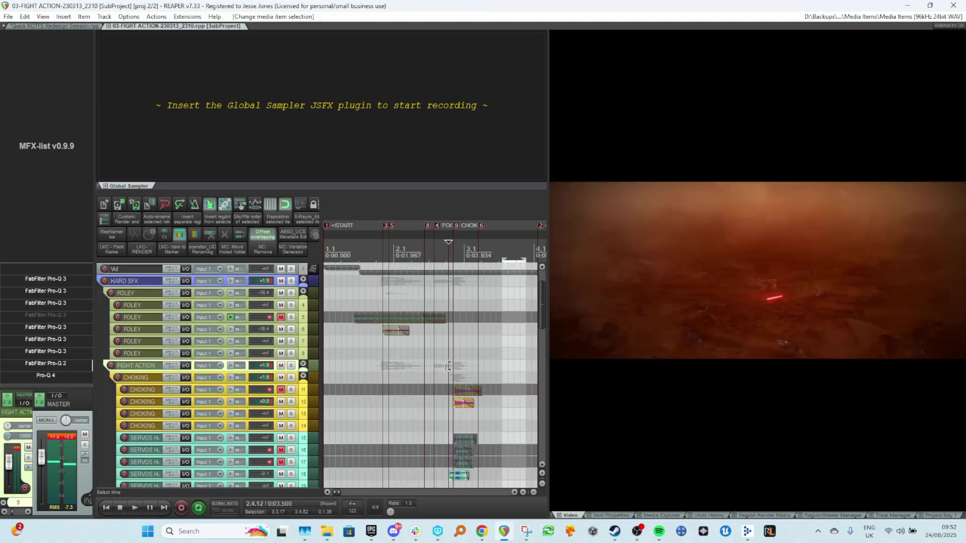